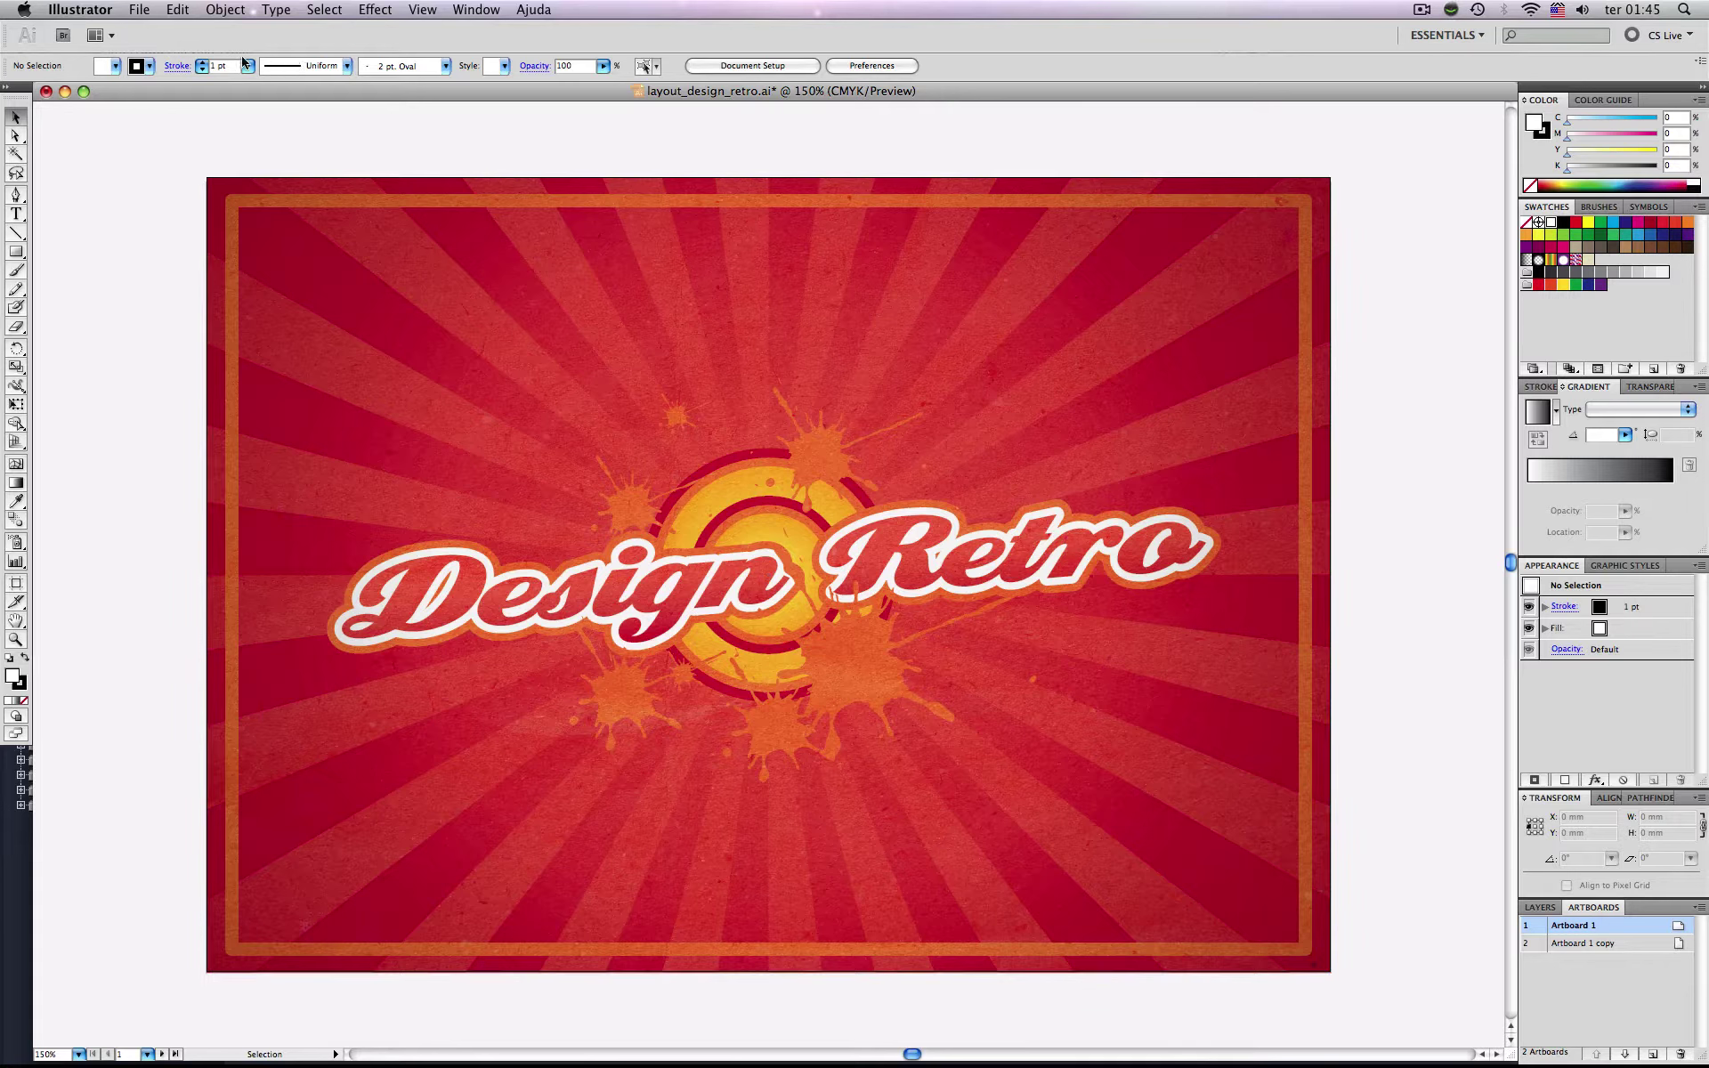
# Create a new landscape A4 document, 297 × 210 mm, with one artboard, CMYK colour mode and 300 ppi raster effects.
pyautogui.click(140, 13)
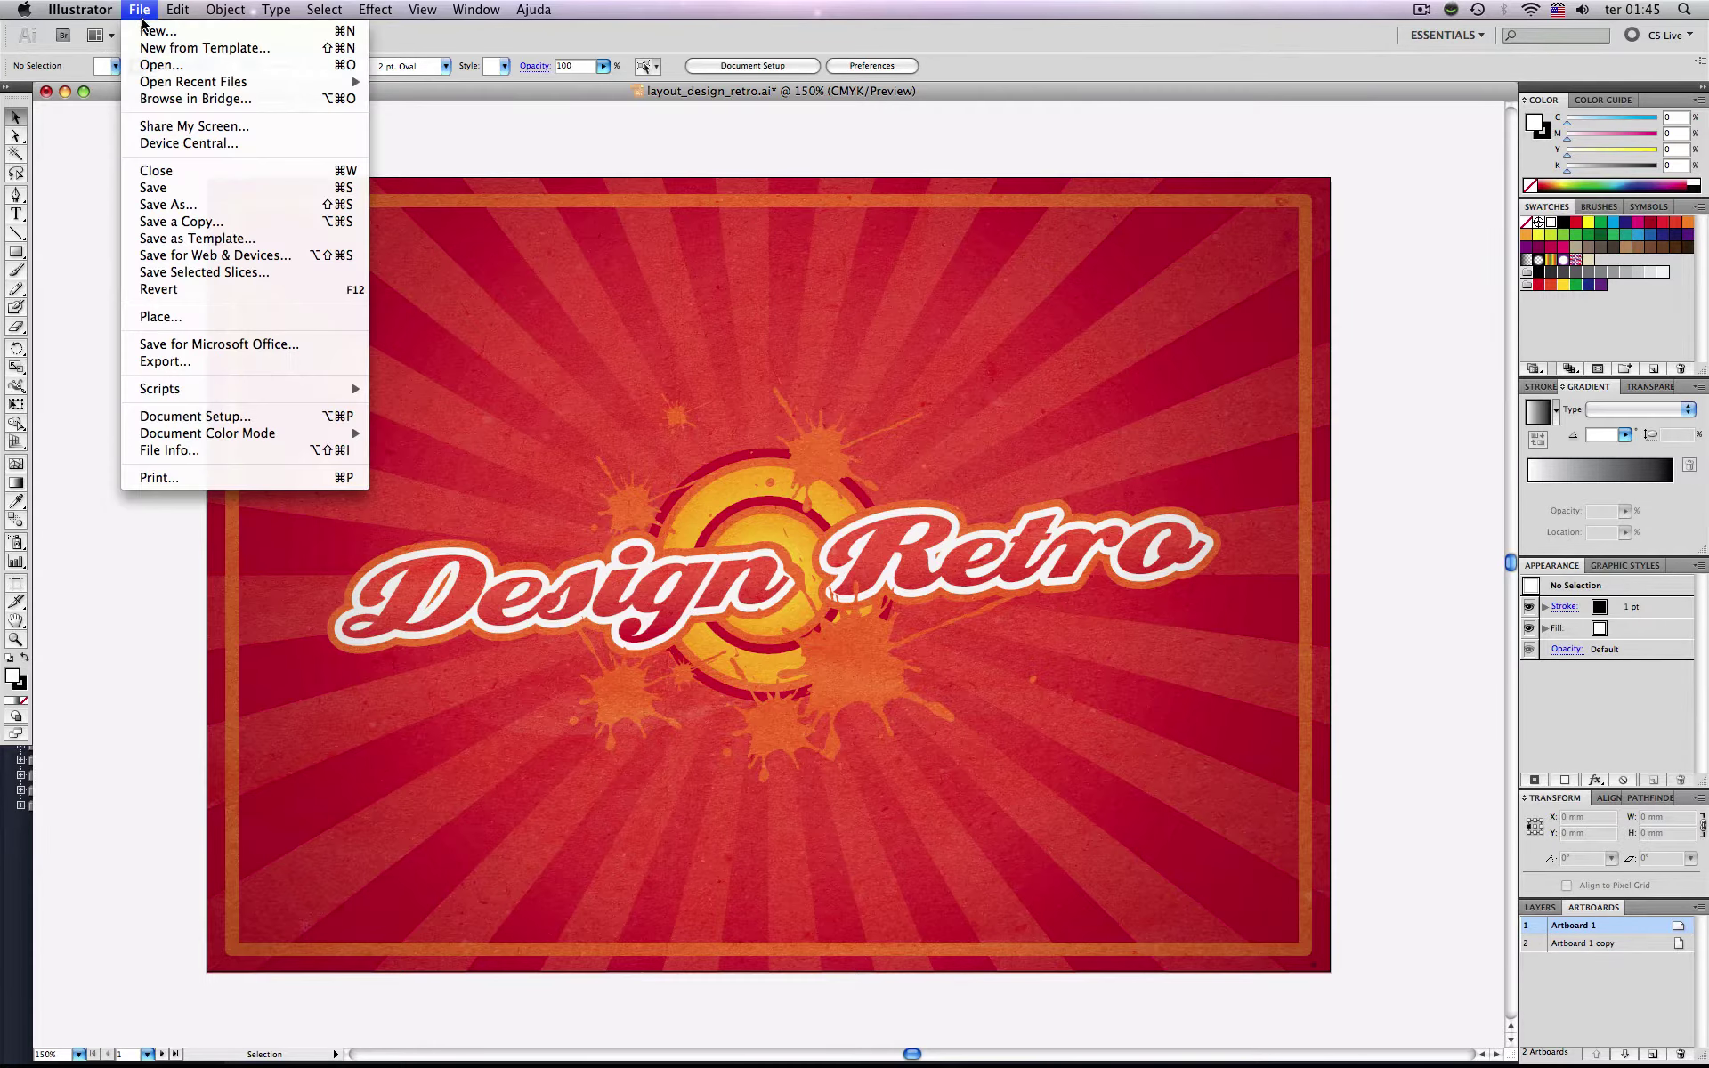
pyautogui.click(144, 32)
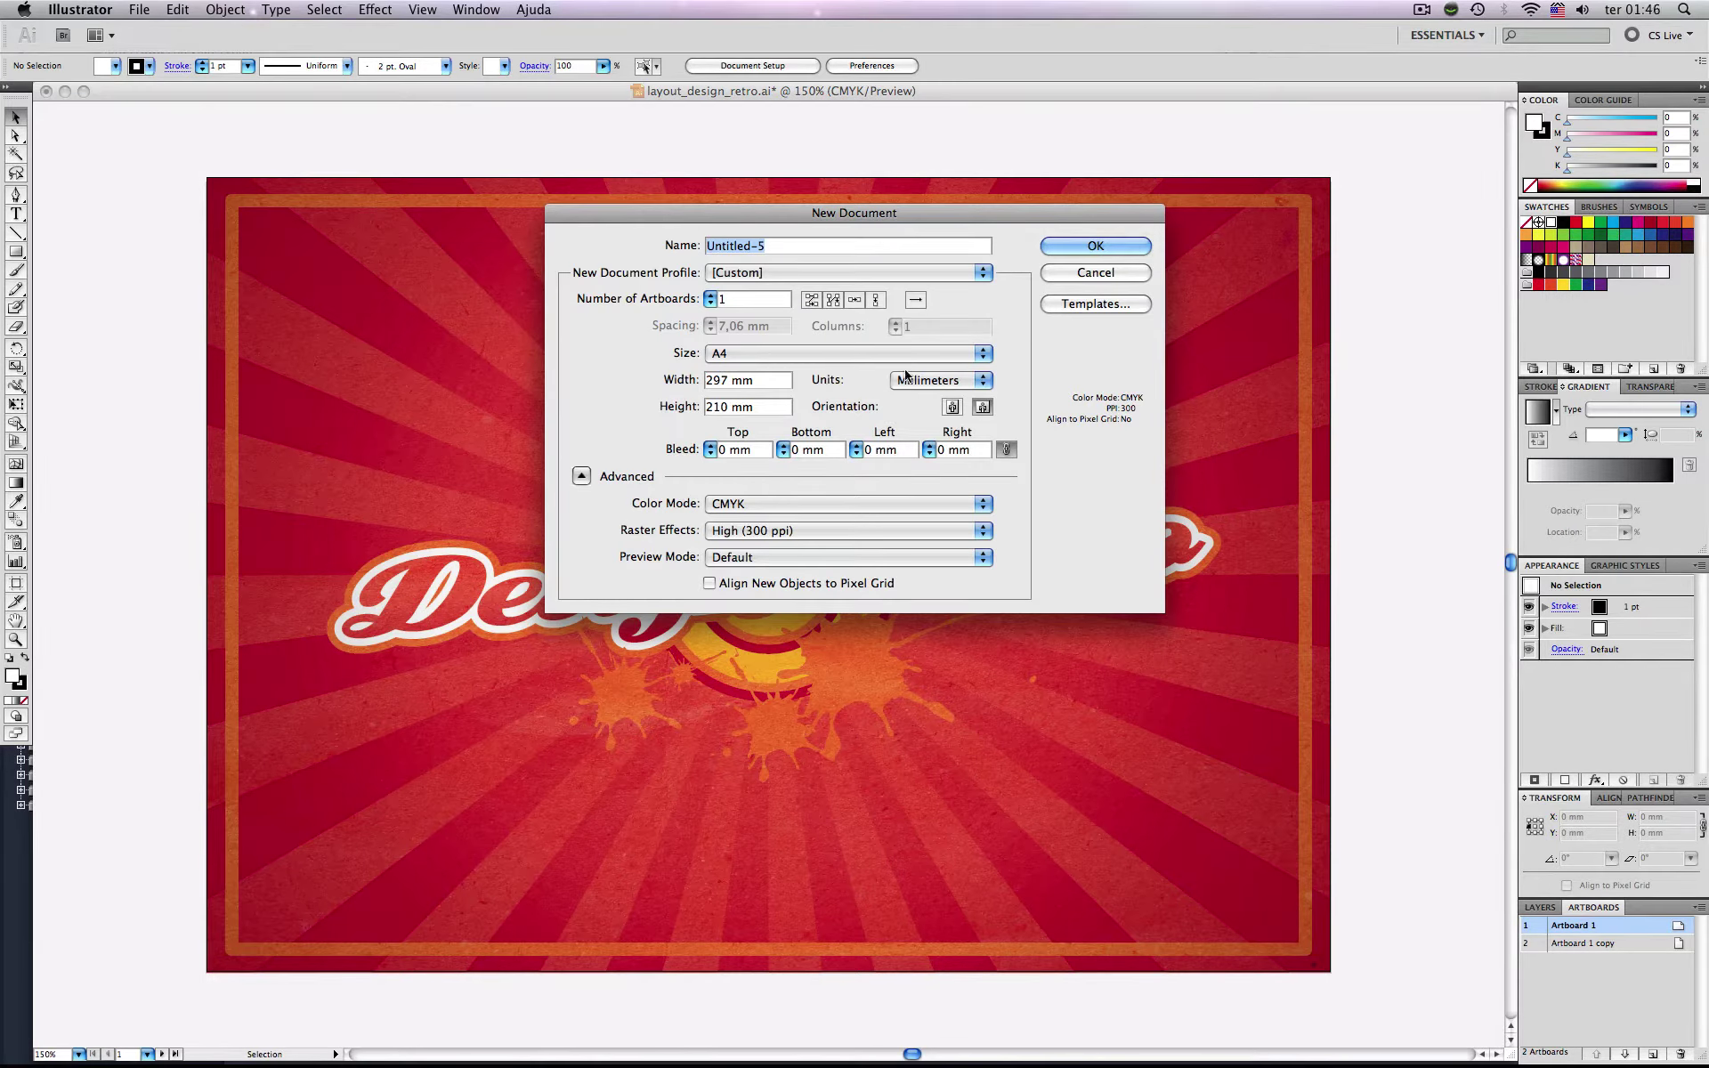
pyautogui.click(1053, 255)
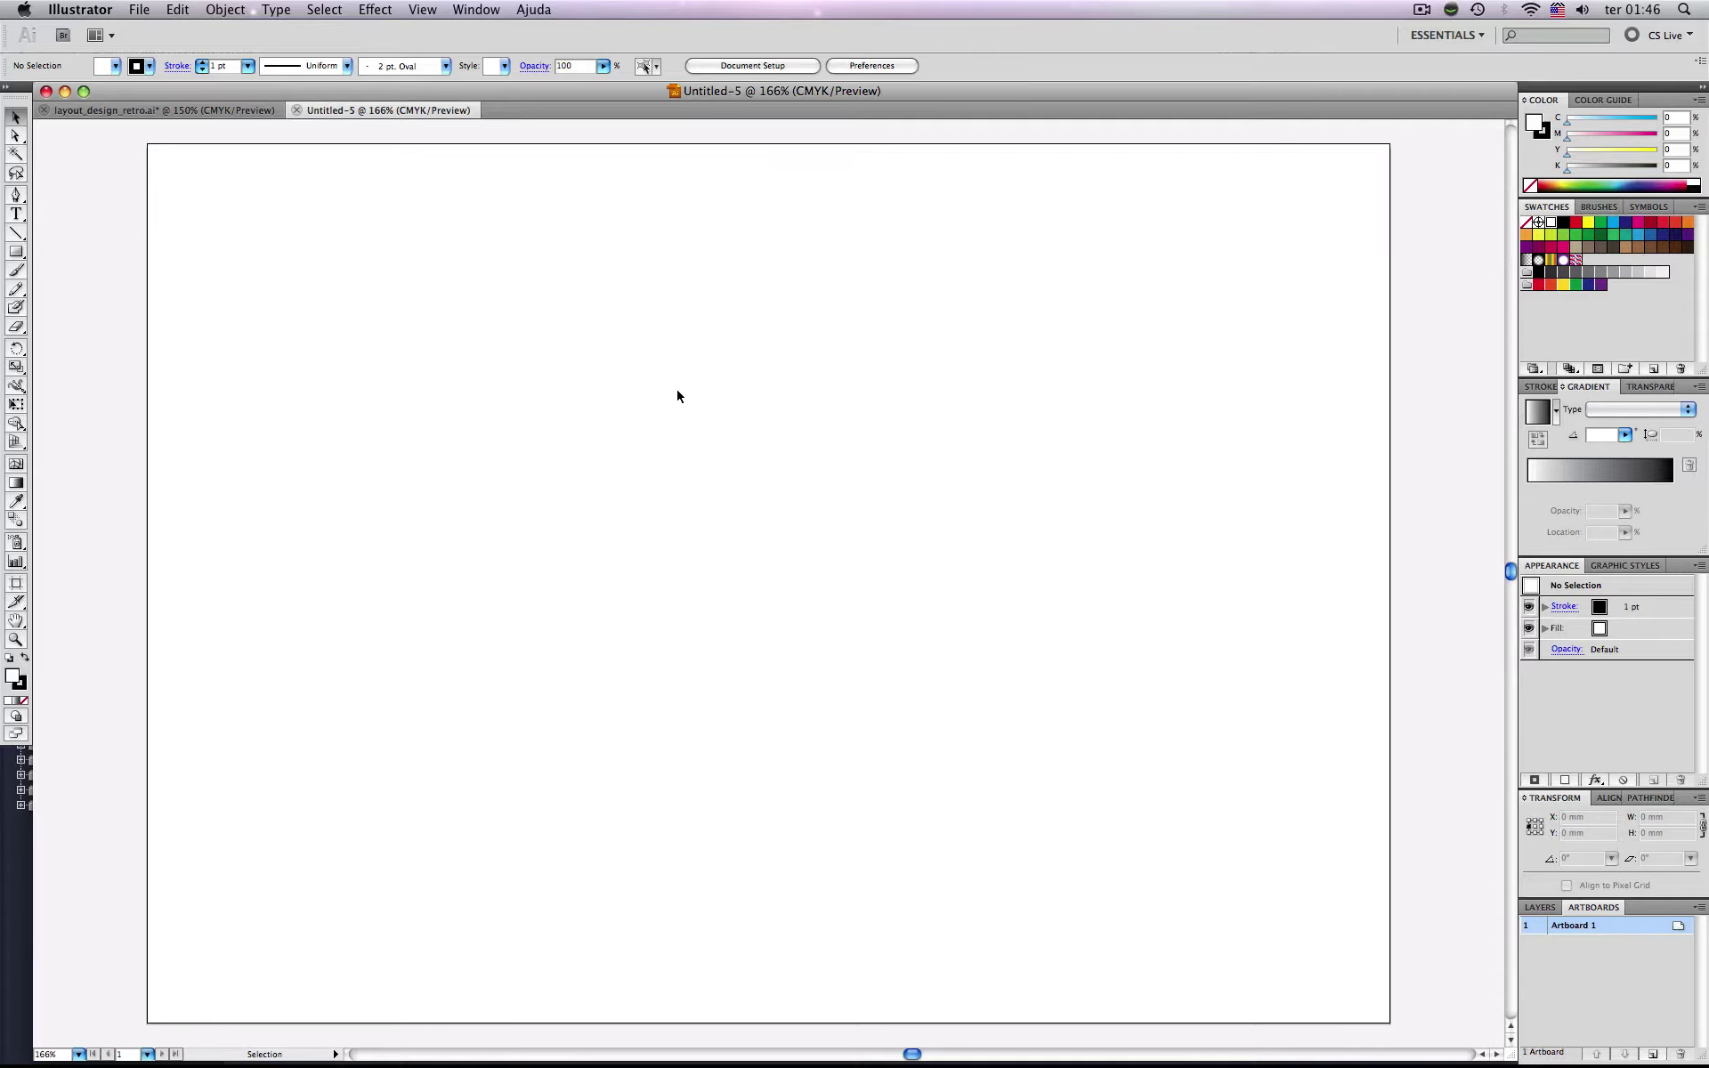
# Switch to Safari and browse the Cardboard Box textures in the Paper category of CG Textures, picking a plain brown one.
pyautogui.press('super+Tab')
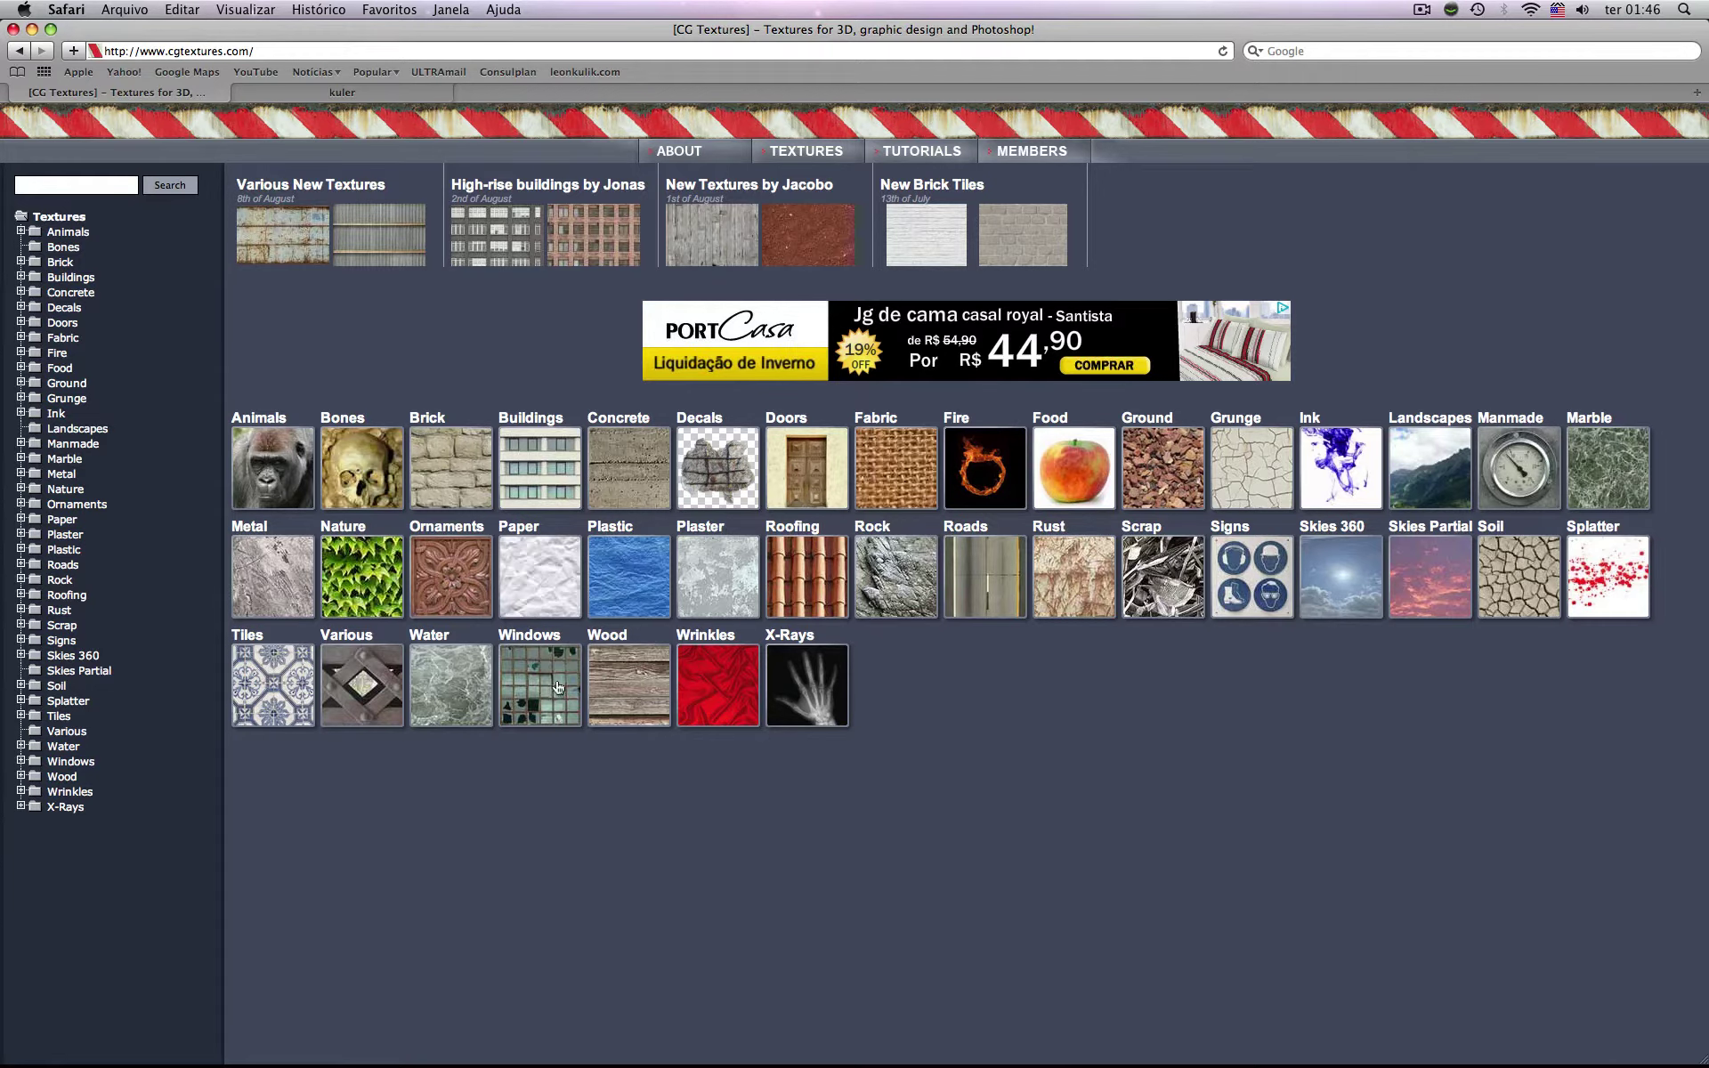
pyautogui.click(530, 567)
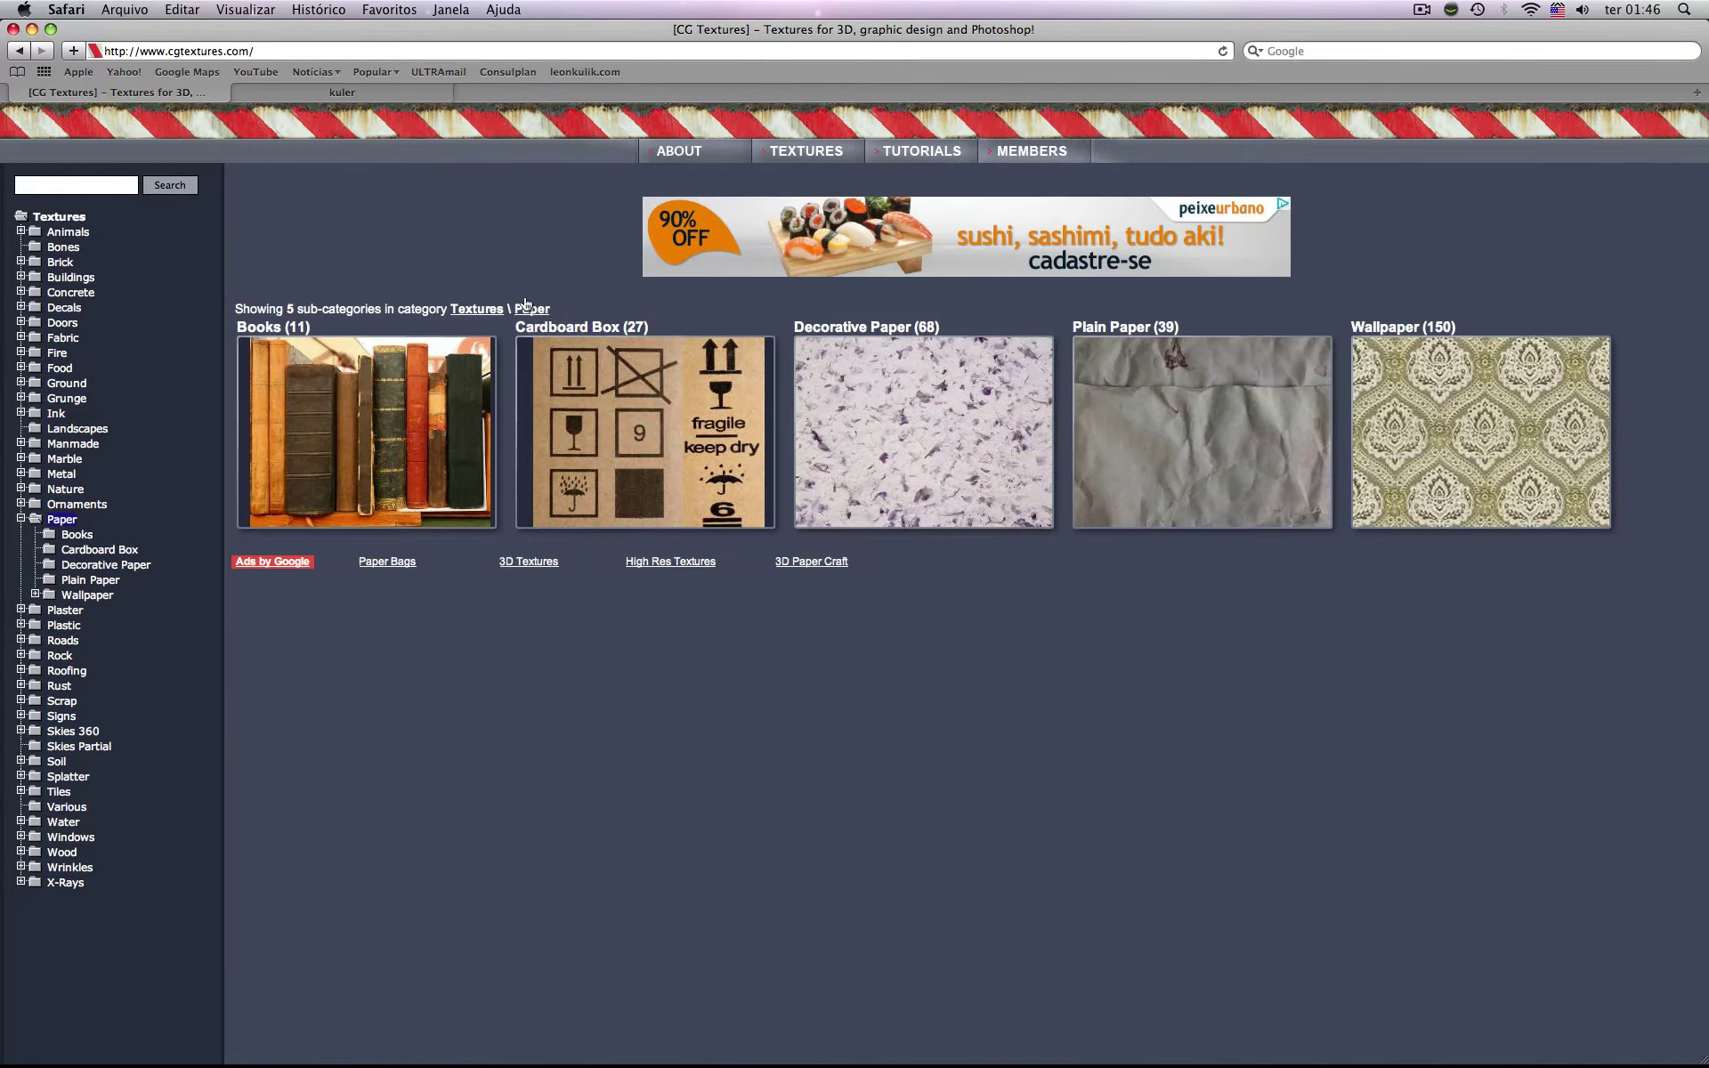
pyautogui.click(638, 439)
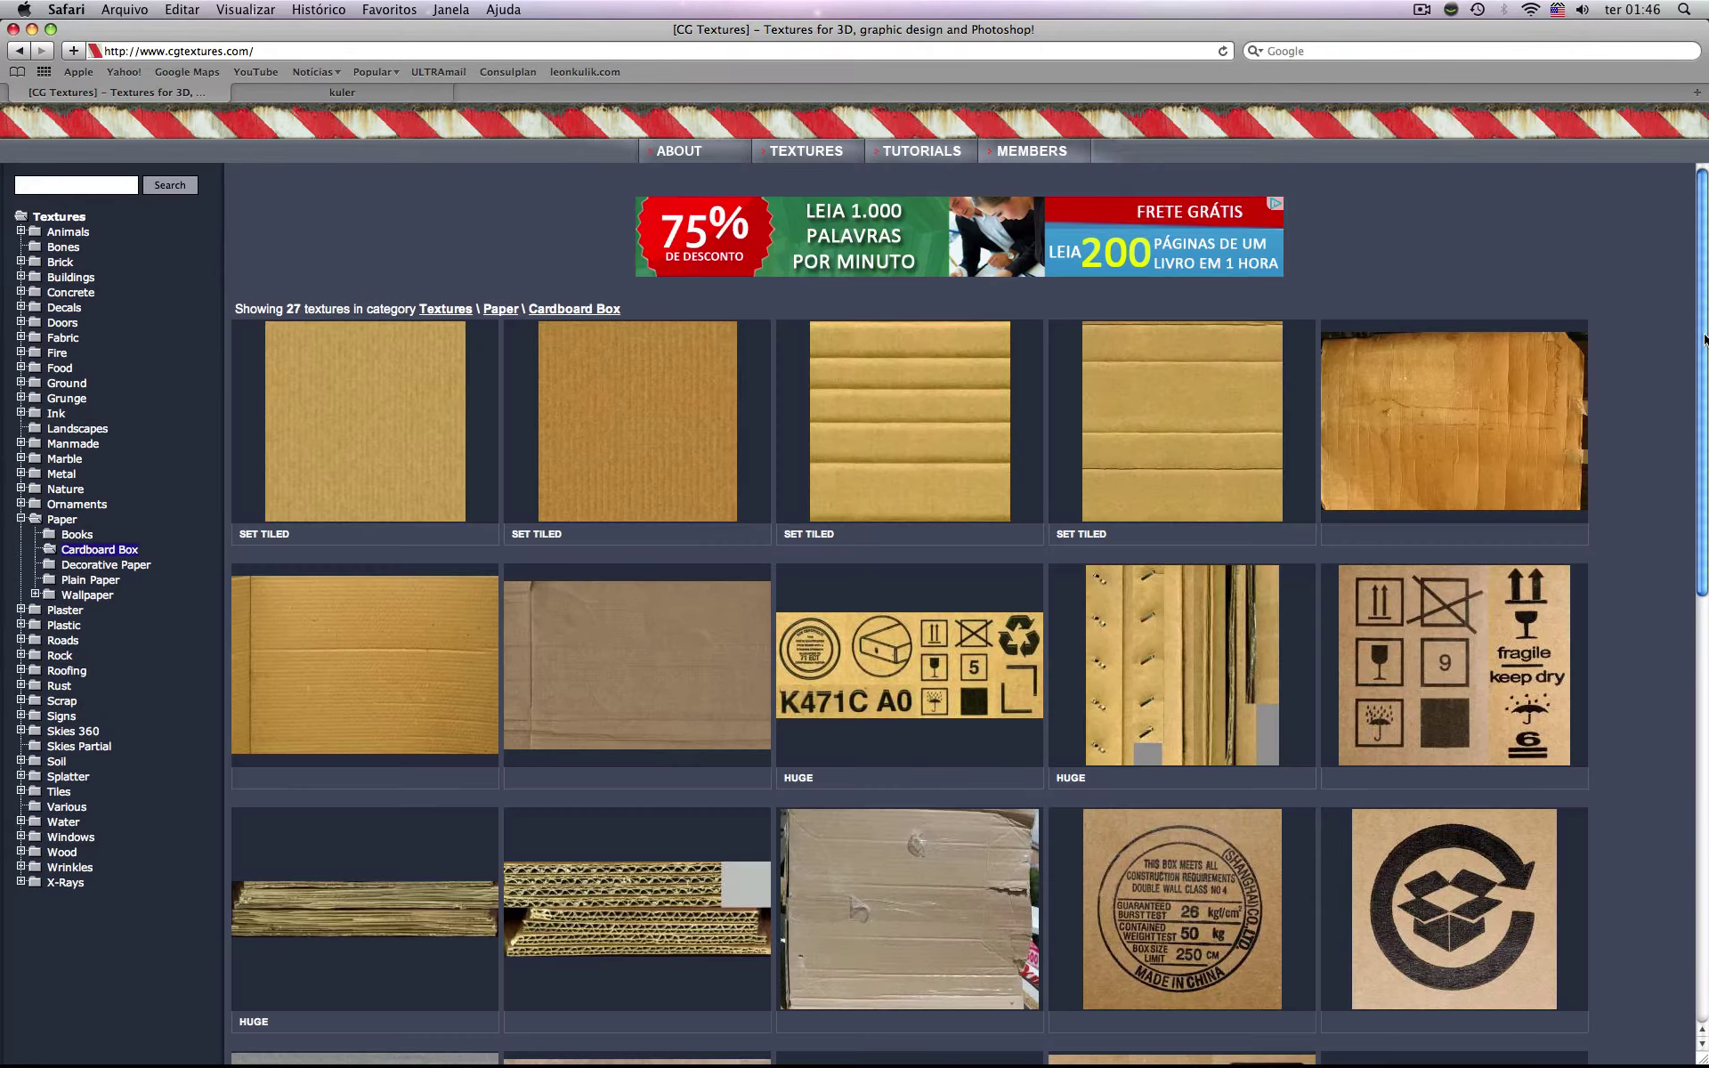
pyautogui.scroll(-10, 1694, 561)
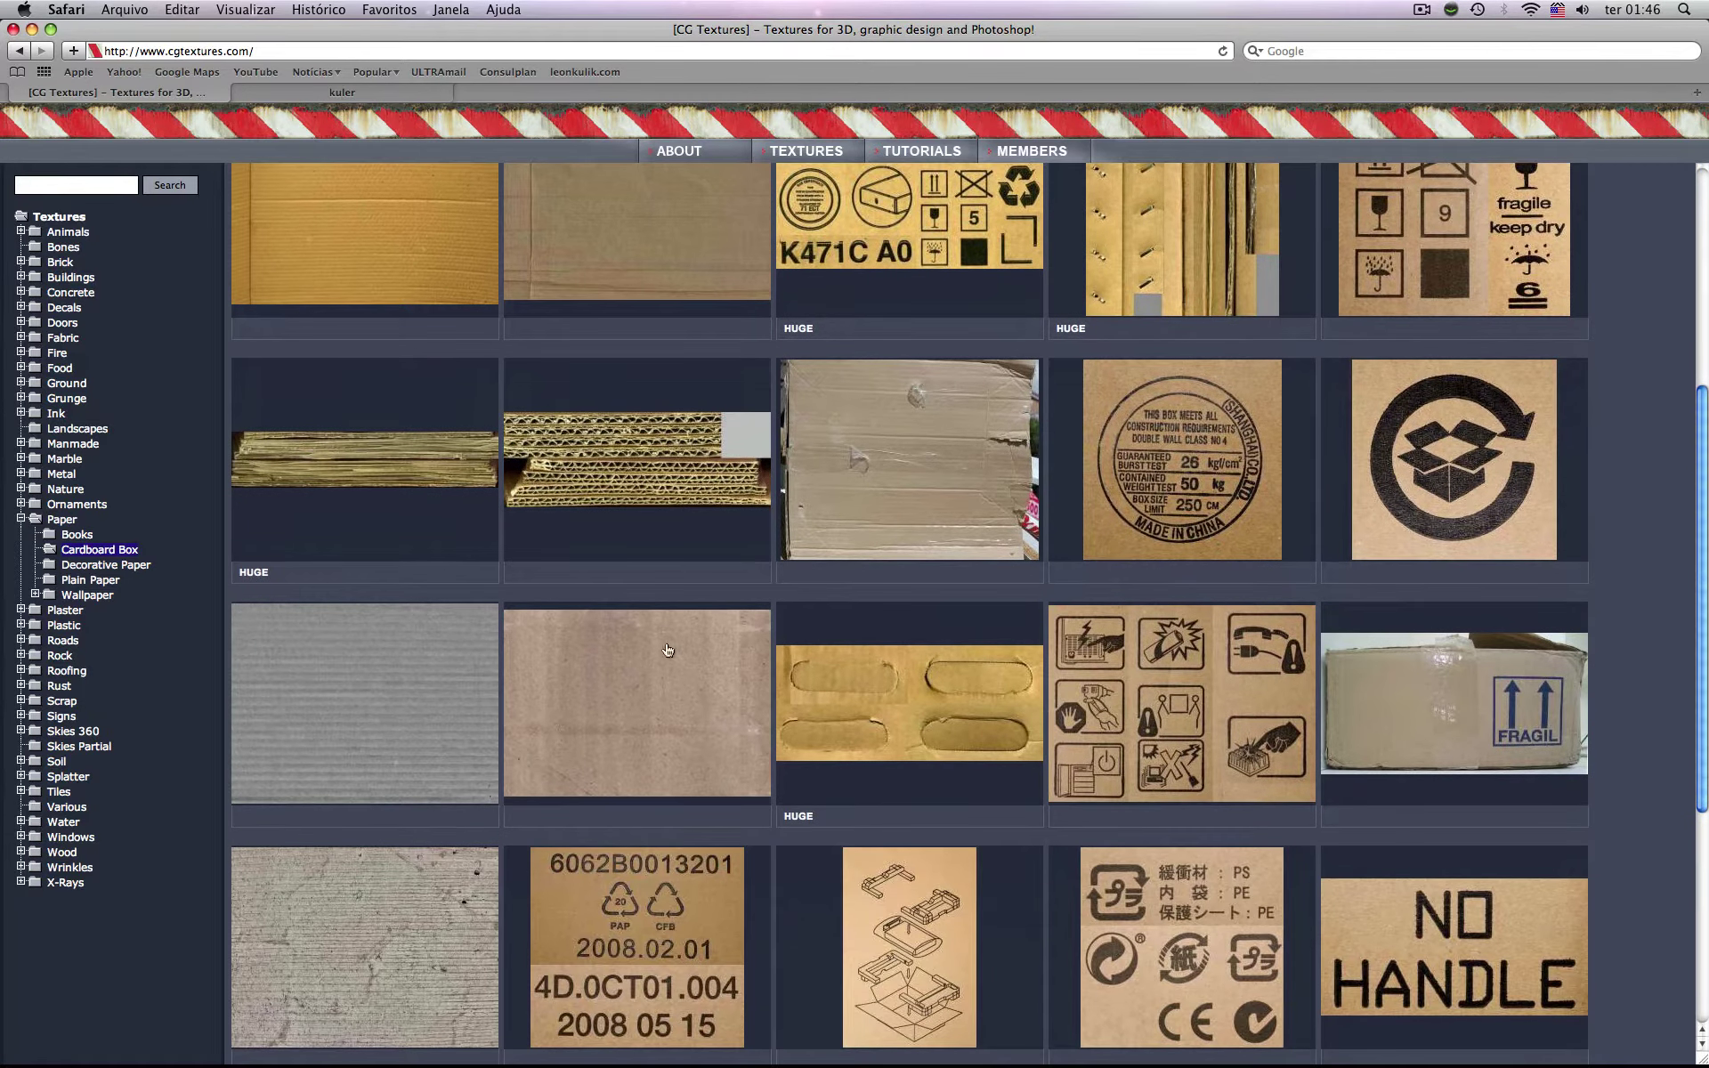
pyautogui.click(662, 687)
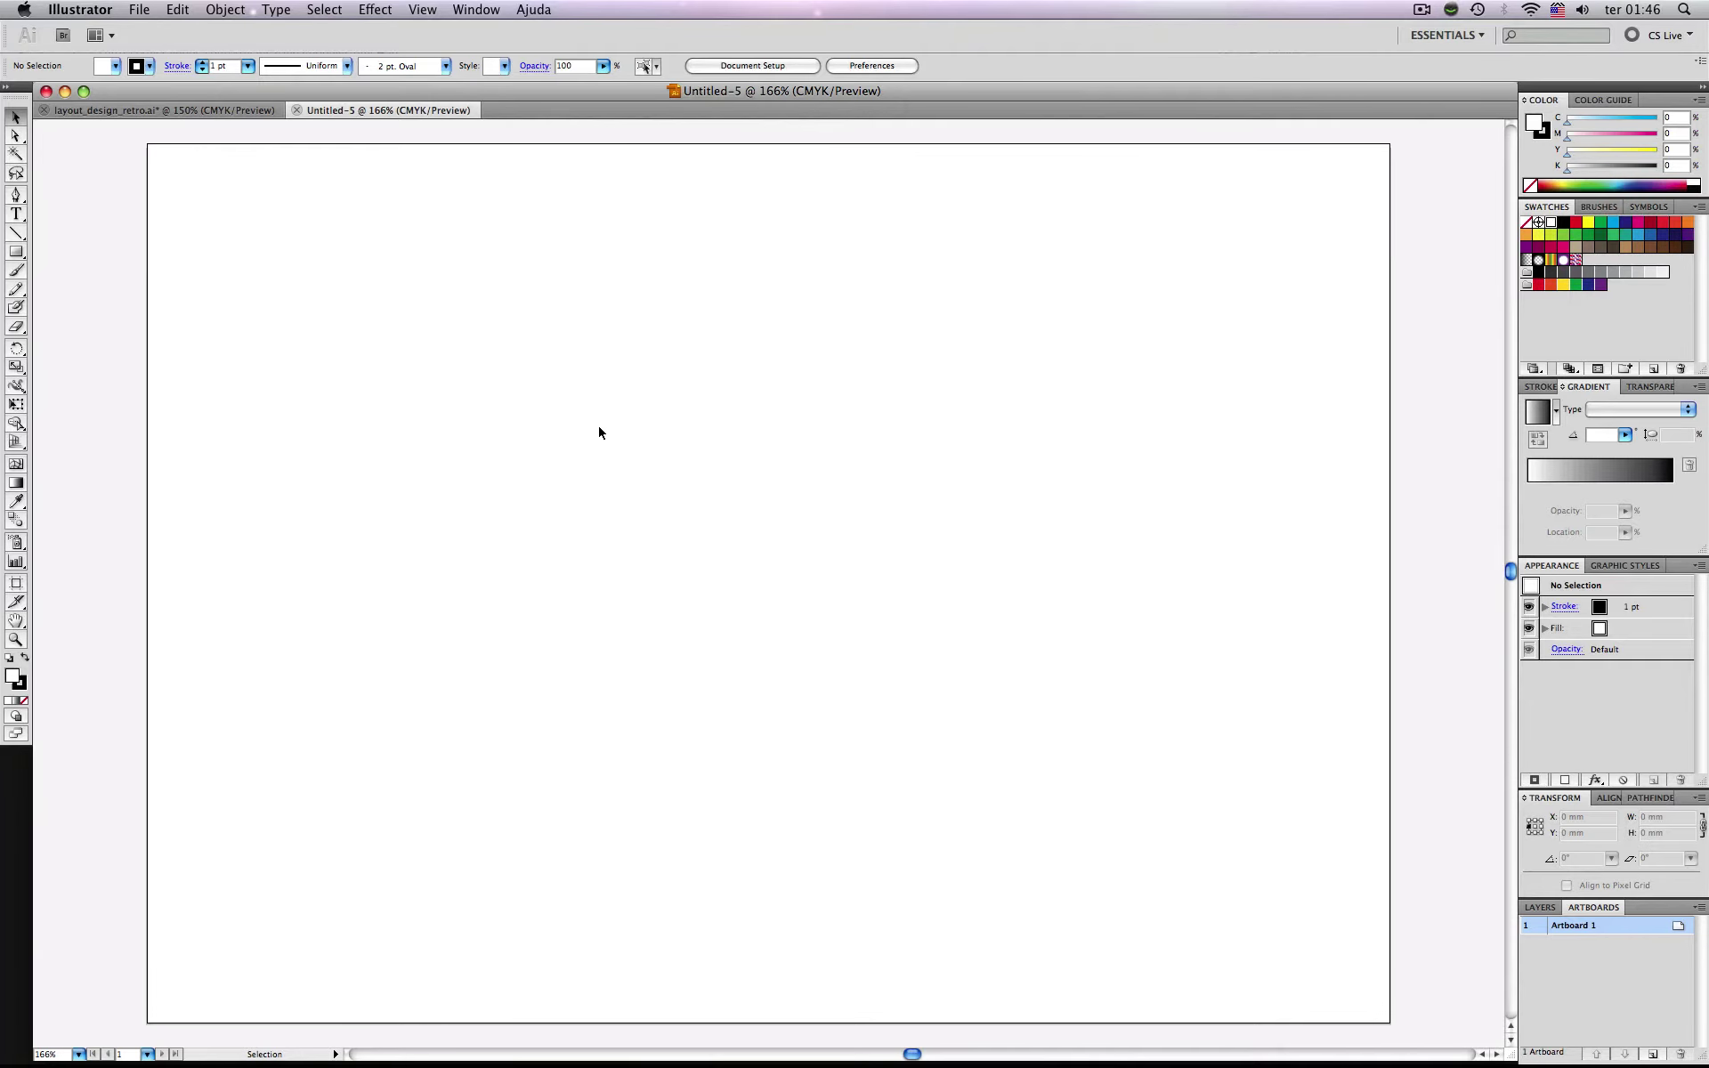
# Back in Illustrator, place Paper0007_L.jpg from the Design Retro folder and embed it in the document.
pyautogui.click(146, 12)
pyautogui.click(233, 318)
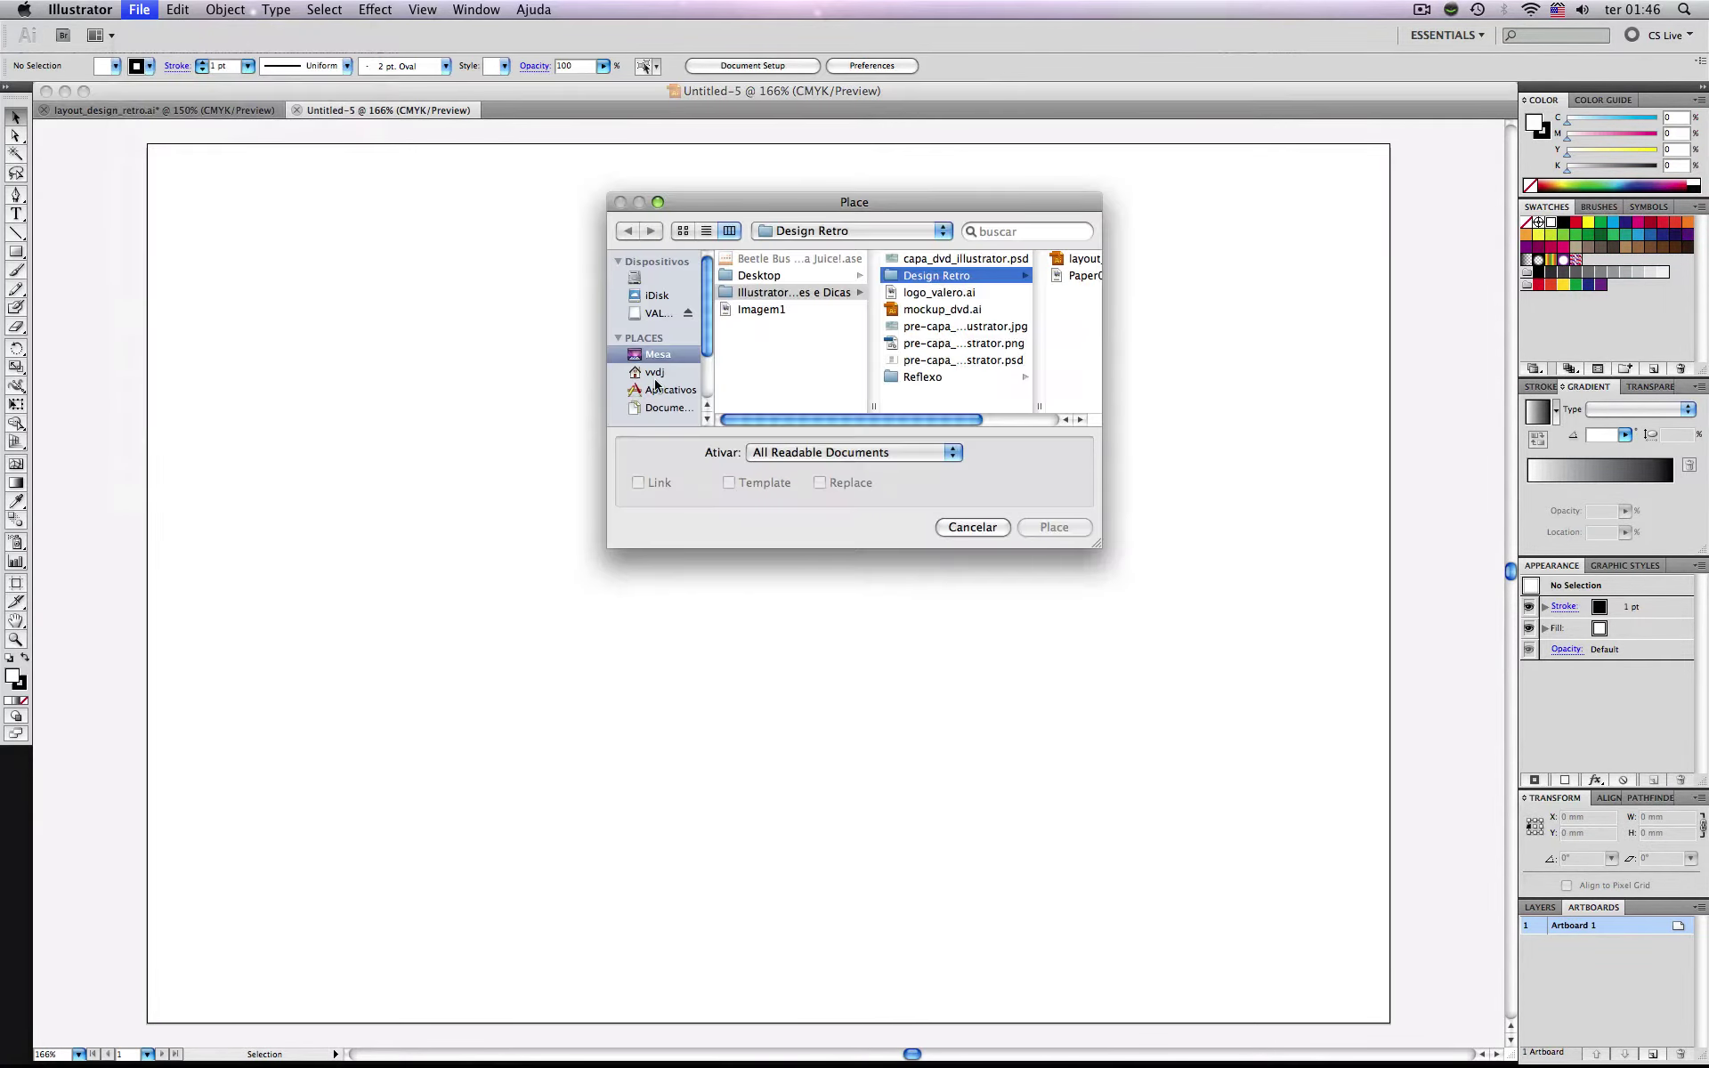
pyautogui.click(1077, 276)
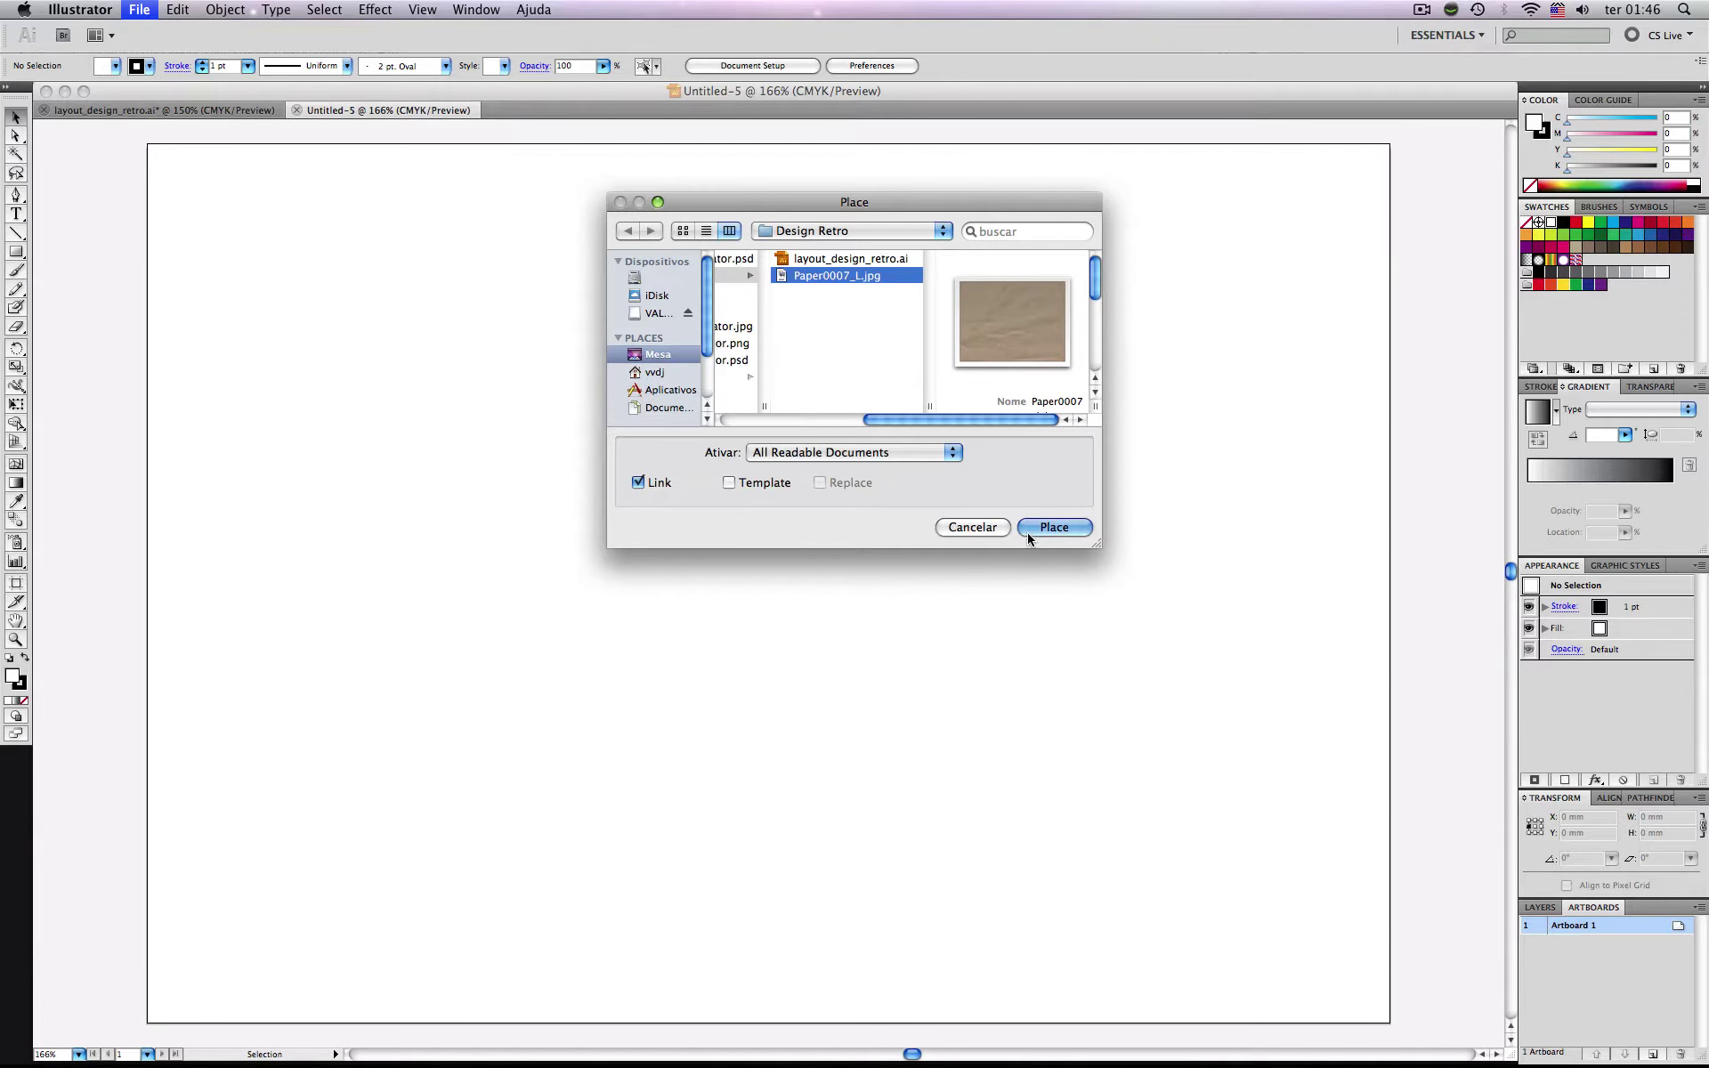
pyautogui.click(1043, 529)
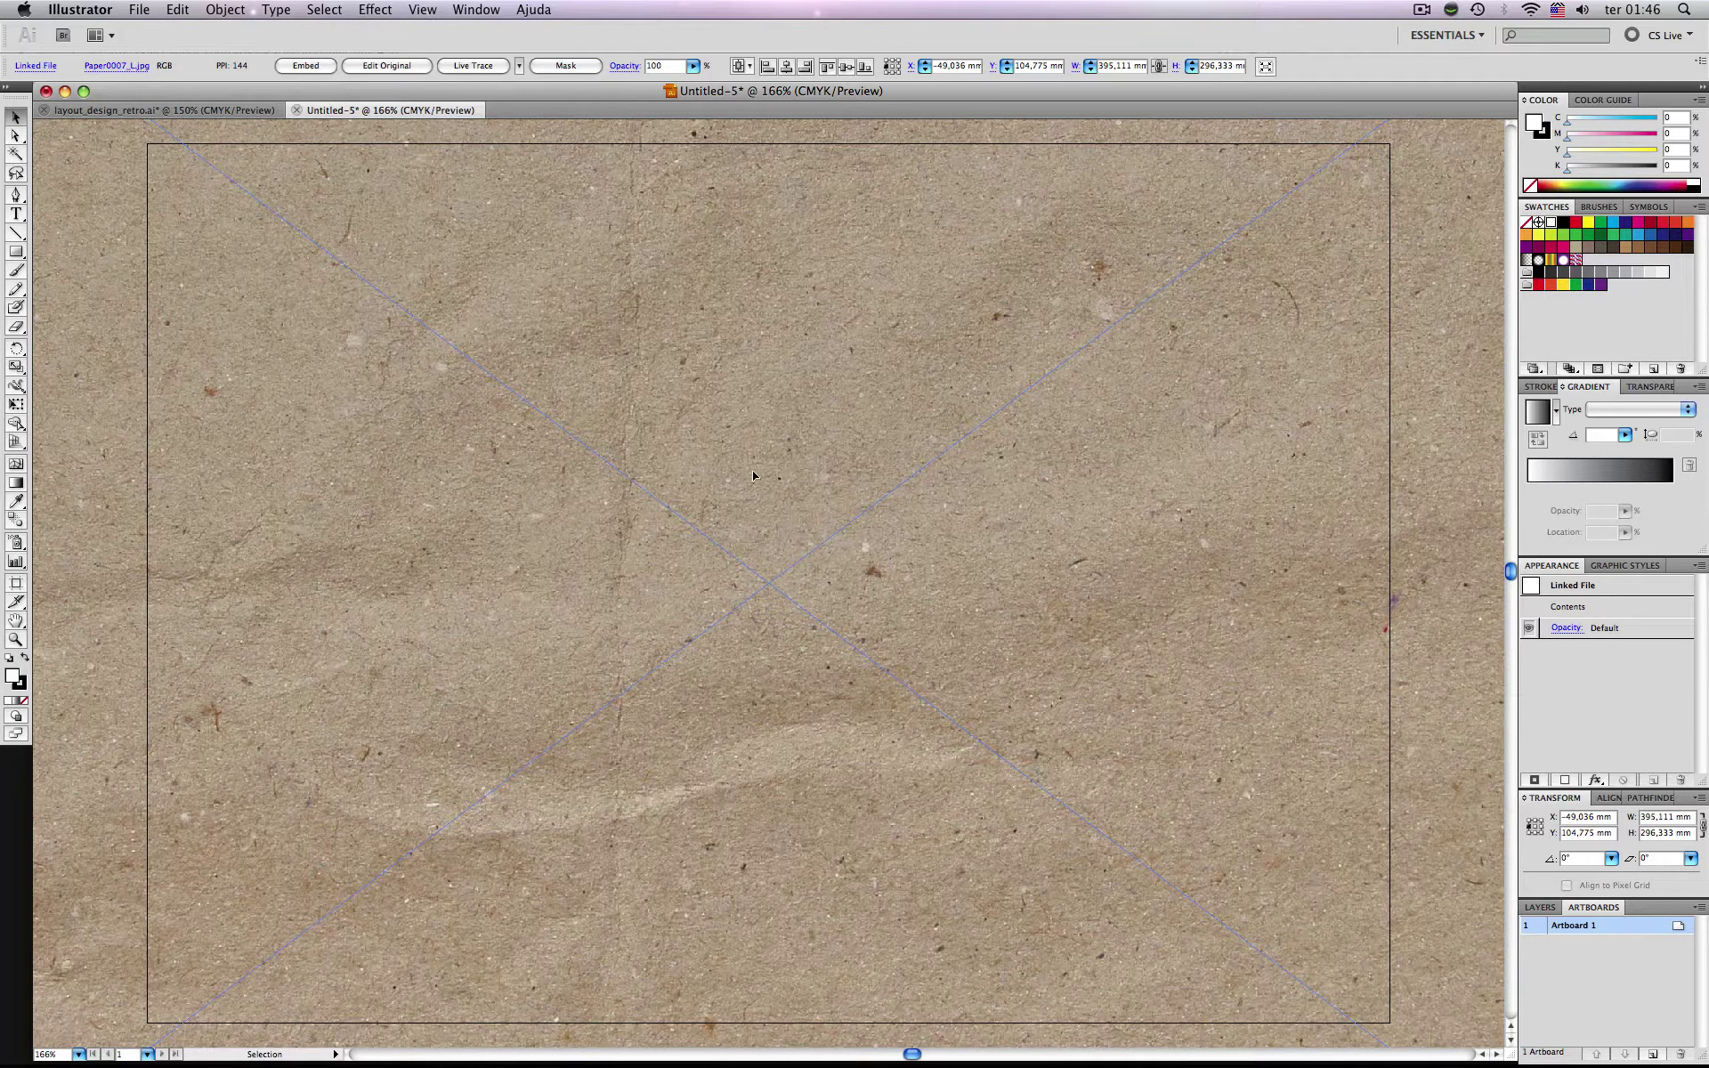
pyautogui.click(304, 66)
# Scale the paper texture down proportionally to less than a third of its size and move it off the artboard's left edge.
pyautogui.press('super+minus')
pyautogui.press('super+minus')
pyautogui.press('super+minus')
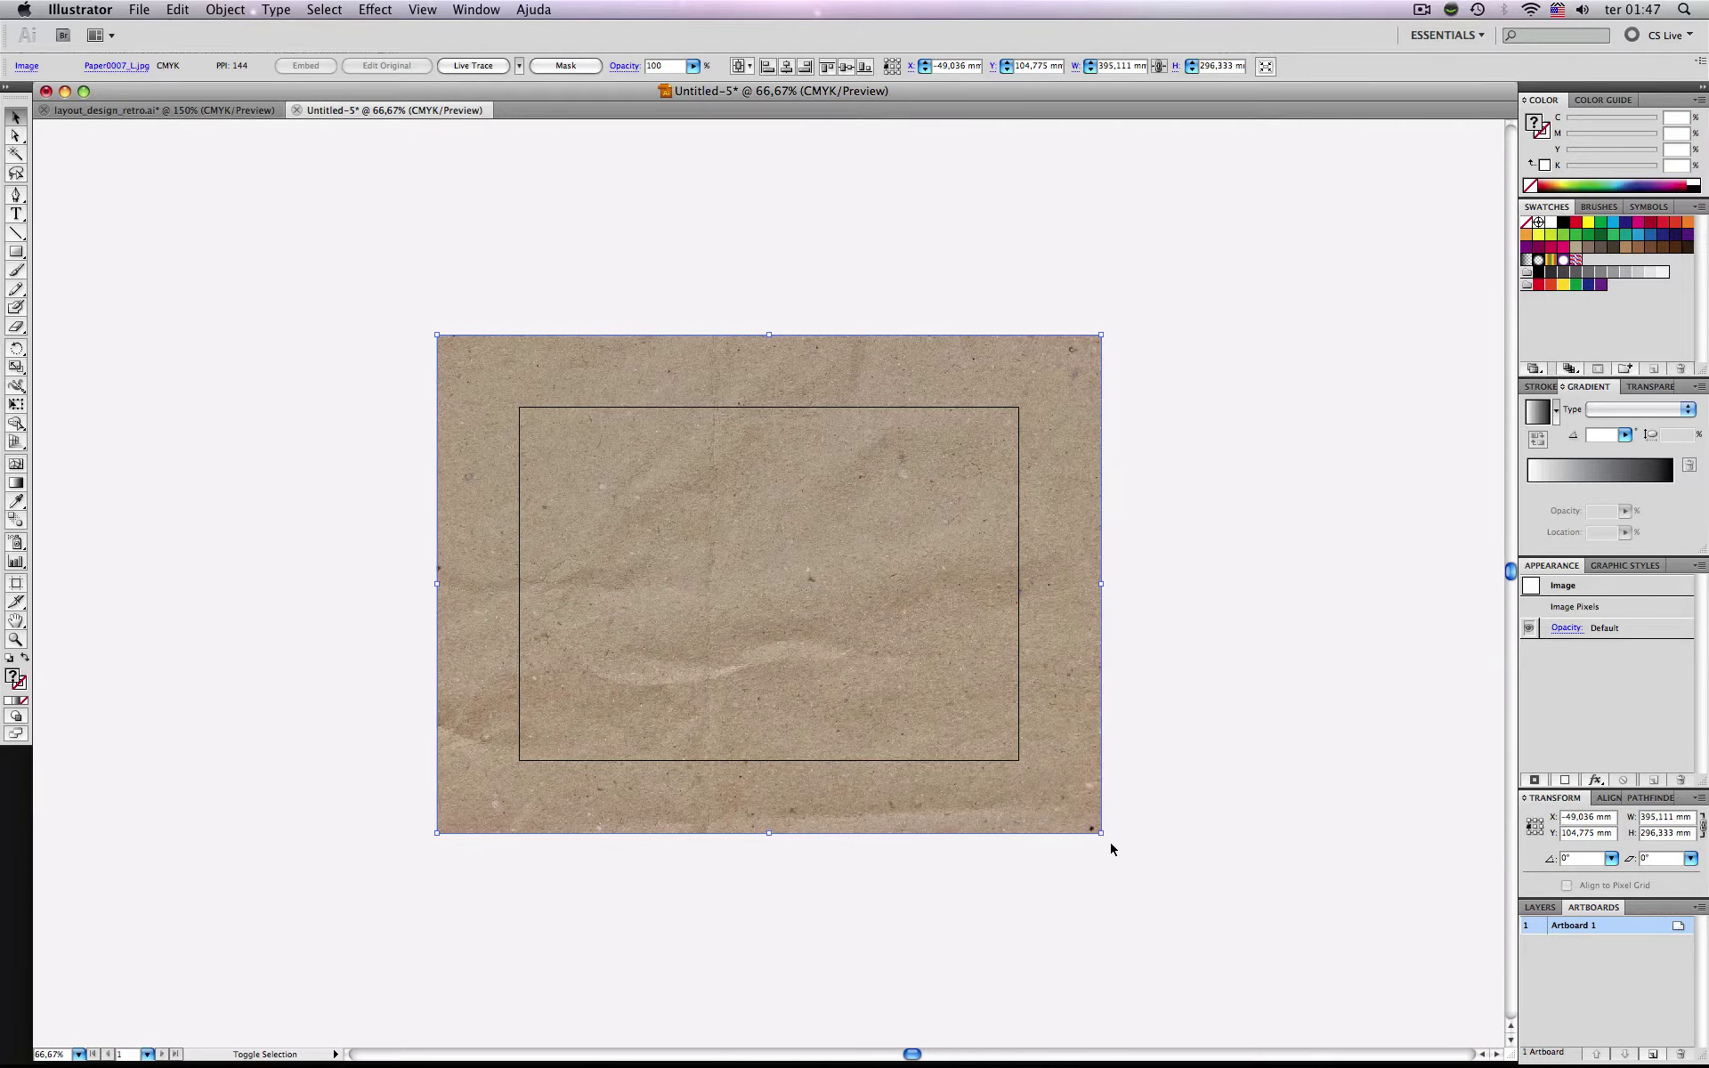
pyautogui.moveTo(1101, 832); pyautogui.dragTo(634, 482)
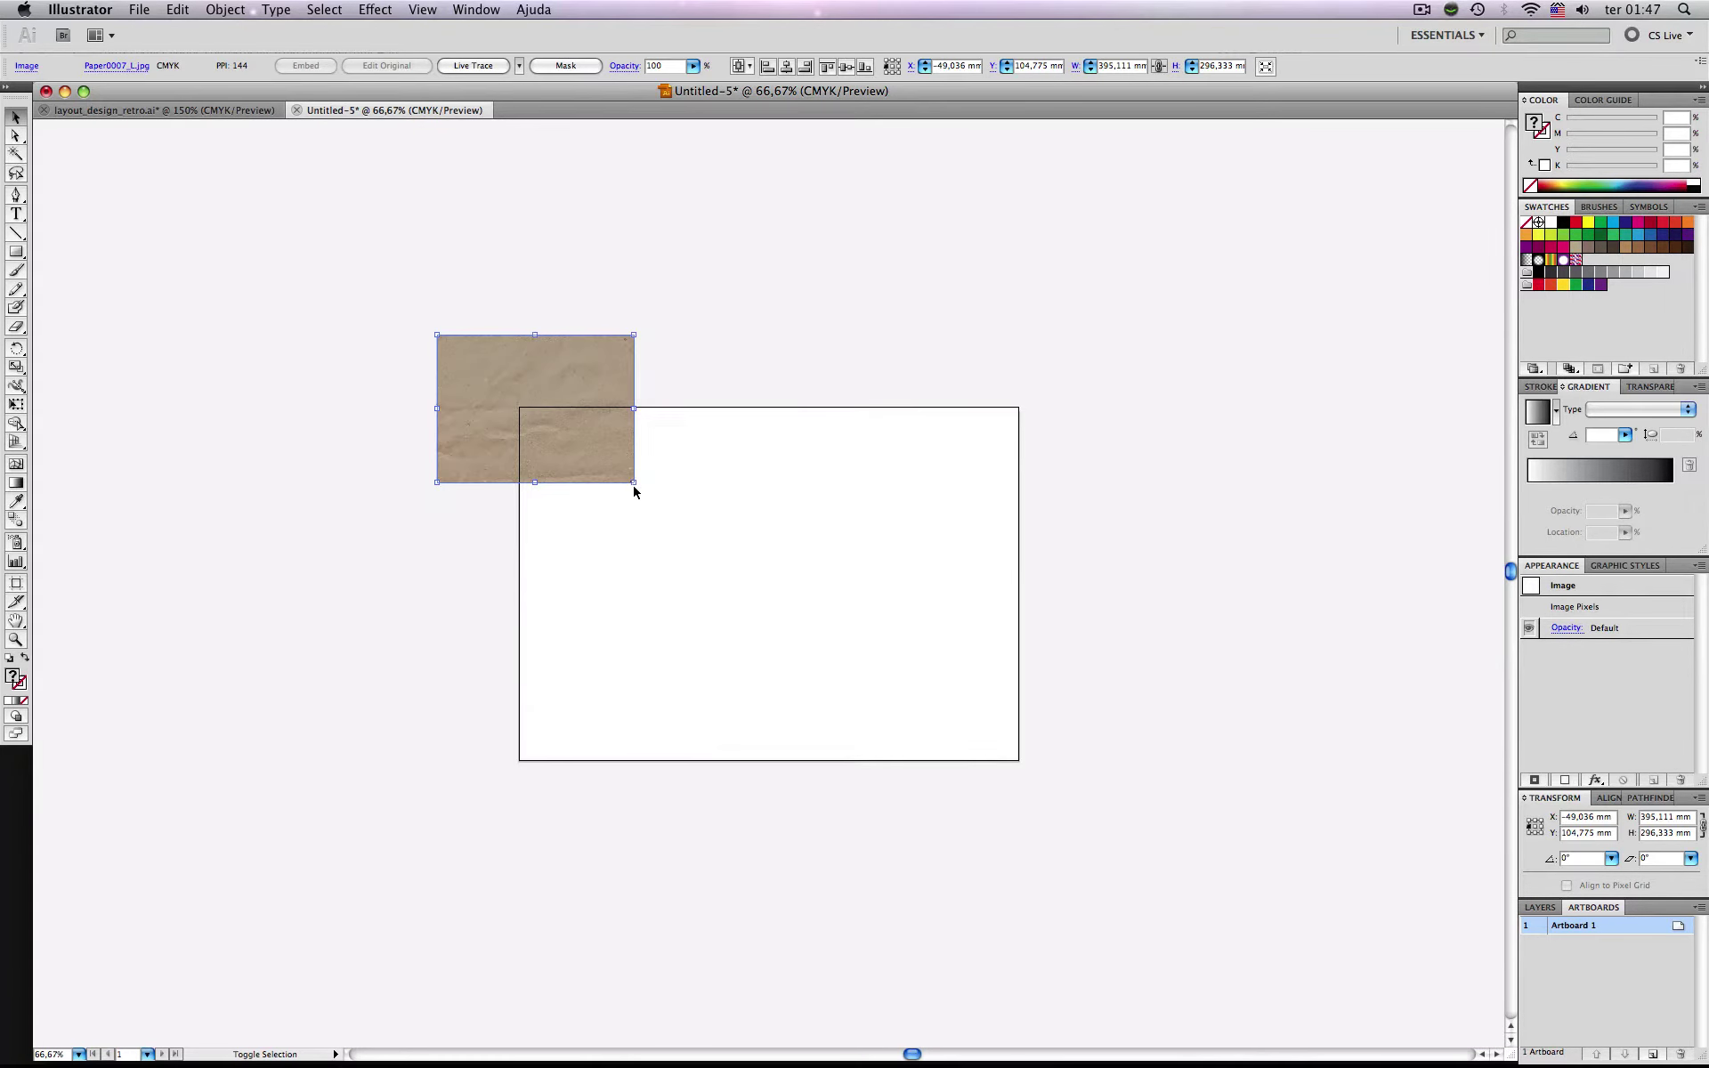
pyautogui.moveTo(593, 393); pyautogui.dragTo(466, 467)
pyautogui.click(750, 550)
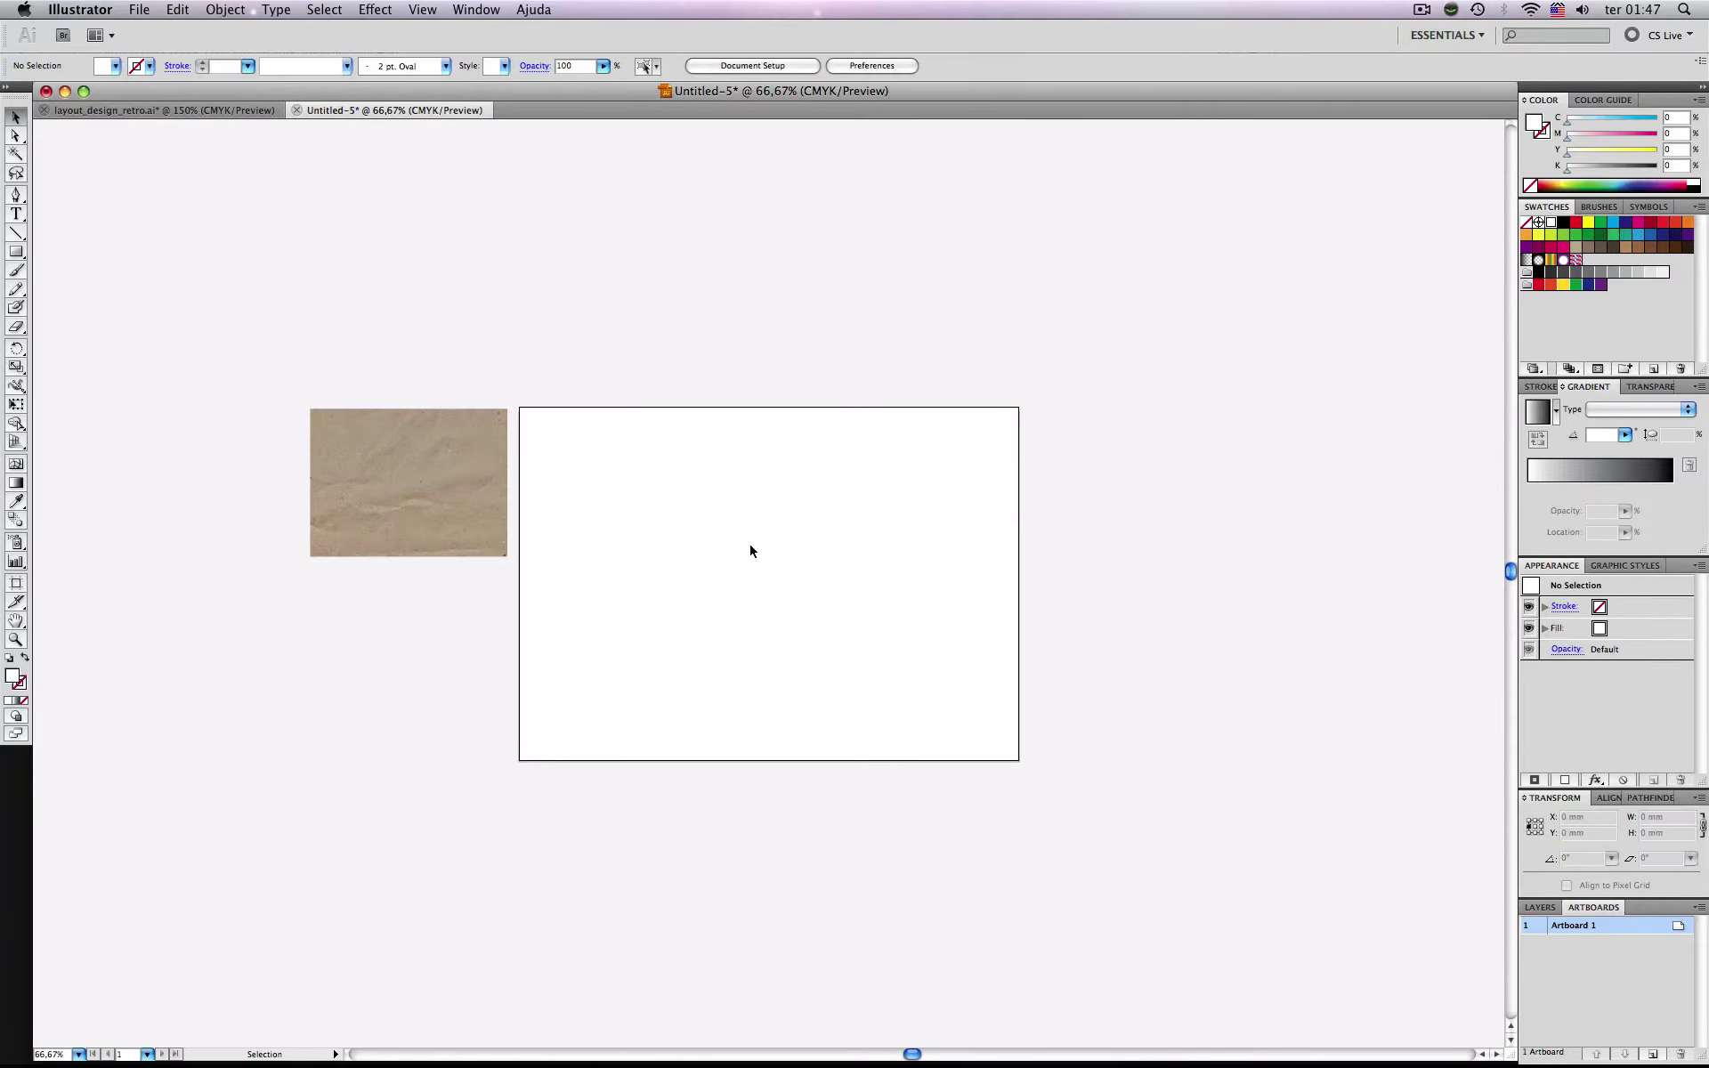
# Draw a 297 × 210 mm rectangle and centre it horizontally and vertically on the artboard.
pyautogui.press('super+0')
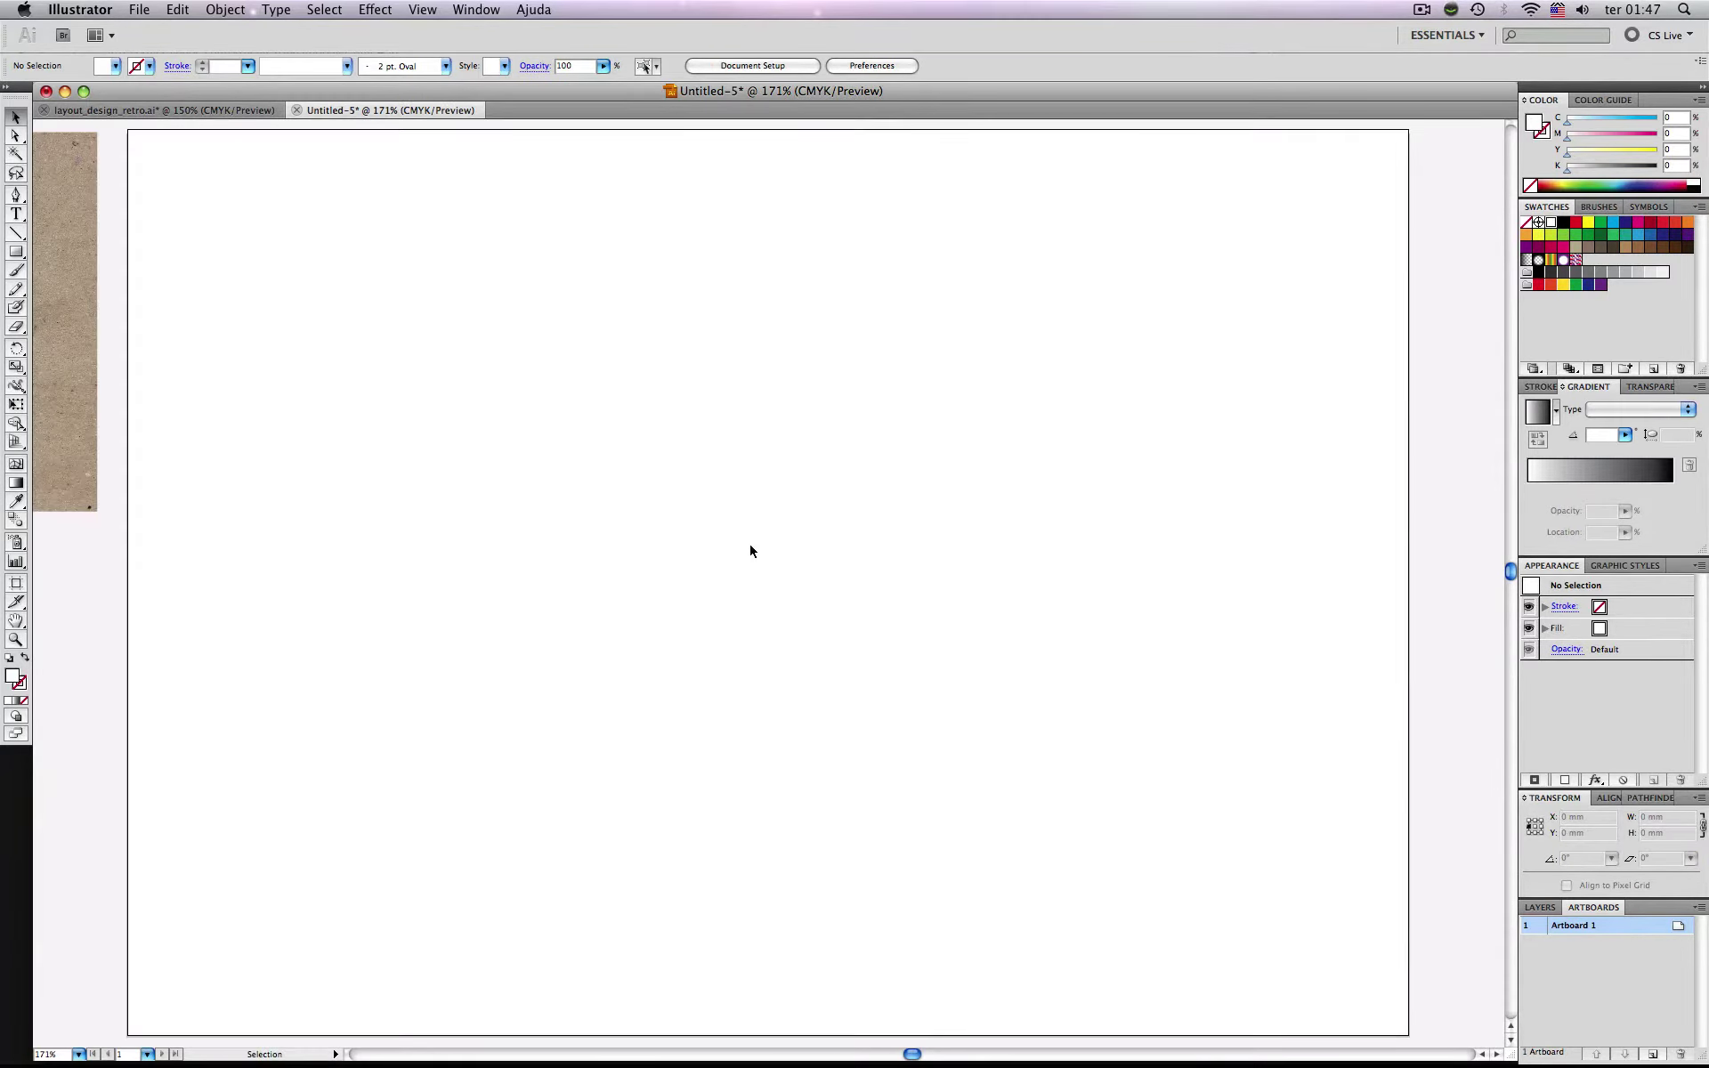
pyautogui.press('super+minus')
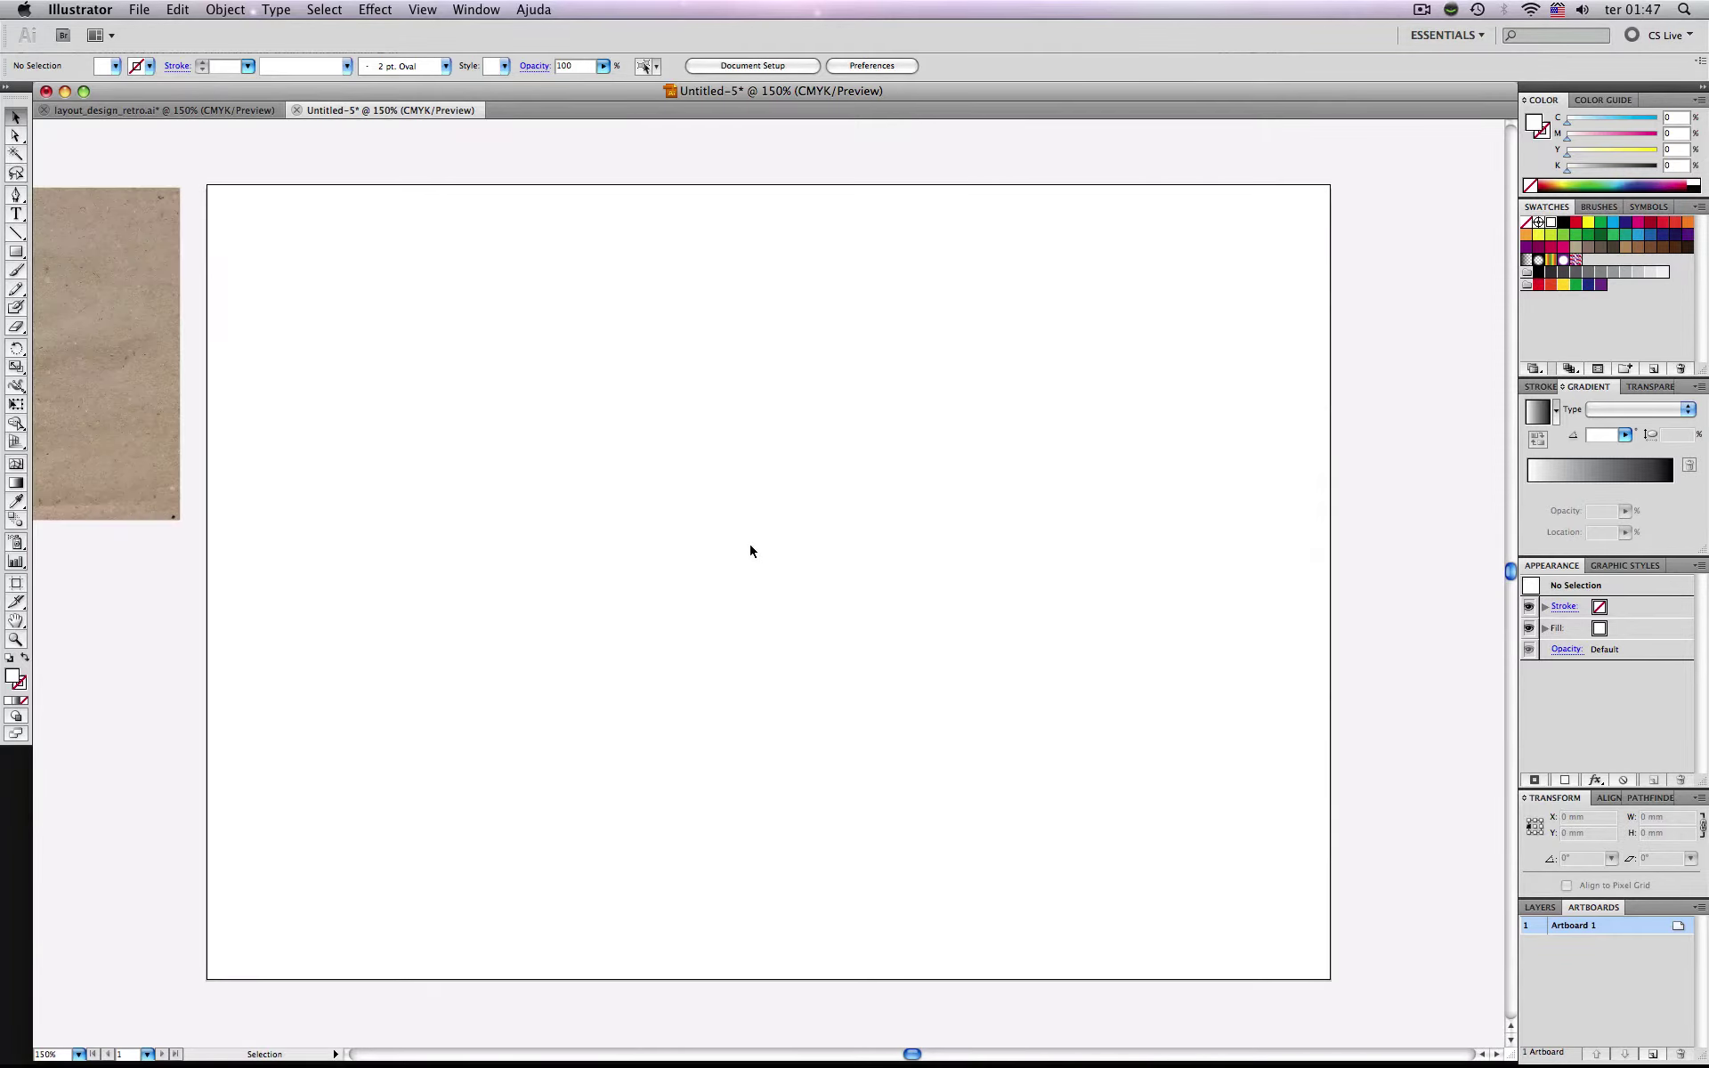
pyautogui.click(15, 253)
pyautogui.moveTo(207, 184); pyautogui.dragTo(1187, 709)
pyautogui.press('super+shift+a')
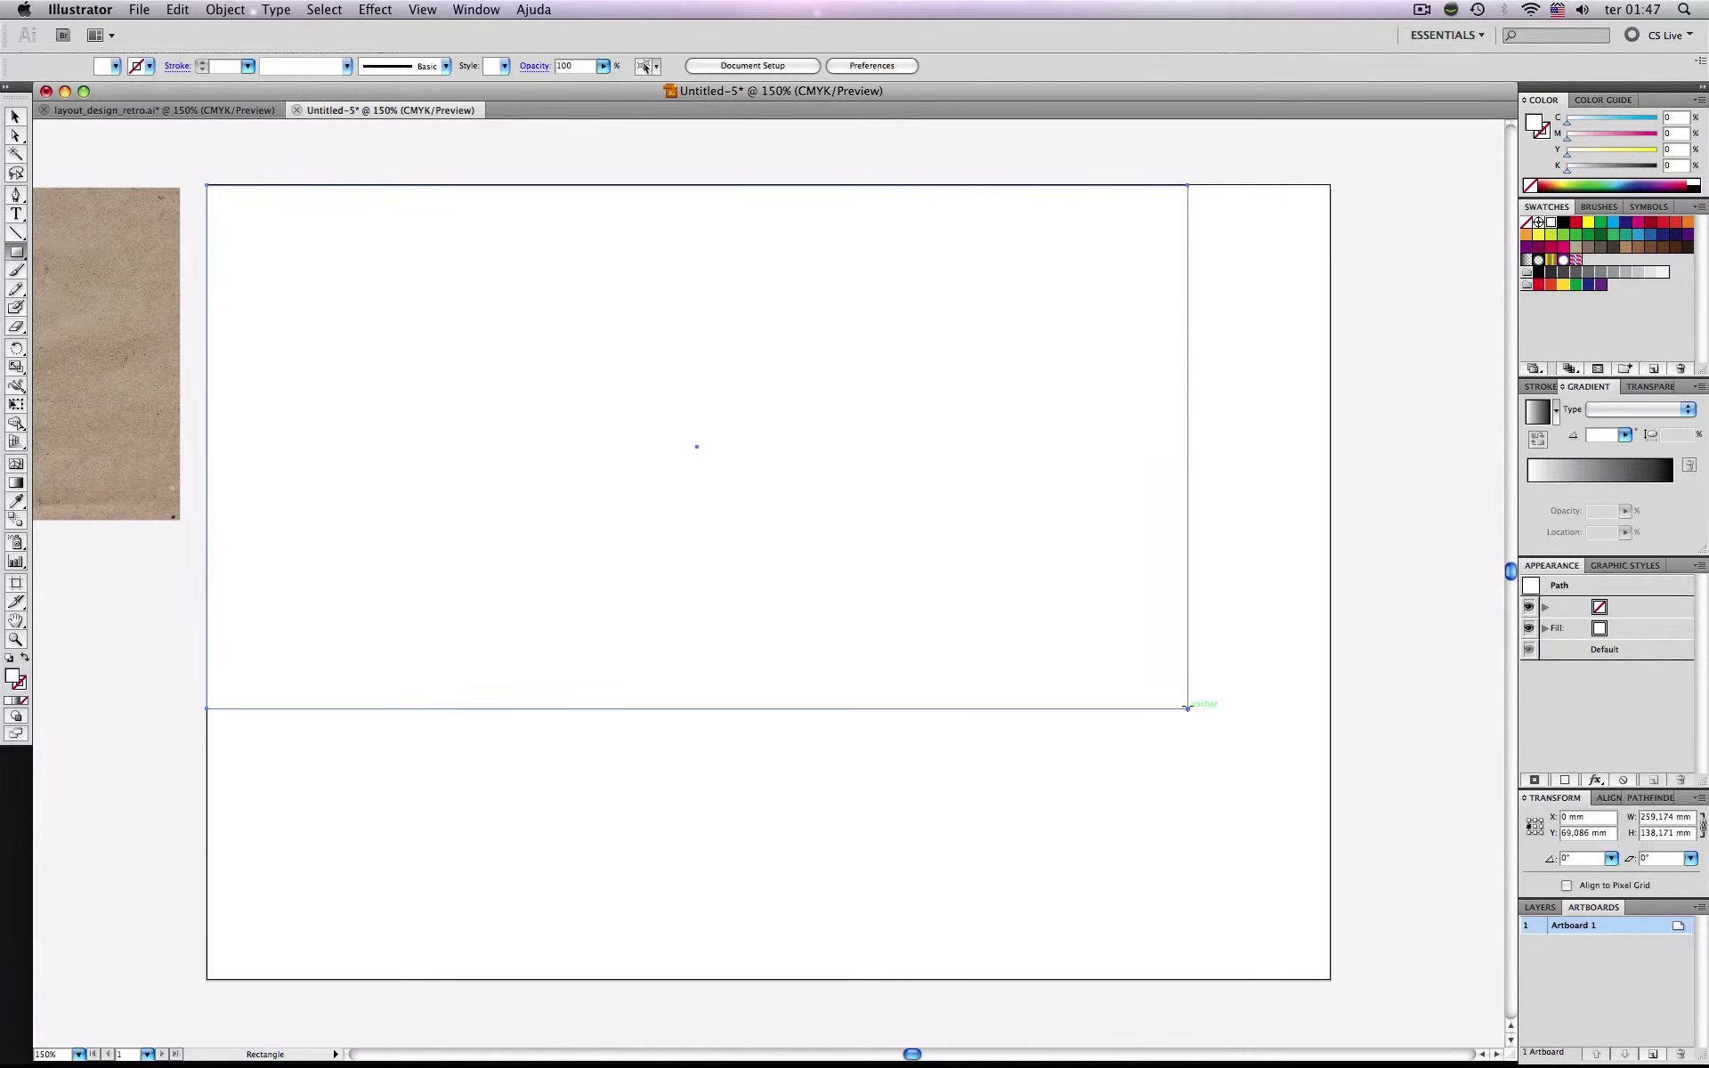
pyautogui.click(782, 407)
pyautogui.write('297')
pyautogui.press('Tab')
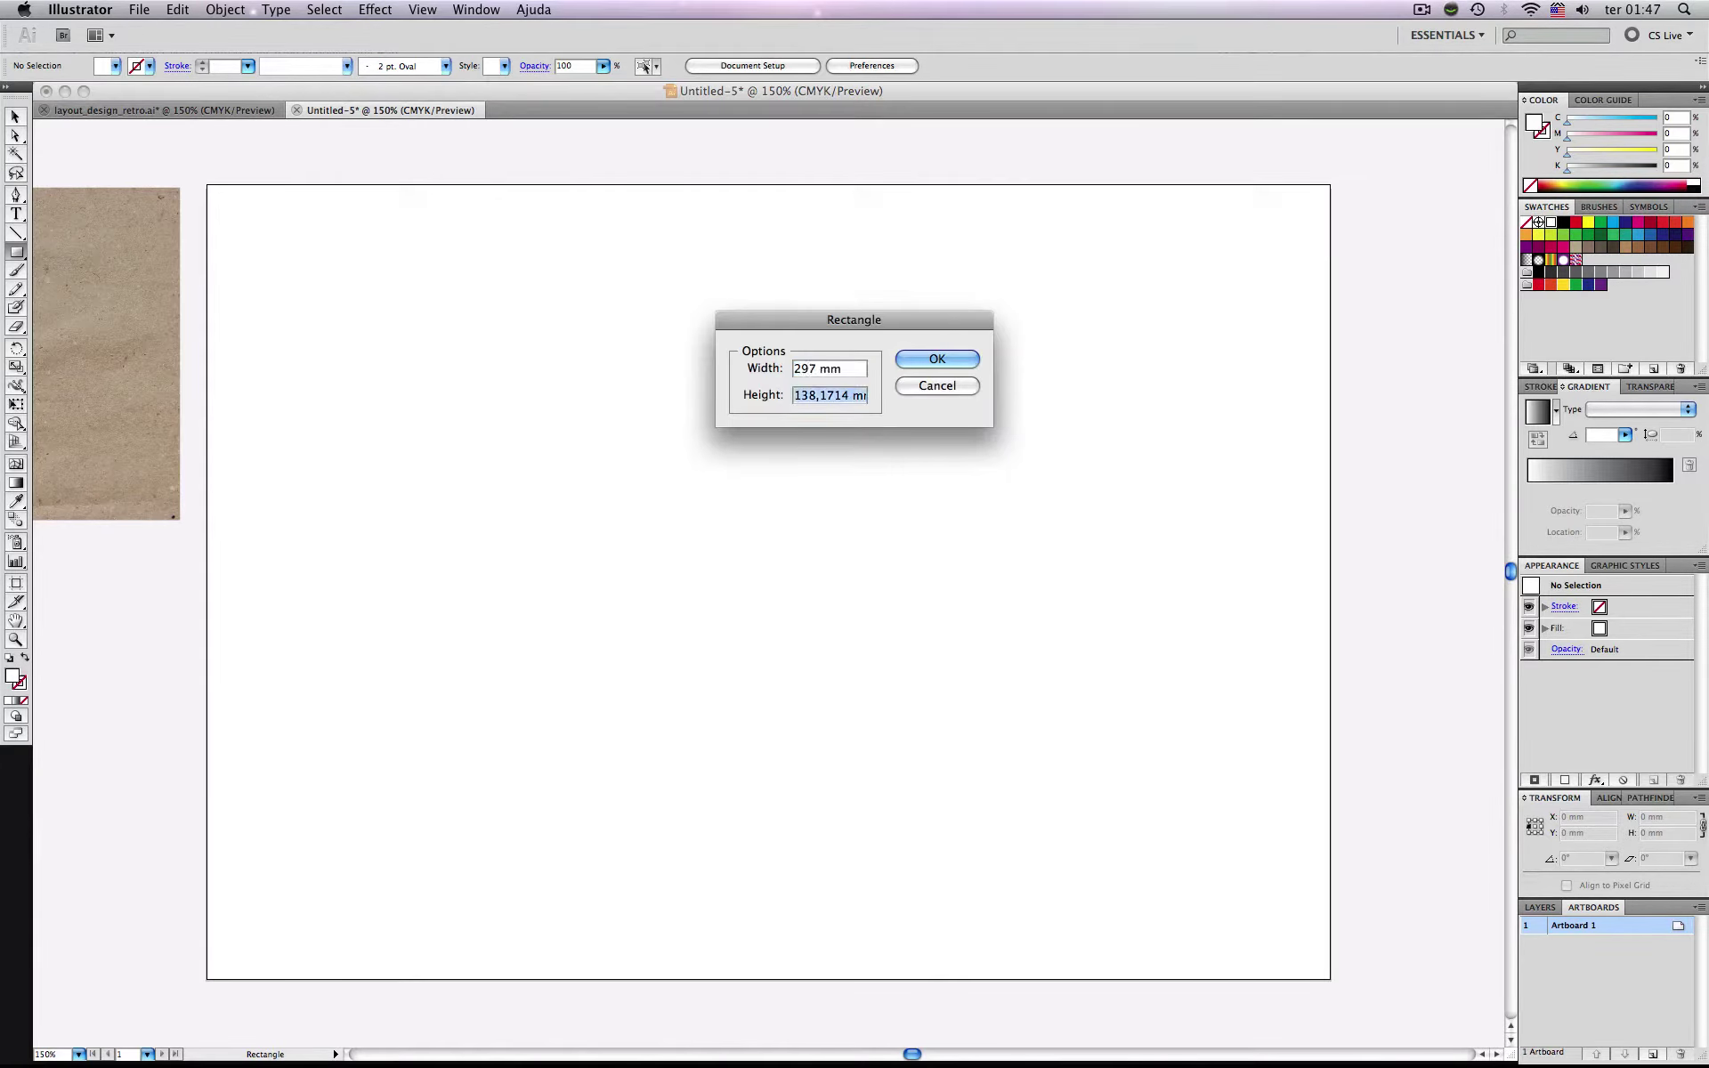
pyautogui.write('210 mm')
pyautogui.press('Return')
pyautogui.press('v')
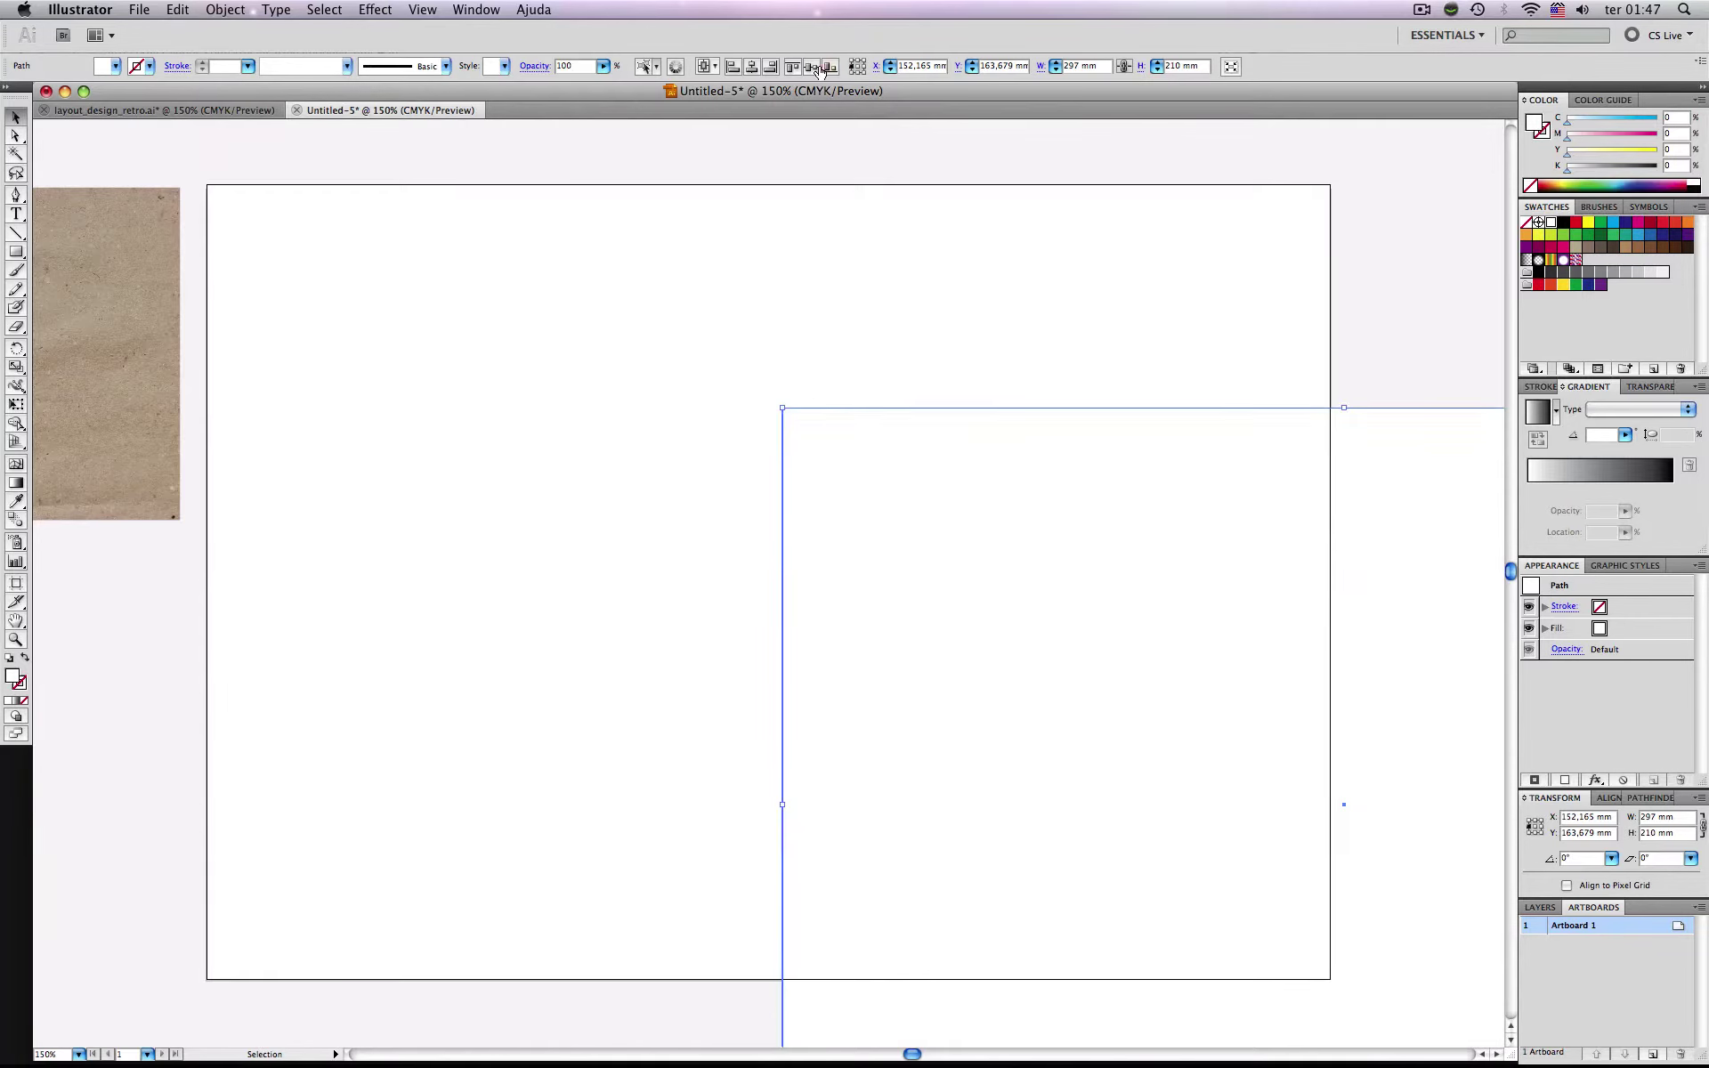
pyautogui.click(811, 65)
pyautogui.click(752, 66)
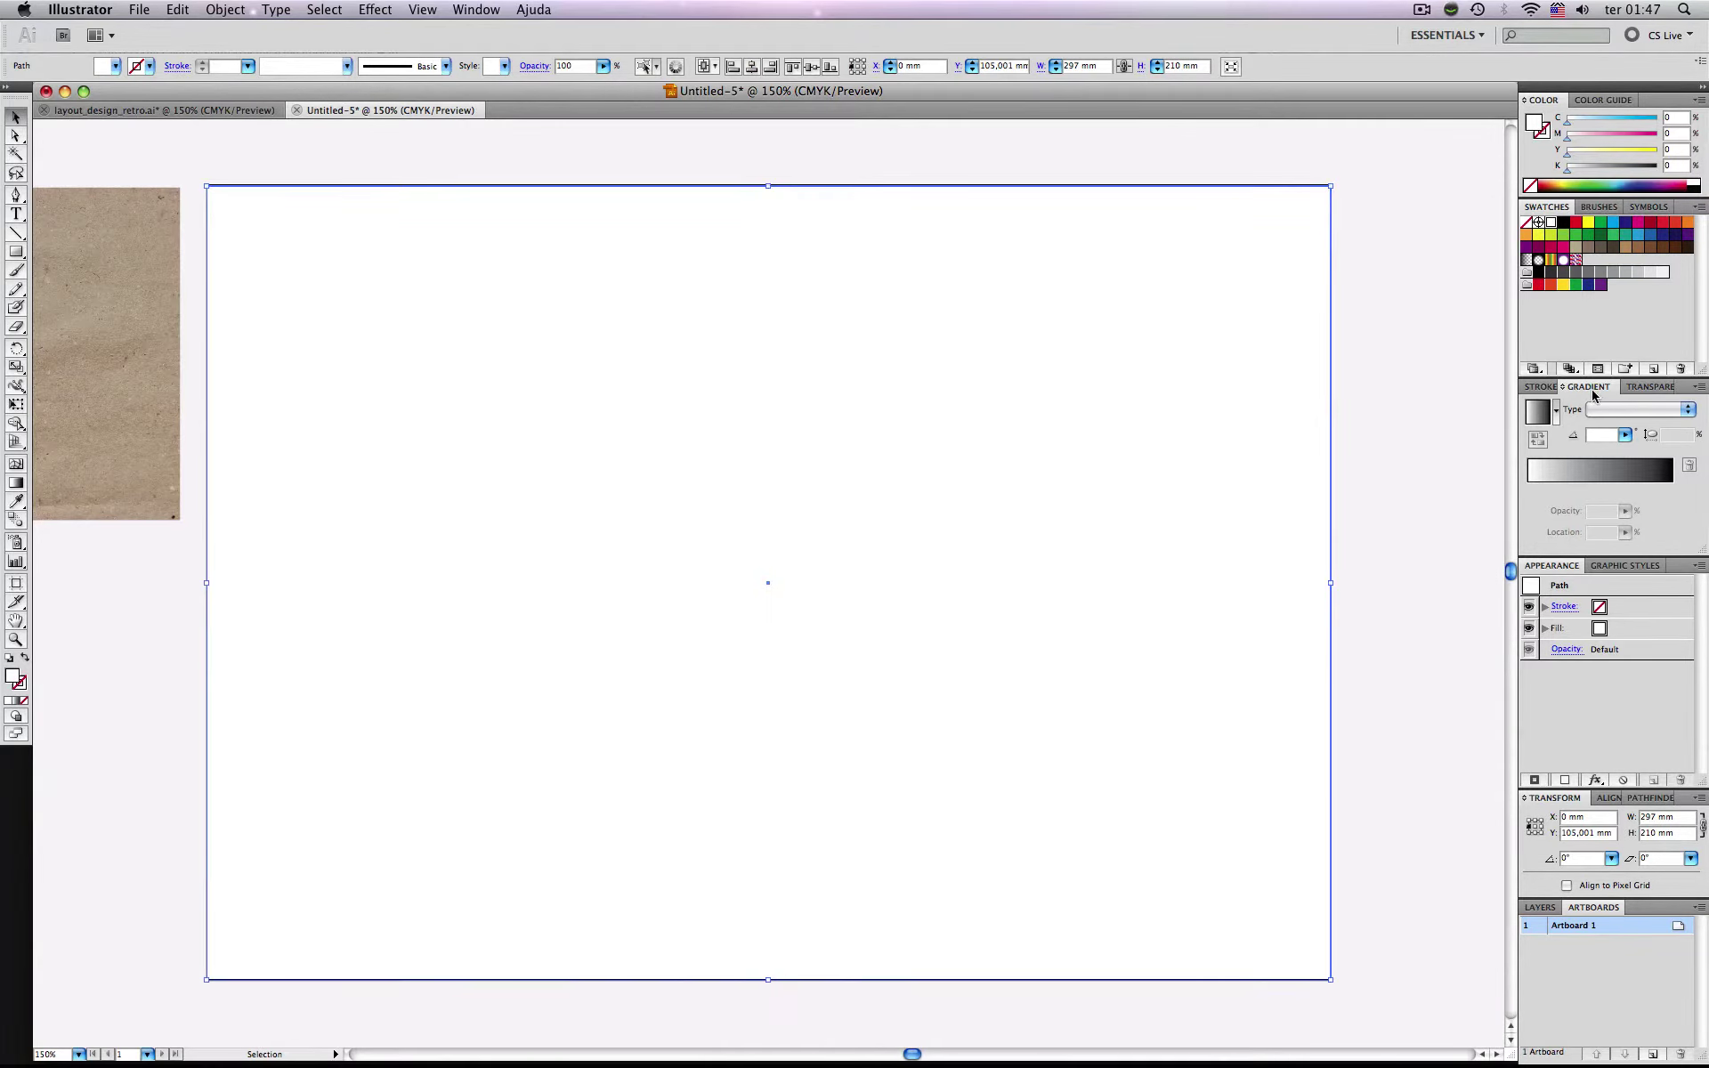
# Fill the rectangle with a radial gradient from orange-red (M=80 Y=95) at the centre to dark red (C=15 M=100 Y=90 K=10).
pyautogui.click(1538, 412)
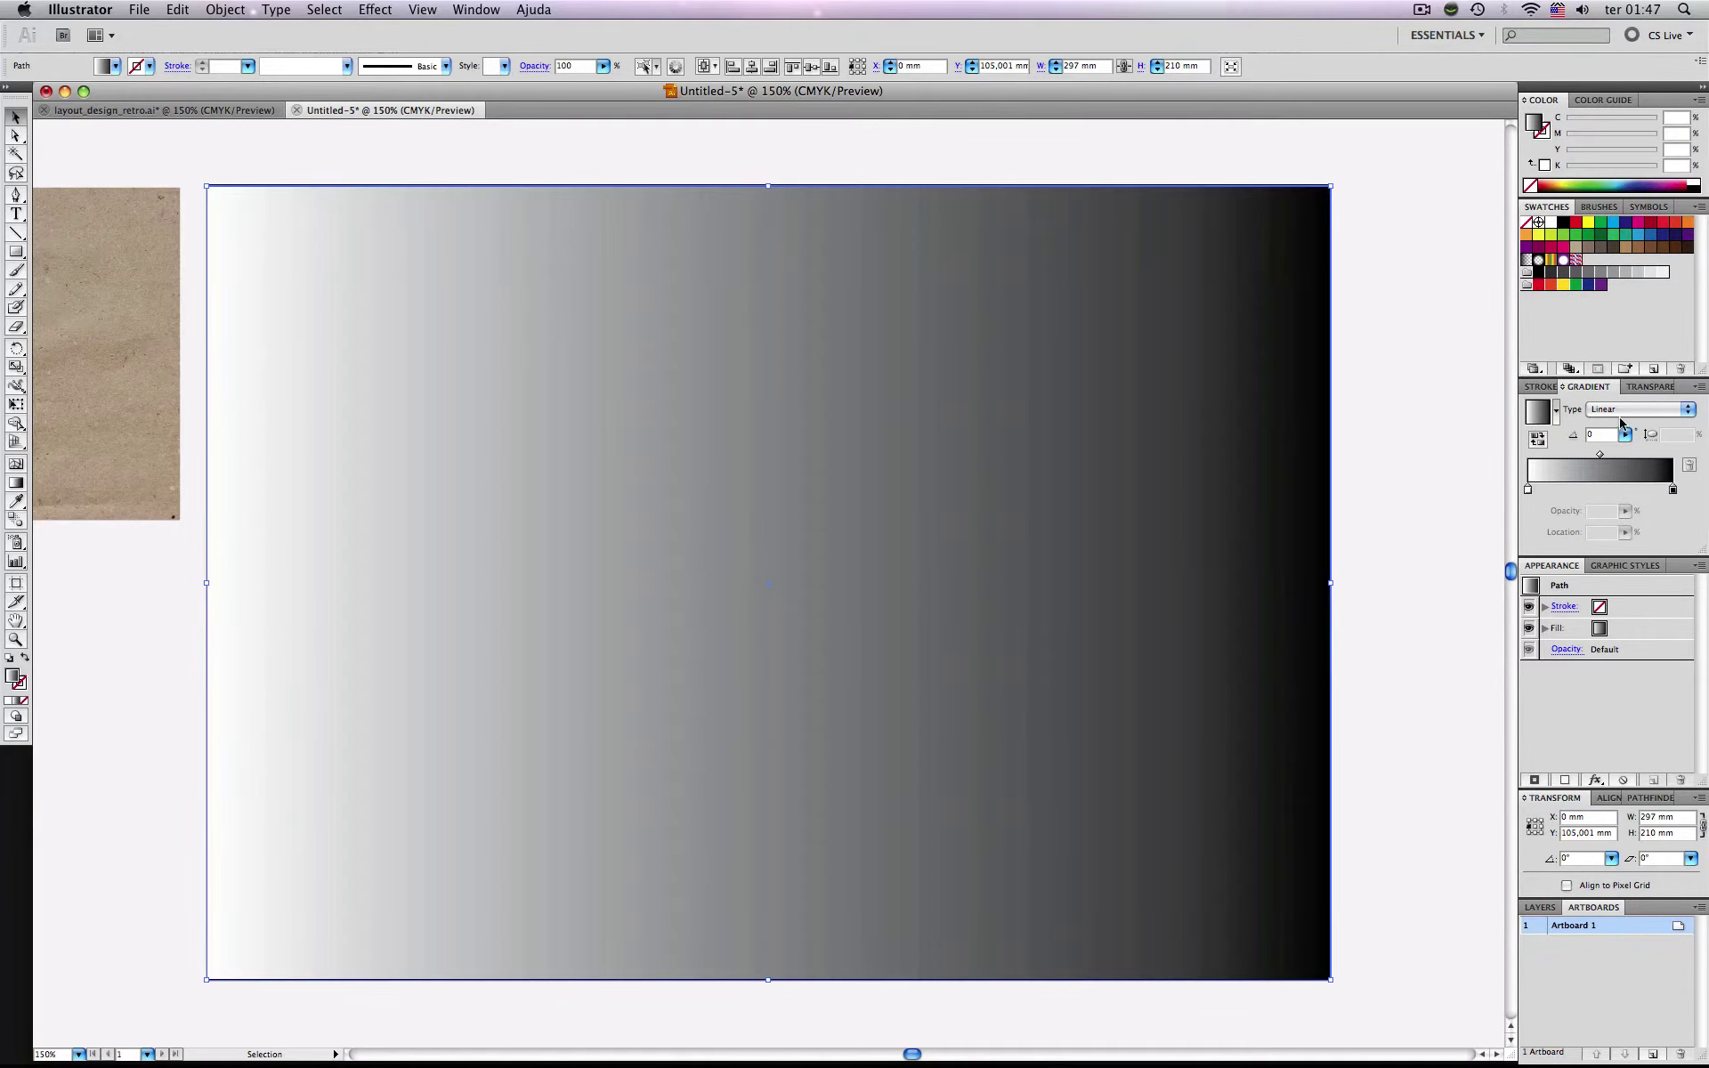
pyautogui.click(1619, 411)
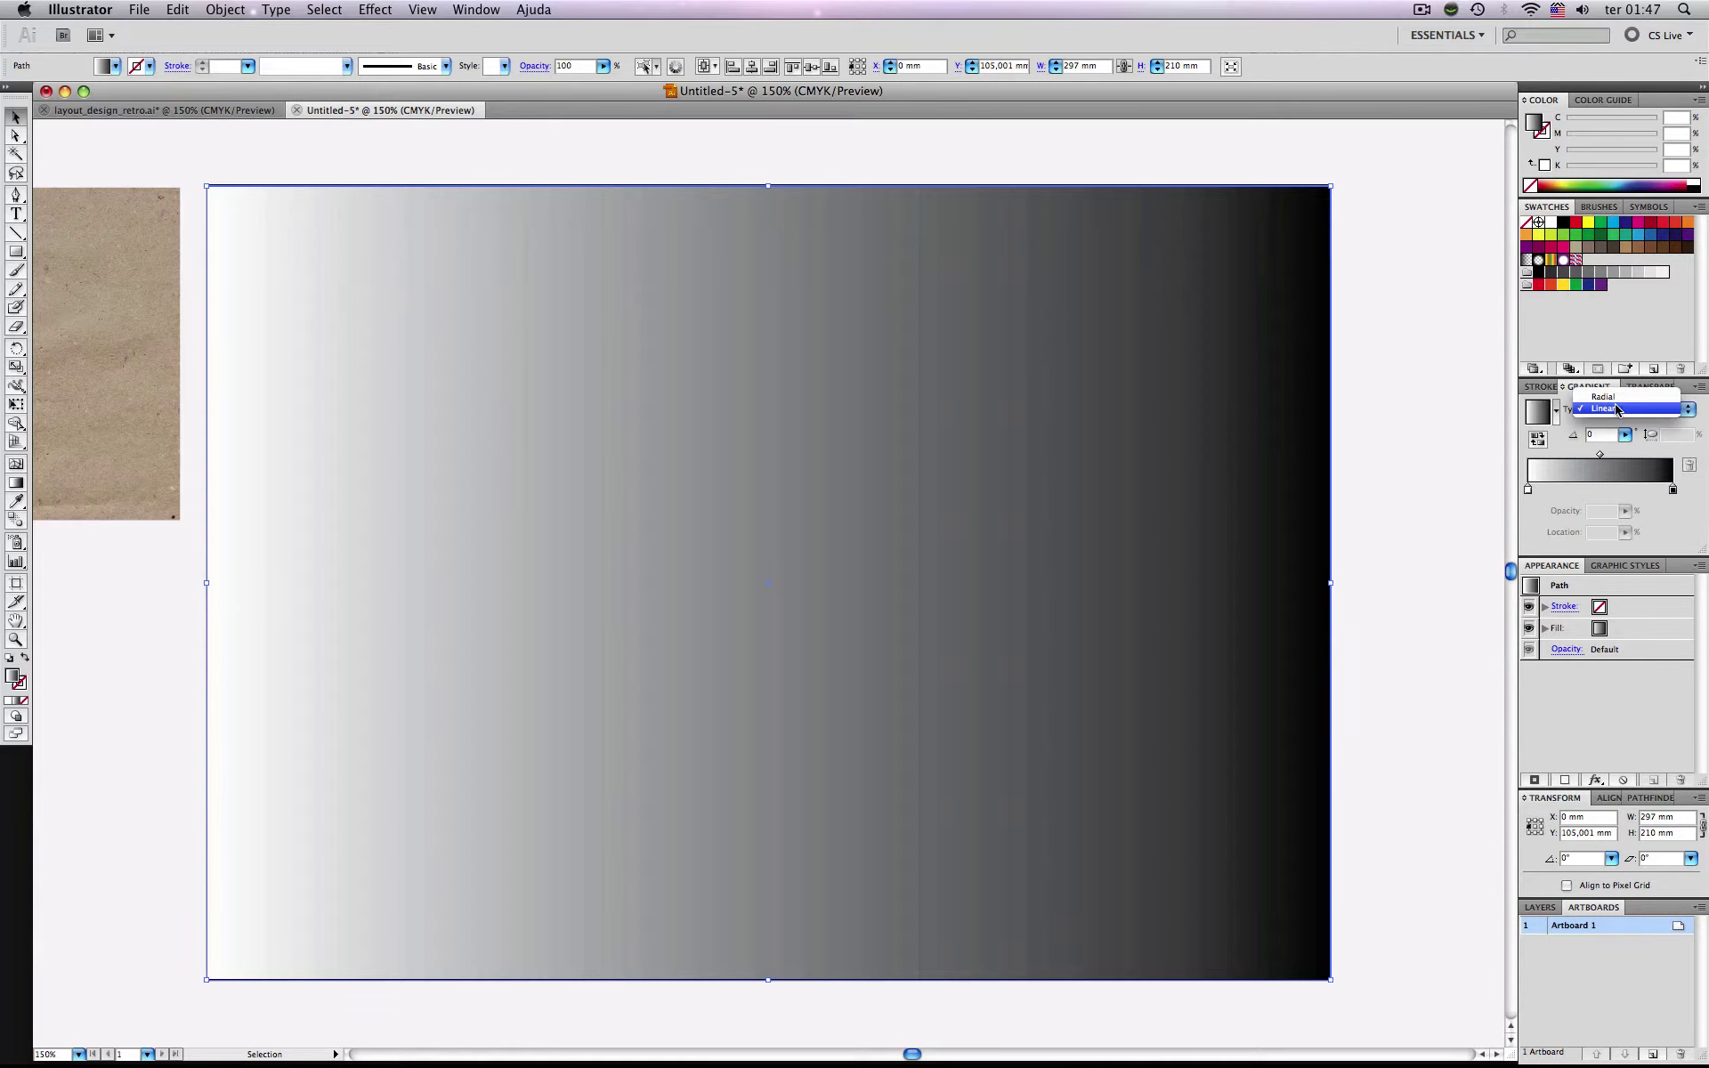
pyautogui.click(1607, 397)
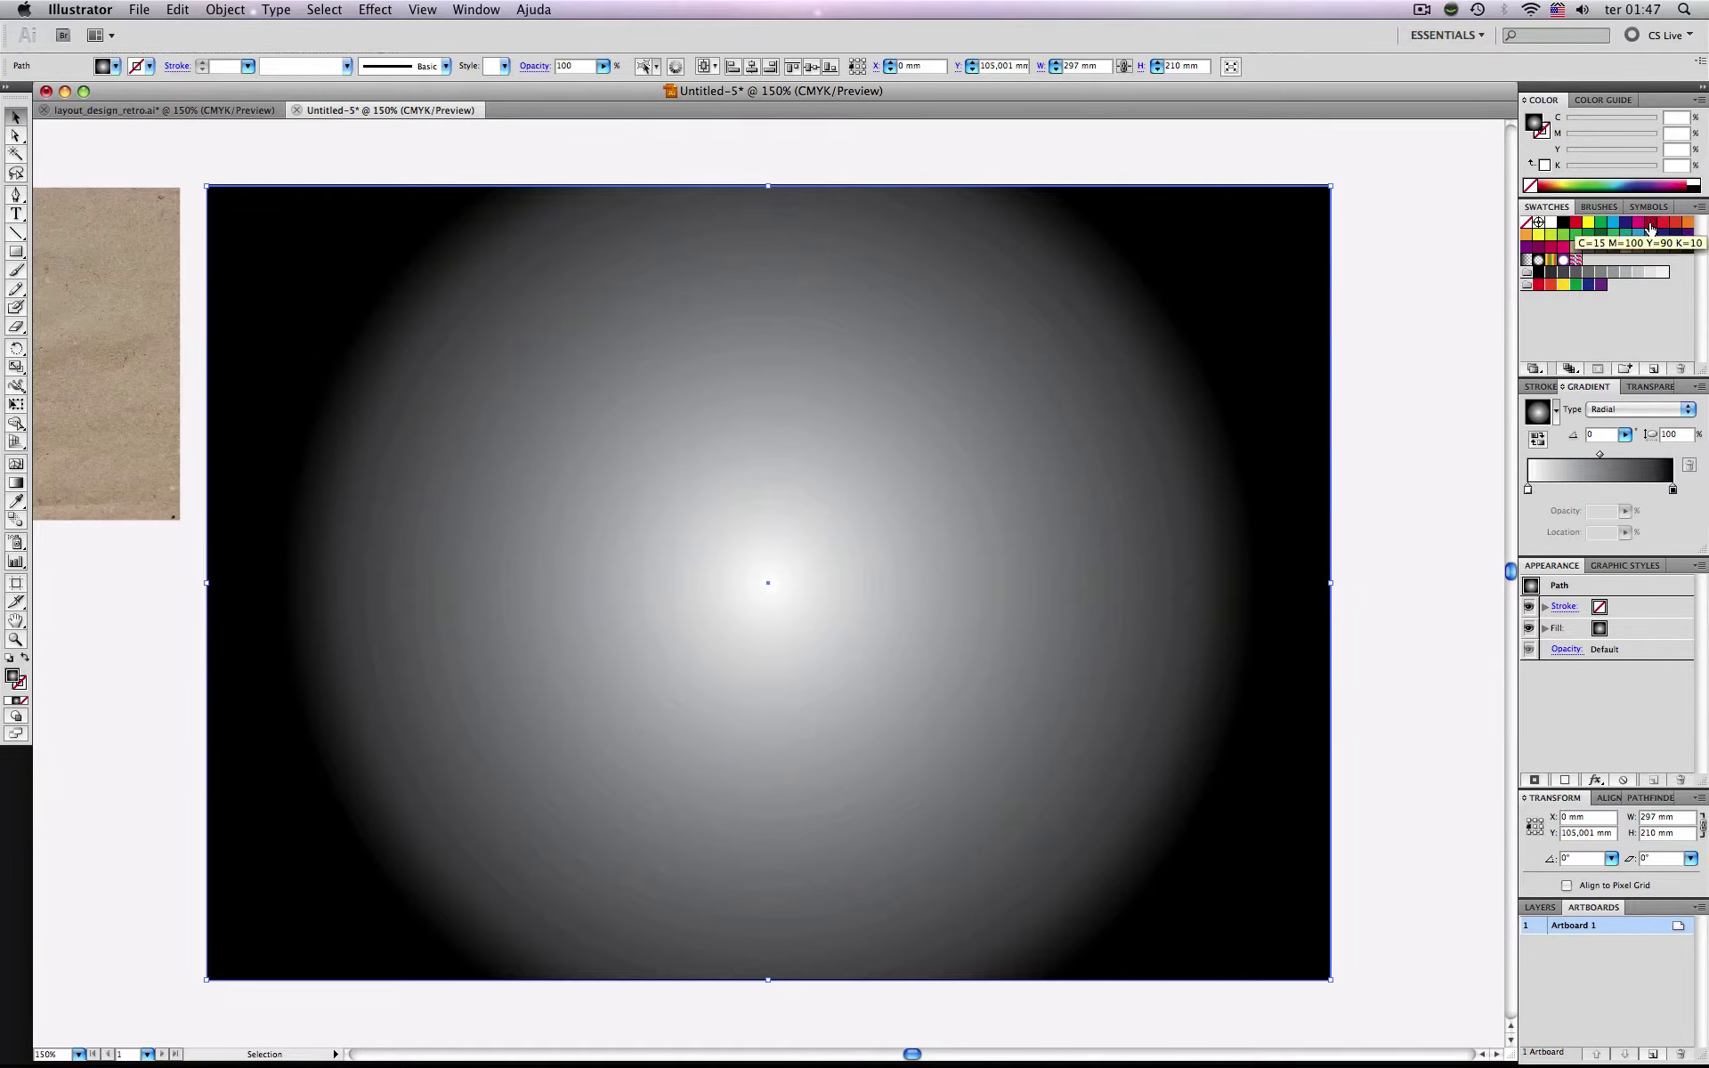
pyautogui.moveTo(1650, 229); pyautogui.dragTo(1673, 489)
pyautogui.moveTo(1673, 224); pyautogui.dragTo(1528, 488)
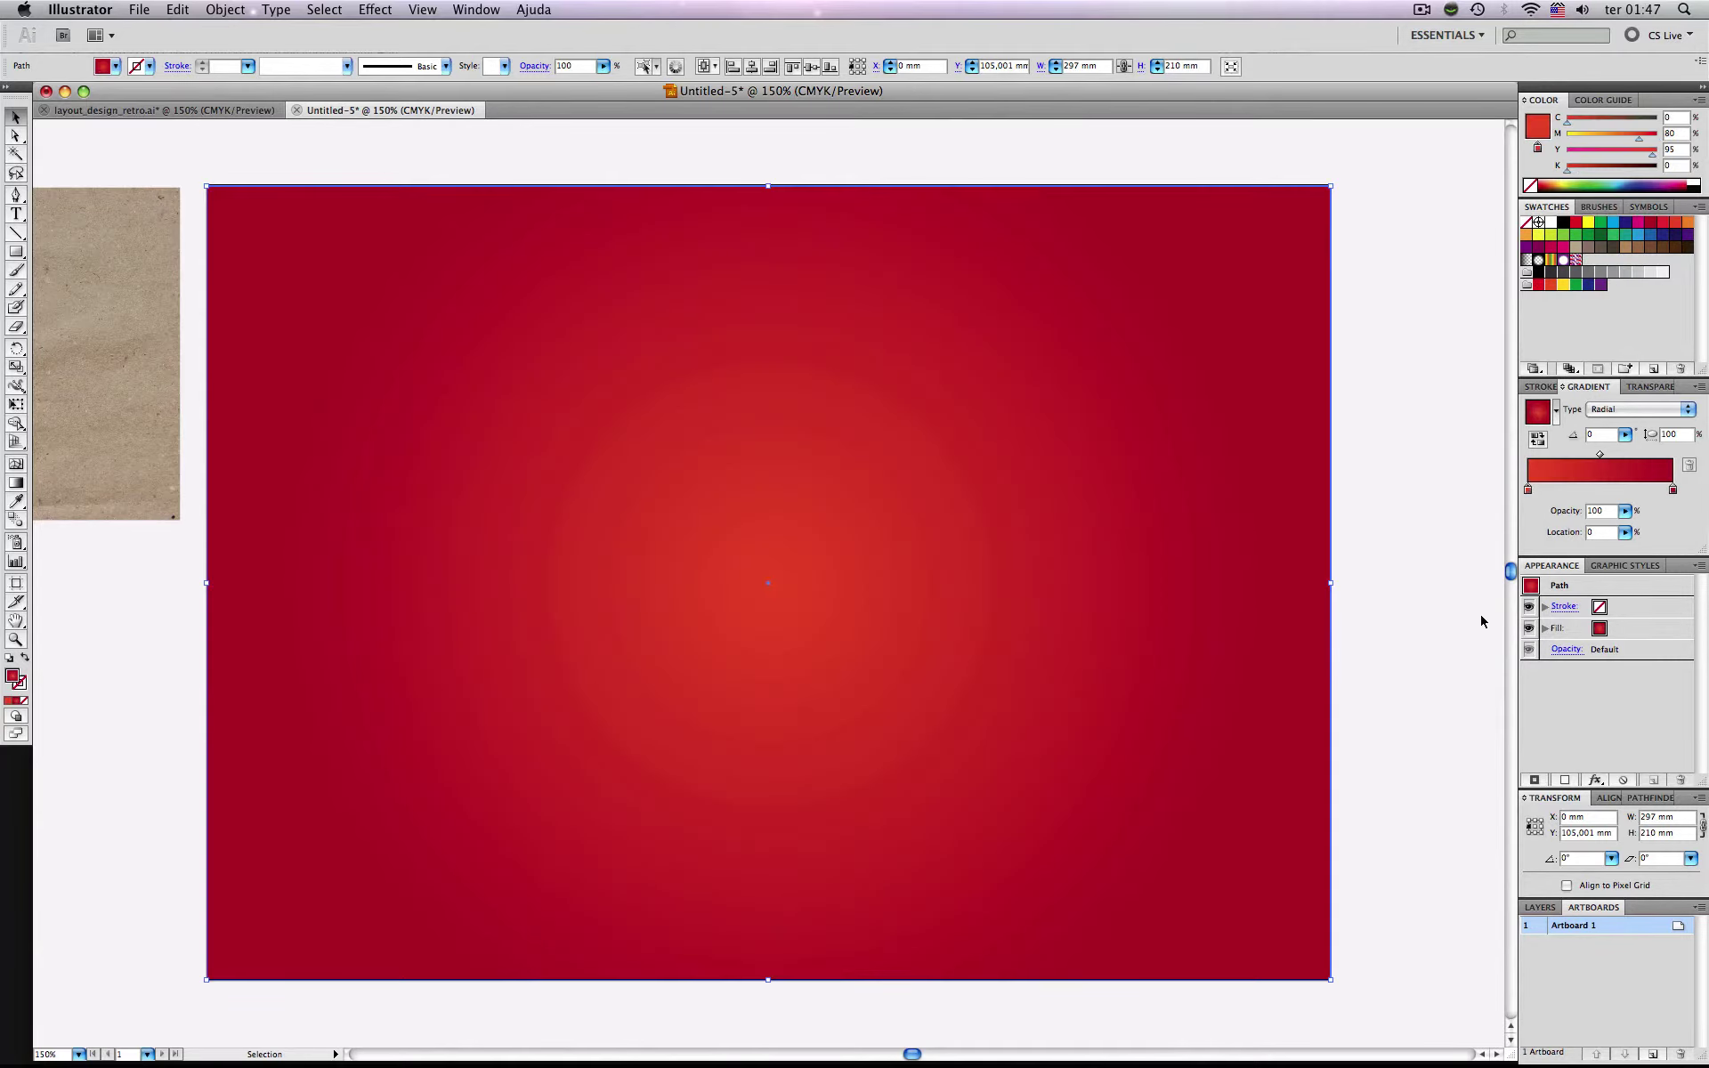
pyautogui.click(1426, 620)
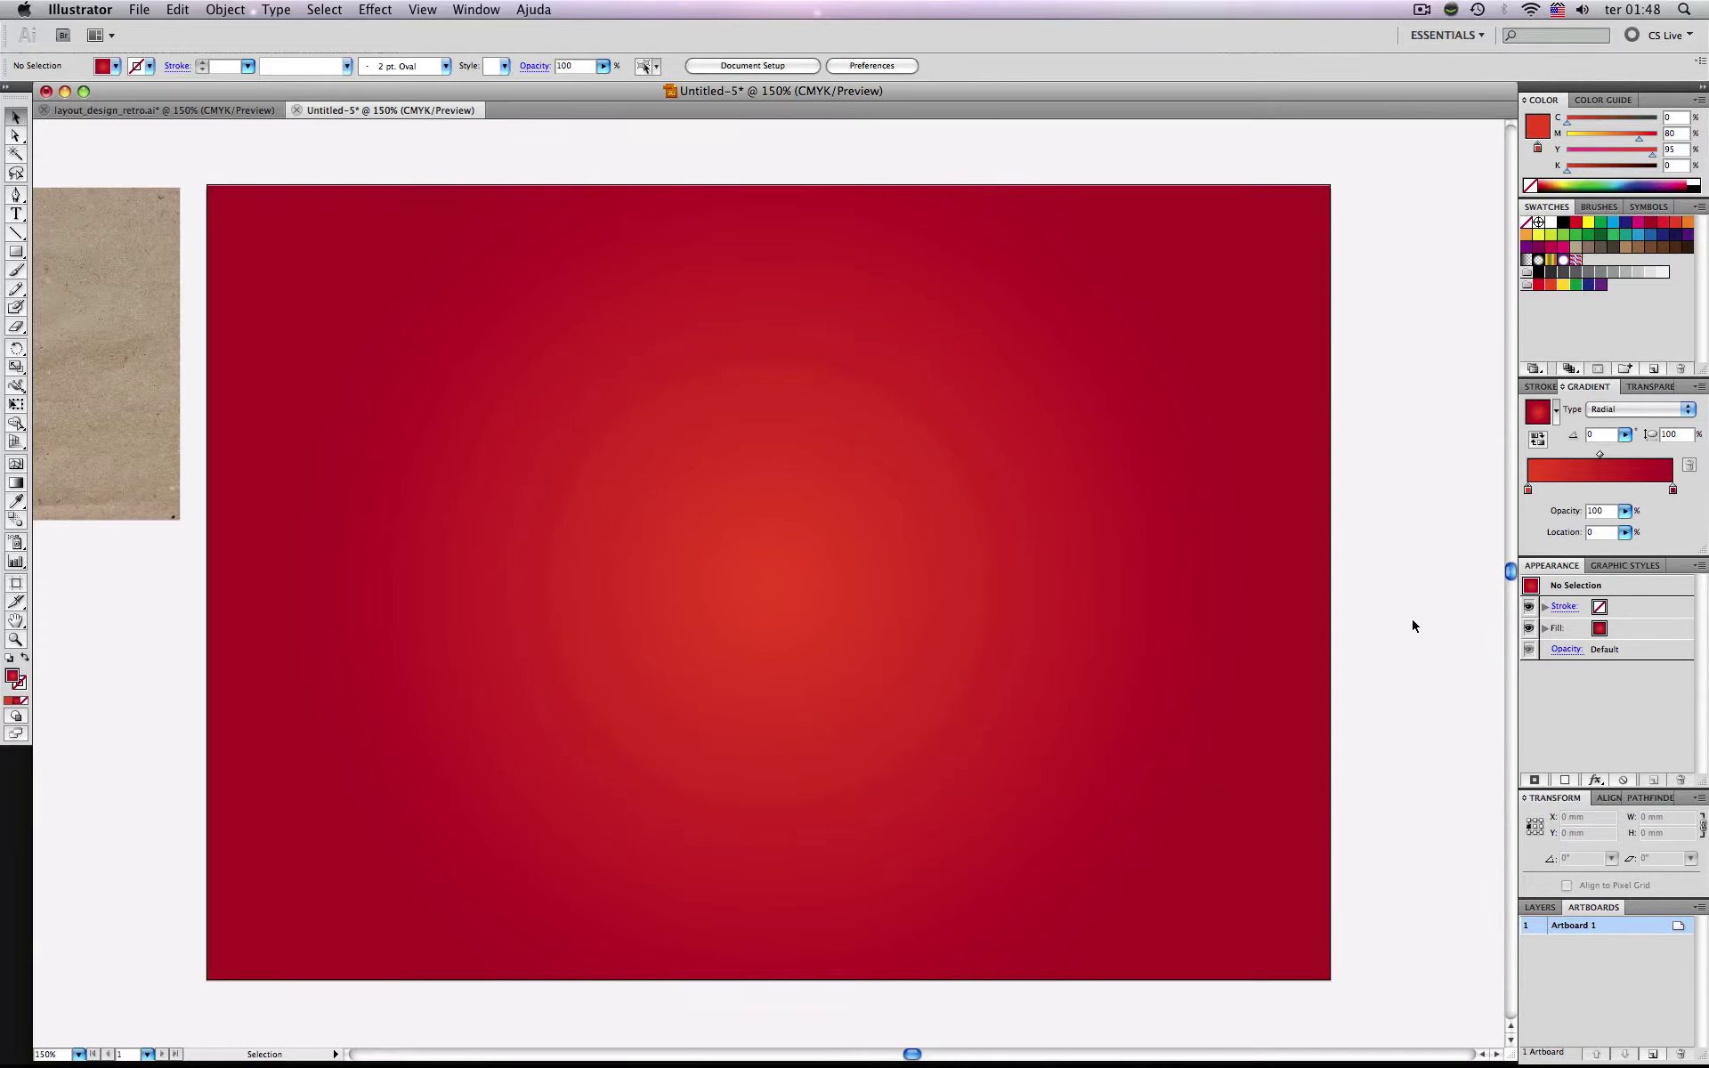
# Load the swatch library Beetle Bus goes Jamba Juice!.ase from the Mesa folder.
pyautogui.press('super+Tab')
pyautogui.click(1700, 211)
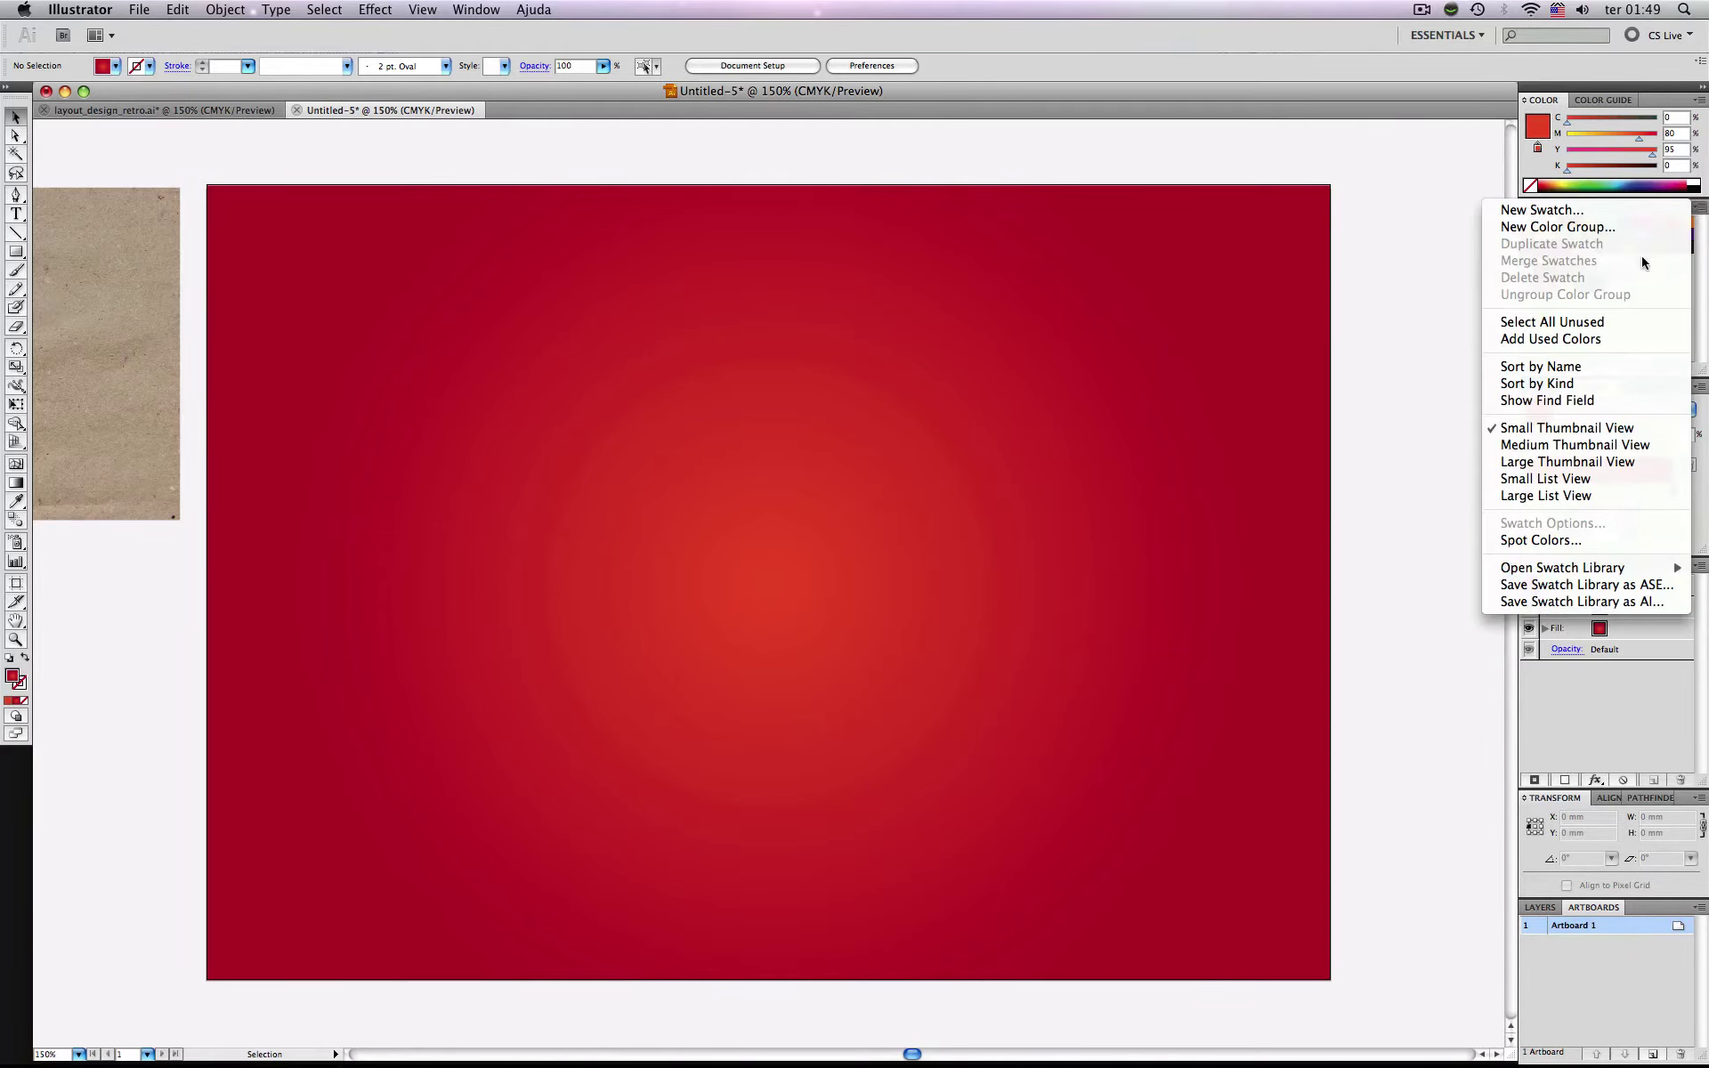
pyautogui.moveTo(1560, 577)
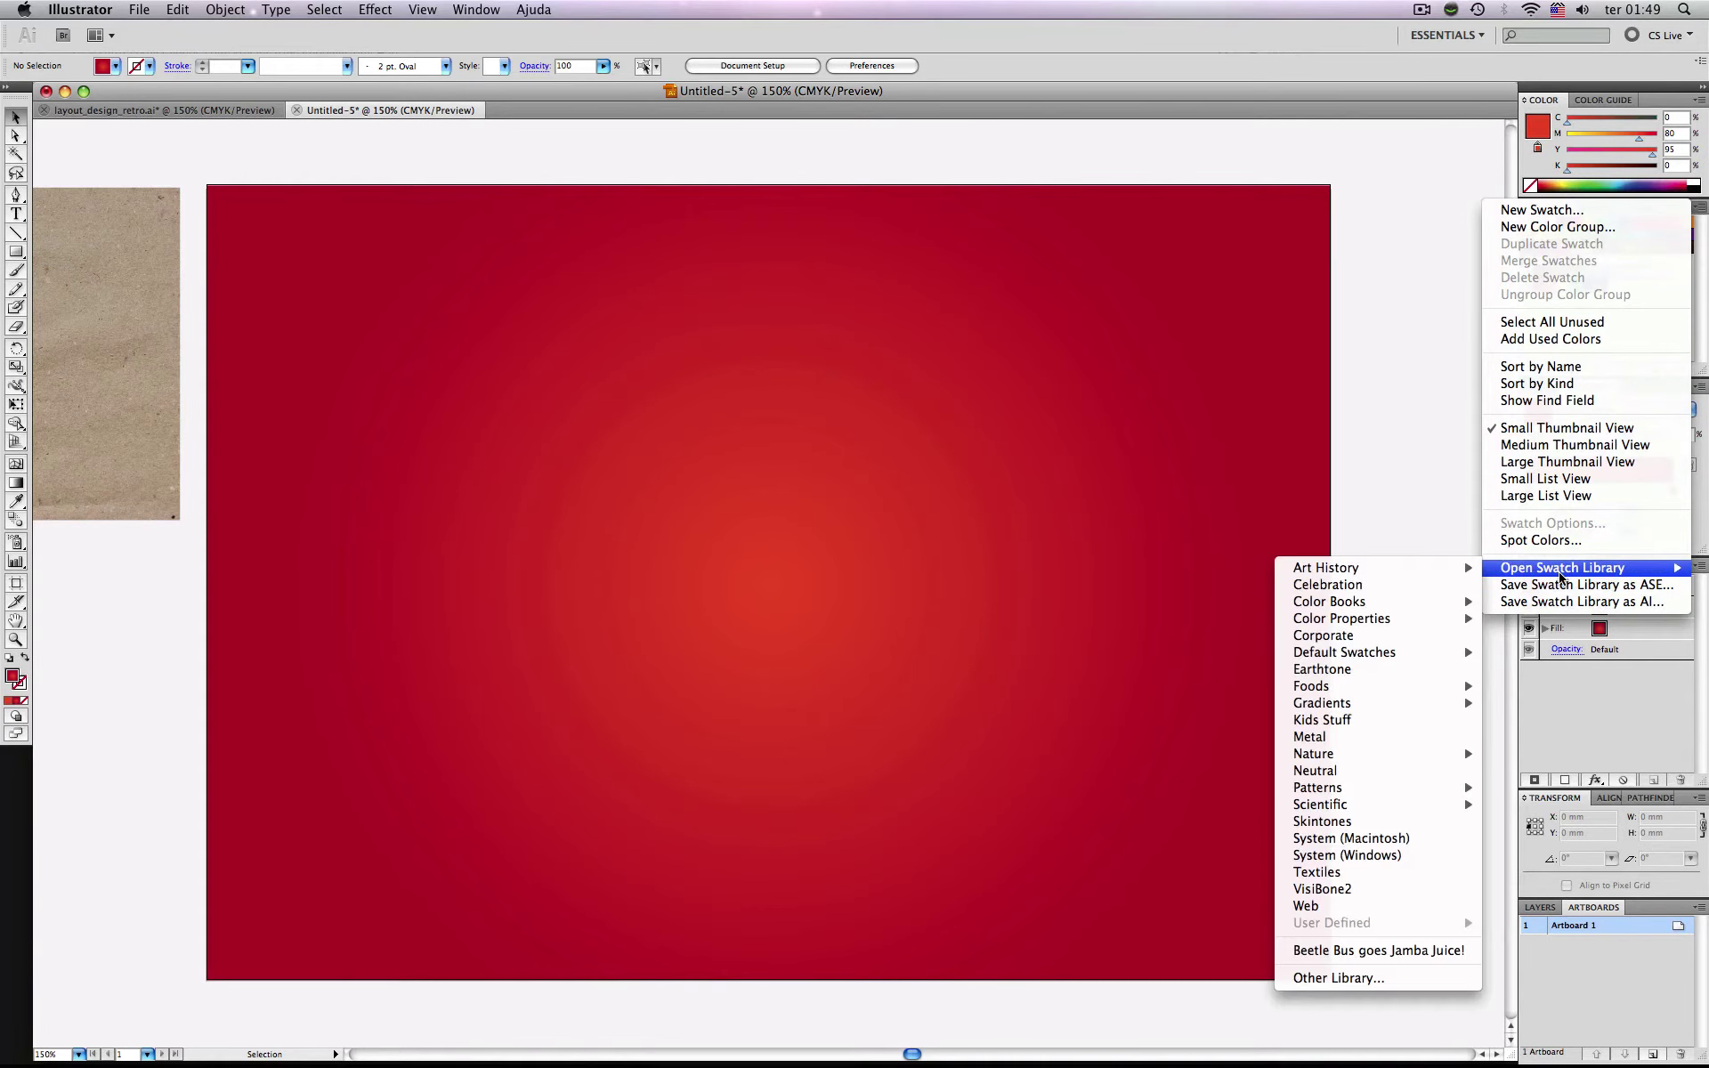
pyautogui.moveTo(1368, 574)
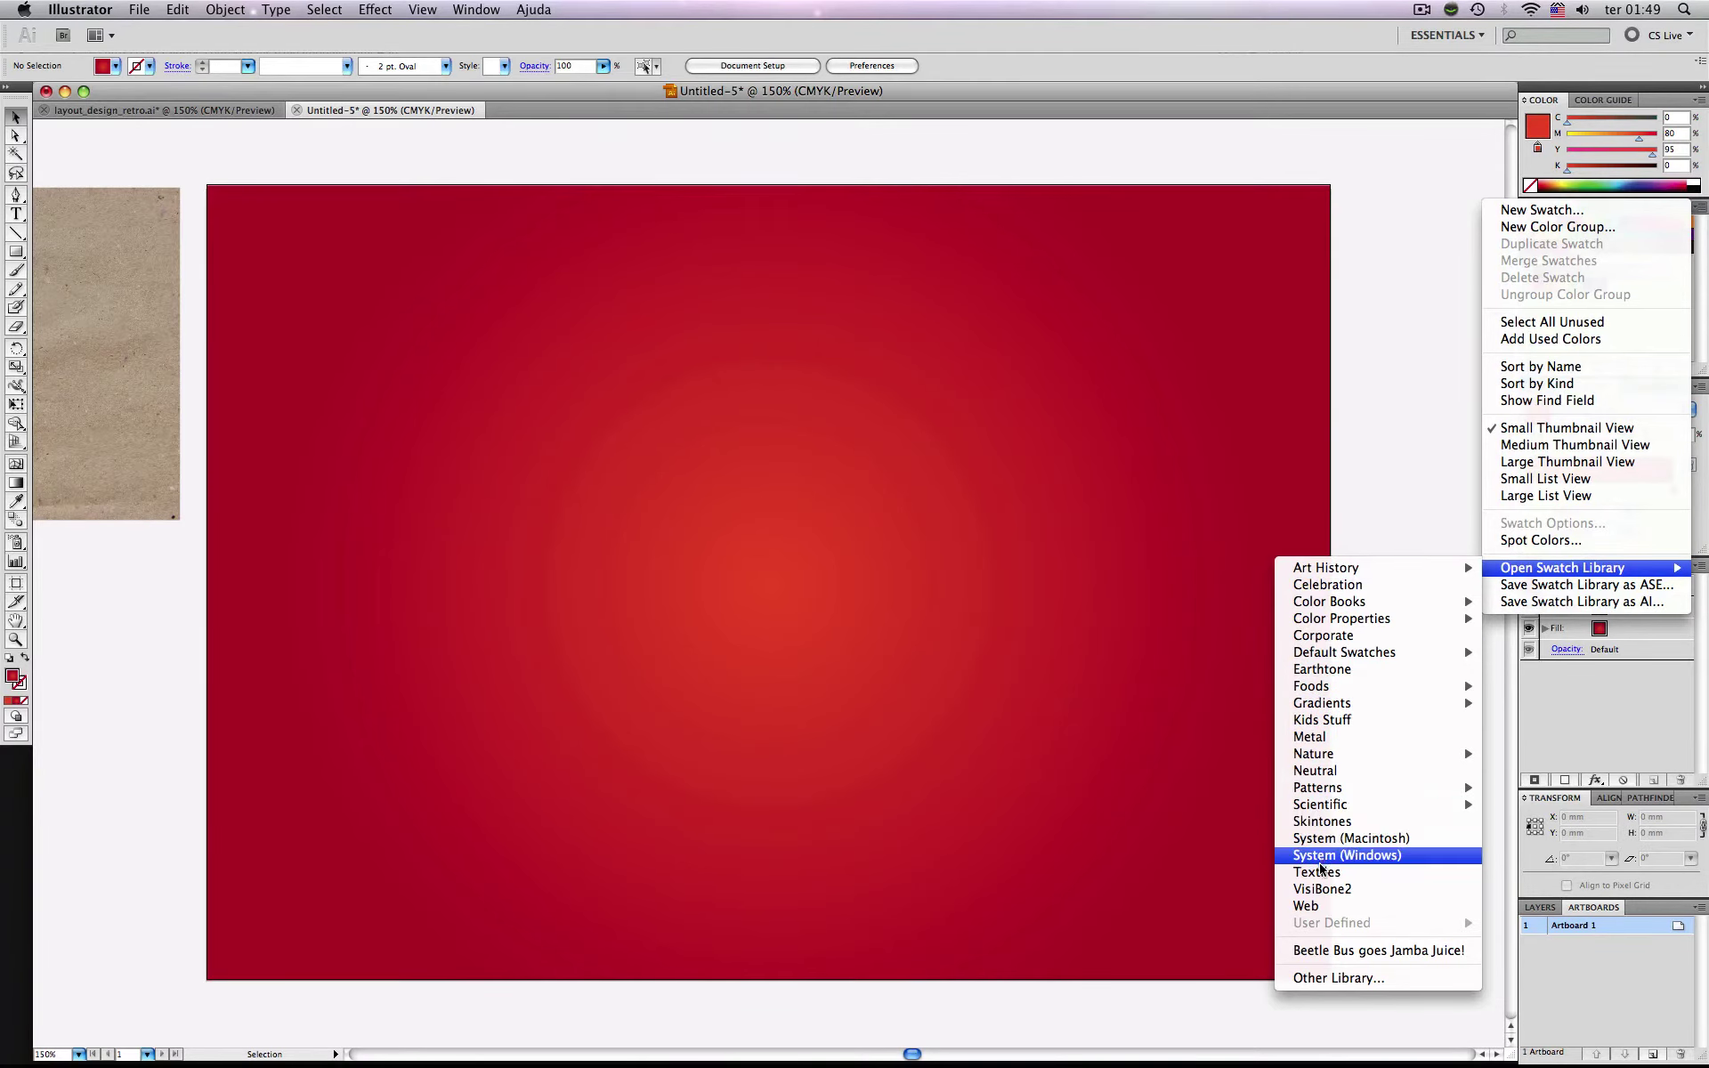
pyautogui.click(1338, 979)
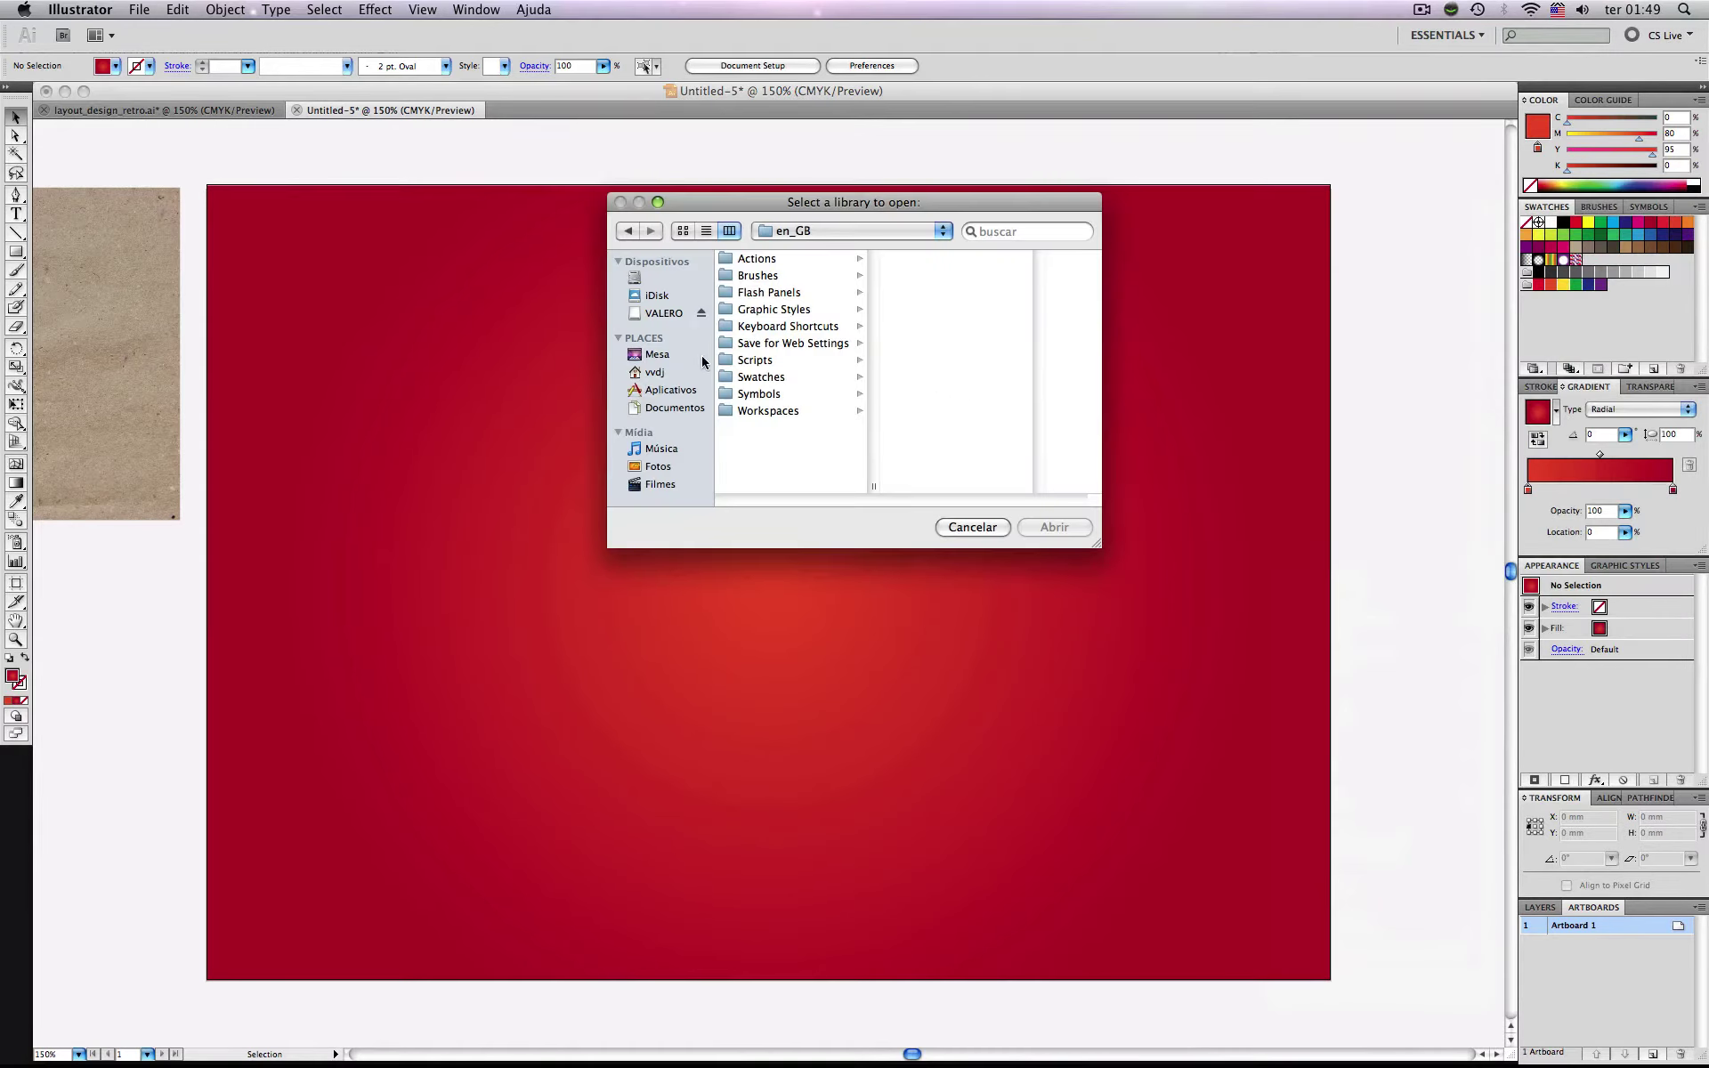
pyautogui.click(670, 357)
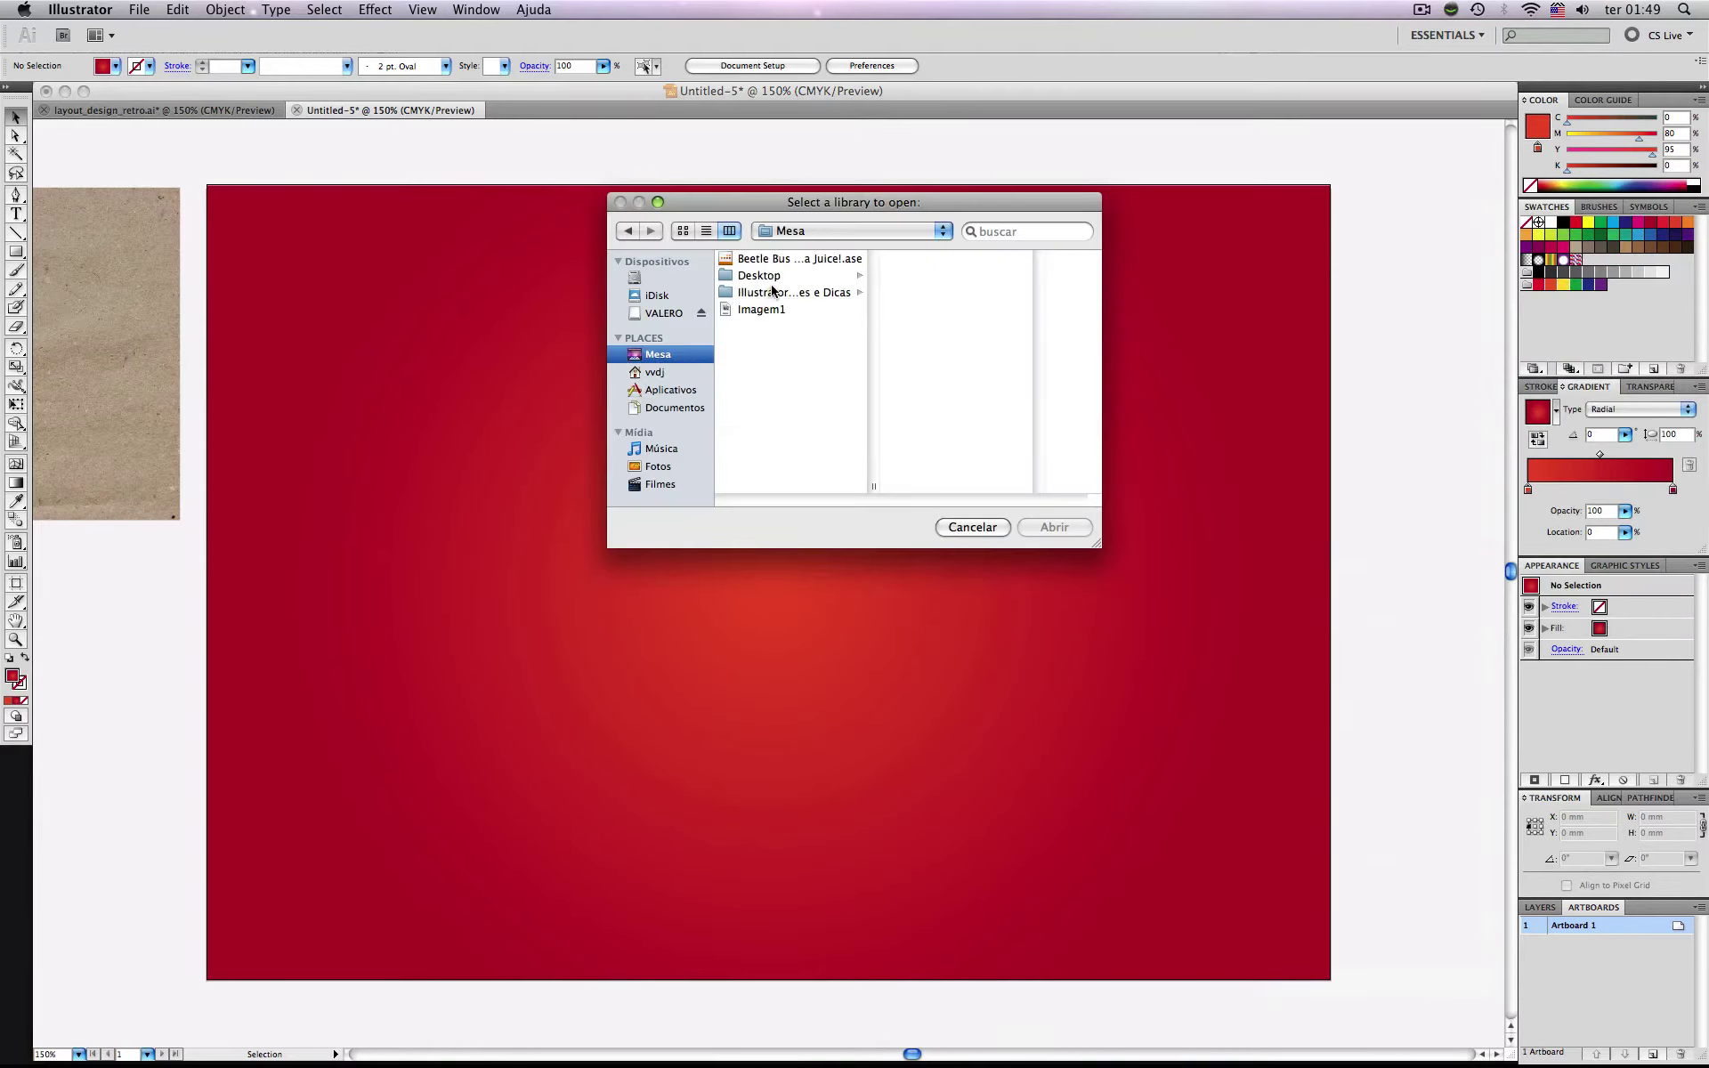
pyautogui.click(790, 260)
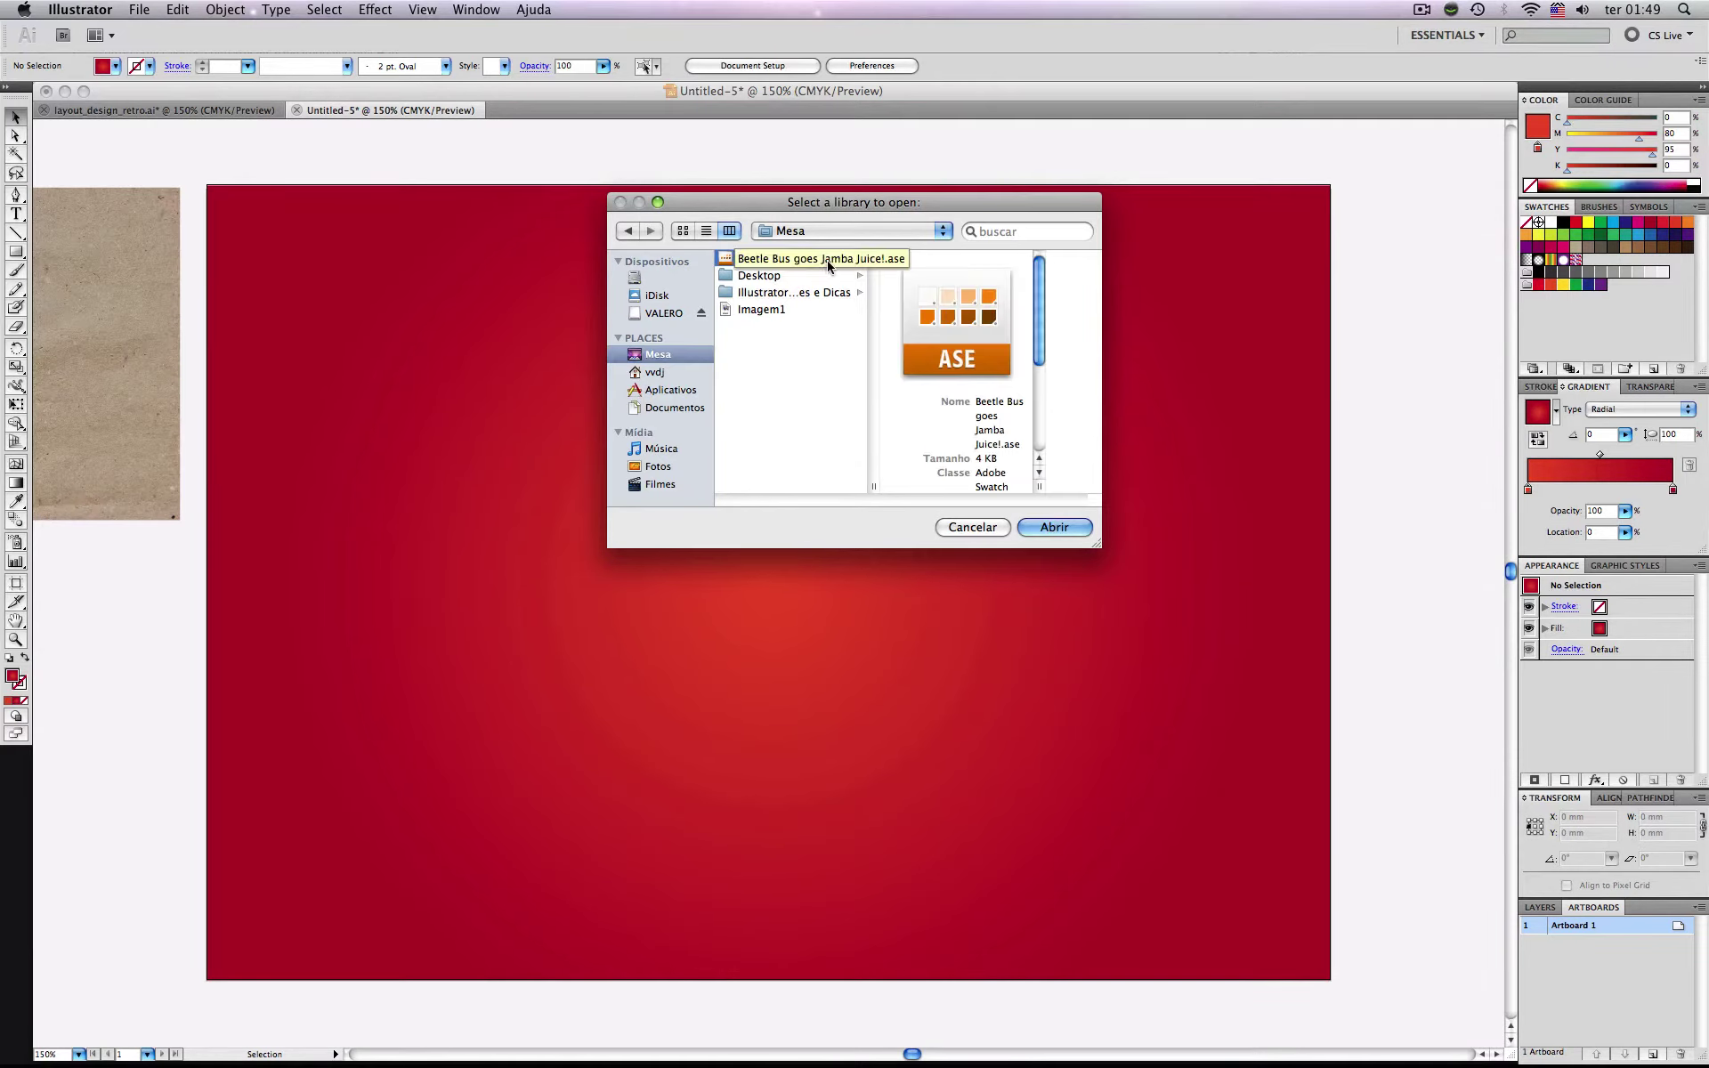
pyautogui.click(1052, 528)
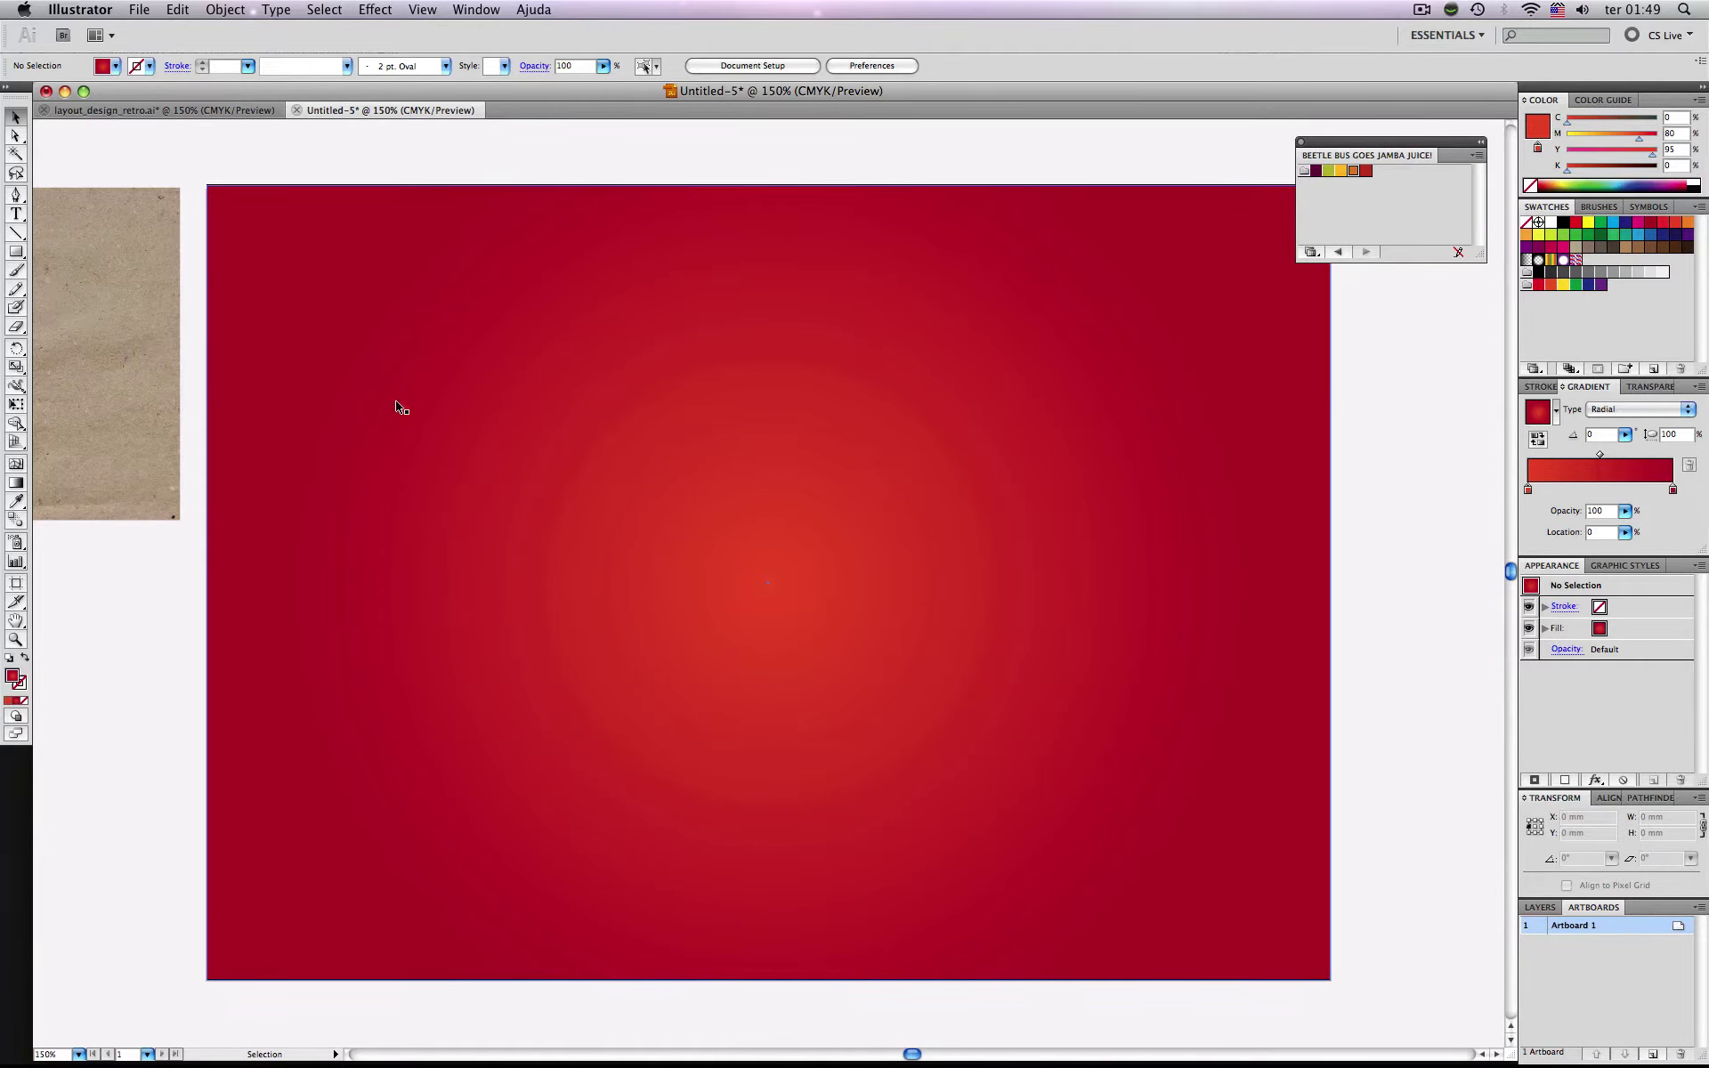
# Draw a many-pointed star sunburst about 409 mm wide, with a tiny hollow centre and long thin rays extending past the artboard.
pyautogui.click(15, 254)
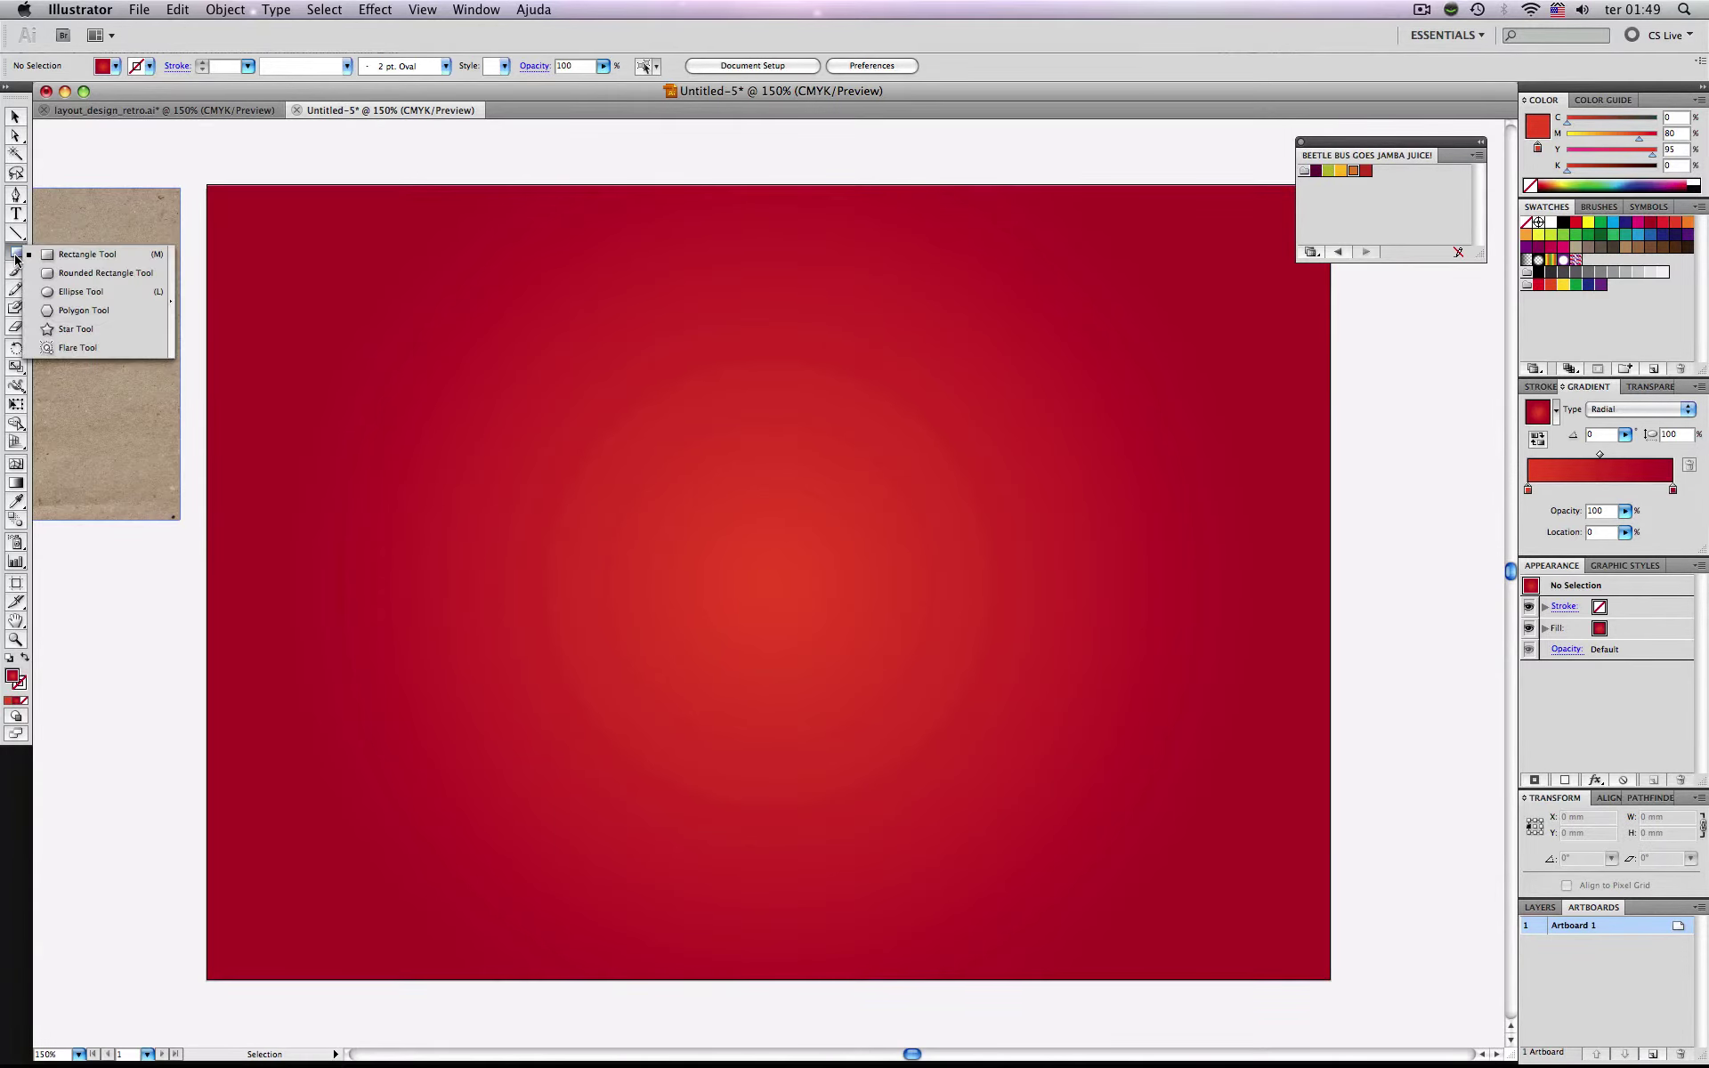
pyautogui.click(71, 330)
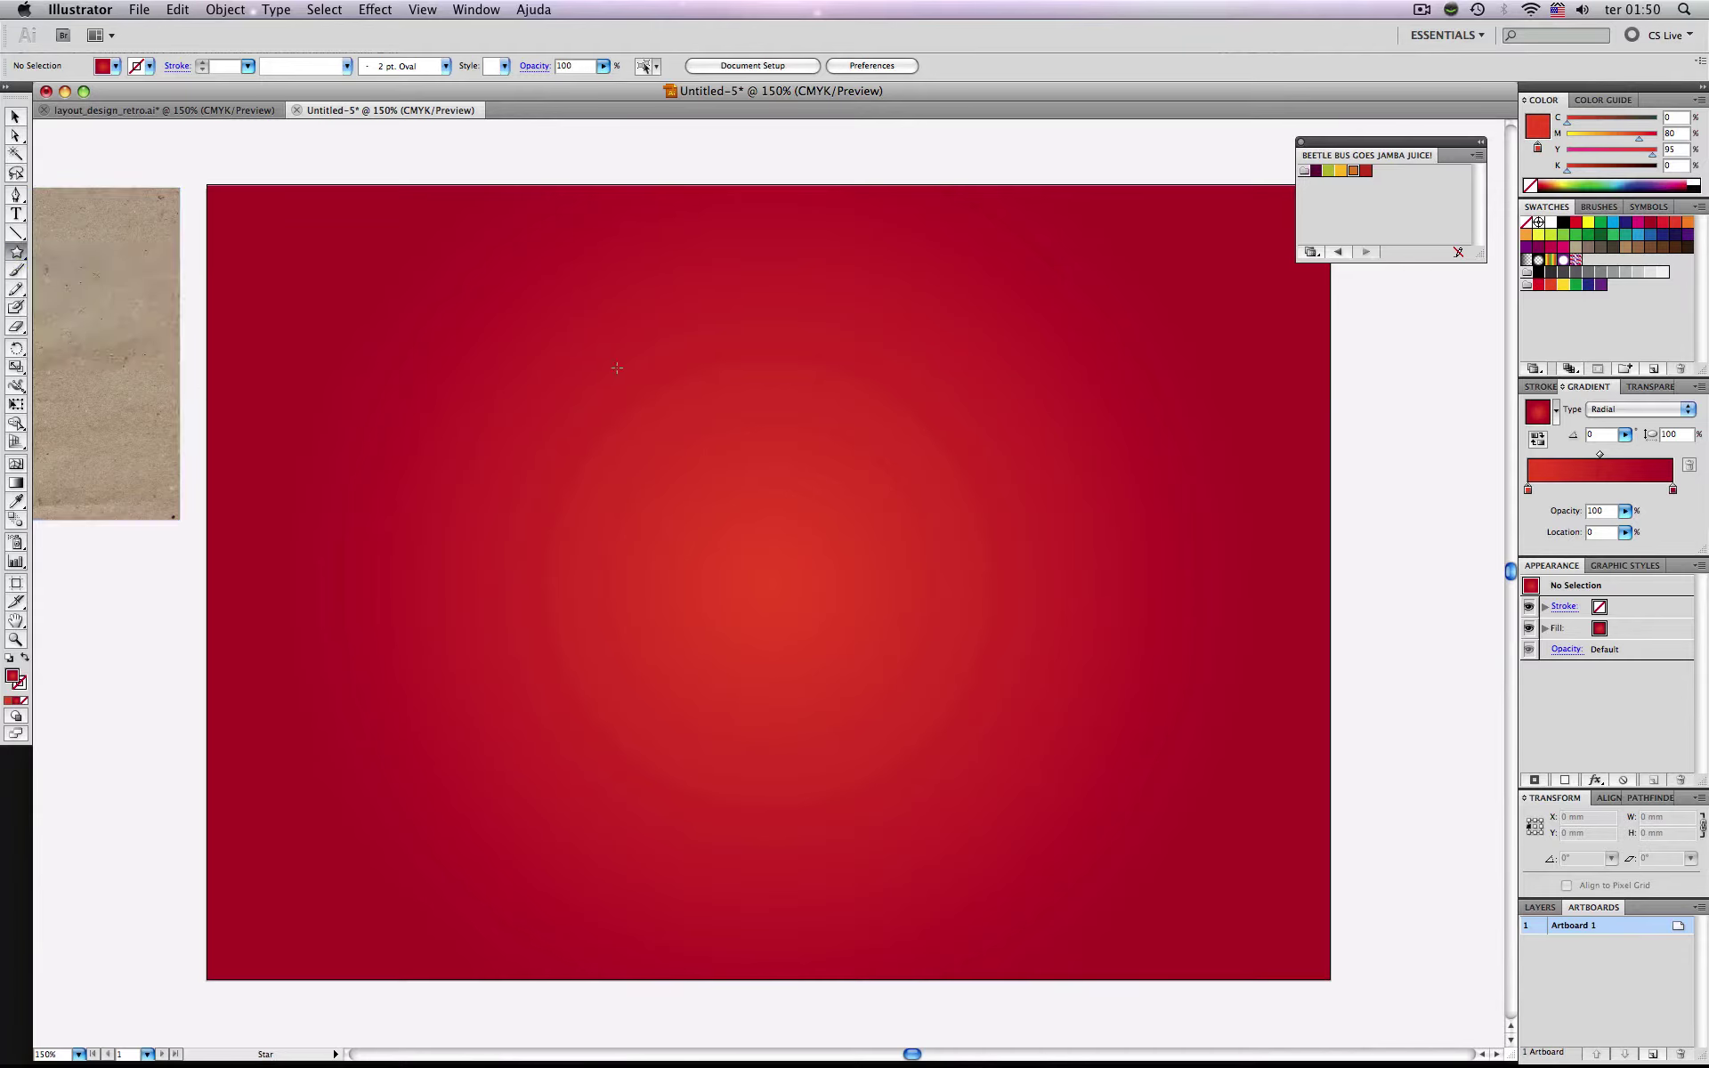
pyautogui.moveTo(618, 369); pyautogui.dragTo(693, 467)
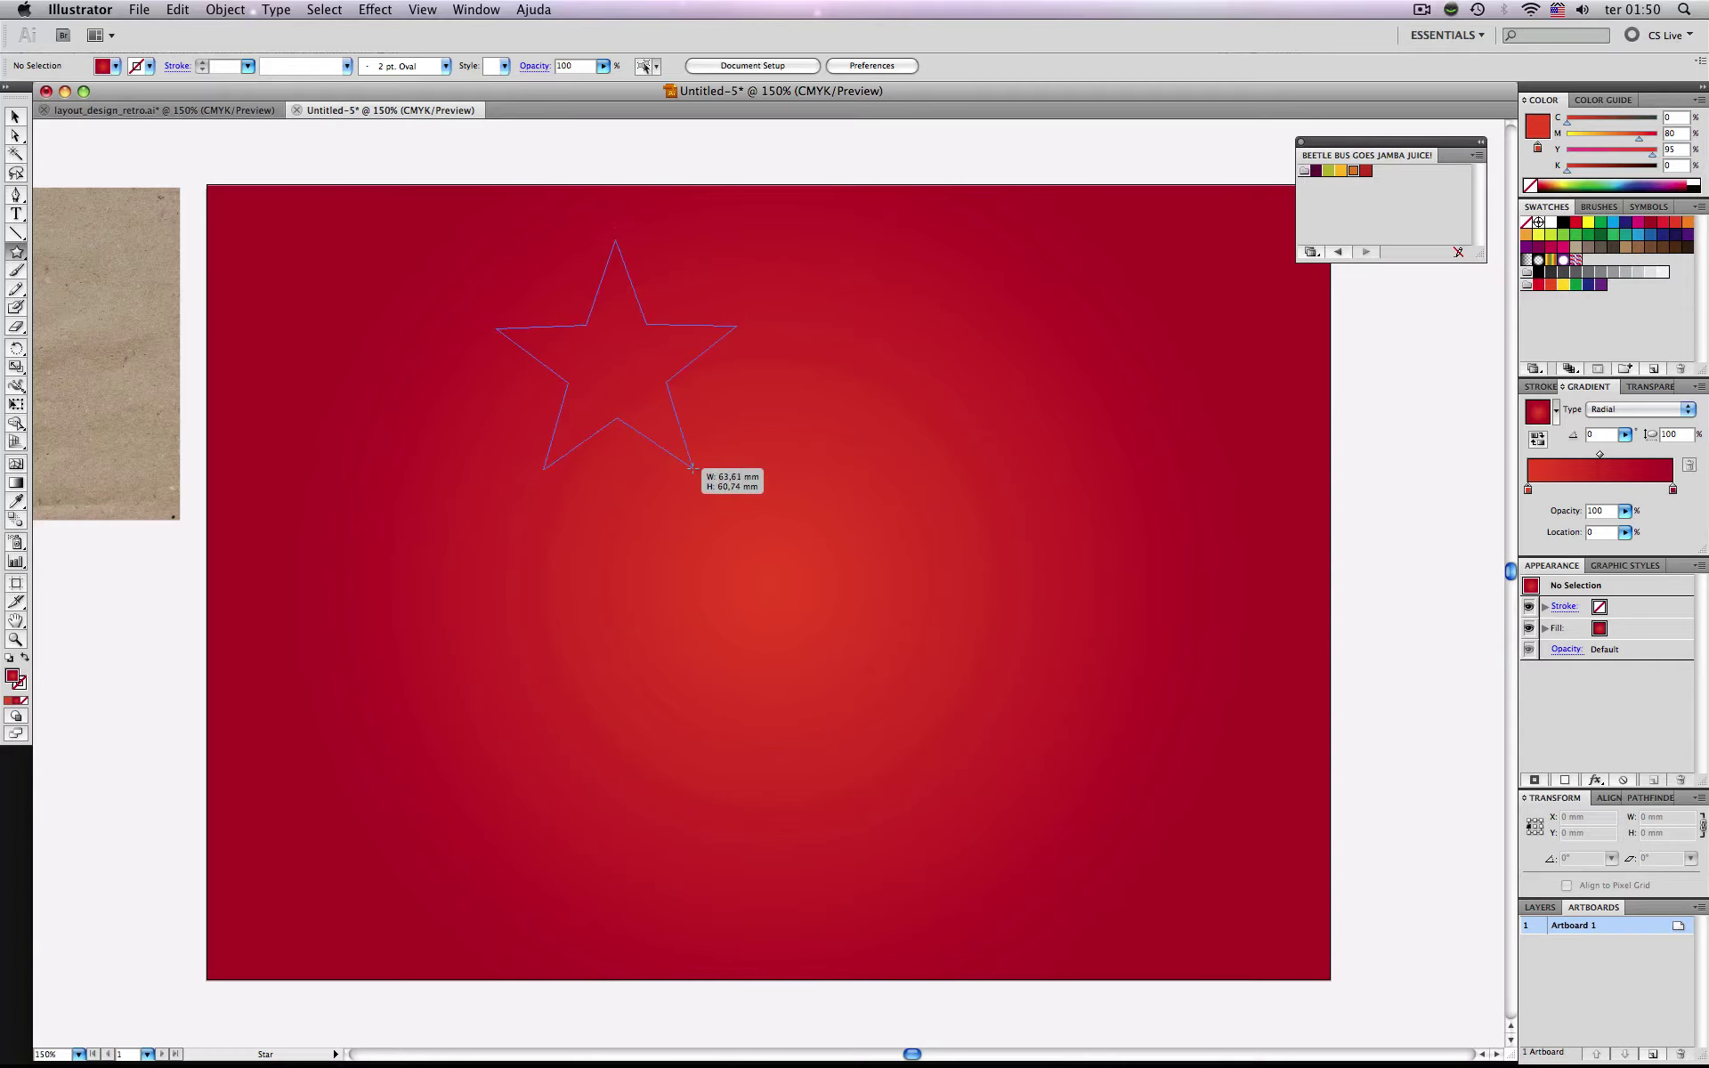
pyautogui.moveTo(693, 467)
pyautogui.mouseDown()
pyautogui.moveTo(723, 508)
pyautogui.moveTo(669, 453)
pyautogui.moveTo(681, 463)
pyautogui.mouseUp()
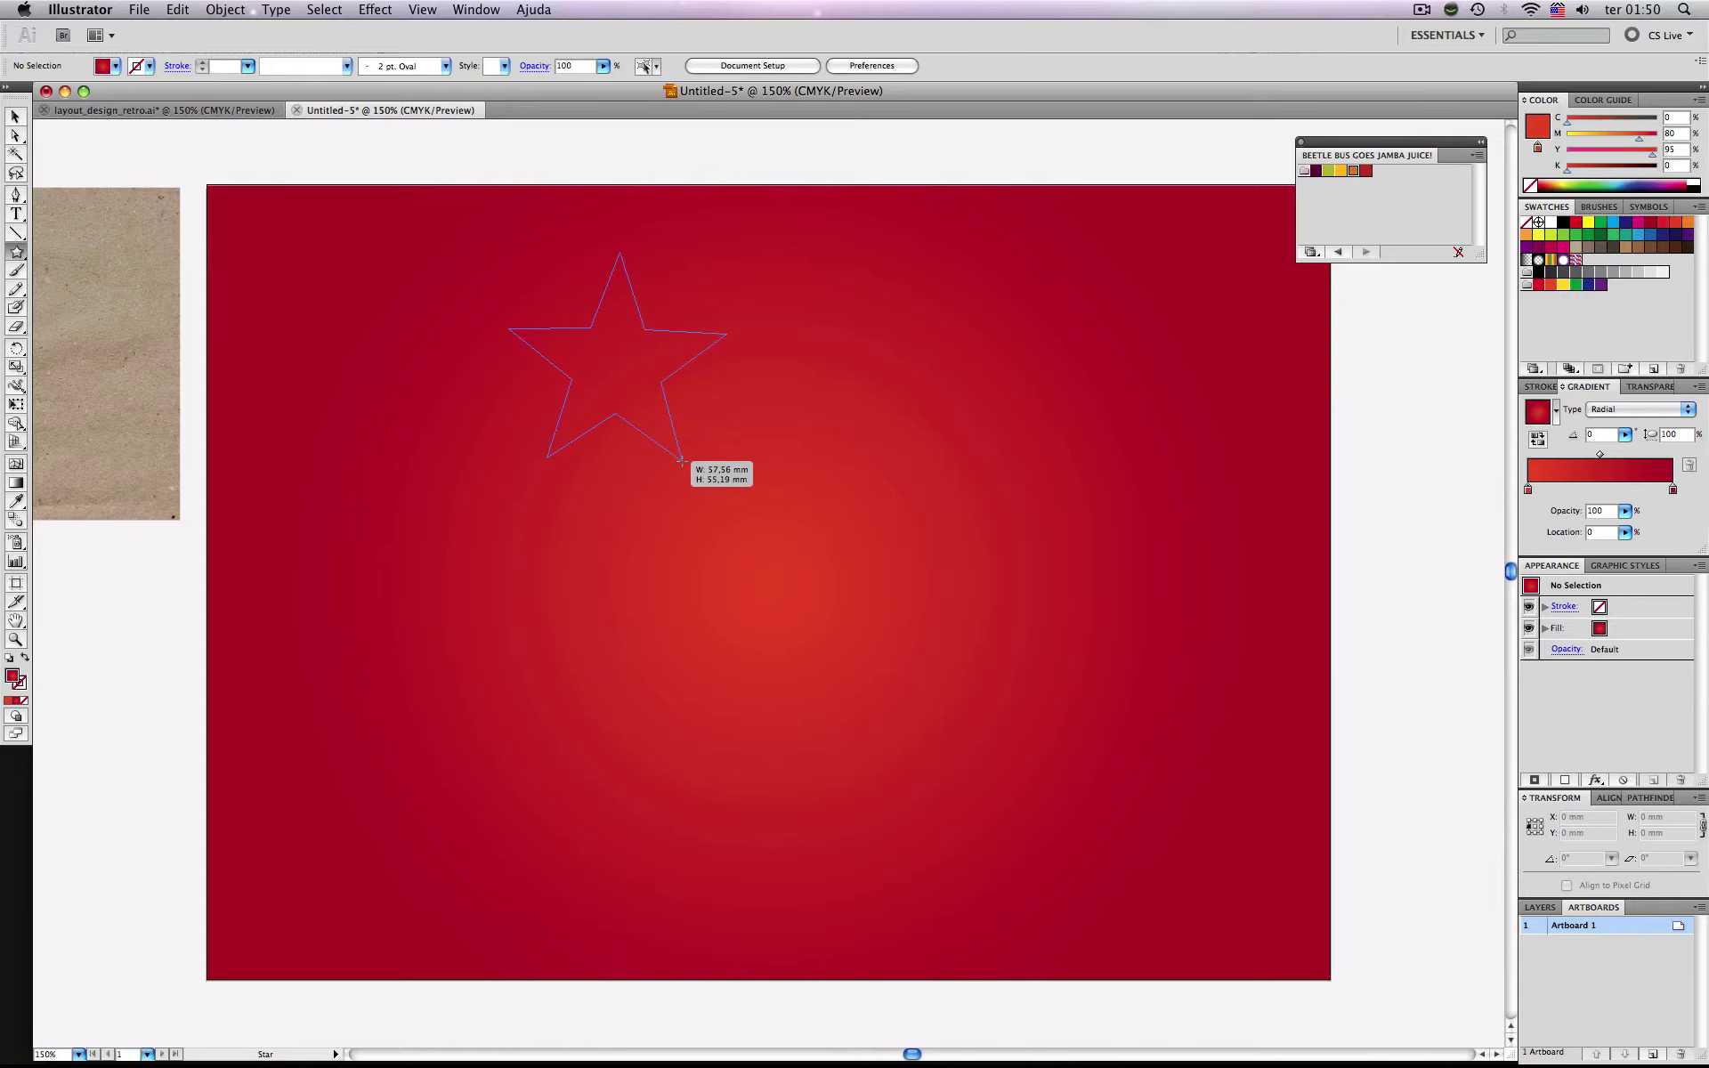
pyautogui.moveTo(682, 463); pyautogui.dragTo(681, 463)
pyautogui.press('Up')
pyautogui.press('Up')
pyautogui.press('Up')
pyautogui.press('Down')
pyautogui.press('Down')
pyautogui.press('Down')
pyautogui.moveTo(682, 462); pyautogui.dragTo(682, 462)
pyautogui.press('Up')
pyautogui.press('Up')
pyautogui.press('Up')
pyautogui.press('Up')
pyautogui.press('Up')
pyautogui.press('Up')
pyautogui.press('Up')
pyautogui.press('Up')
pyautogui.press('Up')
pyautogui.press('Up')
pyautogui.press('Up')
pyautogui.press('Up')
pyautogui.press('Up')
pyautogui.press('Up')
pyautogui.press('Up')
pyautogui.press('Up')
pyautogui.press('Up')
pyautogui.press('Up')
pyautogui.press('Up')
pyautogui.press('Up')
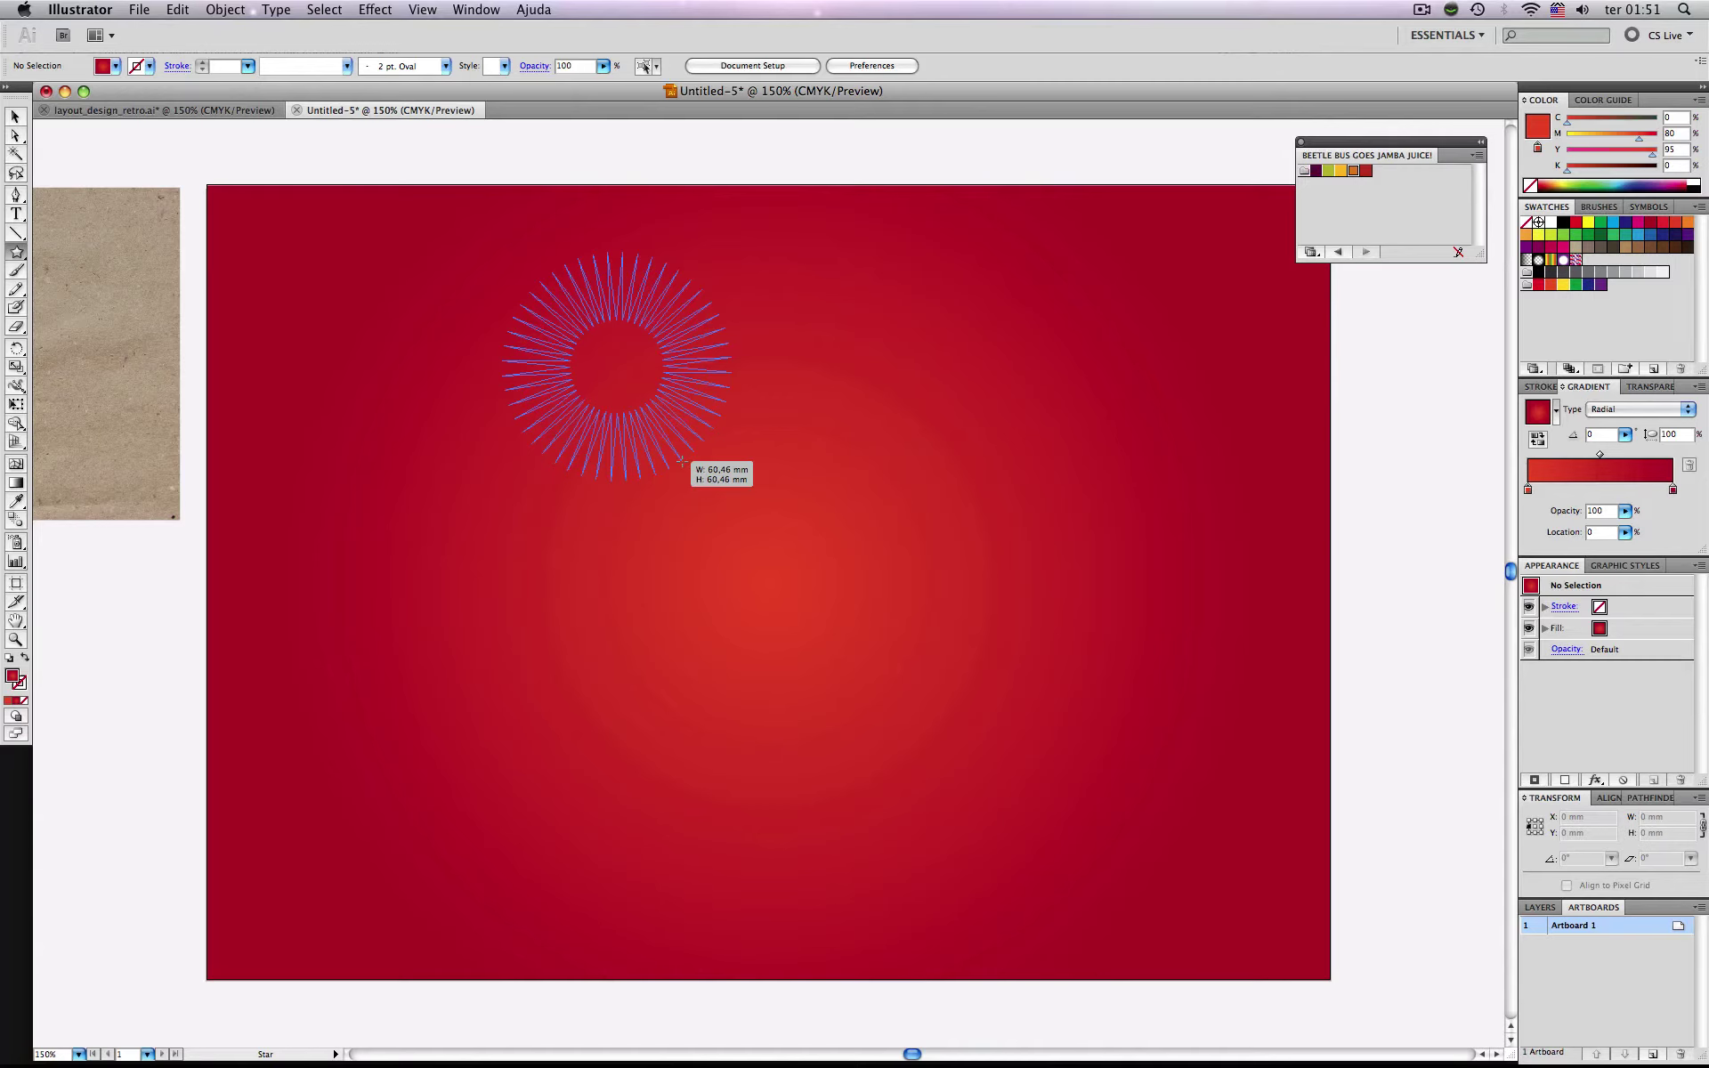
pyautogui.moveTo(682, 462); pyautogui.dragTo(624, 380)
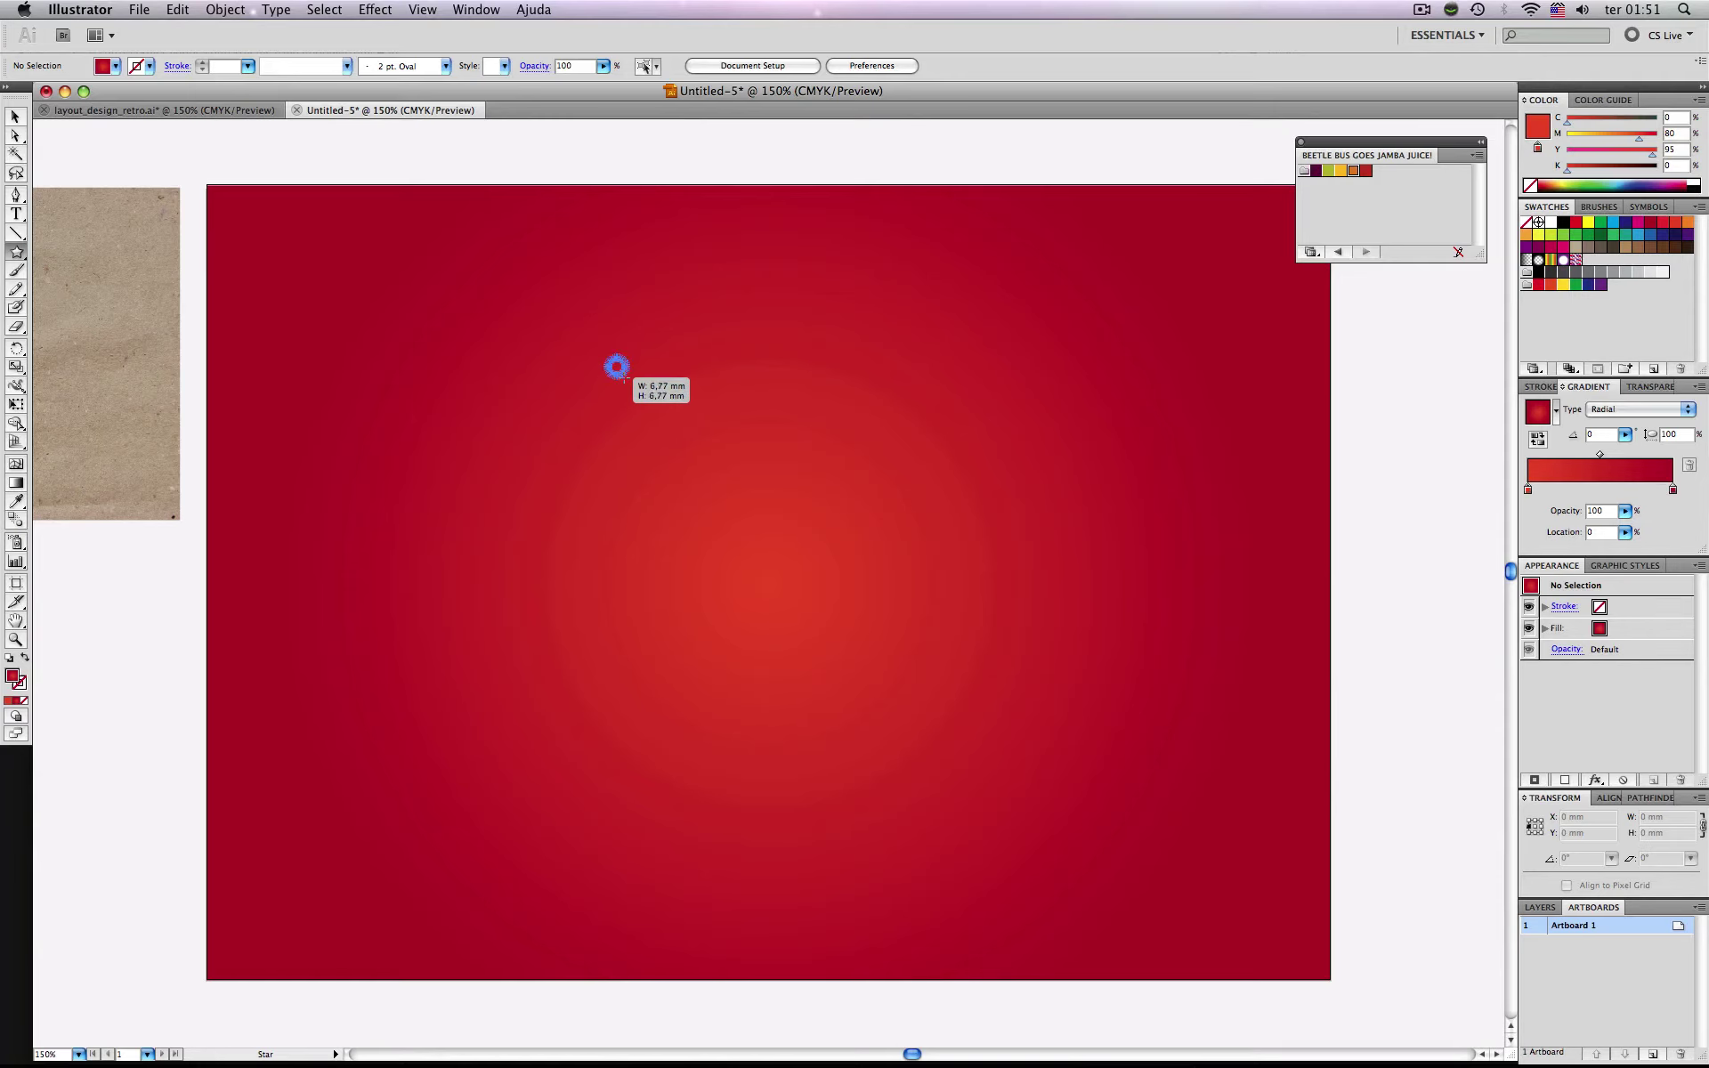
pyautogui.moveTo(625, 381); pyautogui.dragTo(1148, 931)
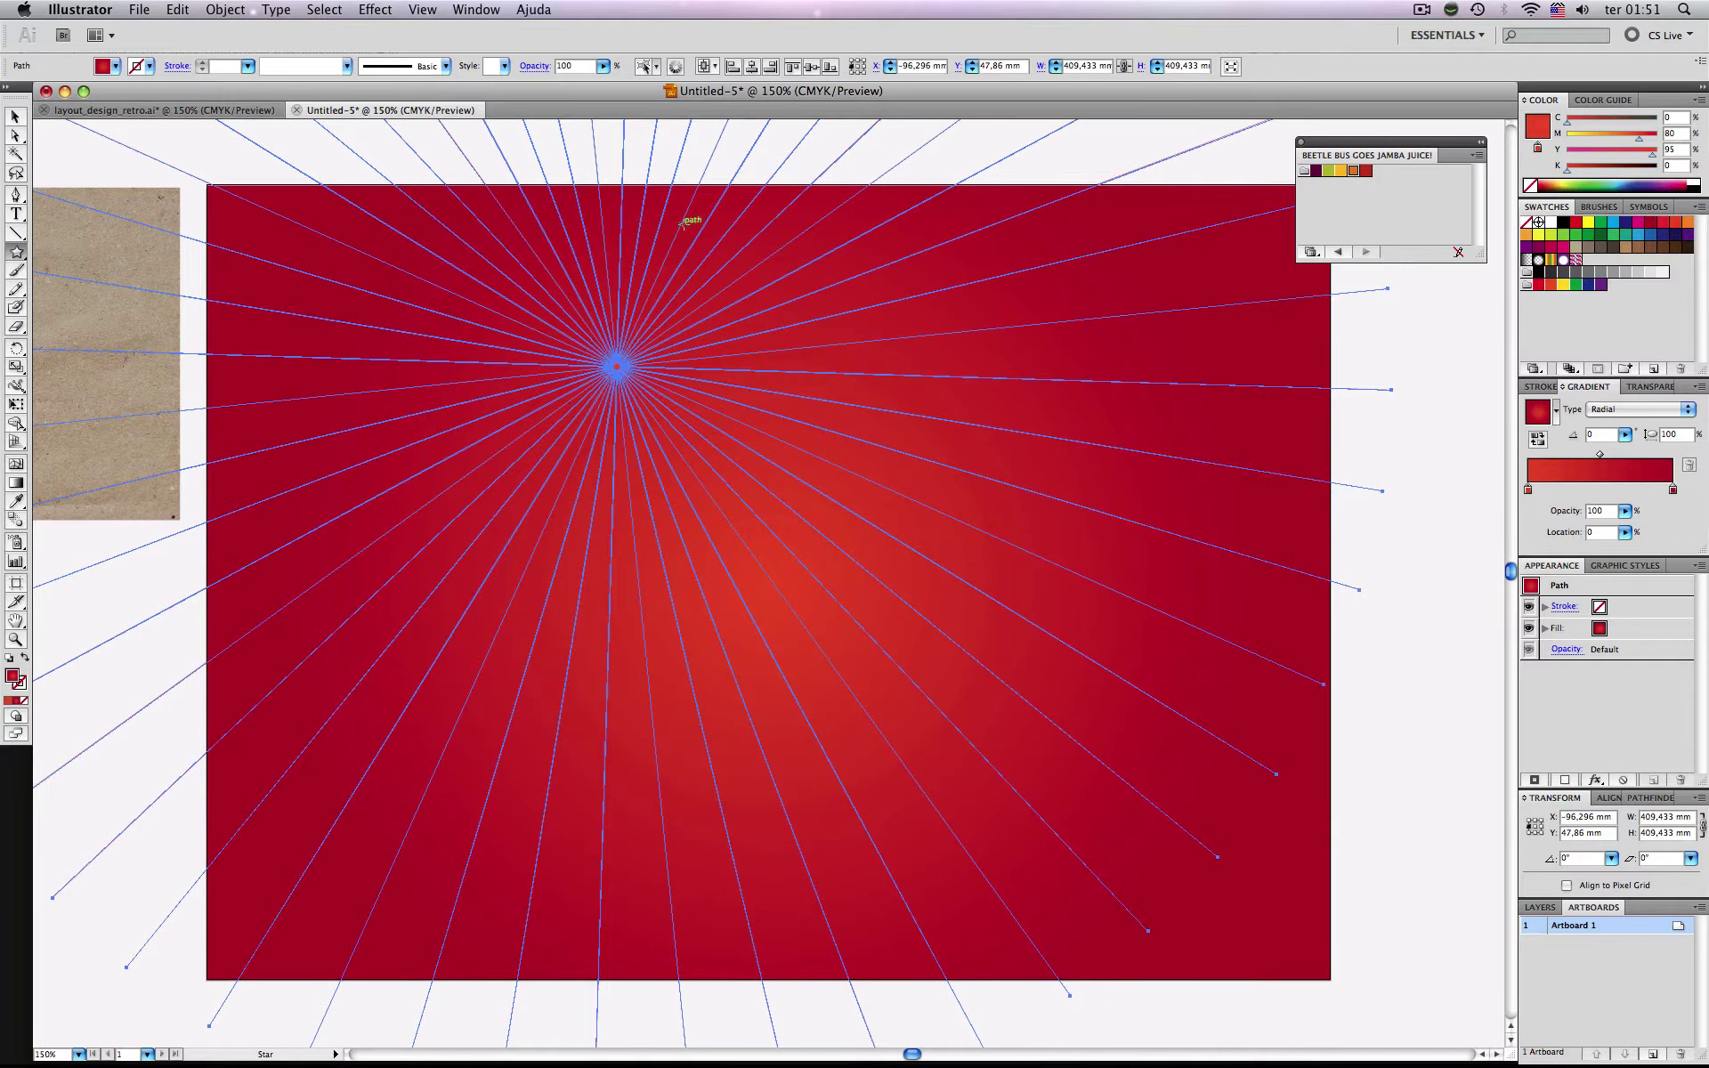
# Centre the sunburst vertically and horizontally on the artboard.
pyautogui.press('v')
pyautogui.click(811, 65)
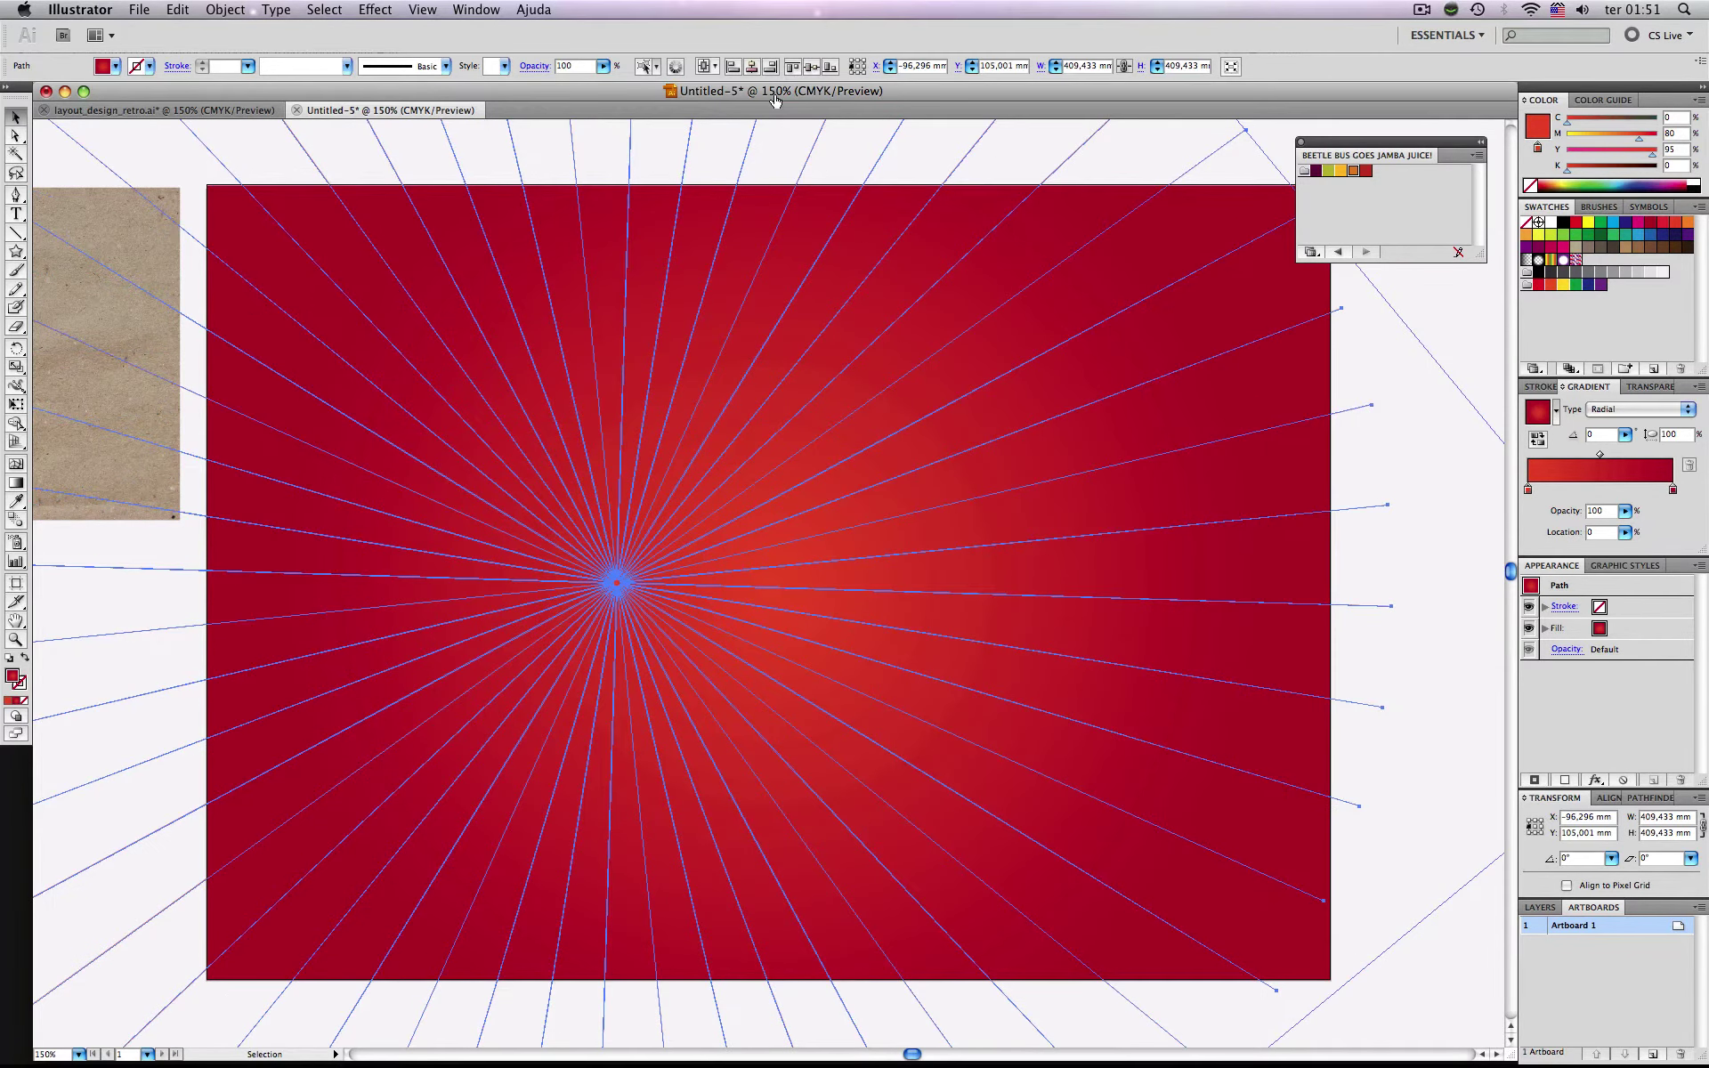
pyautogui.click(752, 66)
# Delete every second inner anchor point around the sunburst's centre to form wide alternating rays, and deselect it.
pyautogui.press('z')
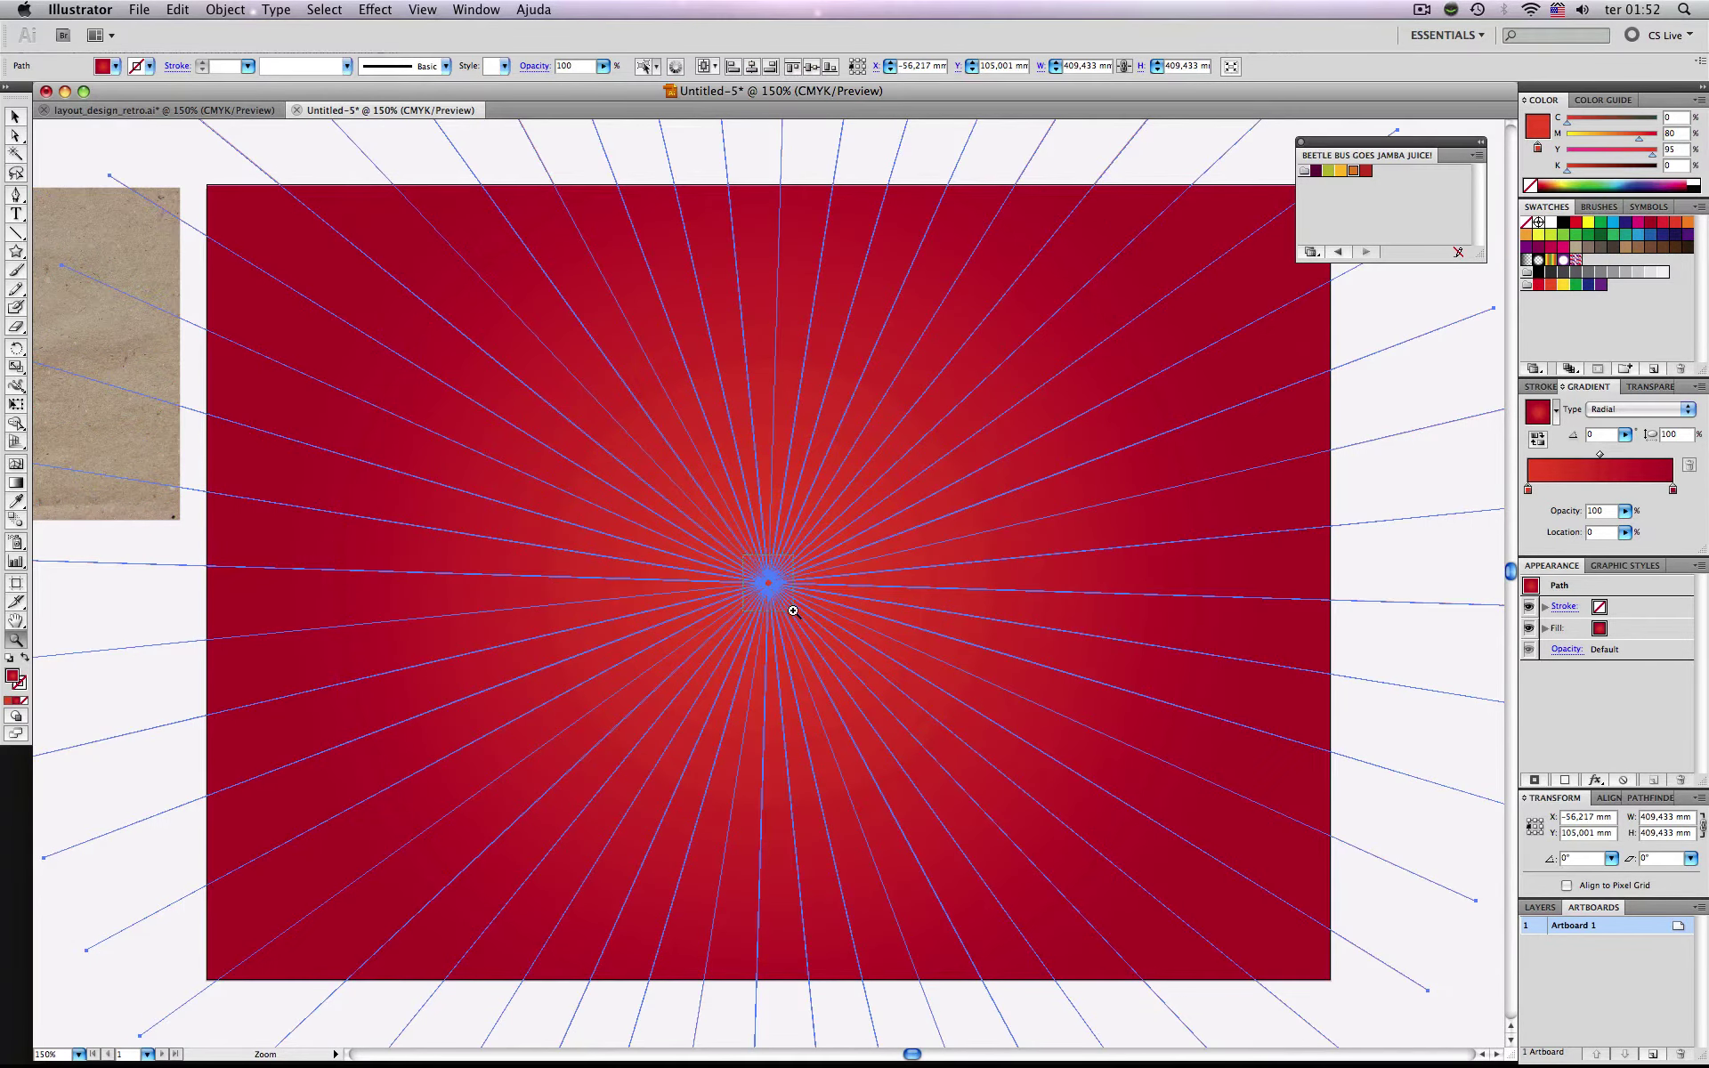
pyautogui.moveTo(793, 612); pyautogui.dragTo(928, 721)
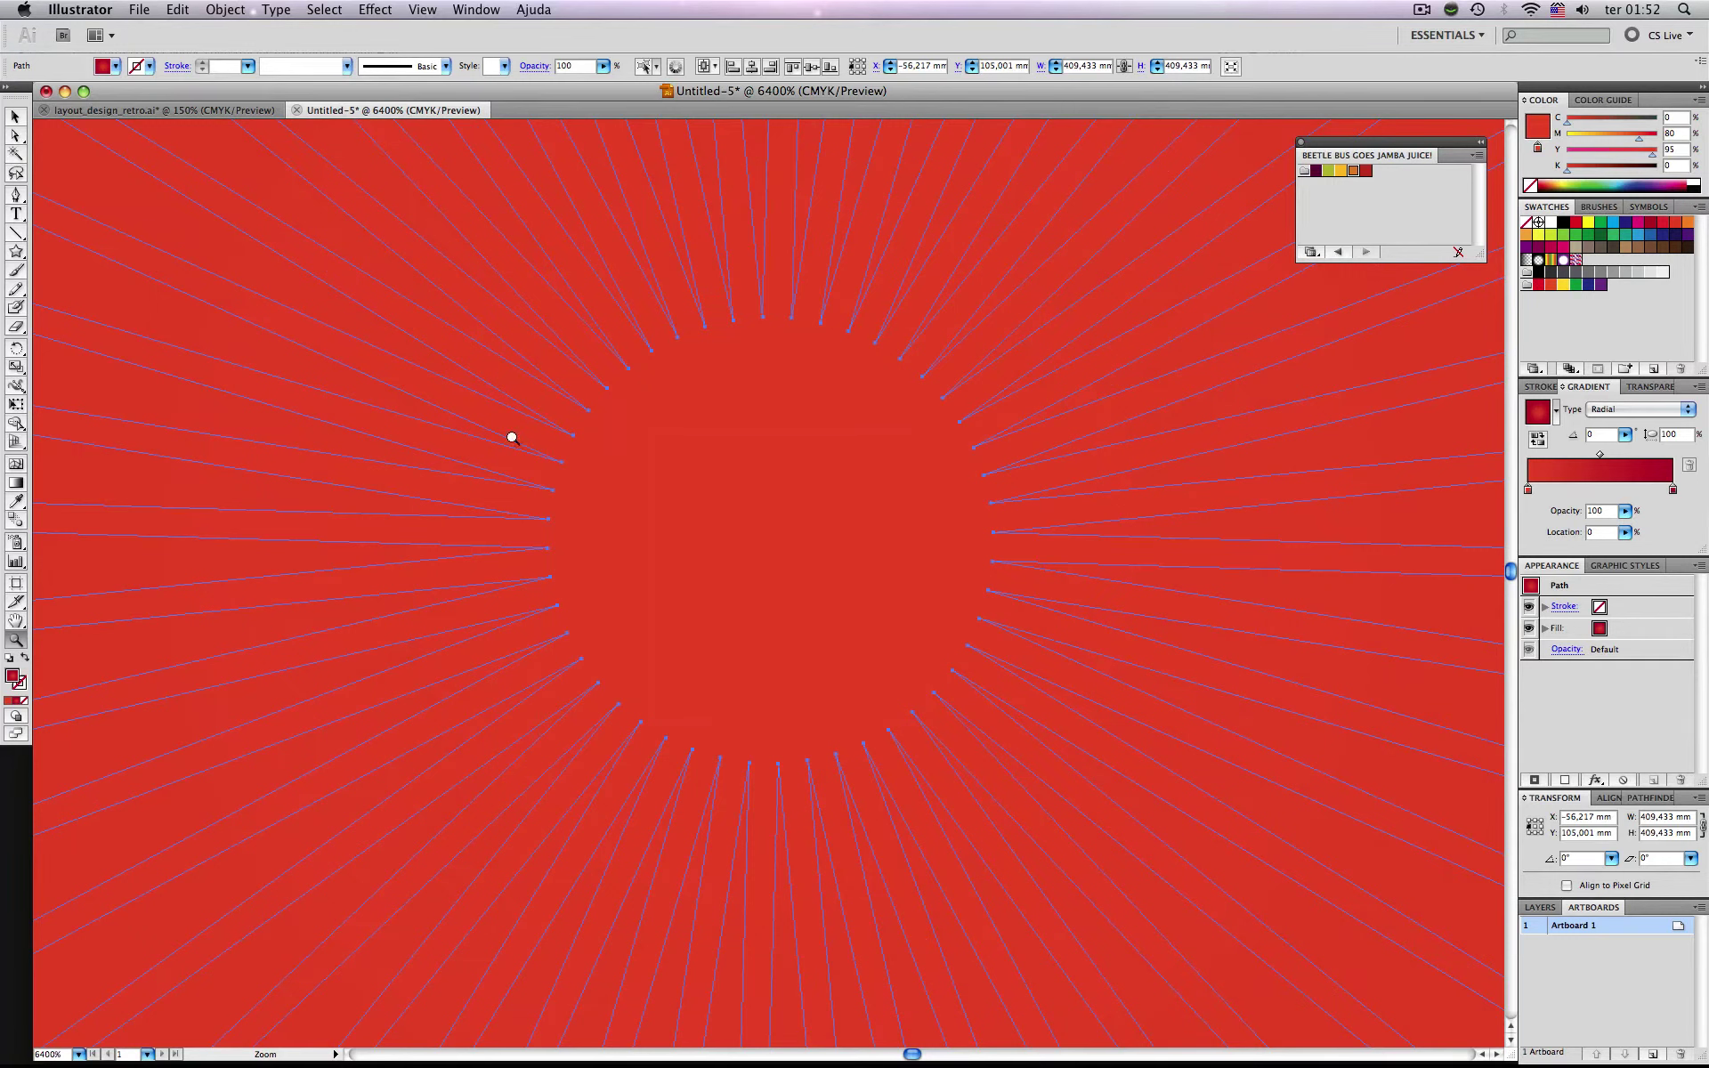
pyautogui.click(15, 196)
pyautogui.click(762, 326)
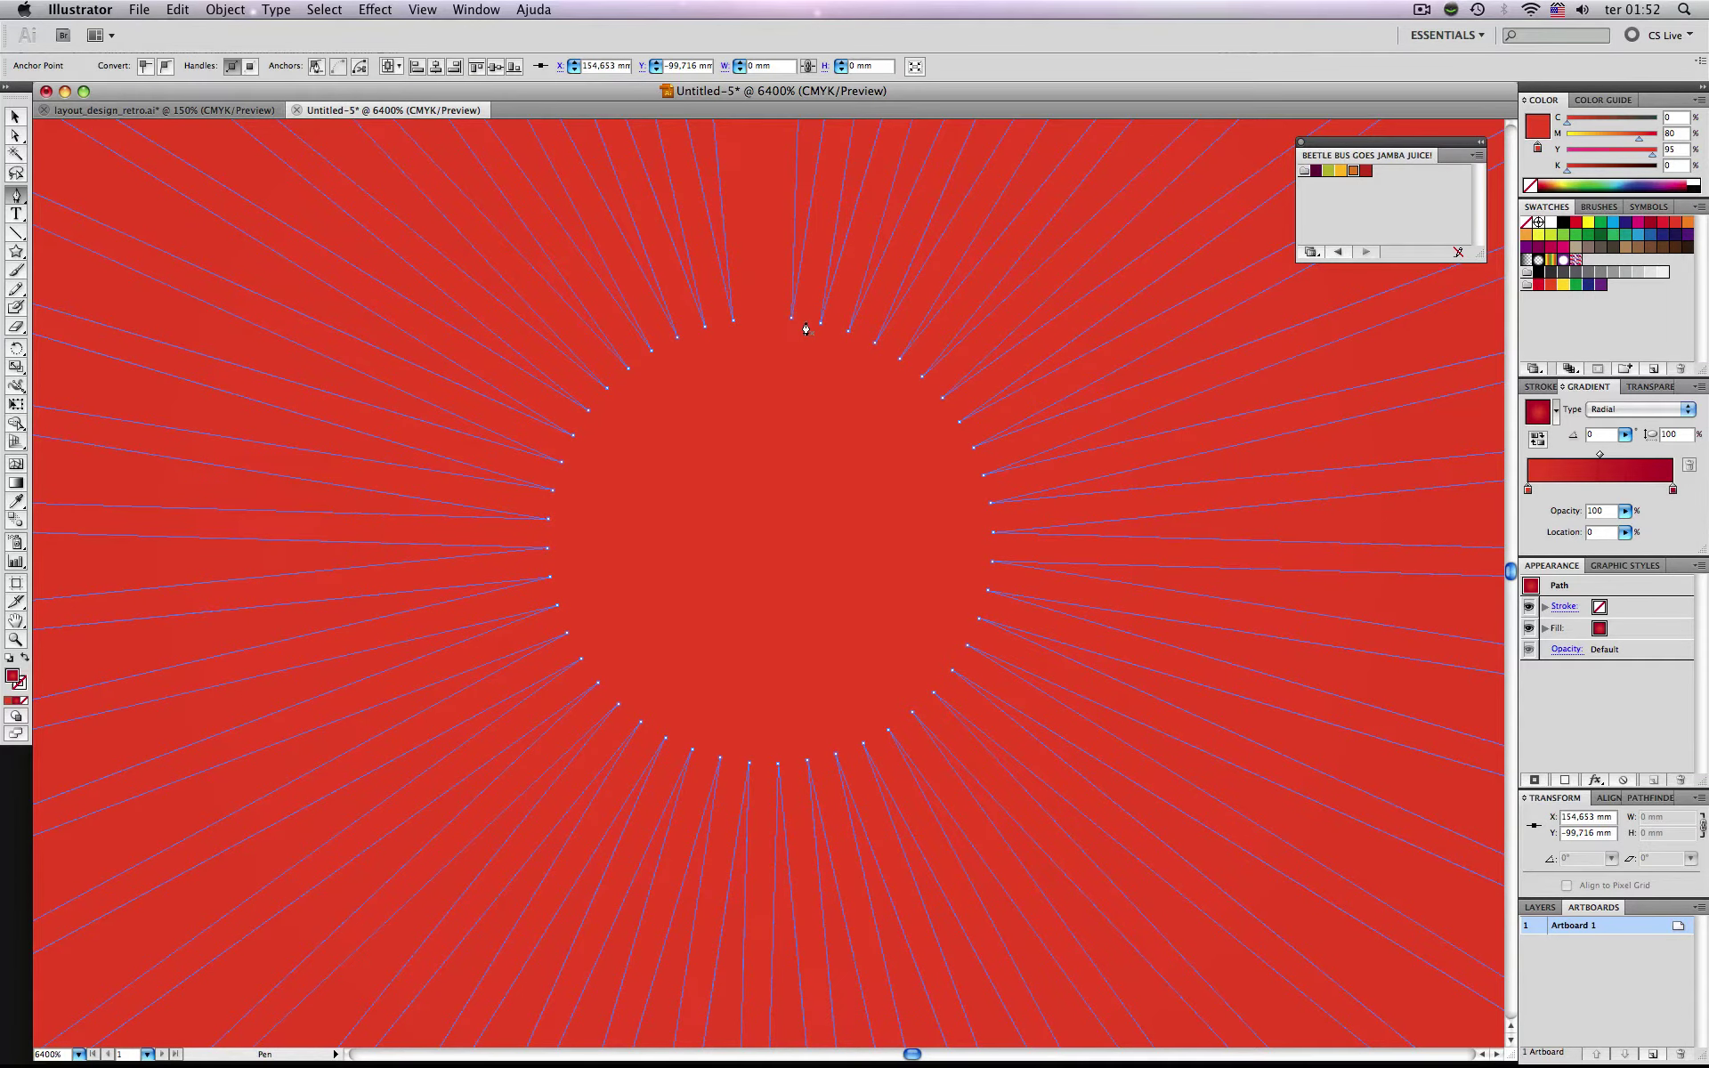
pyautogui.click(821, 323)
pyautogui.click(875, 343)
pyautogui.click(874, 345)
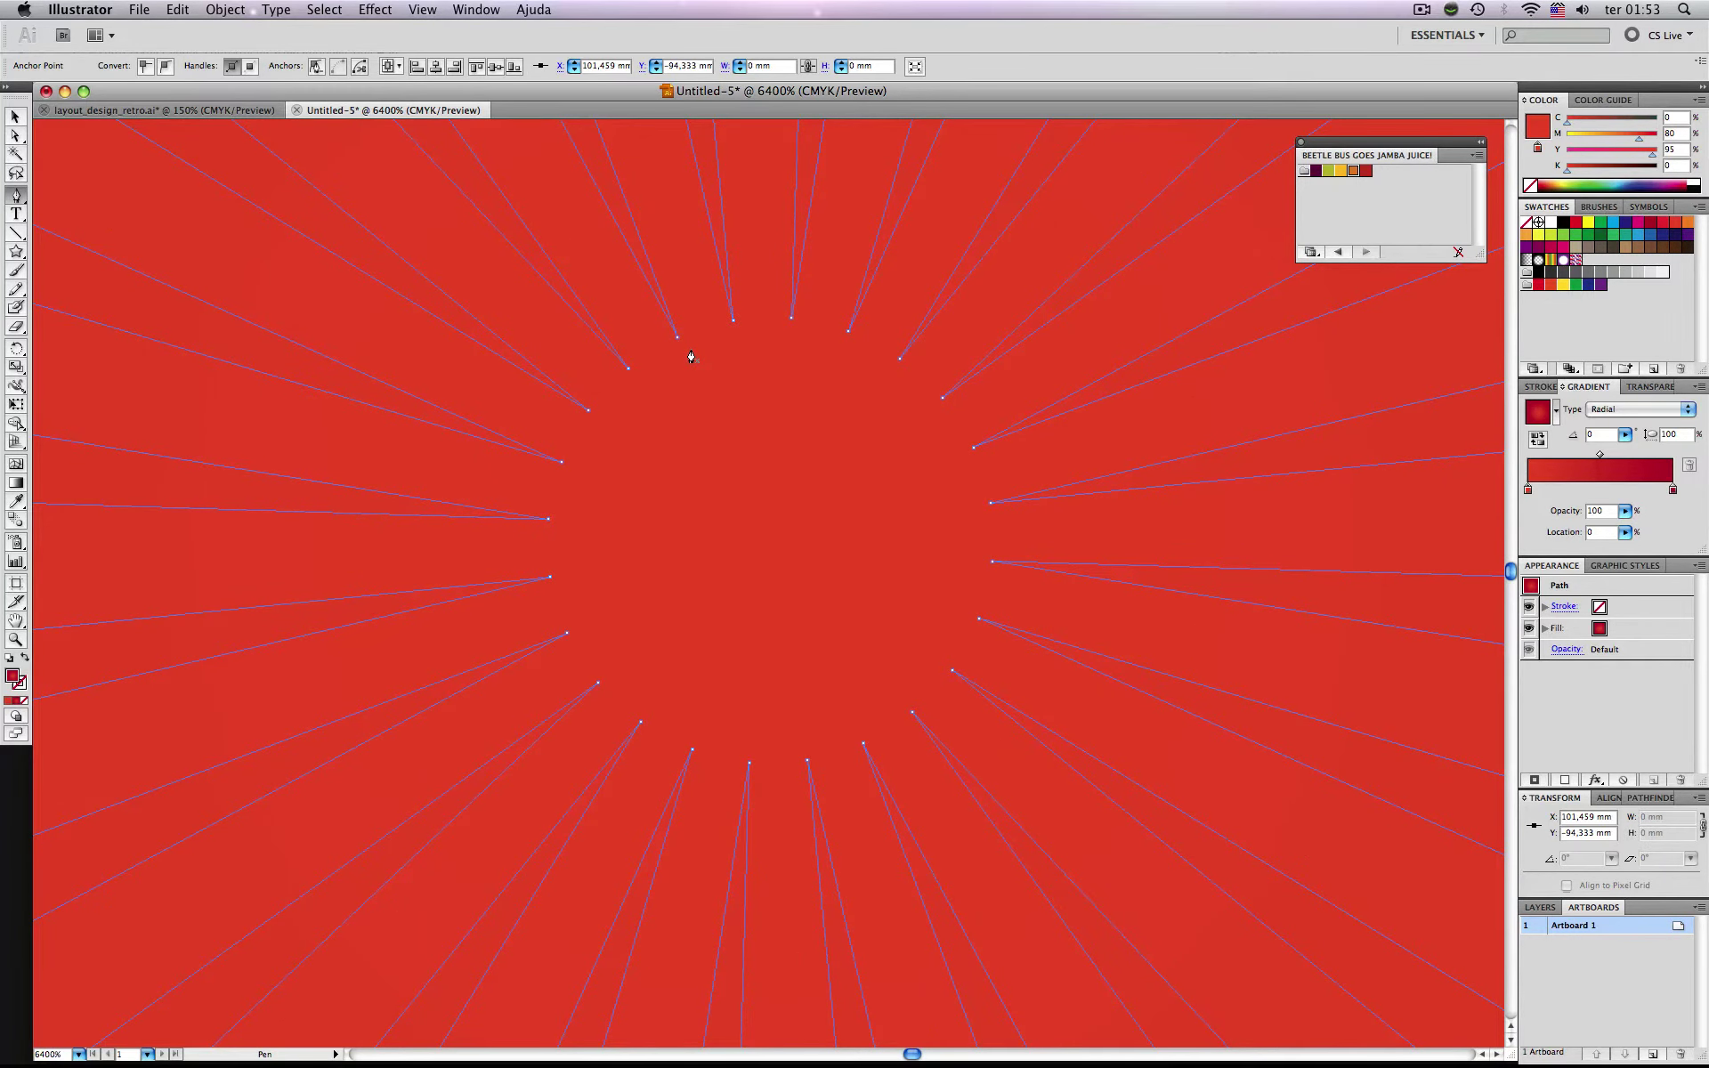
pyautogui.press('super+minus')
pyautogui.press('super+minus')
pyautogui.press('super+minus')
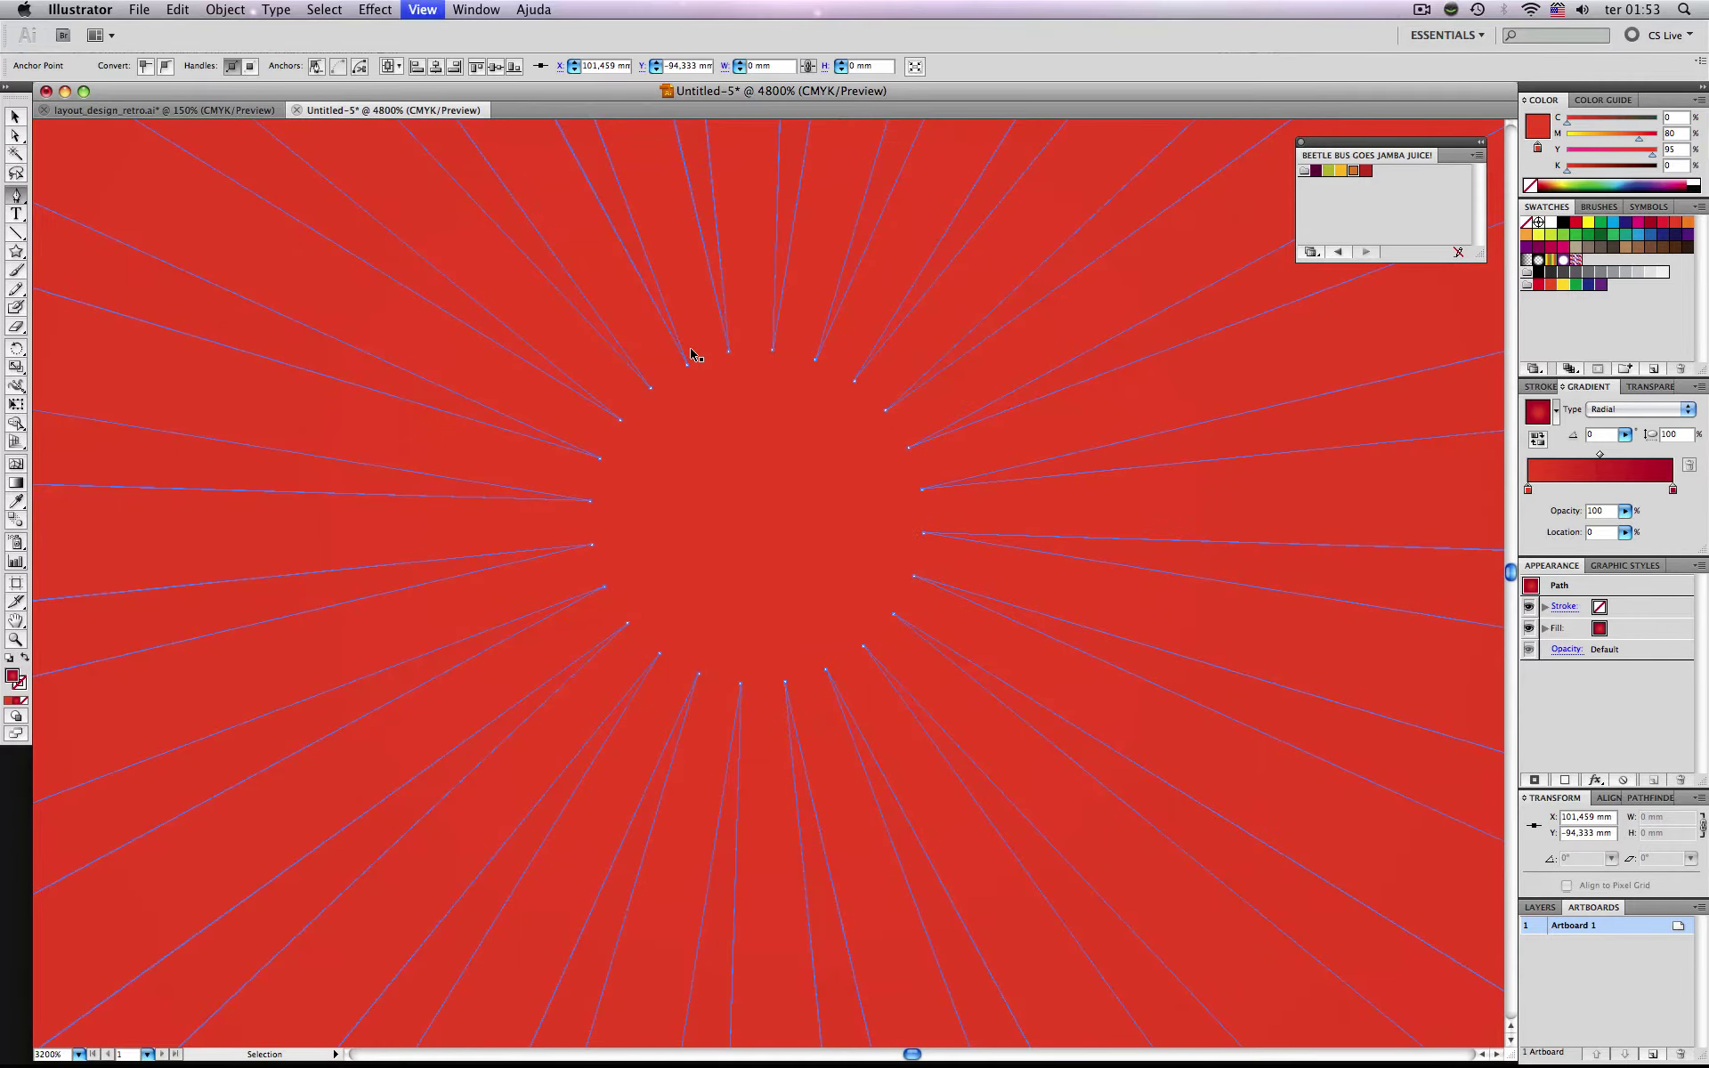
pyautogui.press('super+minus')
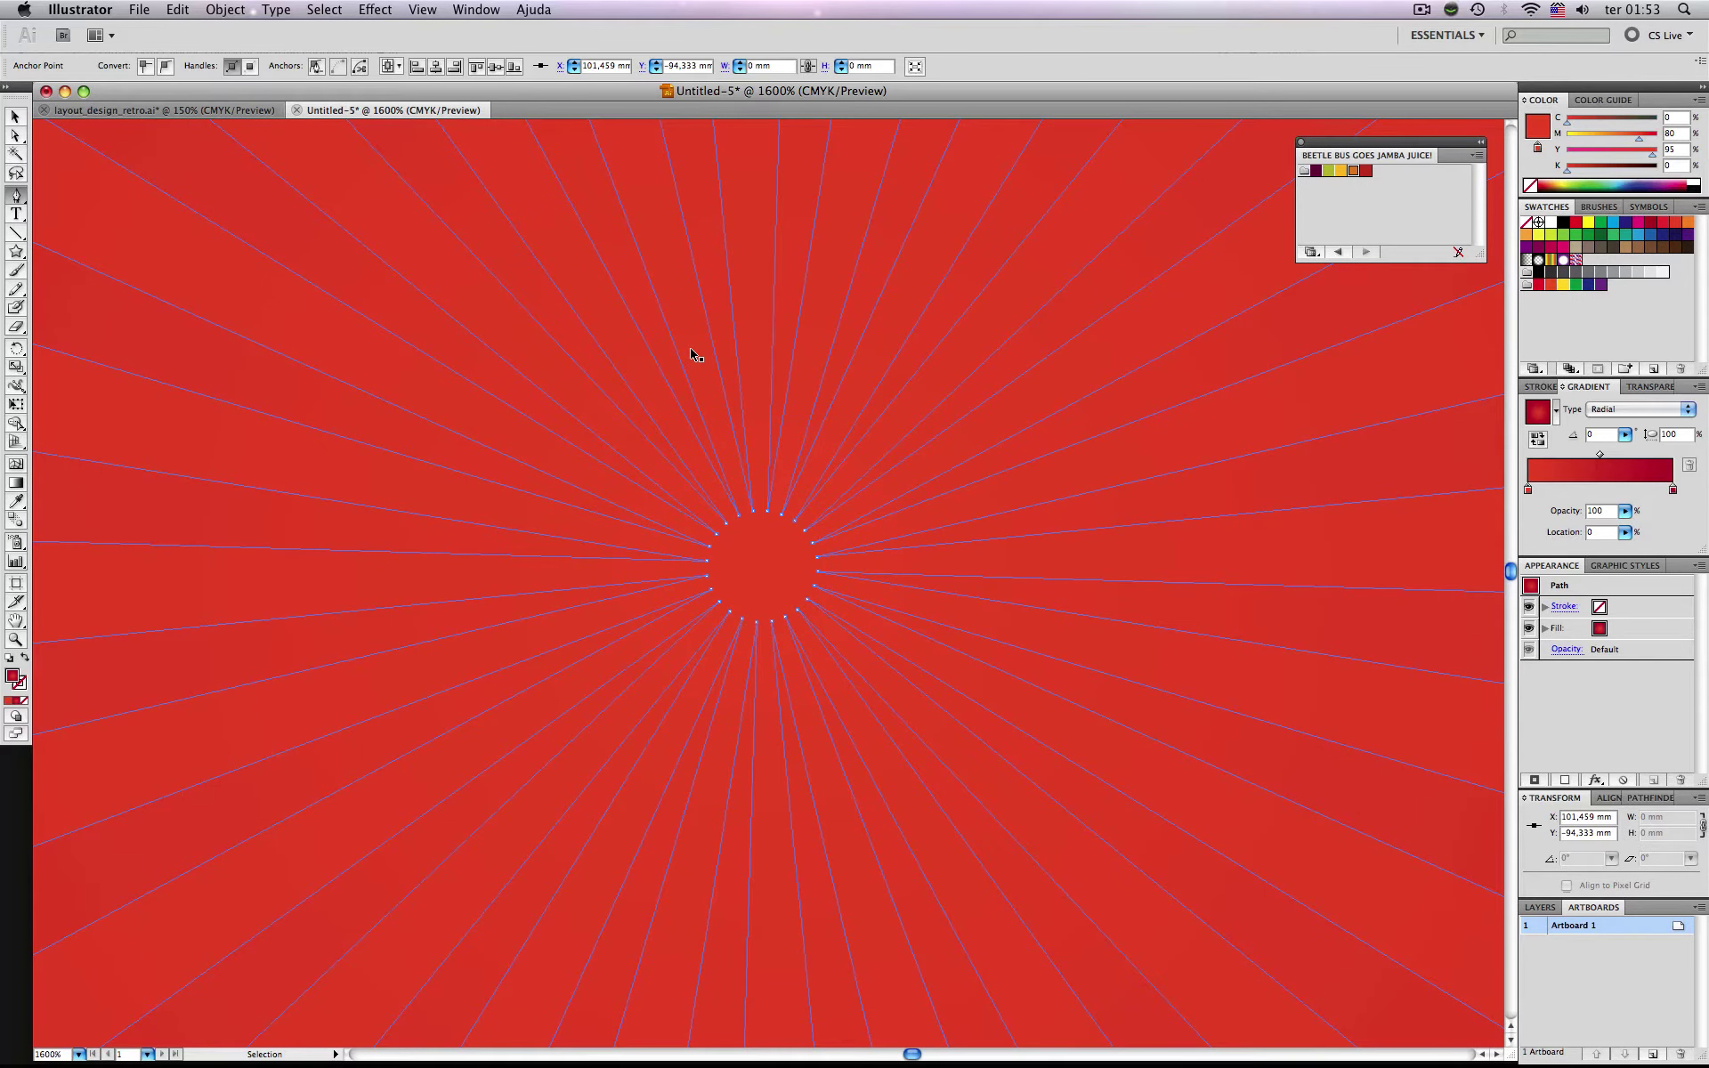
pyautogui.press('super+minus')
pyautogui.press('super+minus')
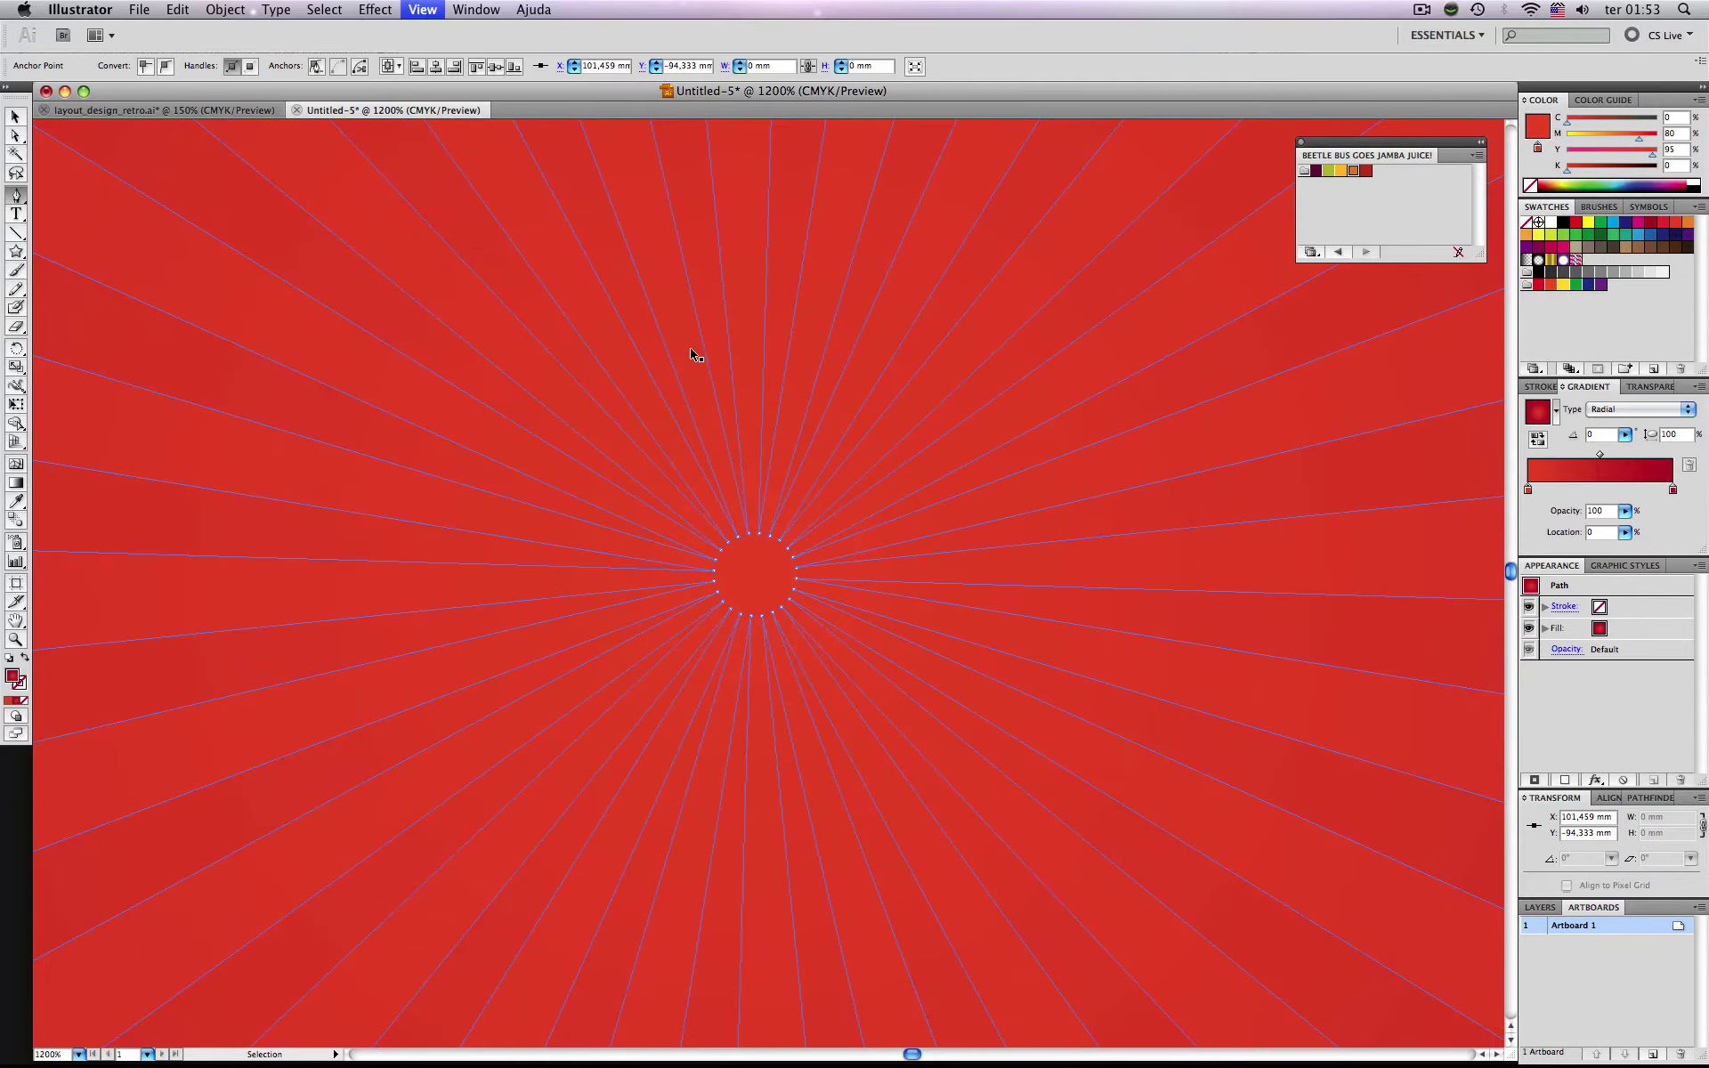
pyautogui.press('super+0')
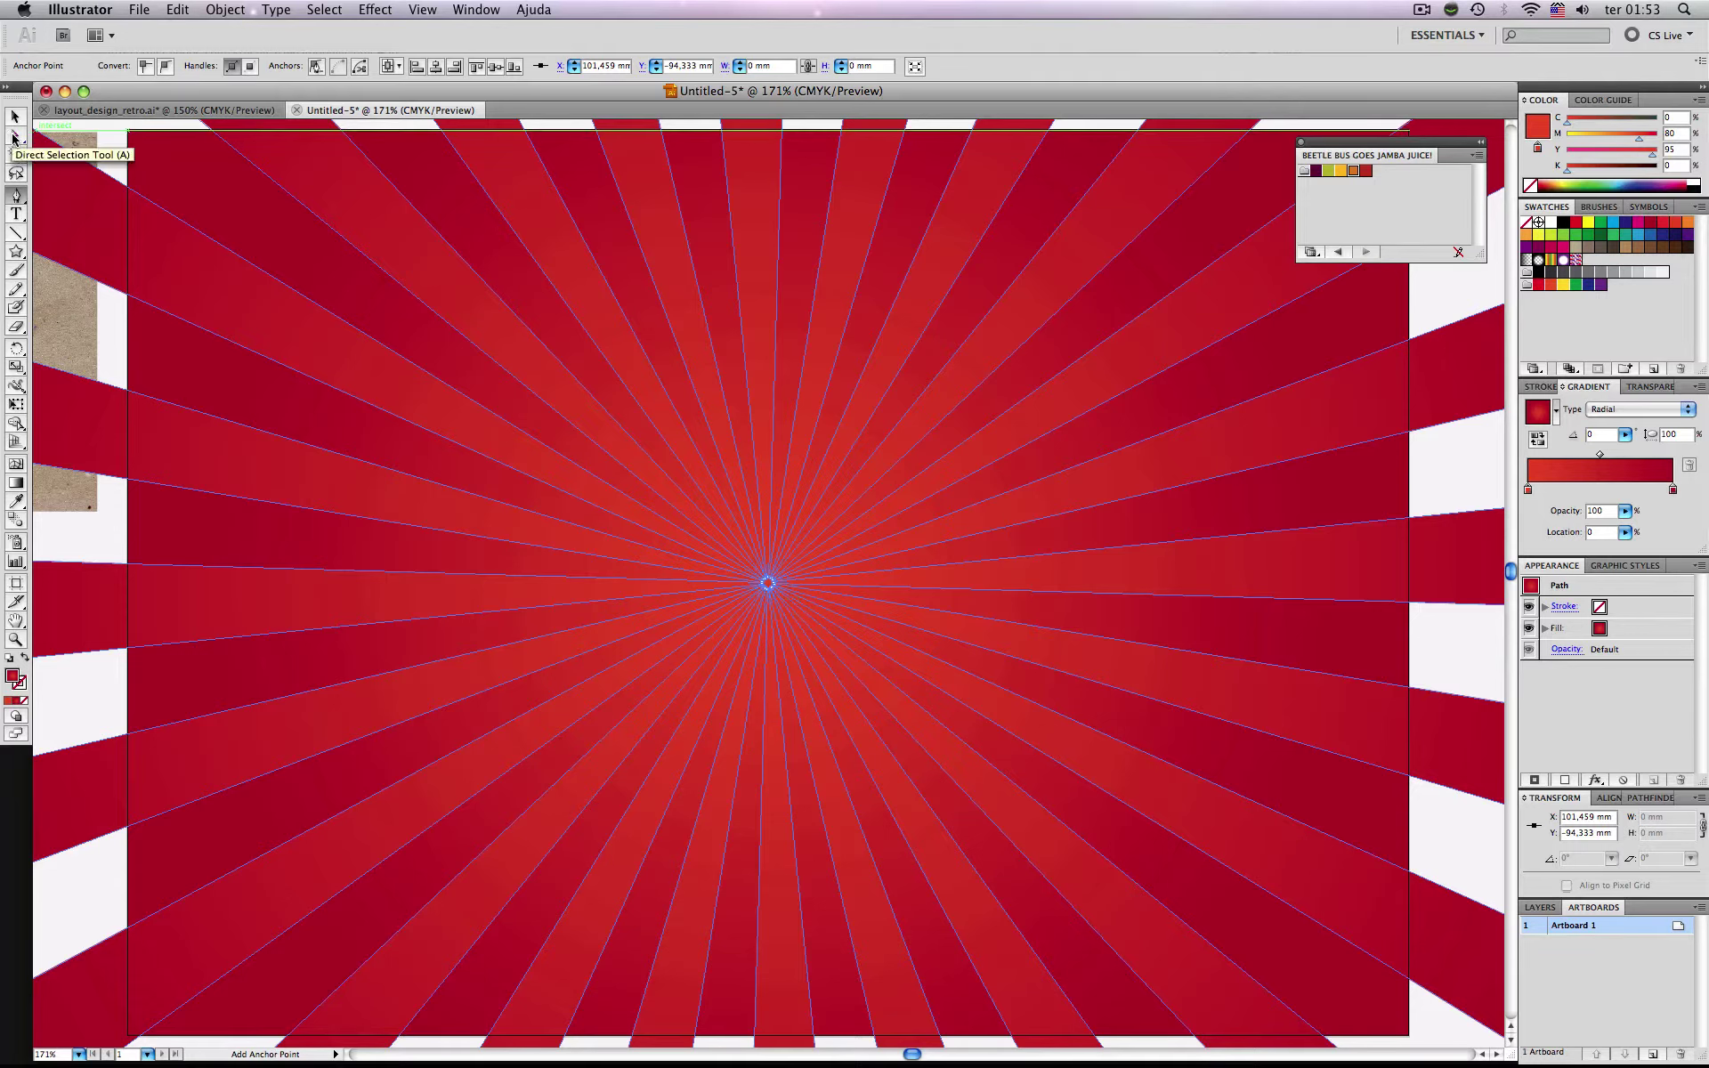
pyautogui.click(15, 117)
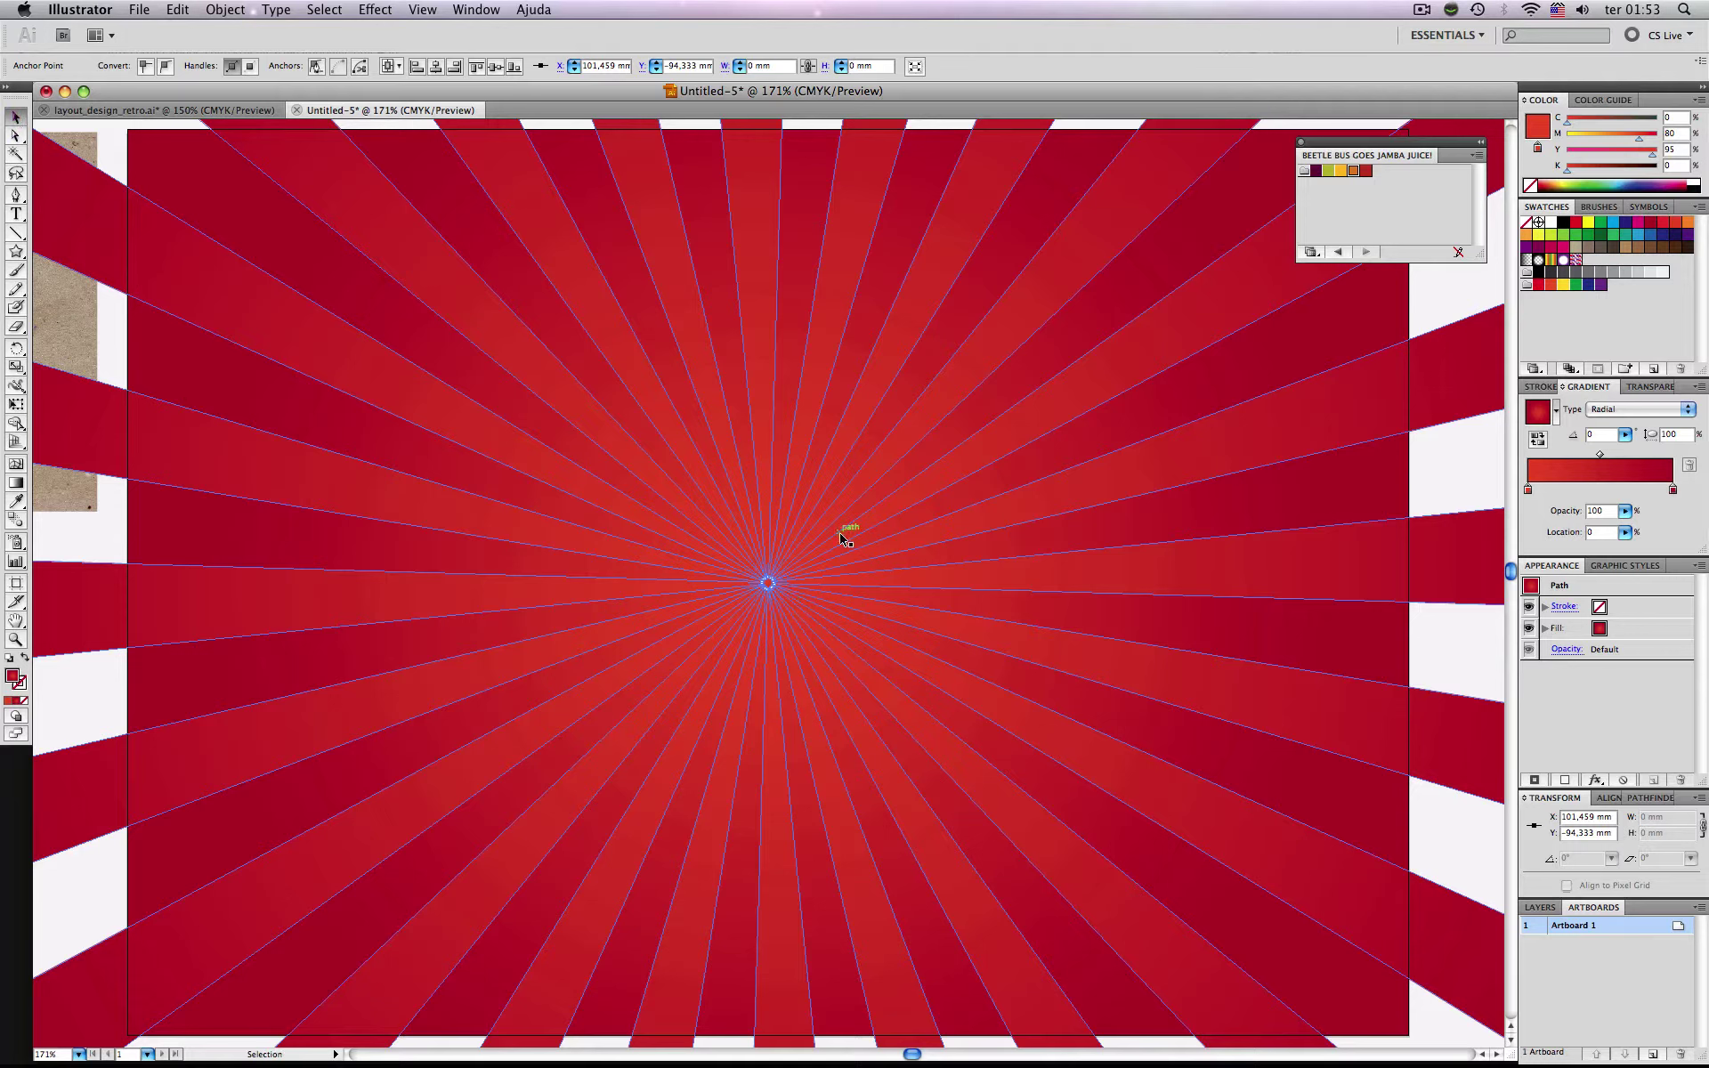
pyautogui.click(15, 195)
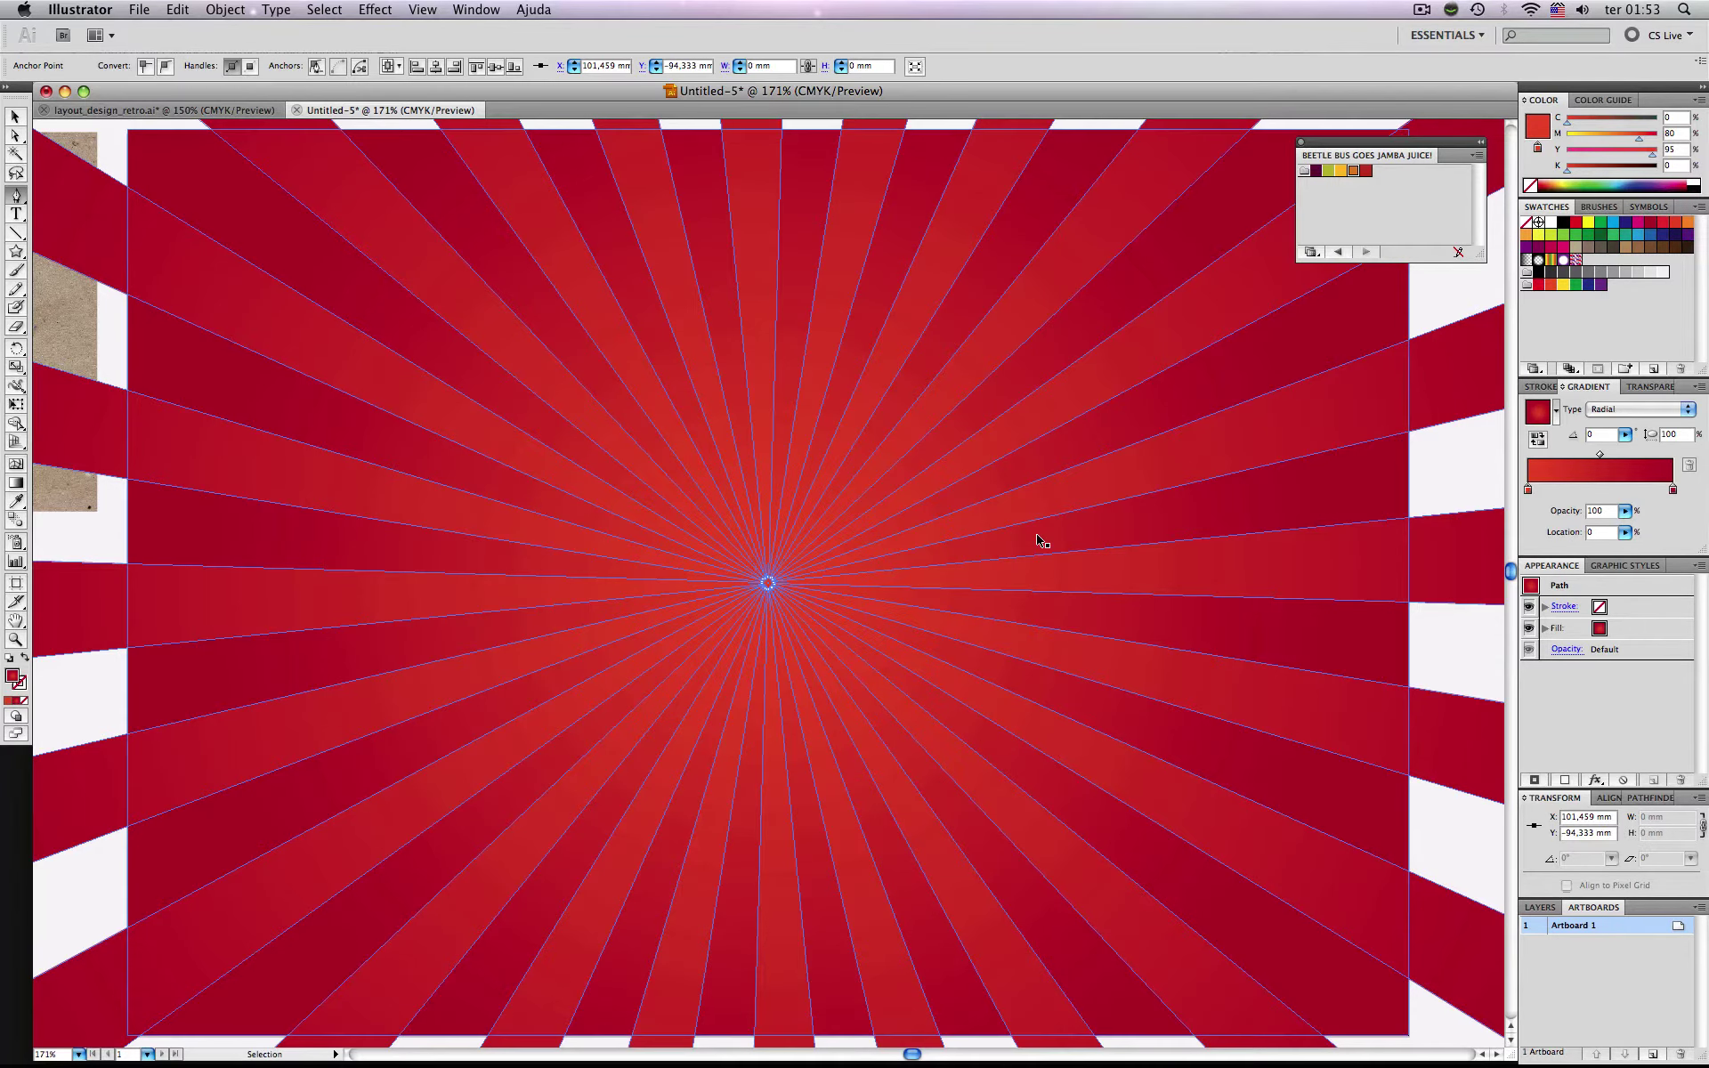
pyautogui.press('super+minus')
pyautogui.press('super+minus')
pyautogui.press('v')
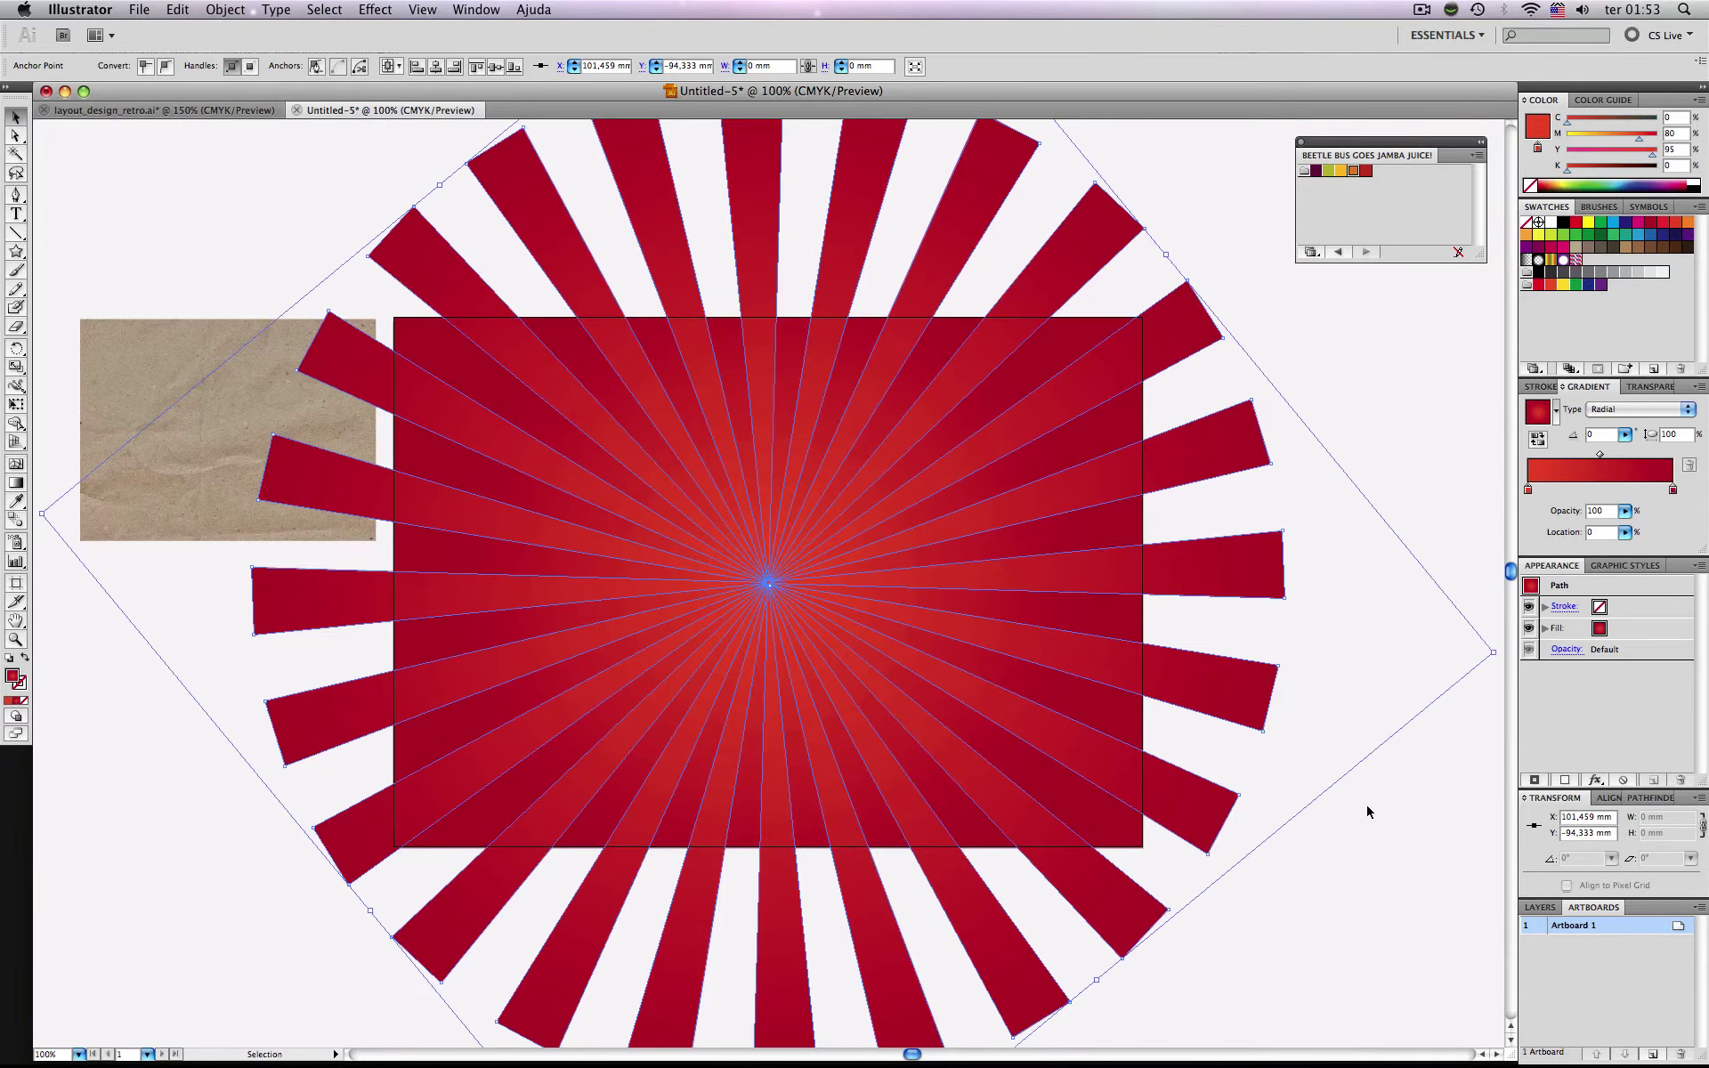
pyautogui.click(1373, 854)
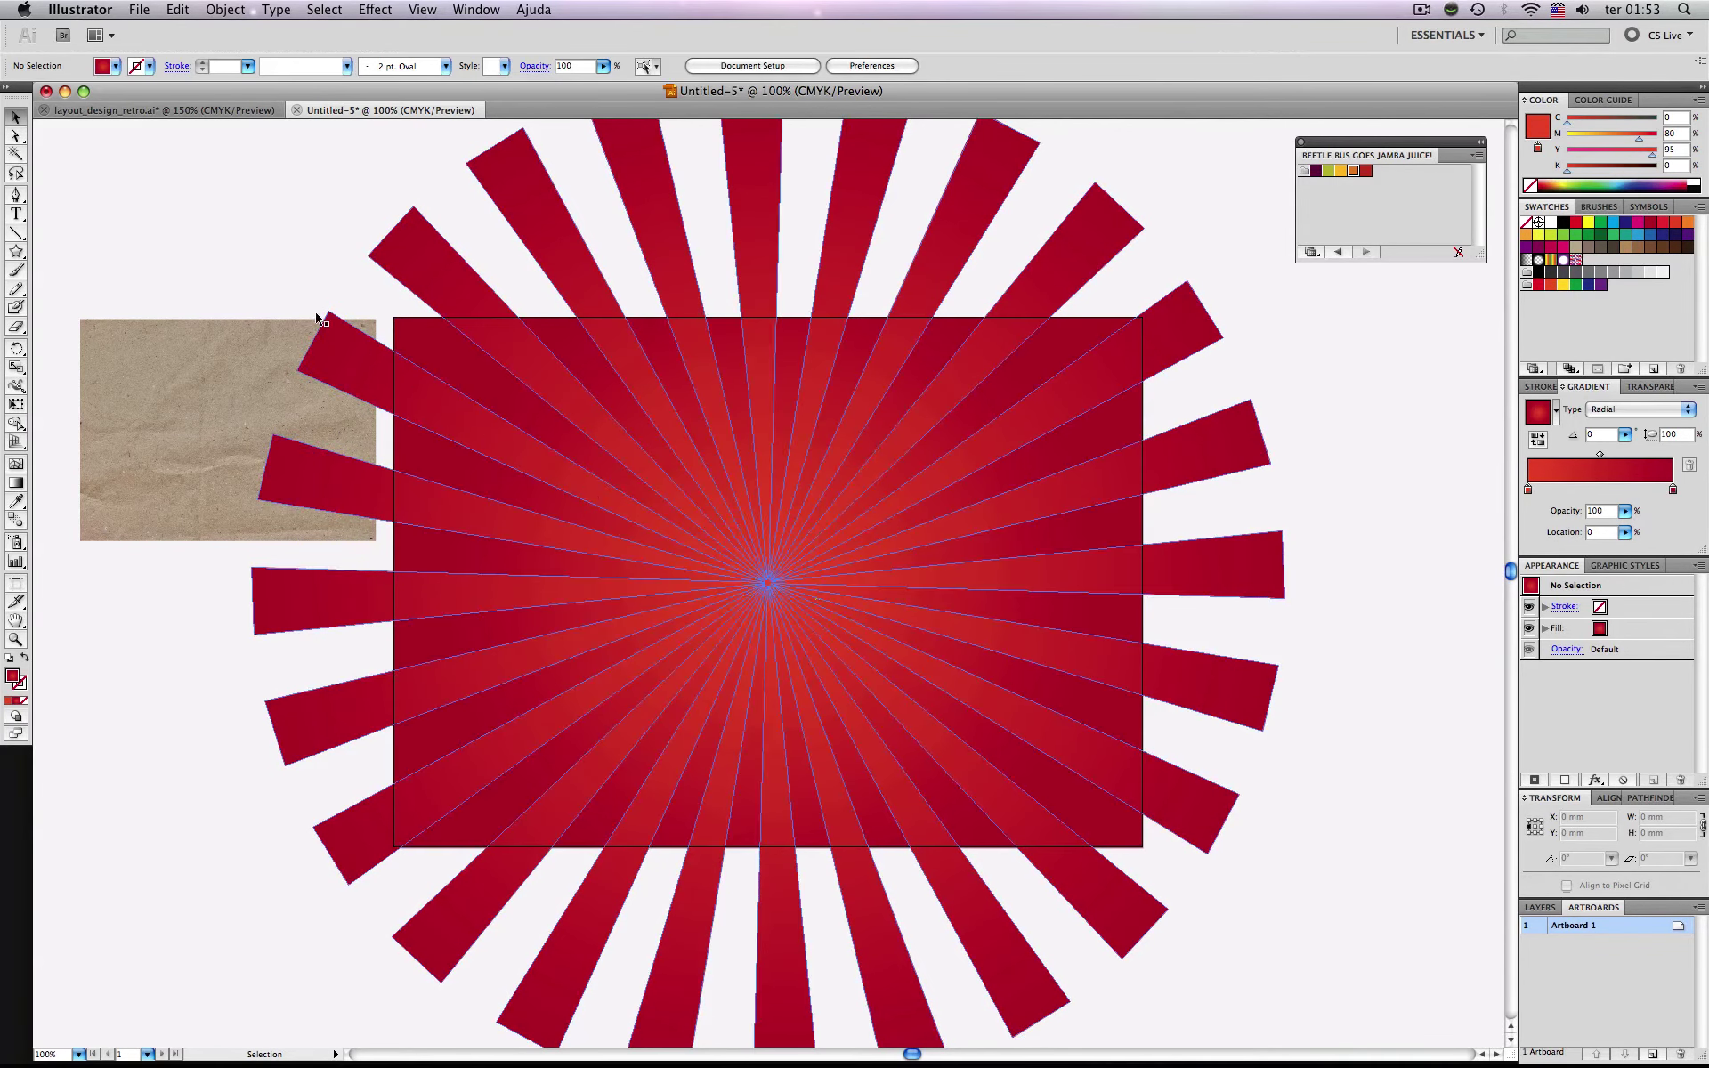
# Draw a 297 × 210 mm rectangle over the sunburst and centre it vertically and horizontally on the artboard.
pyautogui.click(23, 251)
pyautogui.click(87, 253)
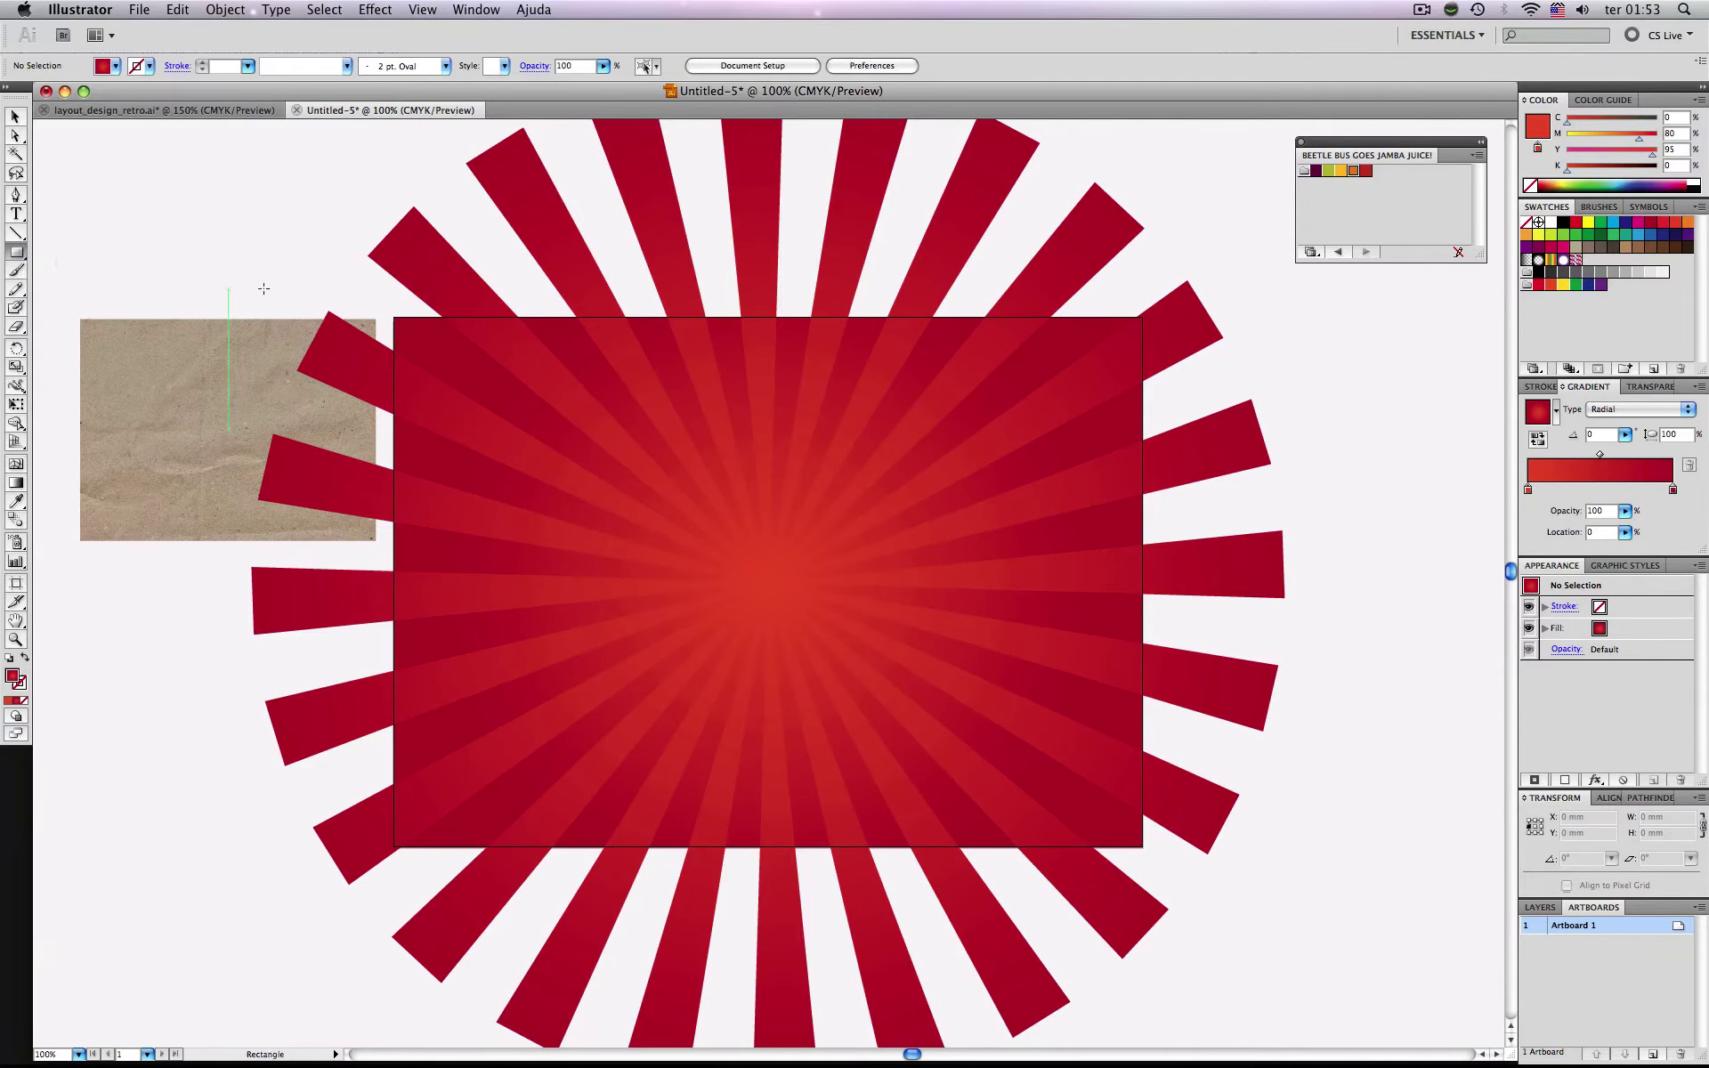
pyautogui.click(294, 233)
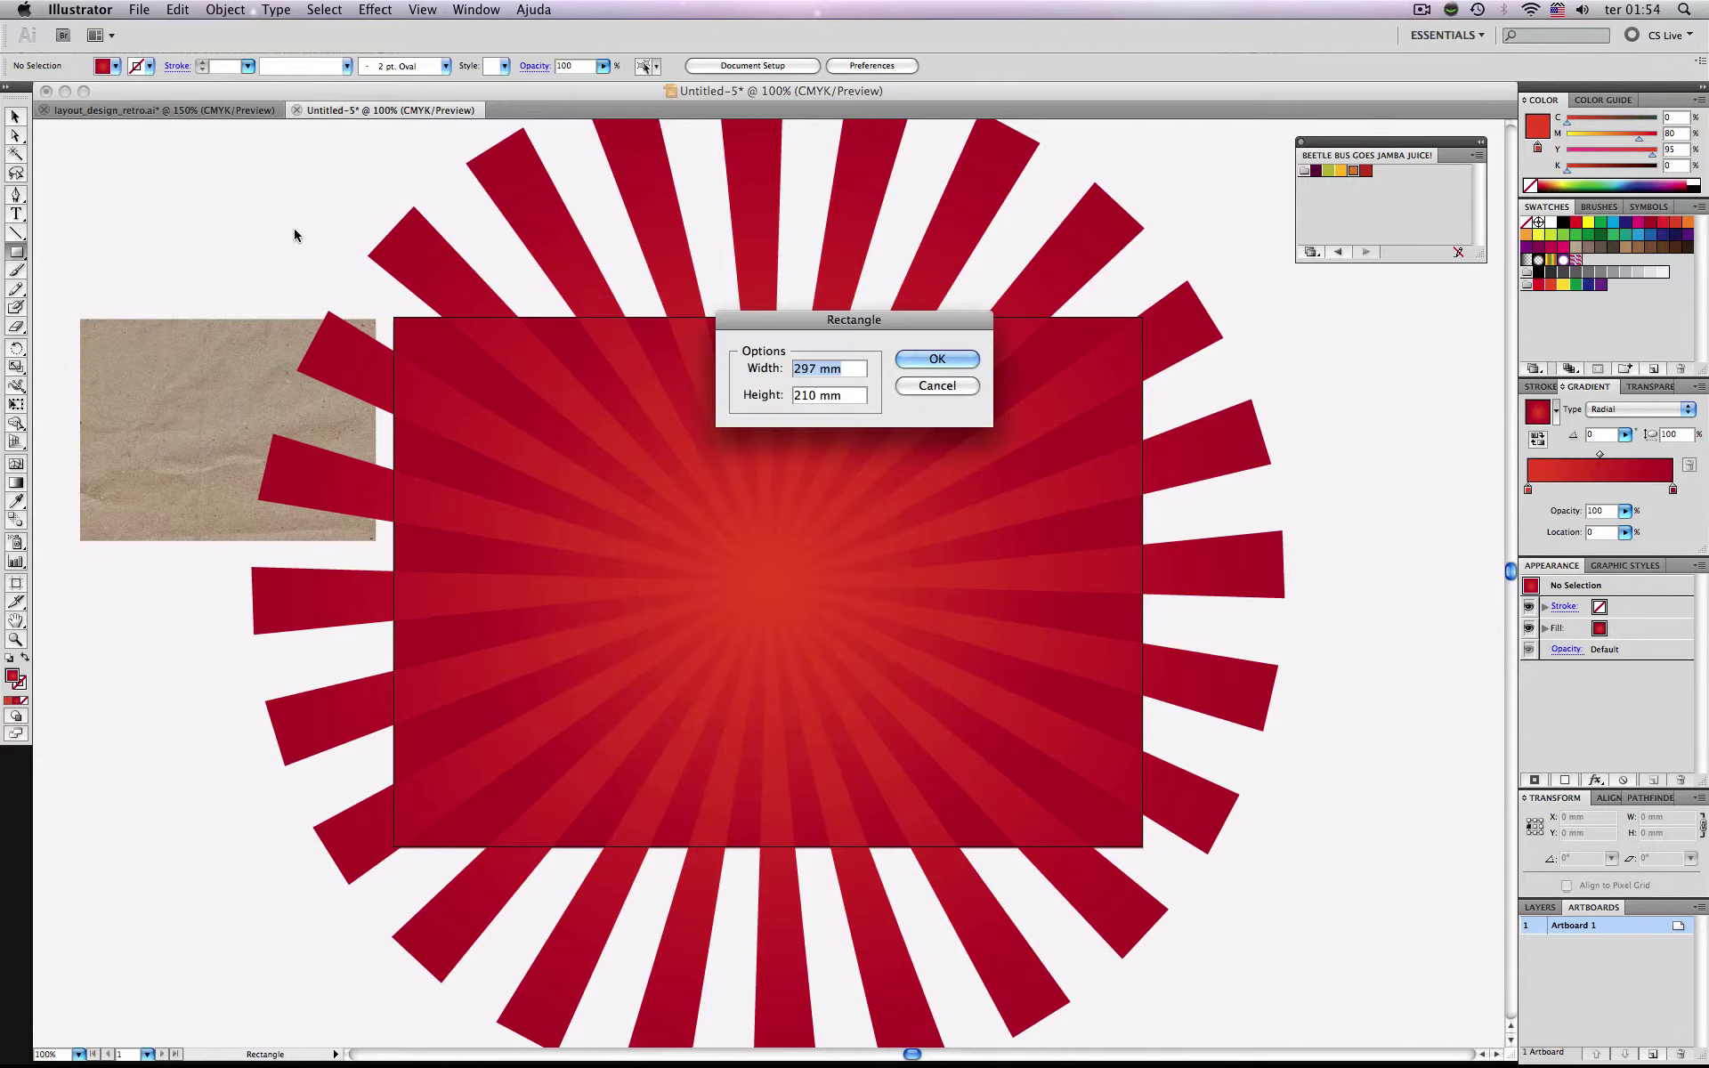
pyautogui.press('Return')
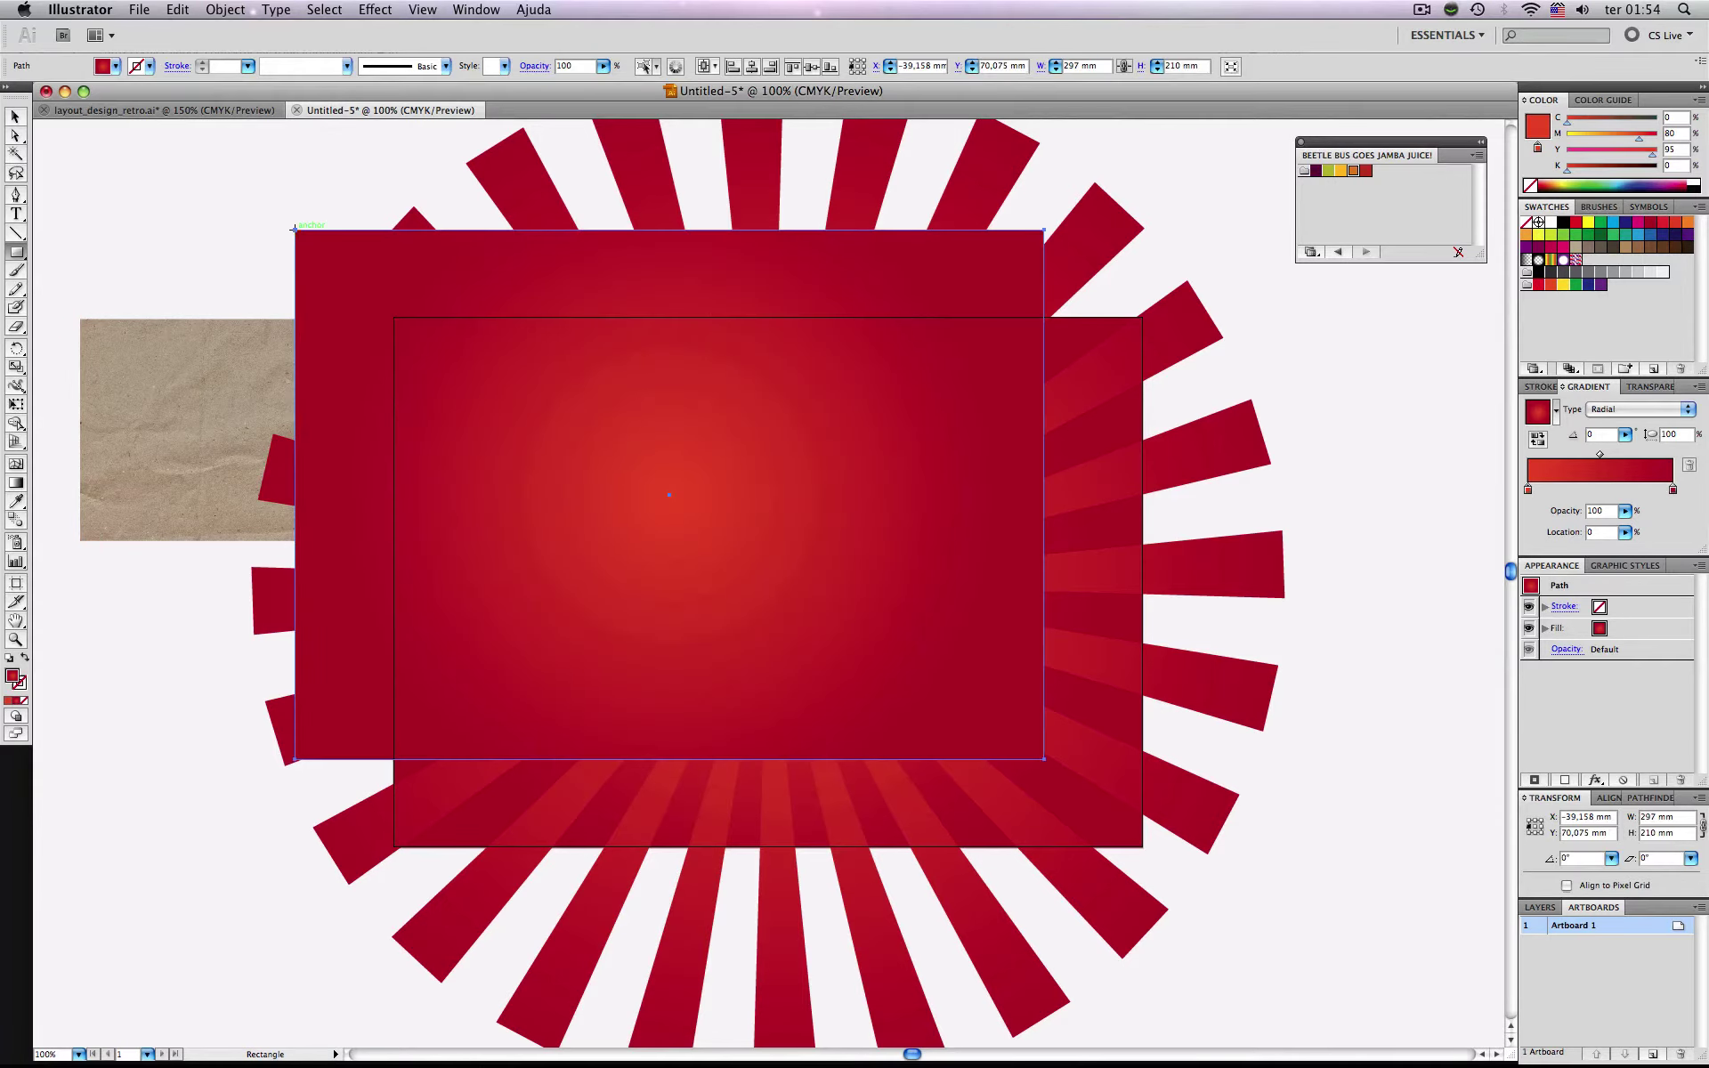
pyautogui.press('v')
pyautogui.click(812, 65)
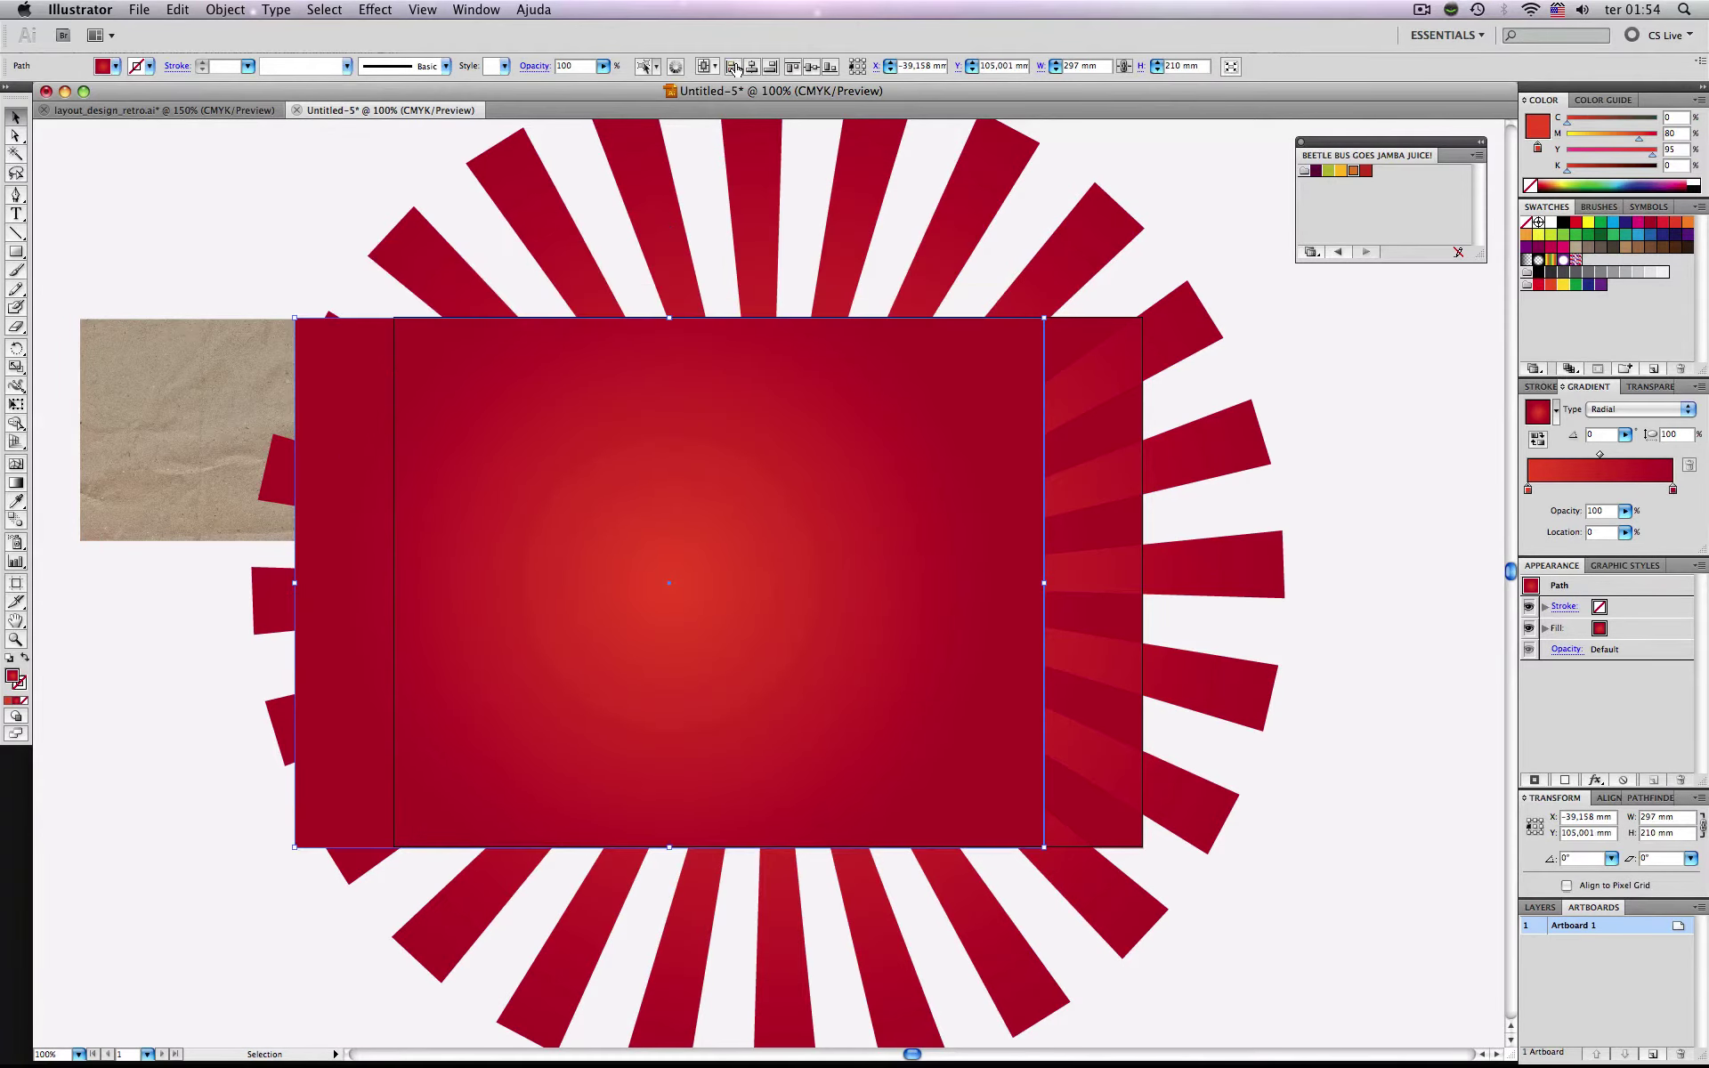
pyautogui.click(752, 66)
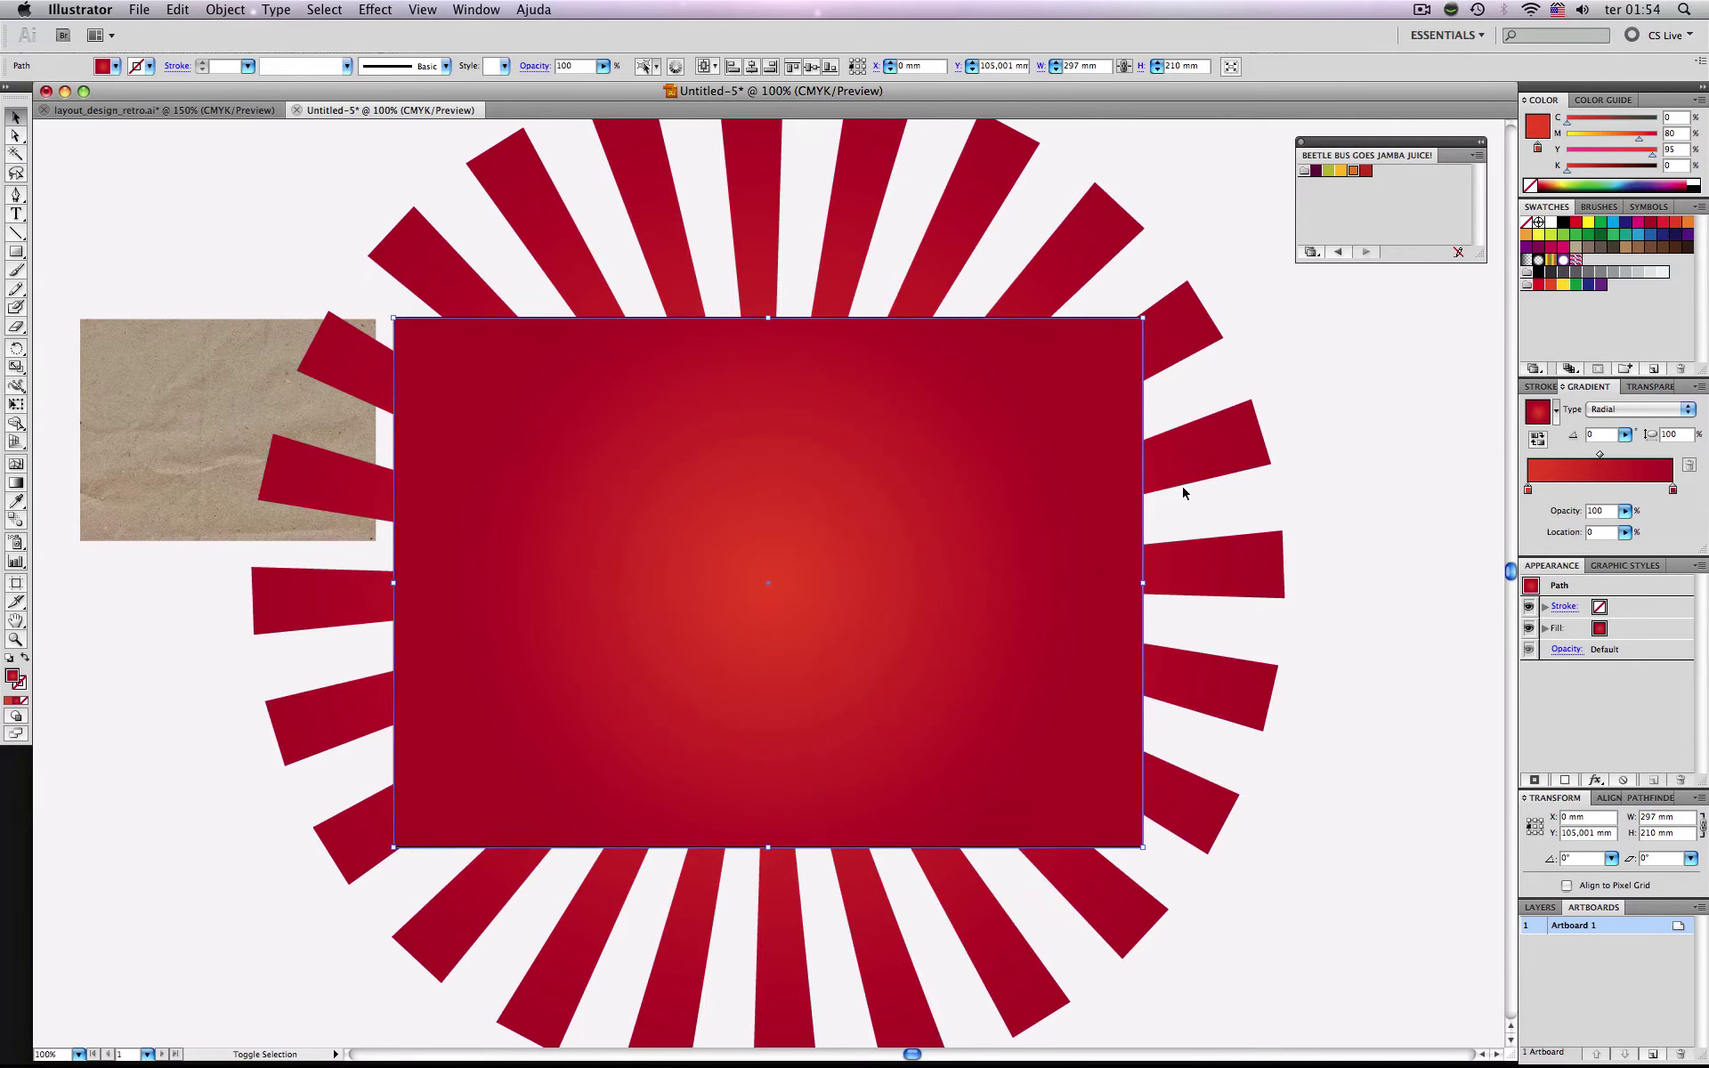
# Make a clipping mask from the new rectangle and the sunburst to crop the rays to the artboard.
pyautogui.keyDown('shift'); pyautogui.click(1237, 457); pyautogui.keyUp('shift')
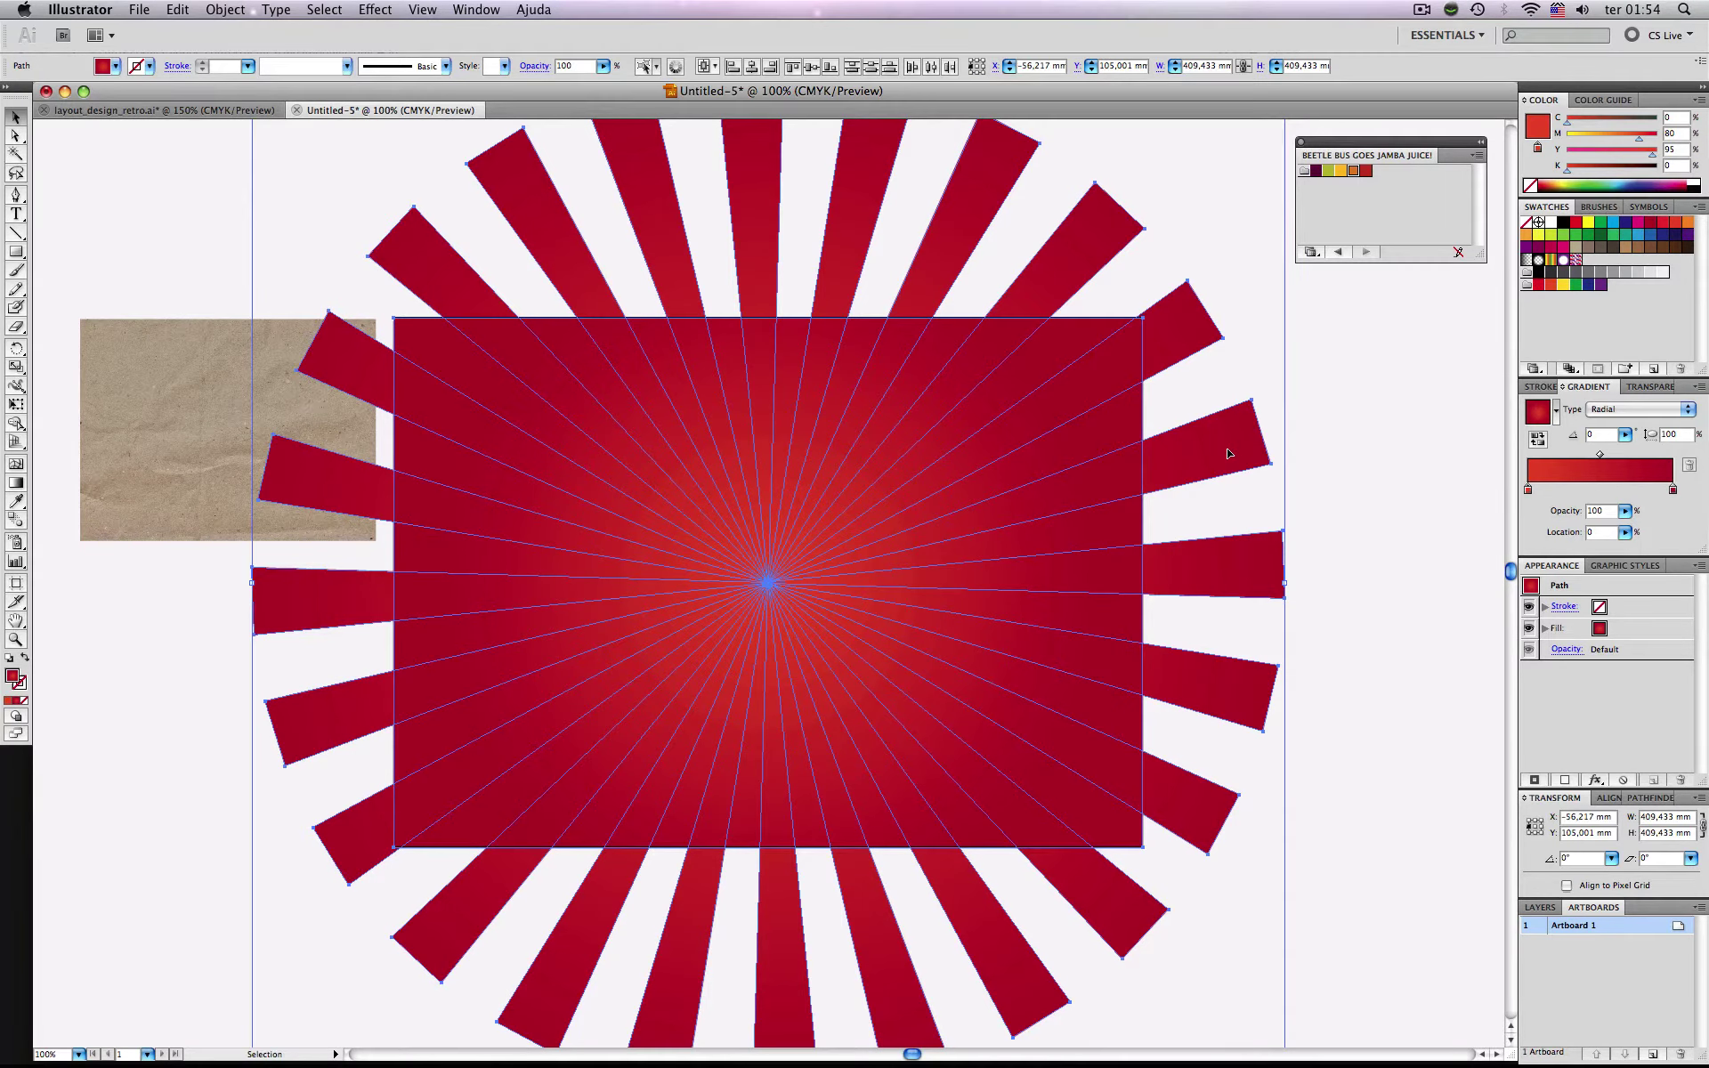
pyautogui.rightClick(1228, 454)
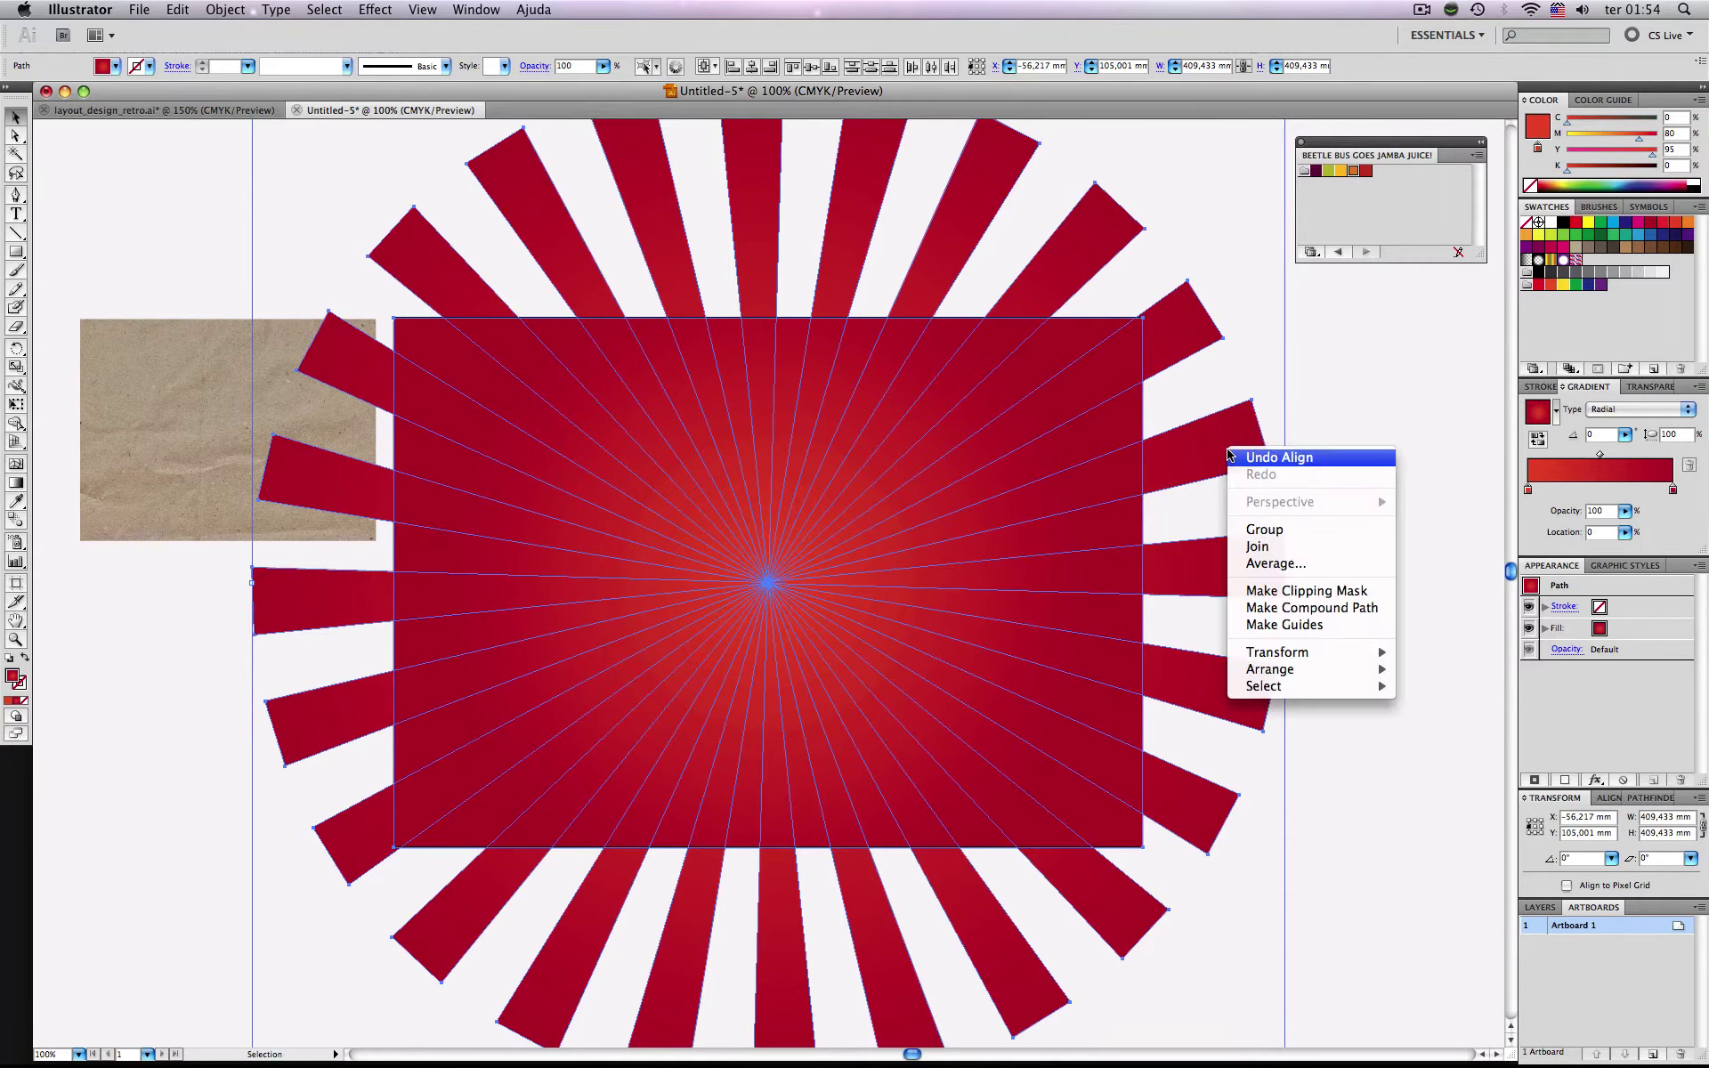
pyautogui.click(1290, 592)
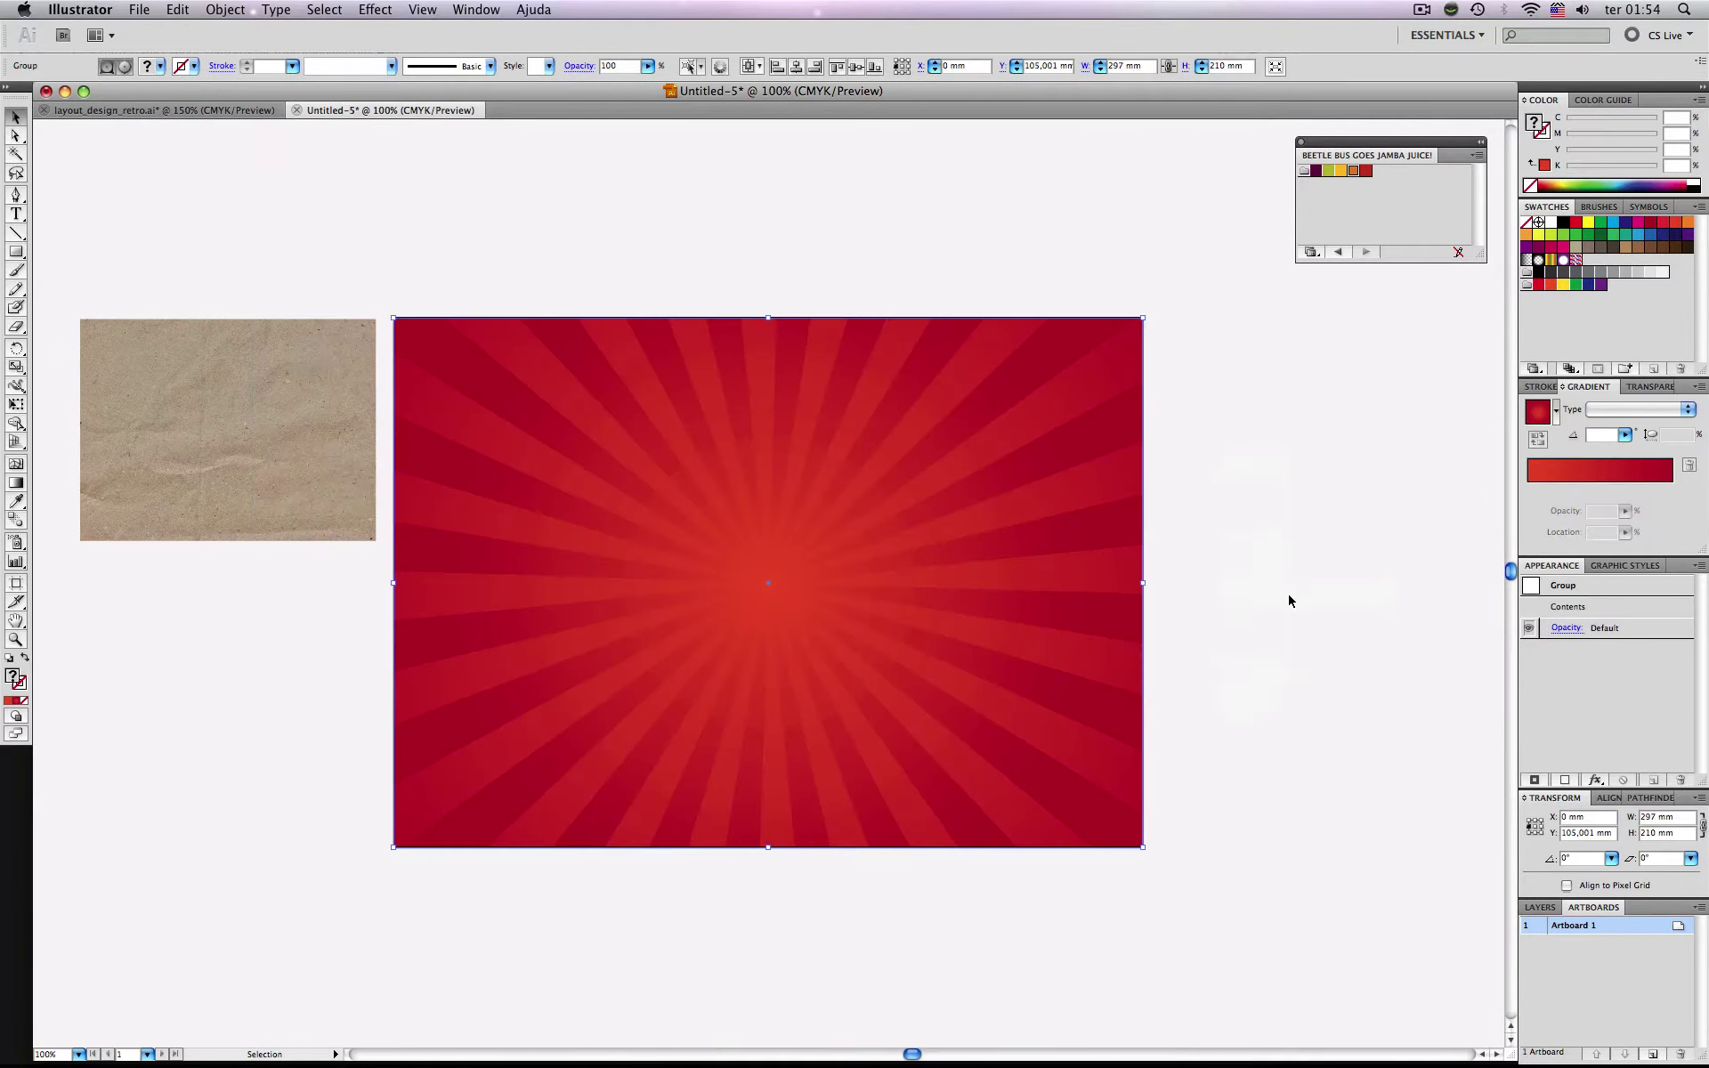
pyautogui.click(1234, 731)
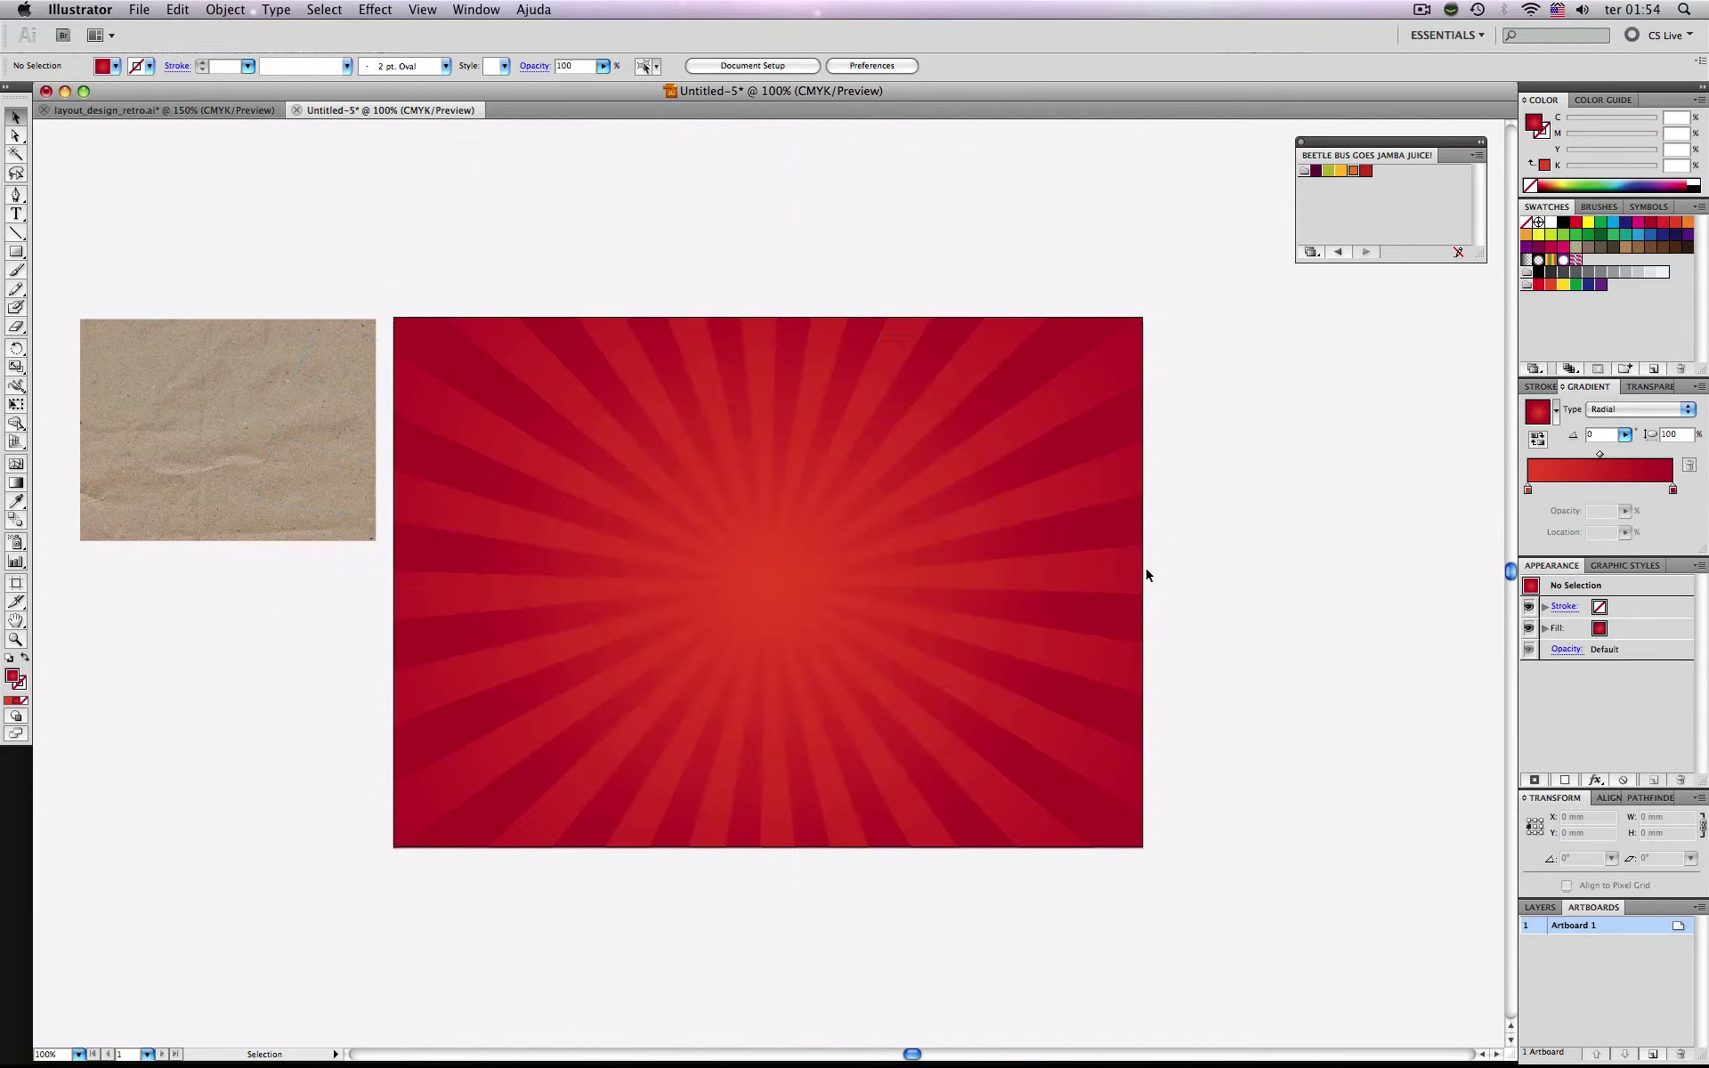
# Isolate the clipped sunburst, try moving its rays and filling them with solid dark red (C=15 M=100 Y=90 K=10), and undo both changes.
pyautogui.doubleClick(1104, 572)
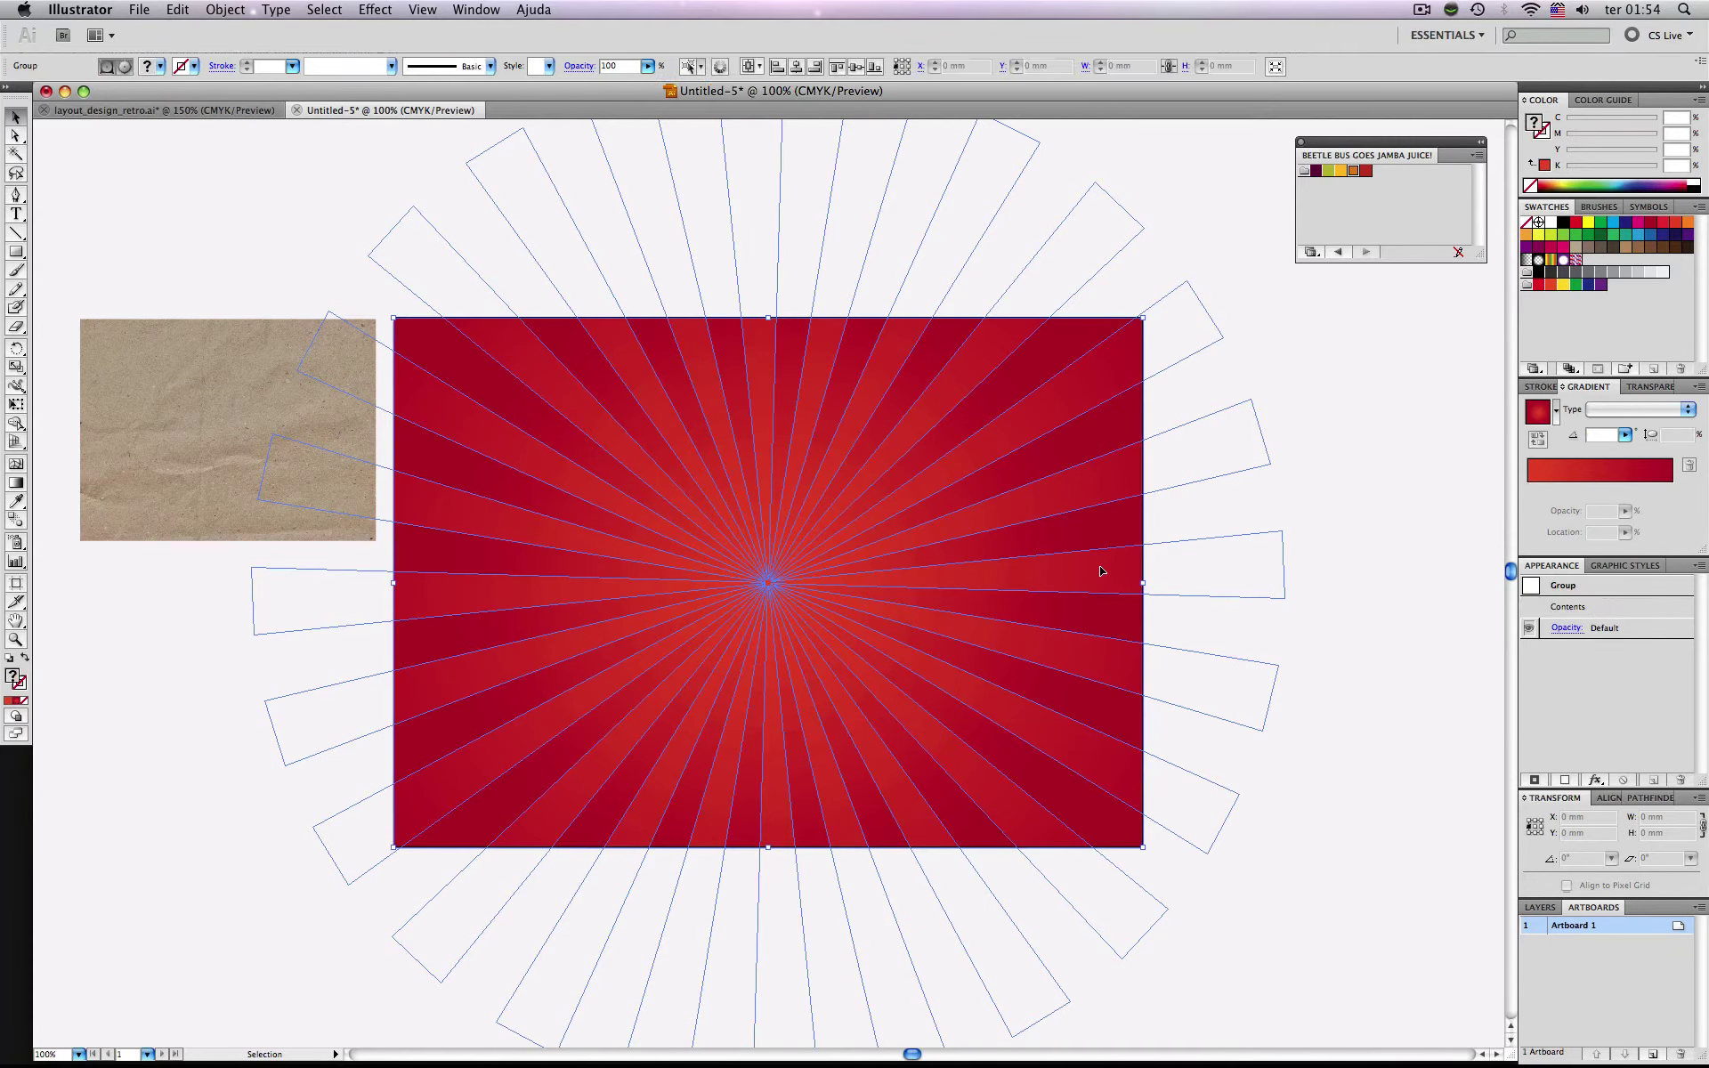
pyautogui.click(688, 343)
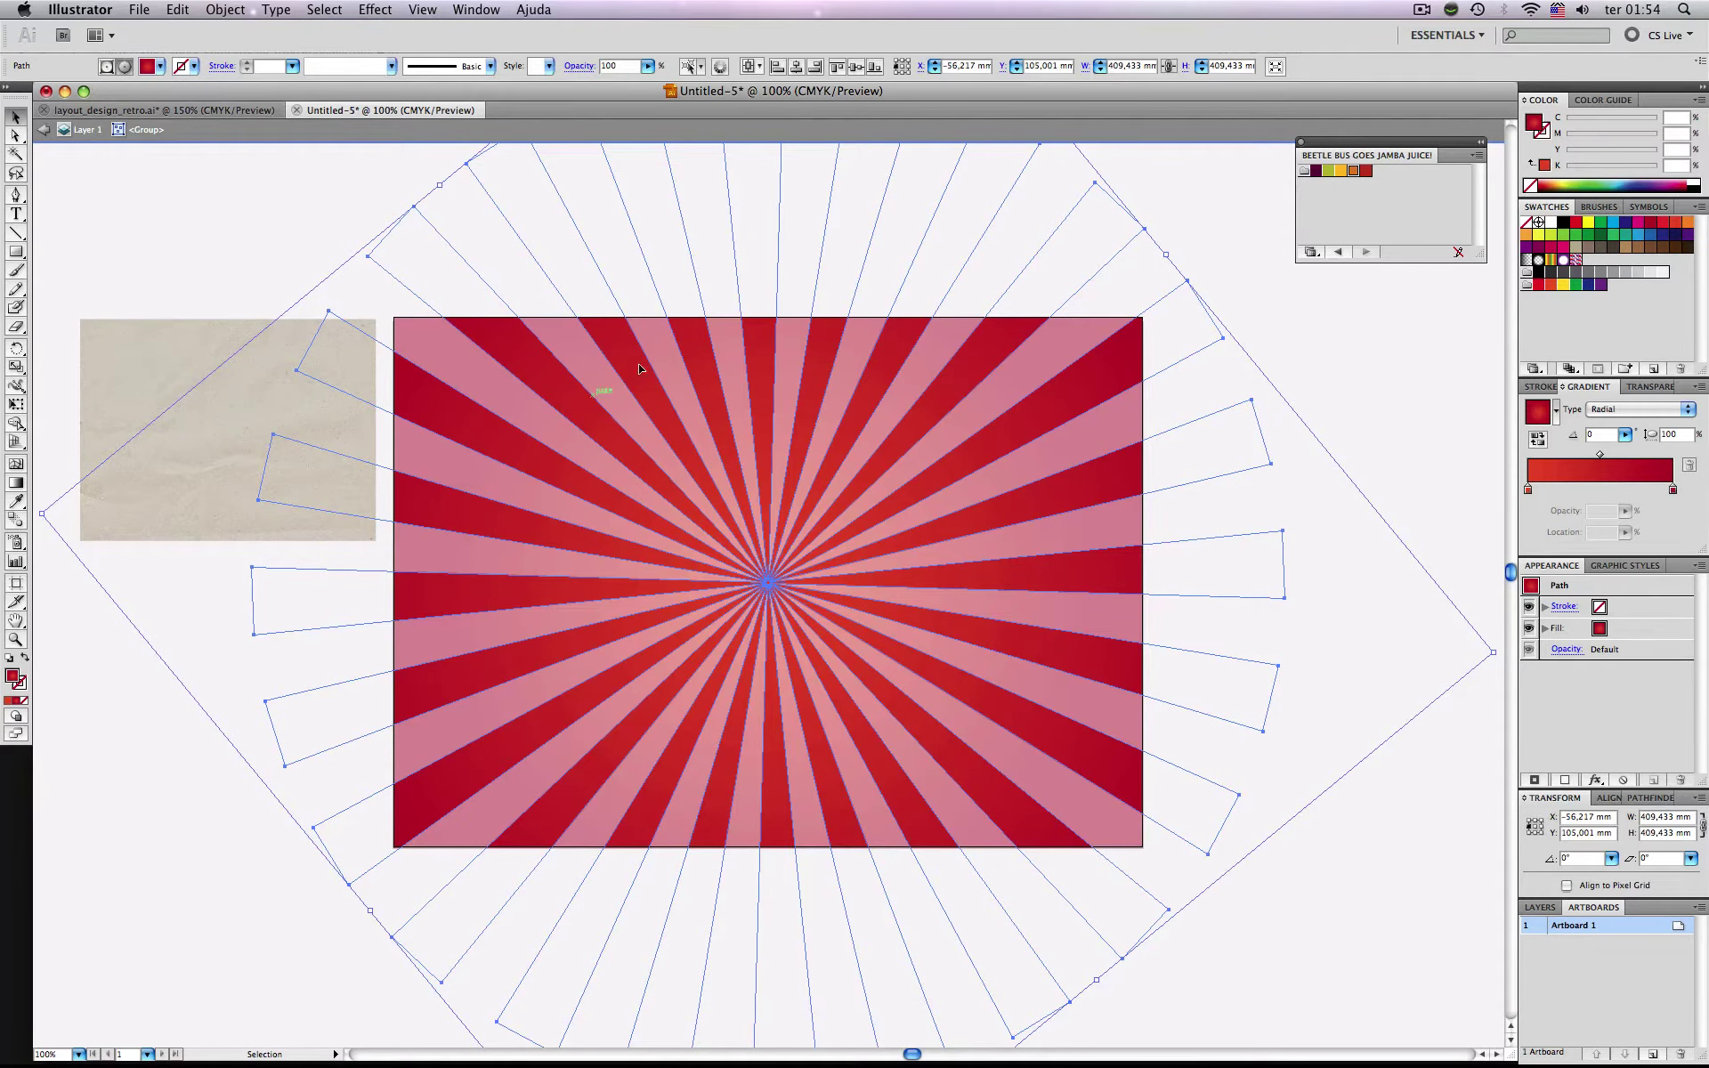
pyautogui.moveTo(629, 349); pyautogui.dragTo(704, 445)
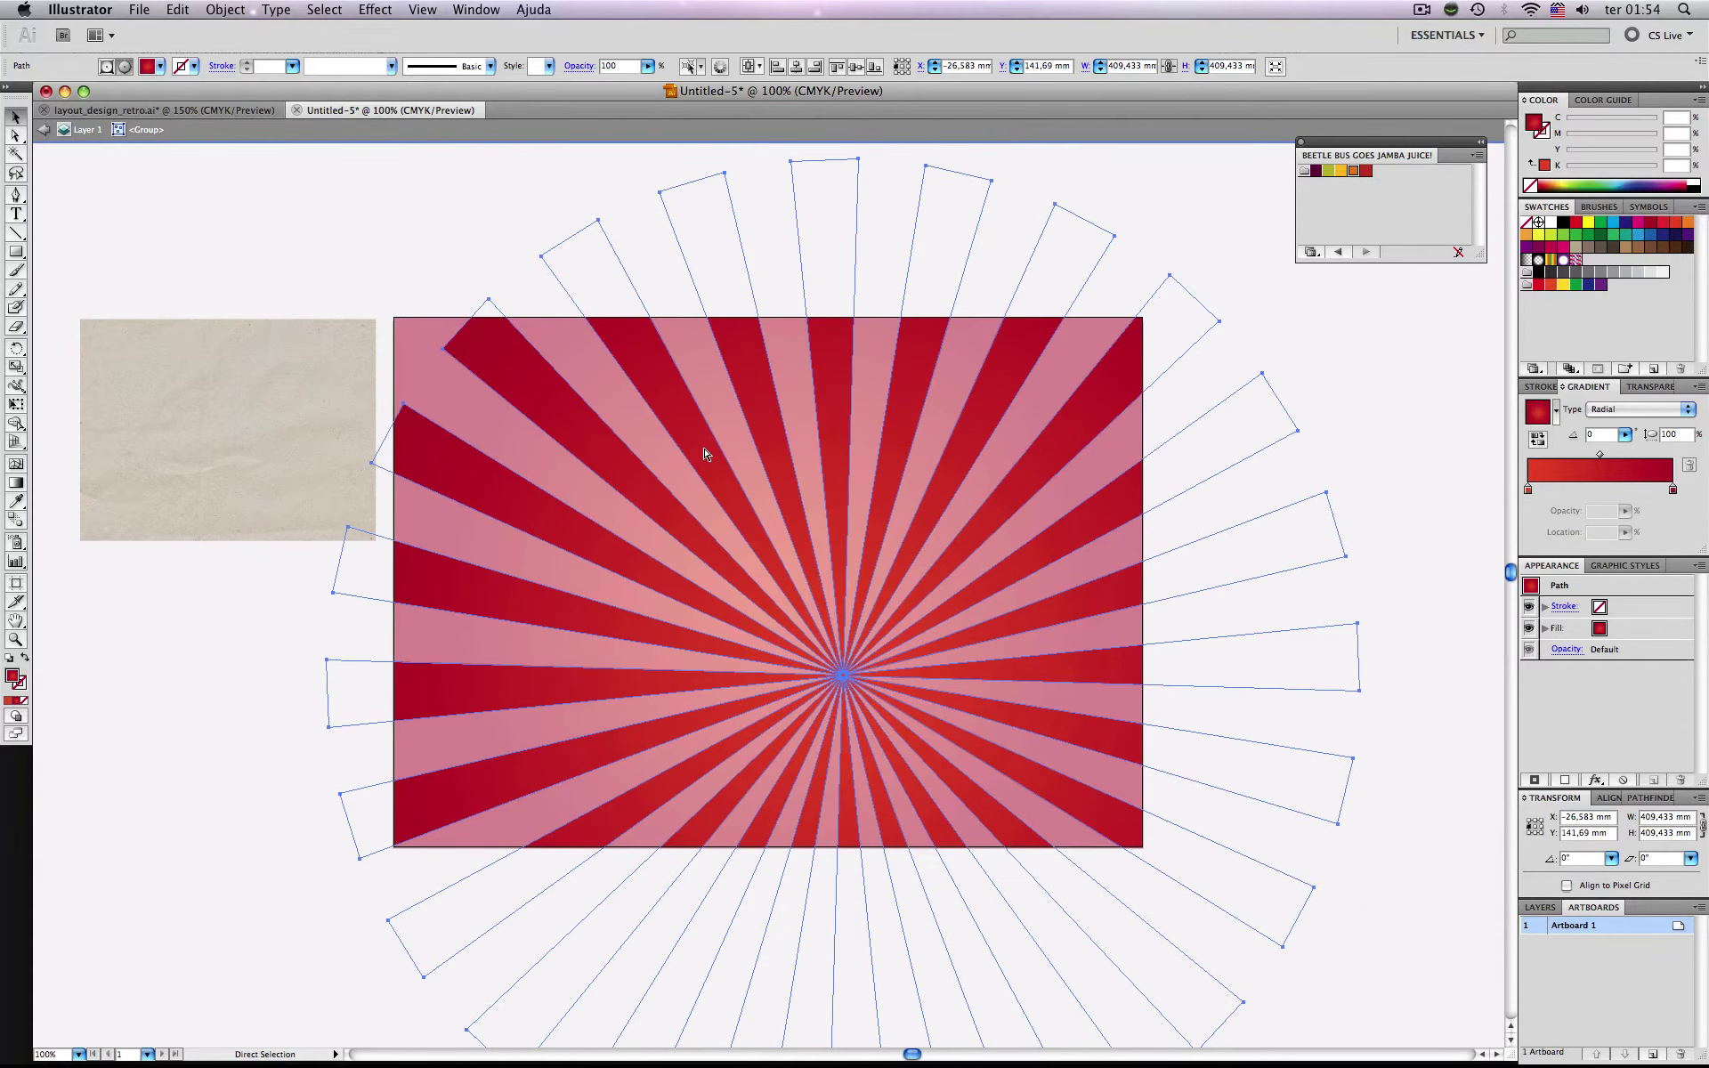
pyautogui.press('super+z')
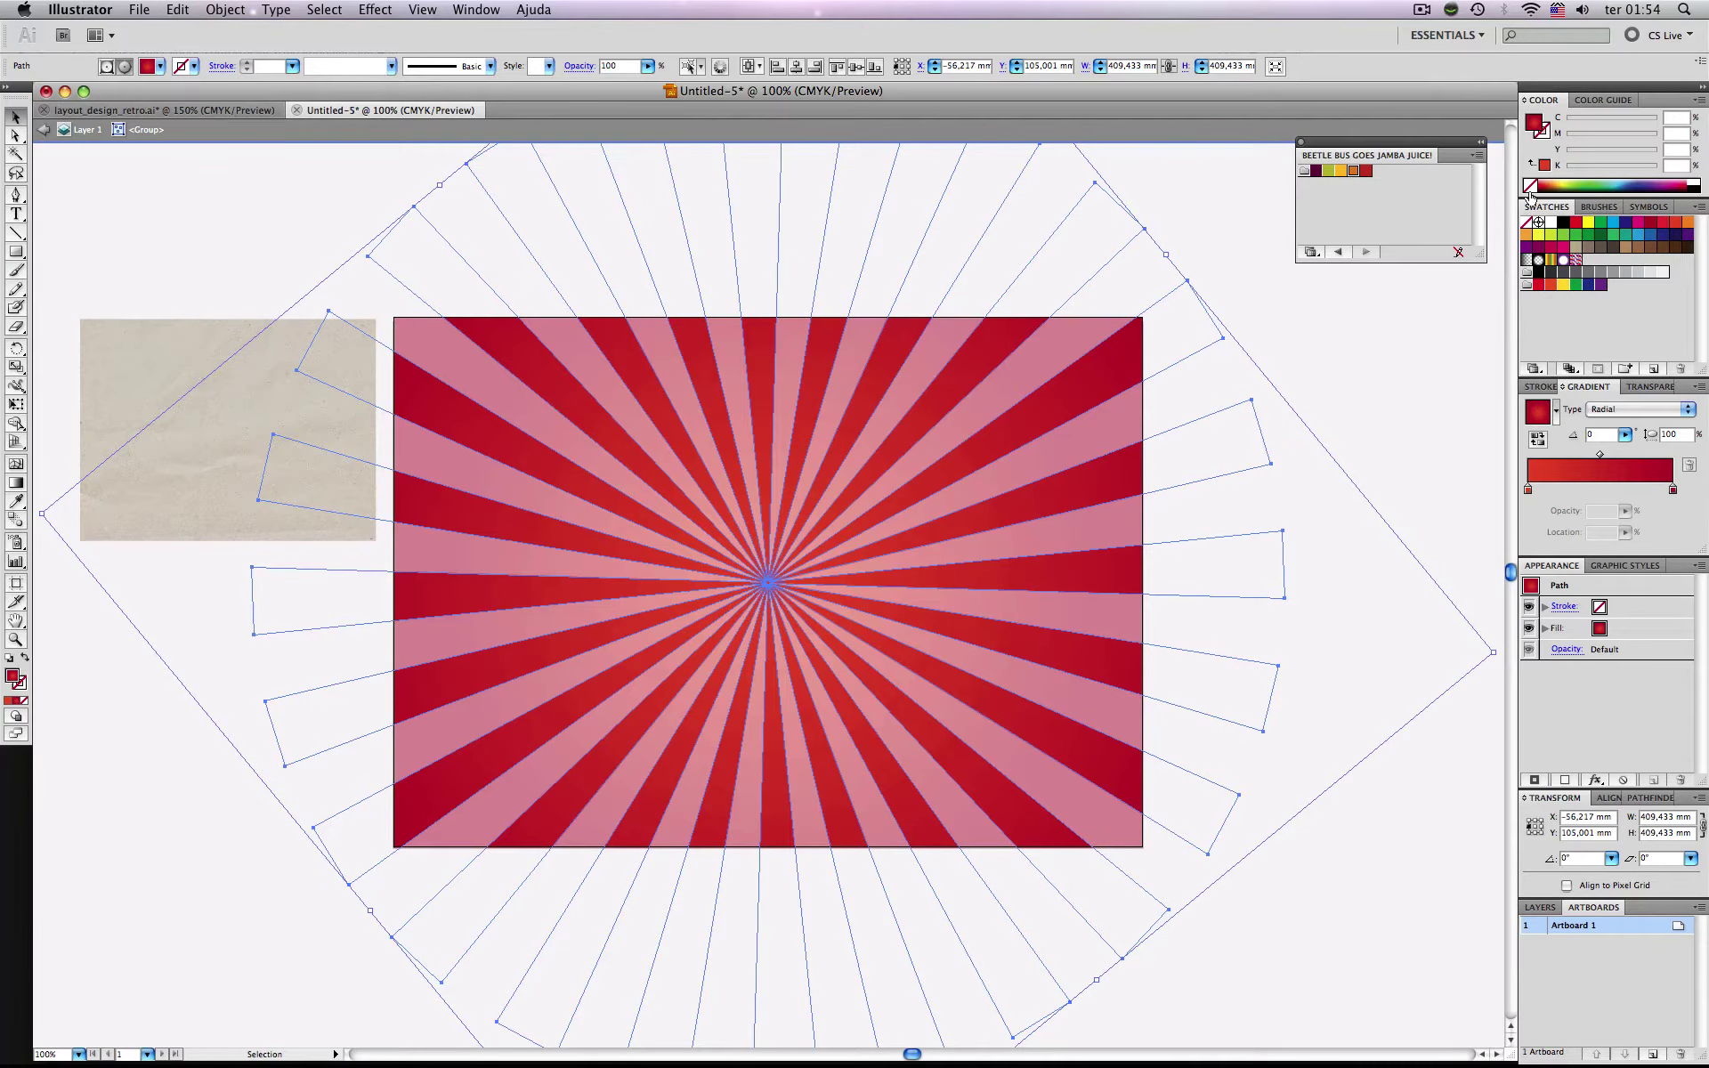
pyautogui.click(1650, 224)
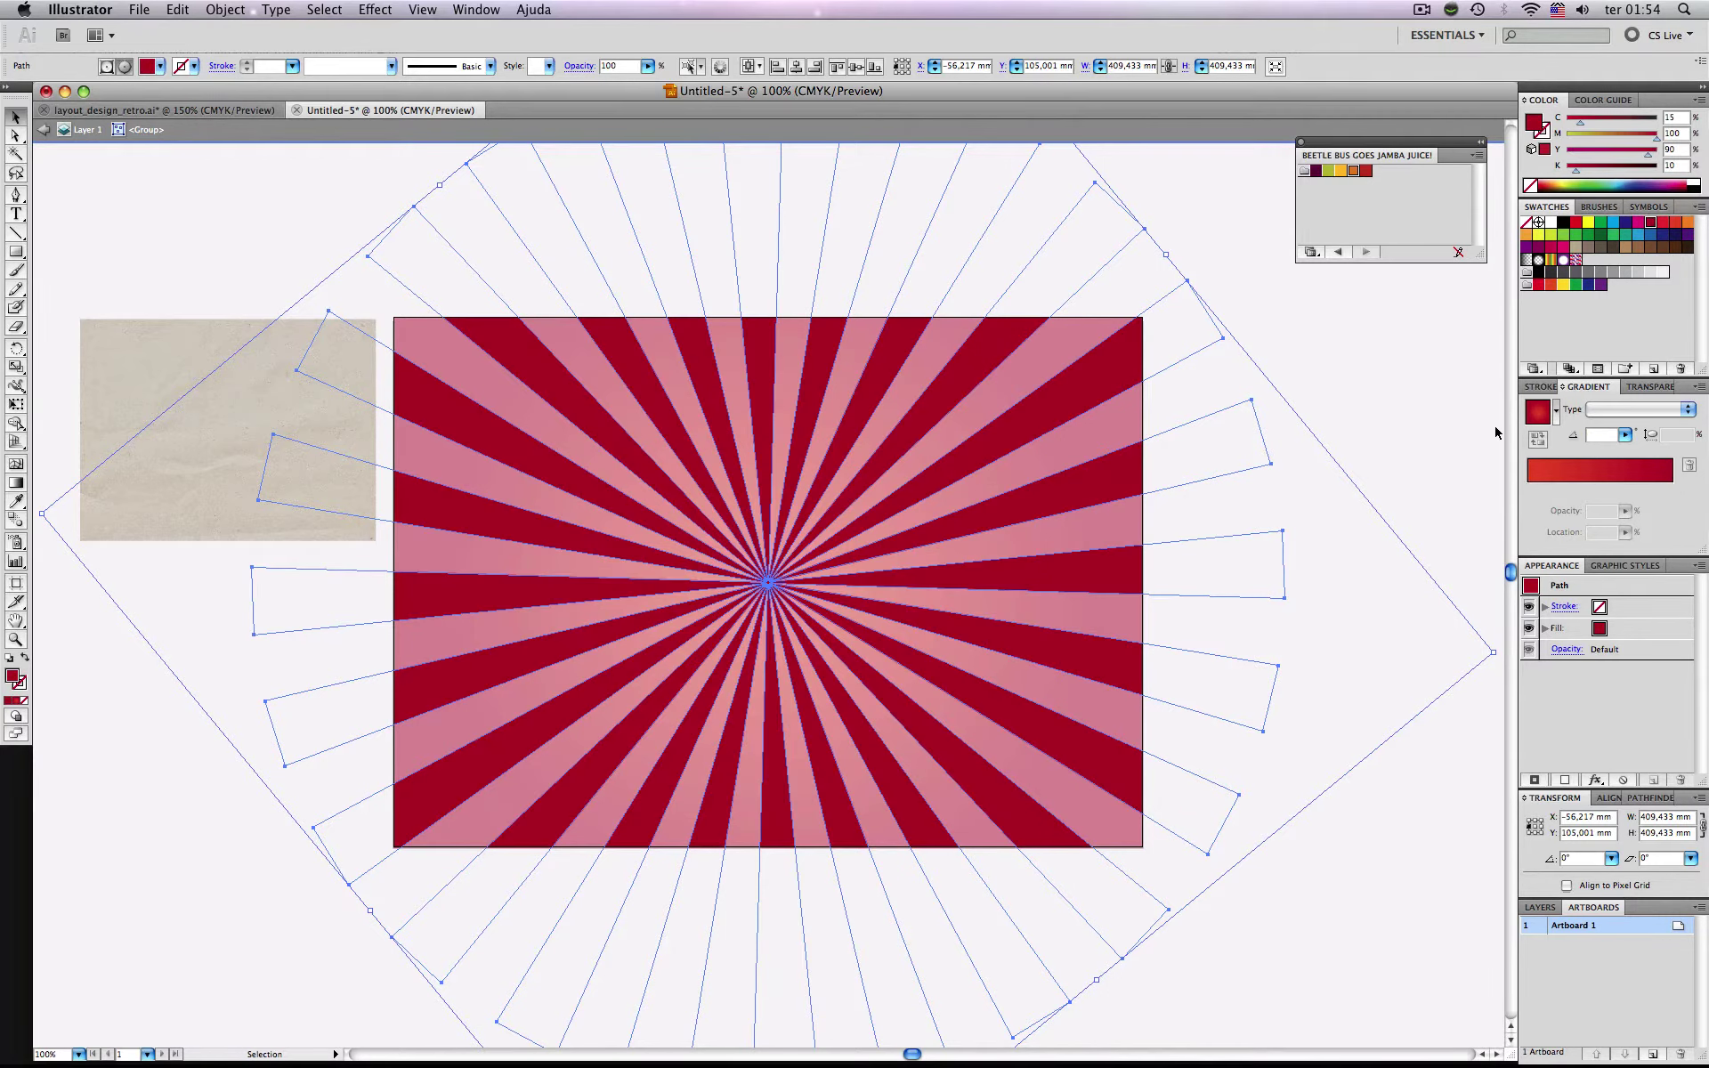
pyautogui.press('super+z')
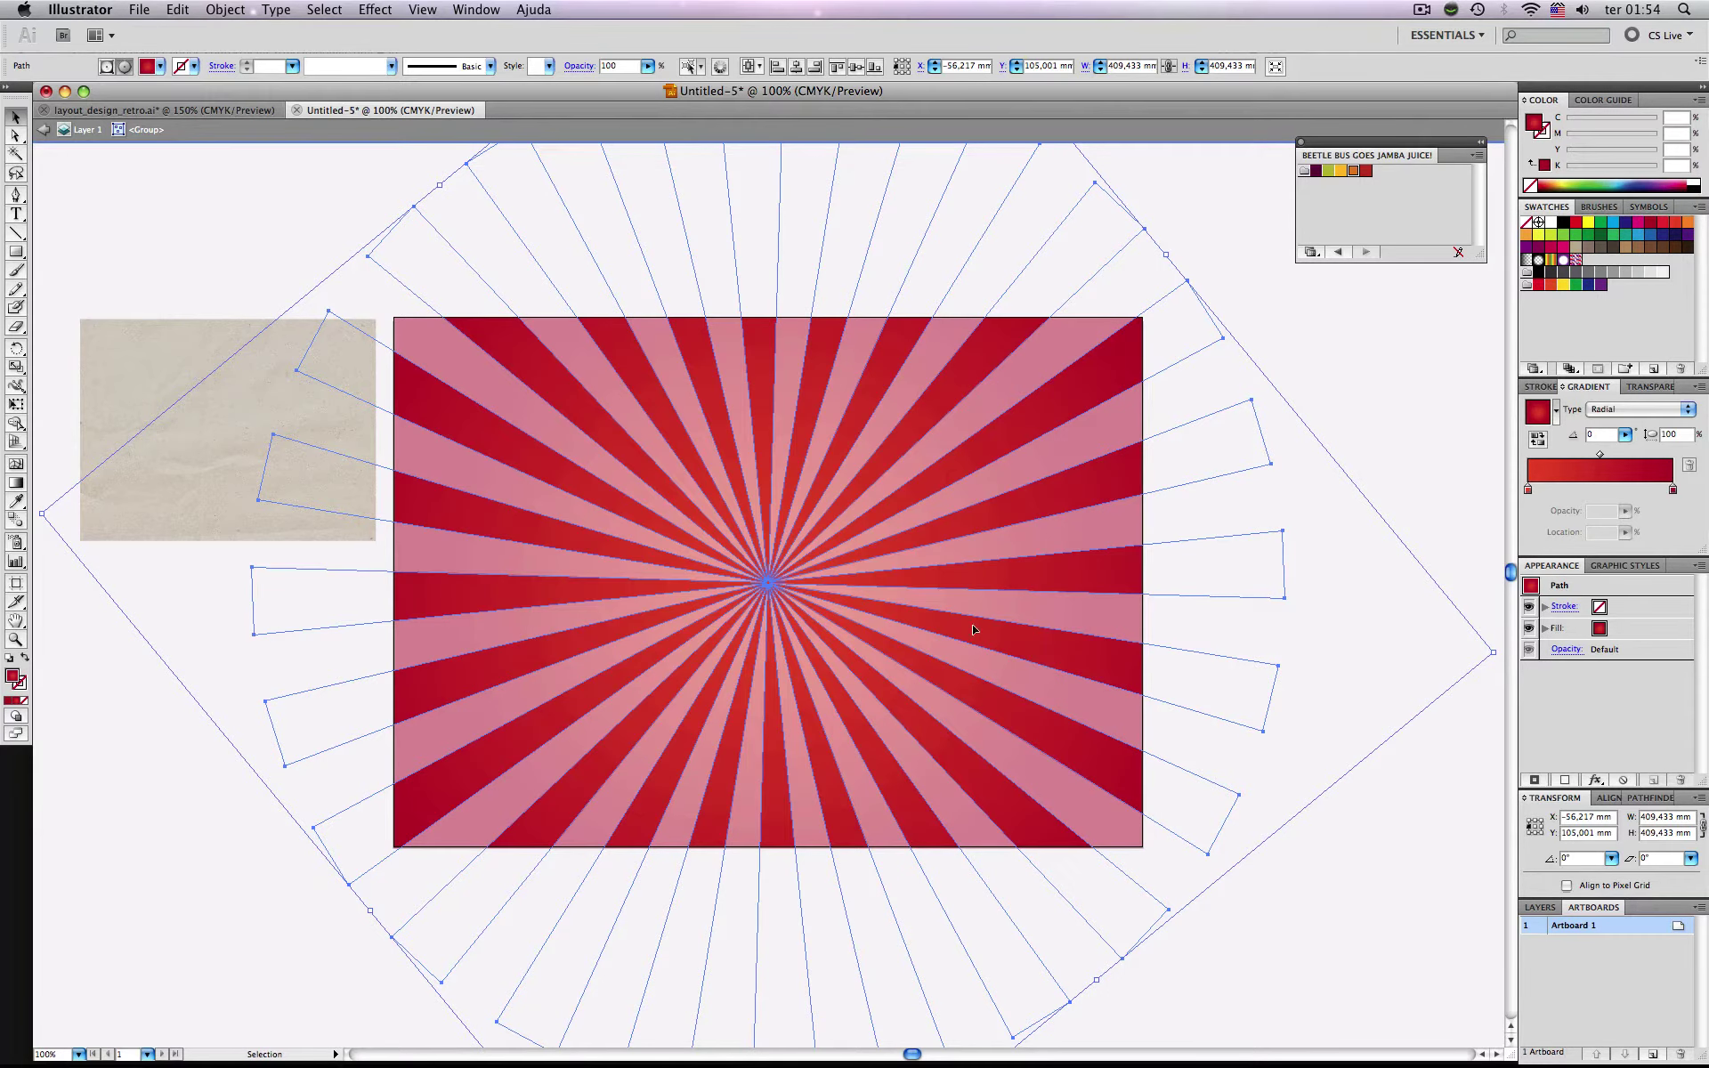
# Exit isolation mode and lock the background rectangle and the clipped sunburst.
pyautogui.click(42, 133)
pyautogui.click(42, 133)
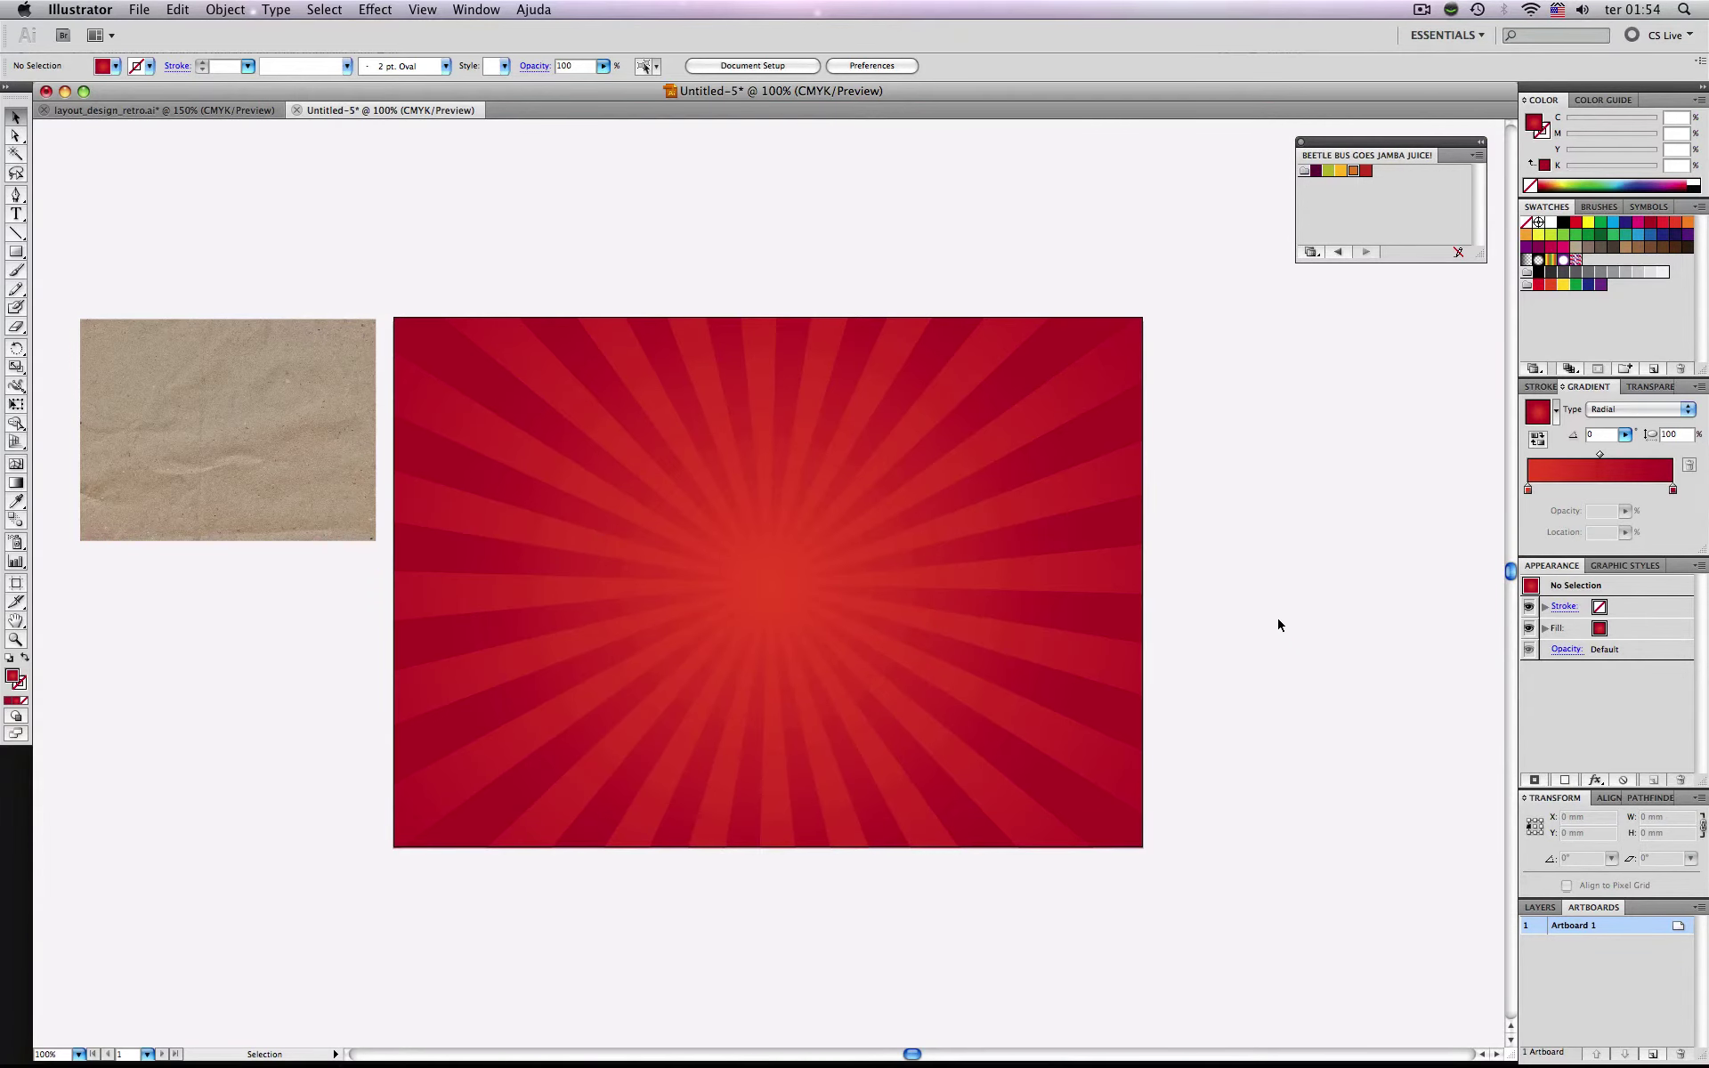
pyautogui.moveTo(1231, 839); pyautogui.dragTo(665, 393)
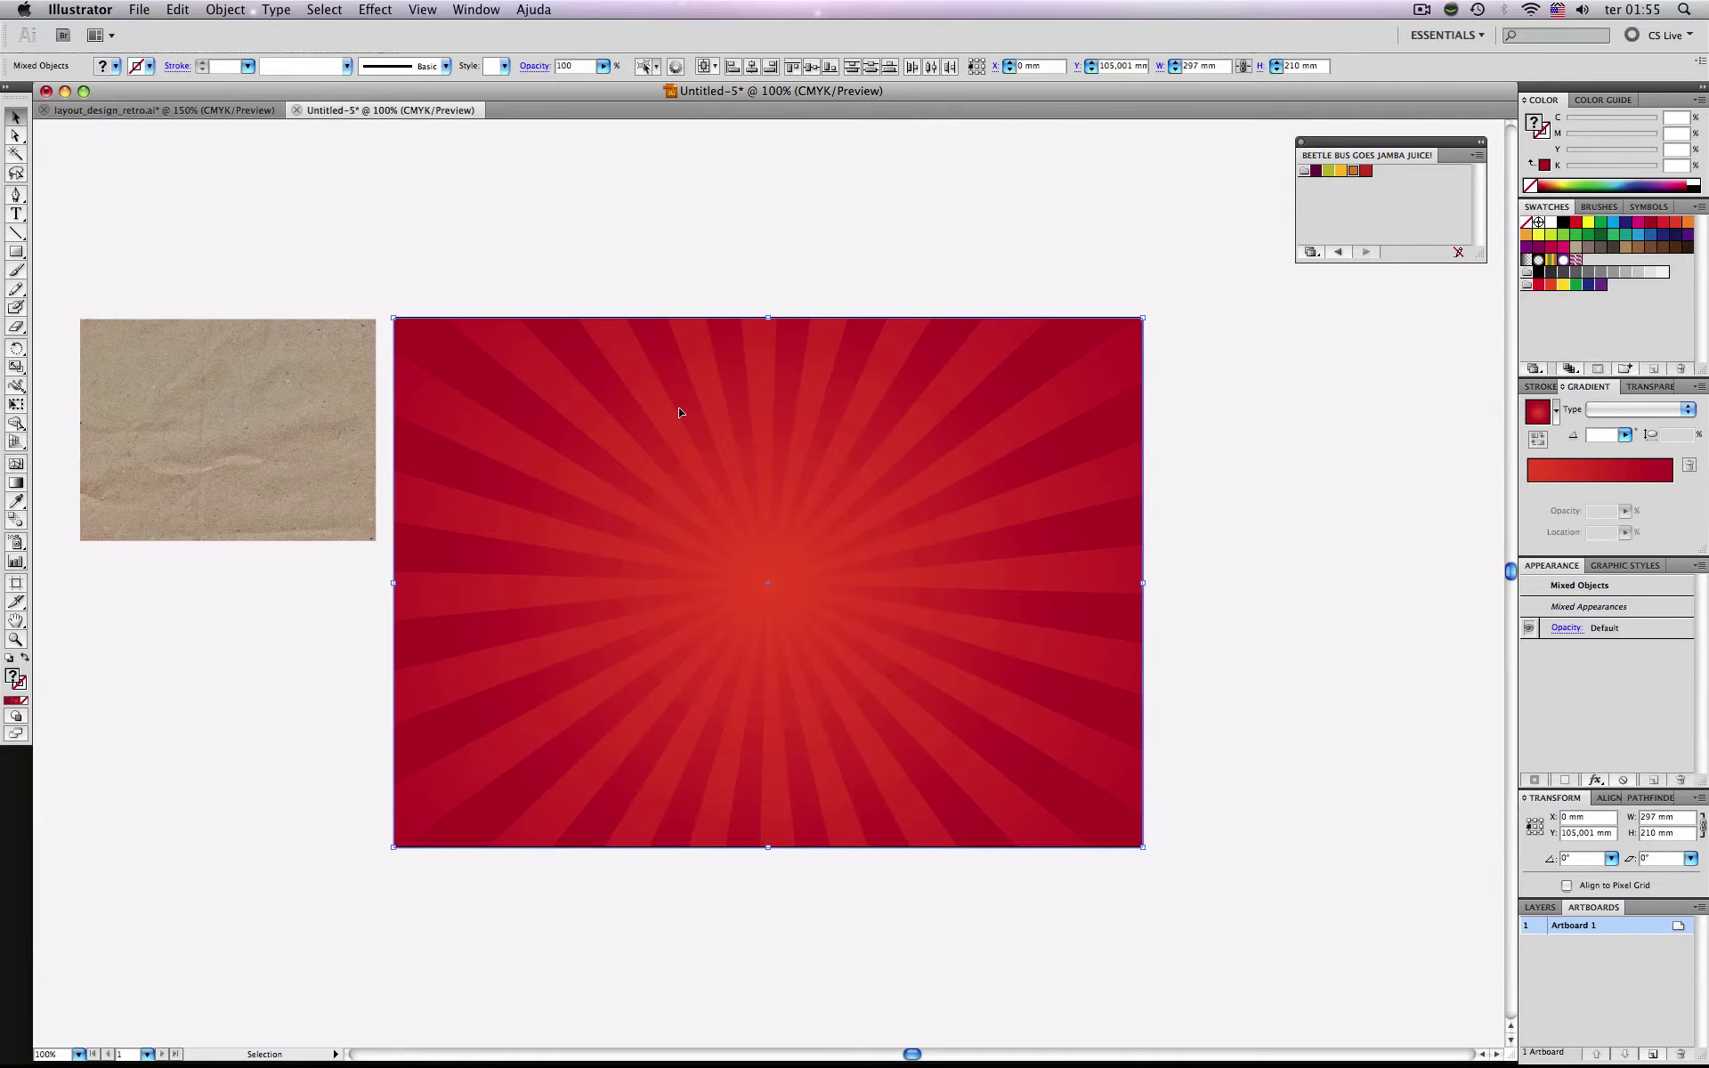
pyautogui.press('super+2')
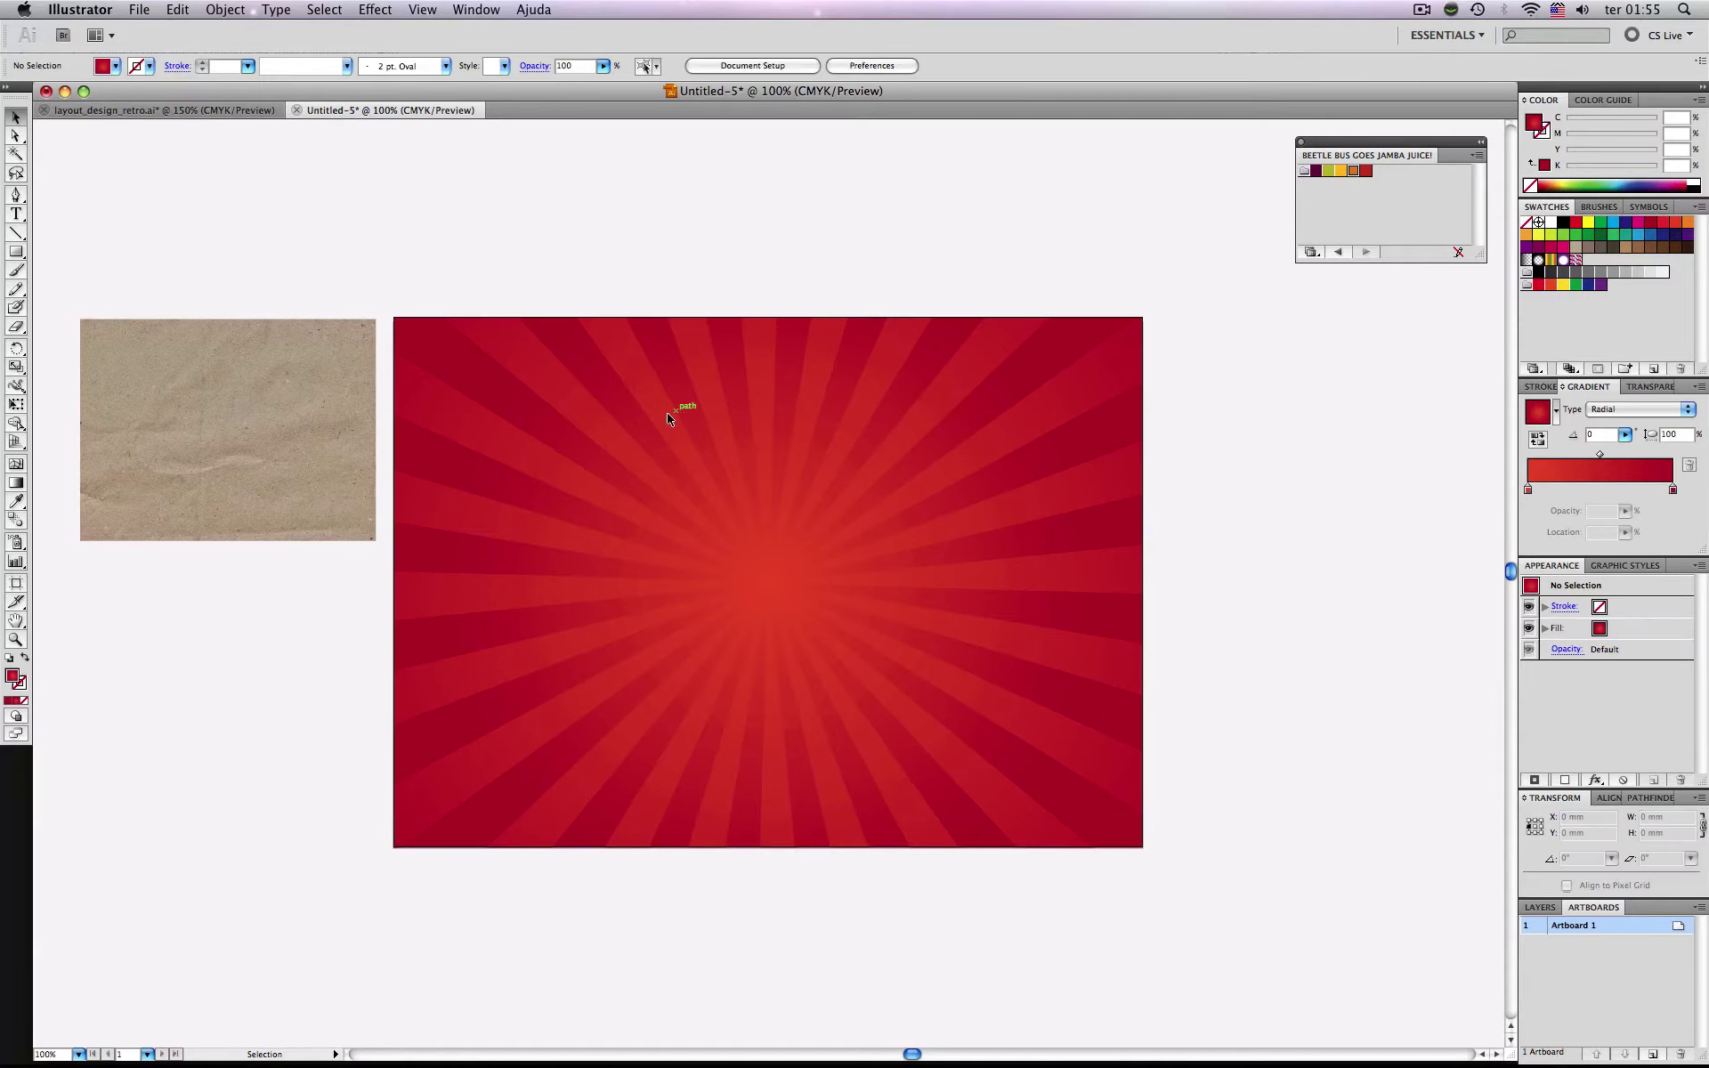
# Add the point text "Design Retro" over the sunburst and set its font to Creampuff.
pyautogui.click(15, 214)
pyautogui.click(657, 537)
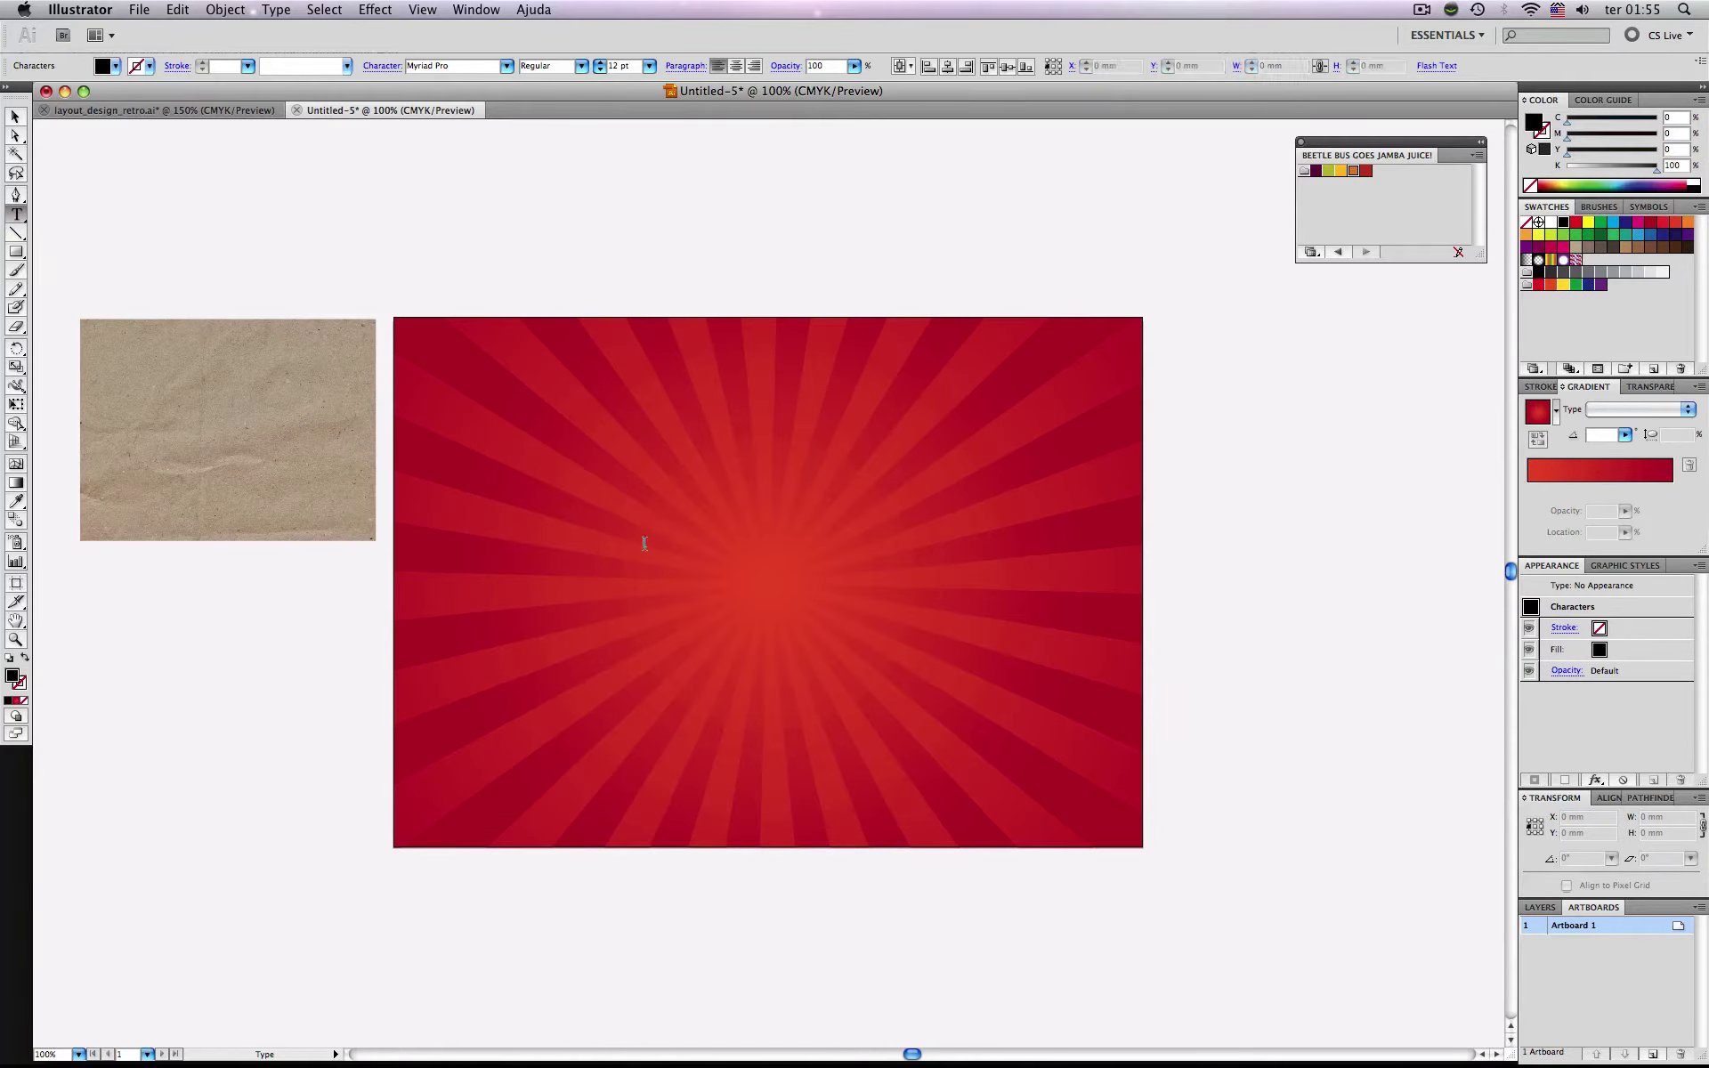
pyautogui.write('Design Retro')
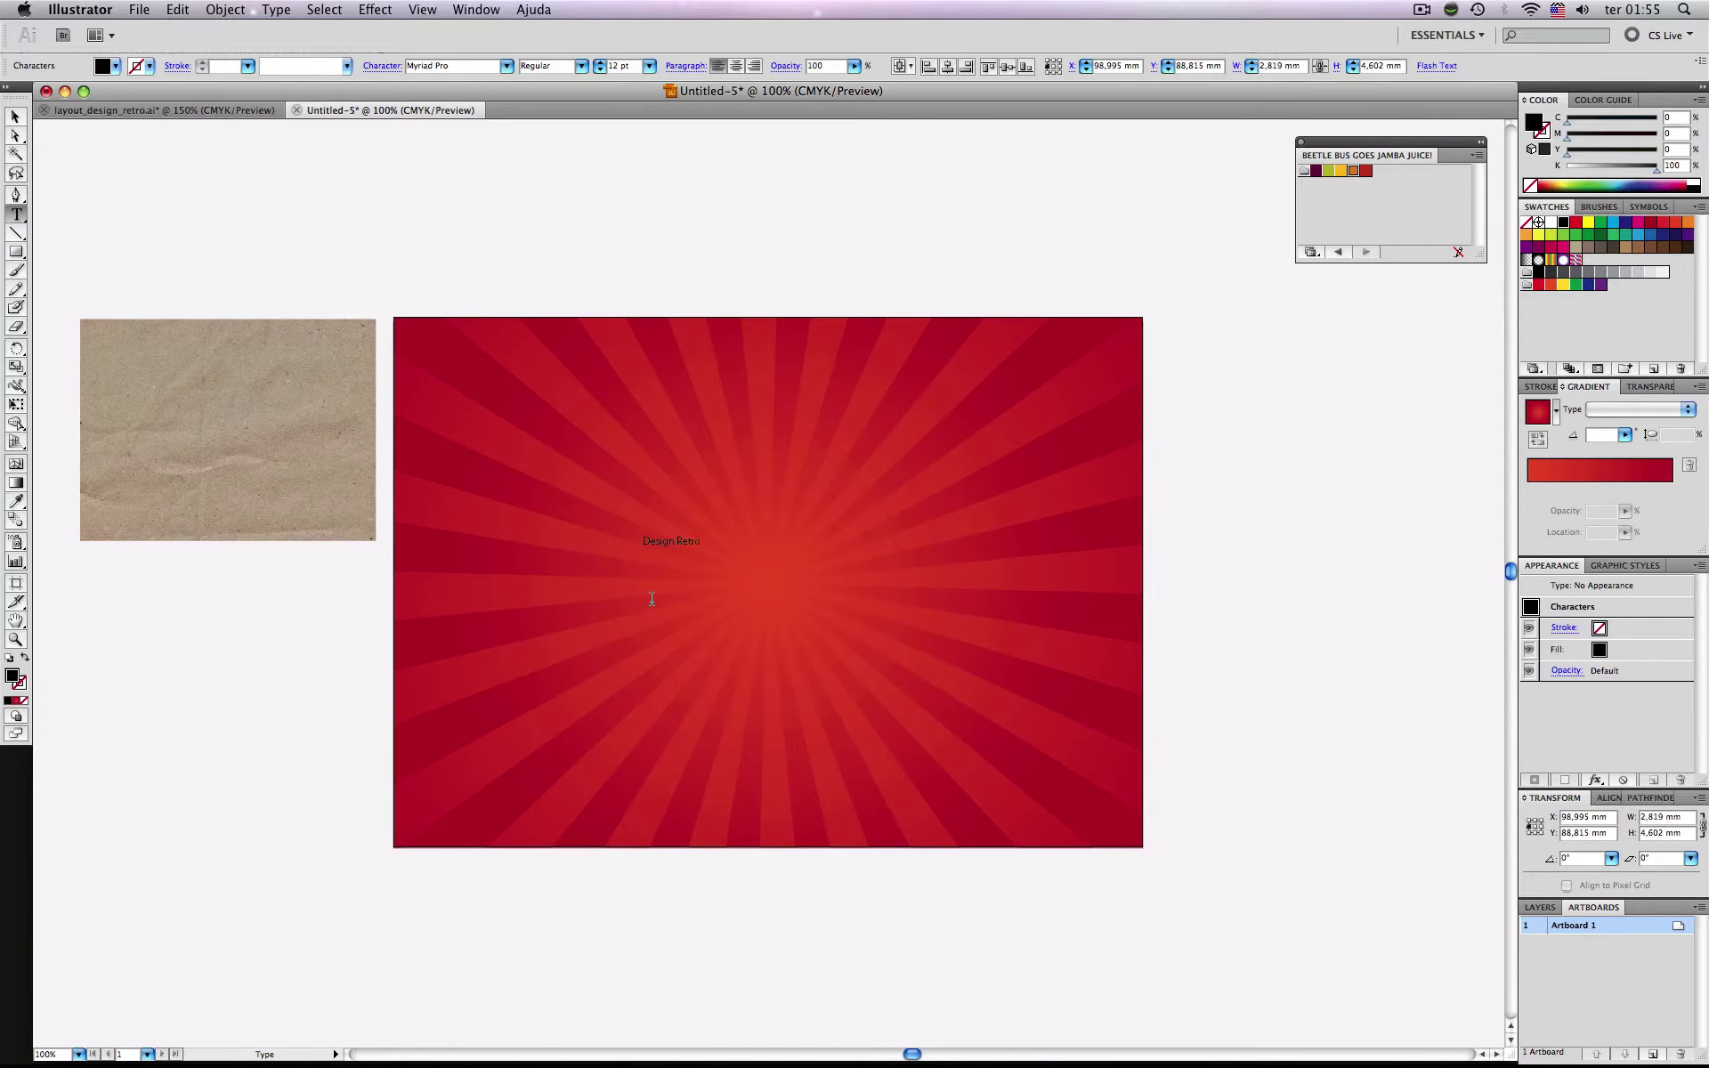
pyautogui.click(15, 116)
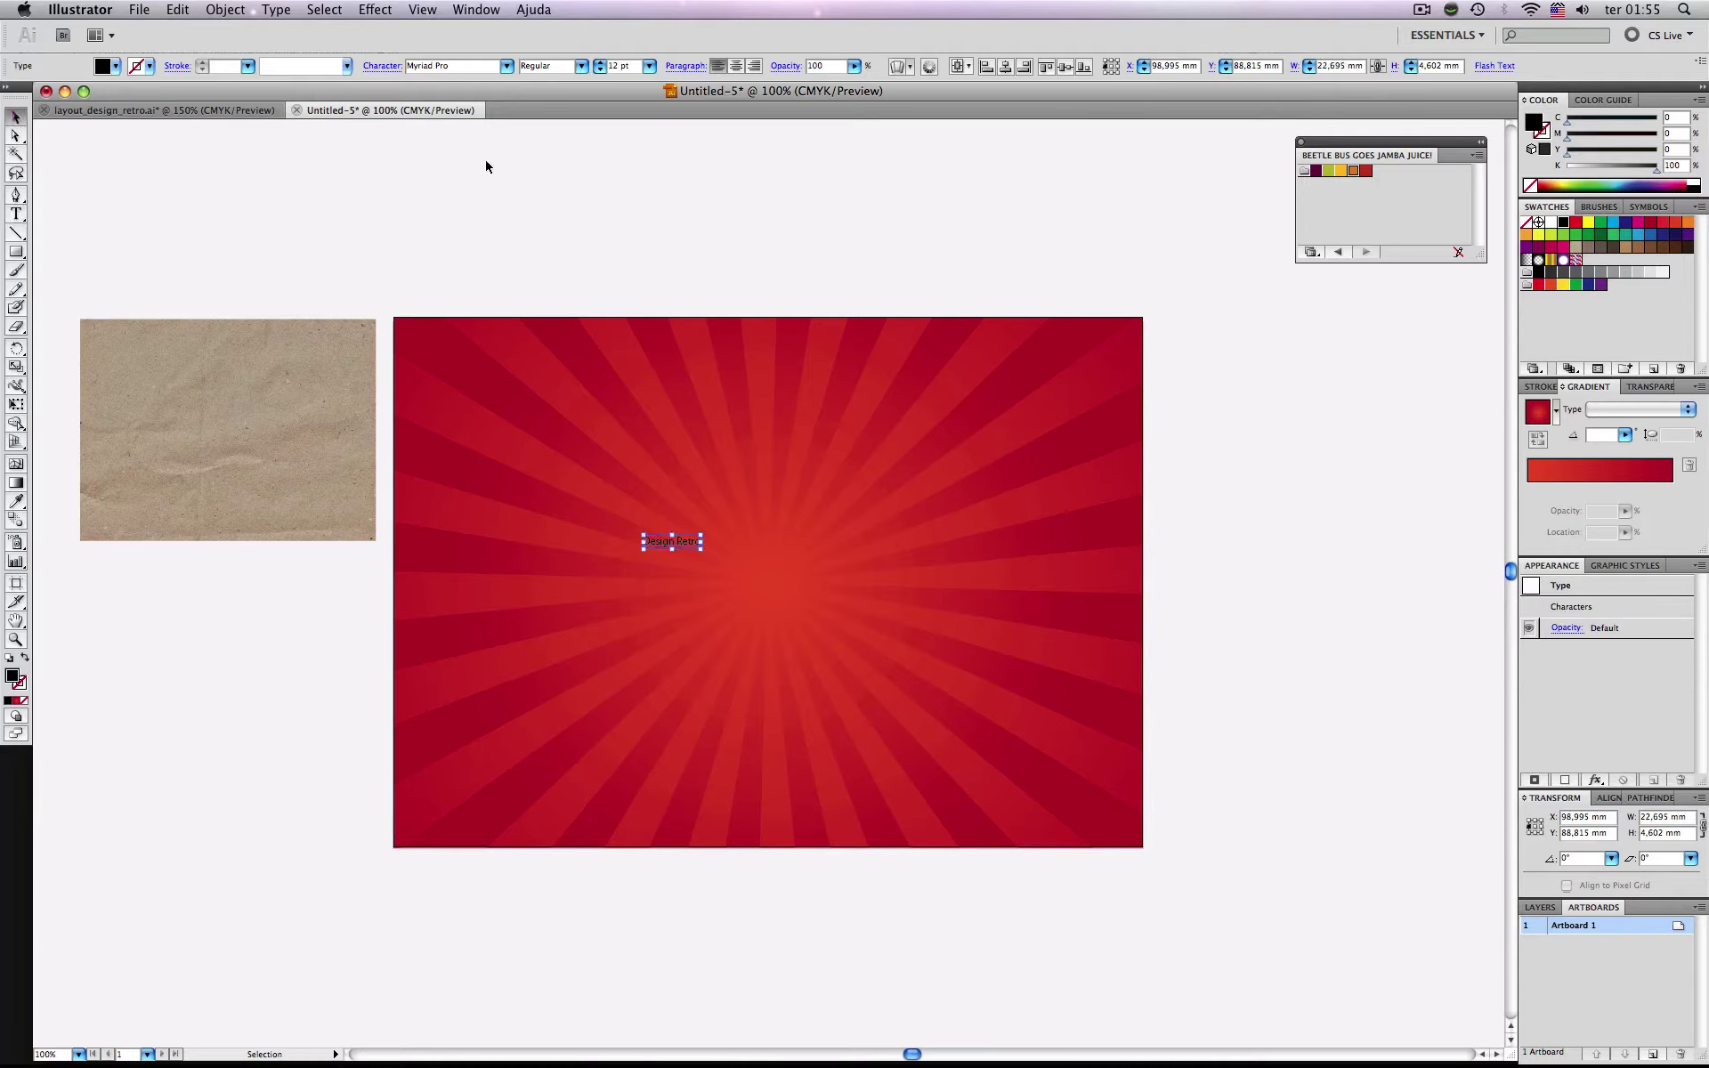
pyautogui.moveTo(467, 71); pyautogui.dragTo(353, 67)
pyautogui.write('Creampuff')
pyautogui.press('Return')
# Enlarge the "Design Retro" text to about 247 × 39 mm and centre it vertically and horizontally on the artboard.
pyautogui.moveTo(712, 549); pyautogui.dragTo(1120, 735)
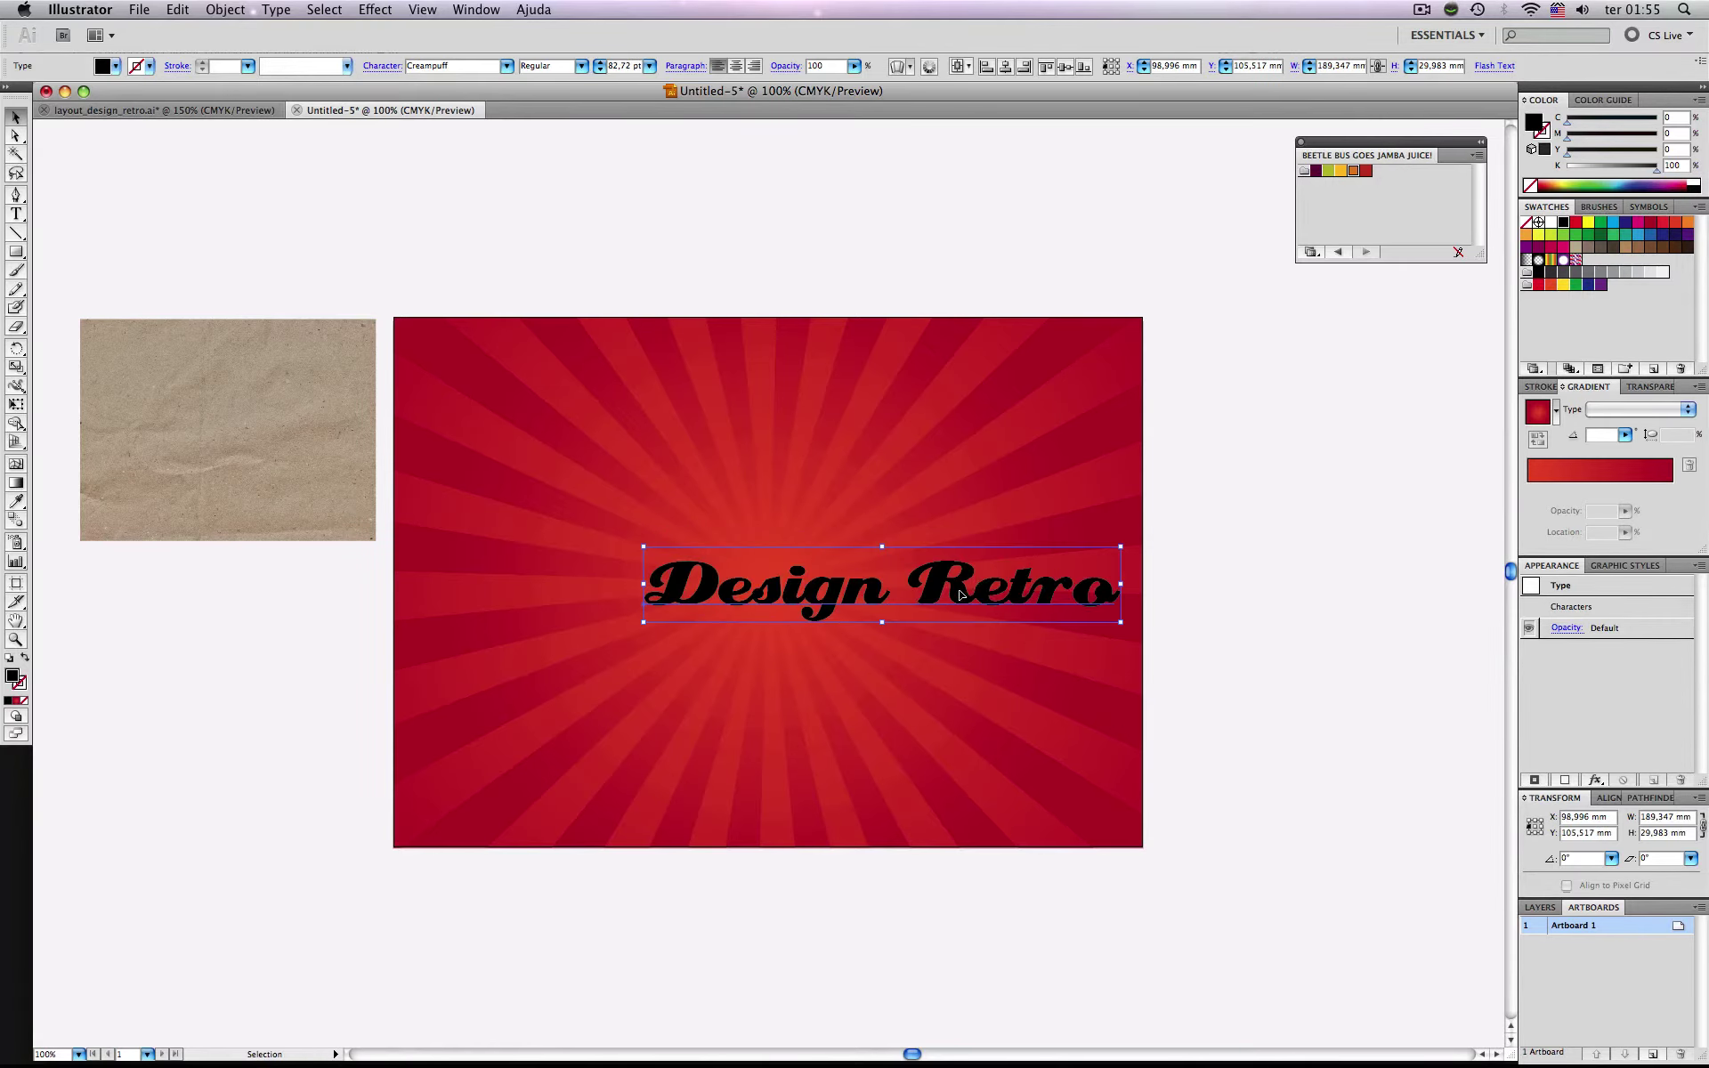
pyautogui.moveTo(960, 595); pyautogui.dragTo(871, 587)
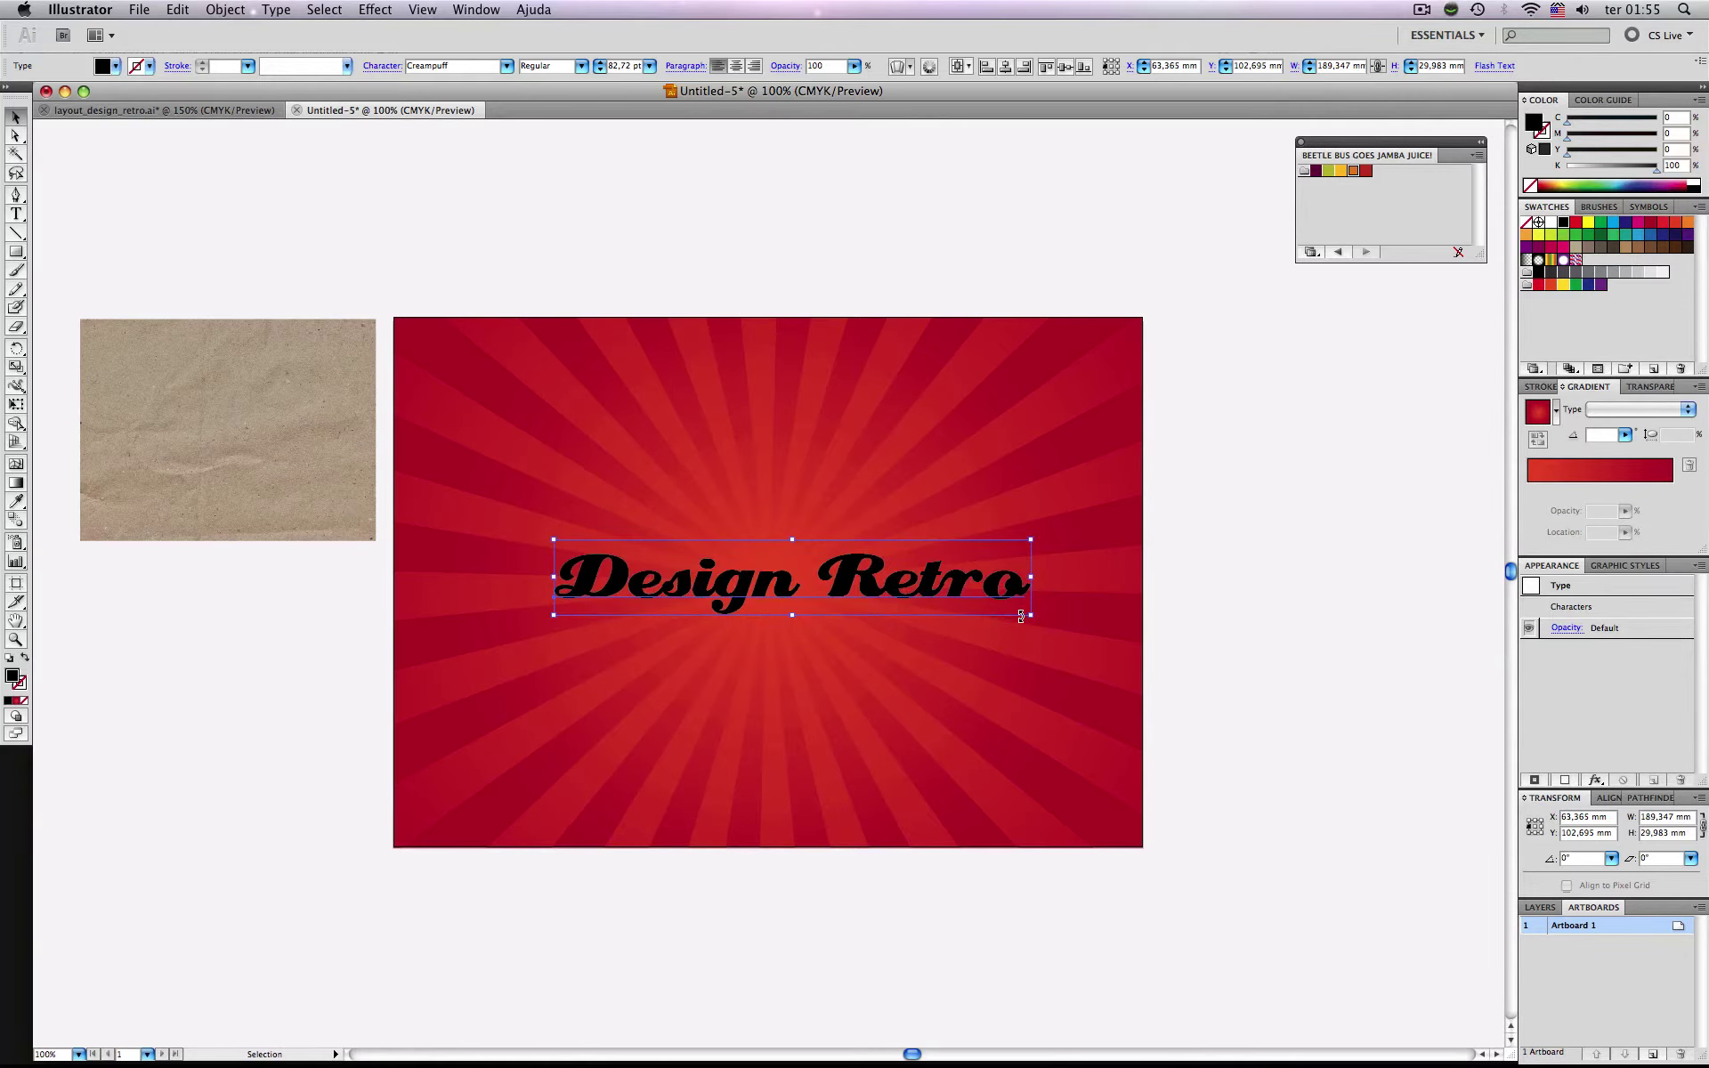
pyautogui.moveTo(1021, 616); pyautogui.dragTo(1103, 629)
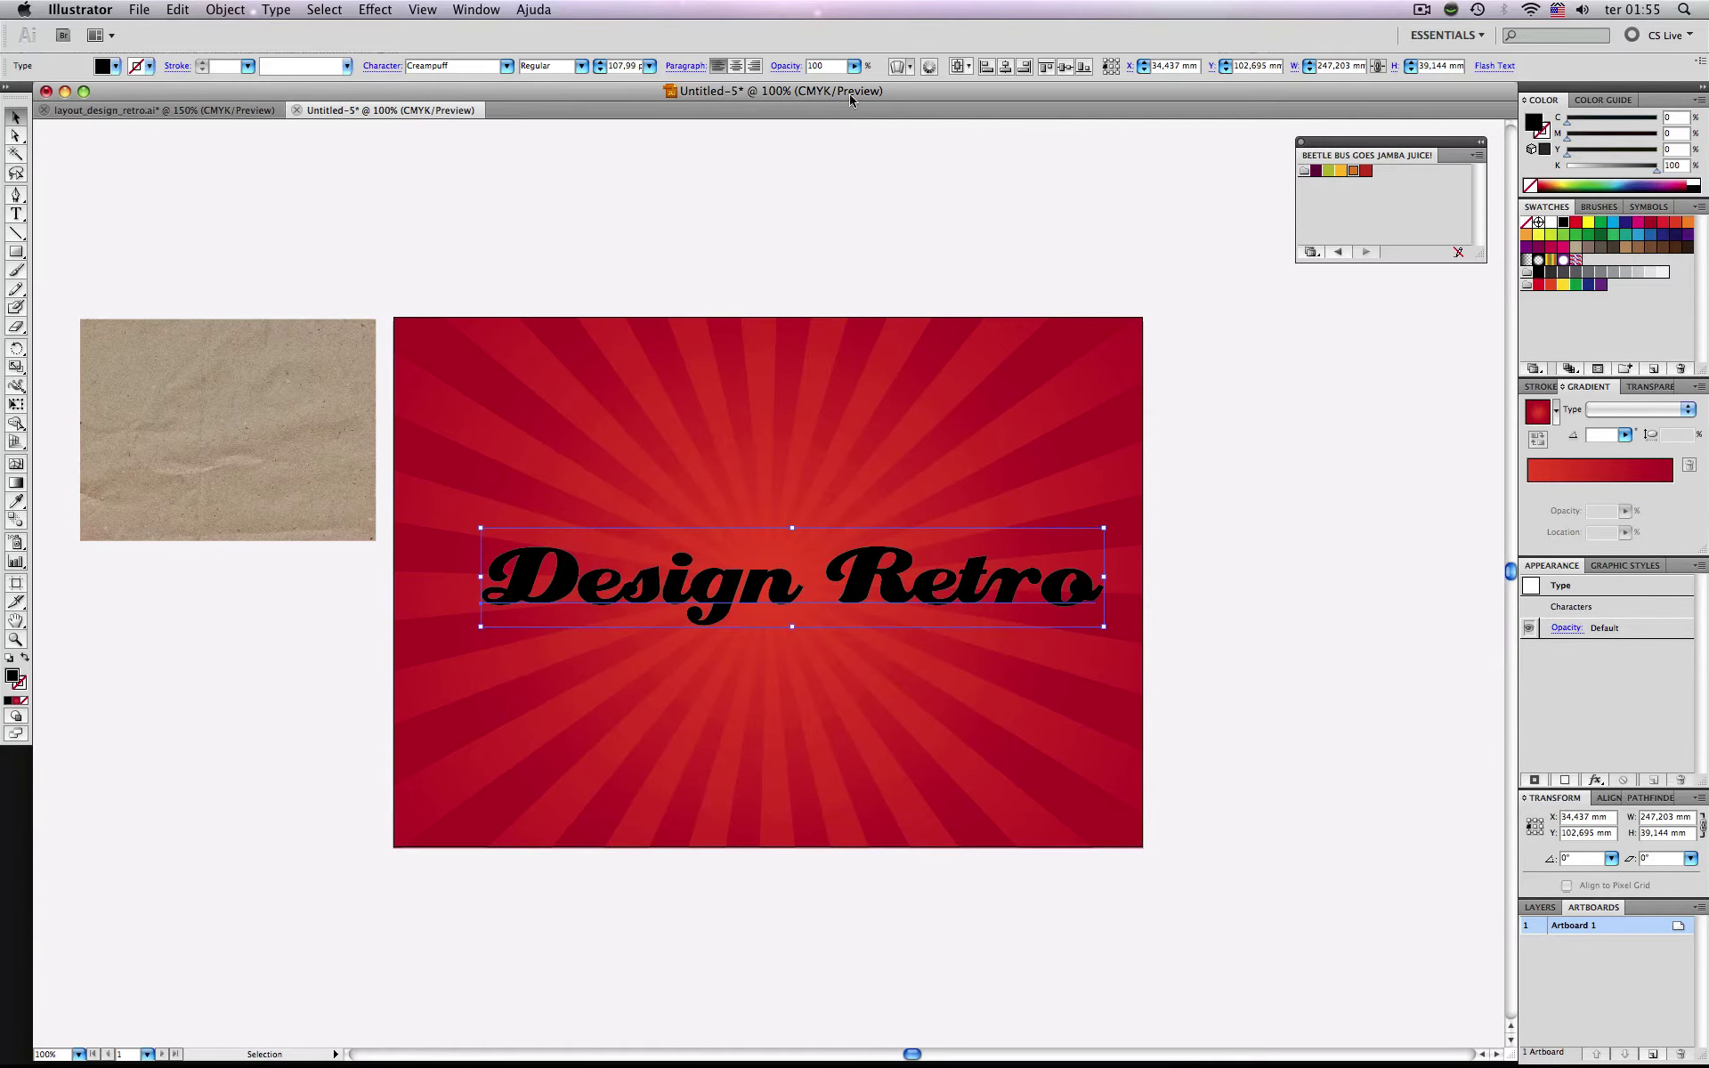
pyautogui.click(1065, 67)
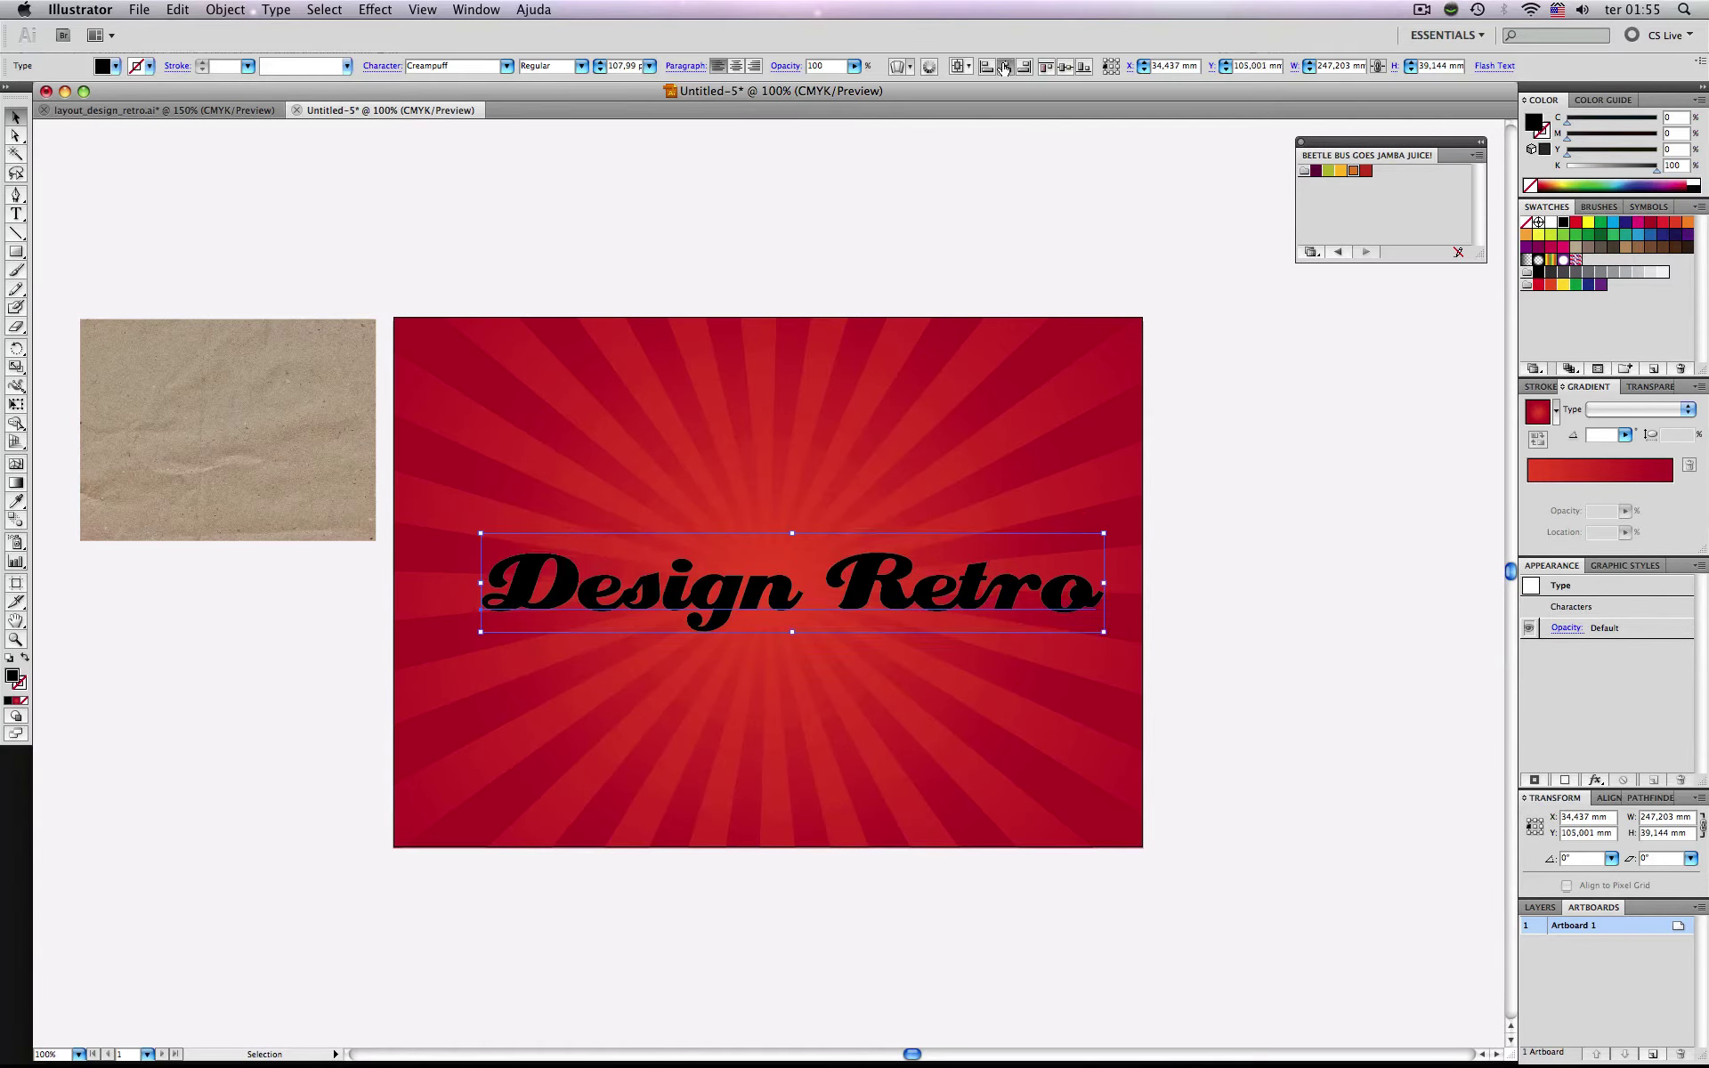
pyautogui.click(1004, 67)
pyautogui.click(1221, 430)
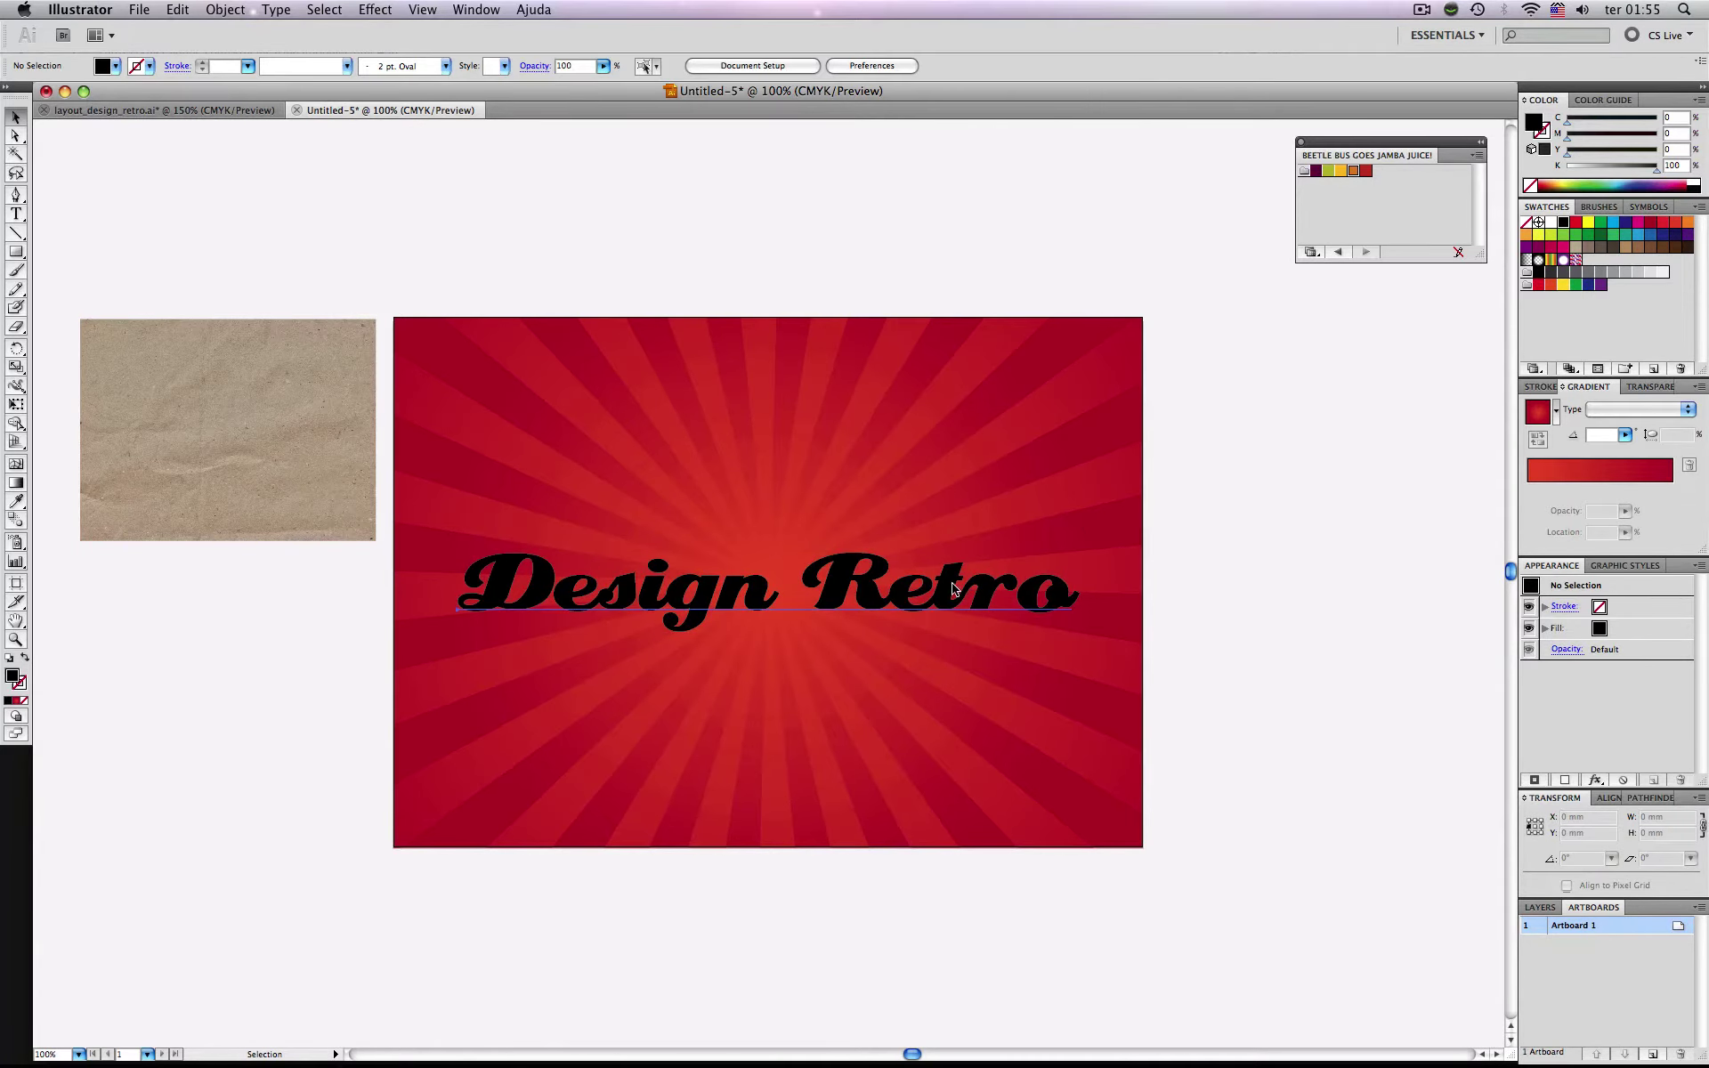
# Convert the "Design Retro" text to outlines and ungroup its letters.
pyautogui.click(953, 586)
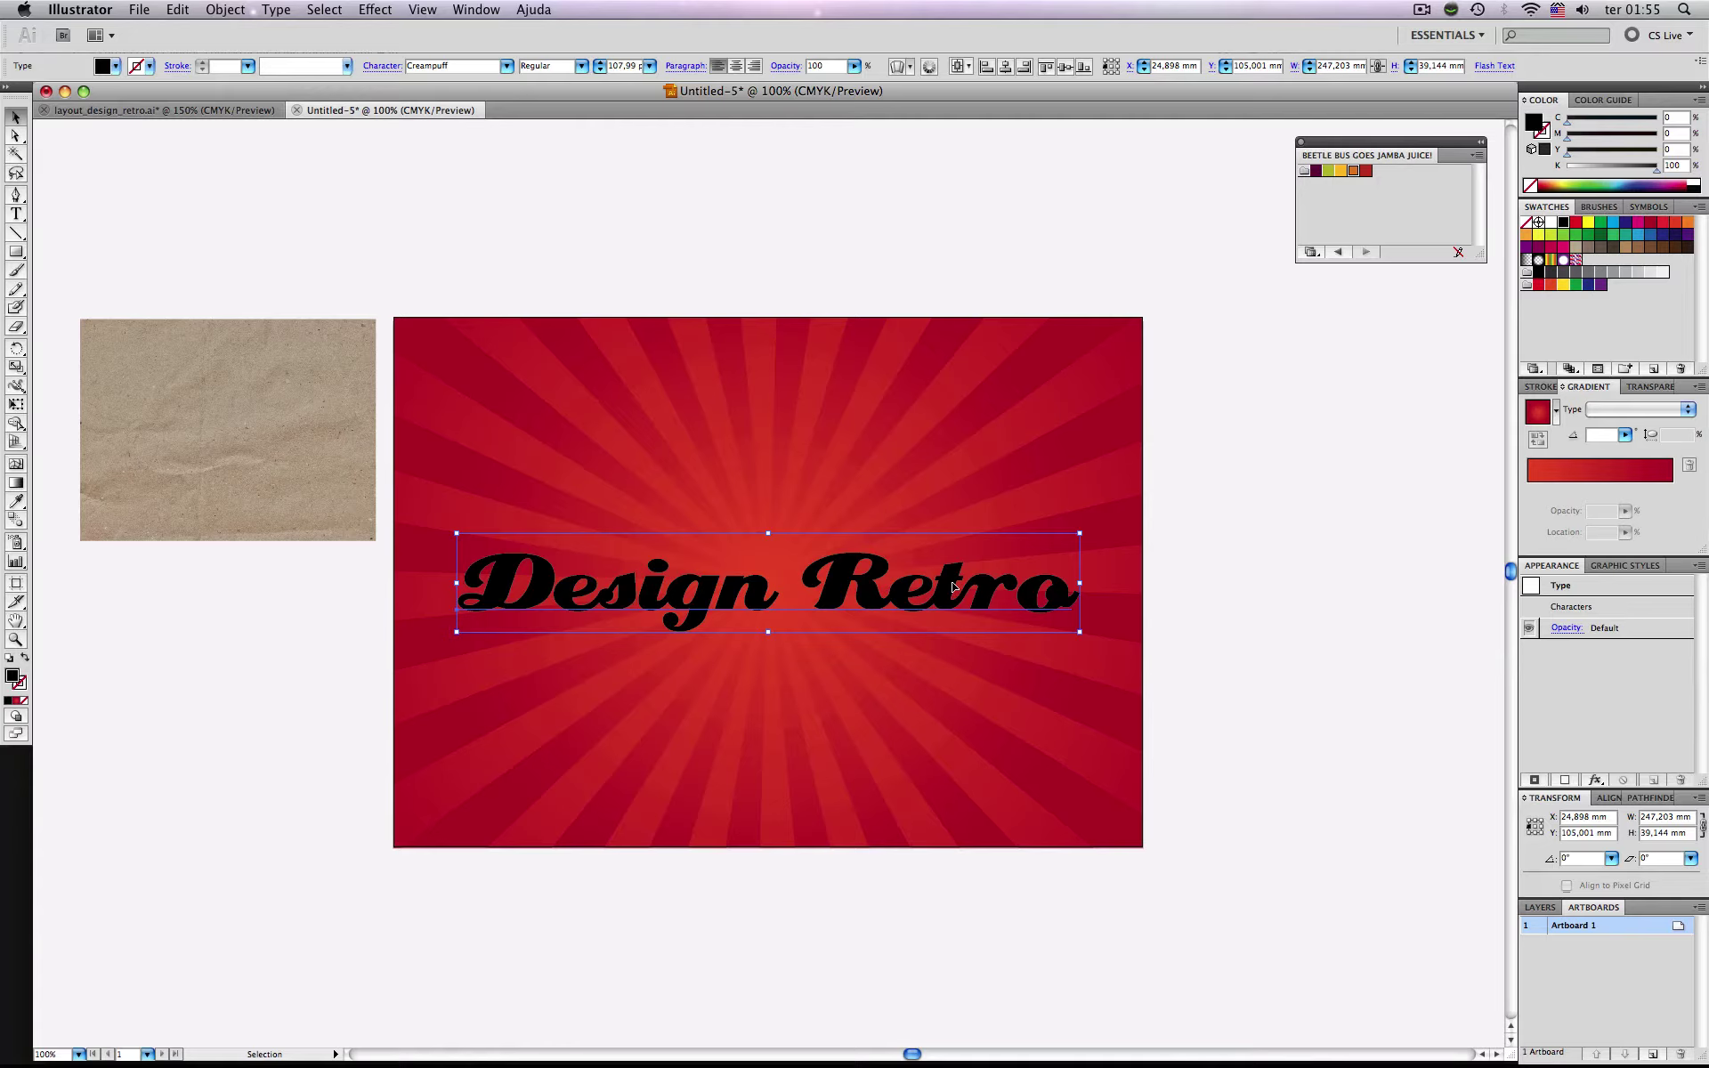
pyautogui.rightClick(953, 581)
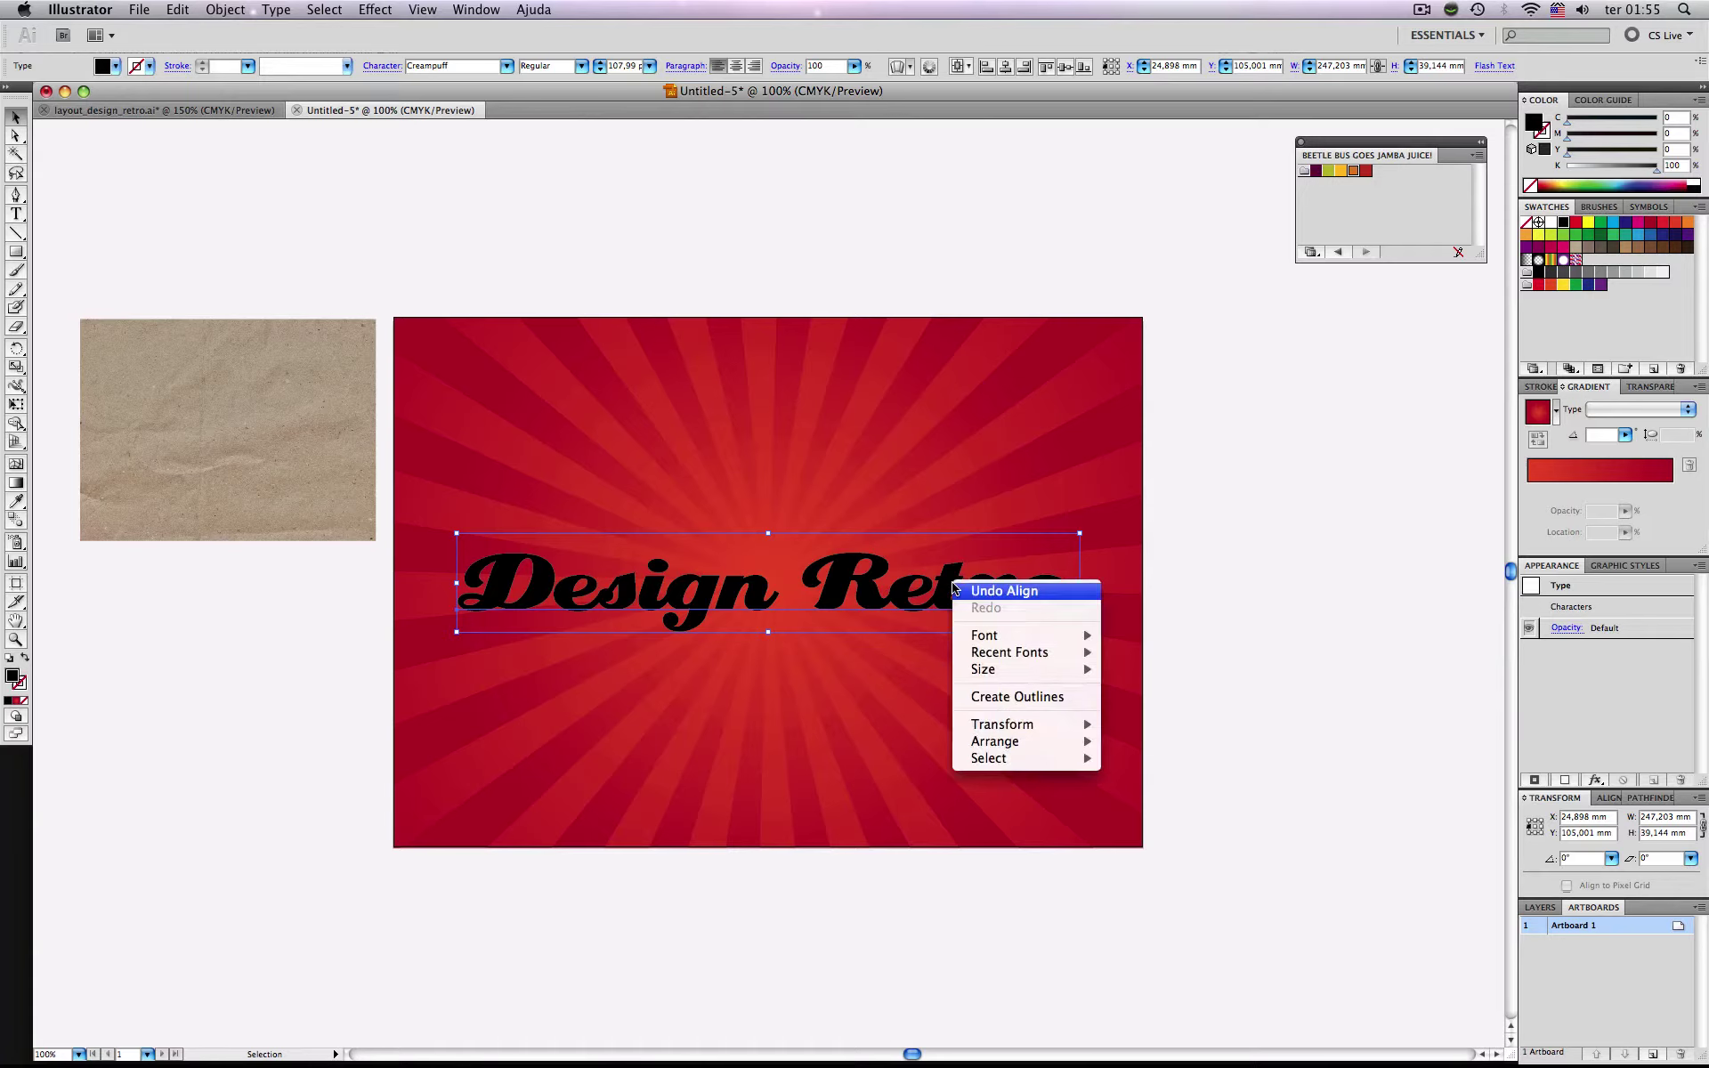
pyautogui.click(996, 697)
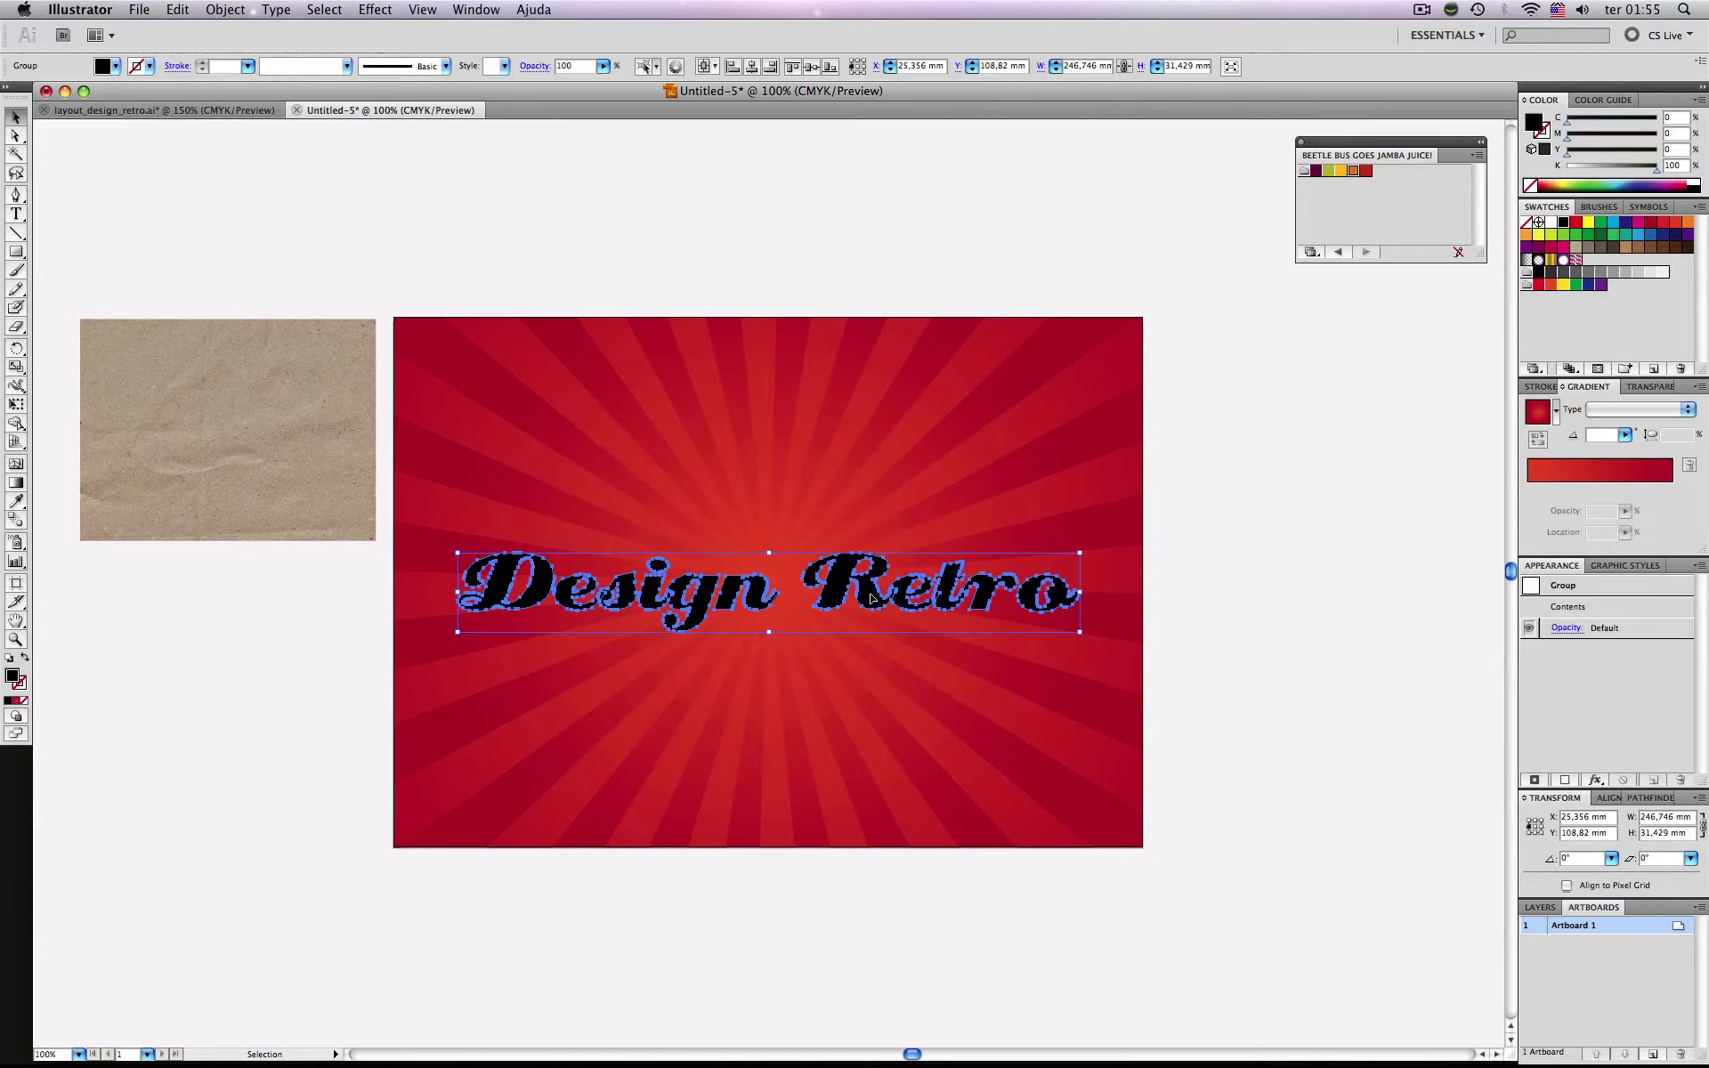
pyautogui.rightClick(871, 598)
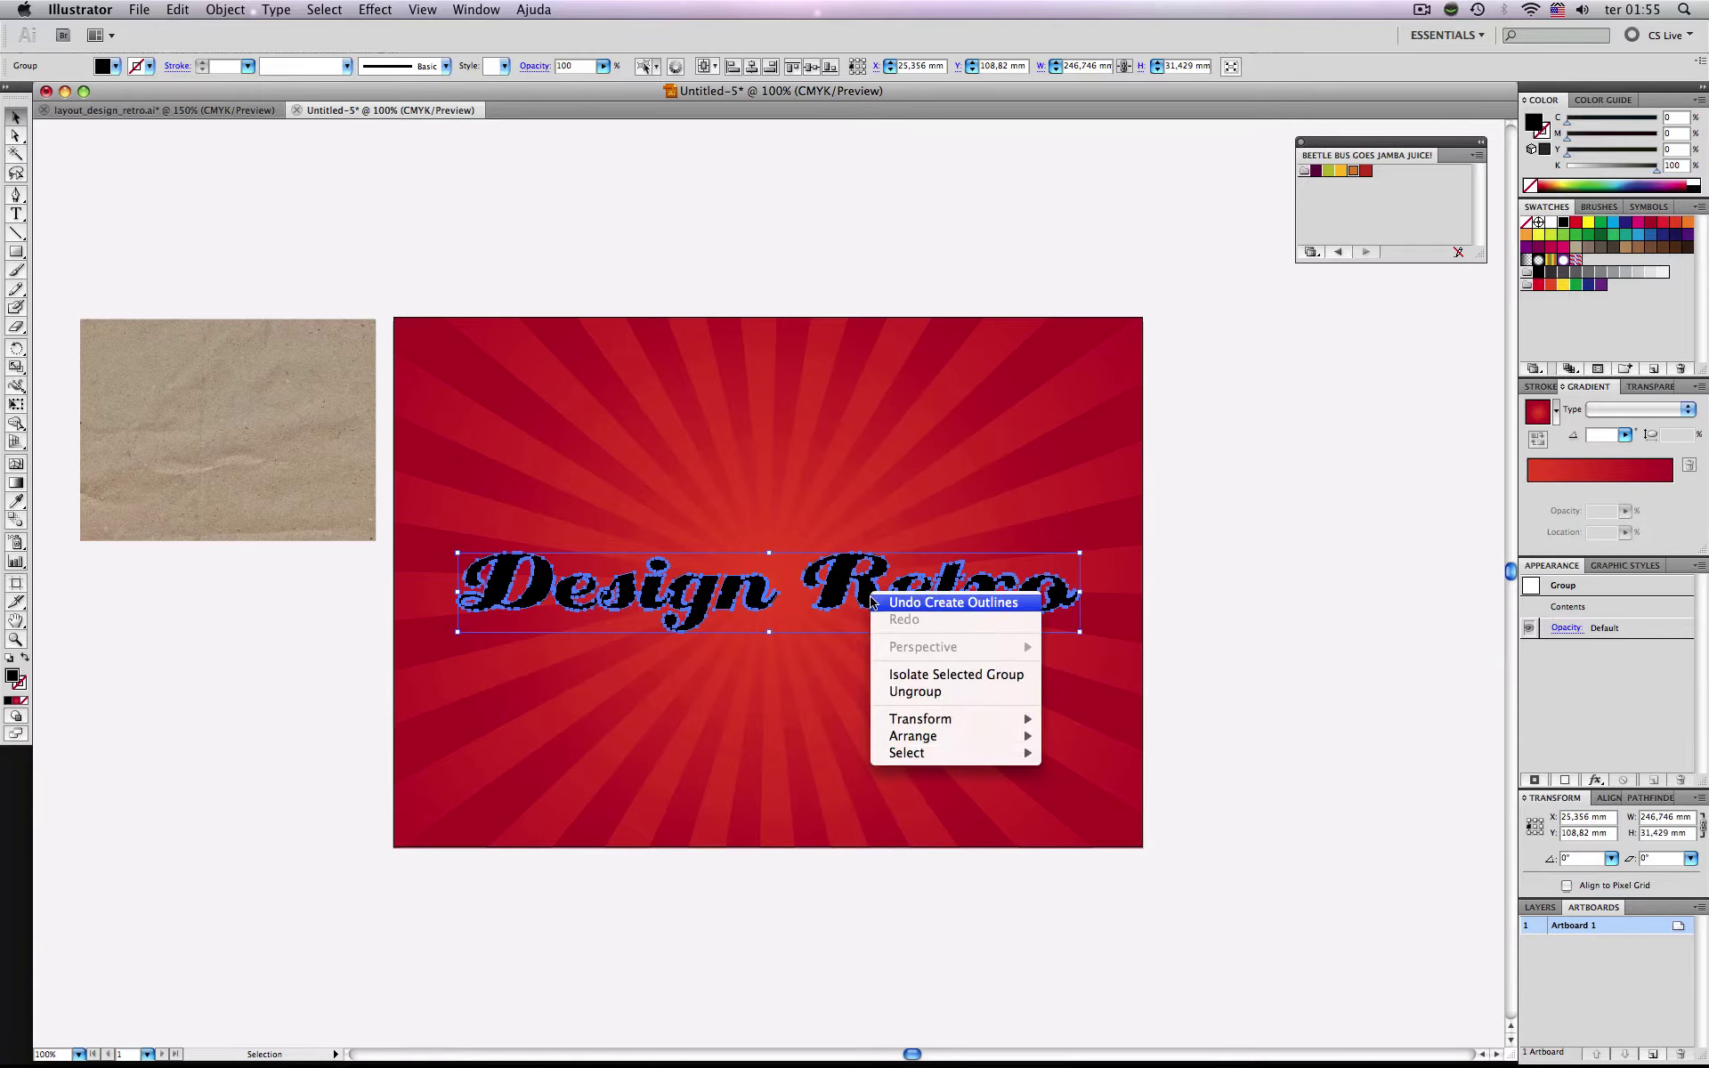
pyautogui.click(939, 696)
pyautogui.click(1301, 652)
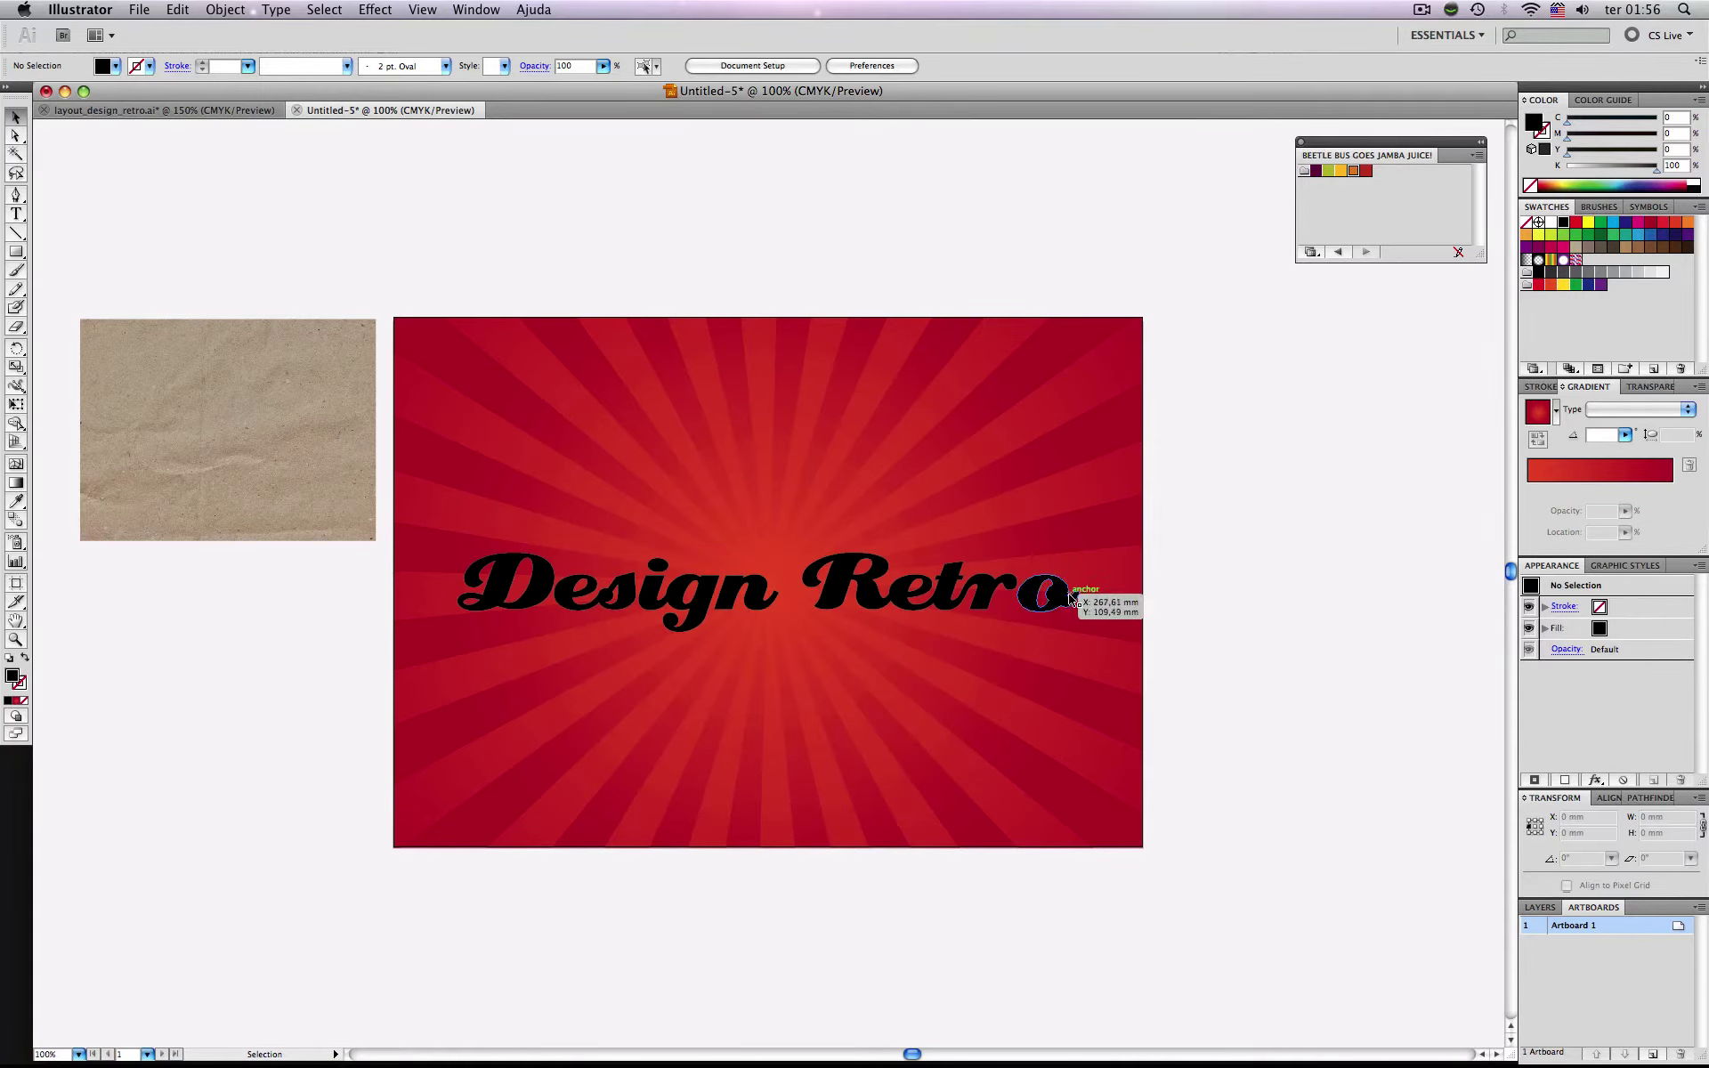
# Check that letters of "Retro" can be selected individually, and deselect them.
pyautogui.moveTo(1070, 598); pyautogui.dragTo(1081, 597)
pyautogui.click(951, 585)
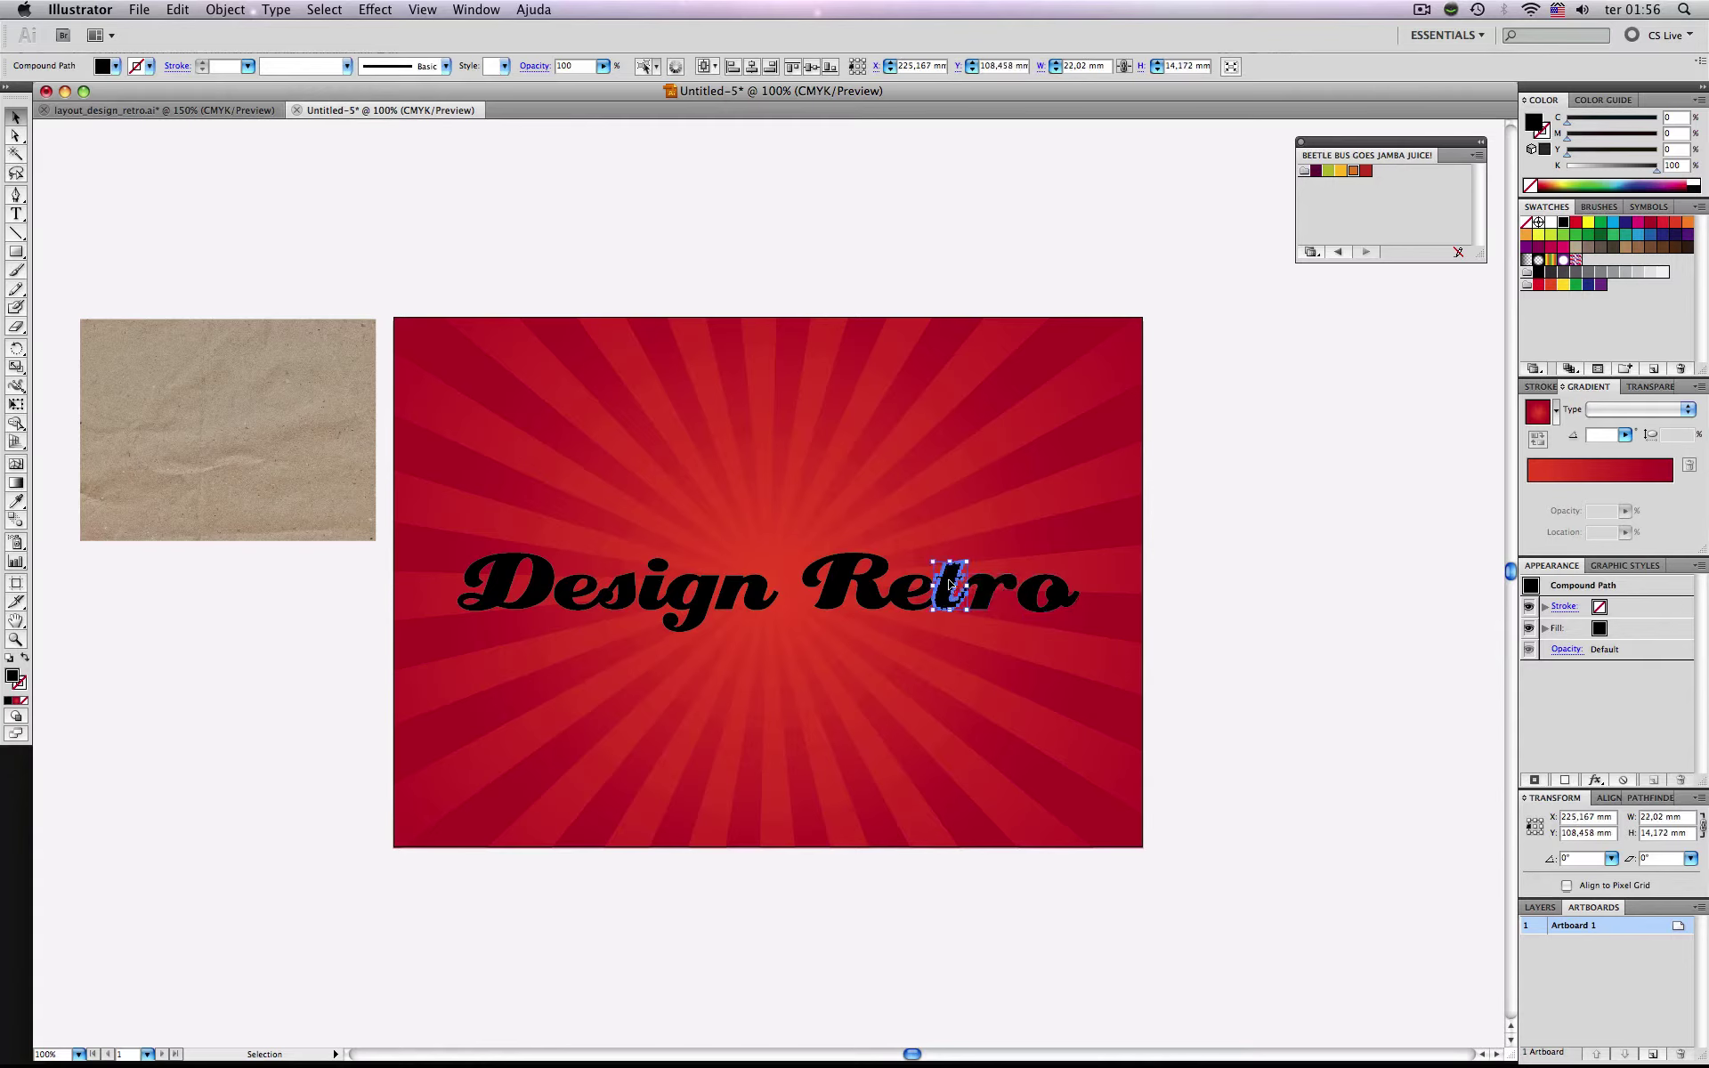
pyautogui.moveTo(926, 588); pyautogui.dragTo(932, 584)
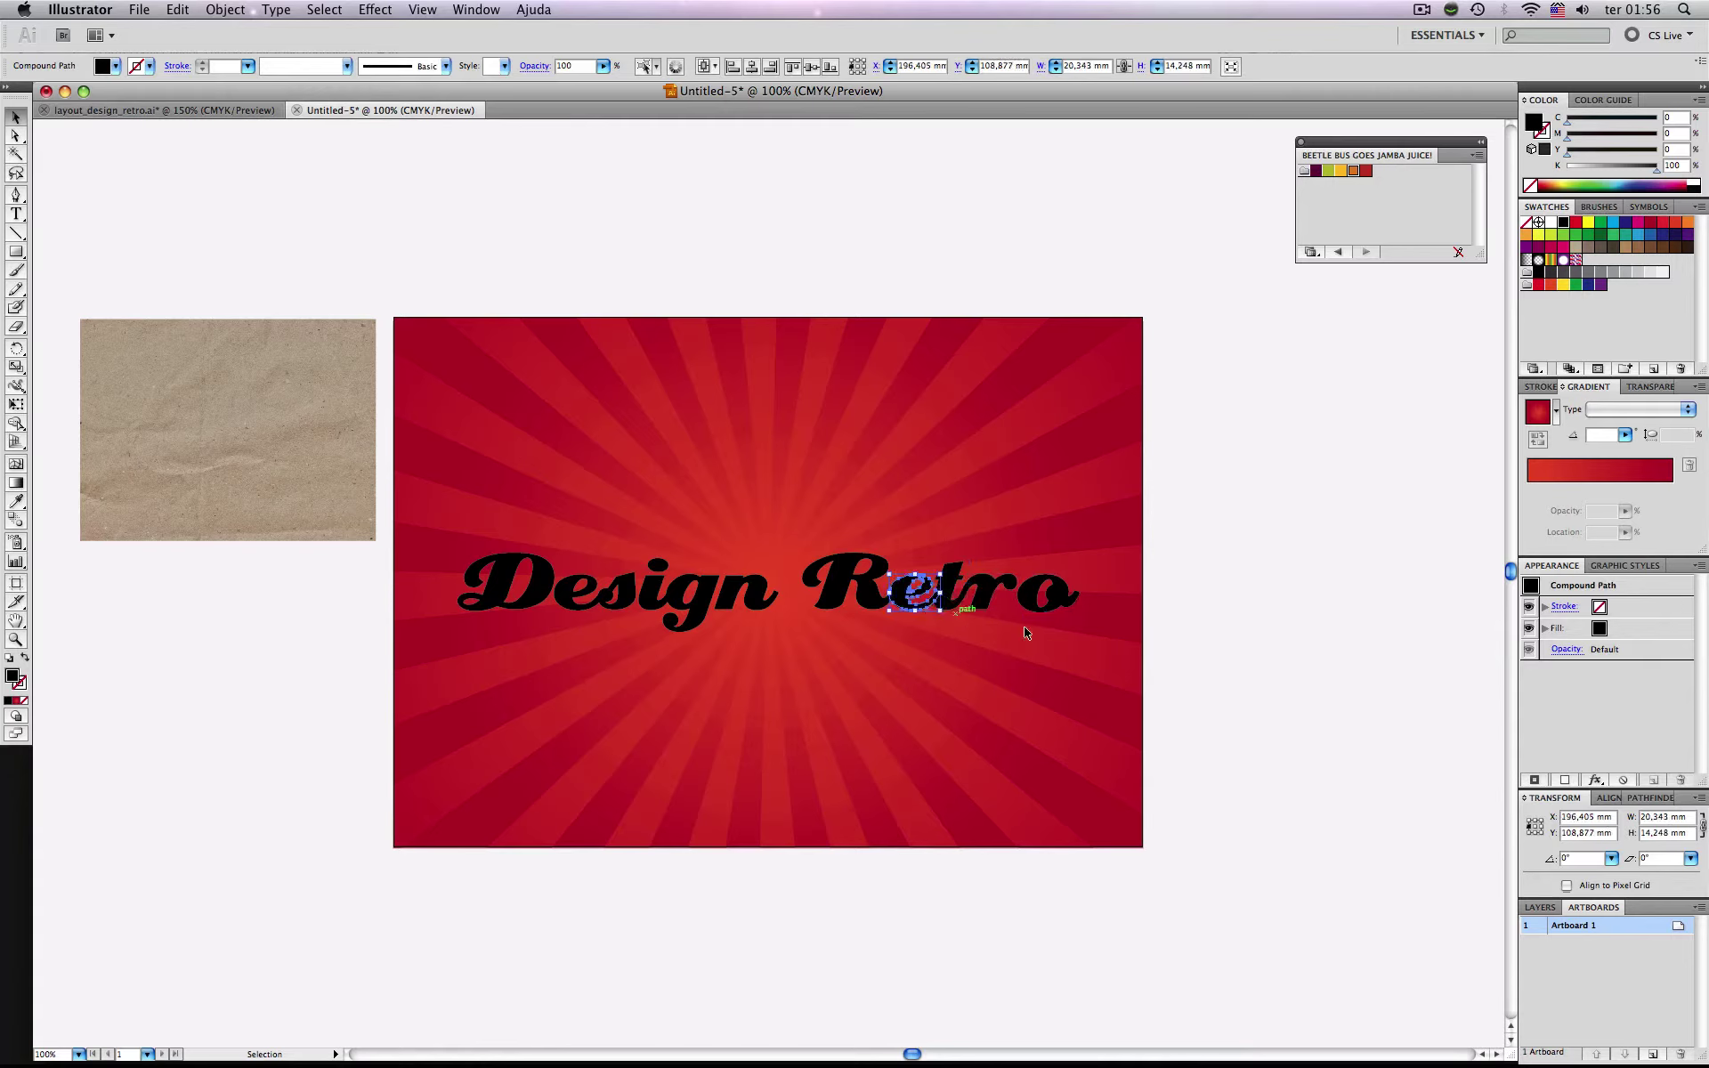
pyautogui.click(1203, 670)
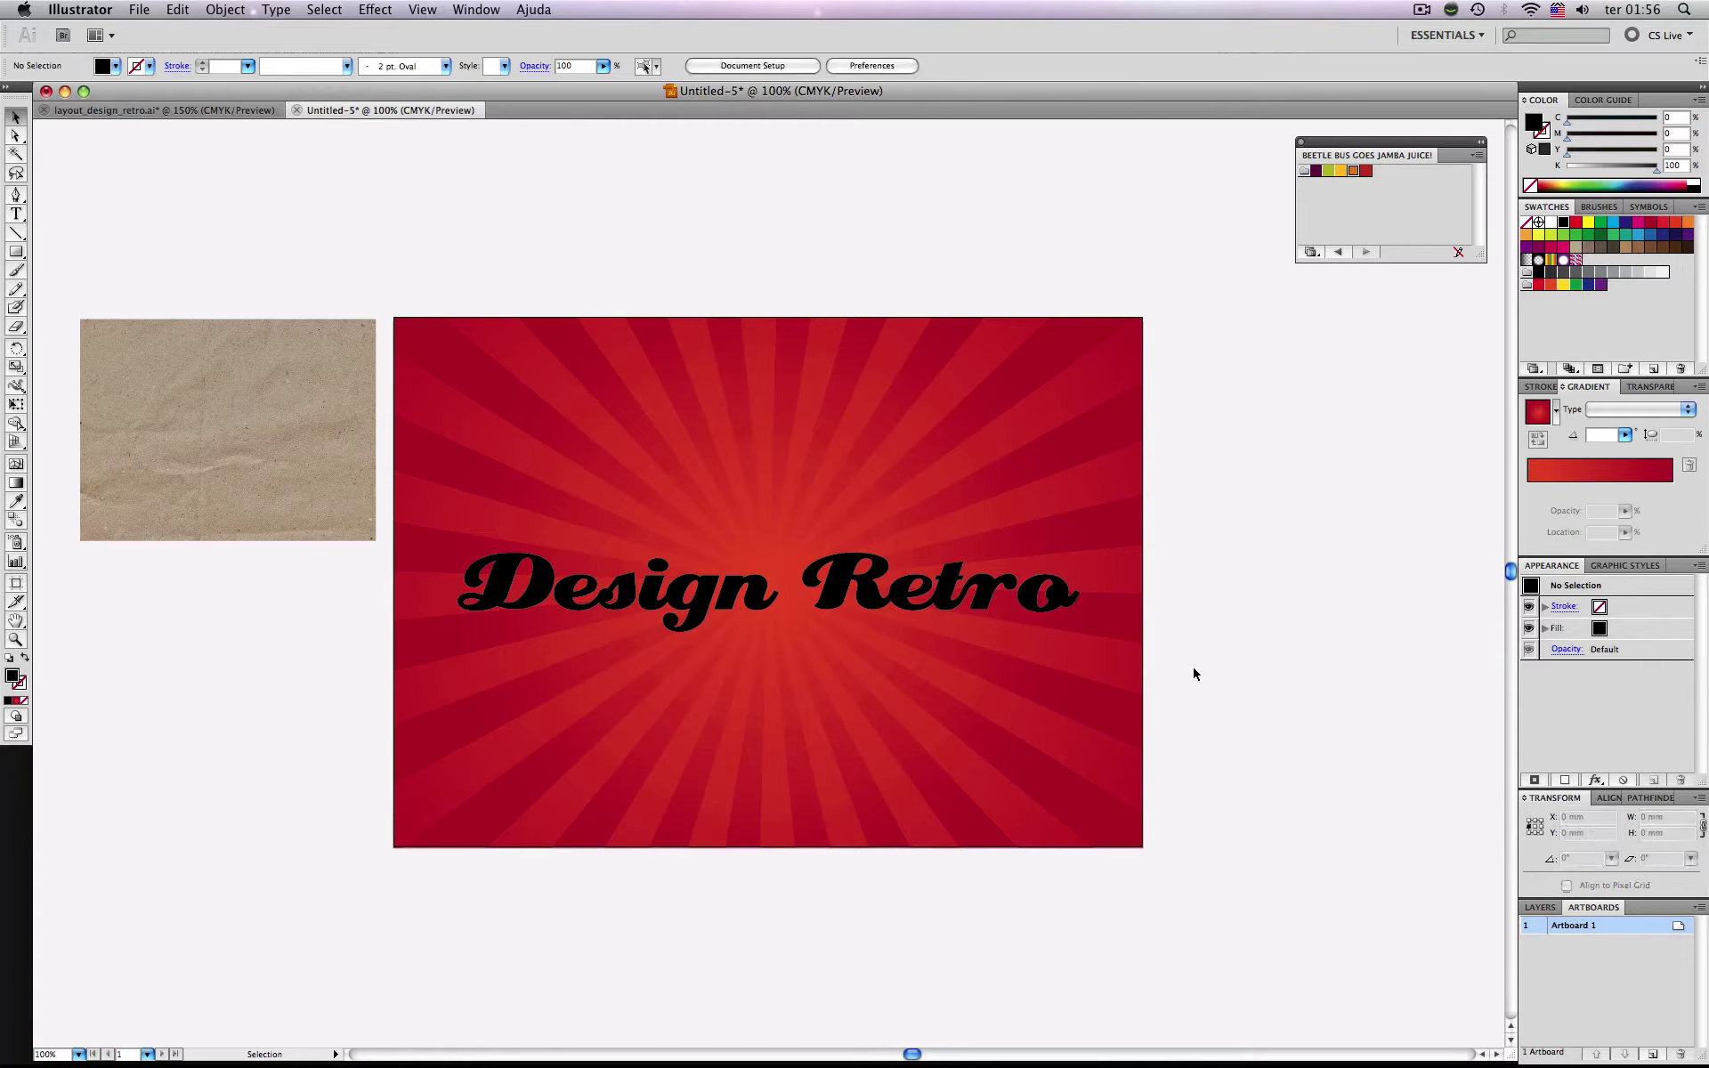
# Unite all the "Design Retro" letters, make a compound shape from them and expand it into a single compound path.
pyautogui.moveTo(1195, 674); pyautogui.dragTo(449, 485)
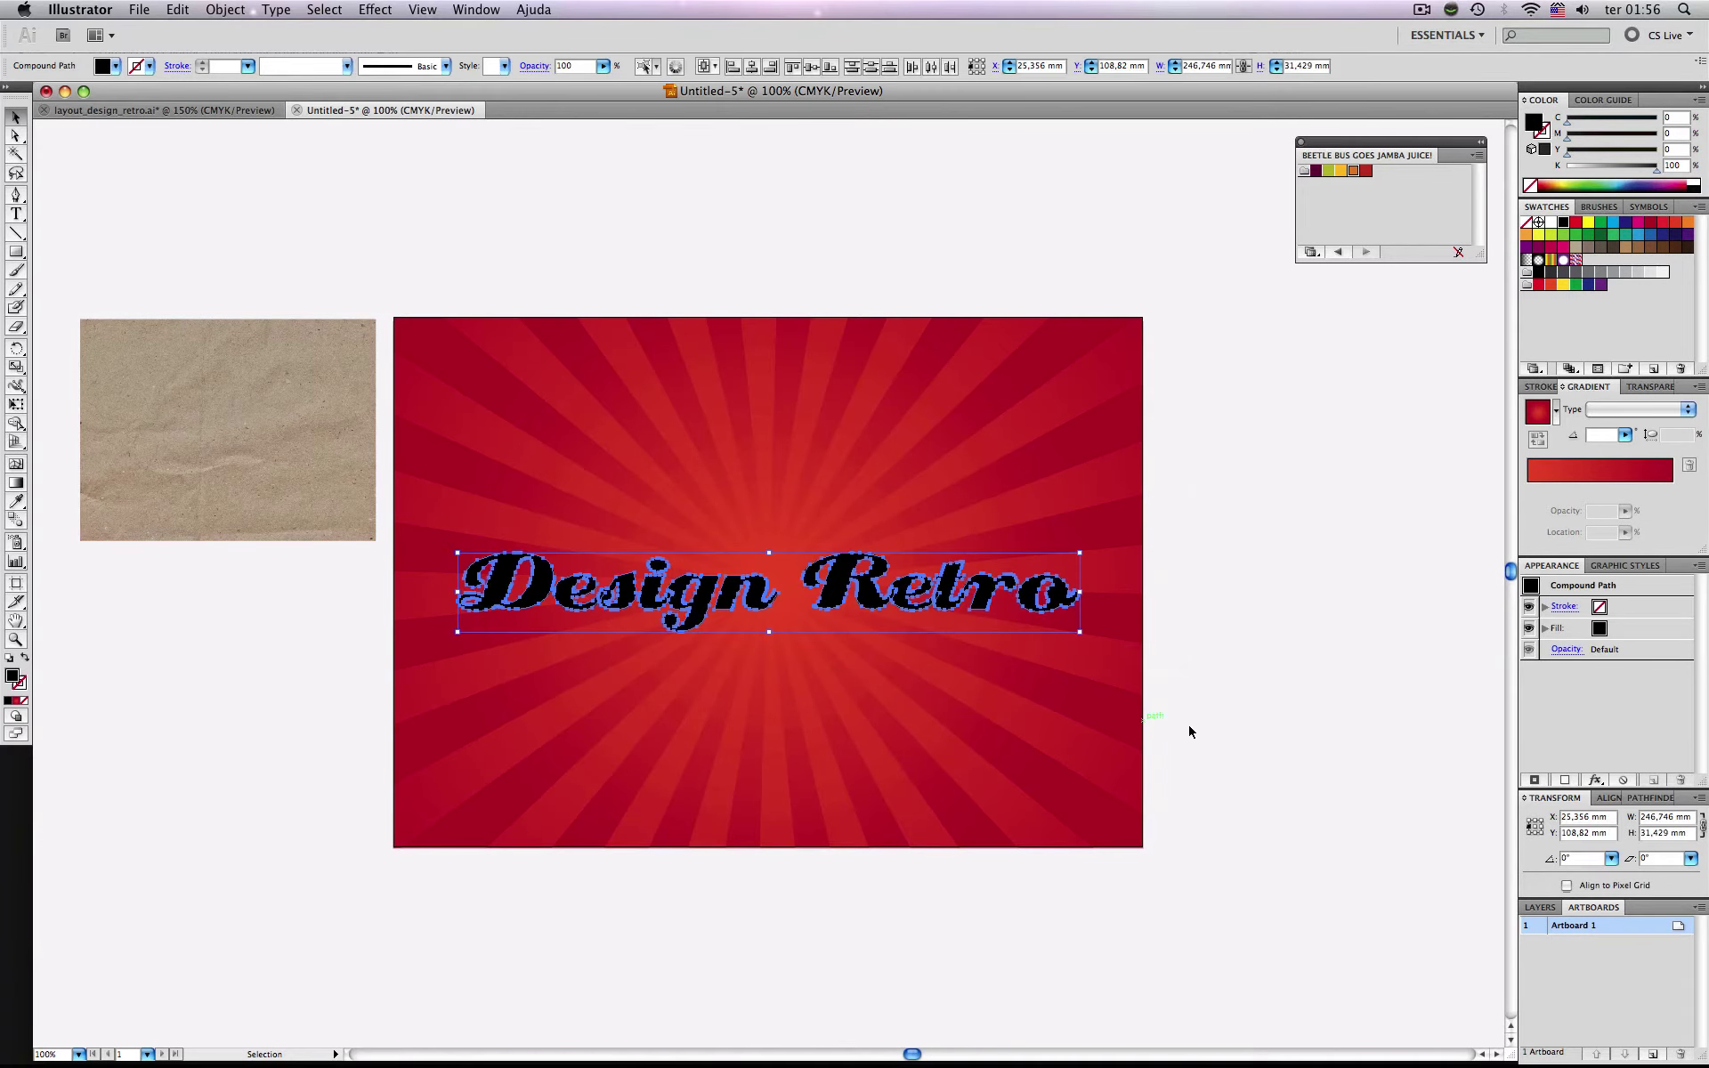
pyautogui.click(1646, 799)
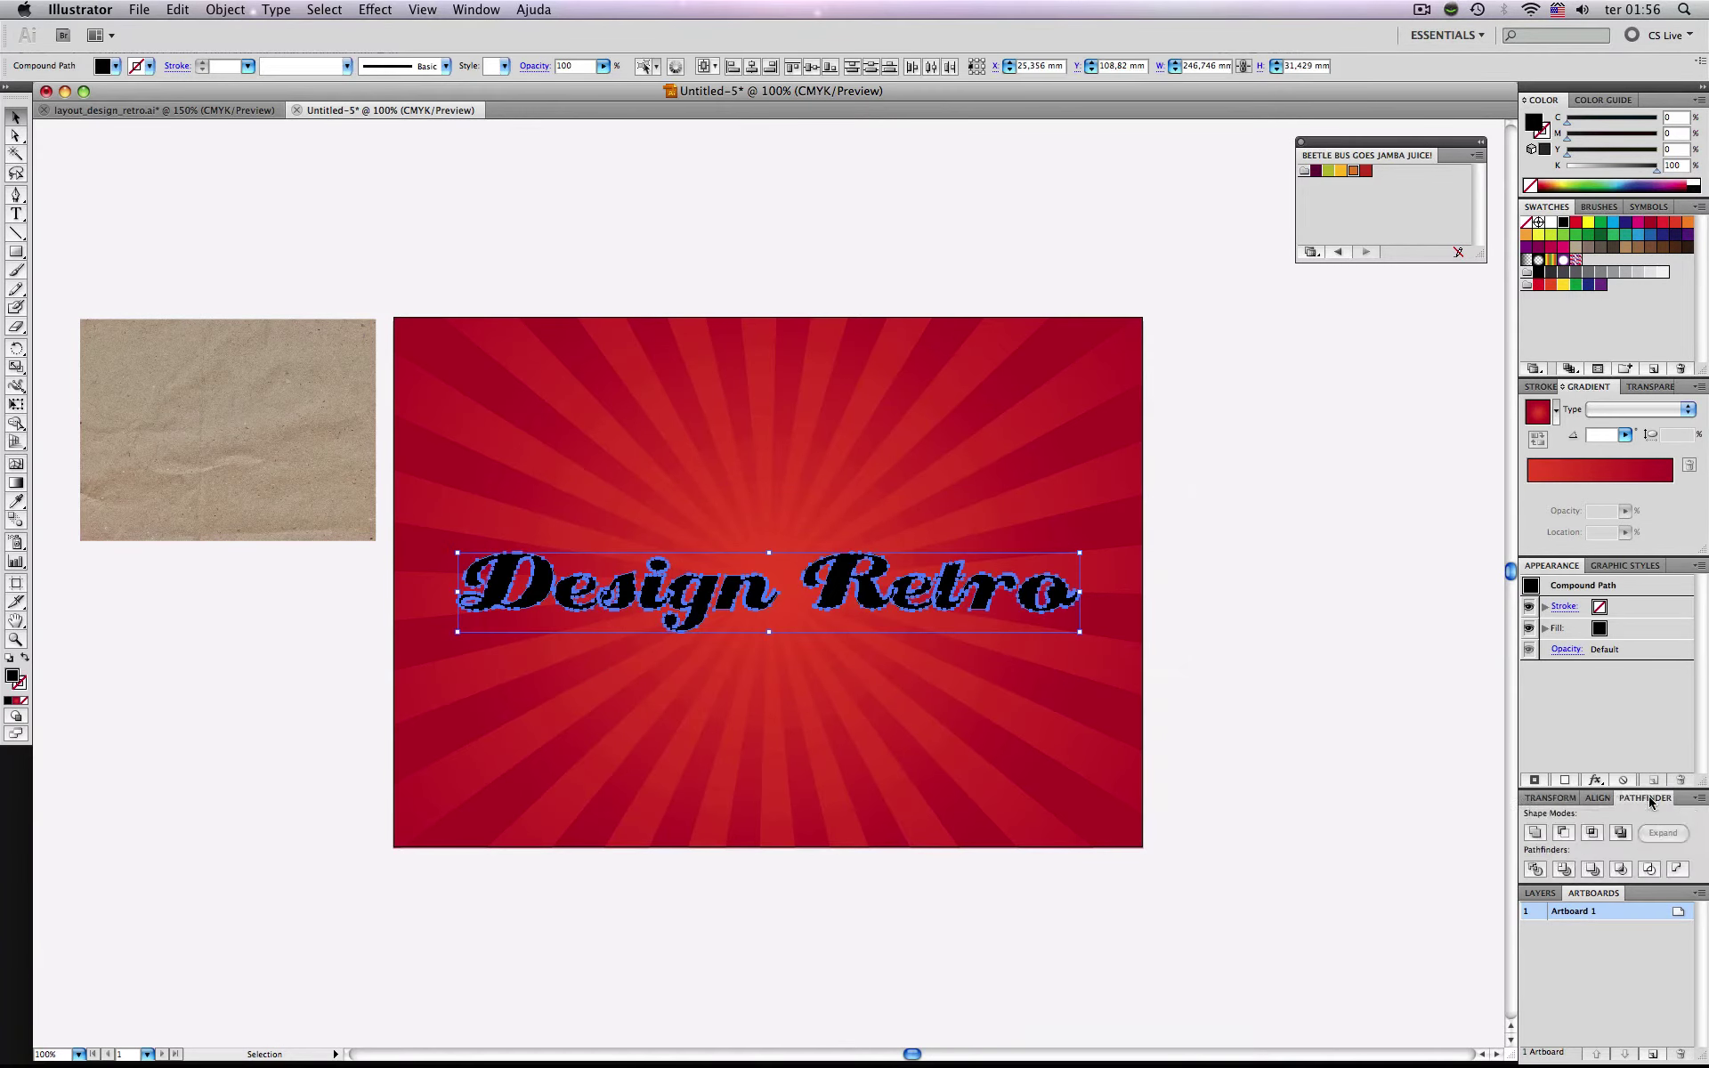
pyautogui.click(1534, 837)
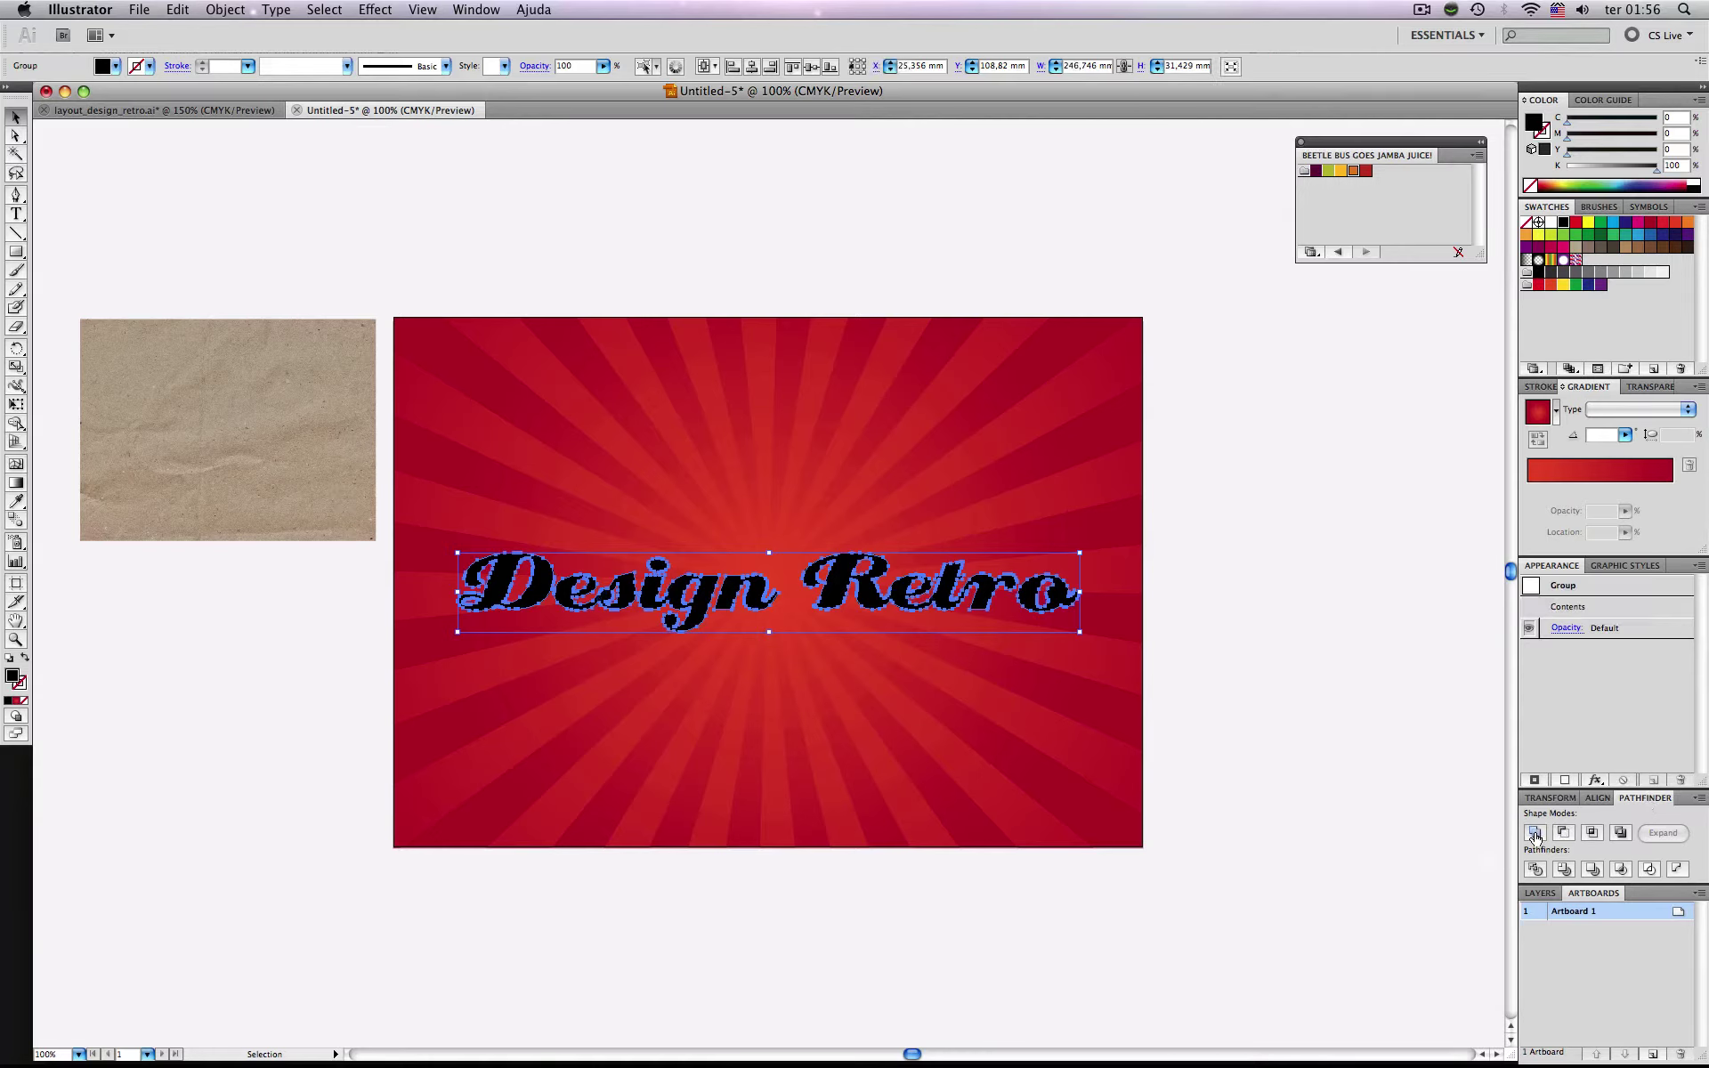
pyautogui.click(1699, 801)
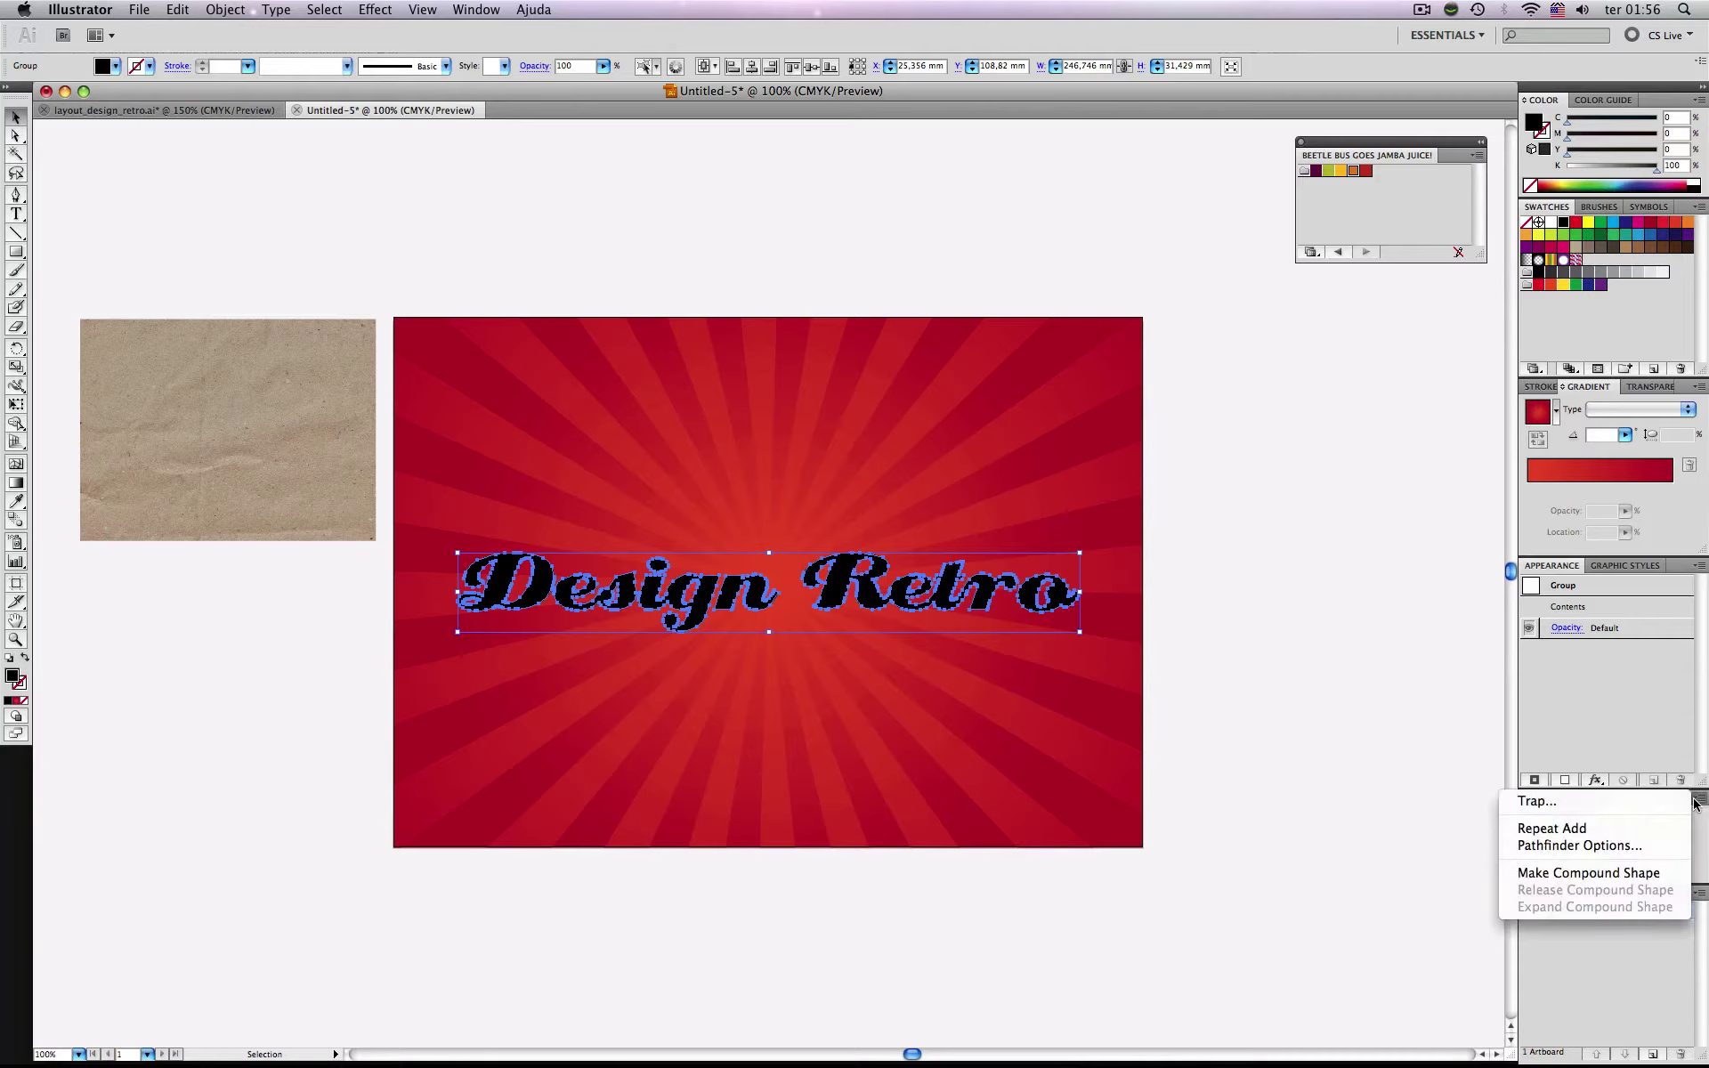
pyautogui.click(1620, 881)
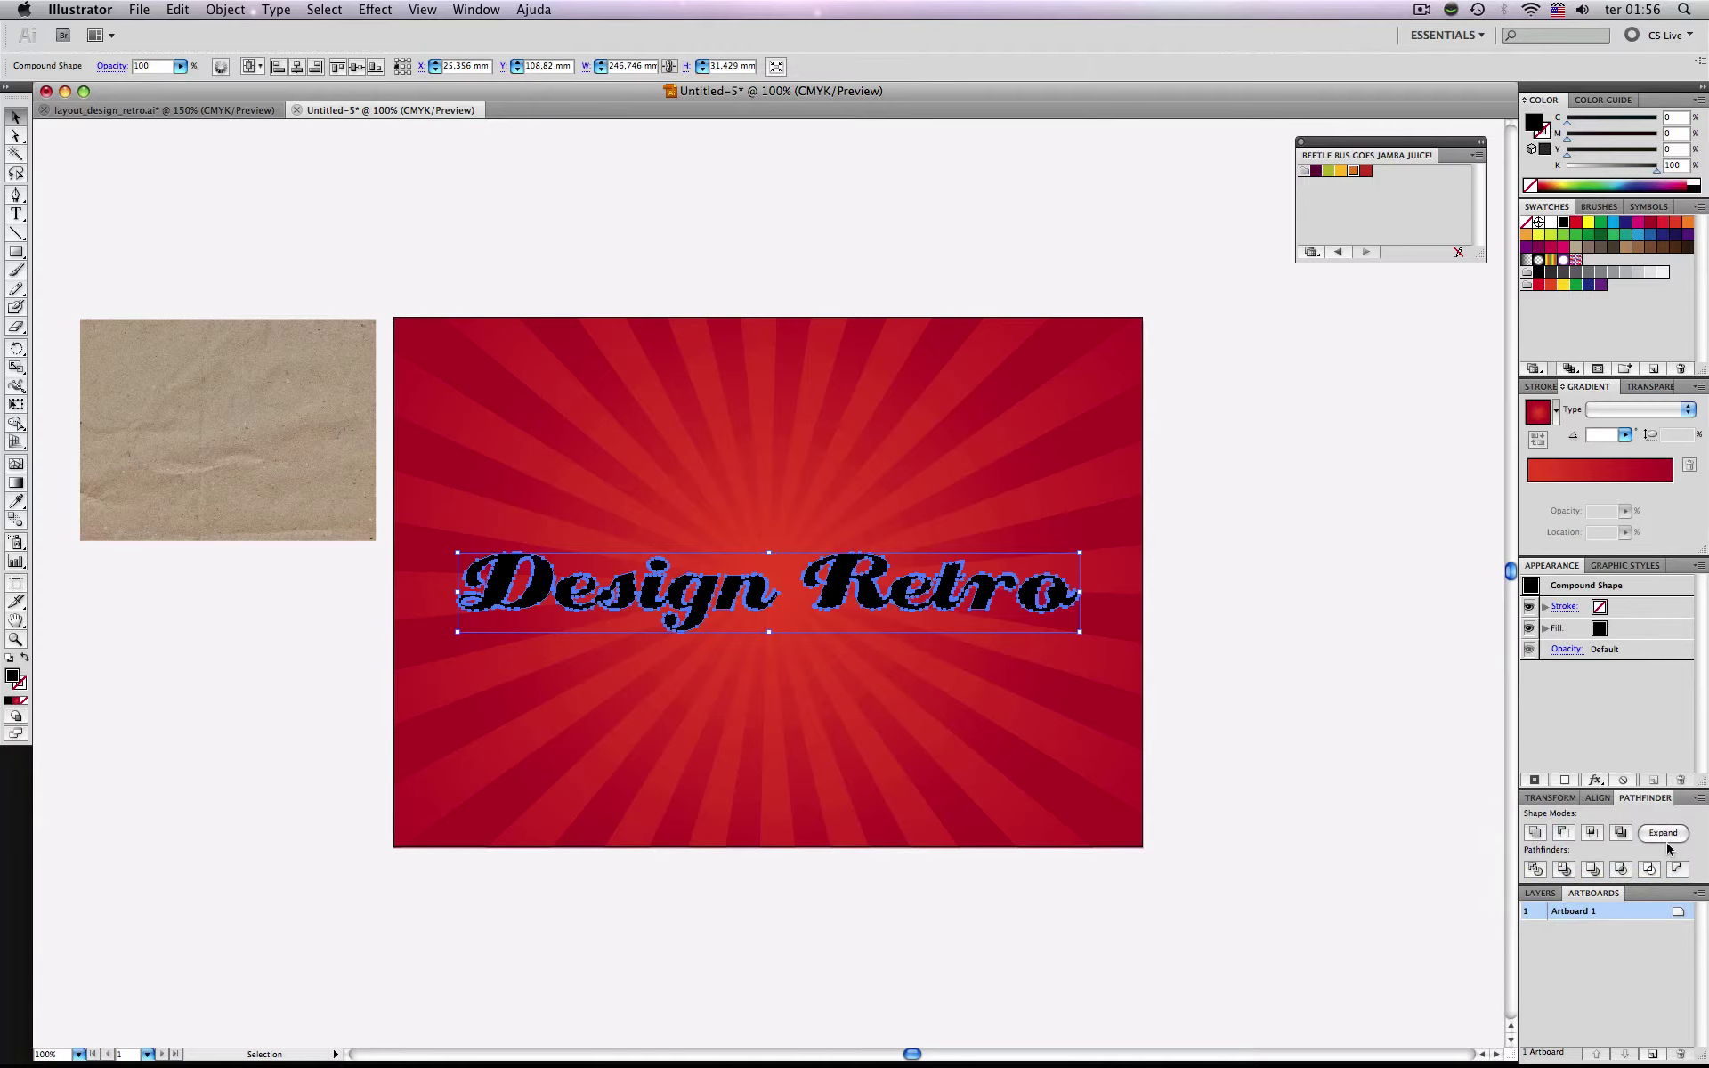
pyautogui.click(1662, 835)
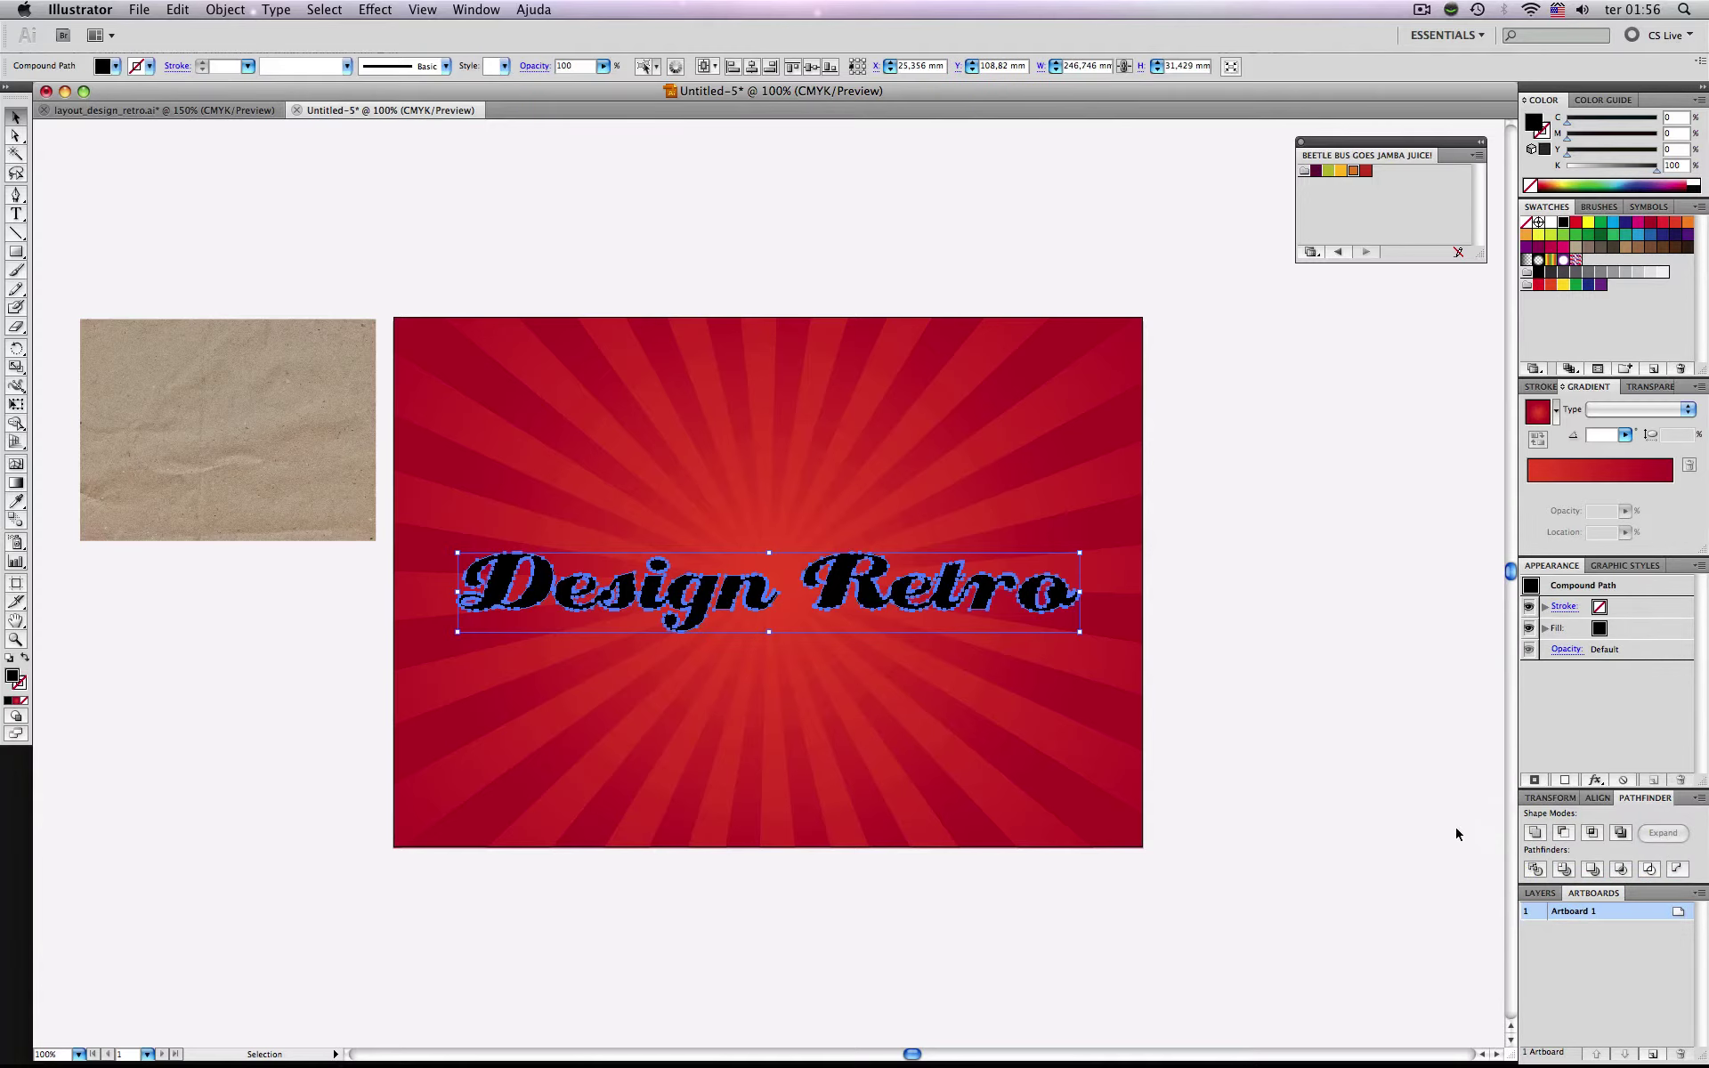
# Rotate the "Design Retro" lettering by 5°.
pyautogui.click(1539, 806)
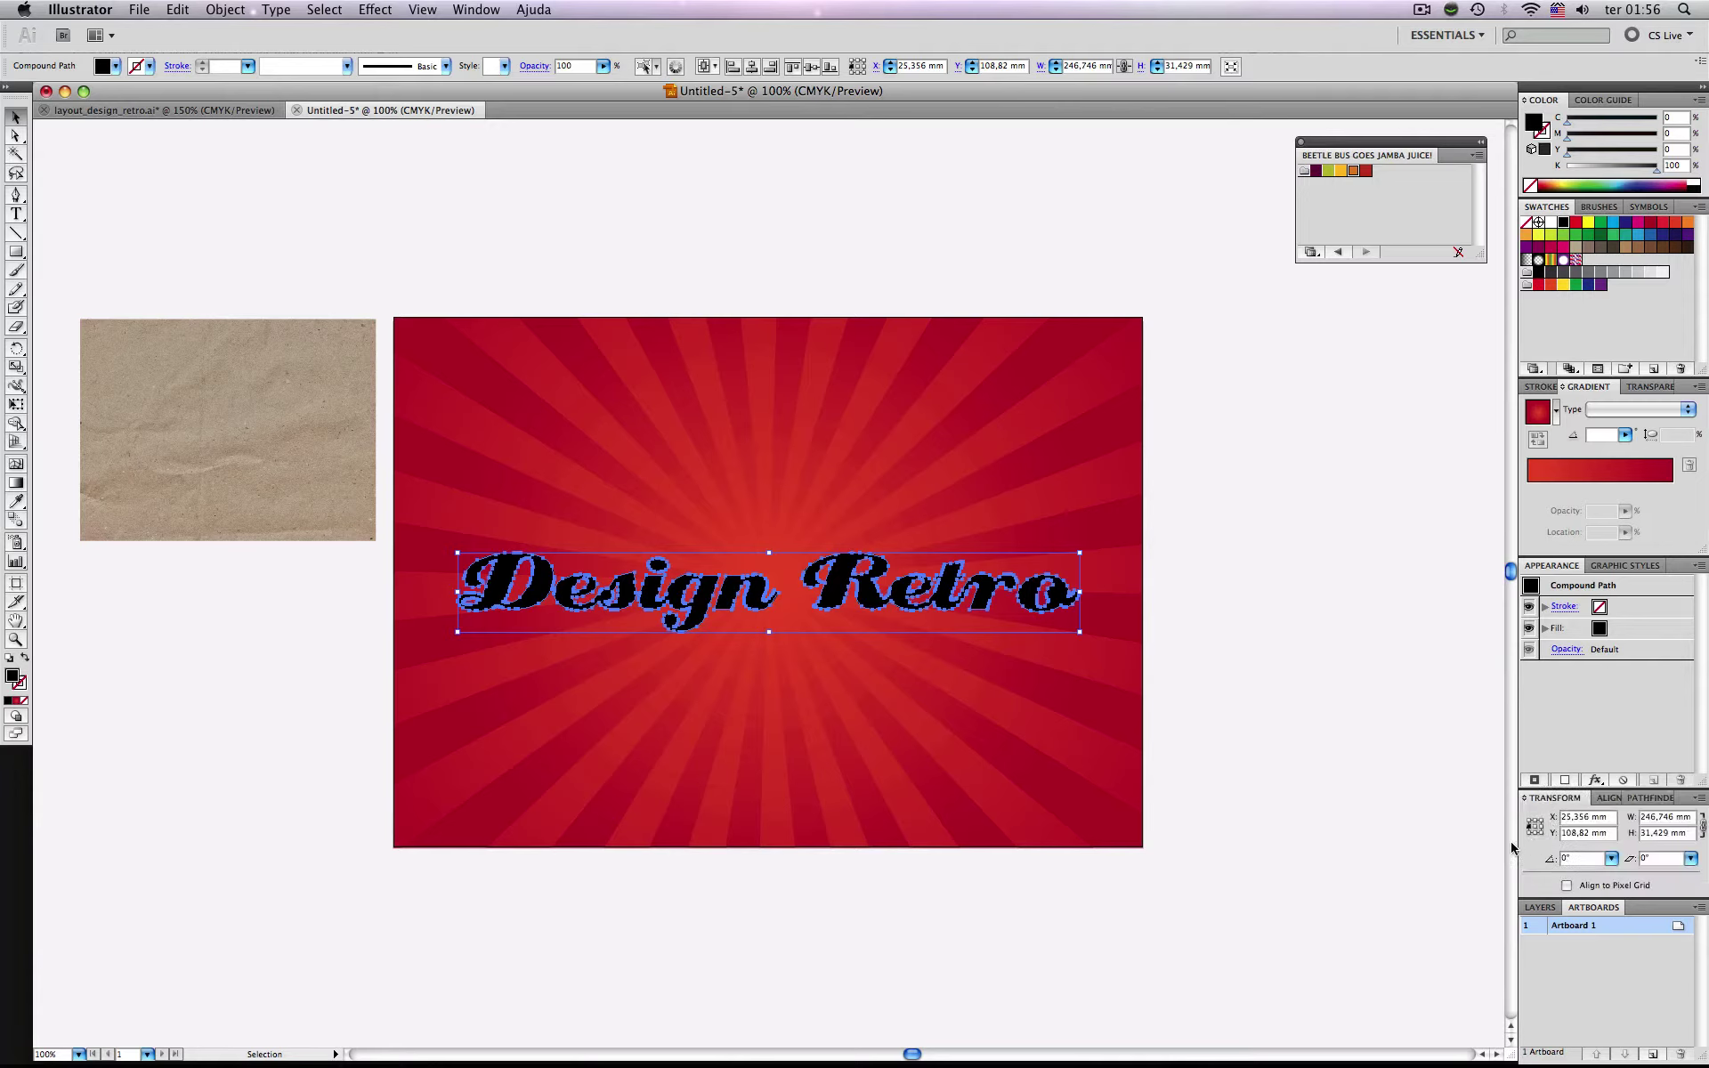
pyautogui.click(1577, 859)
pyautogui.write('5')
pyautogui.press('Return')
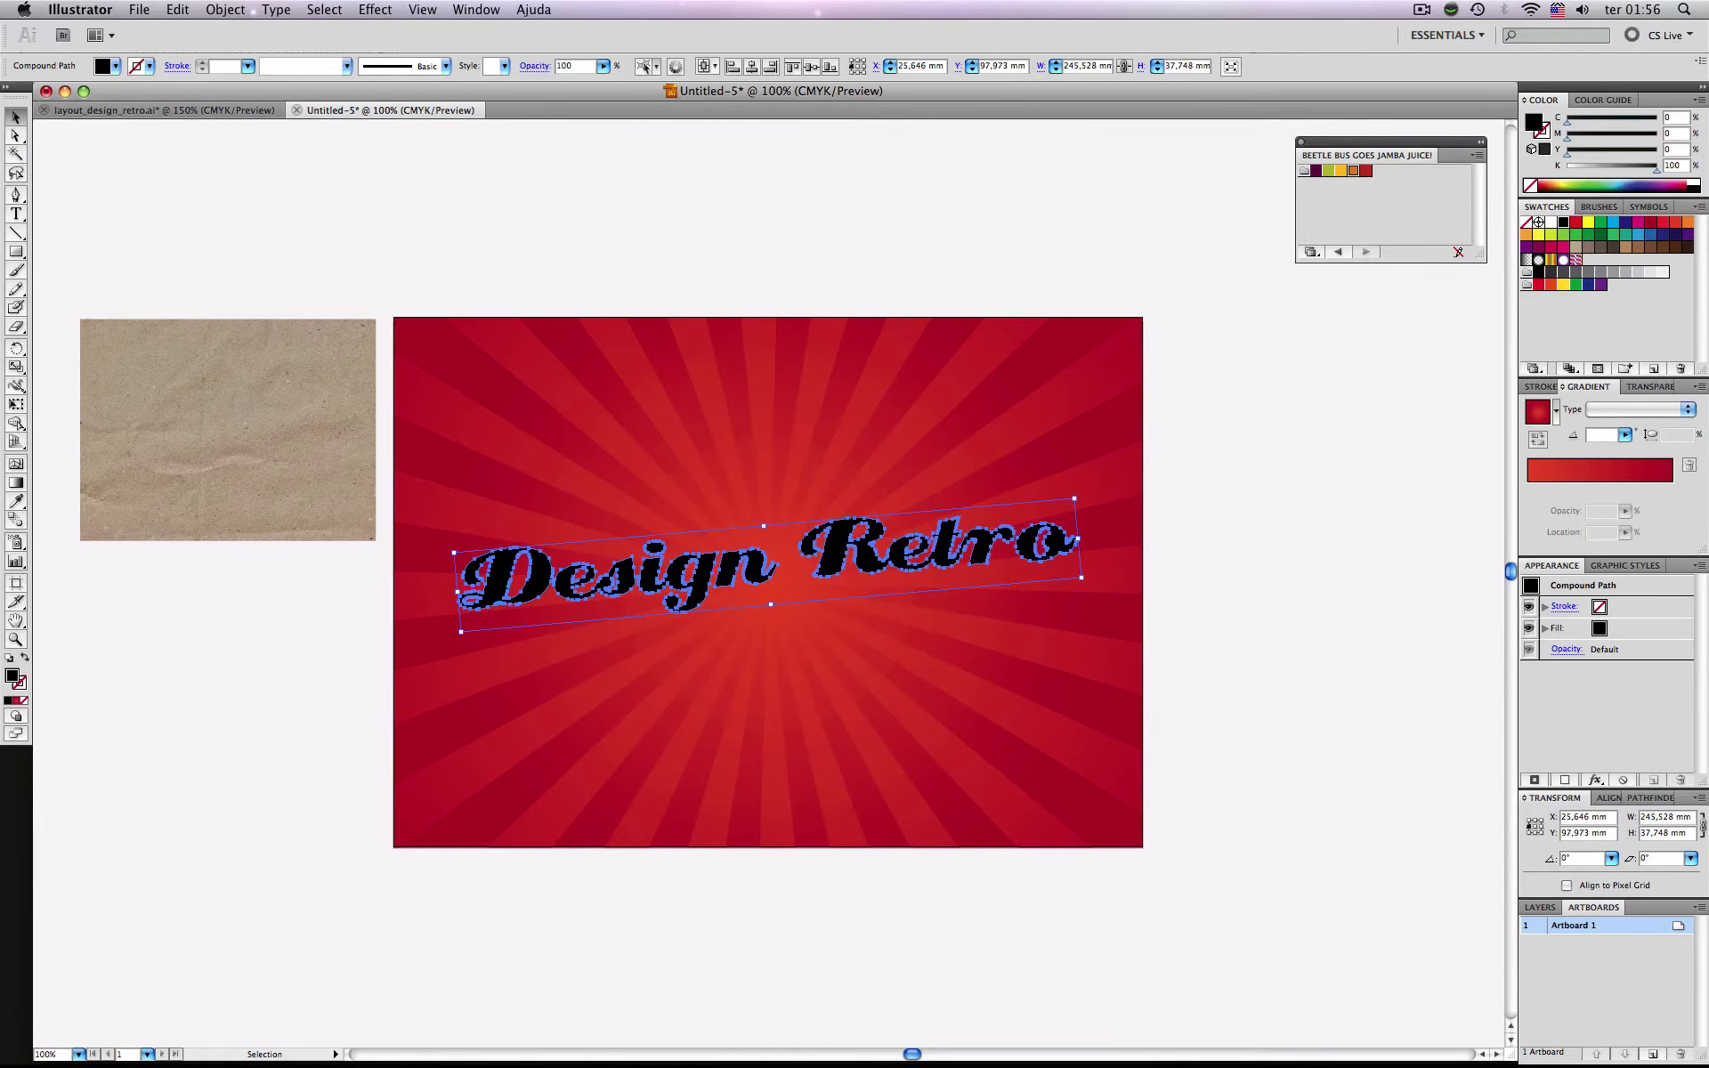
# Shear the rotated lettering twice, using 10° for the second shear.
pyautogui.click(1654, 859)
pyautogui.press('Return')
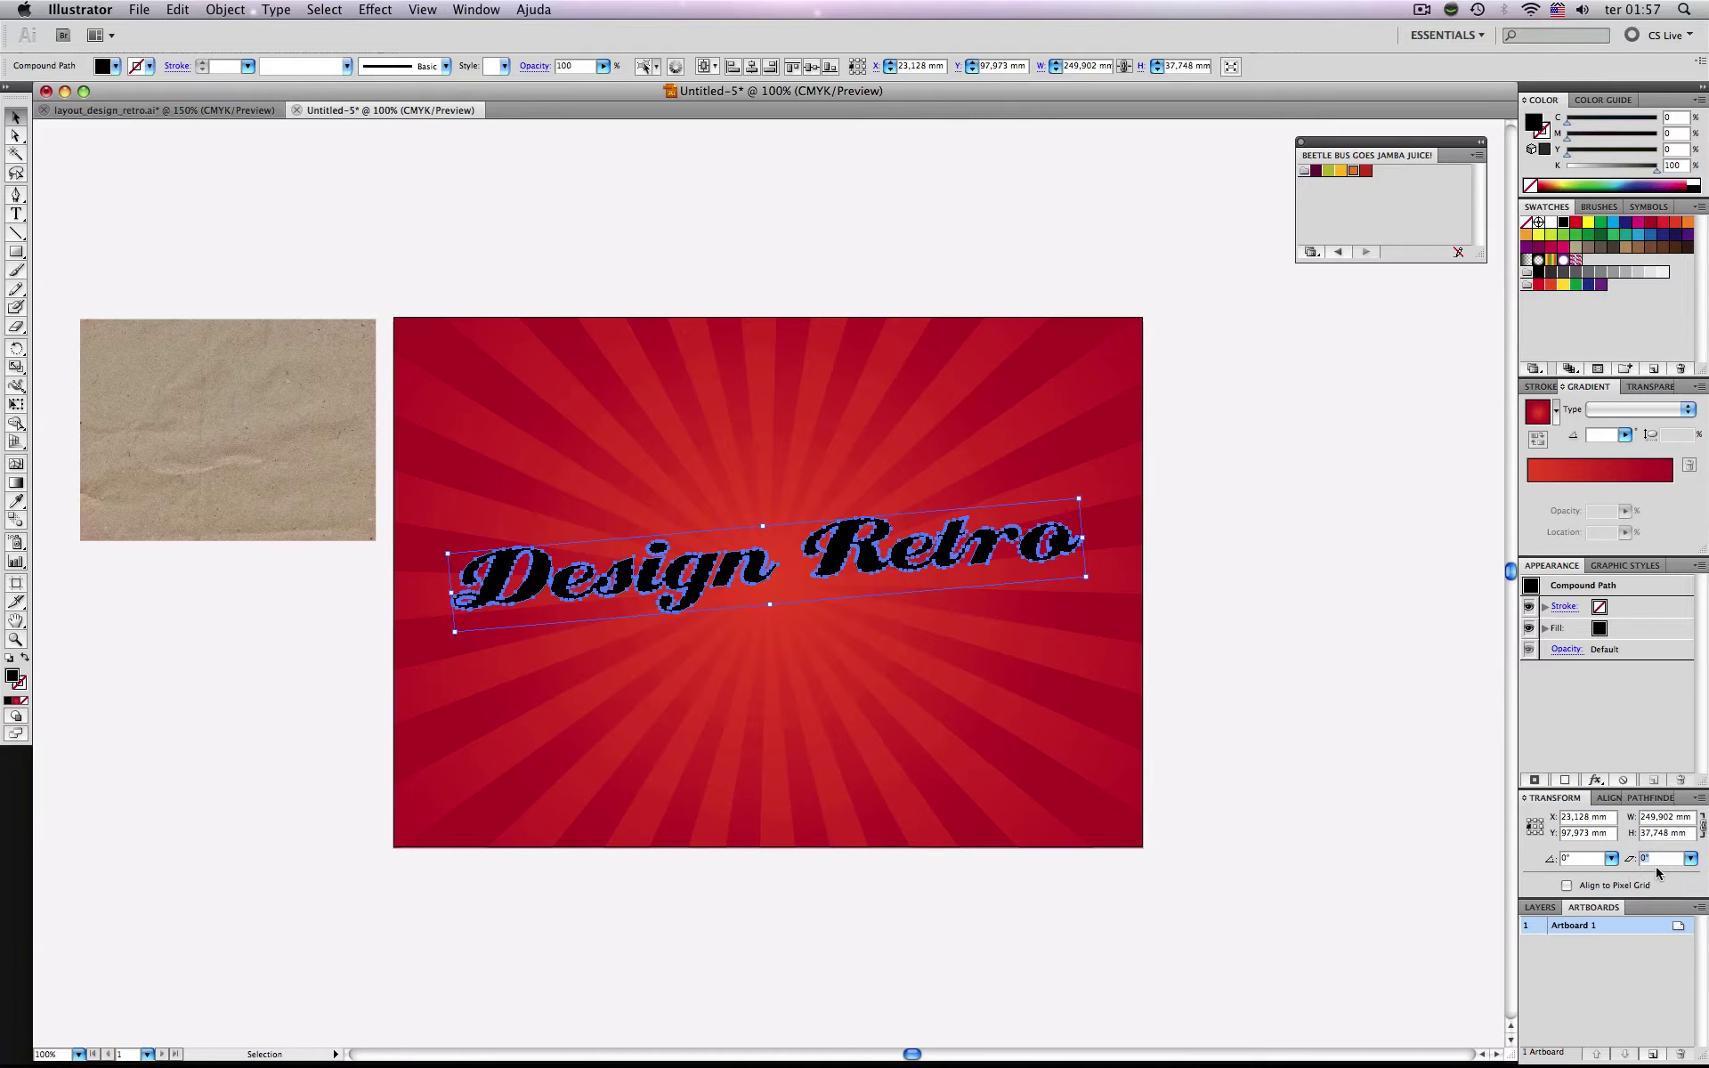
pyautogui.write('10')
pyautogui.press('Return')
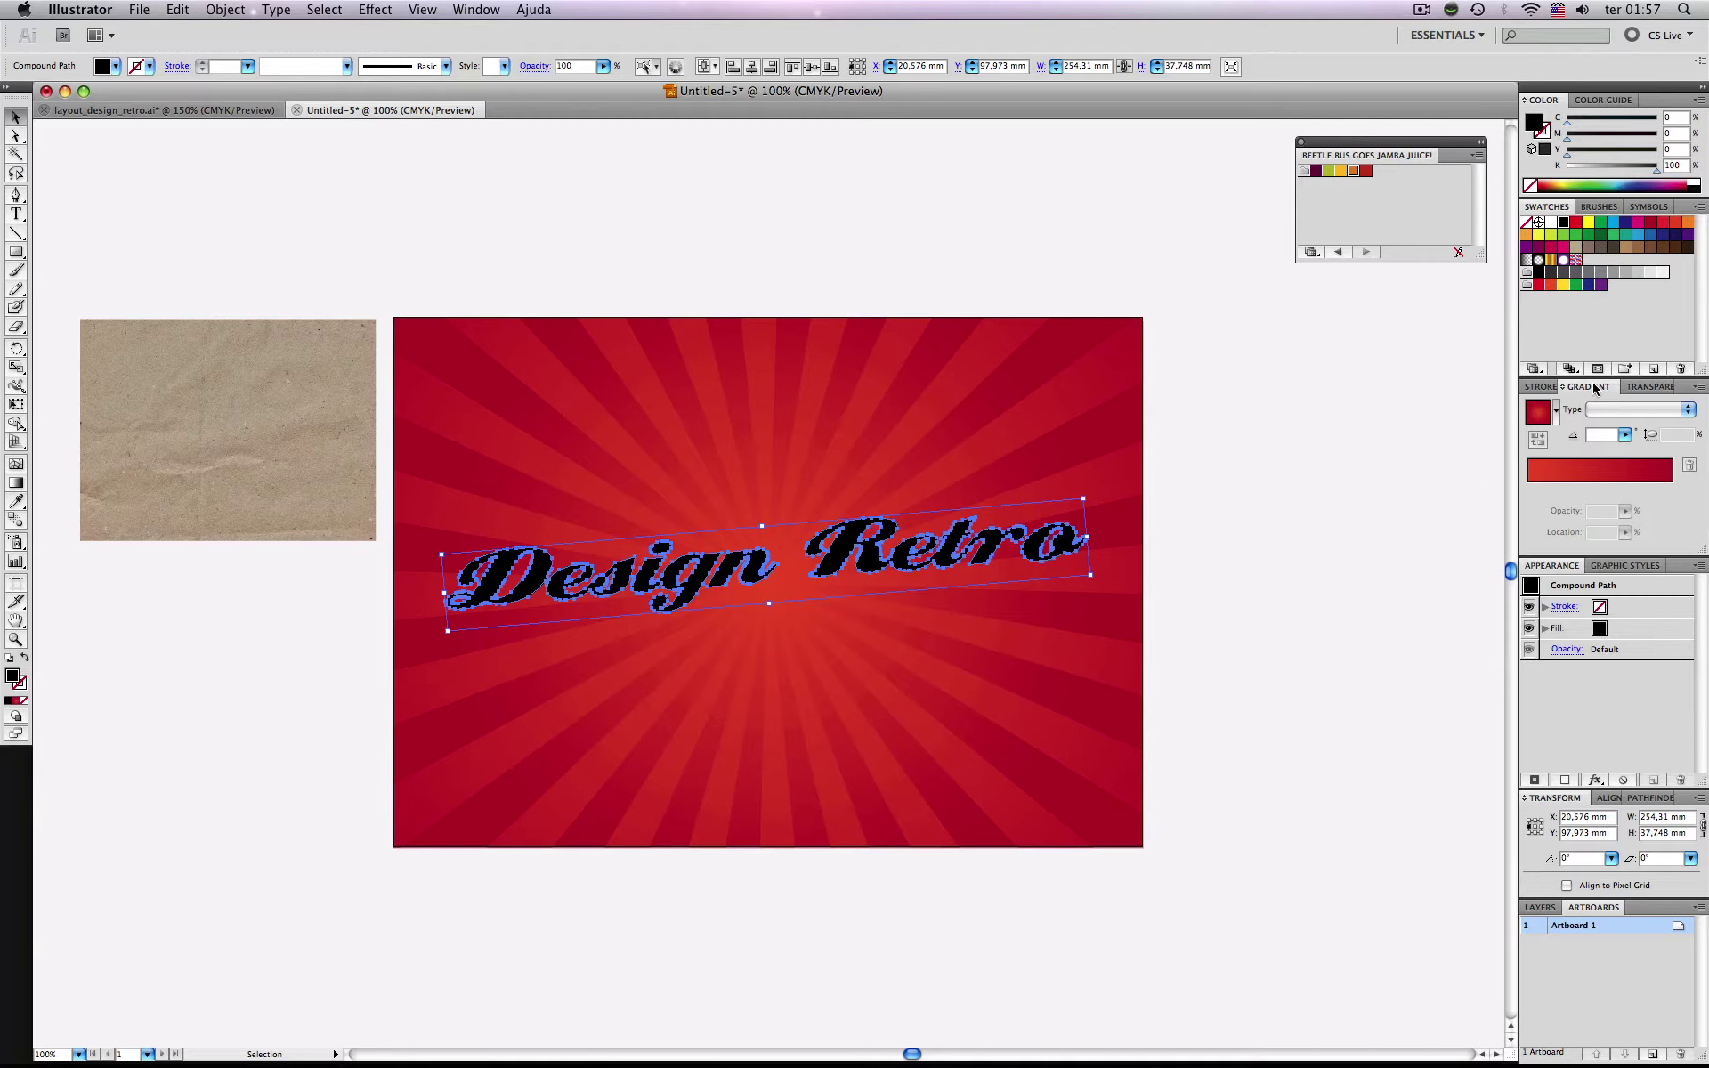
# Fill the lettering with the red gradient as a linear gradient at 95°, reverse its direction and deselect the lettering.
pyautogui.click(1541, 416)
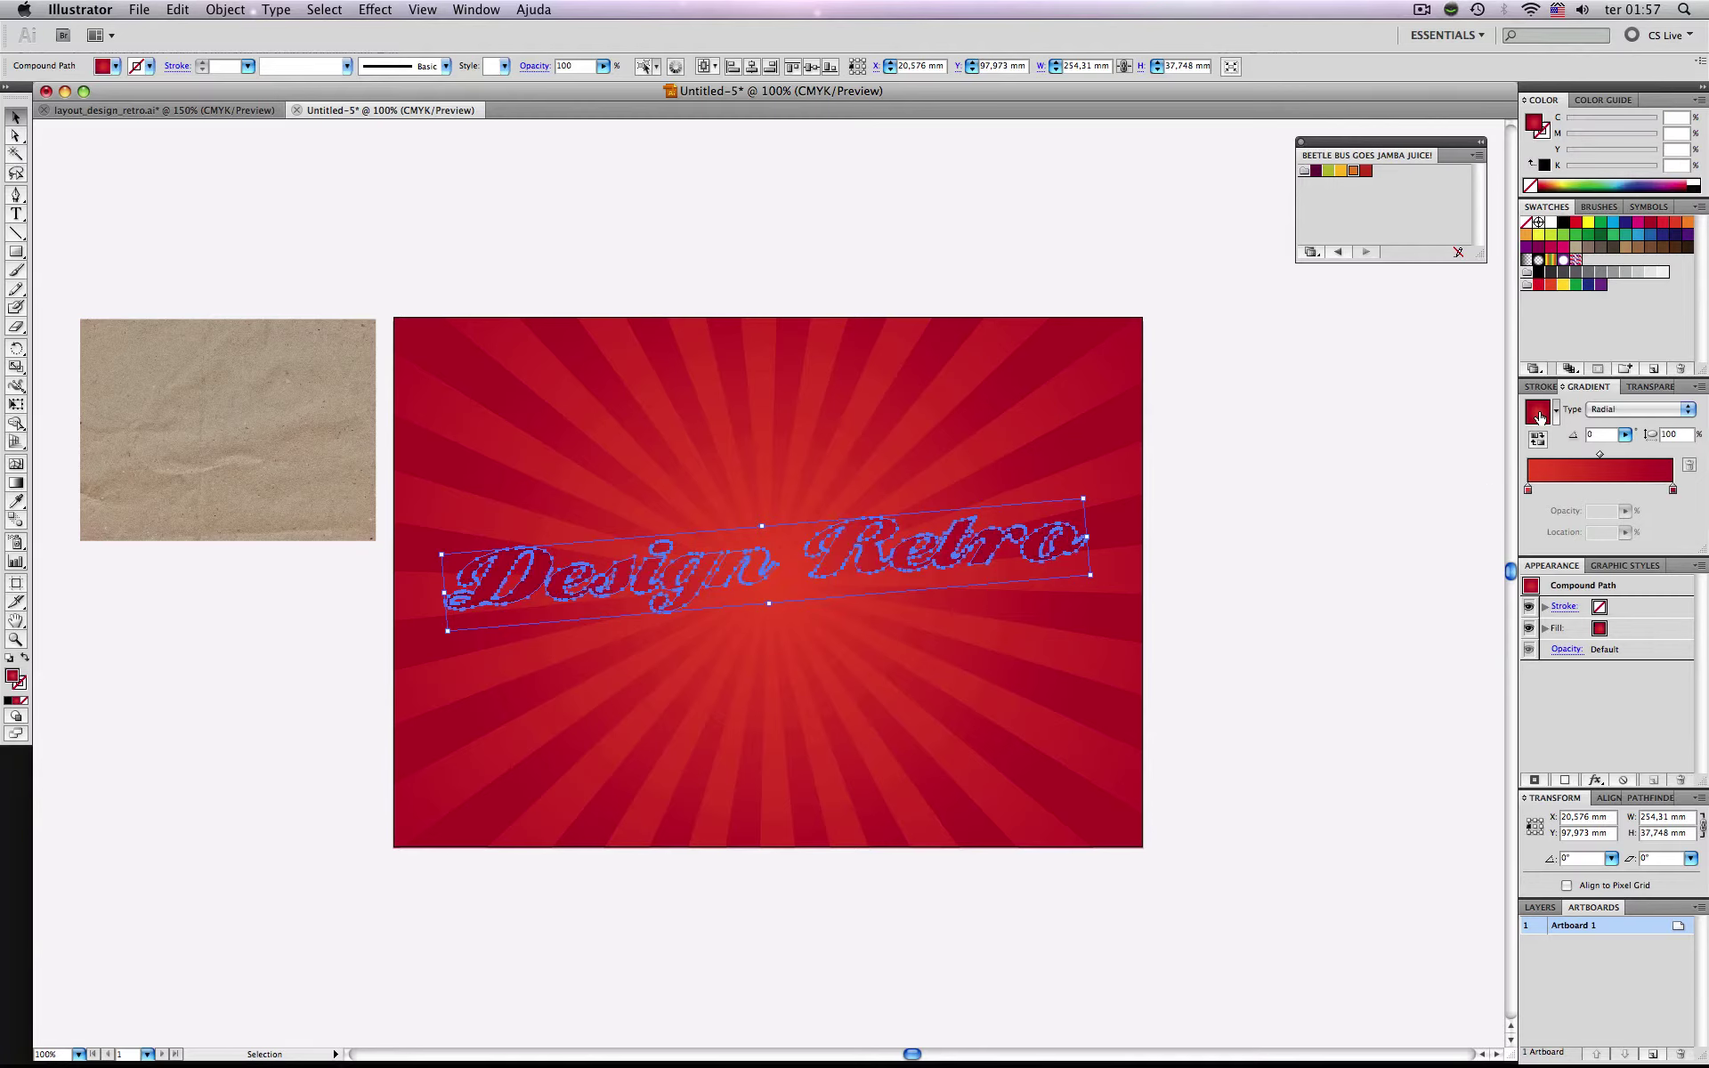
pyautogui.click(1644, 412)
pyautogui.click(1593, 412)
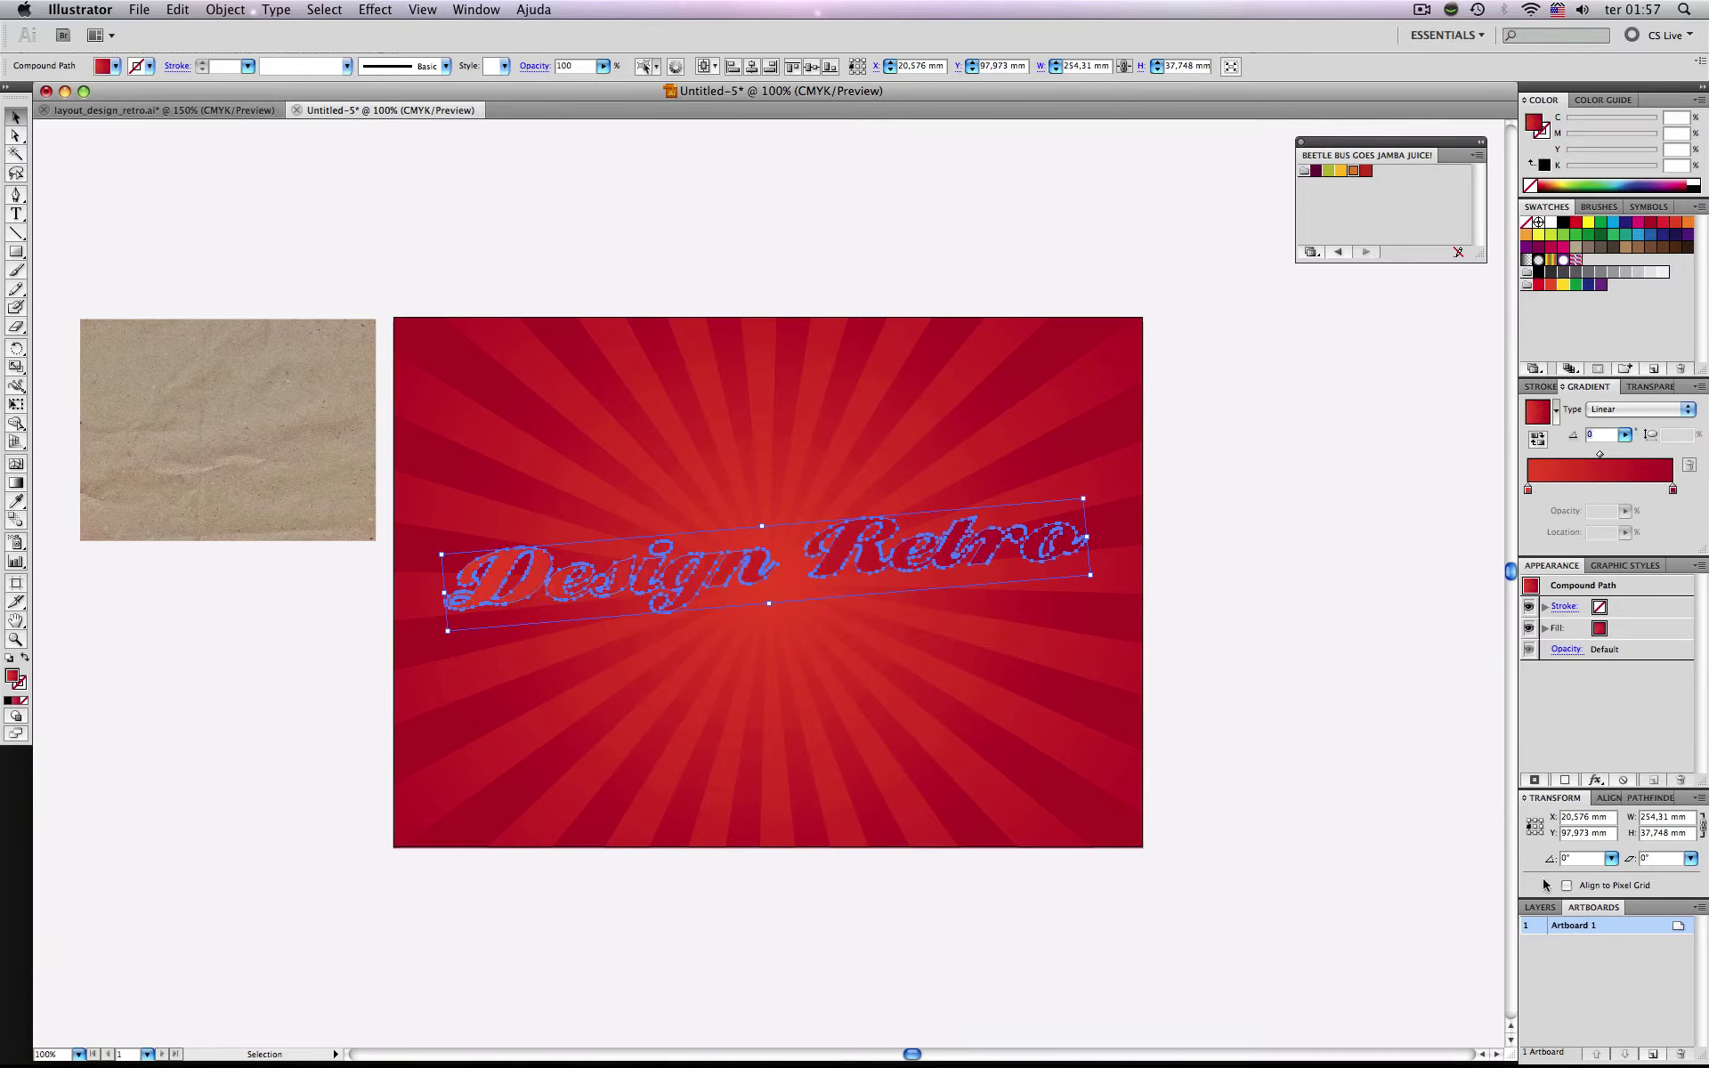
pyautogui.click(1569, 435)
pyautogui.write('95')
pyautogui.press('Return')
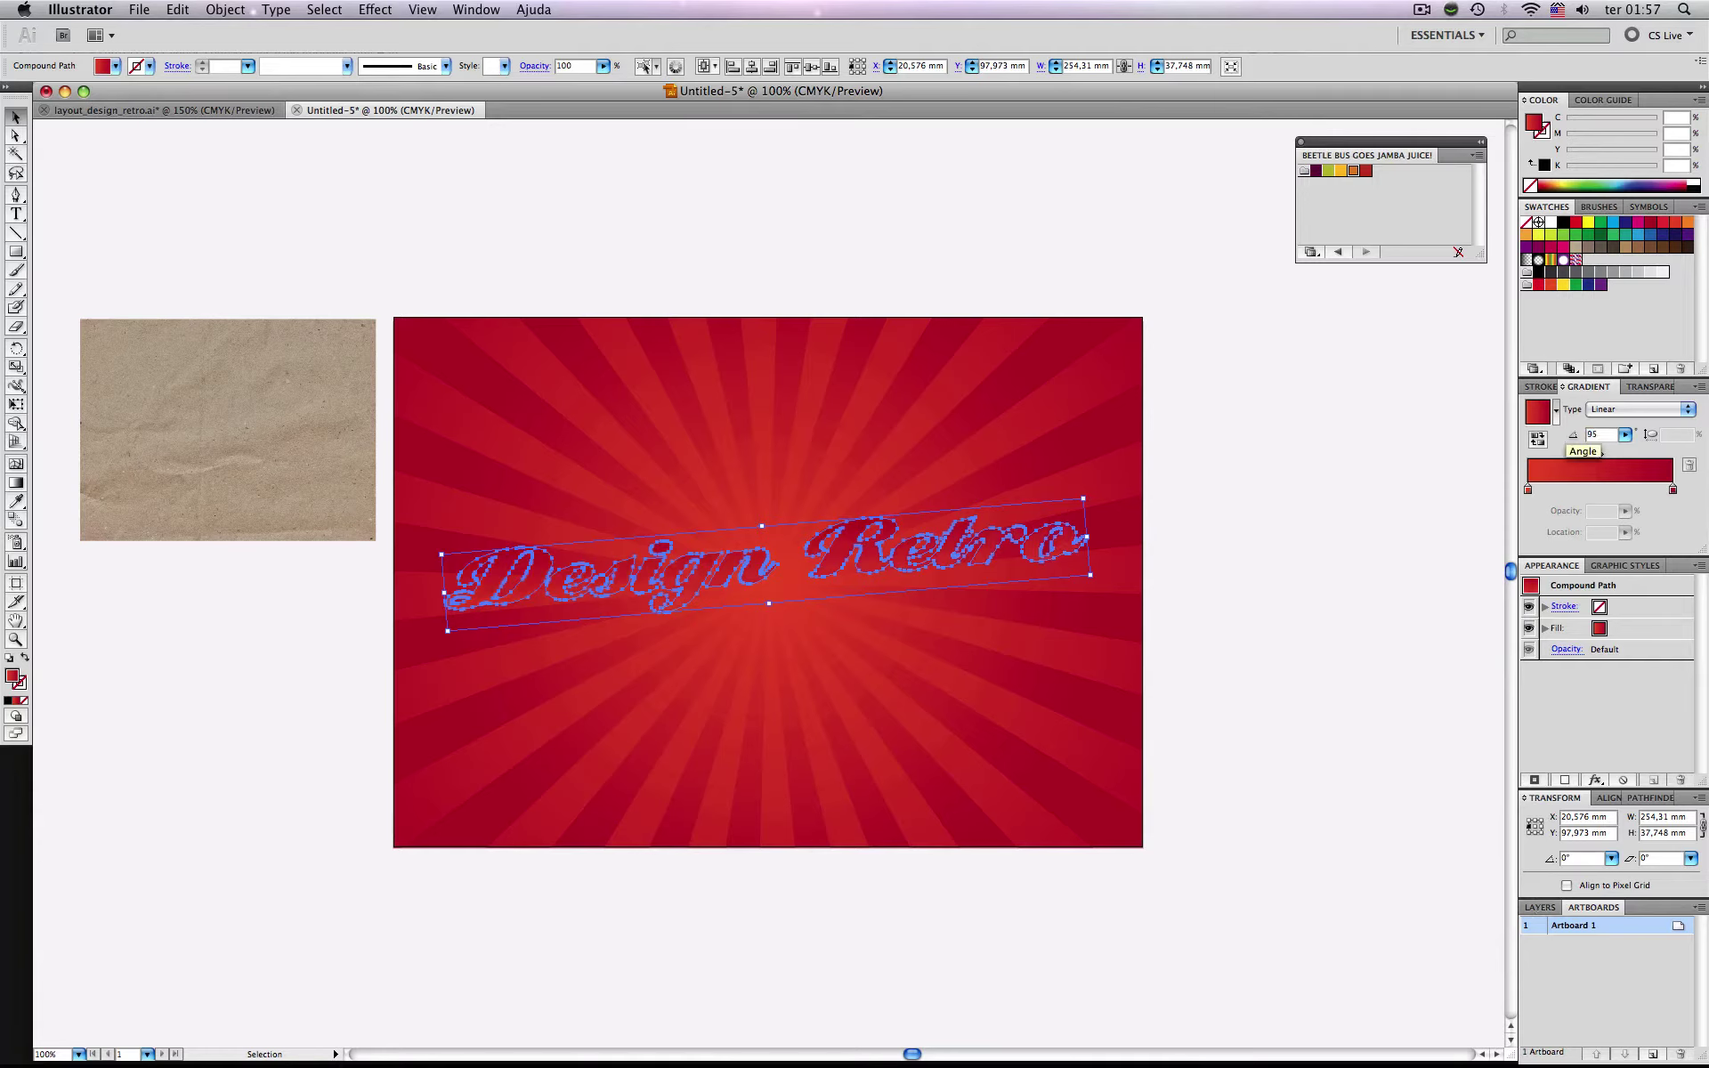
pyautogui.click(1537, 439)
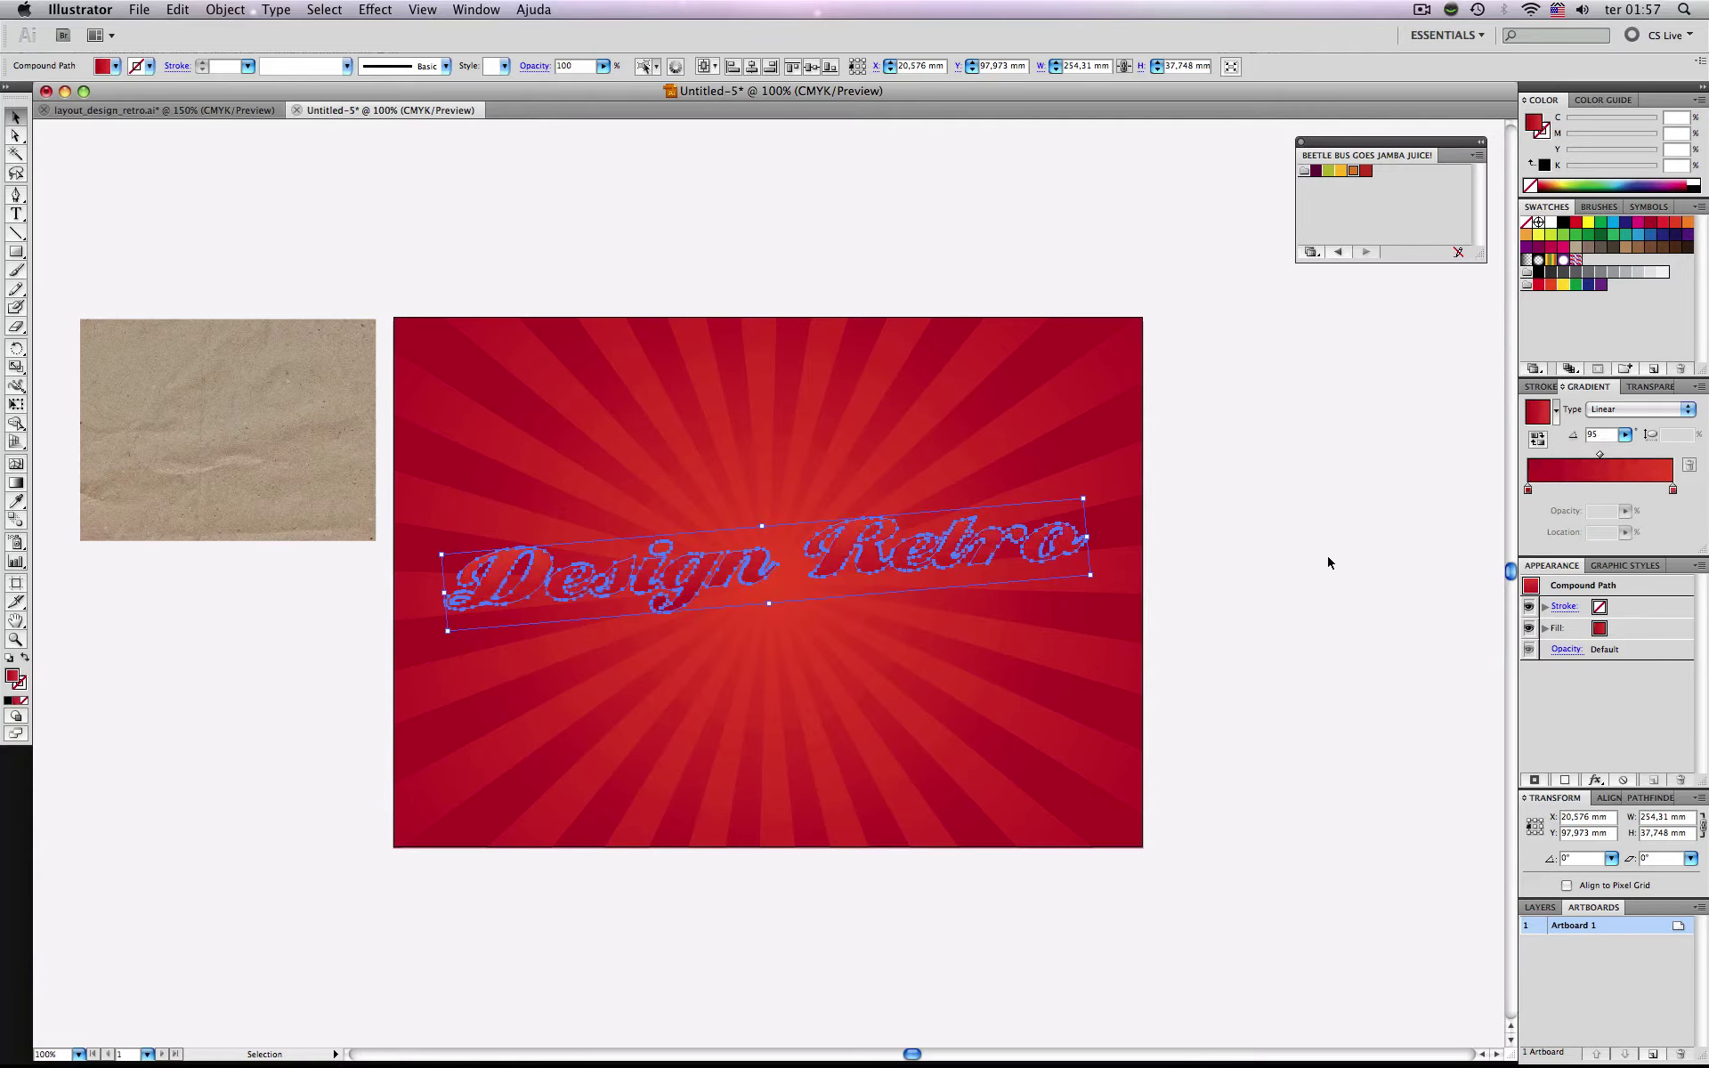
pyautogui.click(1284, 568)
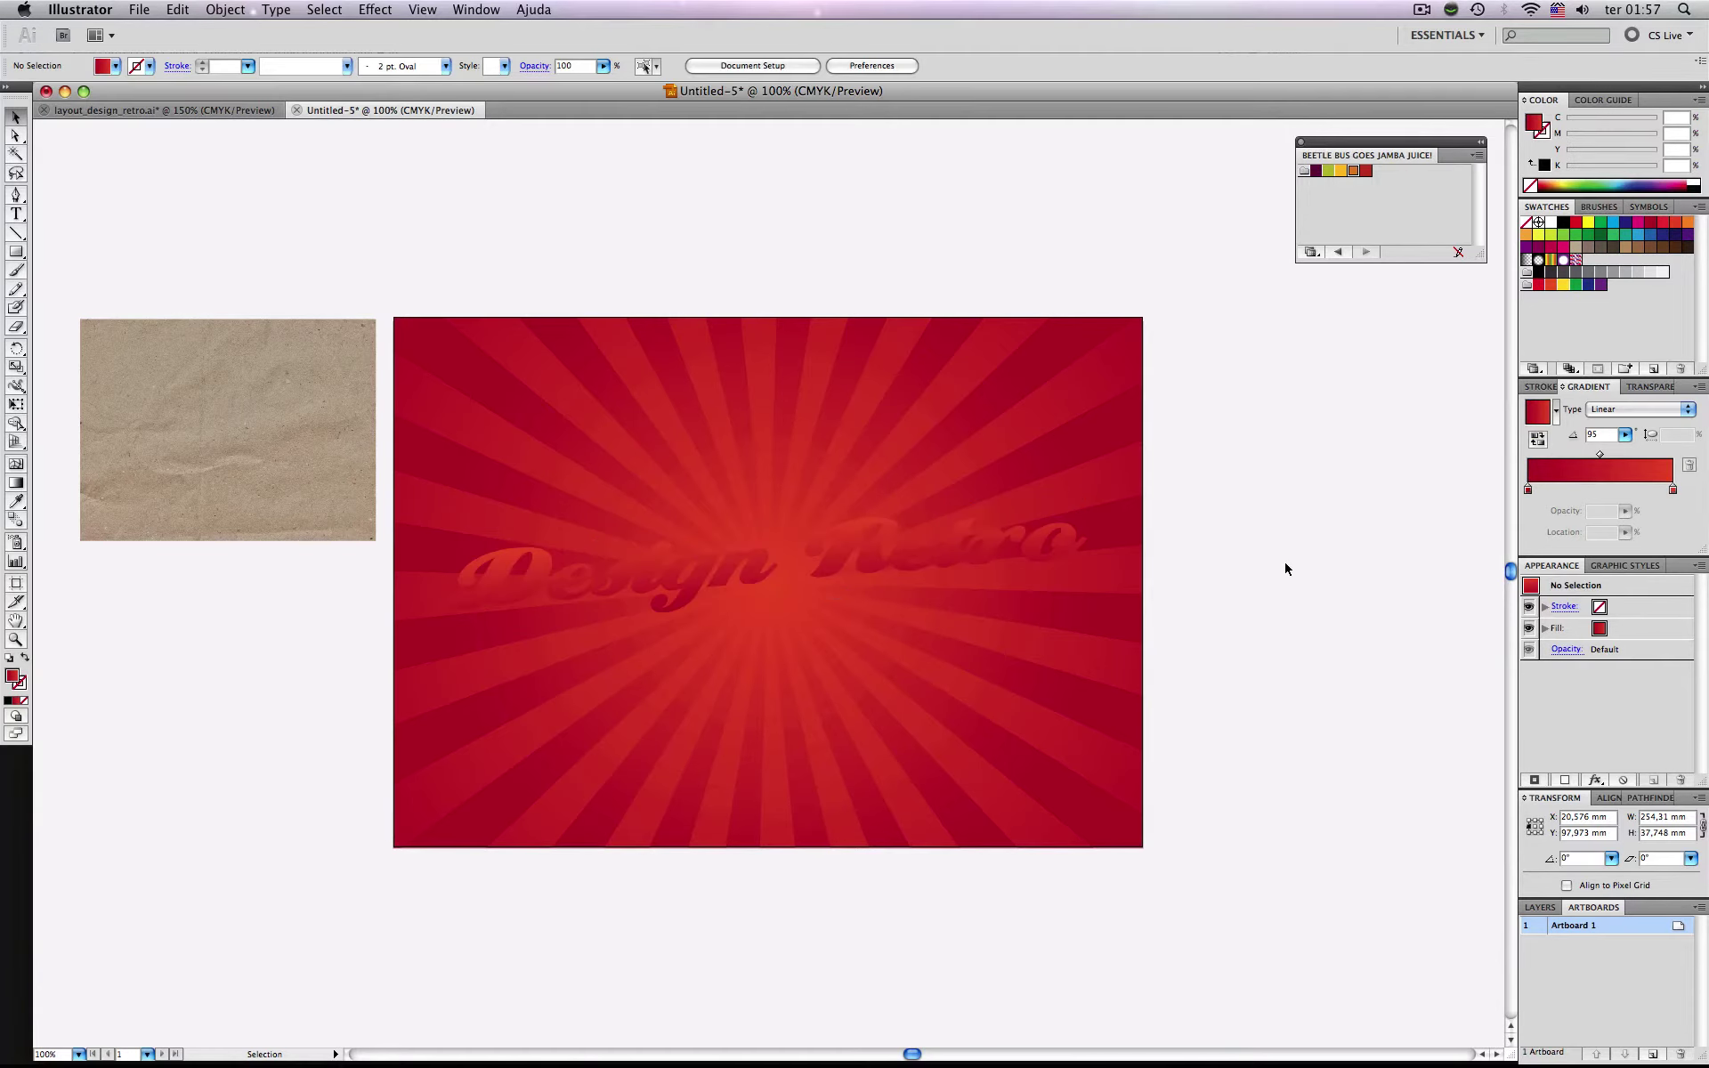
# Offset the "Design Retro" lettering outward by 2.5 mm with round joins.
pyautogui.click(1046, 561)
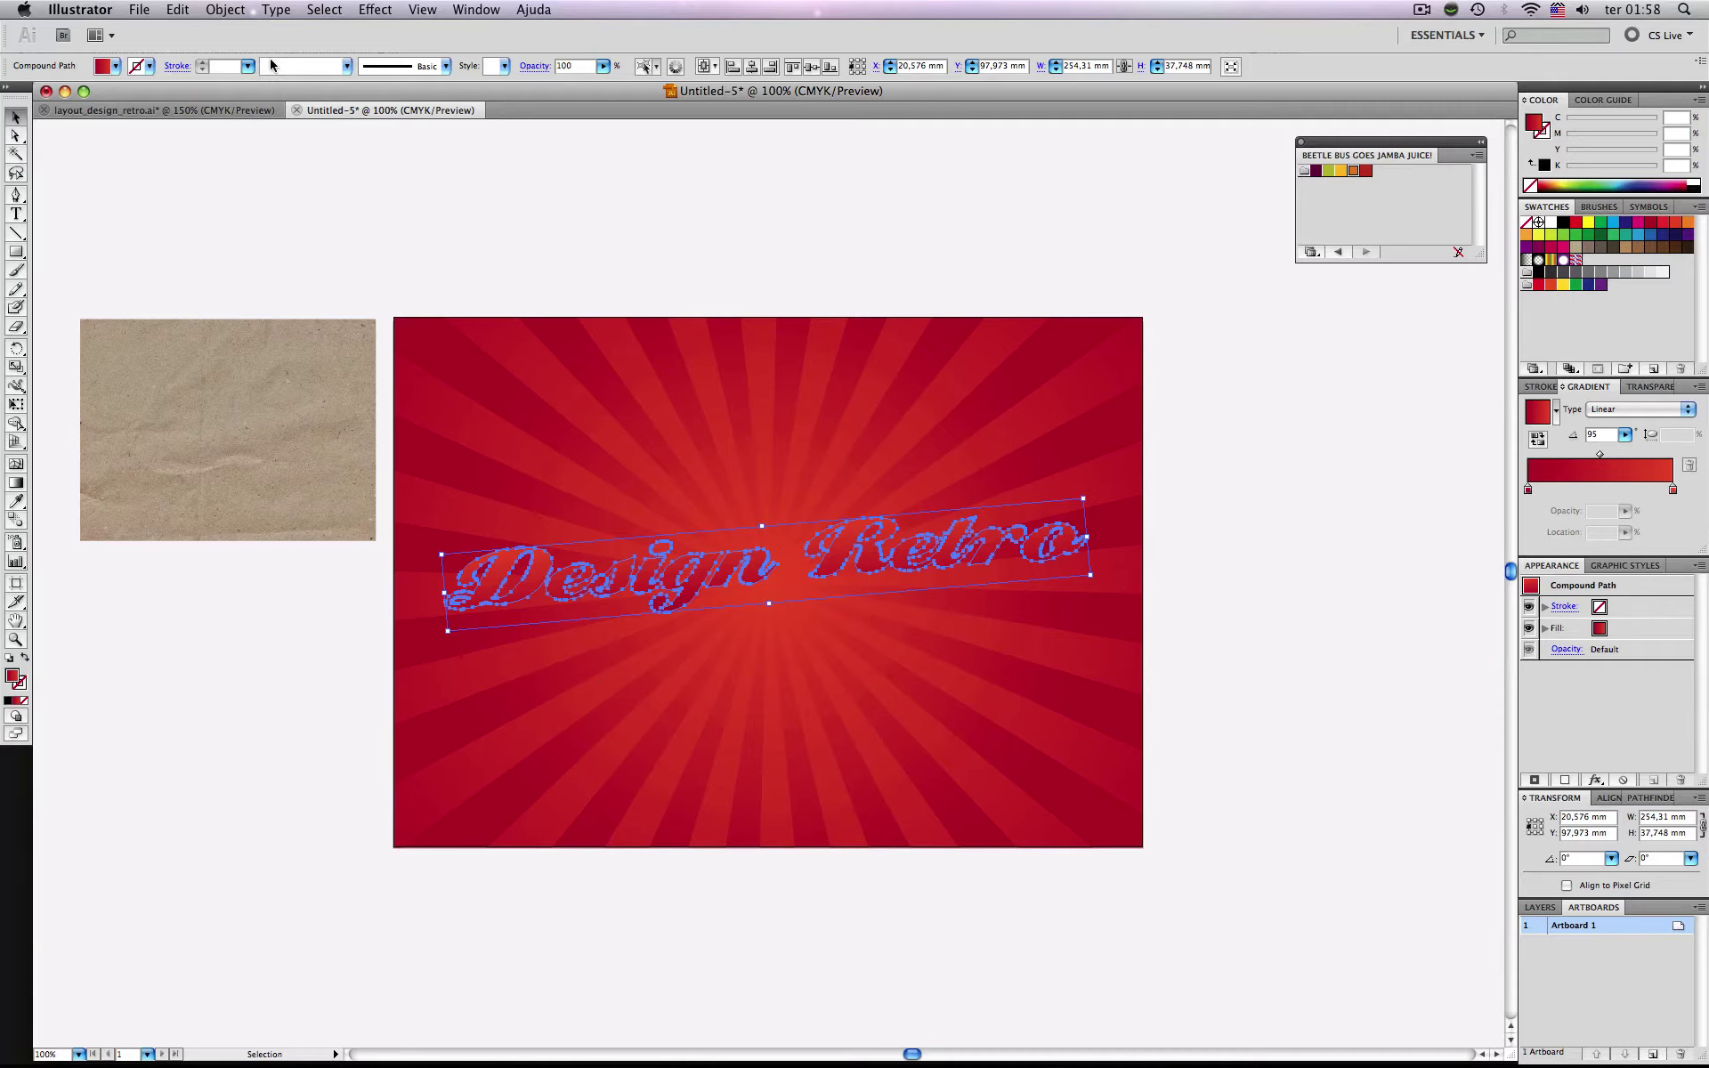
pyautogui.click(227, 10)
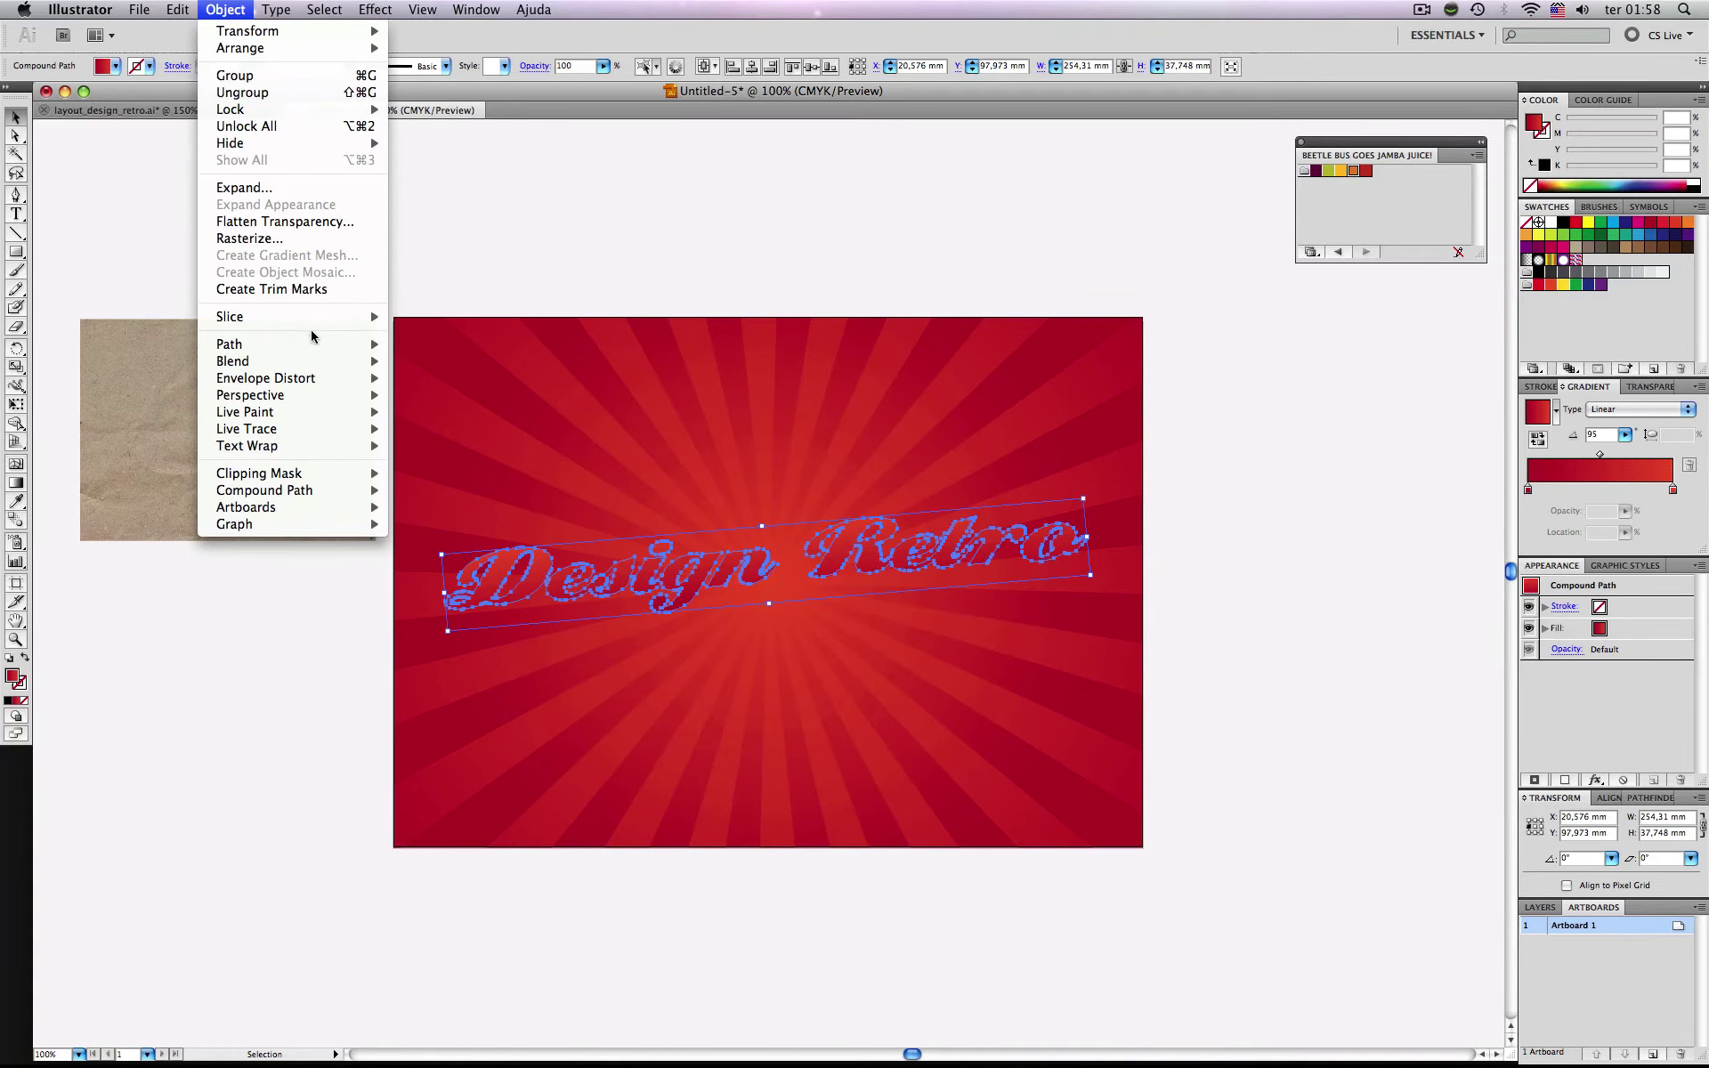
pyautogui.moveTo(315, 345)
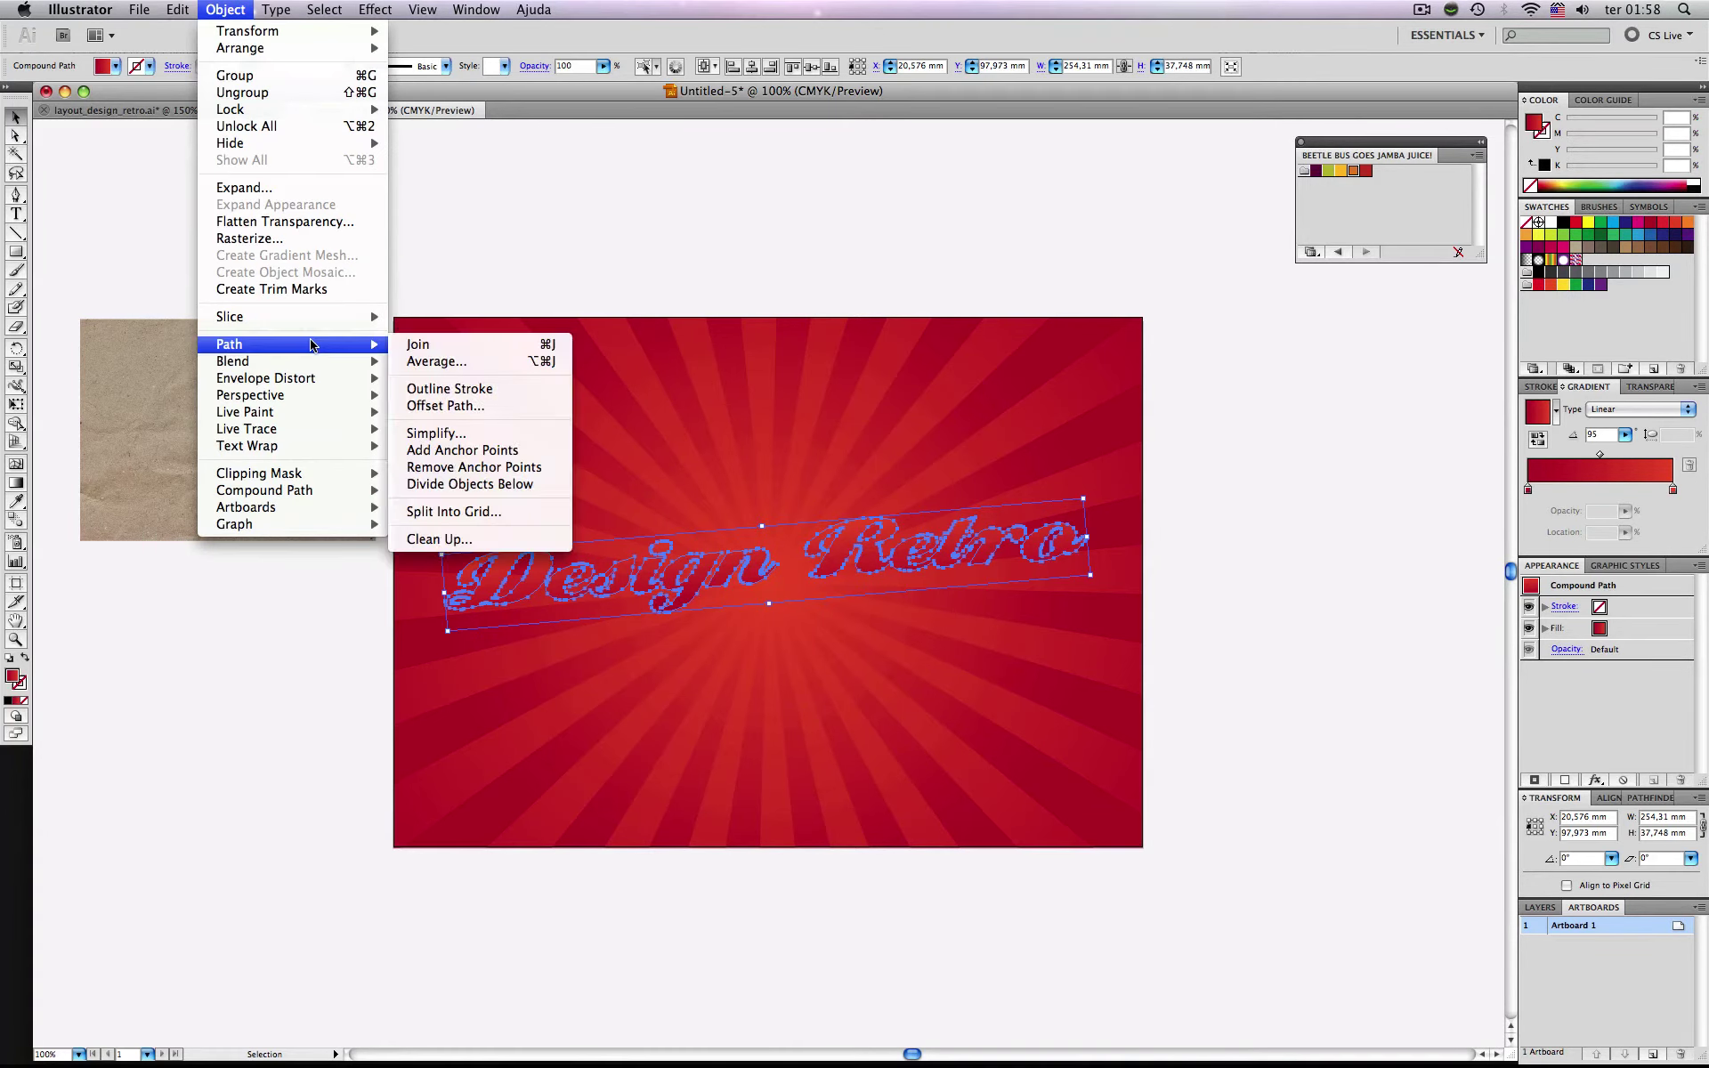
pyautogui.click(453, 407)
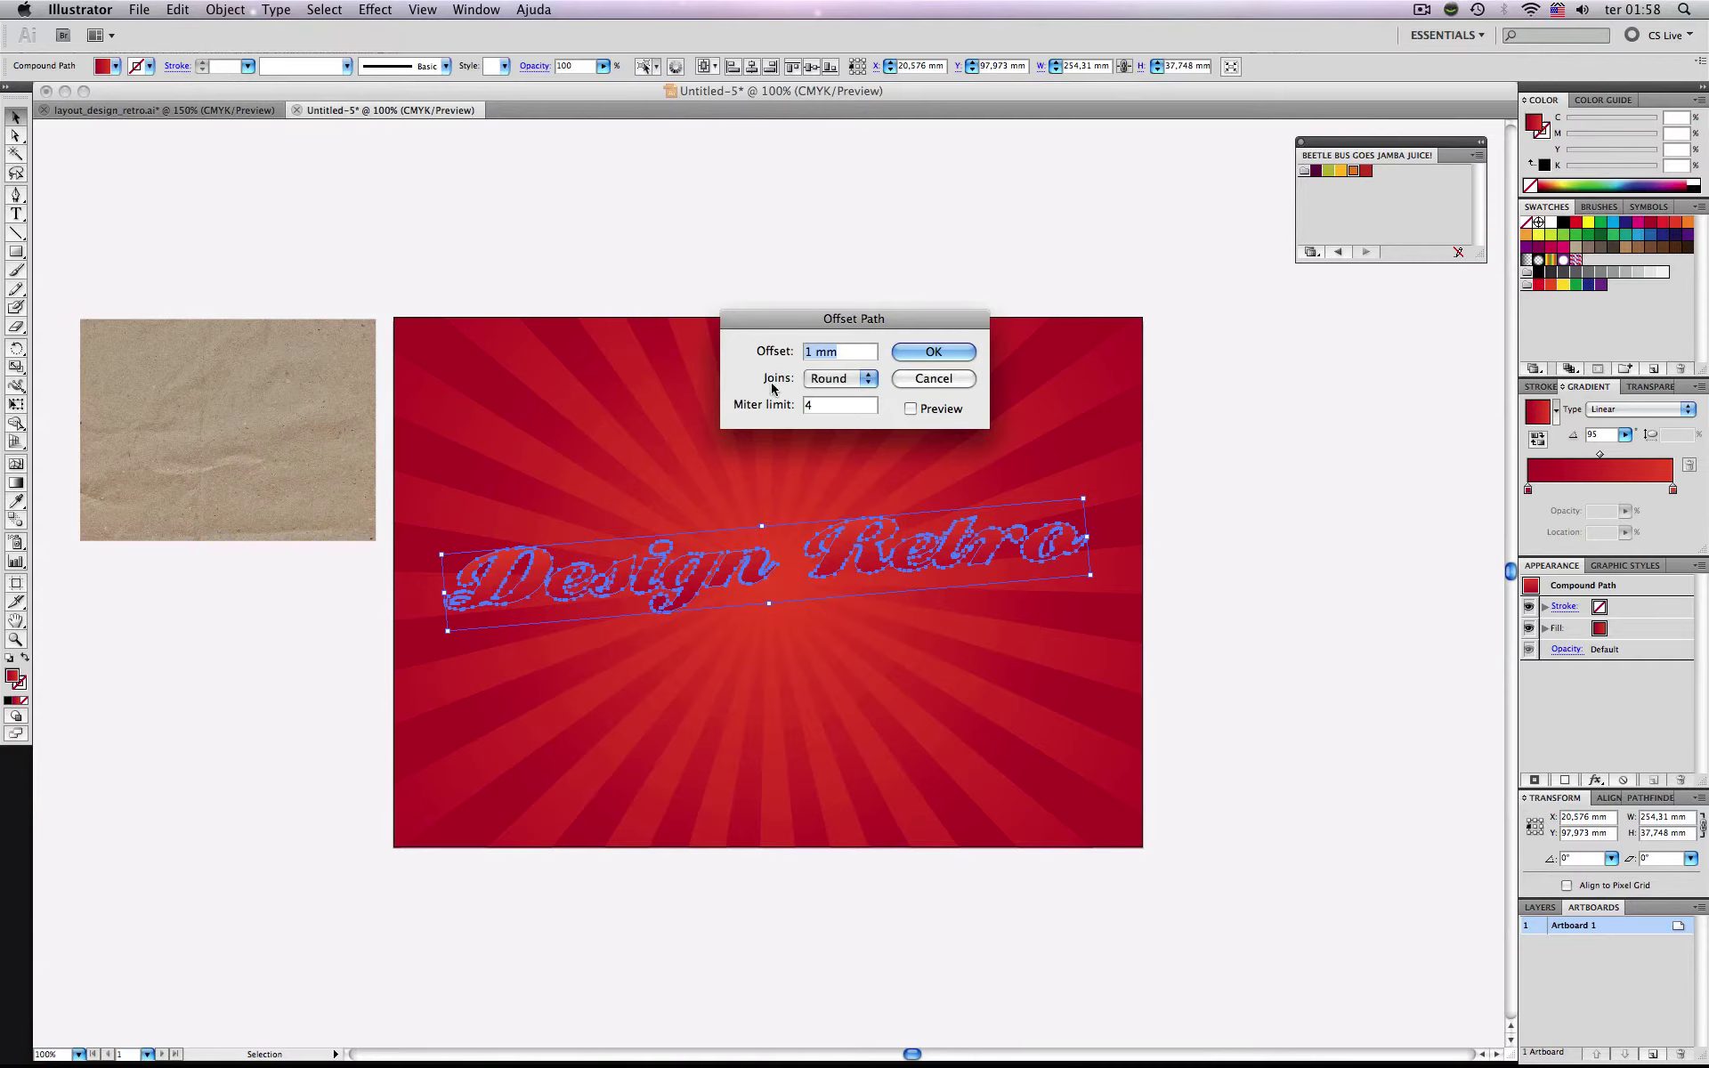
pyautogui.click(803, 352)
pyautogui.write('2')
pyautogui.click(910, 409)
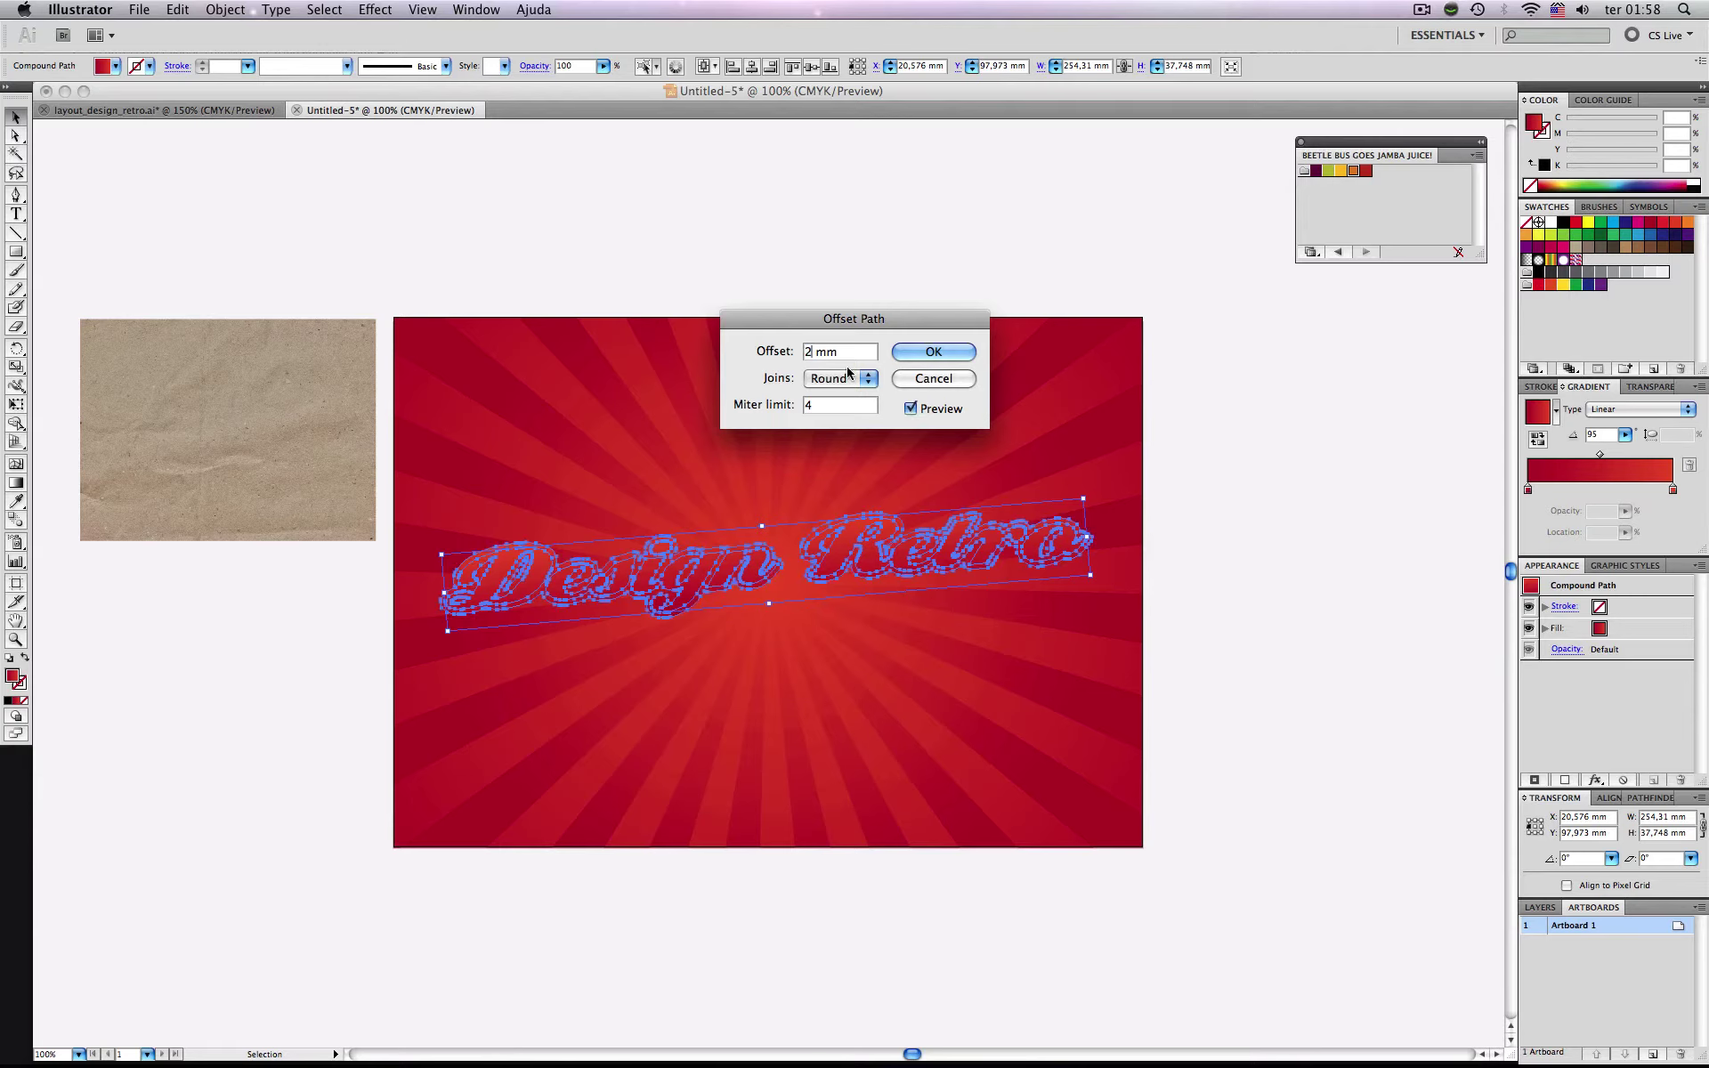
pyautogui.click(812, 354)
pyautogui.write('.5')
pyautogui.click(841, 404)
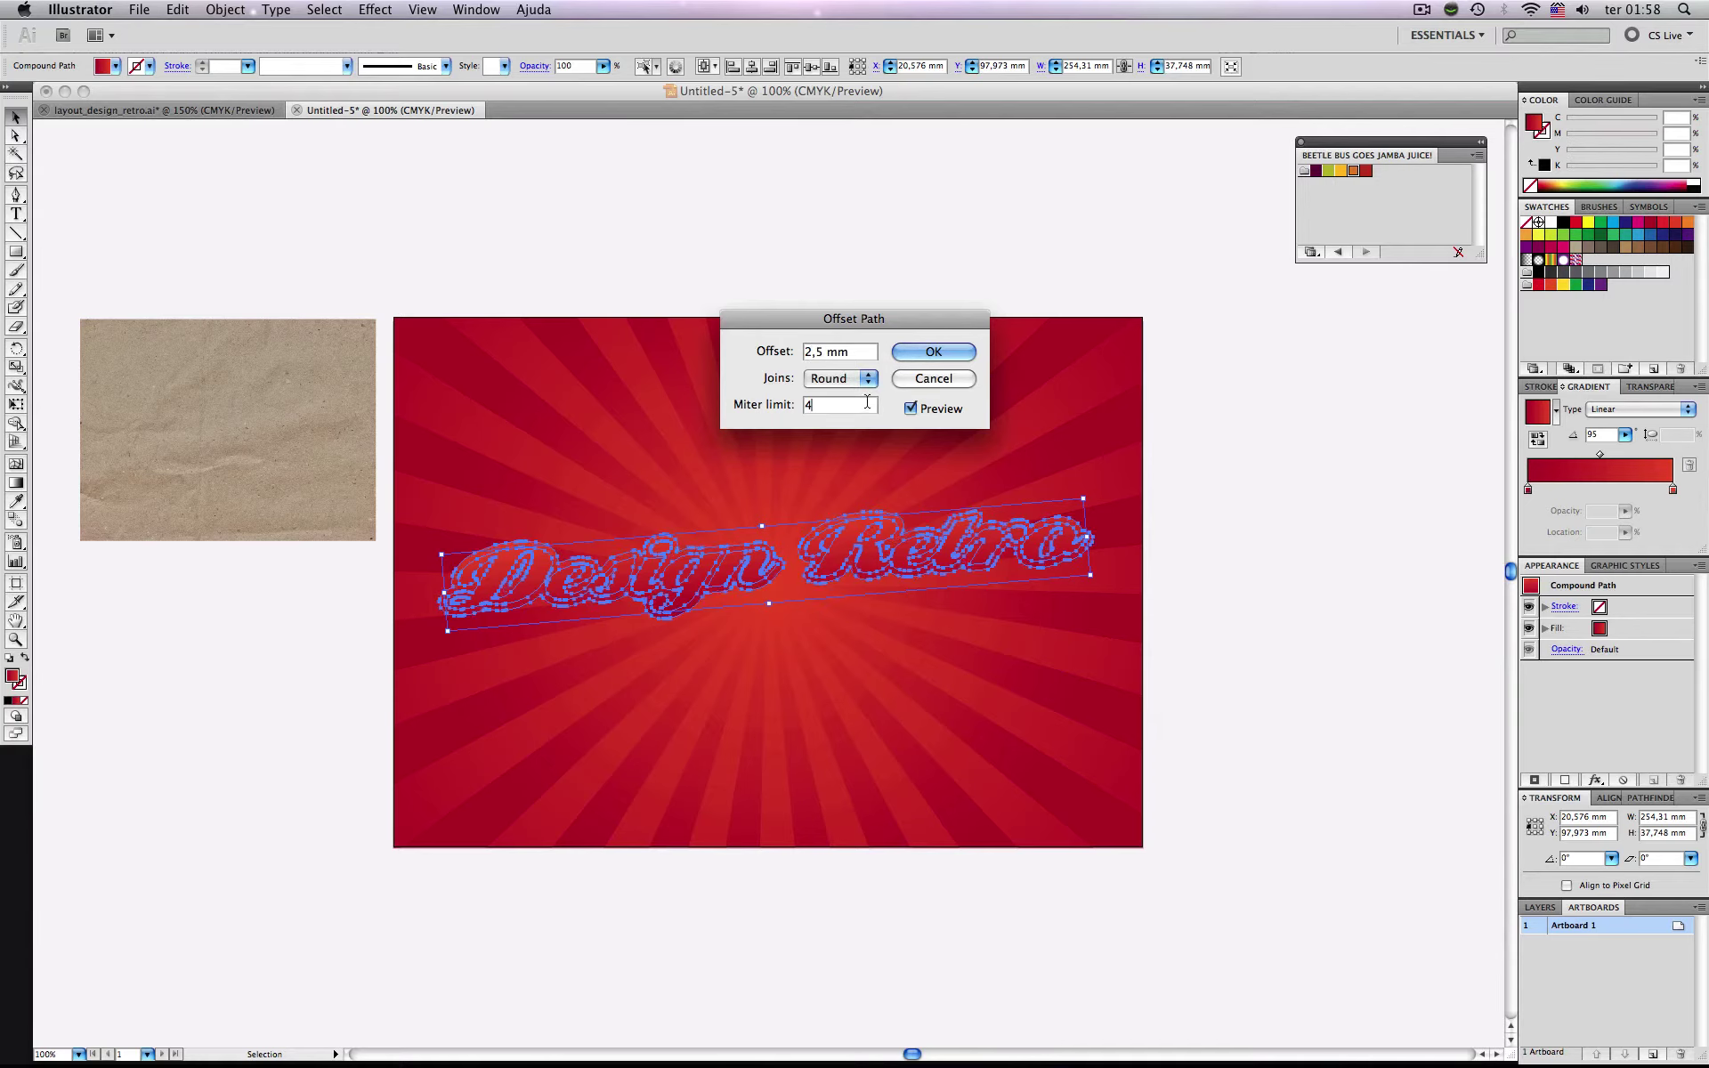
pyautogui.click(864, 385)
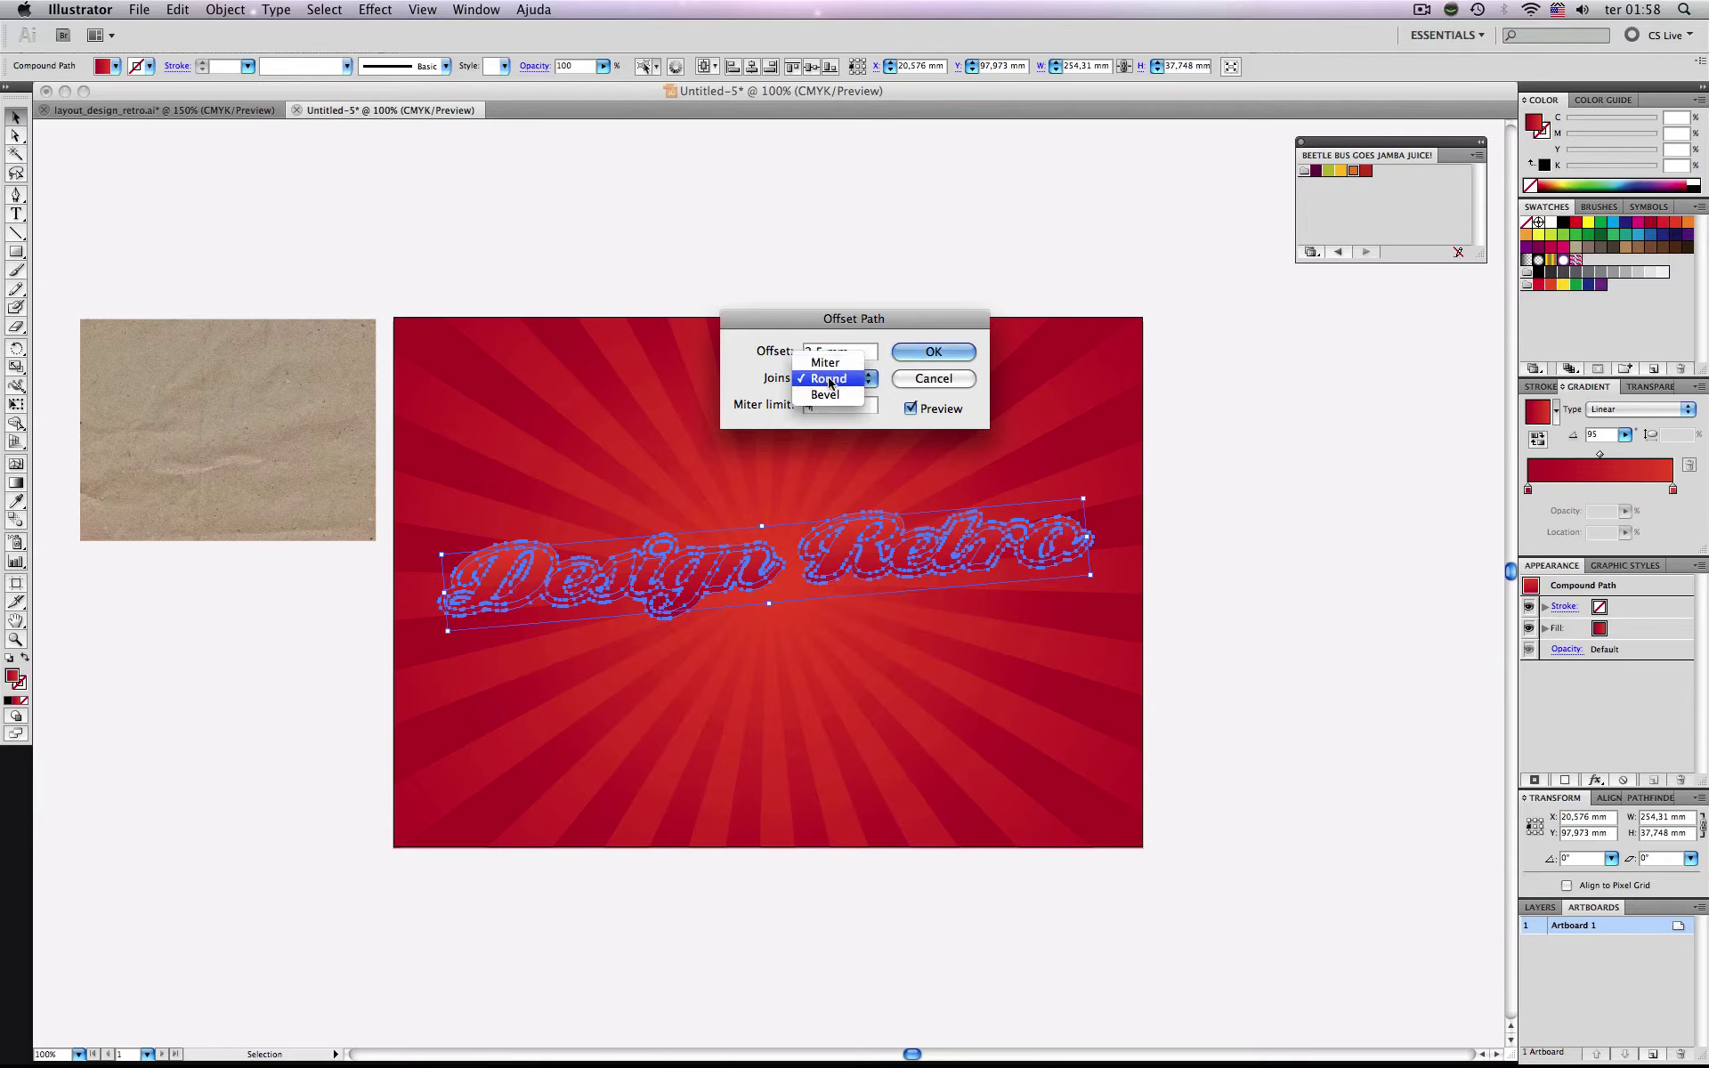
pyautogui.click(830, 381)
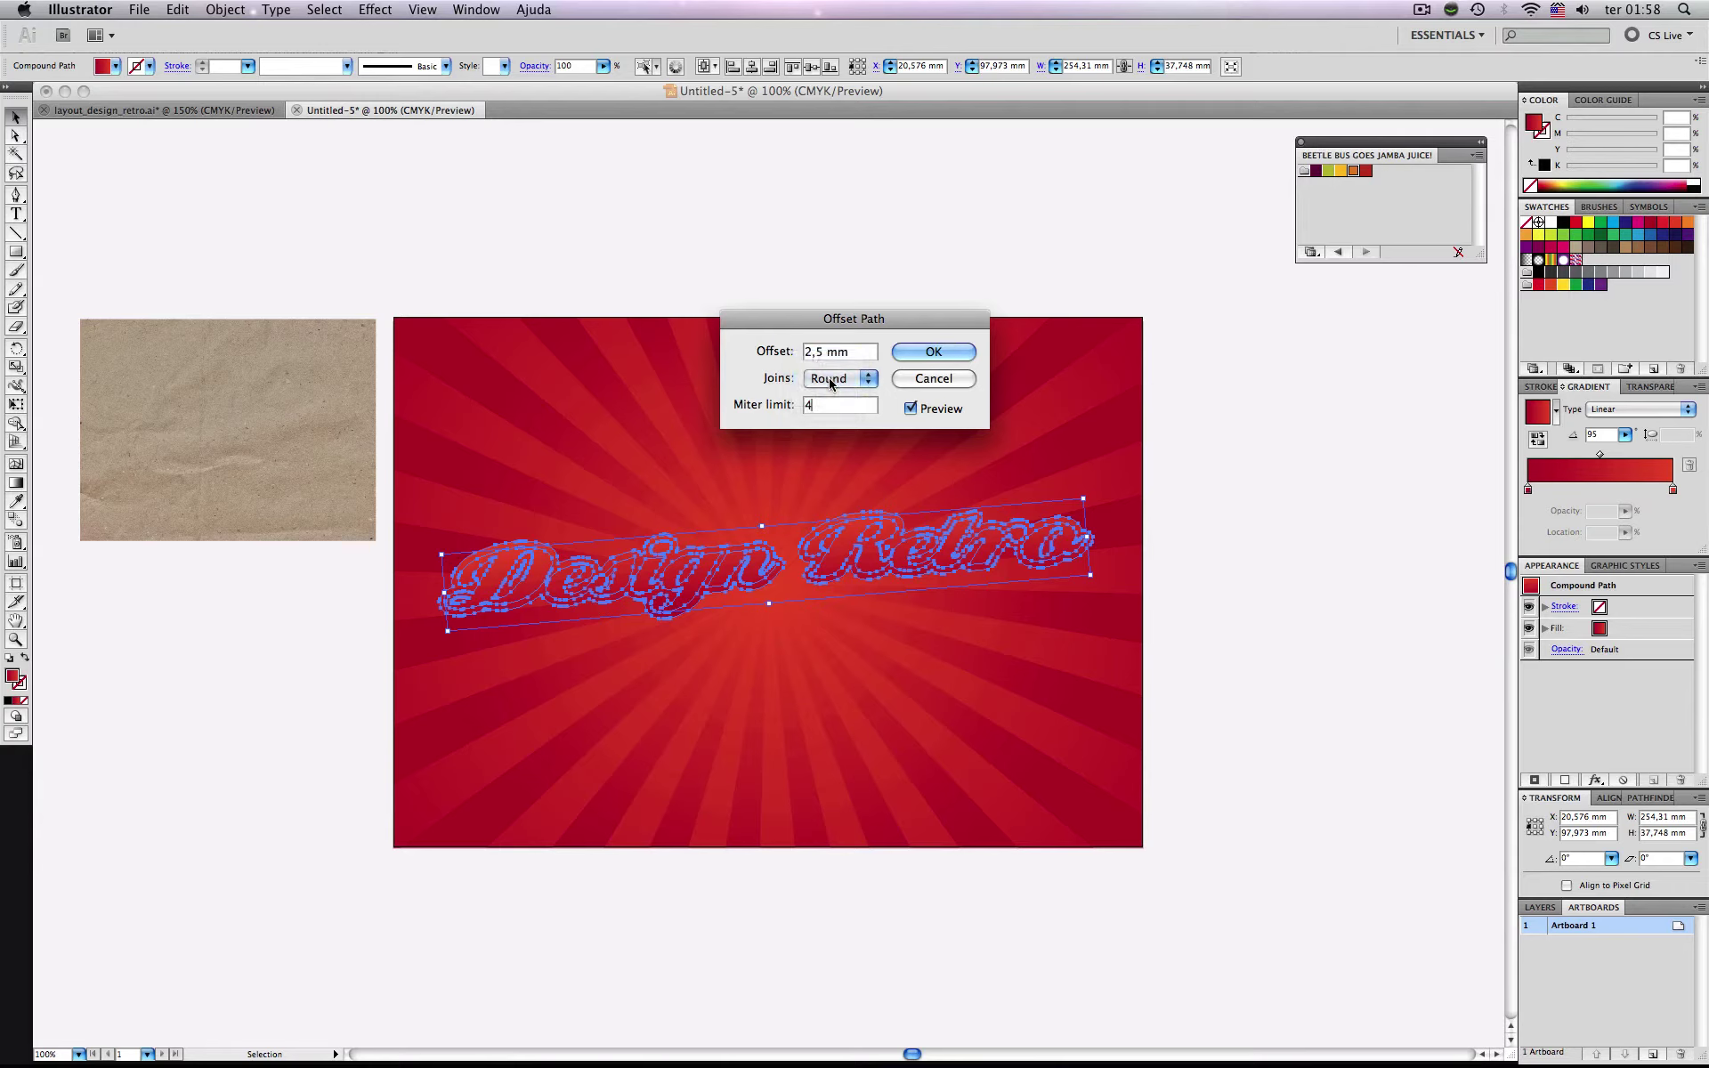
pyautogui.click(926, 353)
# Fill the offset shape around the lettering with white.
pyautogui.click(1280, 623)
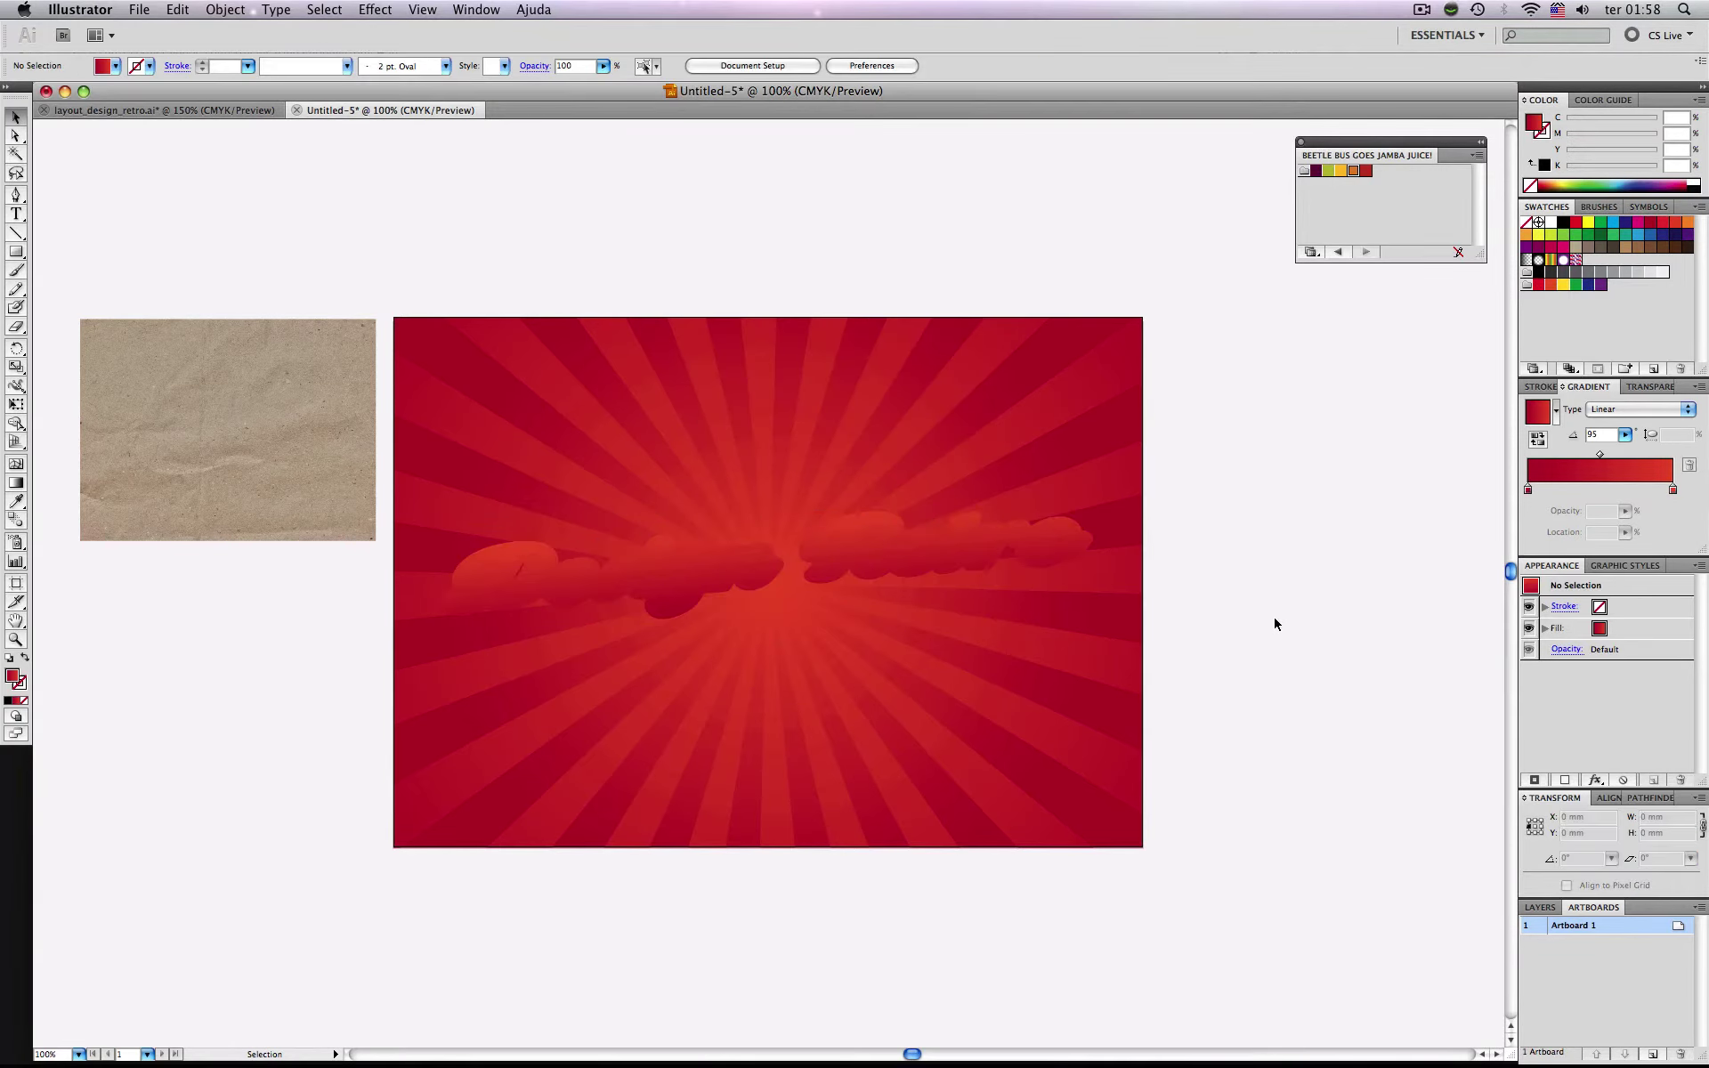
pyautogui.click(1095, 543)
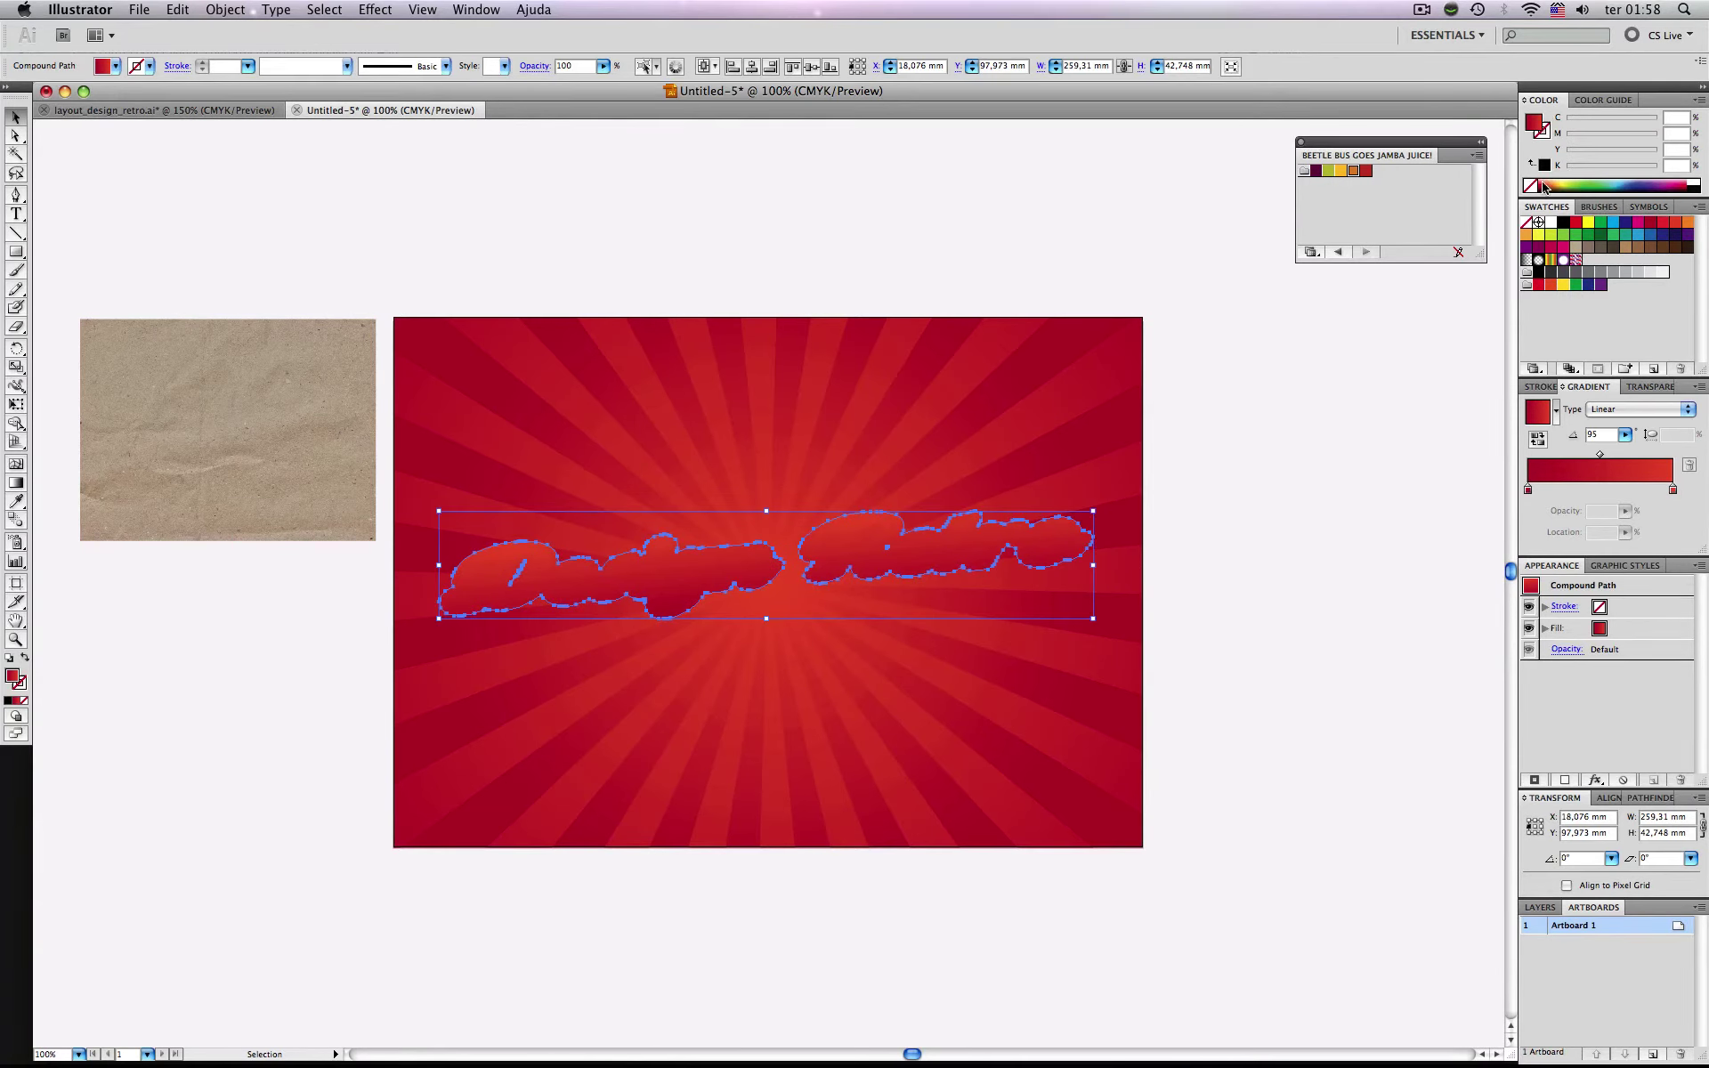
pyautogui.click(1546, 219)
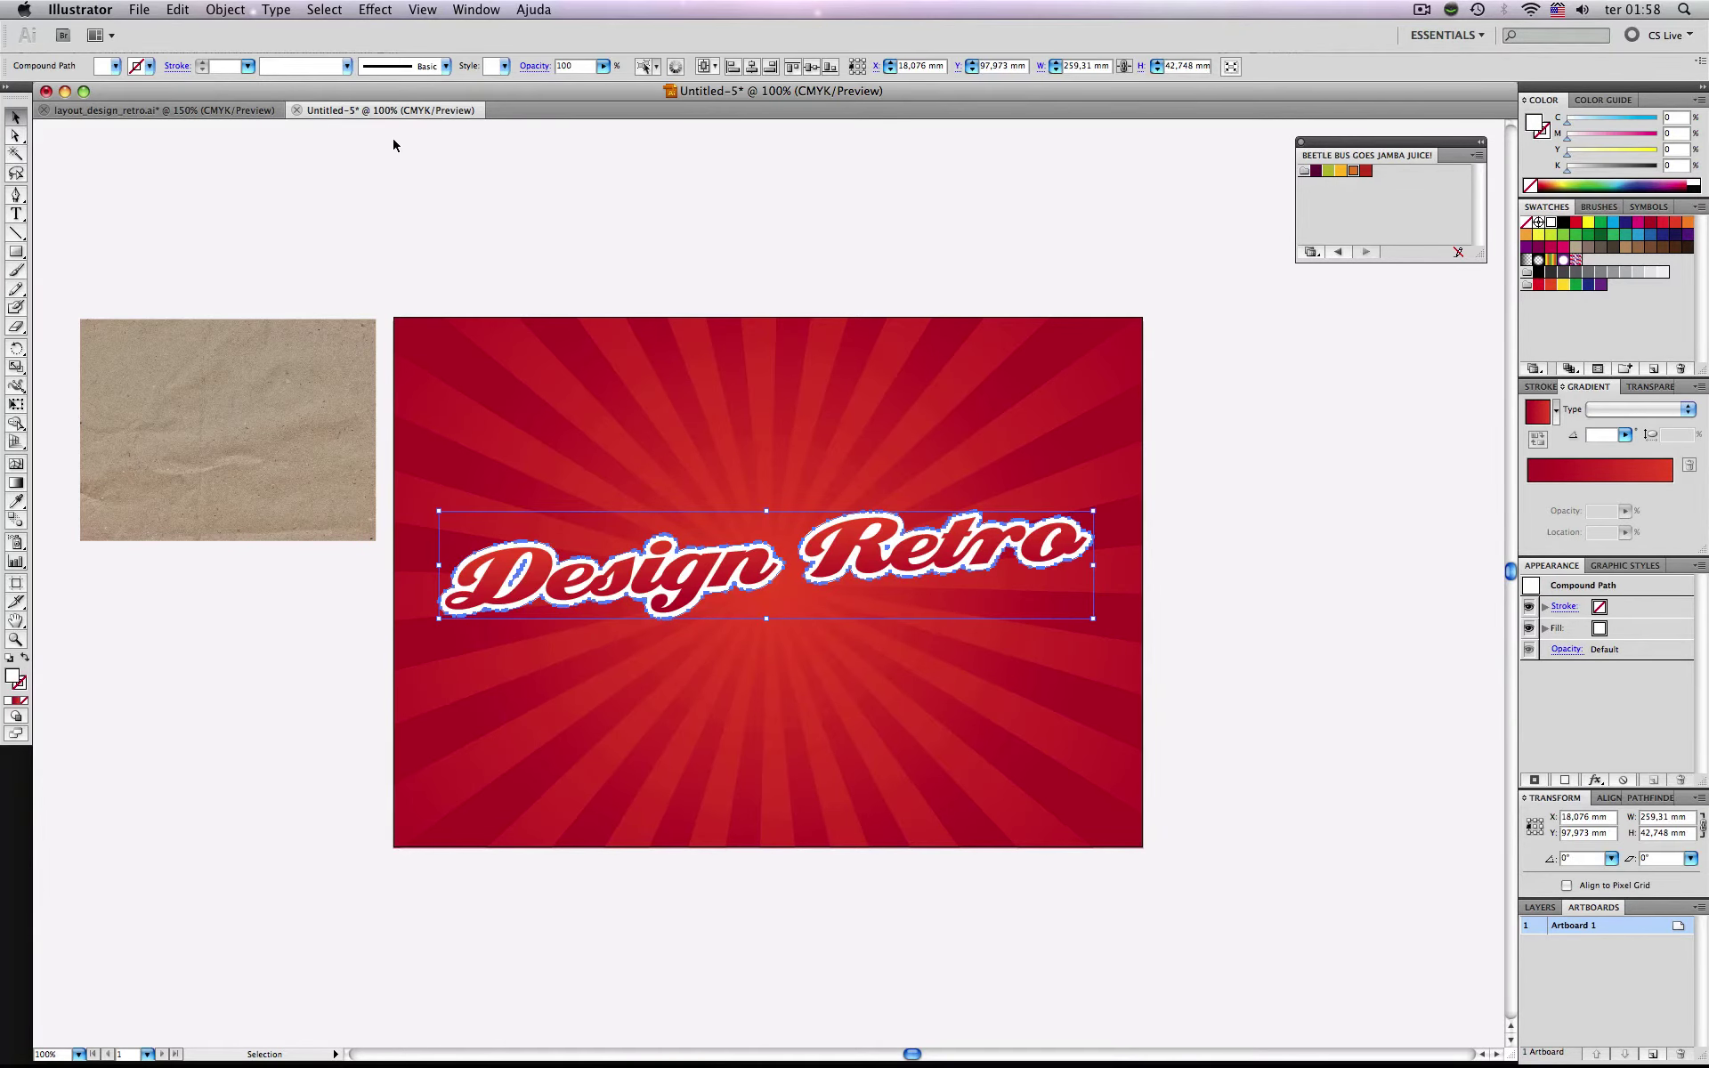
# Offset the white outline by 2.5 mm with round joins and fill the new outer shape with orange (M 50, Y 100).
pyautogui.click(217, 10)
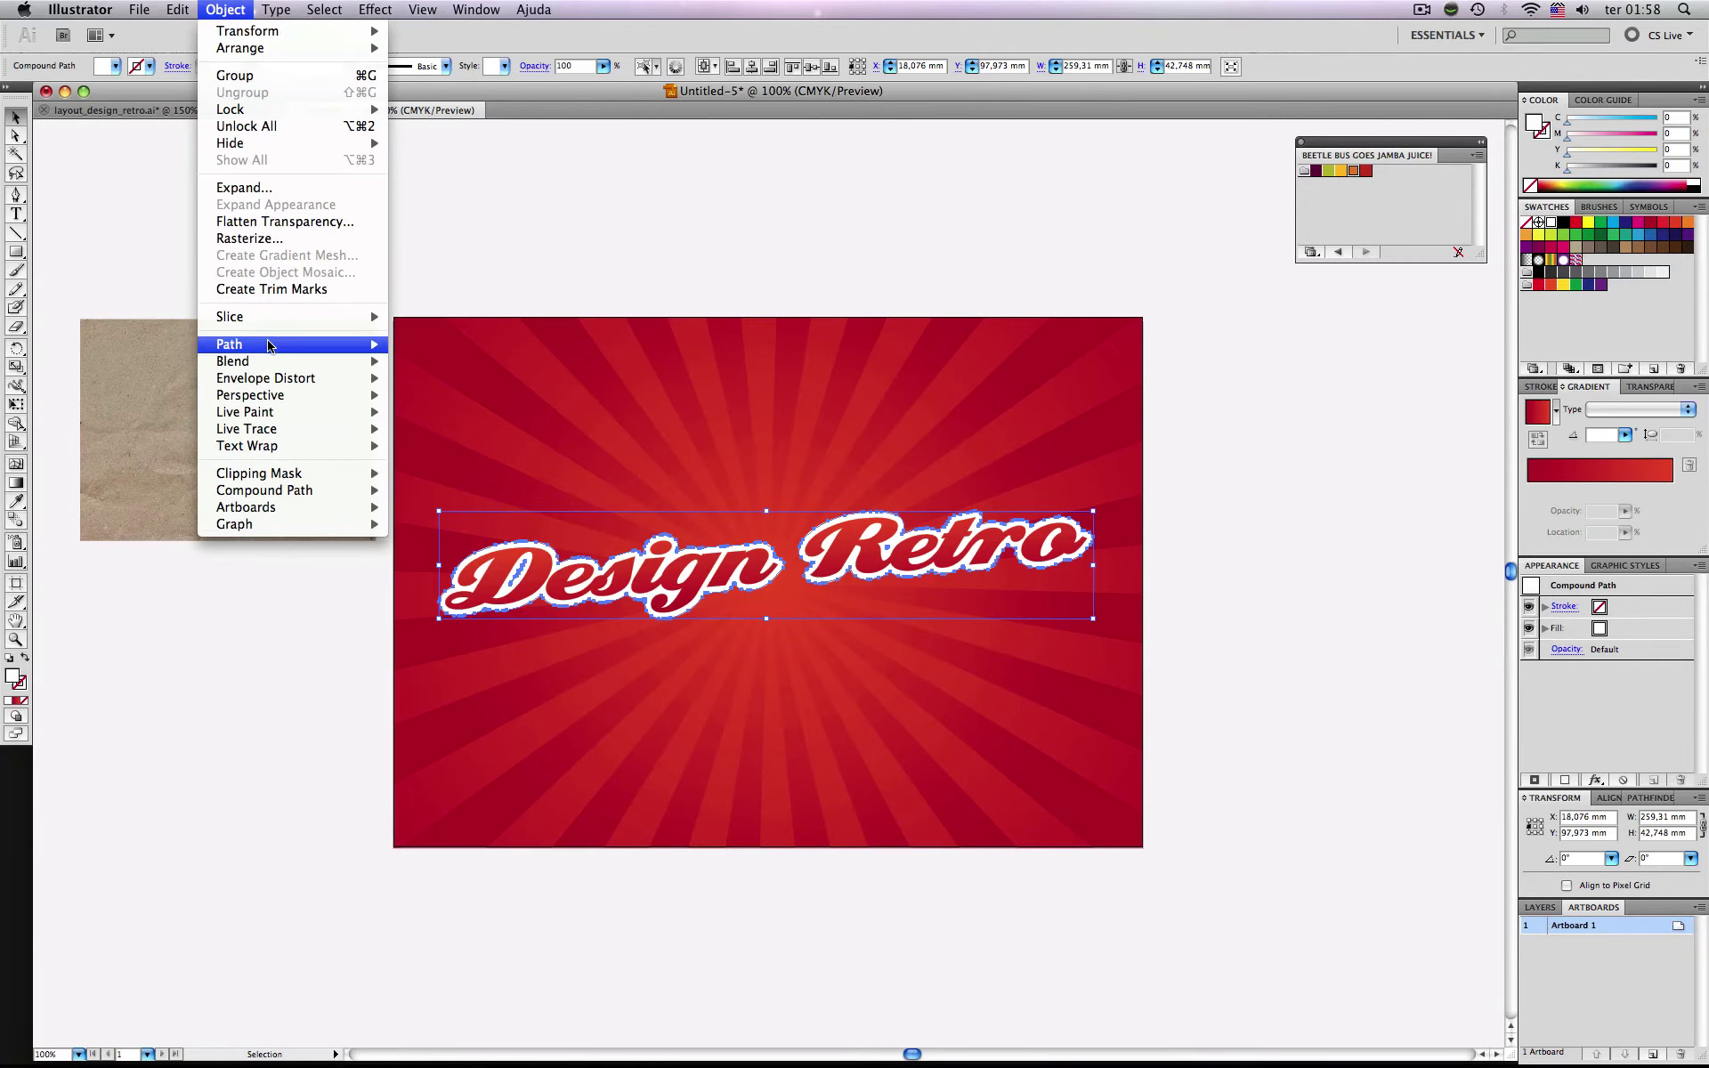
pyautogui.moveTo(289, 347)
pyautogui.click(472, 405)
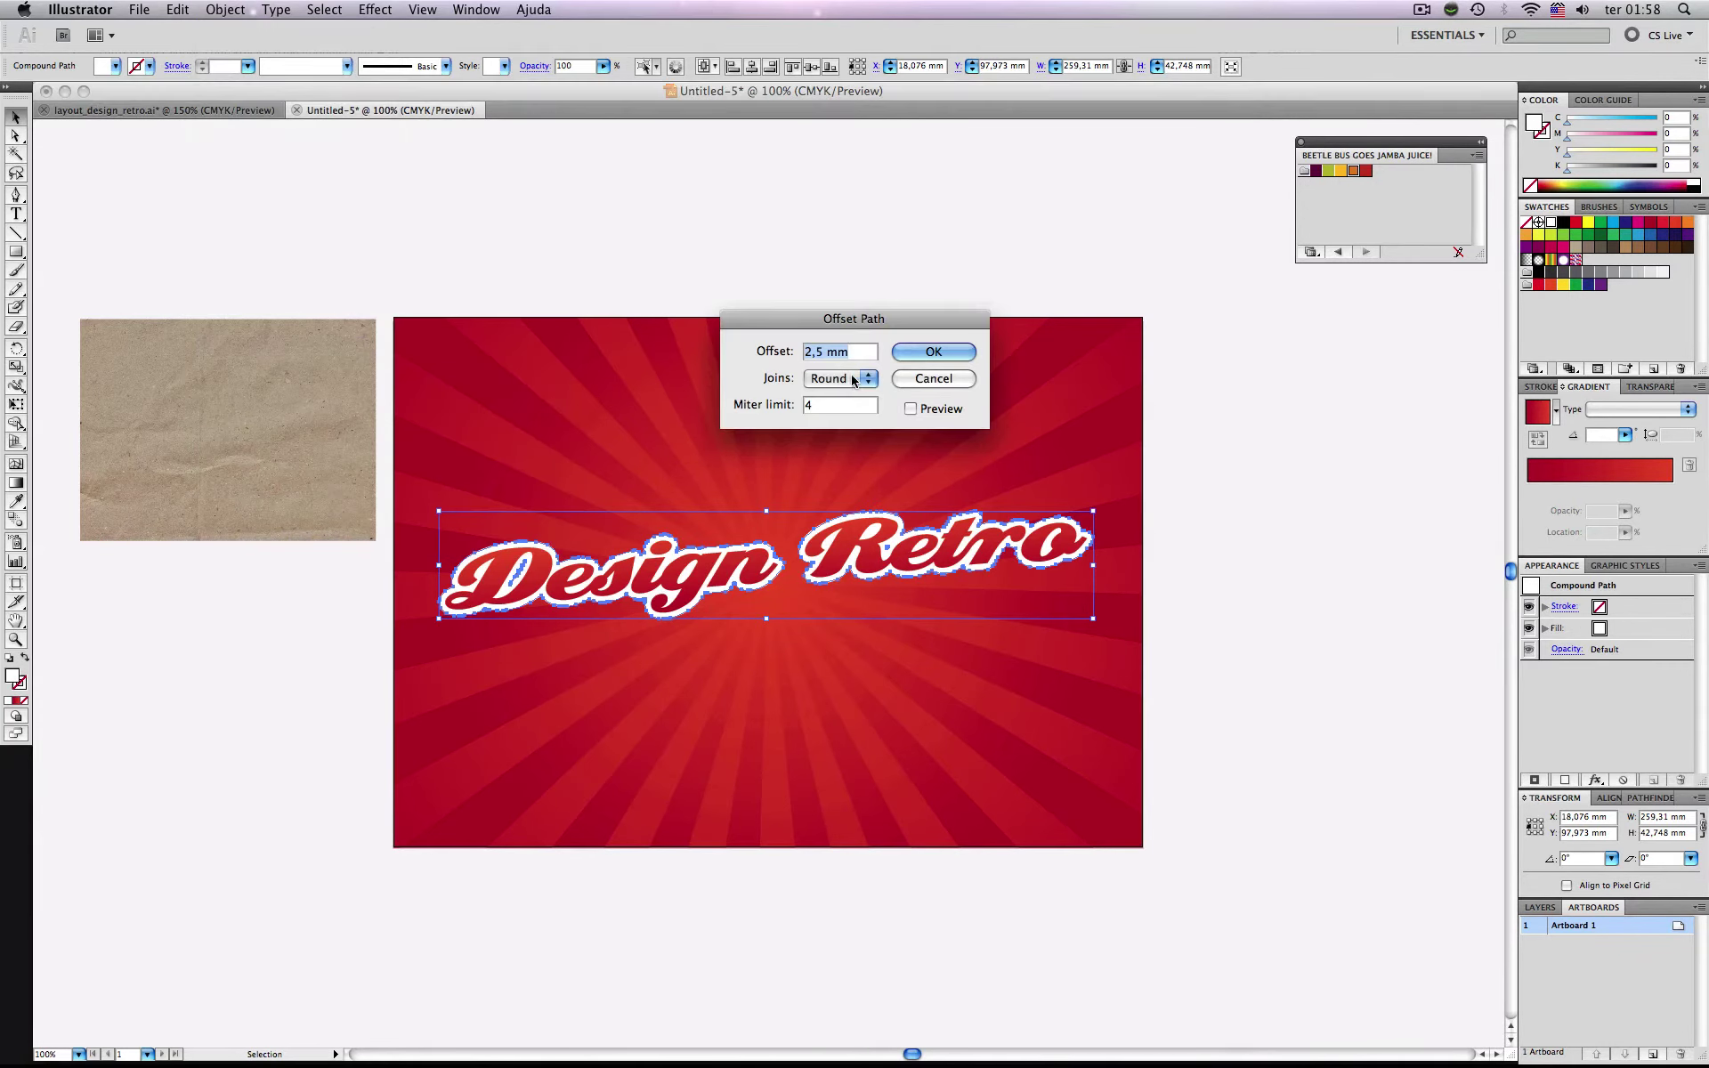
pyautogui.click(917, 353)
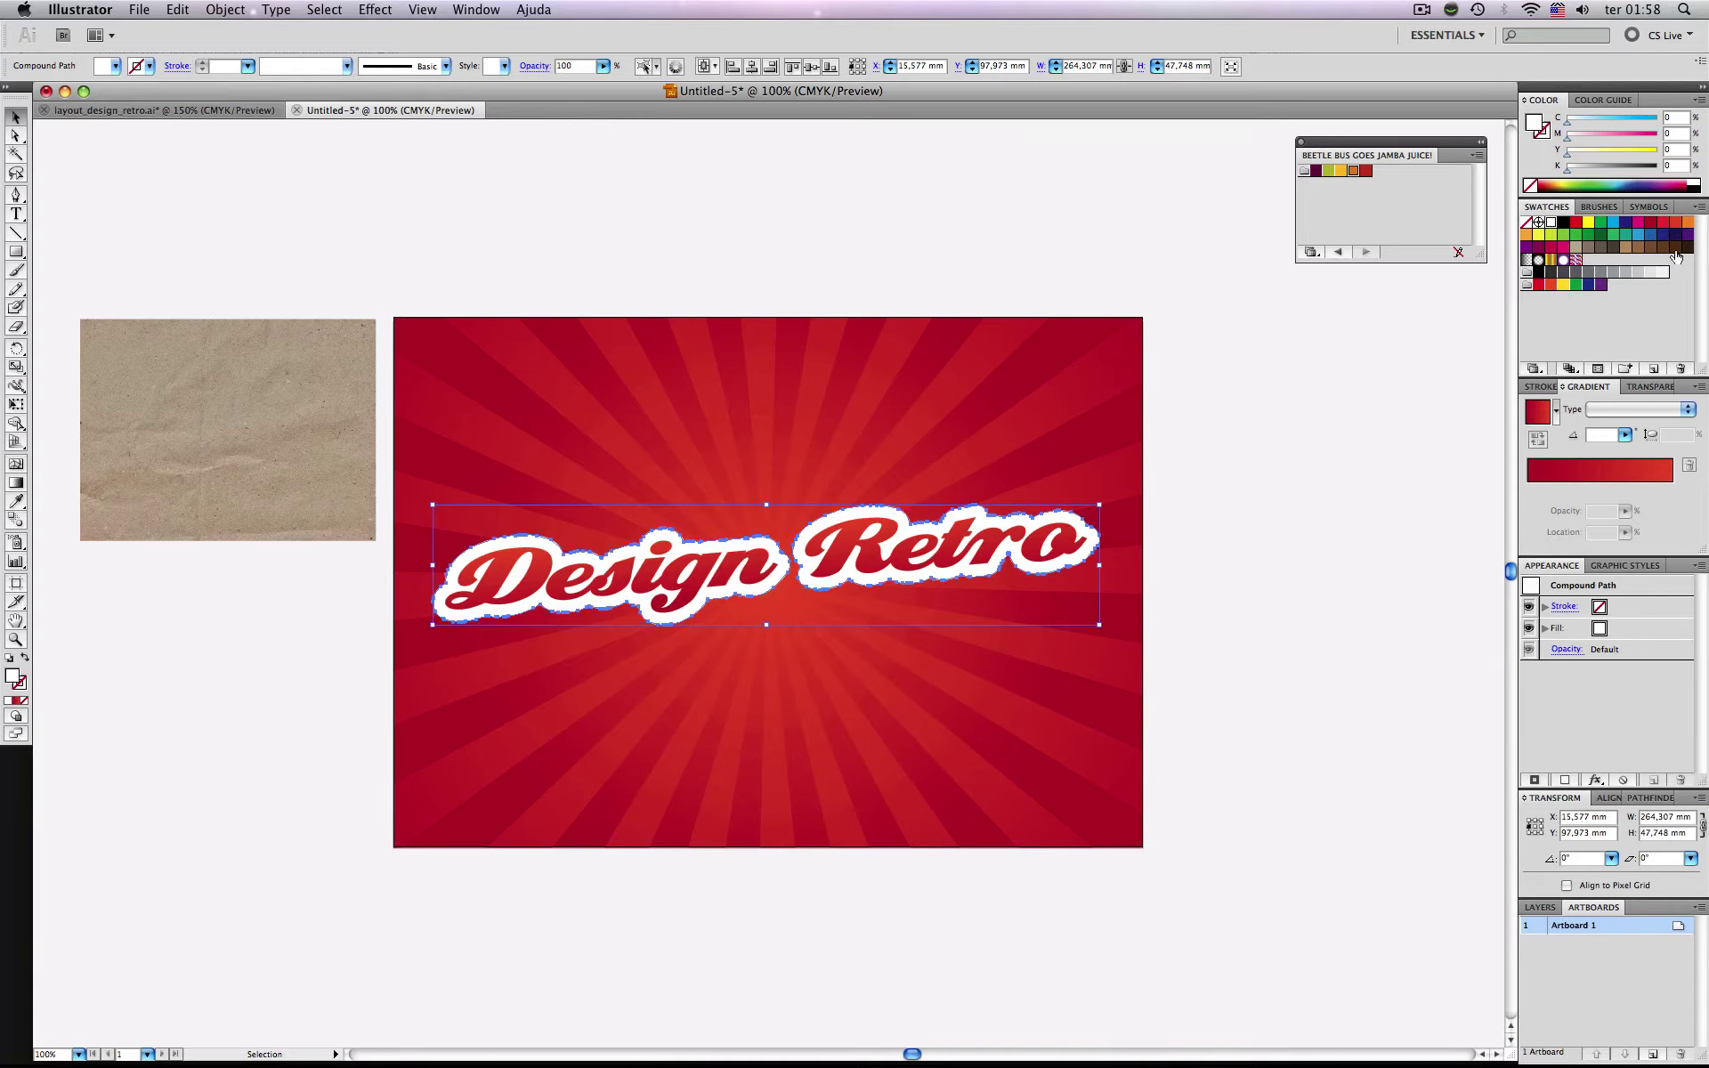
pyautogui.click(1685, 224)
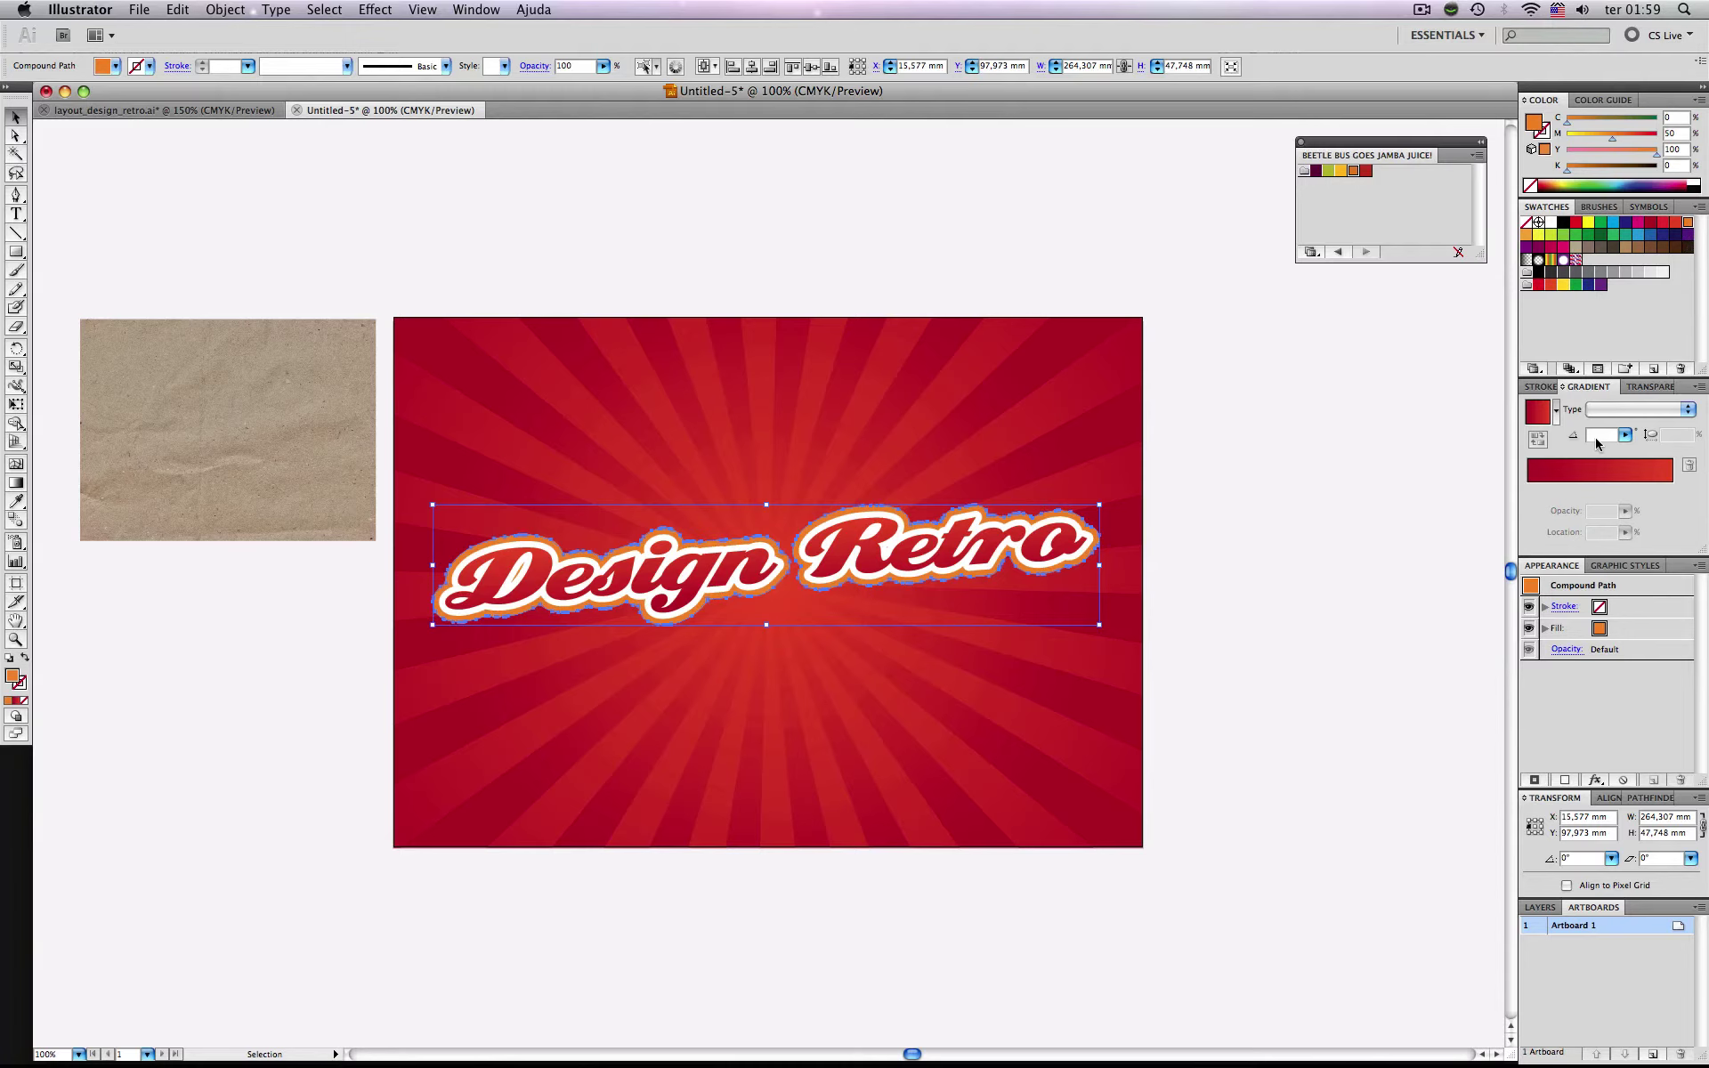
pyautogui.click(1306, 657)
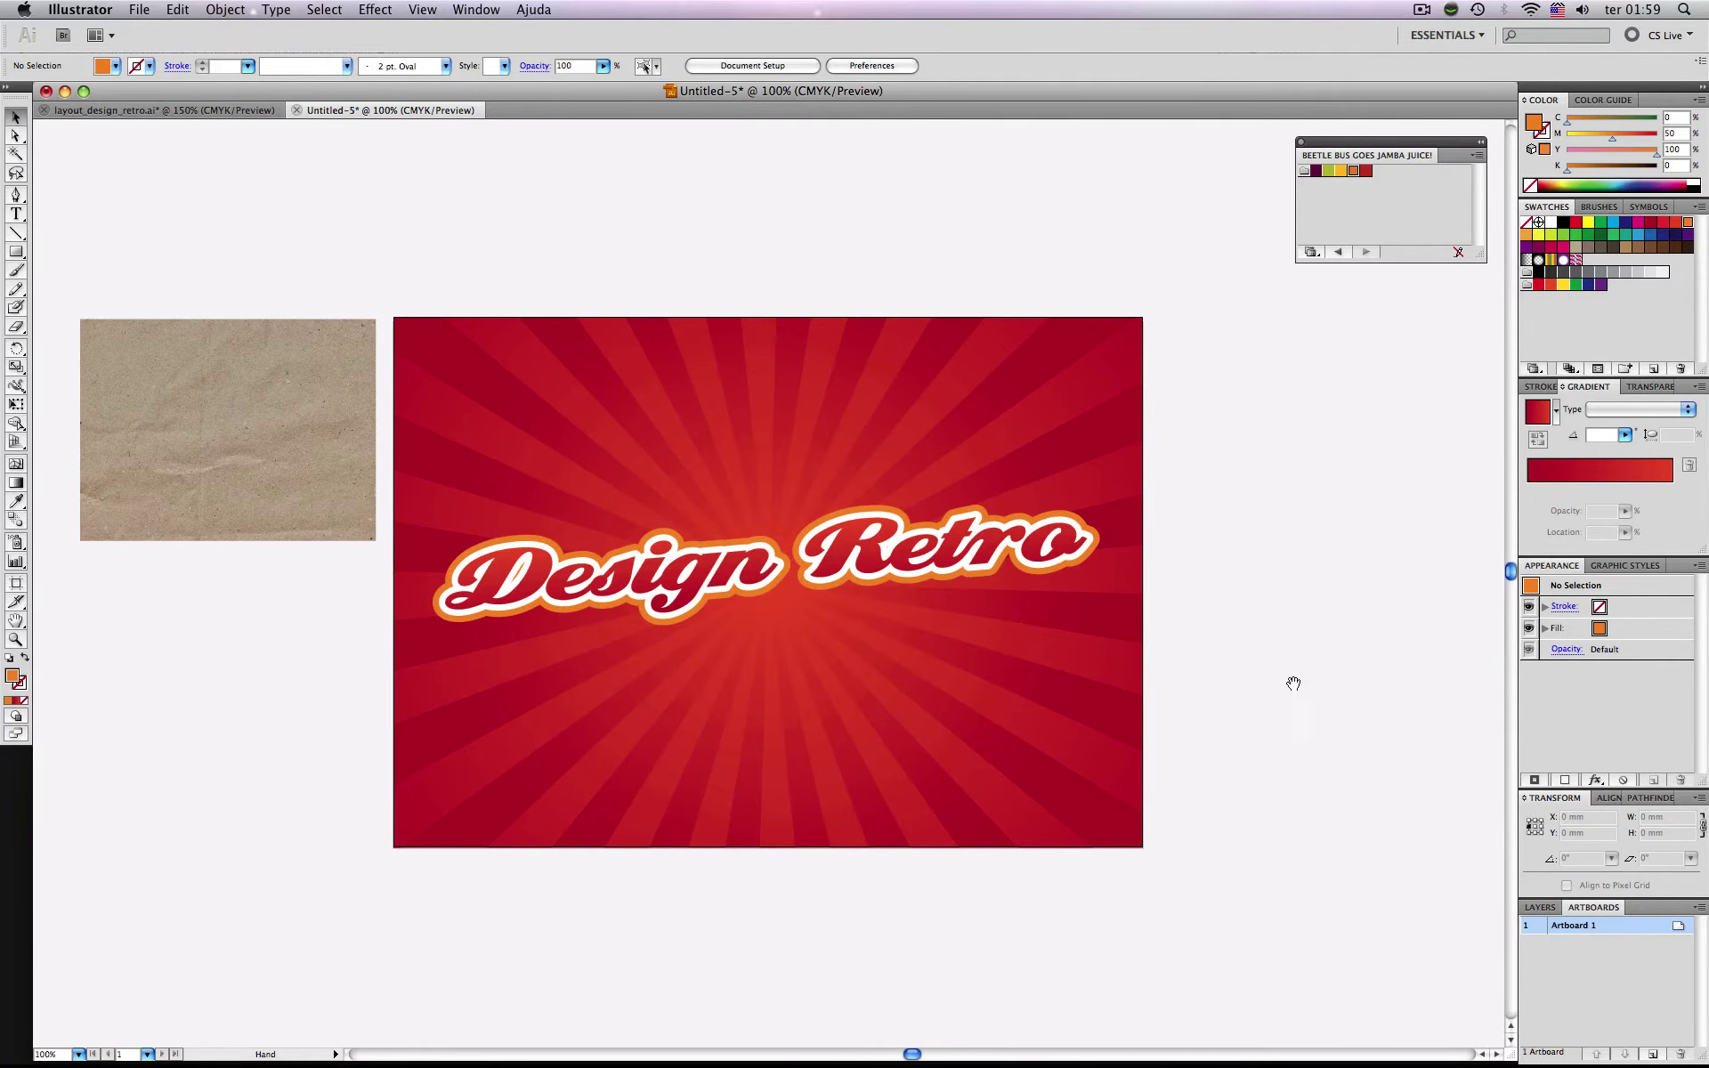
# Draw an orange circle about 109 mm in diameter in the empty area to the right of the artboard.
pyautogui.moveTo(1293, 679); pyautogui.dragTo(984, 591)
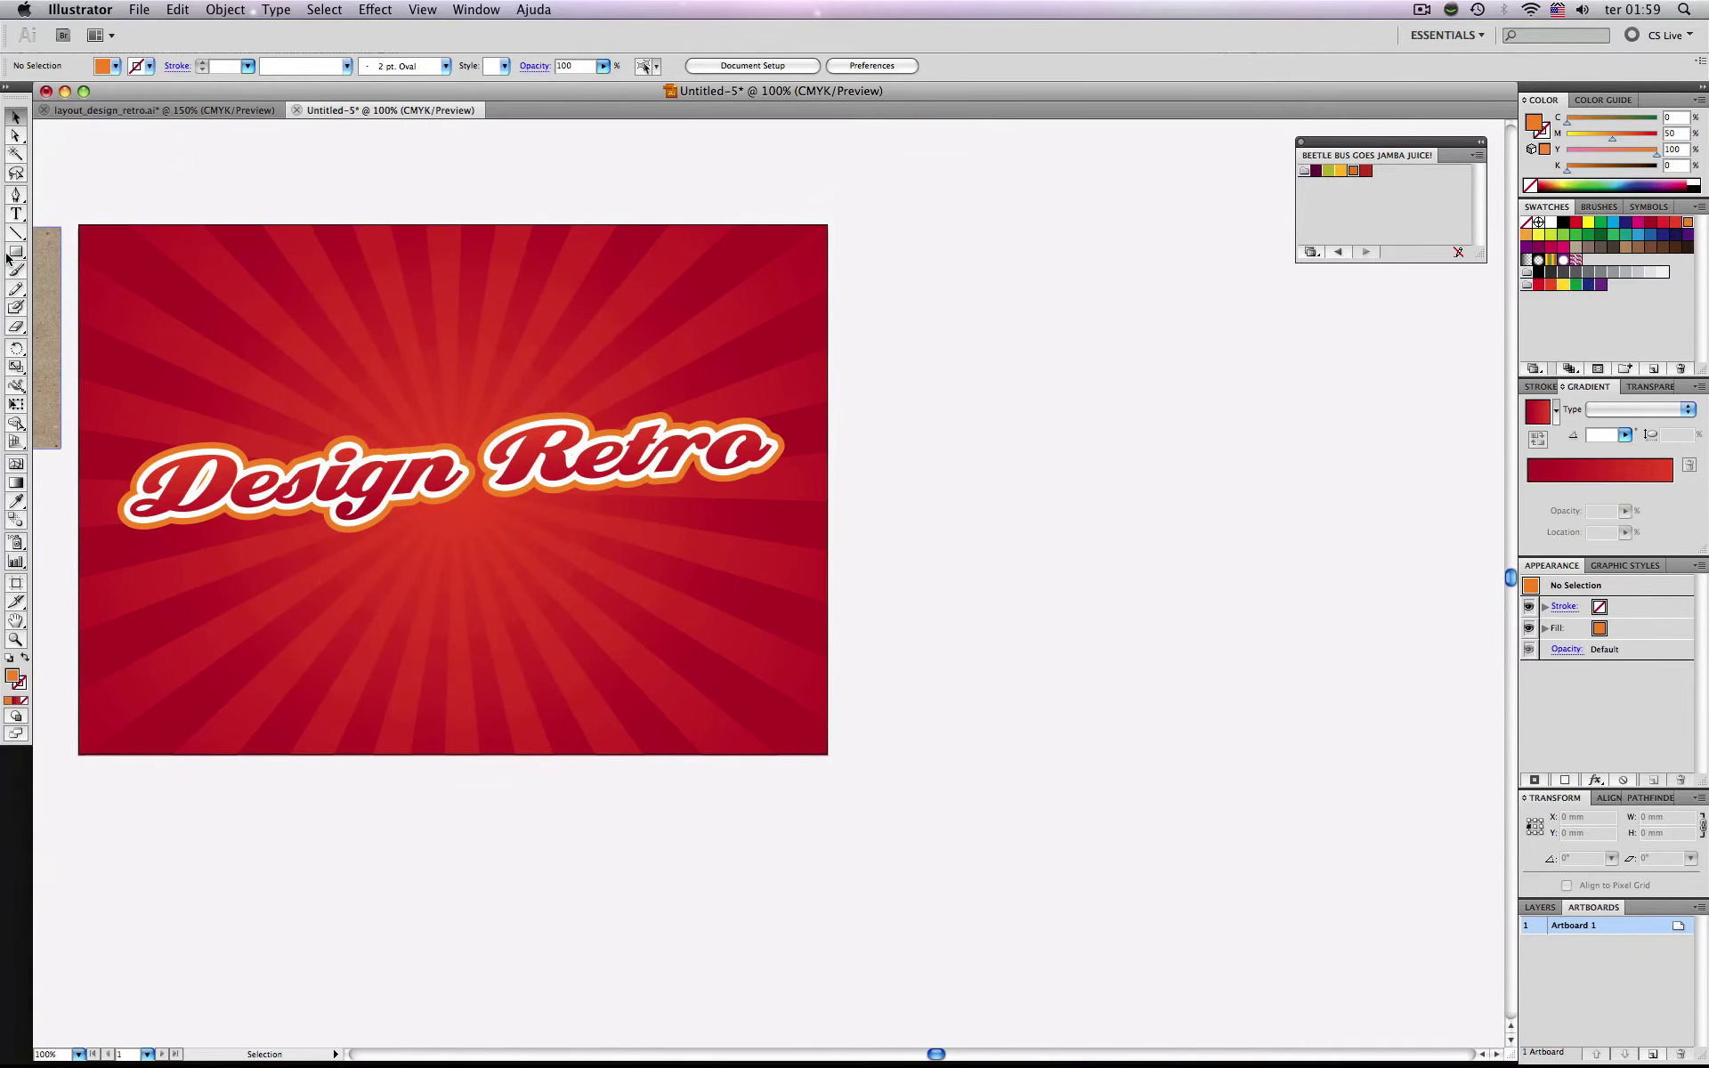
pyautogui.moveTo(16, 253); pyautogui.dragTo(80, 293)
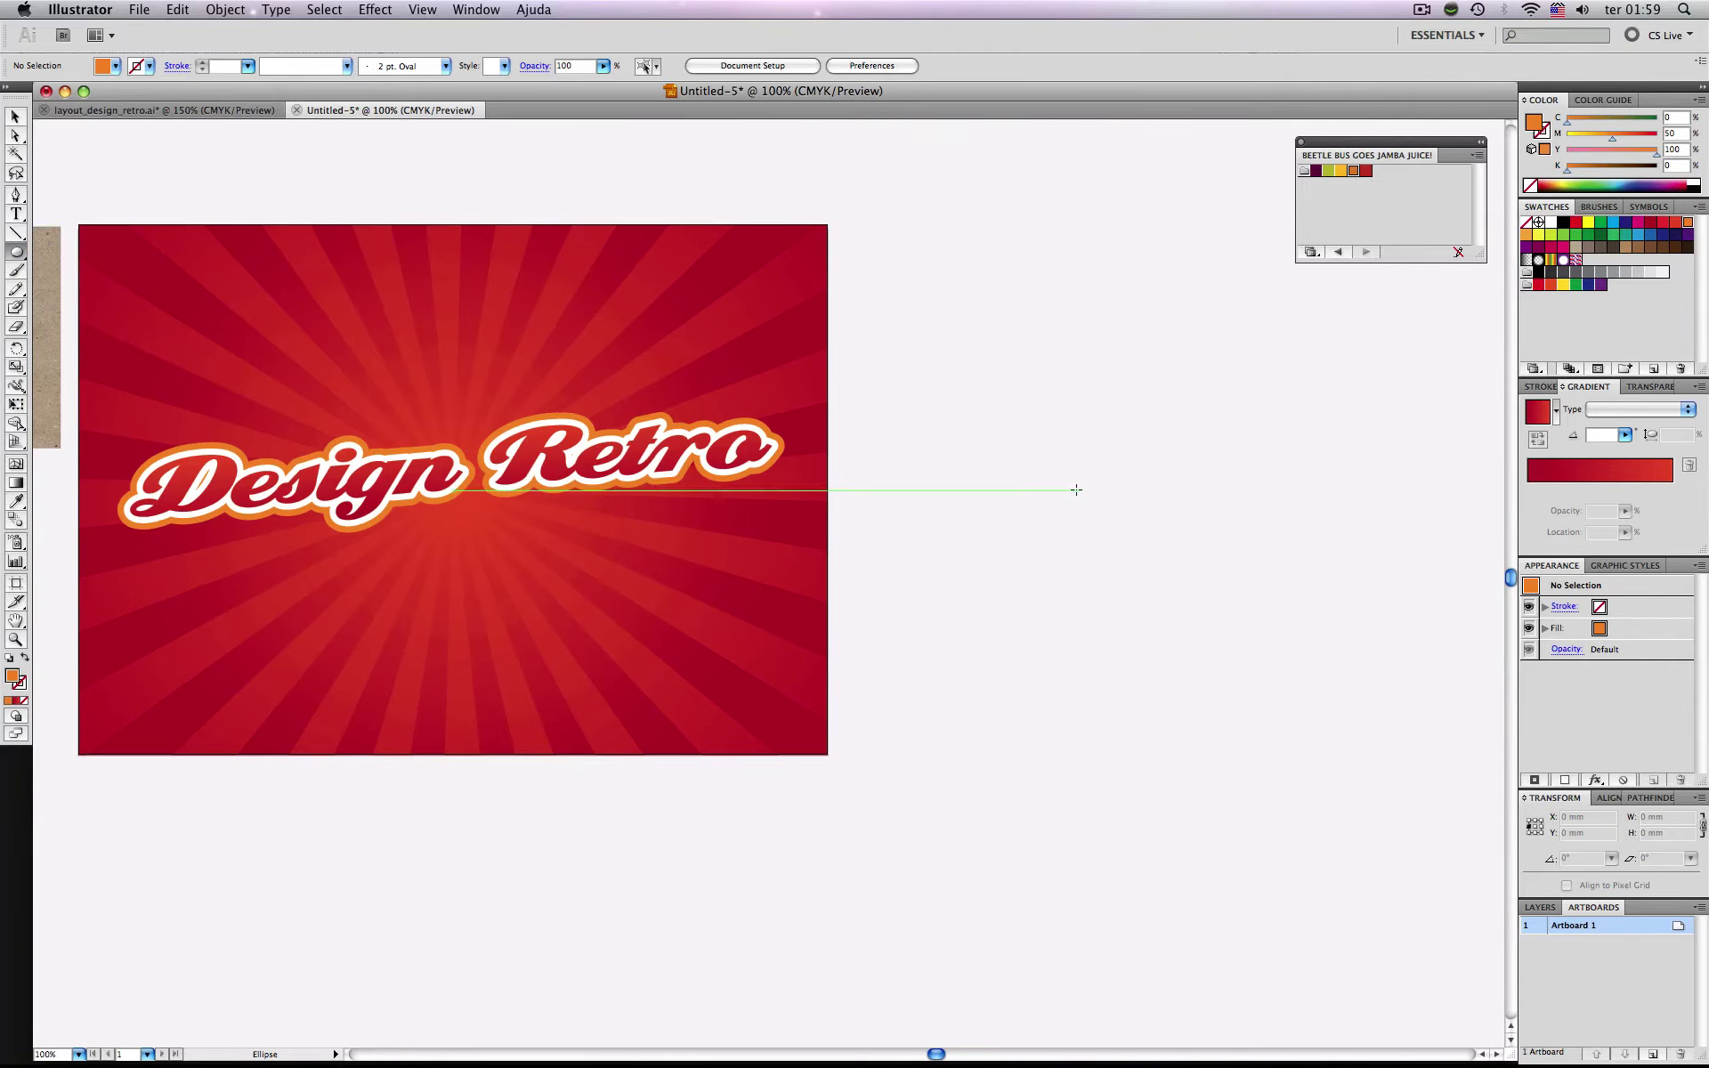
pyautogui.moveTo(1076, 491); pyautogui.dragTo(1213, 605)
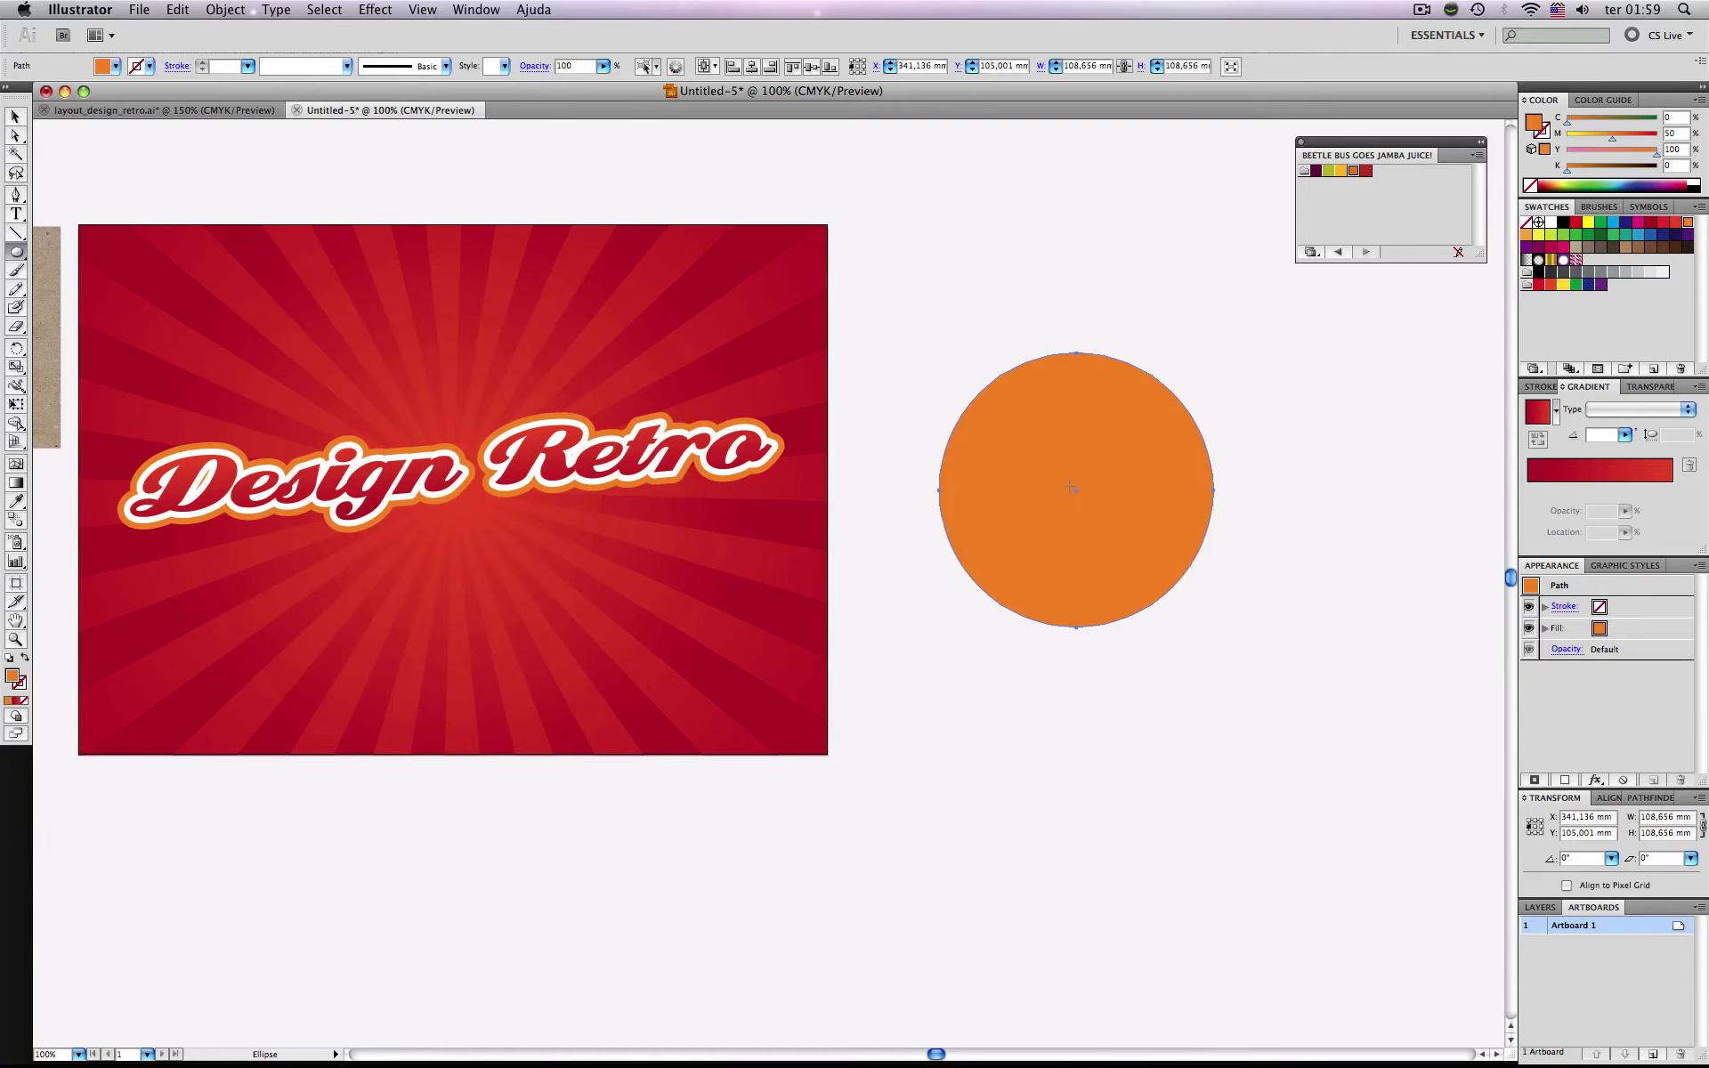
pyautogui.moveTo(1076, 491); pyautogui.dragTo(1204, 618)
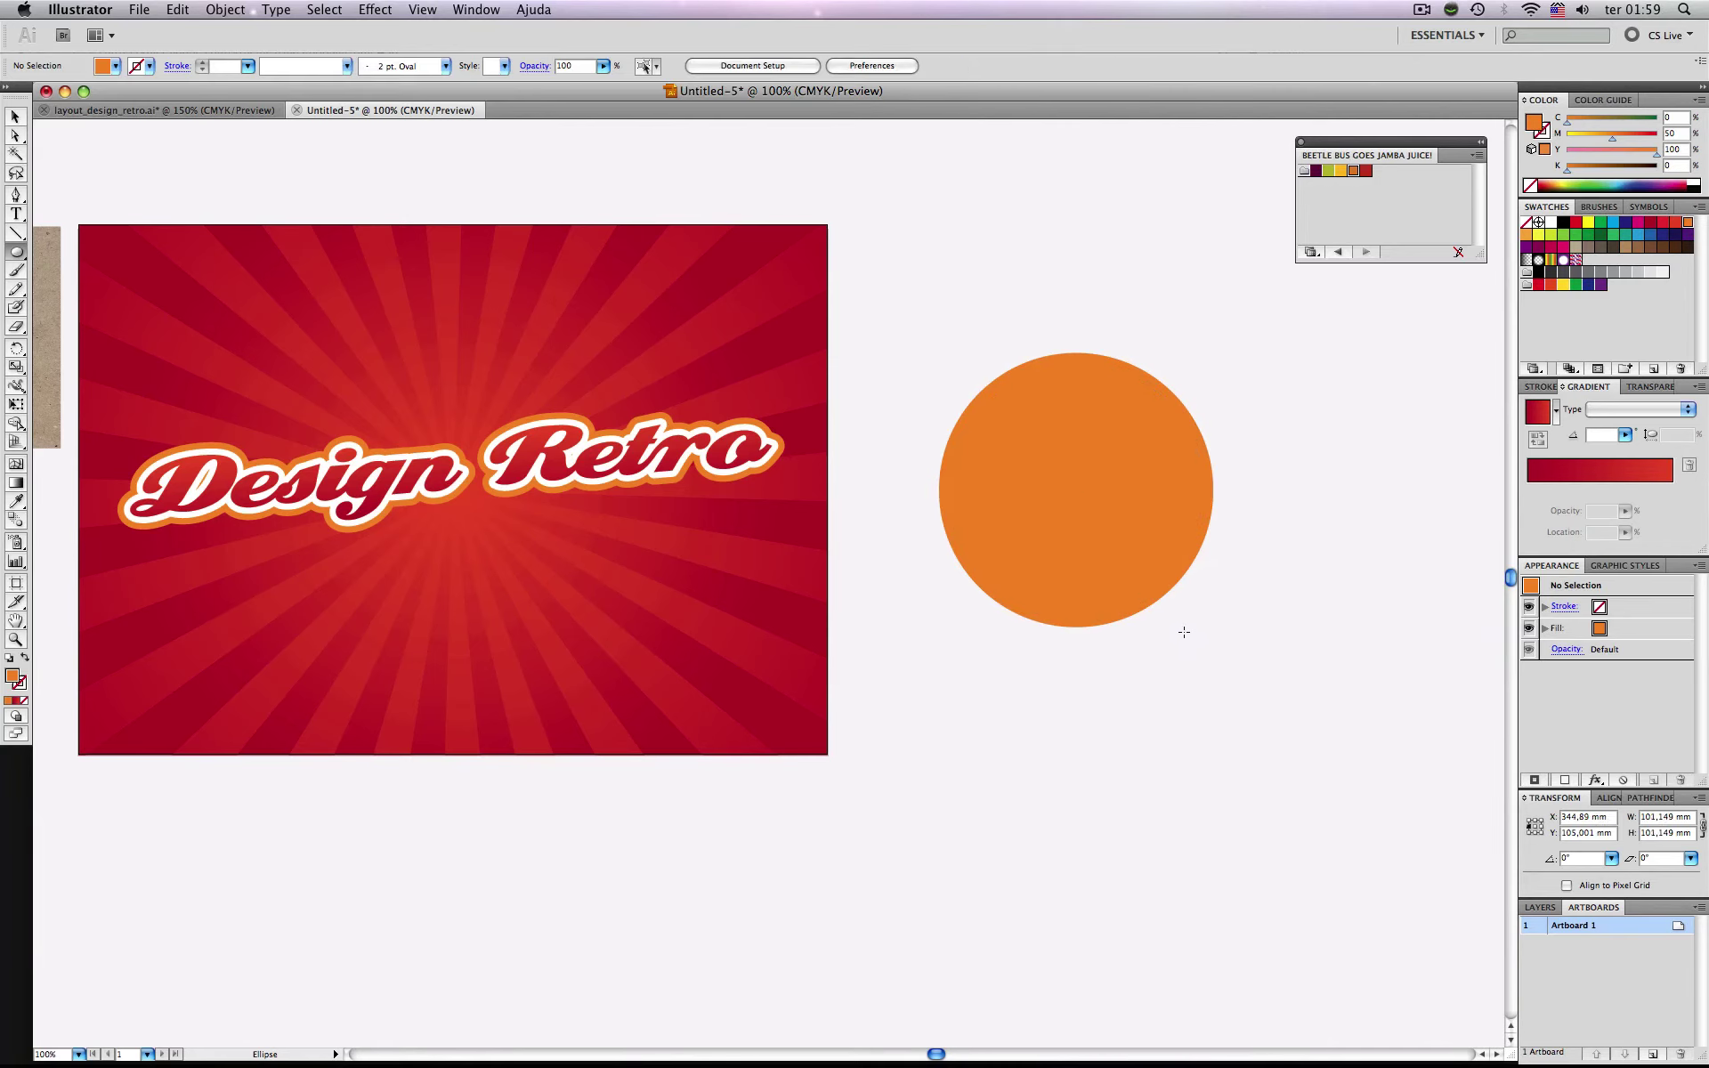
# Offset the orange circle inward by -5 mm with round joins.
pyautogui.press('v')
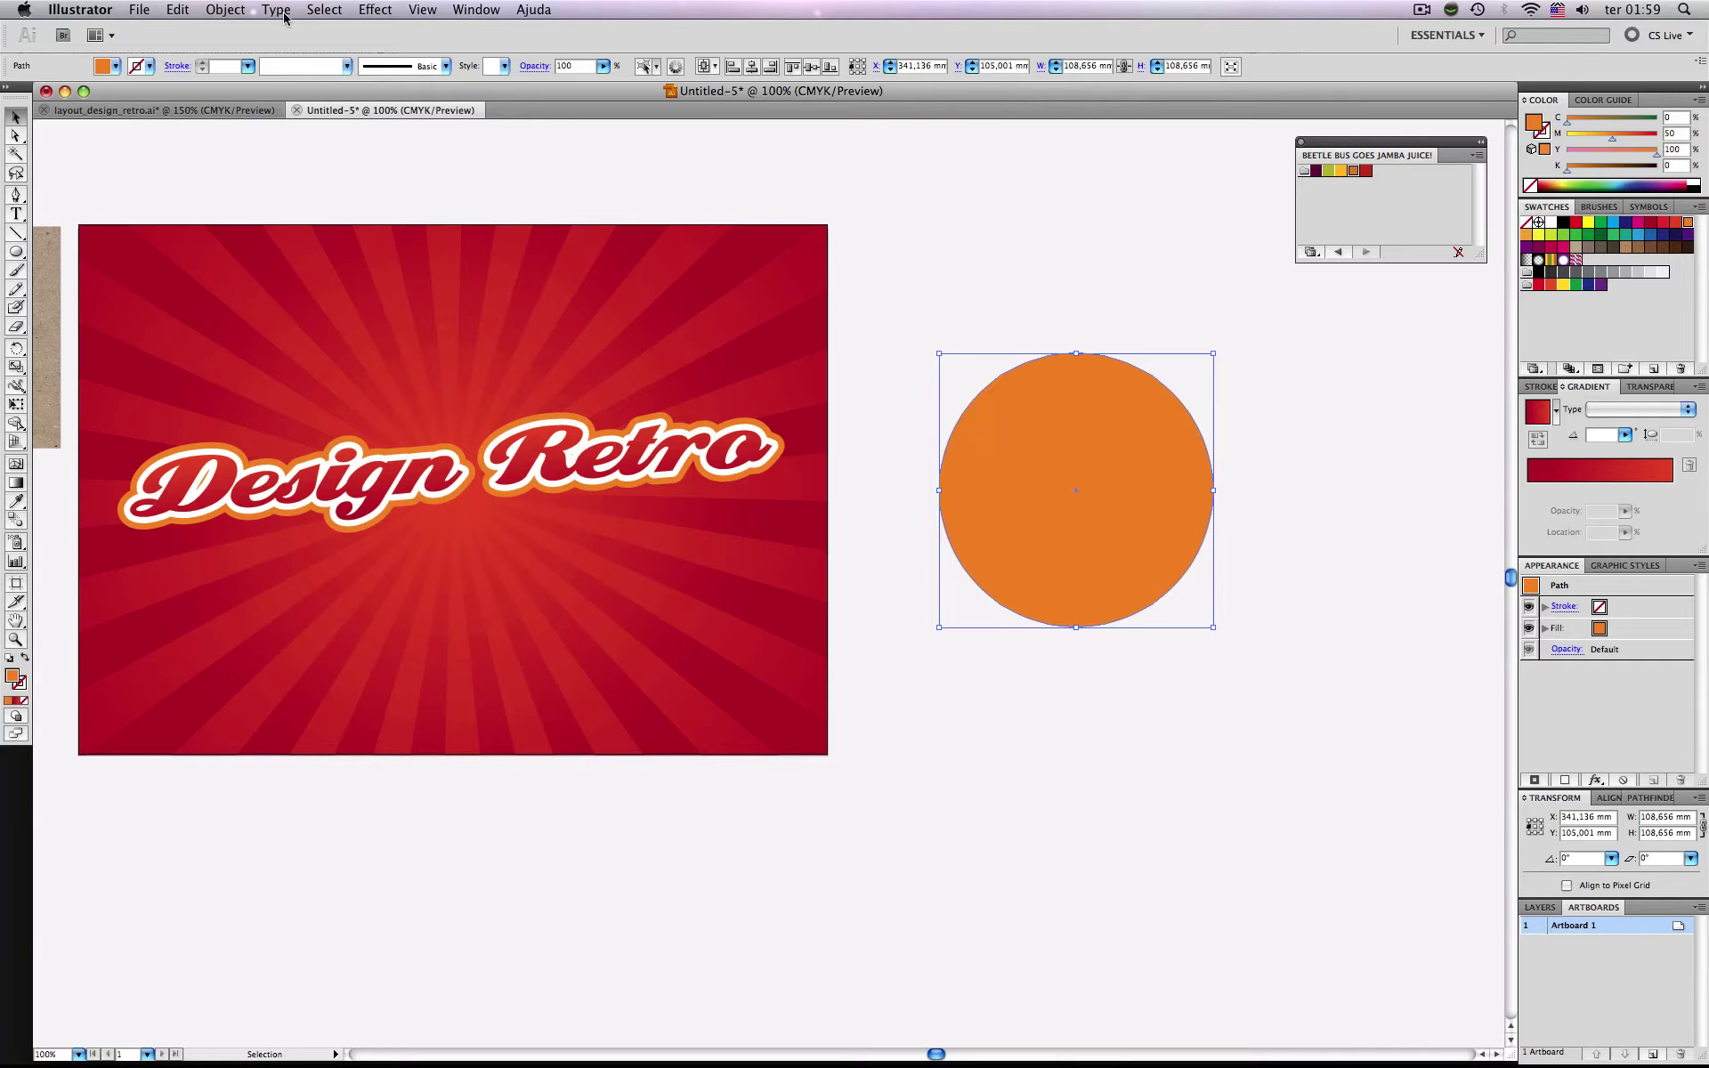
pyautogui.click(224, 9)
pyautogui.moveTo(283, 349)
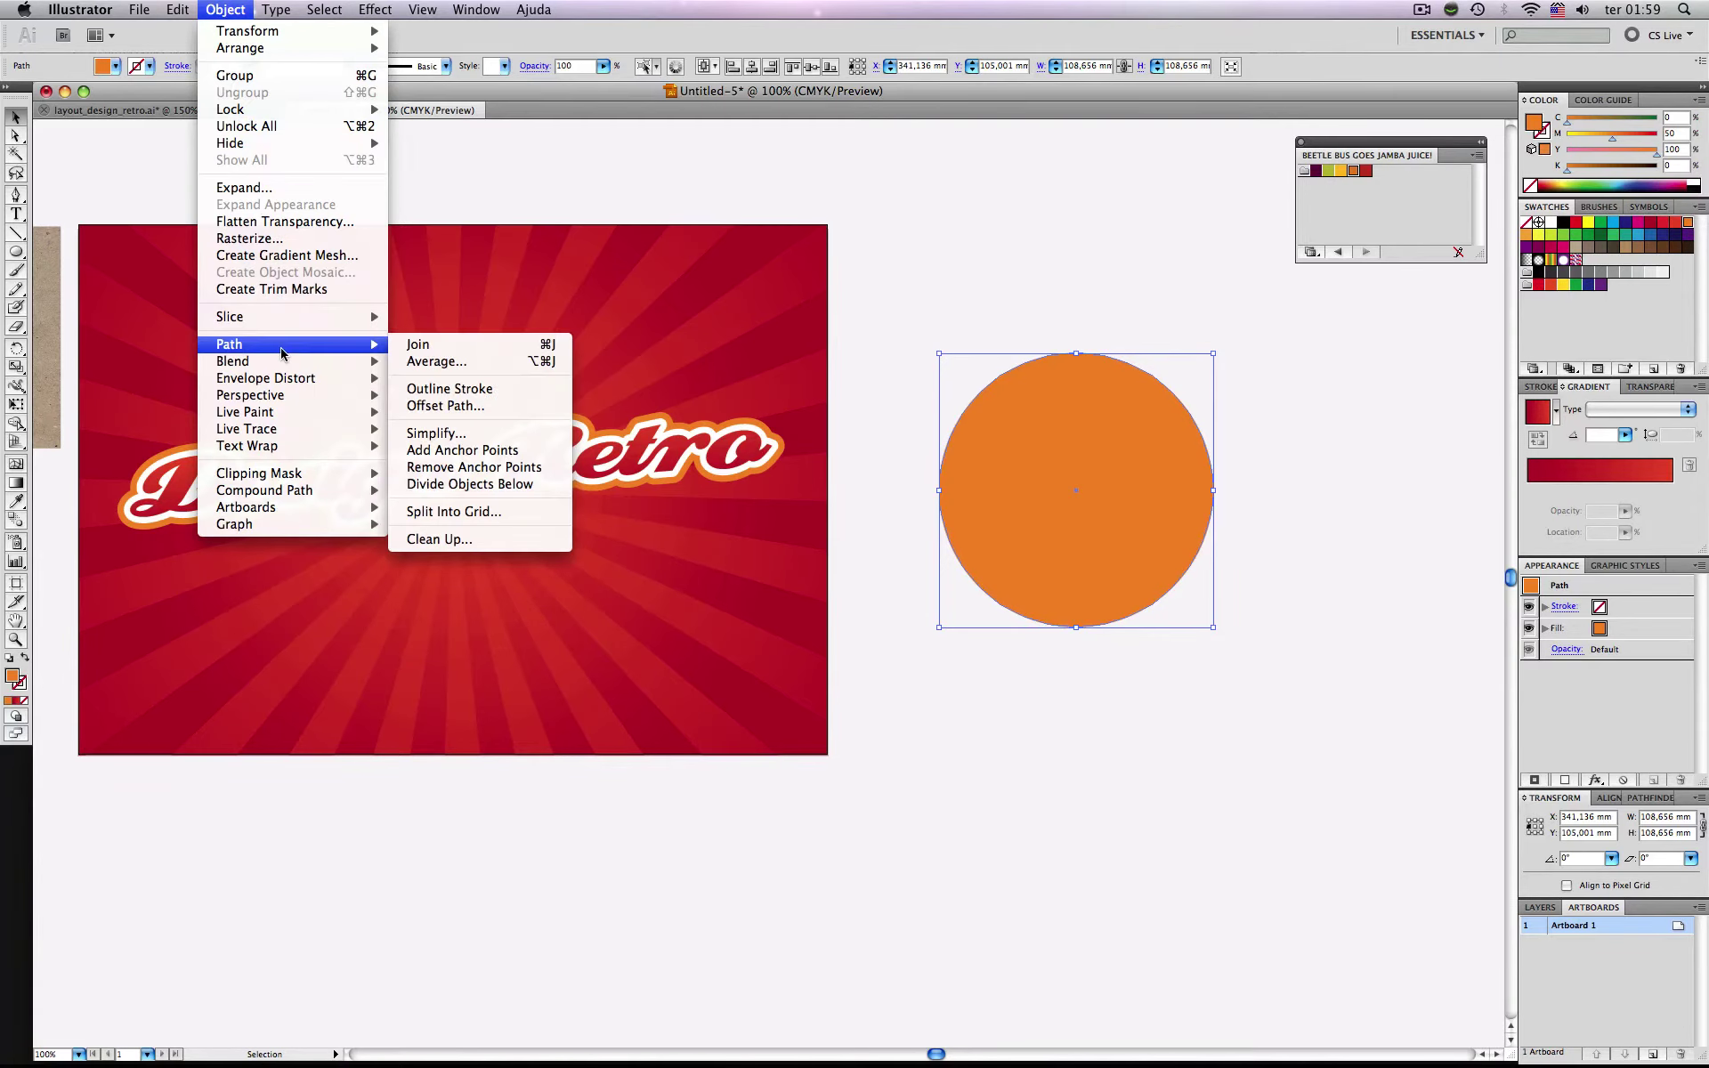
pyautogui.click(472, 406)
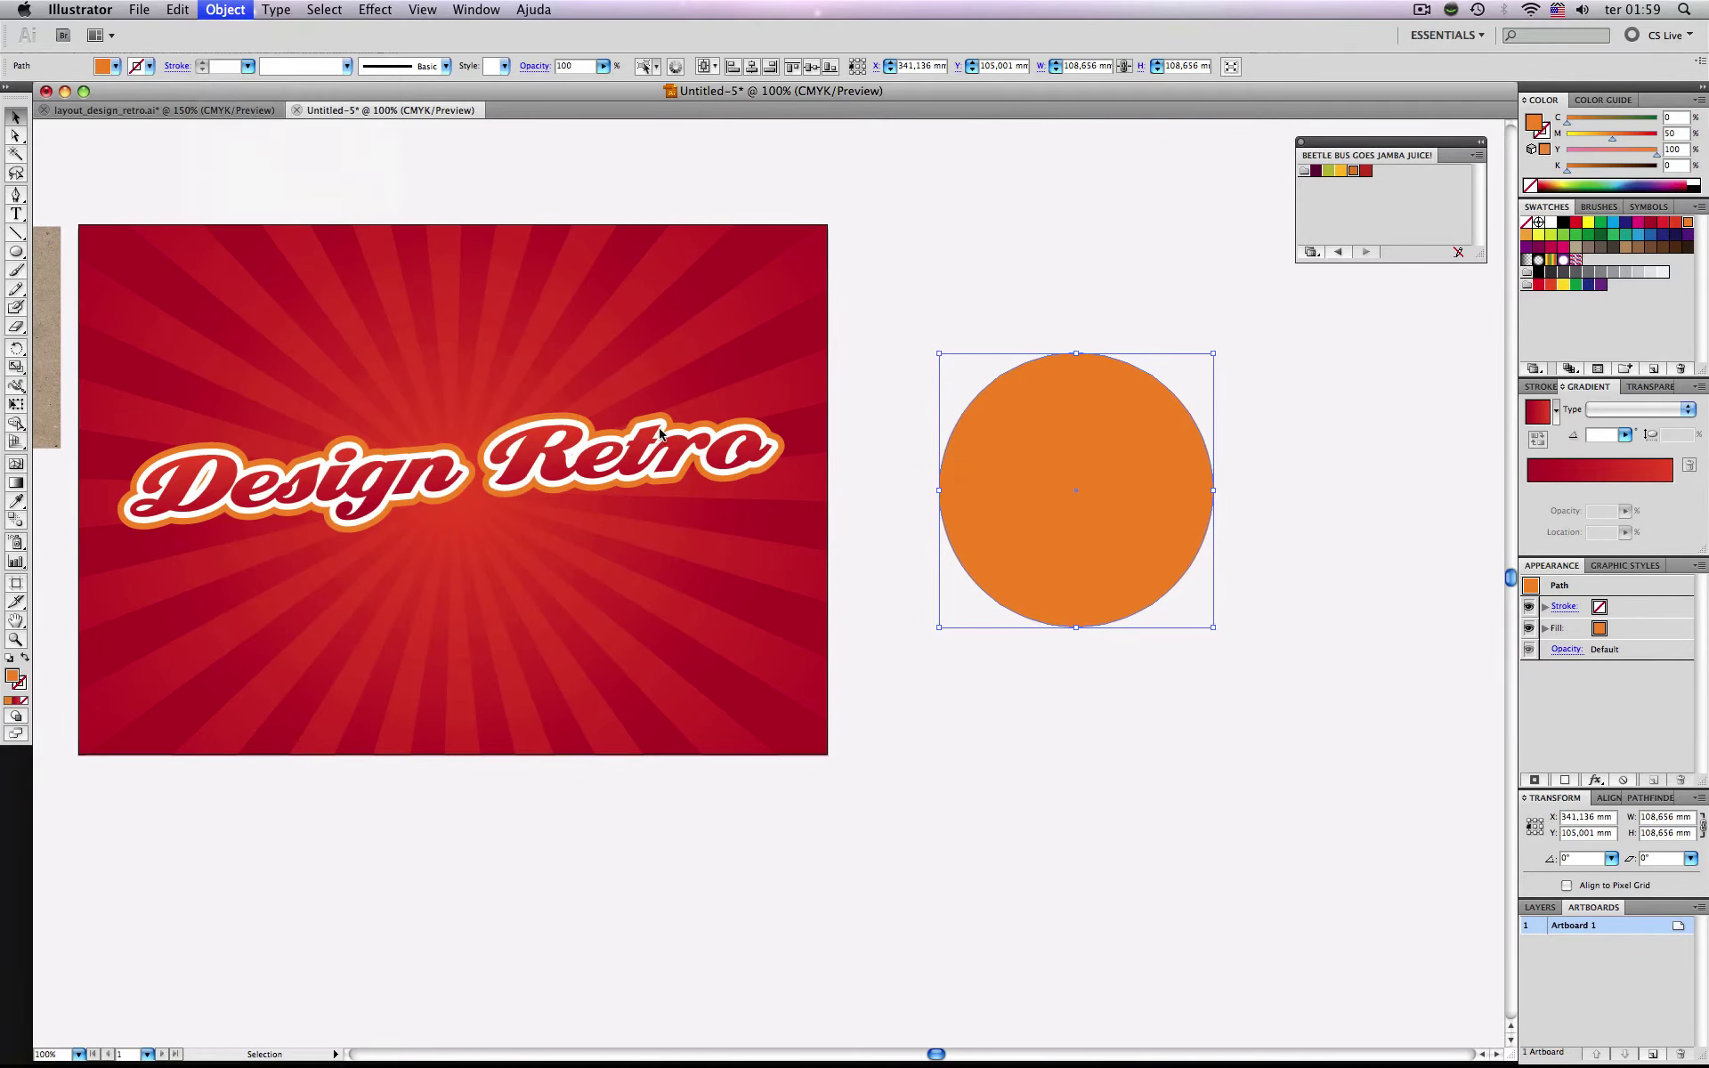
pyautogui.moveTo(918, 328); pyautogui.dragTo(801, 261)
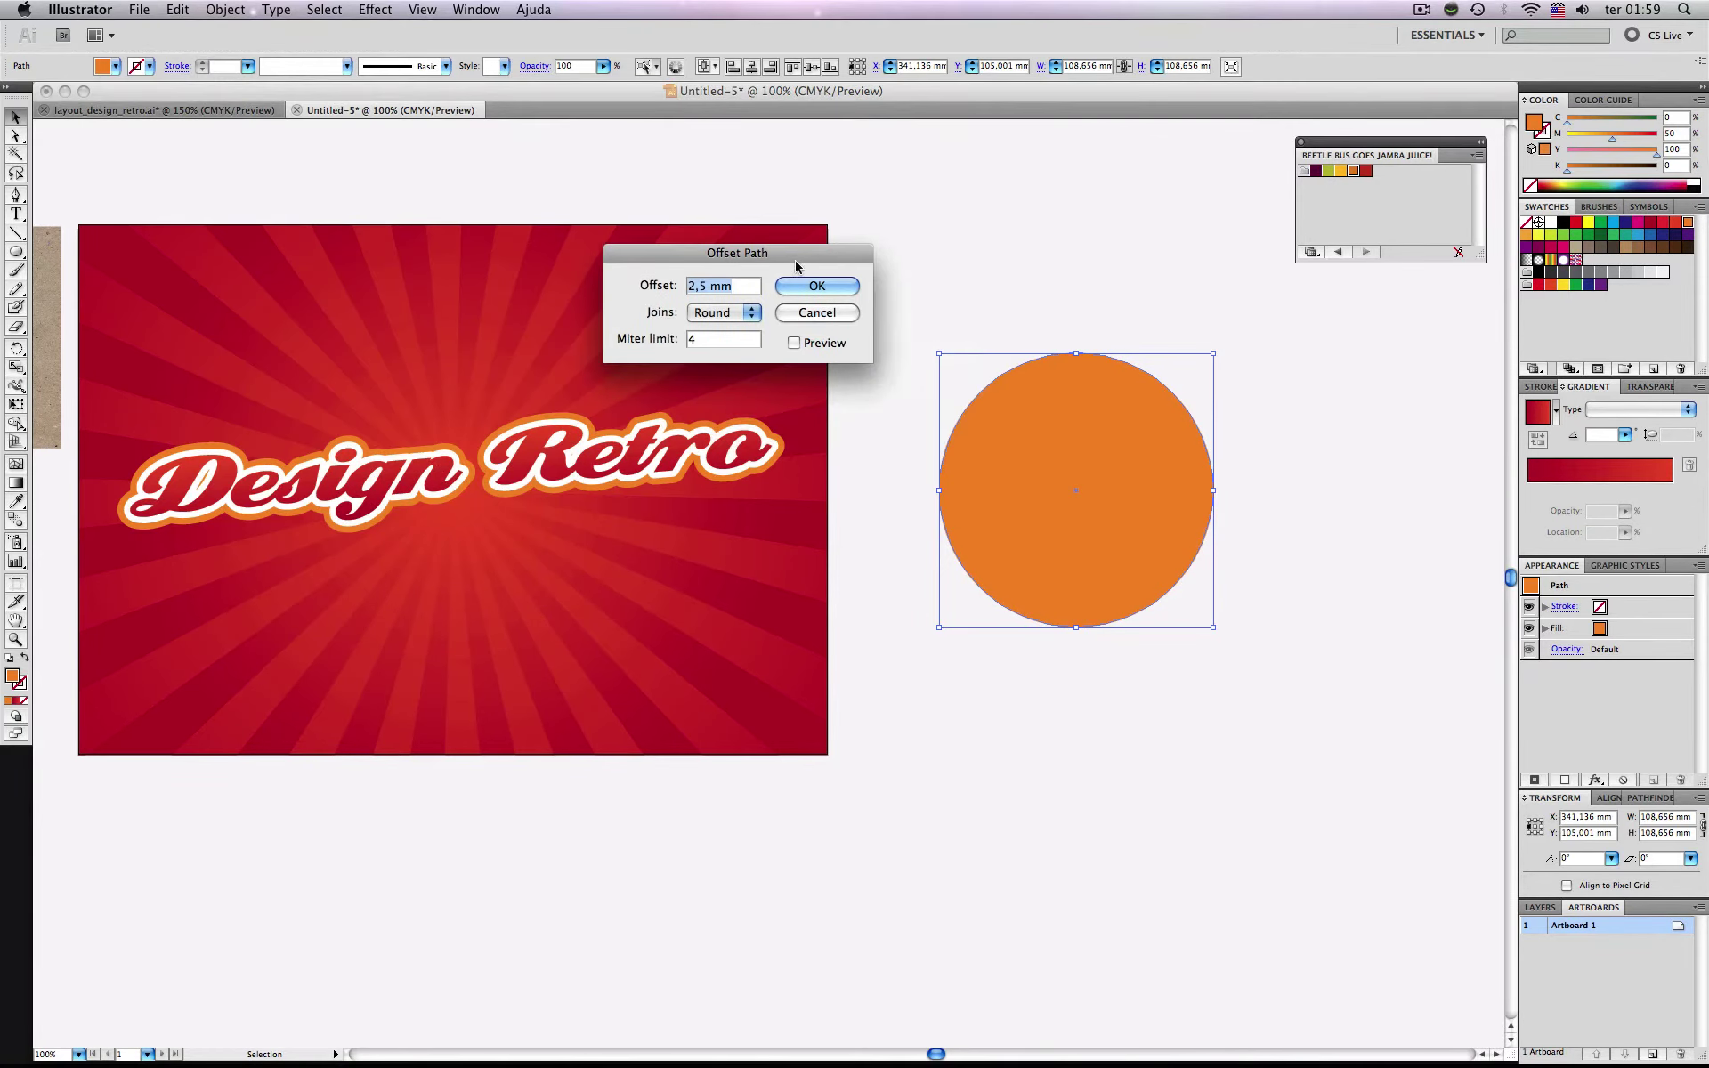
pyautogui.click(793, 343)
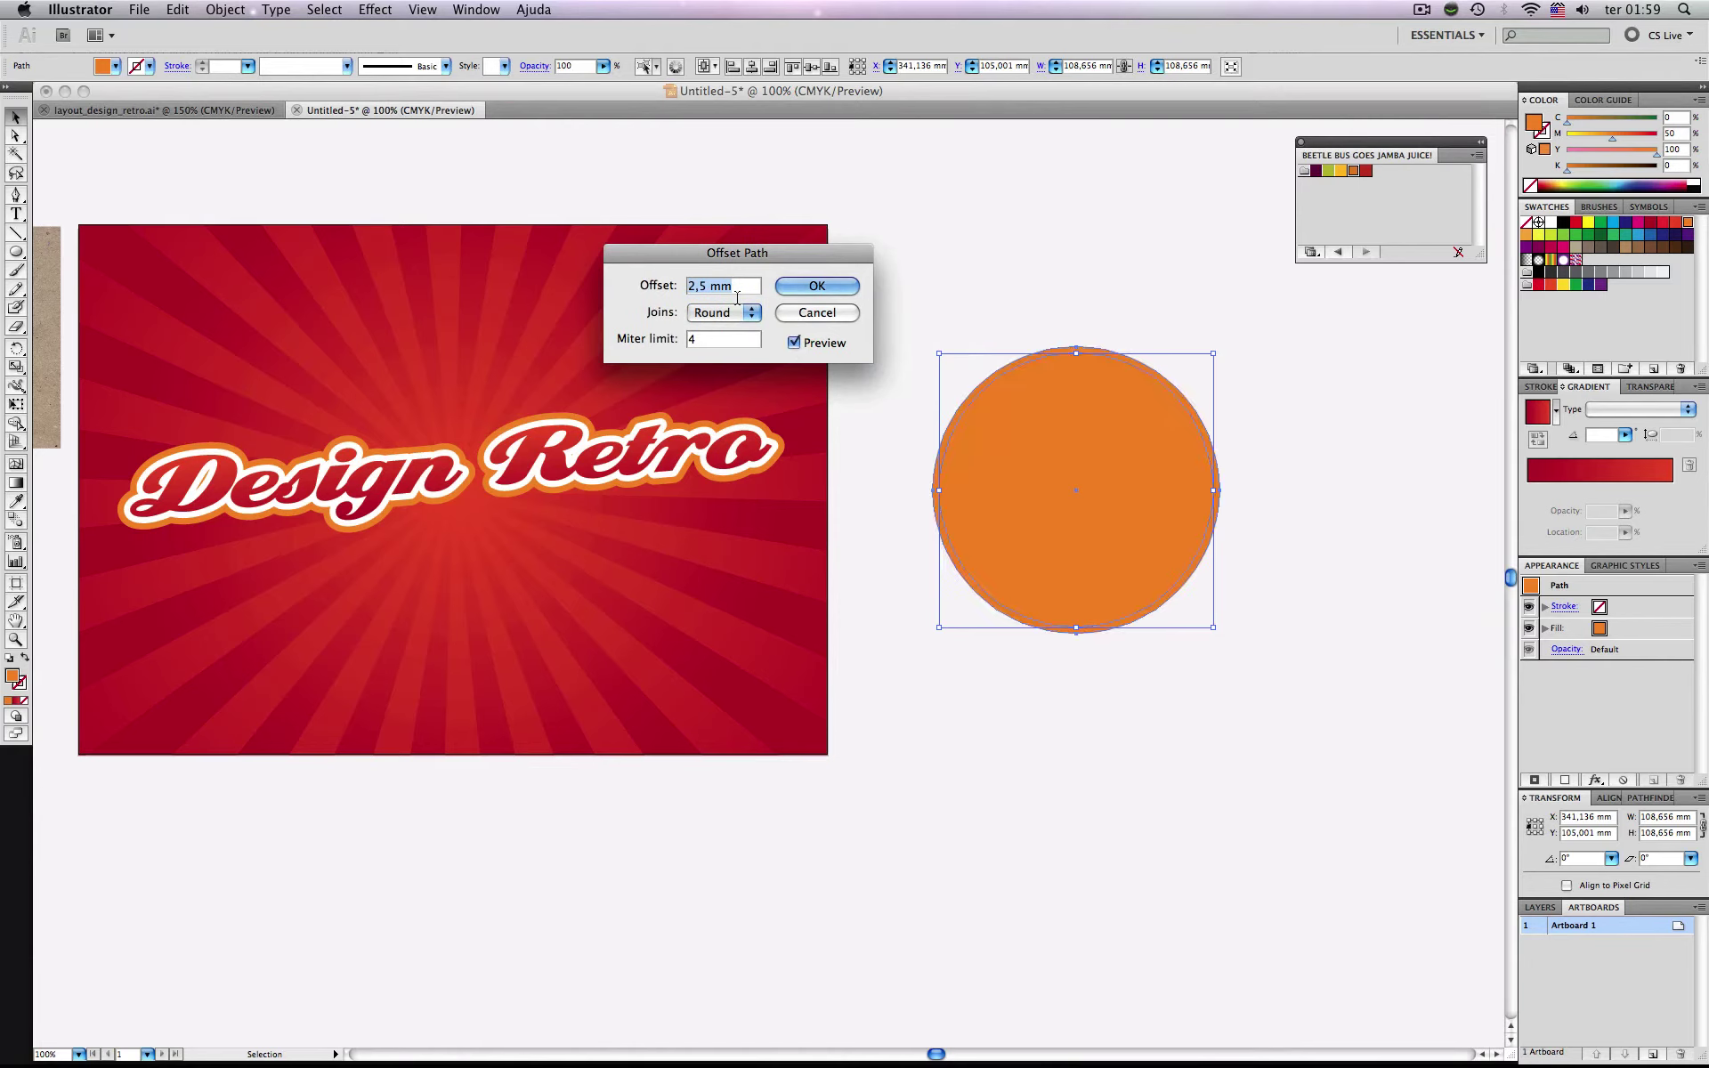
pyautogui.click(697, 285)
pyautogui.write('-')
pyautogui.click(734, 342)
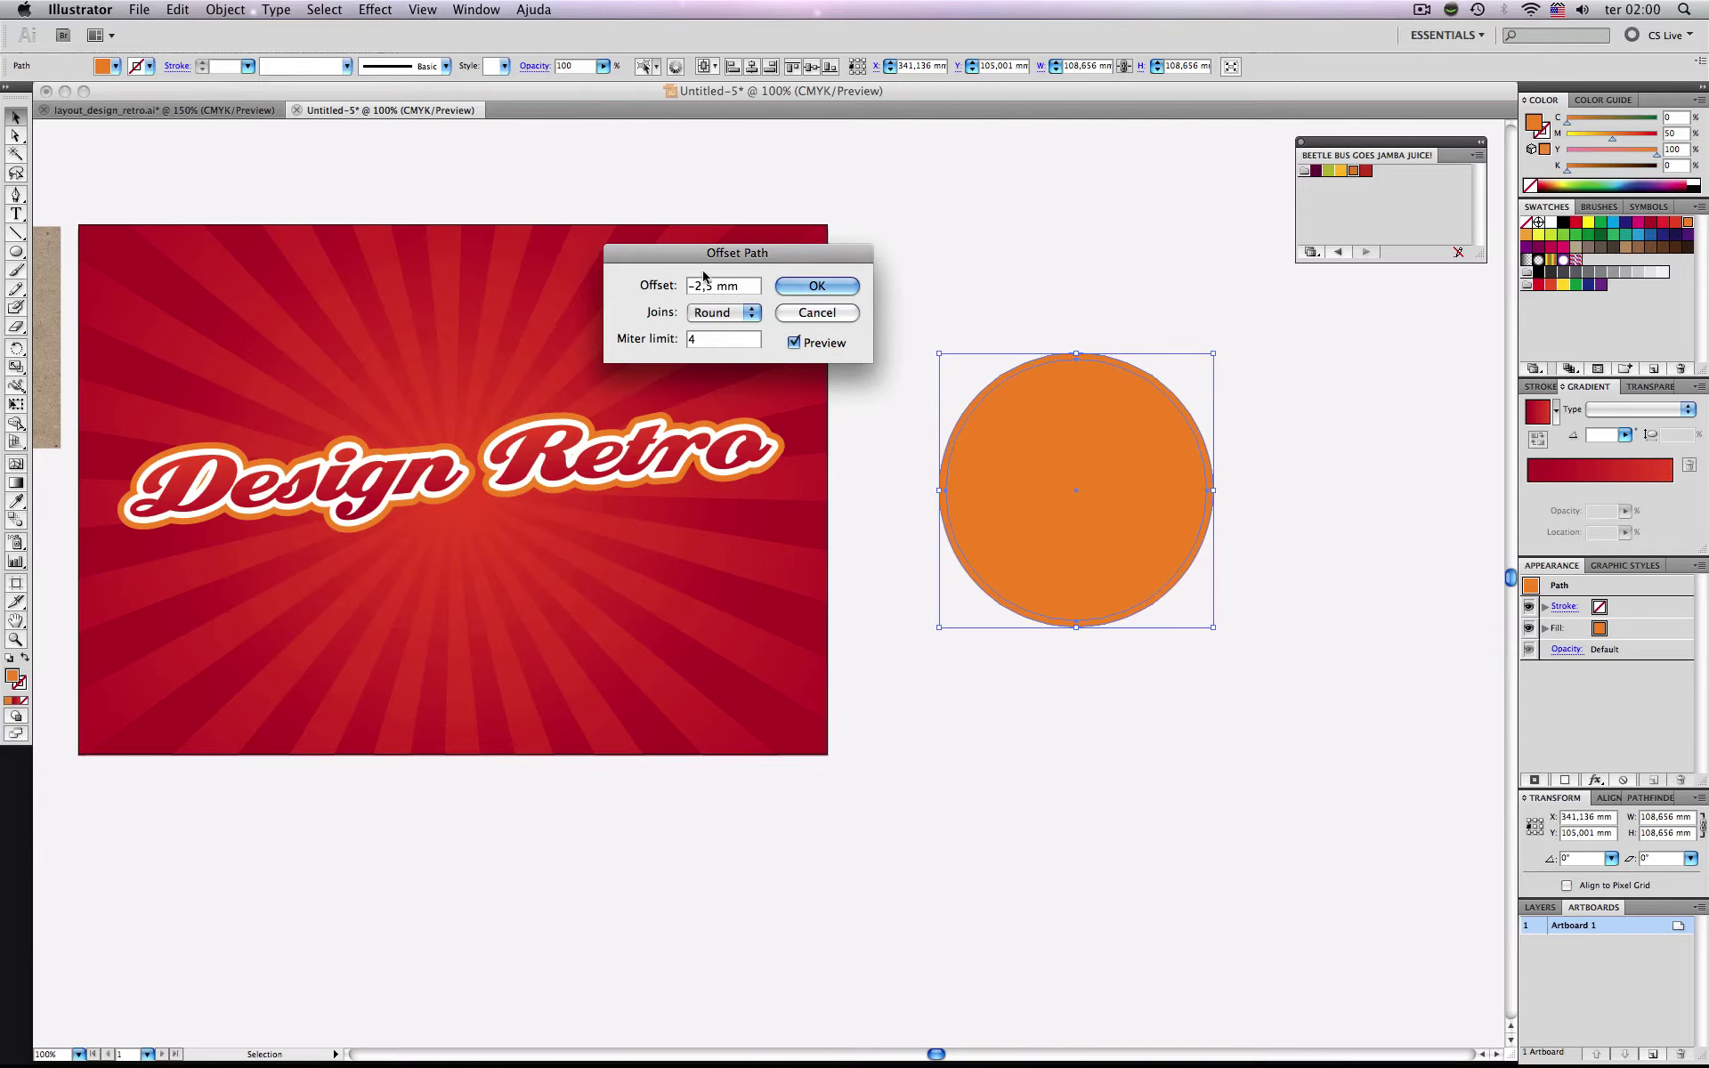
pyautogui.moveTo(715, 288); pyautogui.dragTo(704, 286)
pyautogui.write('3.5')
pyautogui.click(726, 337)
pyautogui.write('5')
pyautogui.click(718, 337)
pyautogui.click(839, 287)
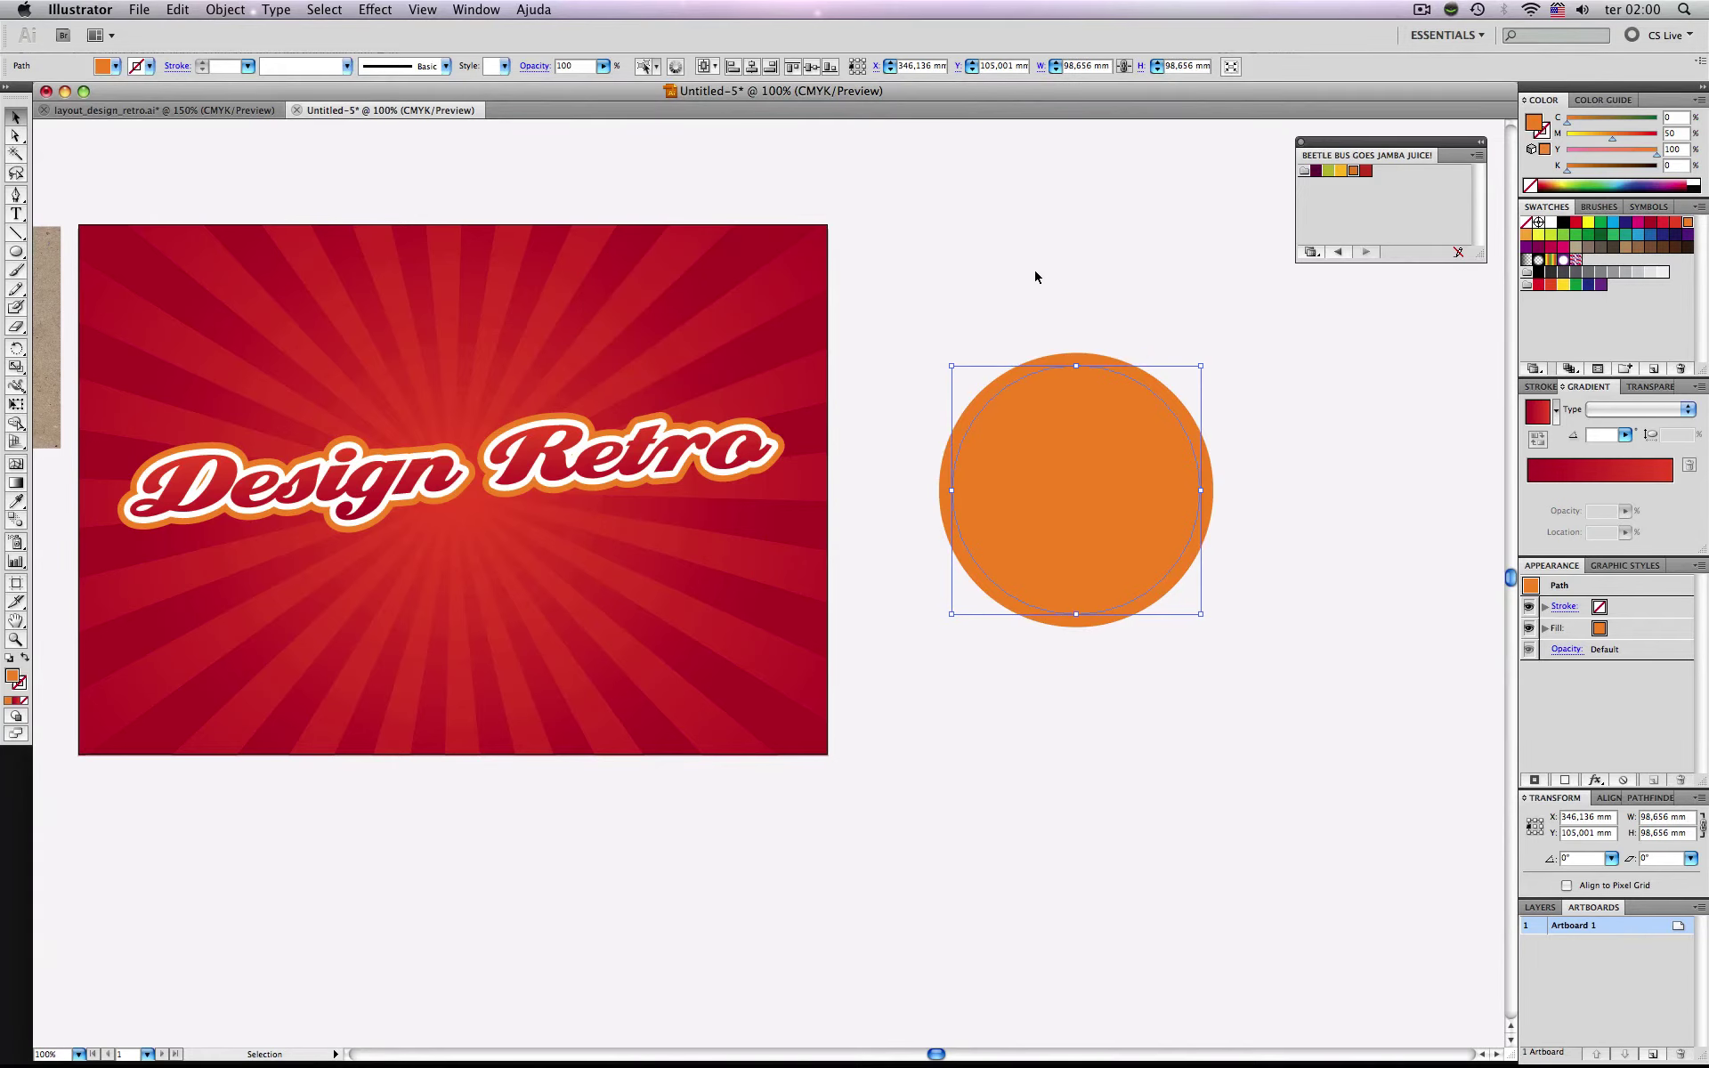
# Fill the outer circle with dark red (C 15, M 100, Y 90, K 10) and deselect it.
pyautogui.click(1035, 277)
pyautogui.click(1087, 407)
pyautogui.click(1224, 462)
pyautogui.click(1212, 464)
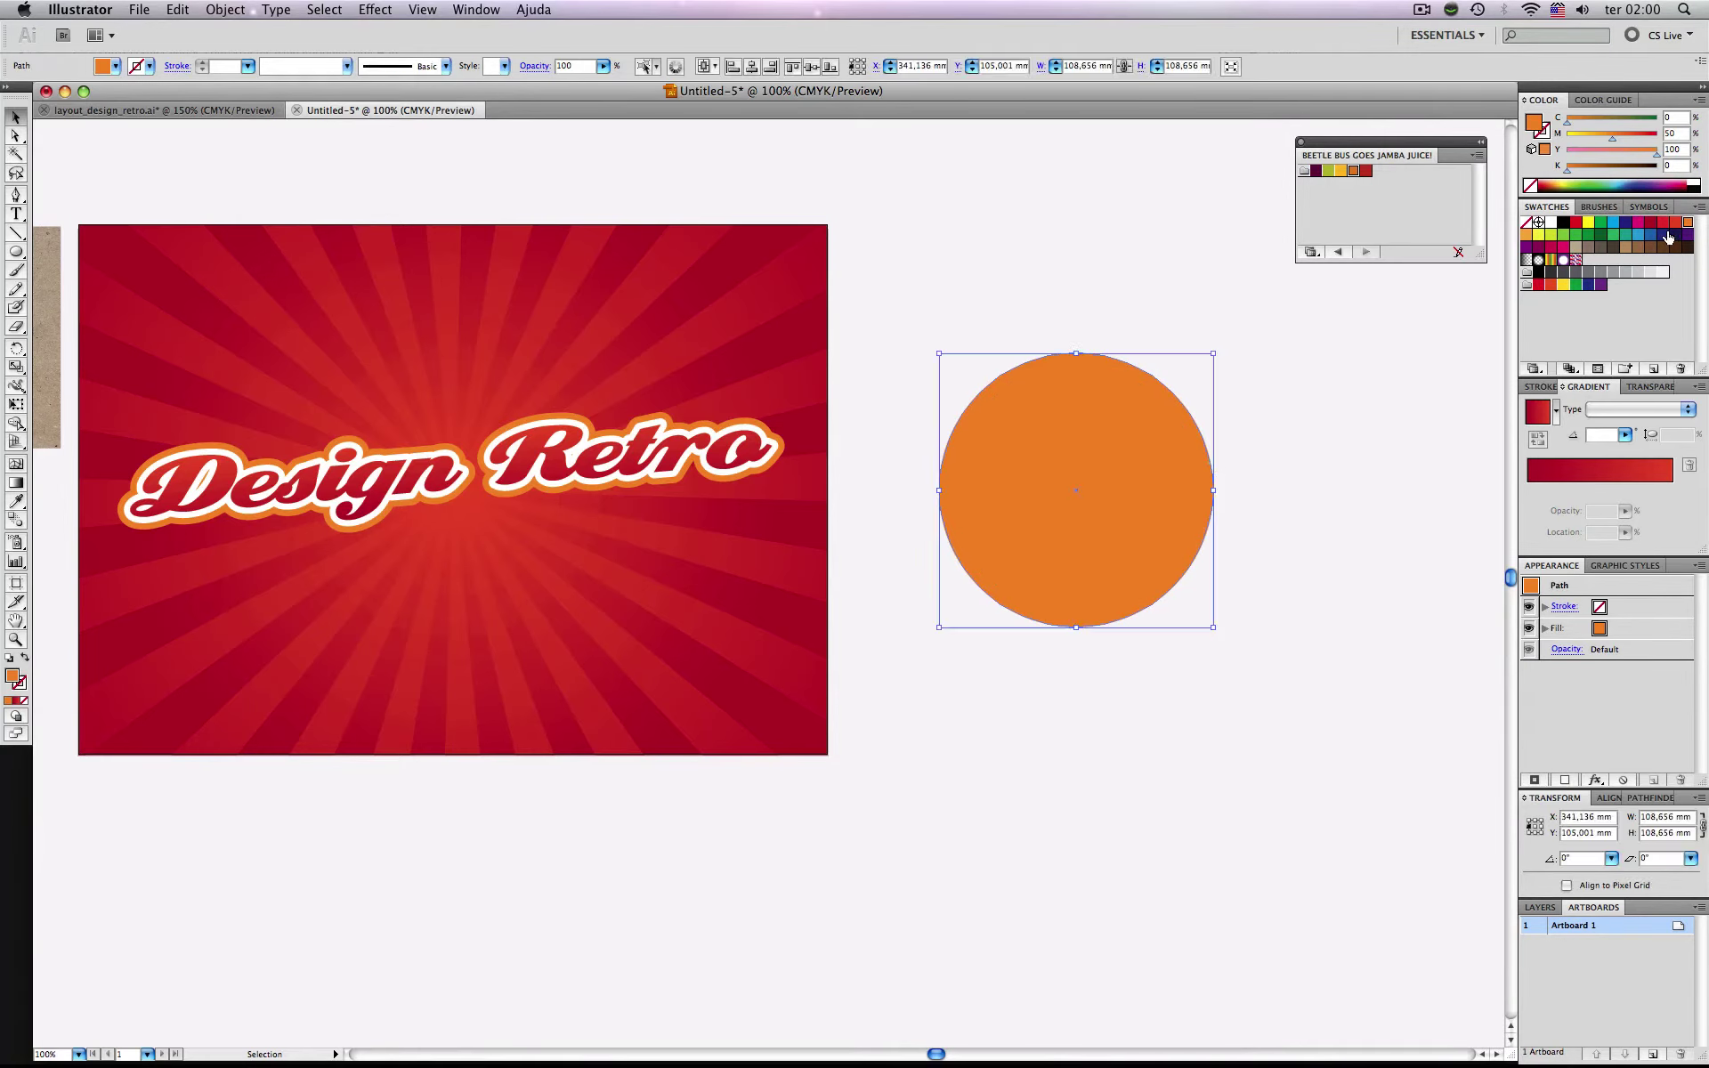
pyautogui.click(1651, 223)
pyautogui.click(1327, 542)
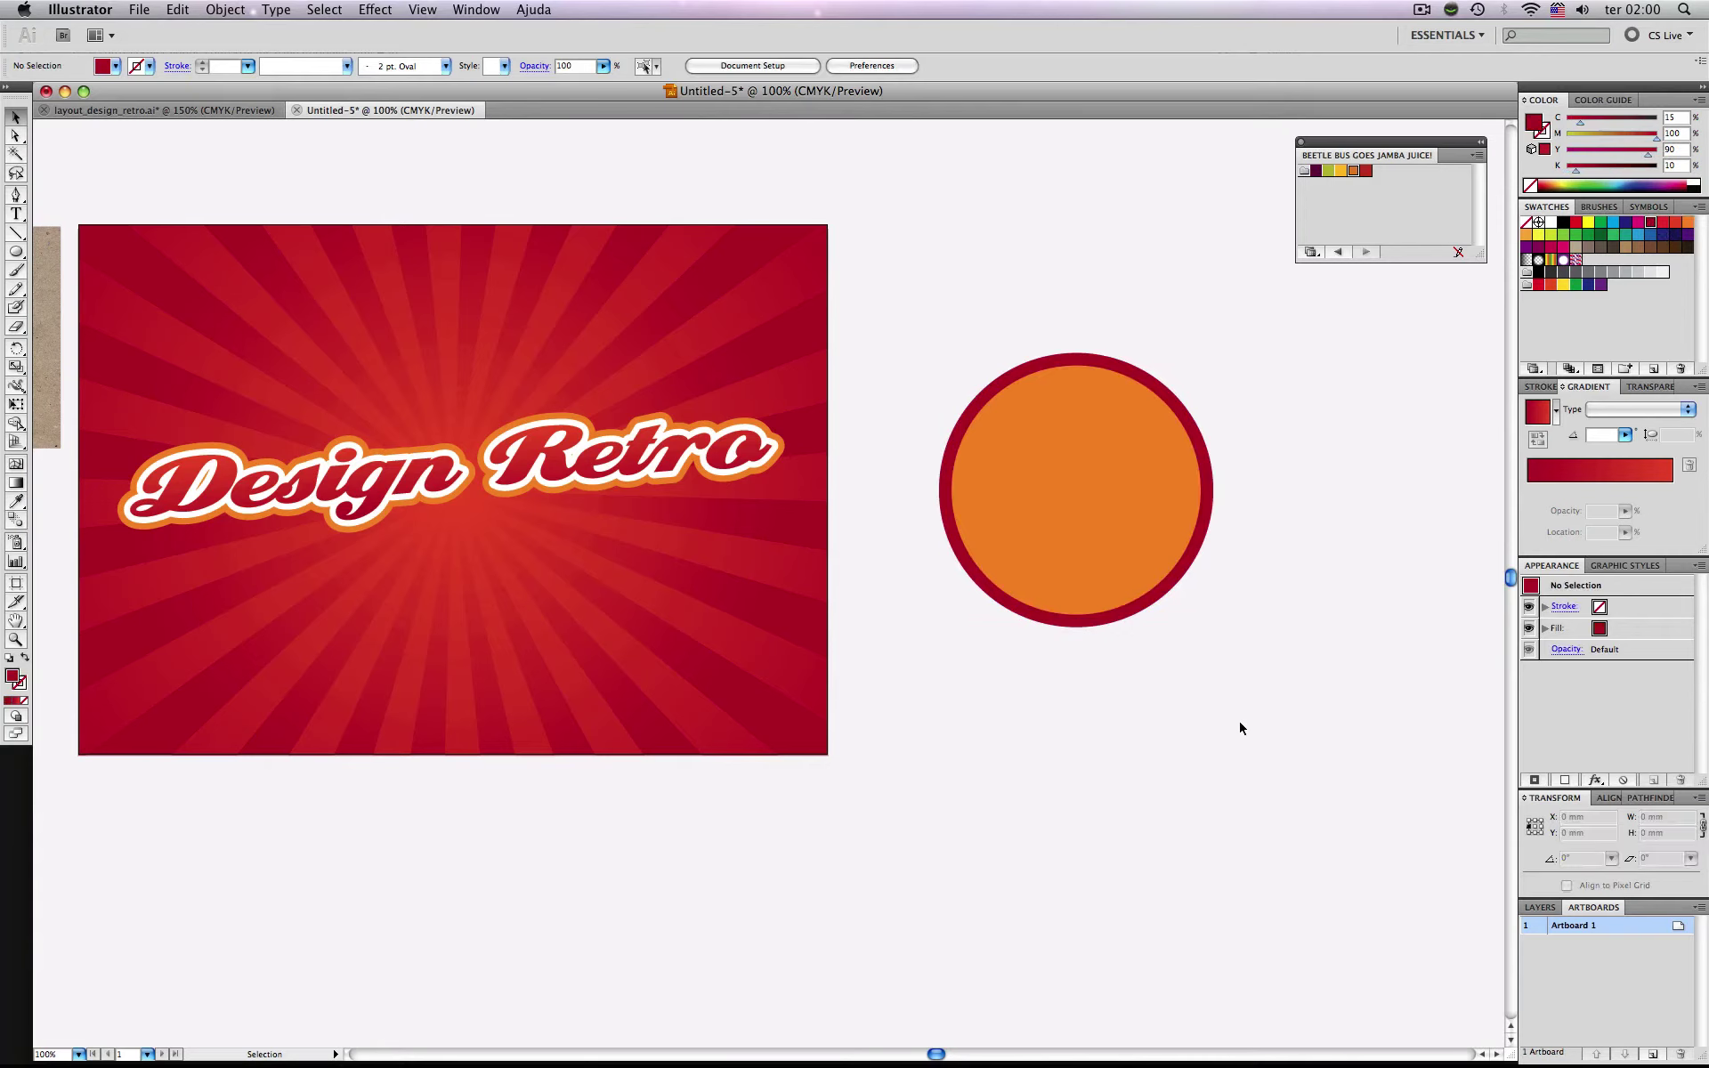
# Offset the inner orange circle inward by -20 mm with round joins.
pyautogui.click(1072, 481)
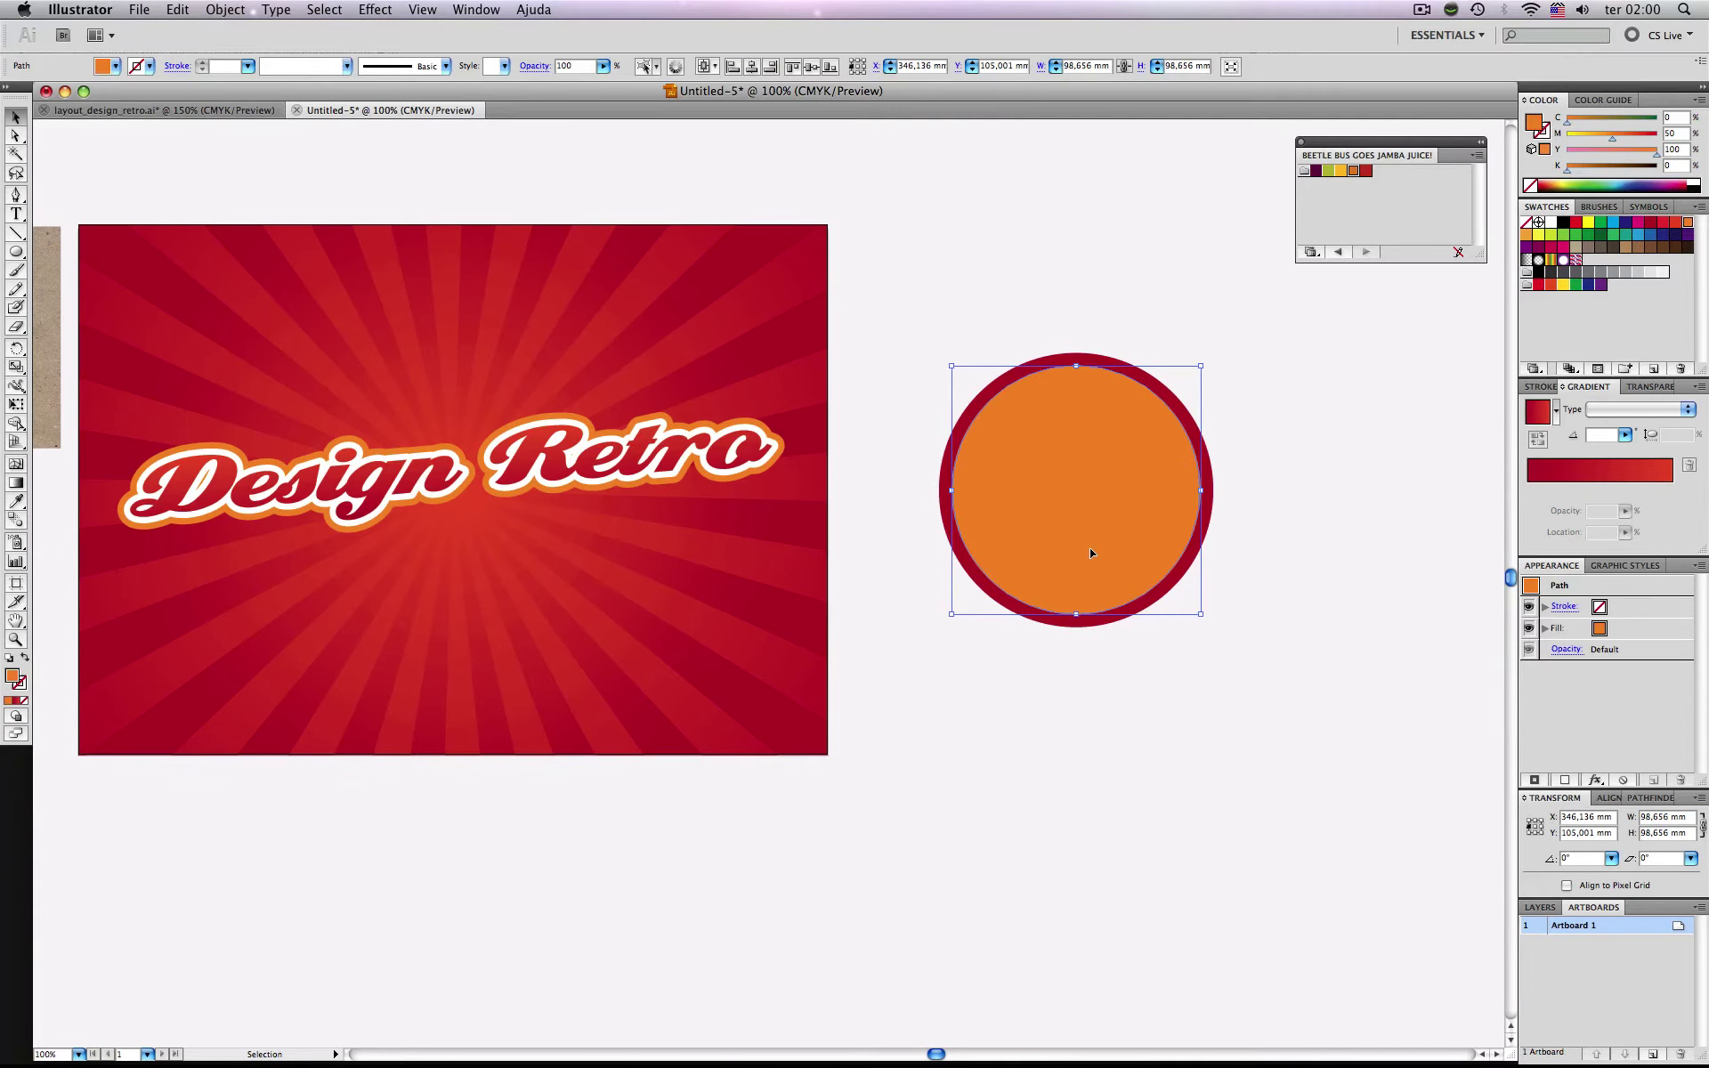
pyautogui.click(224, 10)
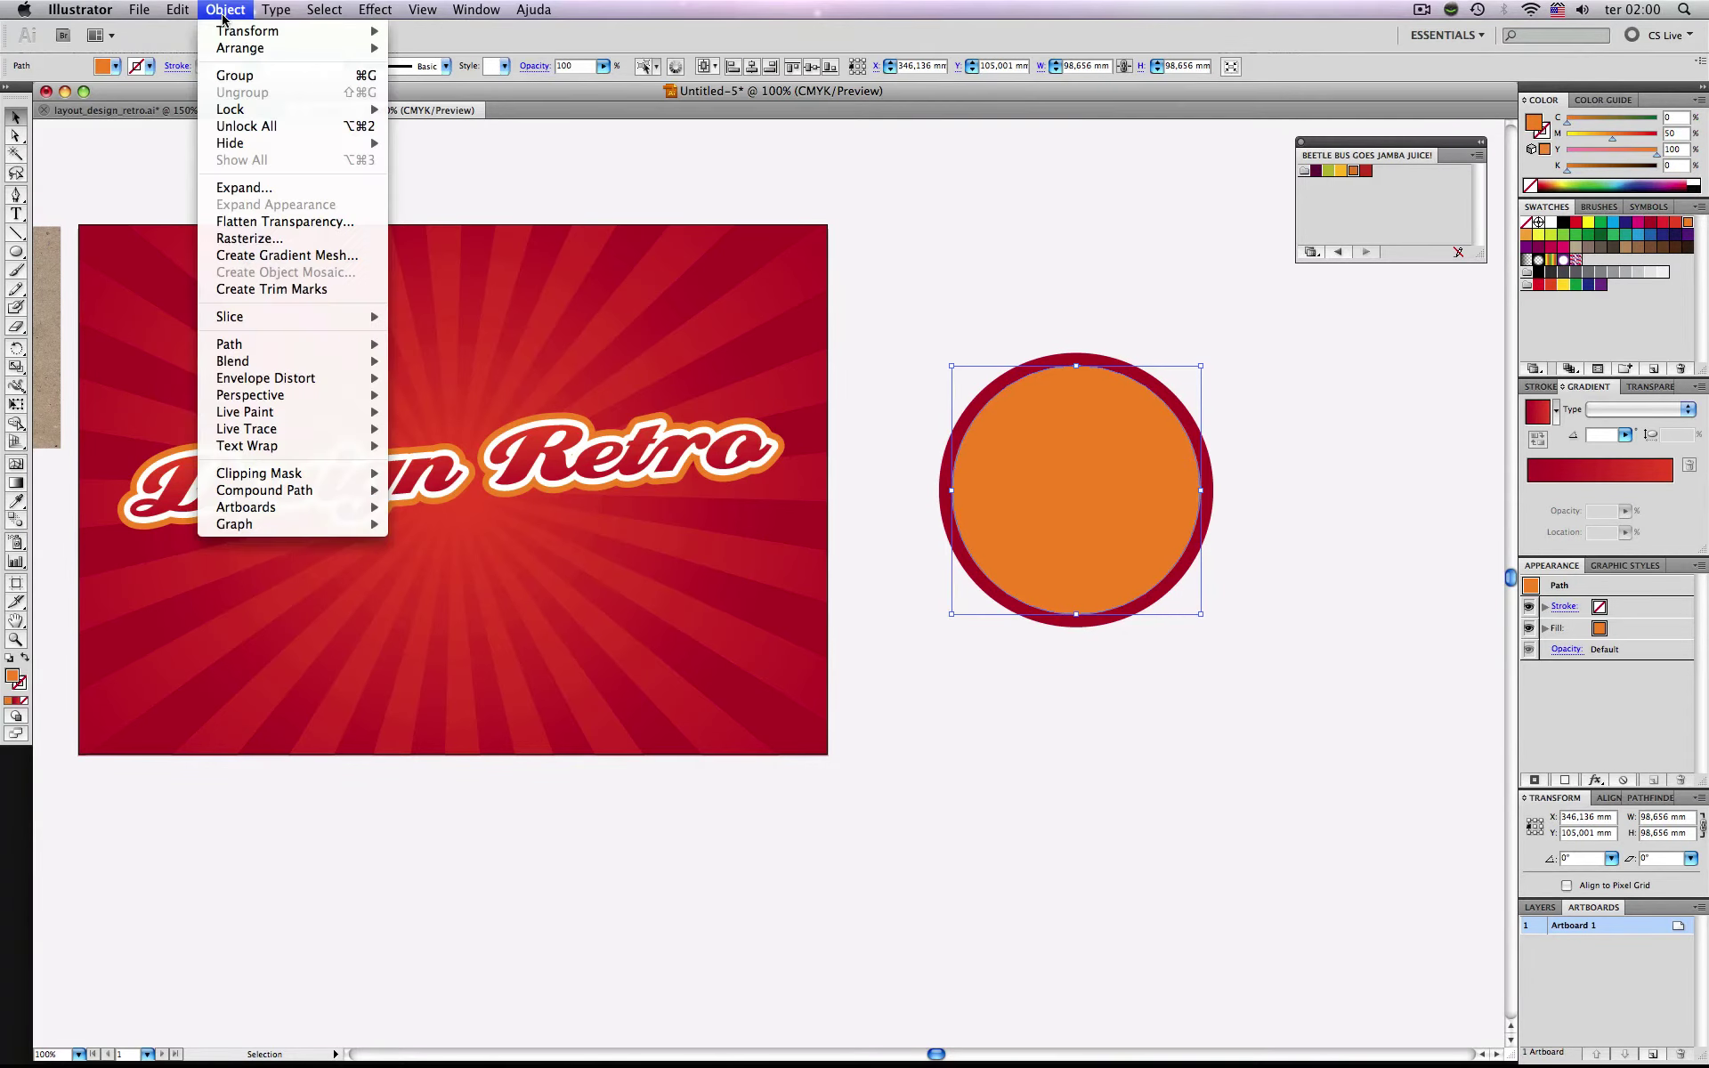
pyautogui.moveTo(267, 343)
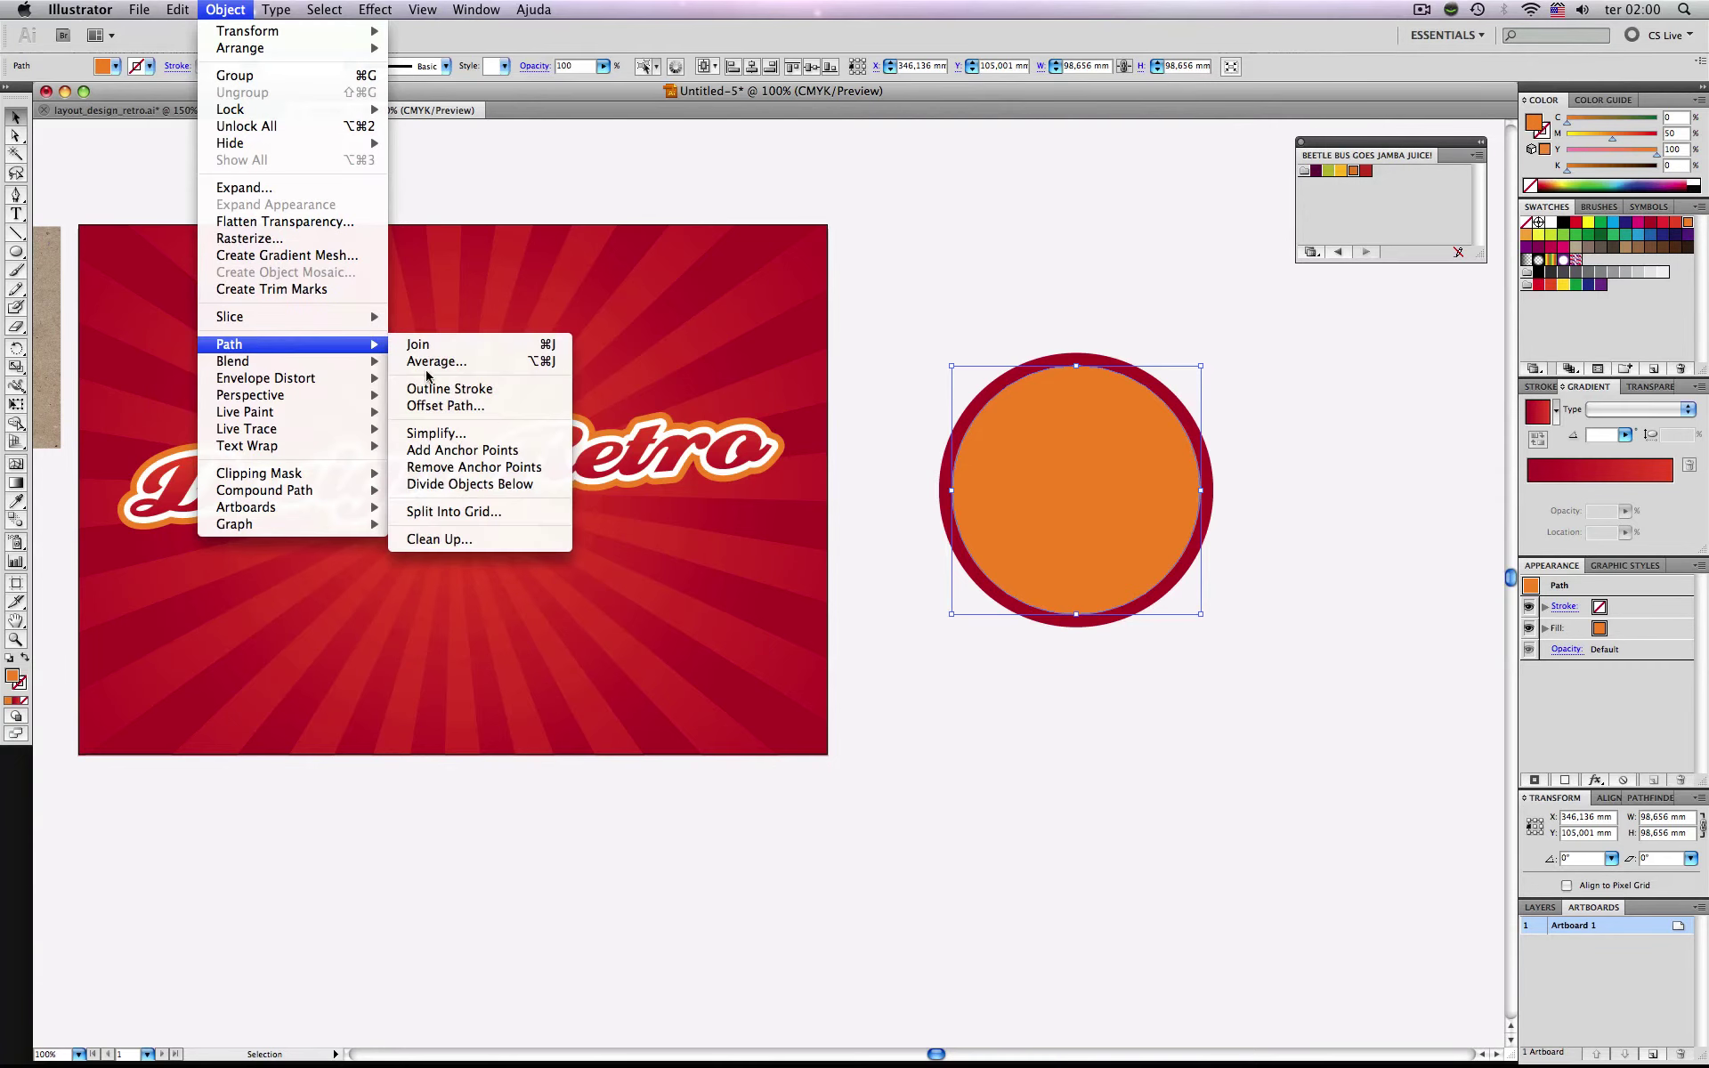
pyautogui.click(442, 406)
pyautogui.click(910, 408)
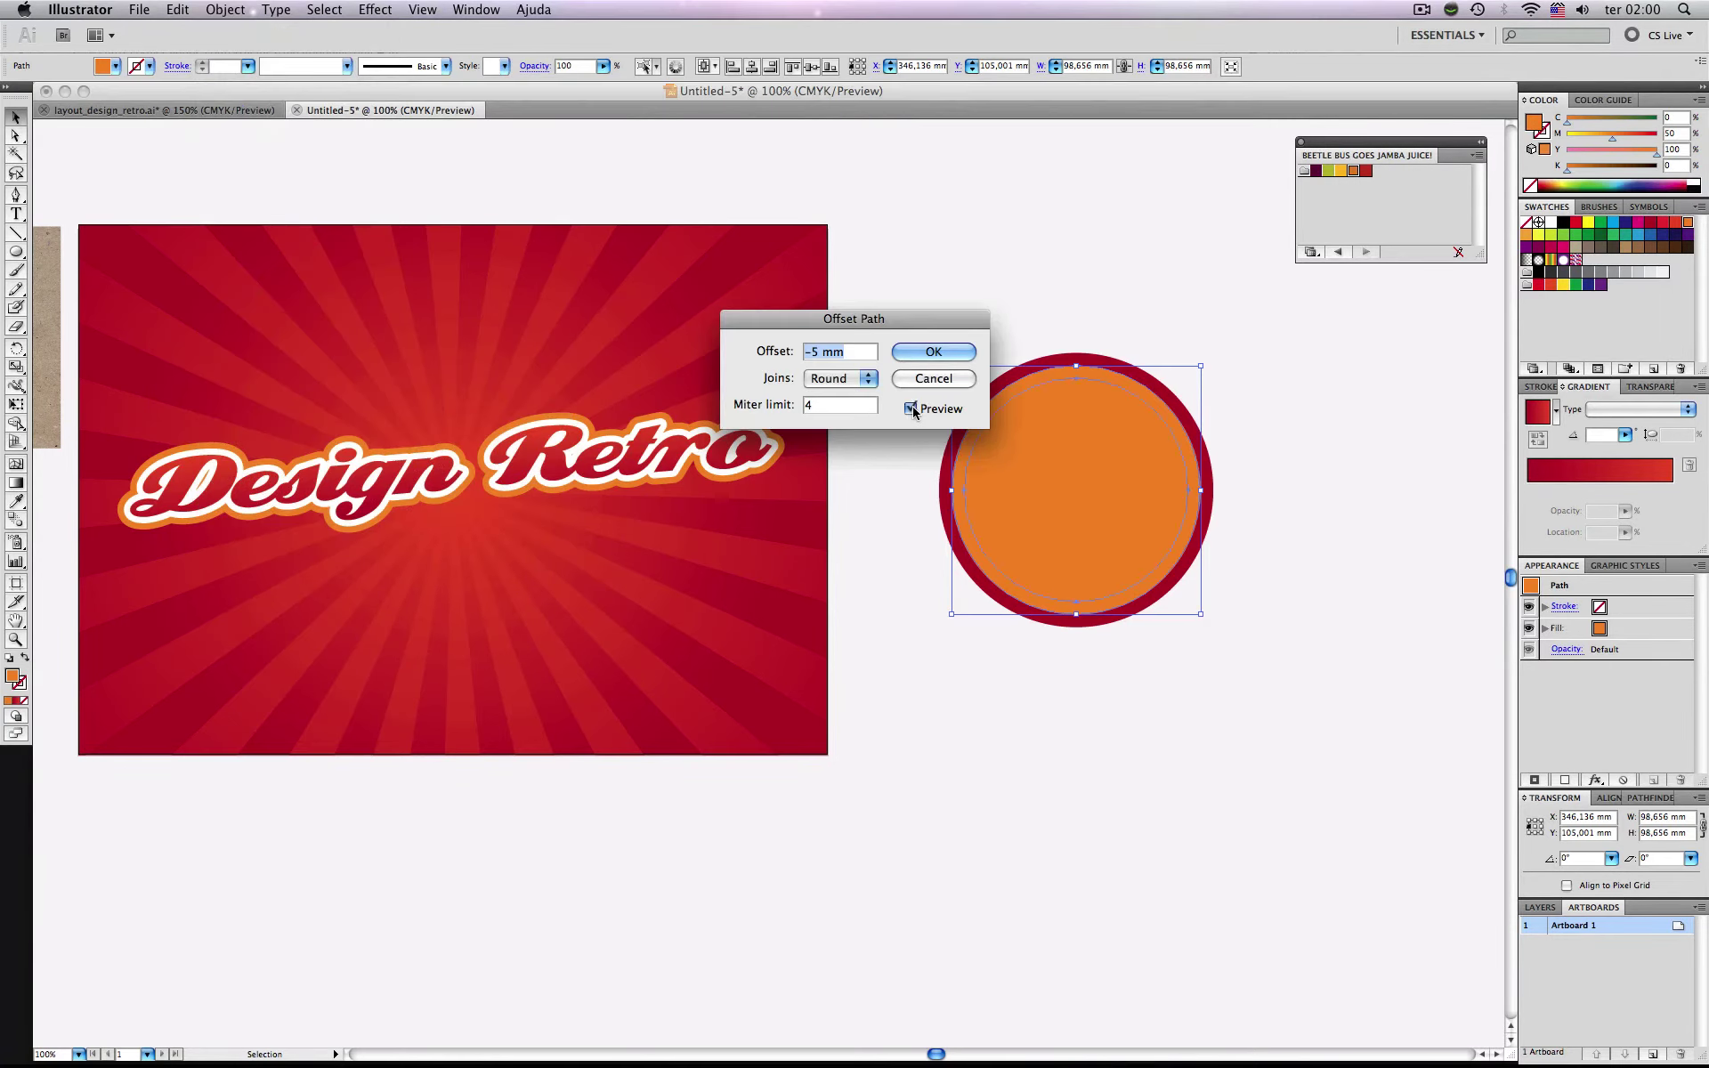
pyautogui.click(813, 353)
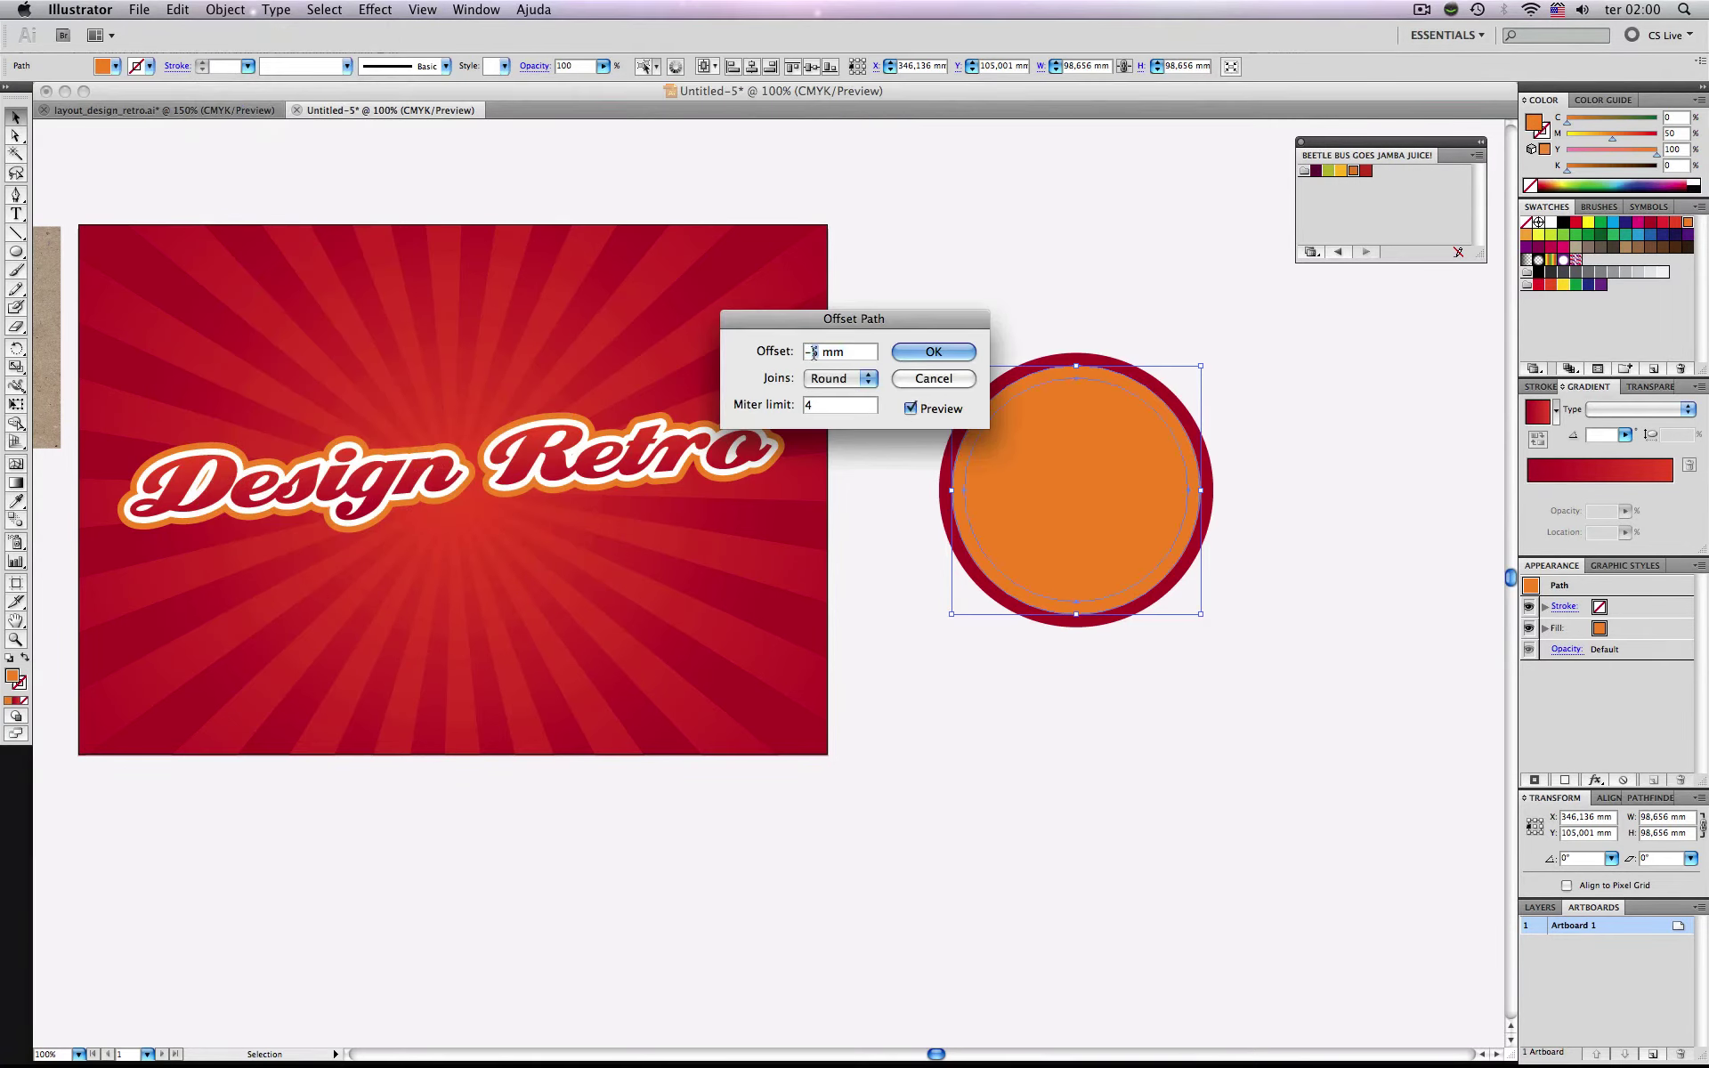
pyautogui.press('BackSpace')
pyautogui.write('20')
pyautogui.click(848, 404)
pyautogui.click(931, 352)
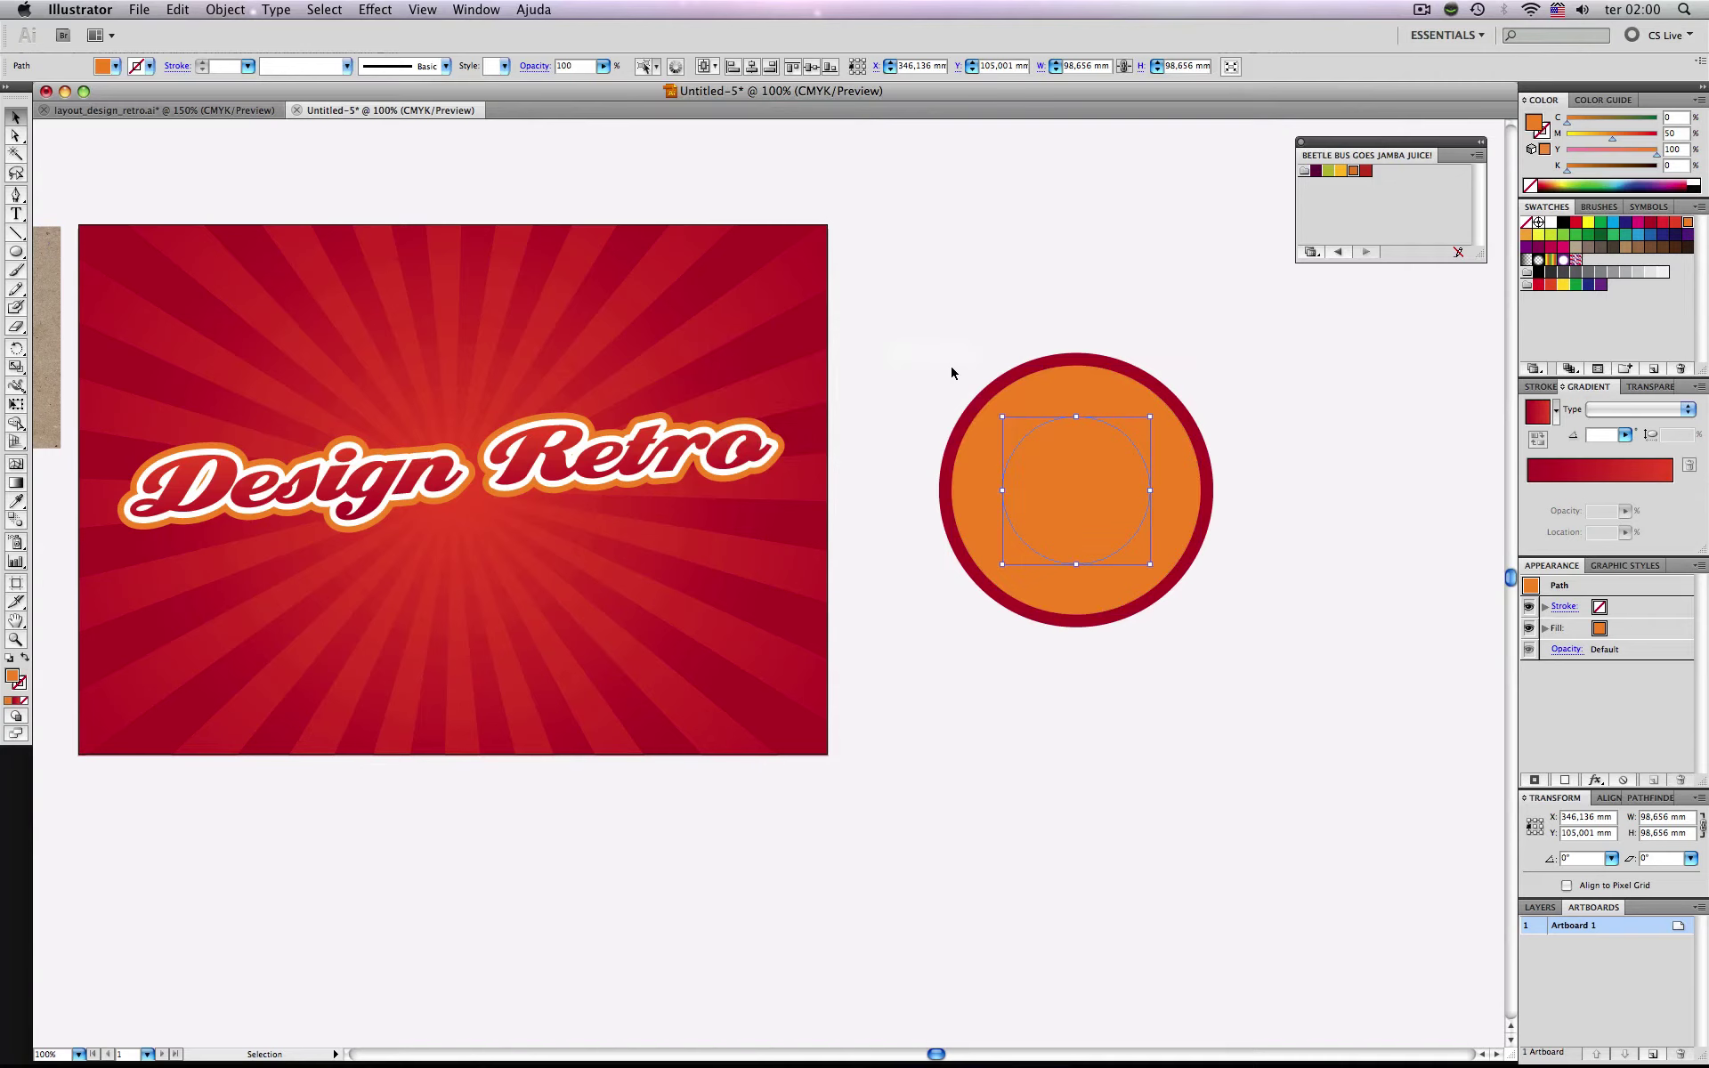
# Fill the innermost circle with dark red (C 15, M 100, Y 90, K 10) and deselect it.
pyautogui.click(1335, 504)
pyautogui.click(1163, 485)
pyautogui.click(1651, 223)
pyautogui.click(1259, 560)
# Offset the central dark red circle inward by -5 mm with round joins and fill the new circle with orange (C 0, M 50, Y 100, K 0).
pyautogui.click(1054, 479)
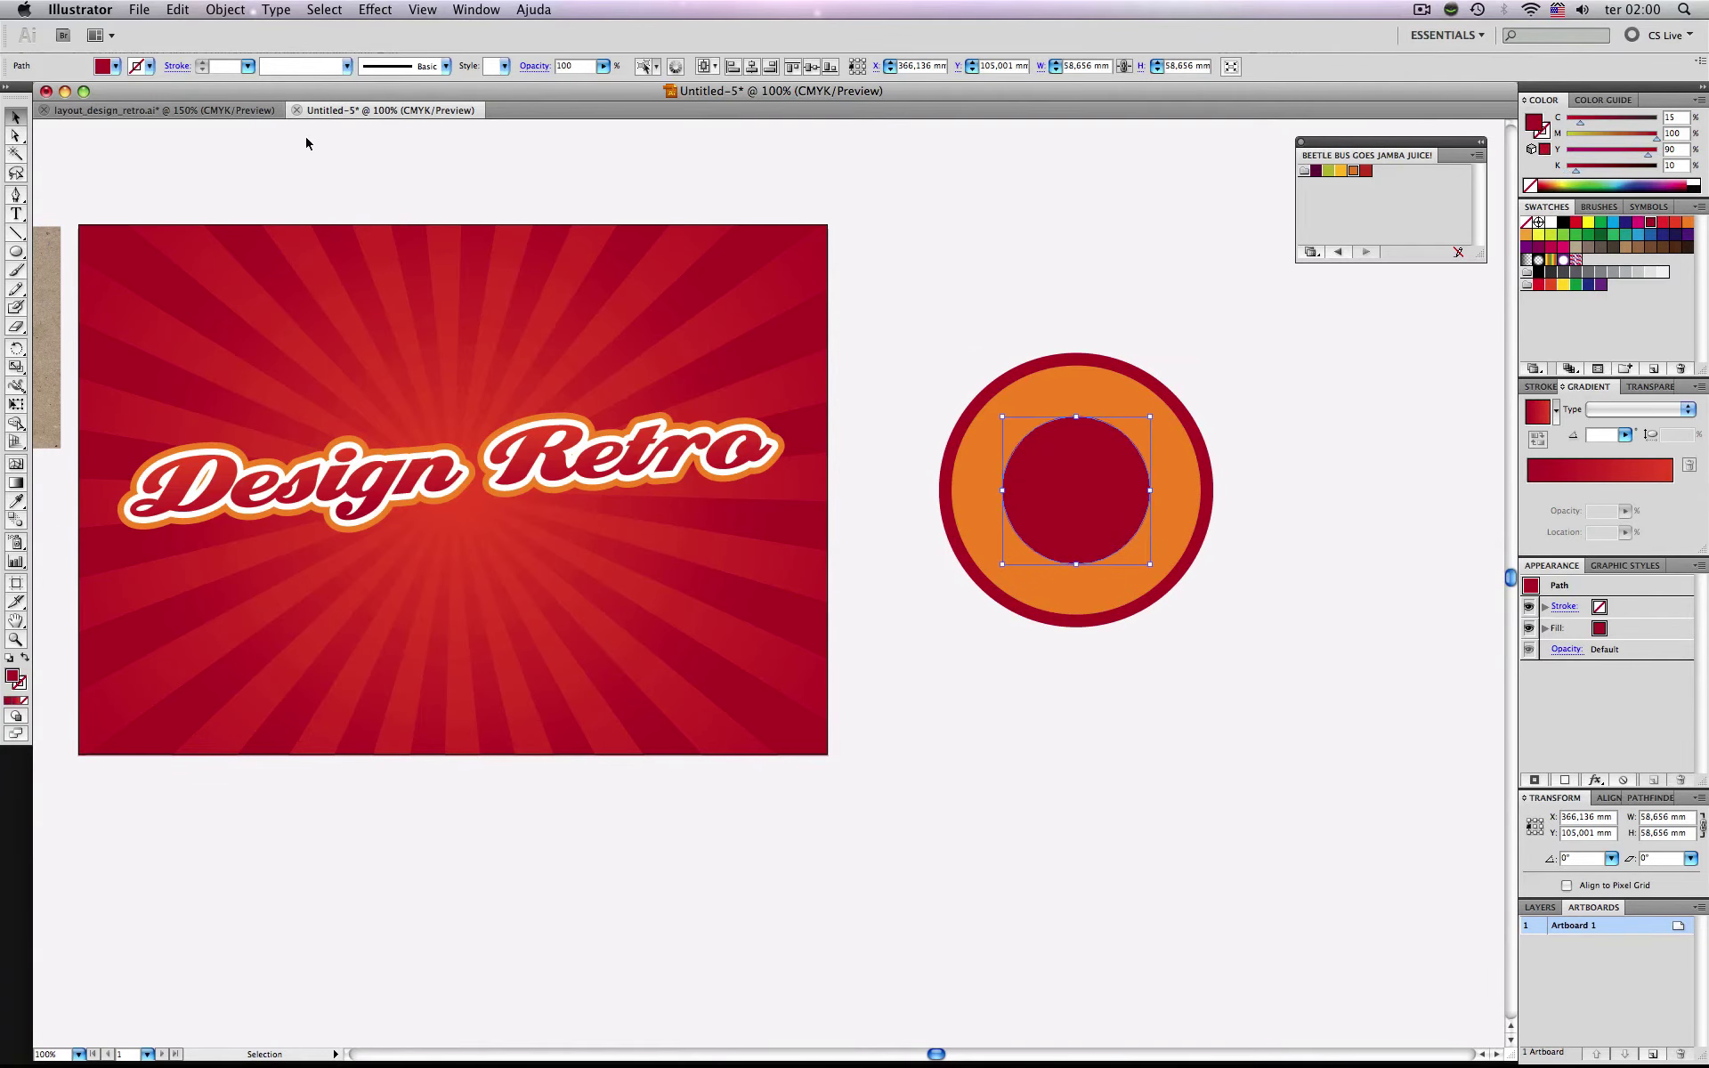
pyautogui.click(230, 10)
pyautogui.moveTo(301, 345)
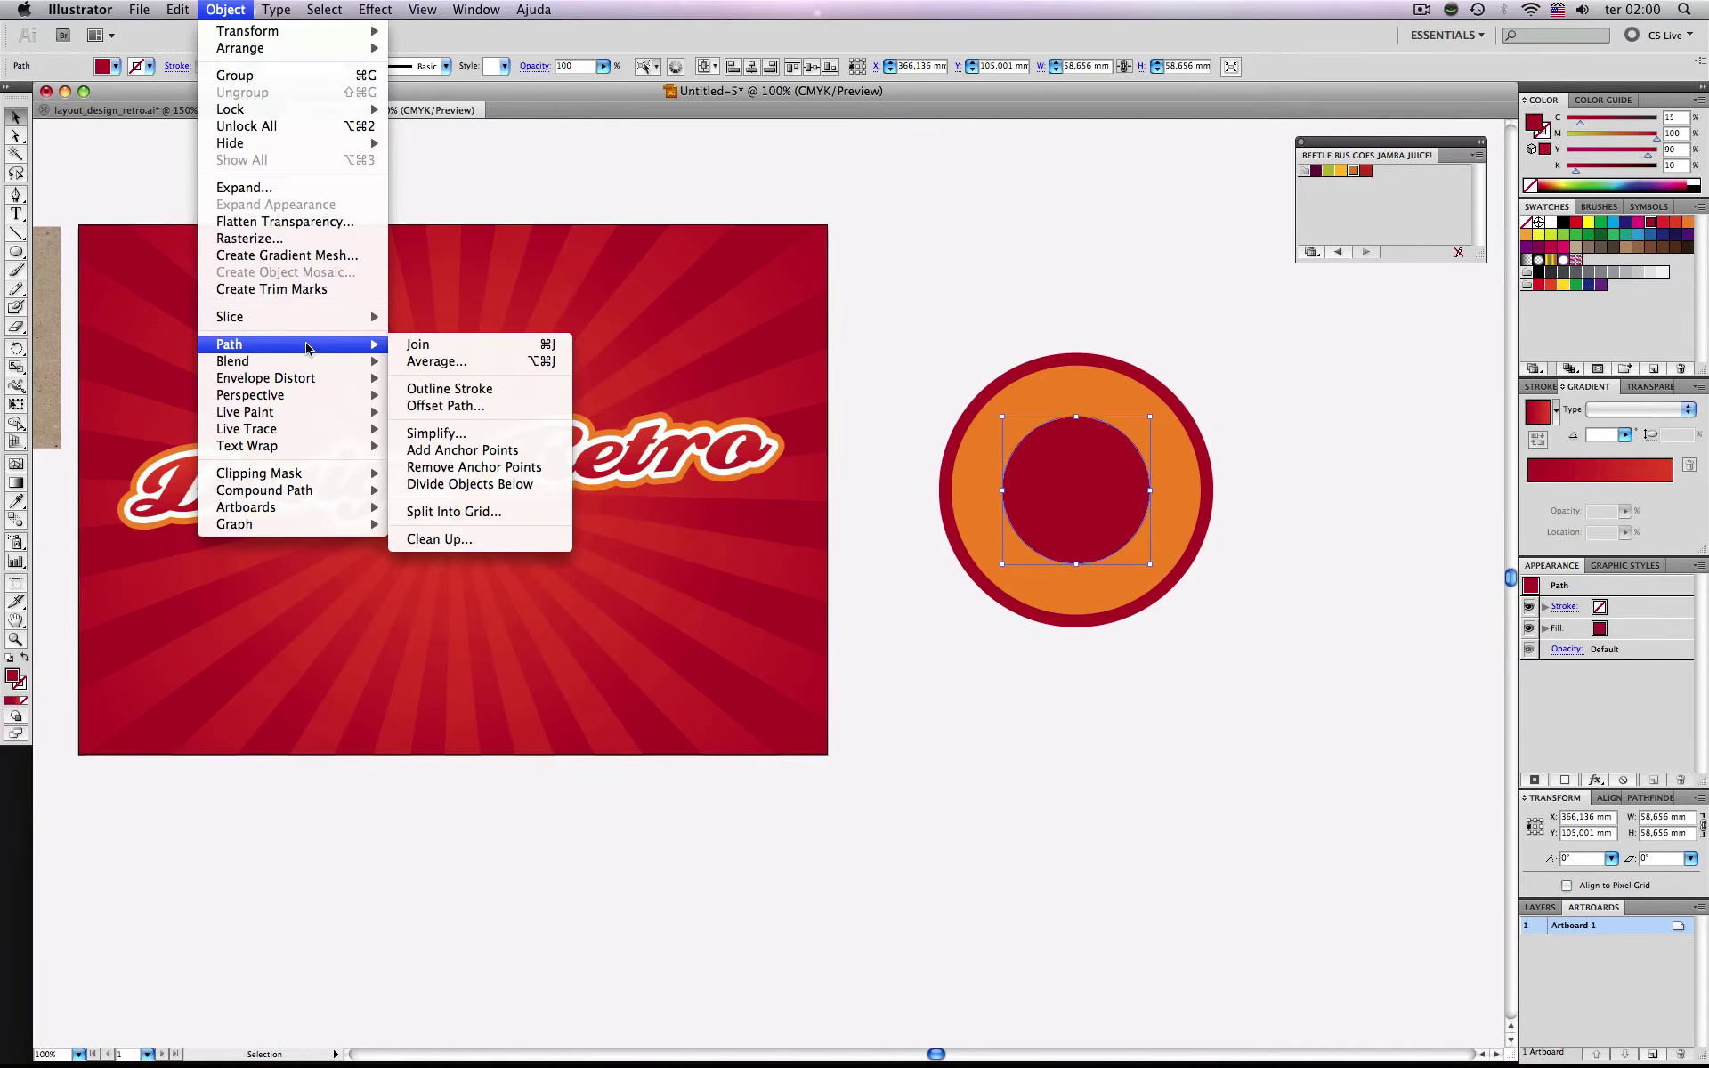
pyautogui.click(473, 408)
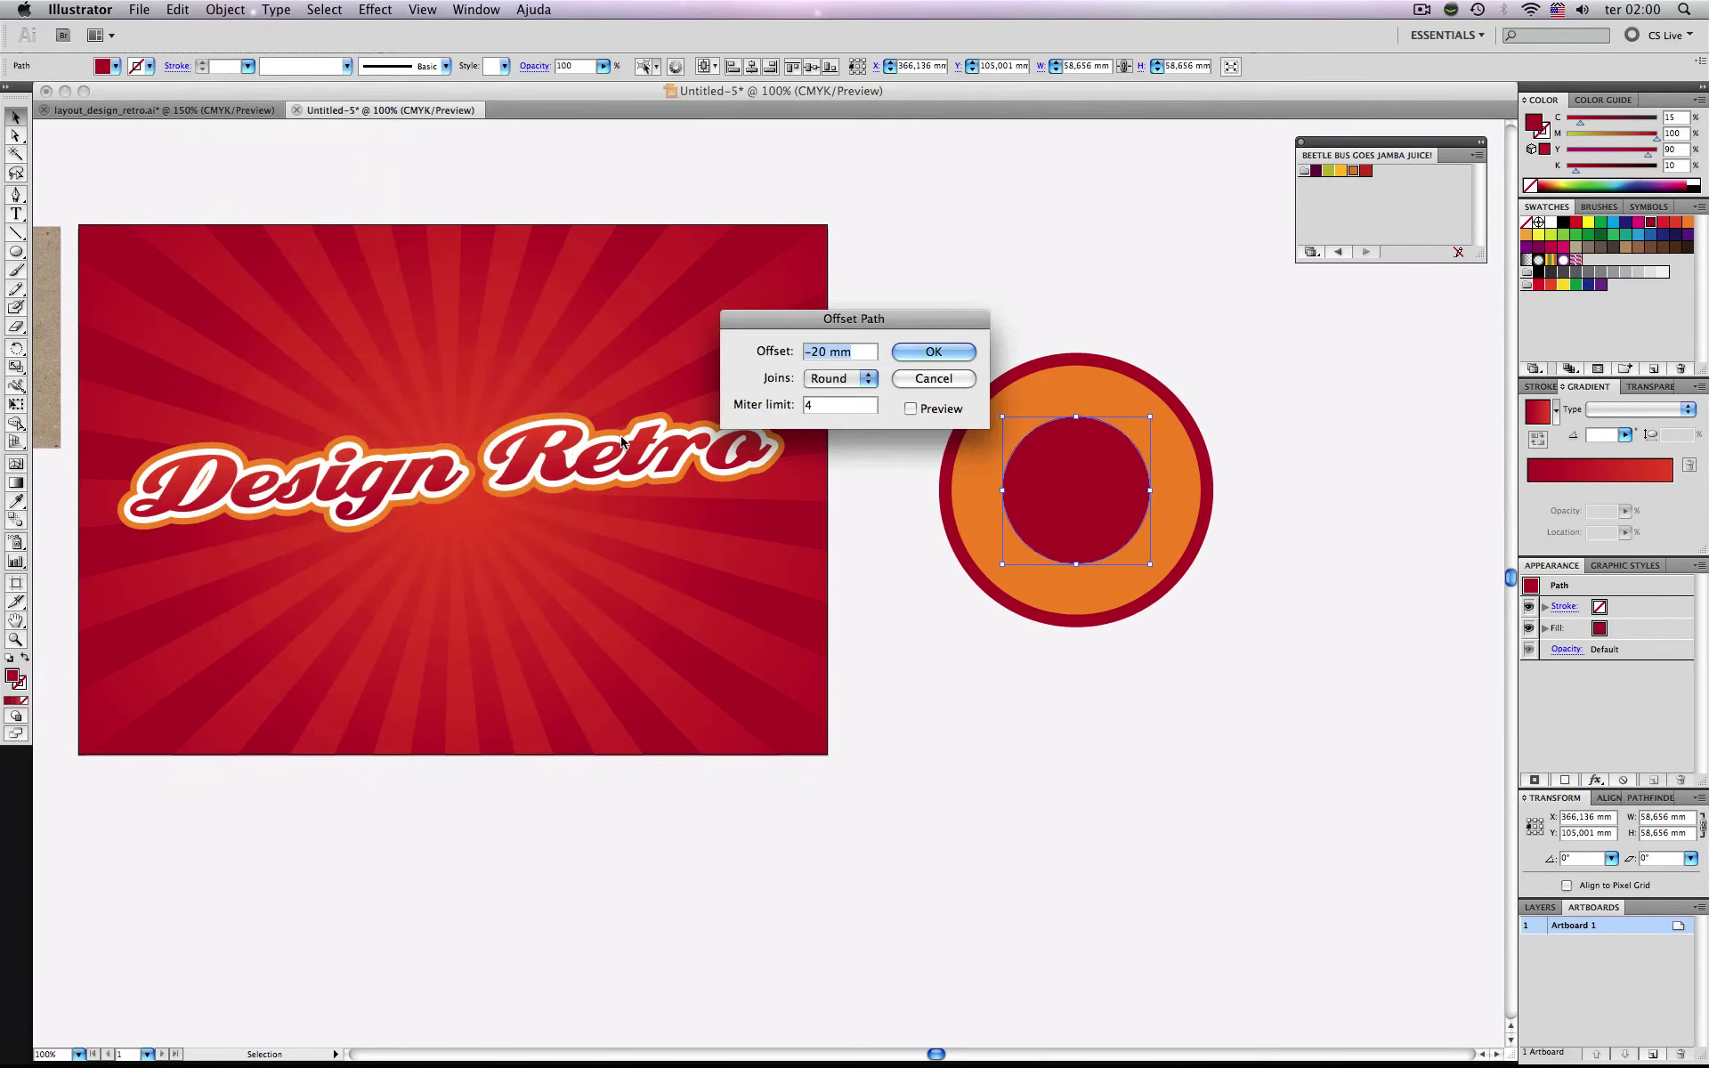
pyautogui.click(825, 353)
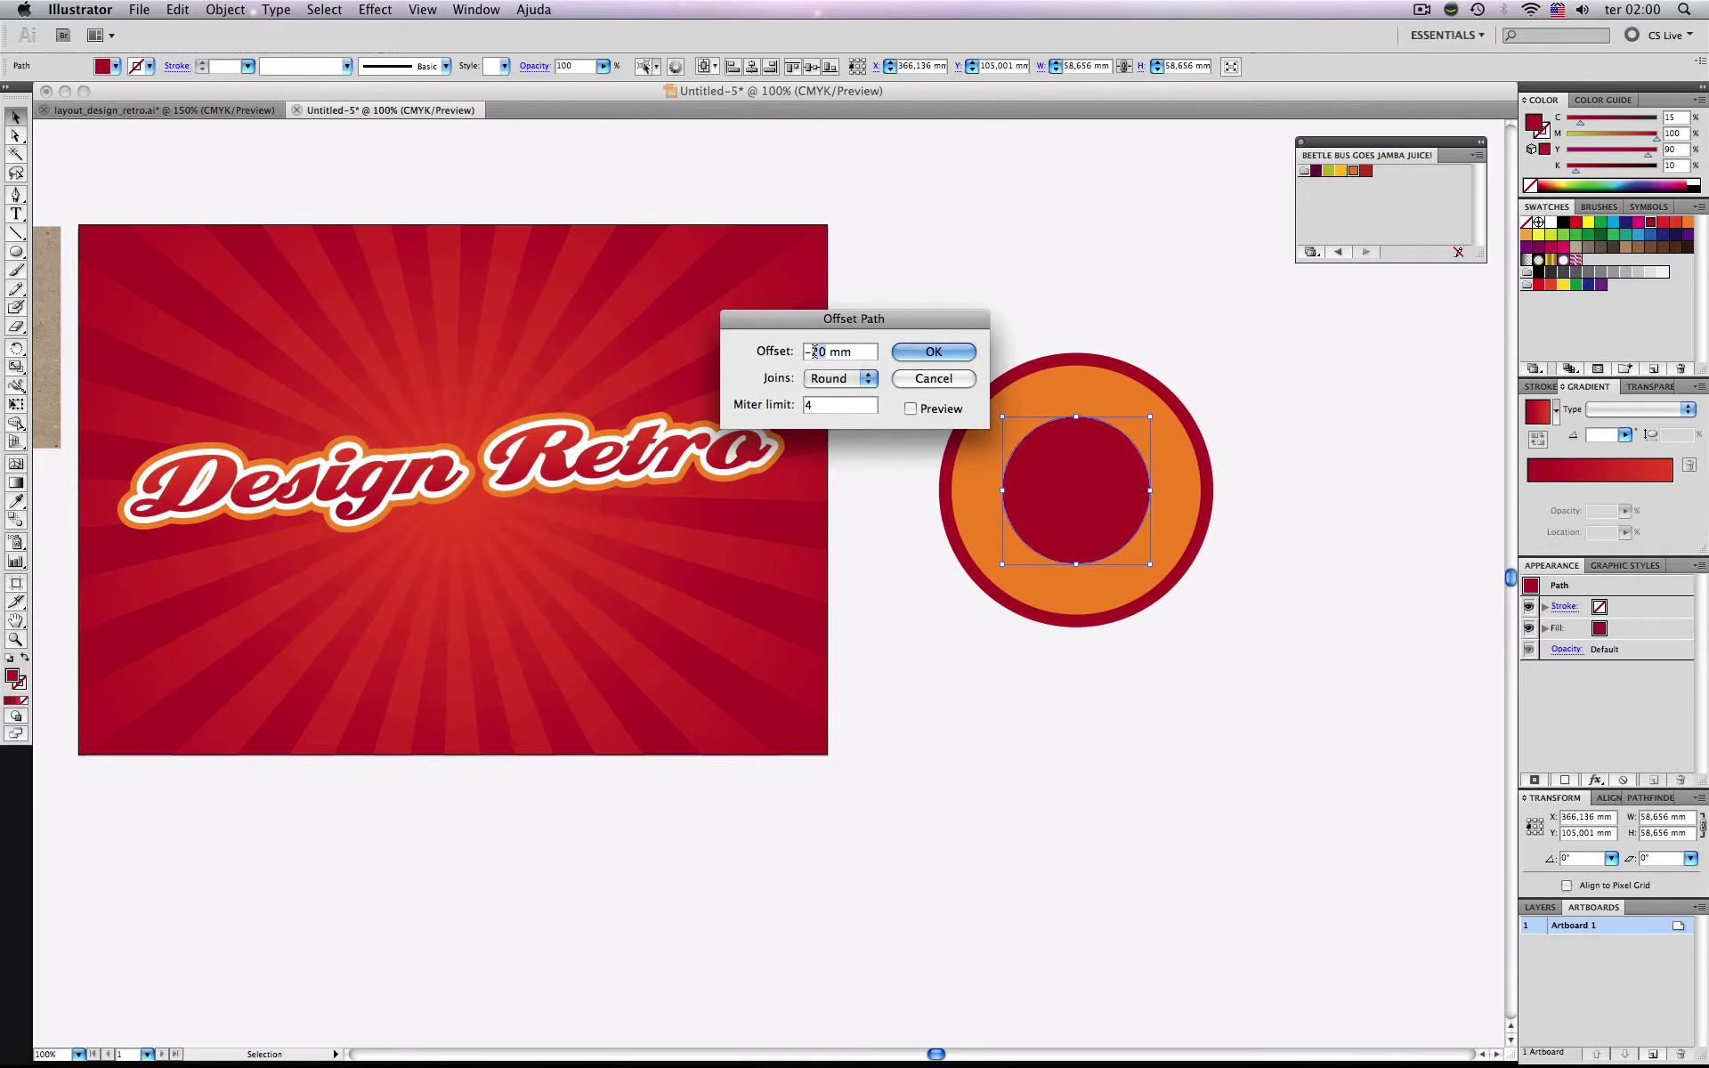
pyautogui.press('BackSpace')
pyautogui.press('BackSpace')
pyautogui.write('5')
pyautogui.click(933, 352)
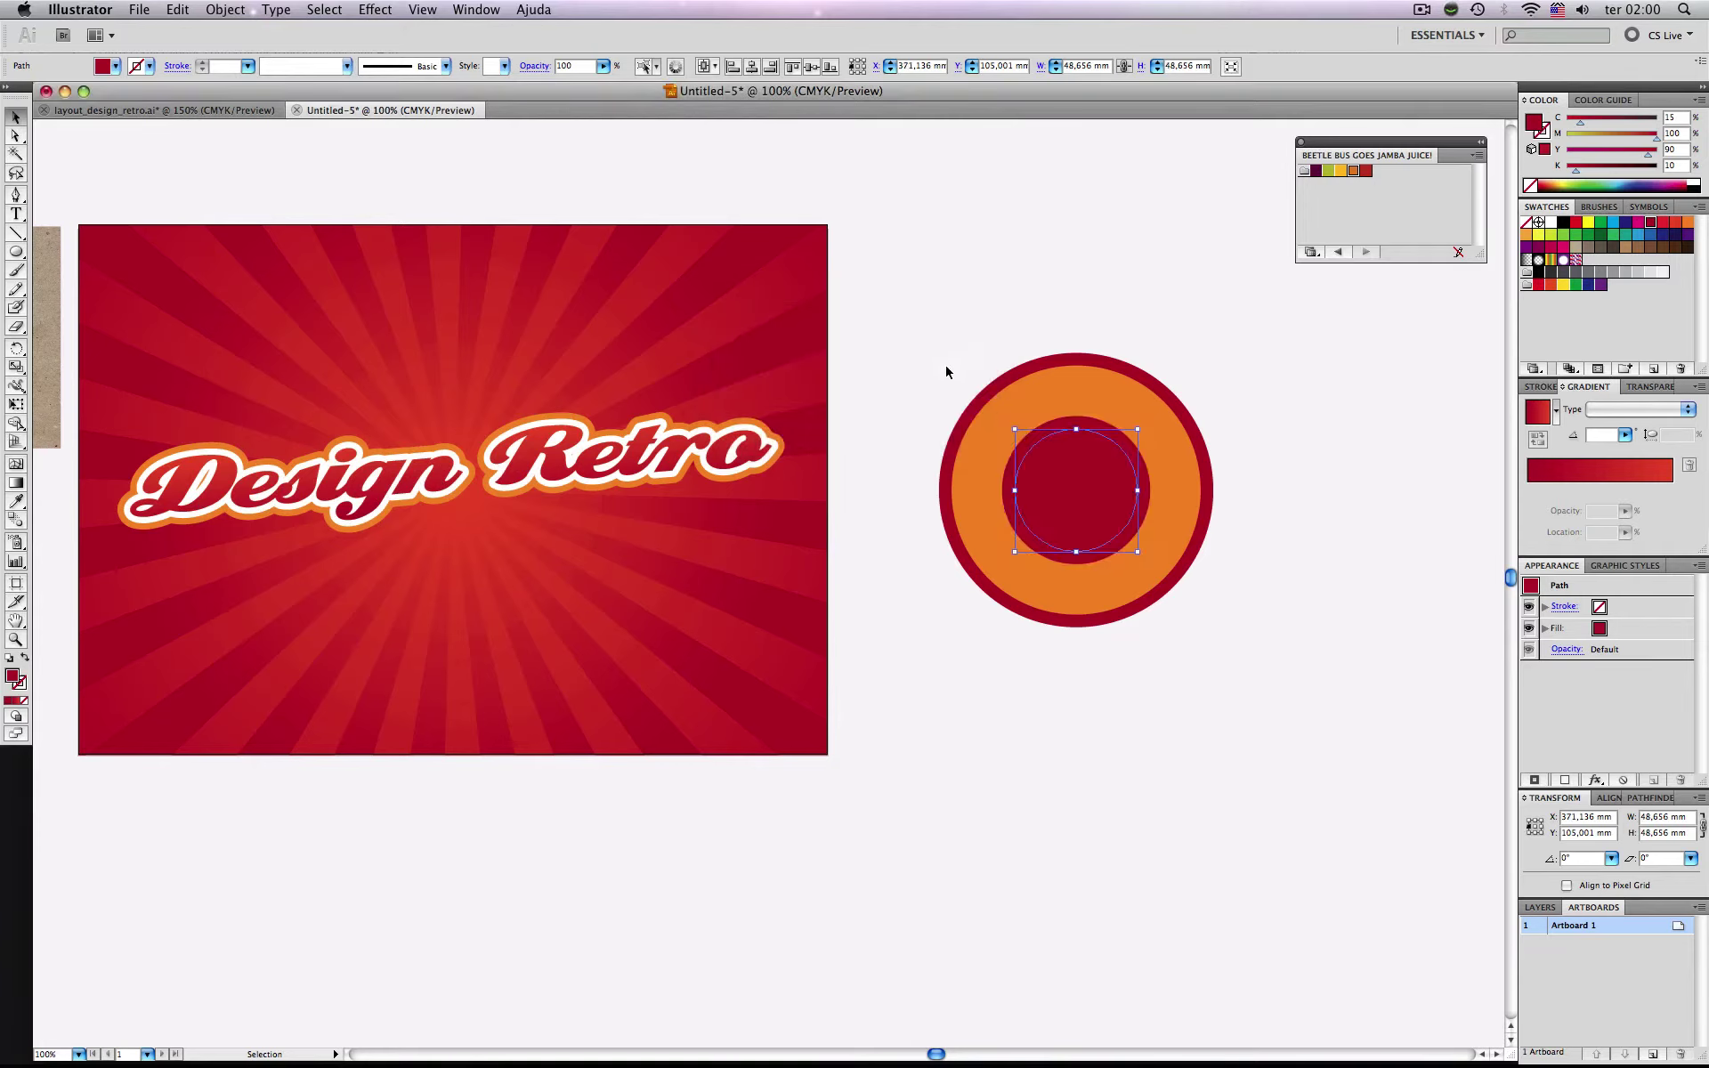
pyautogui.click(1686, 224)
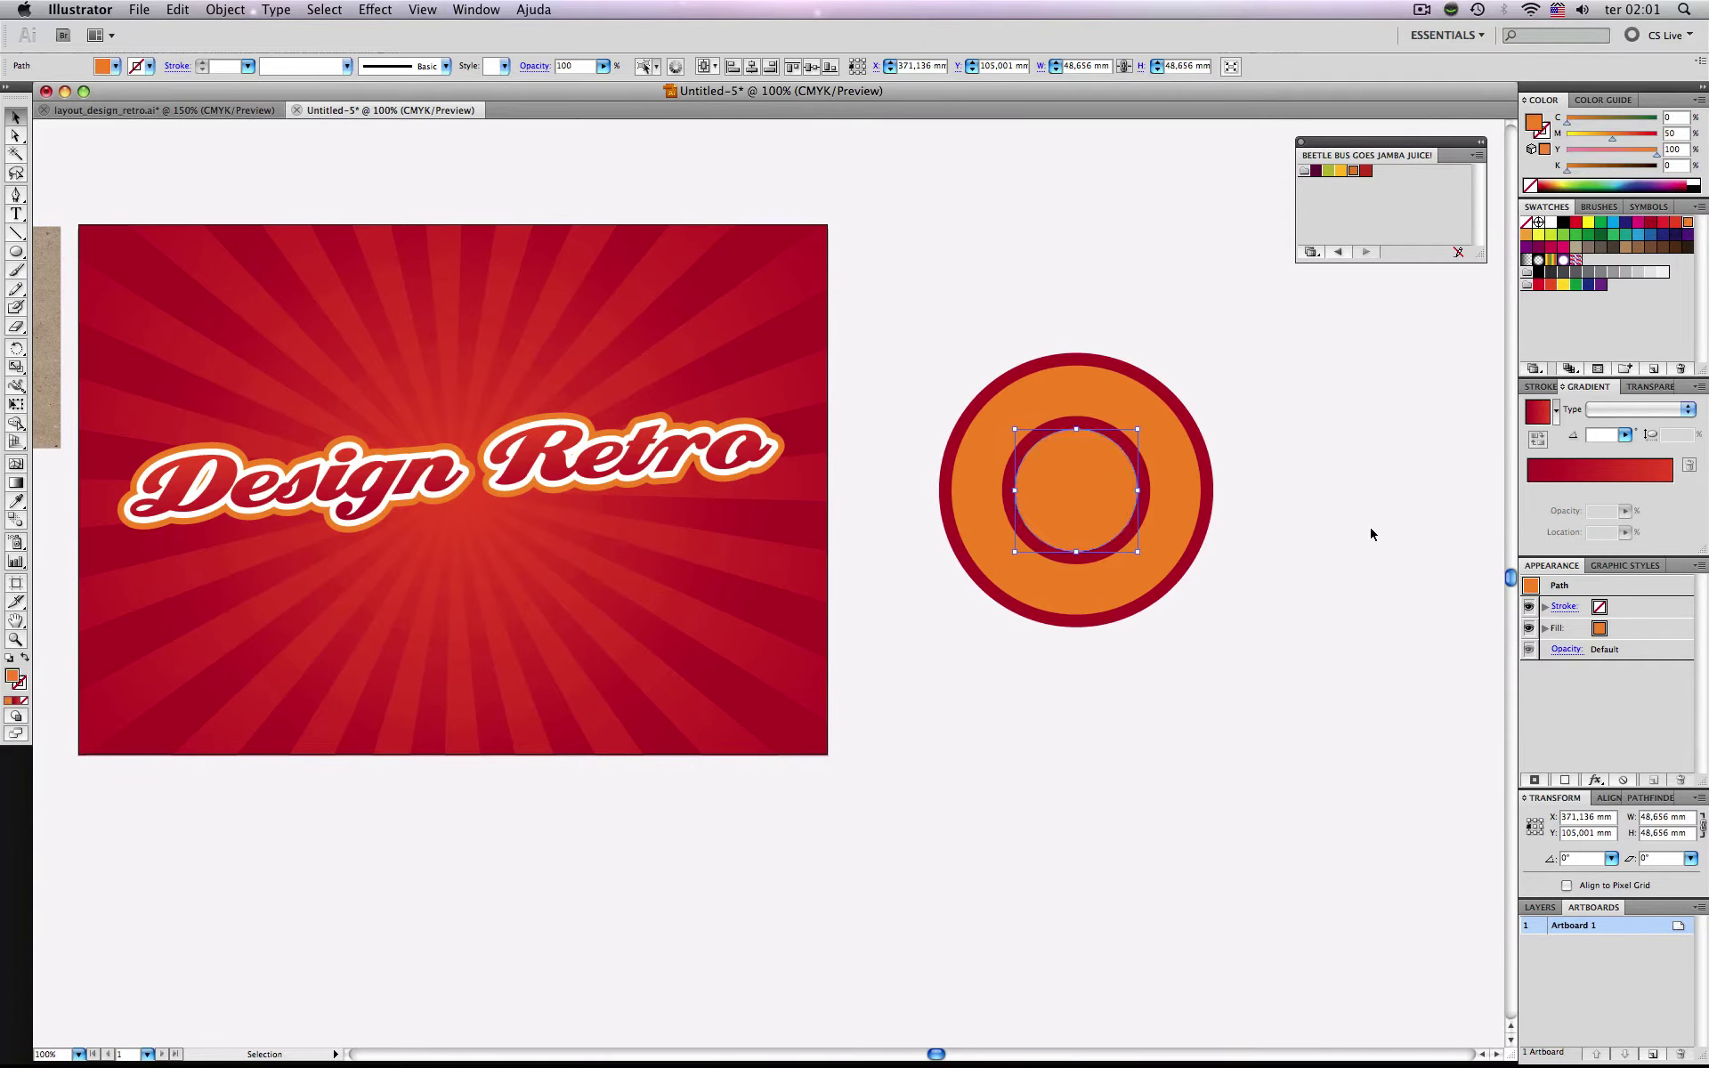
# Offset the large orange circle by -5 mm with round joins and fill the new circle with yellow (C 5, M 0, Y 90, K 0).
pyautogui.click(1083, 399)
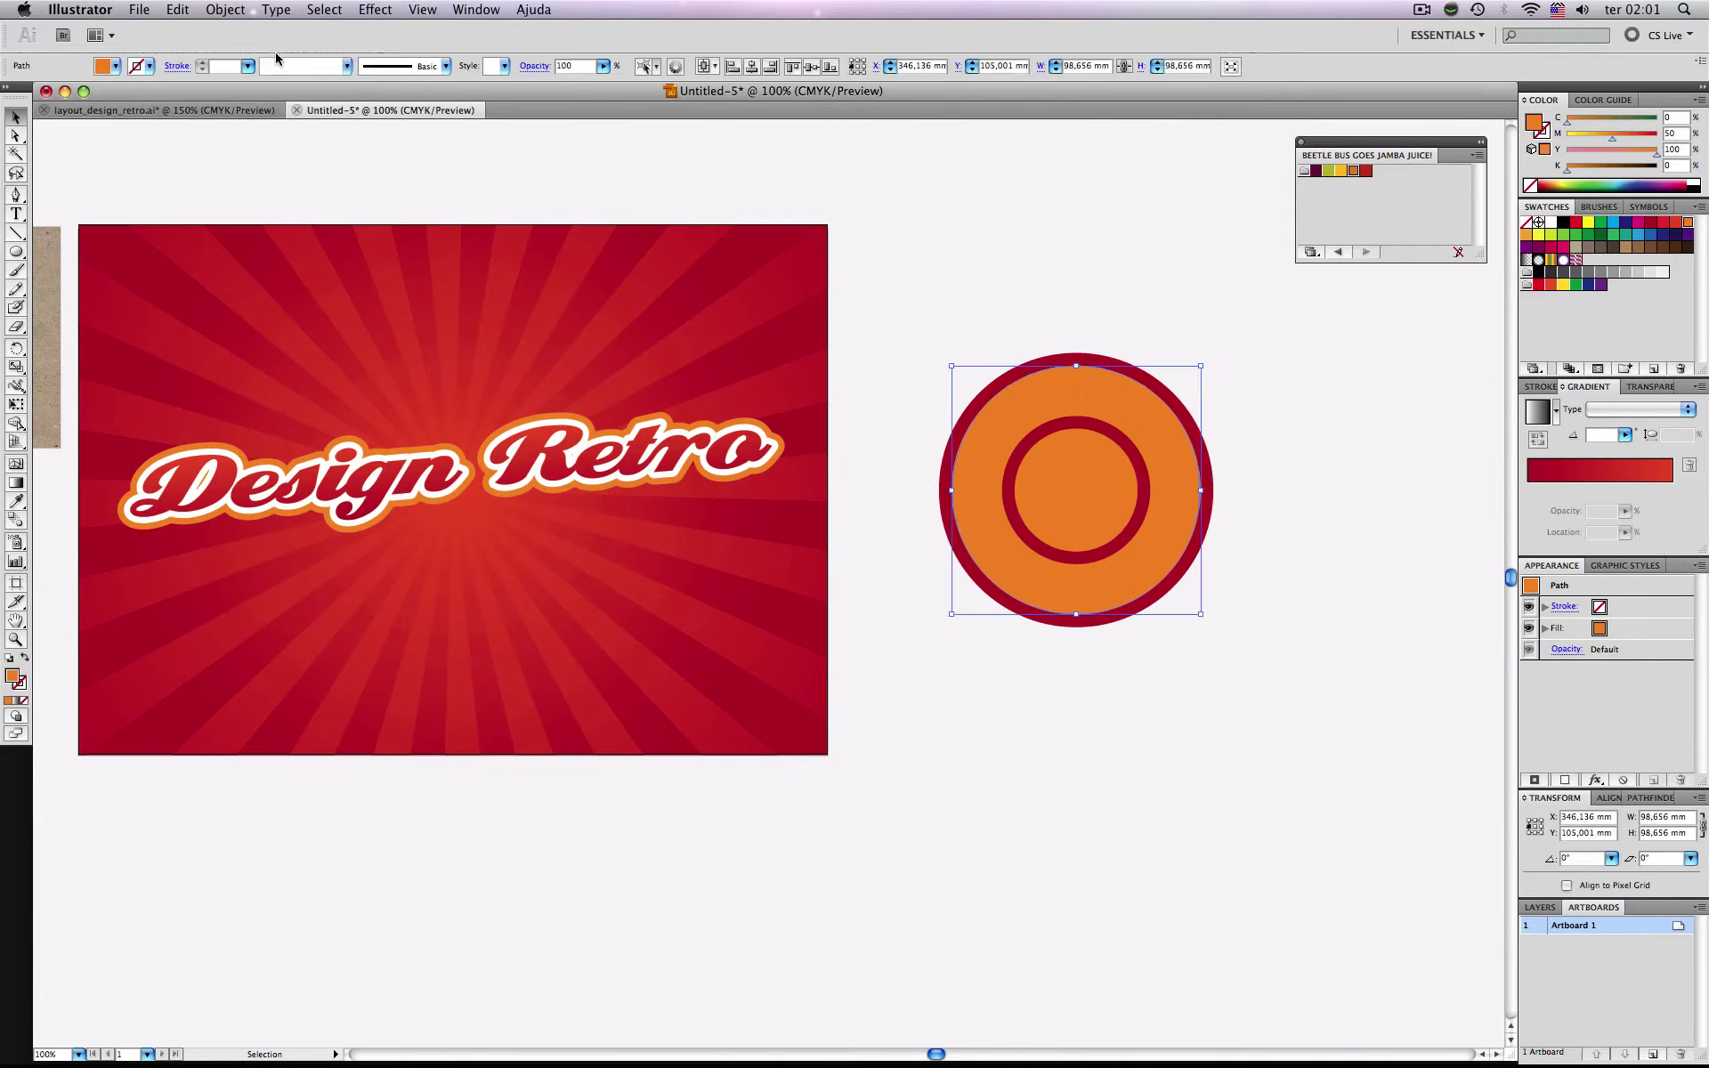
pyautogui.click(223, 12)
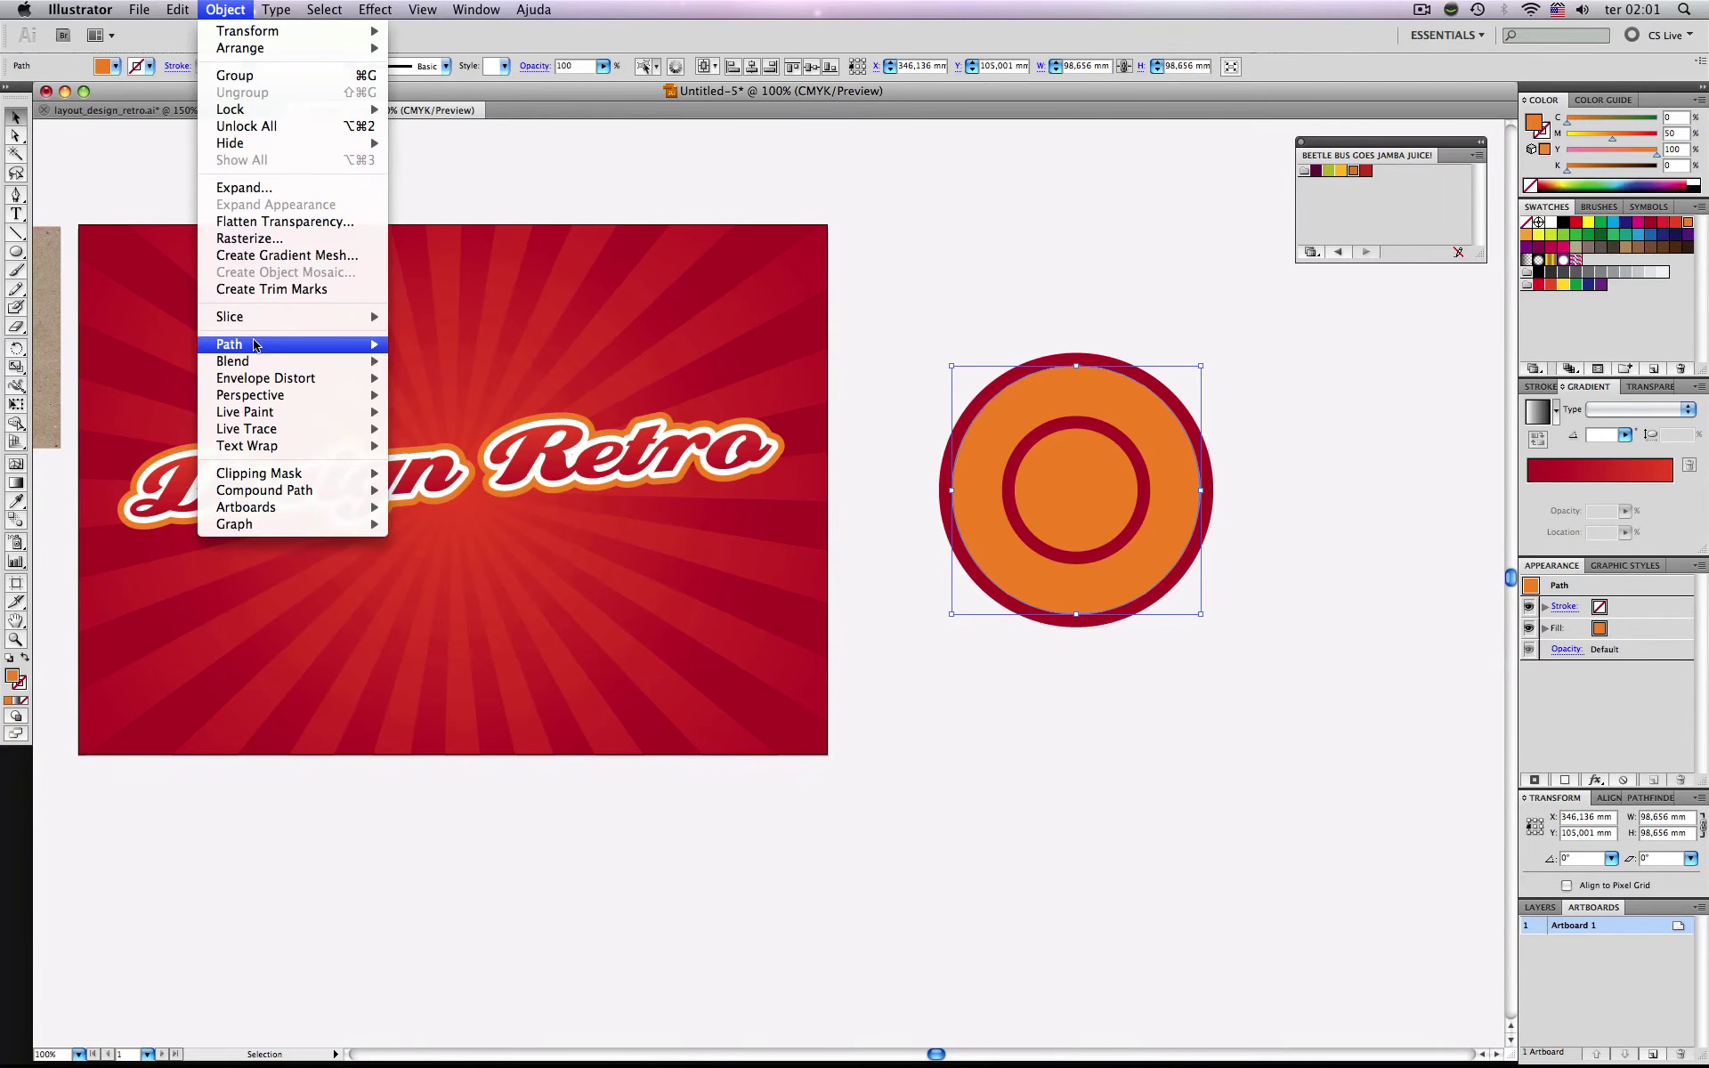
pyautogui.moveTo(253, 344)
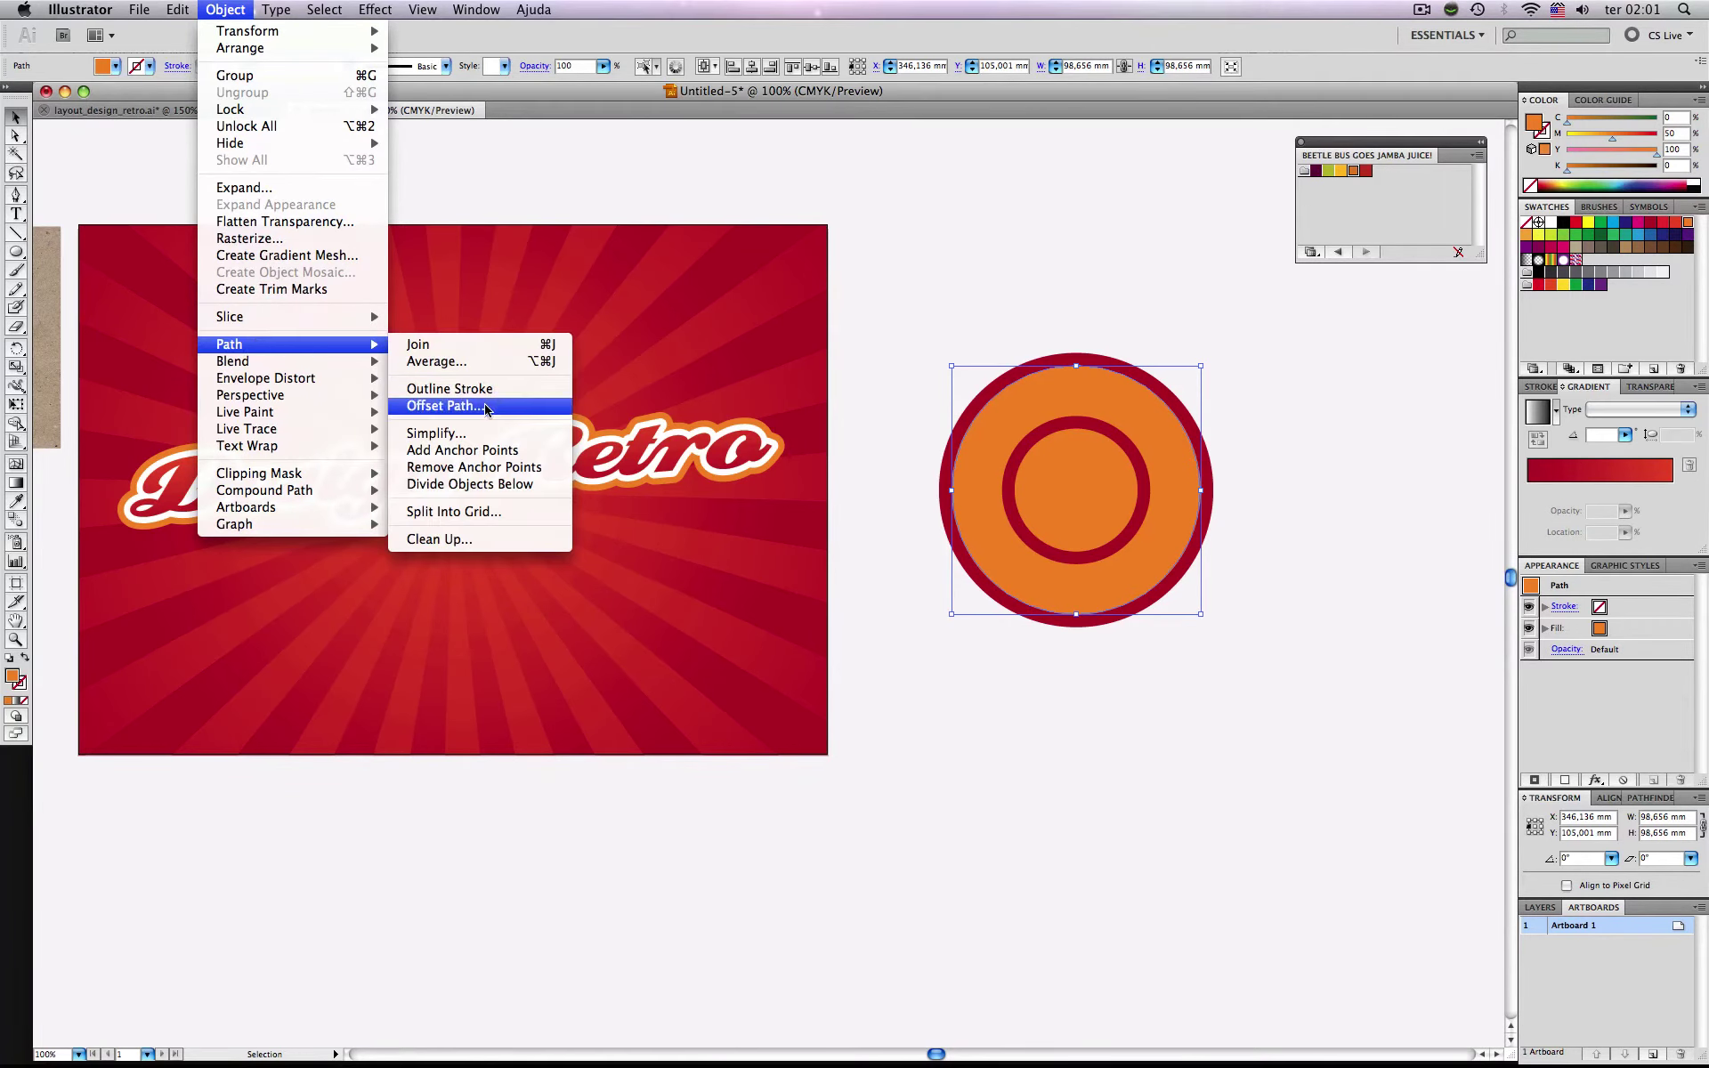
pyautogui.click(445, 406)
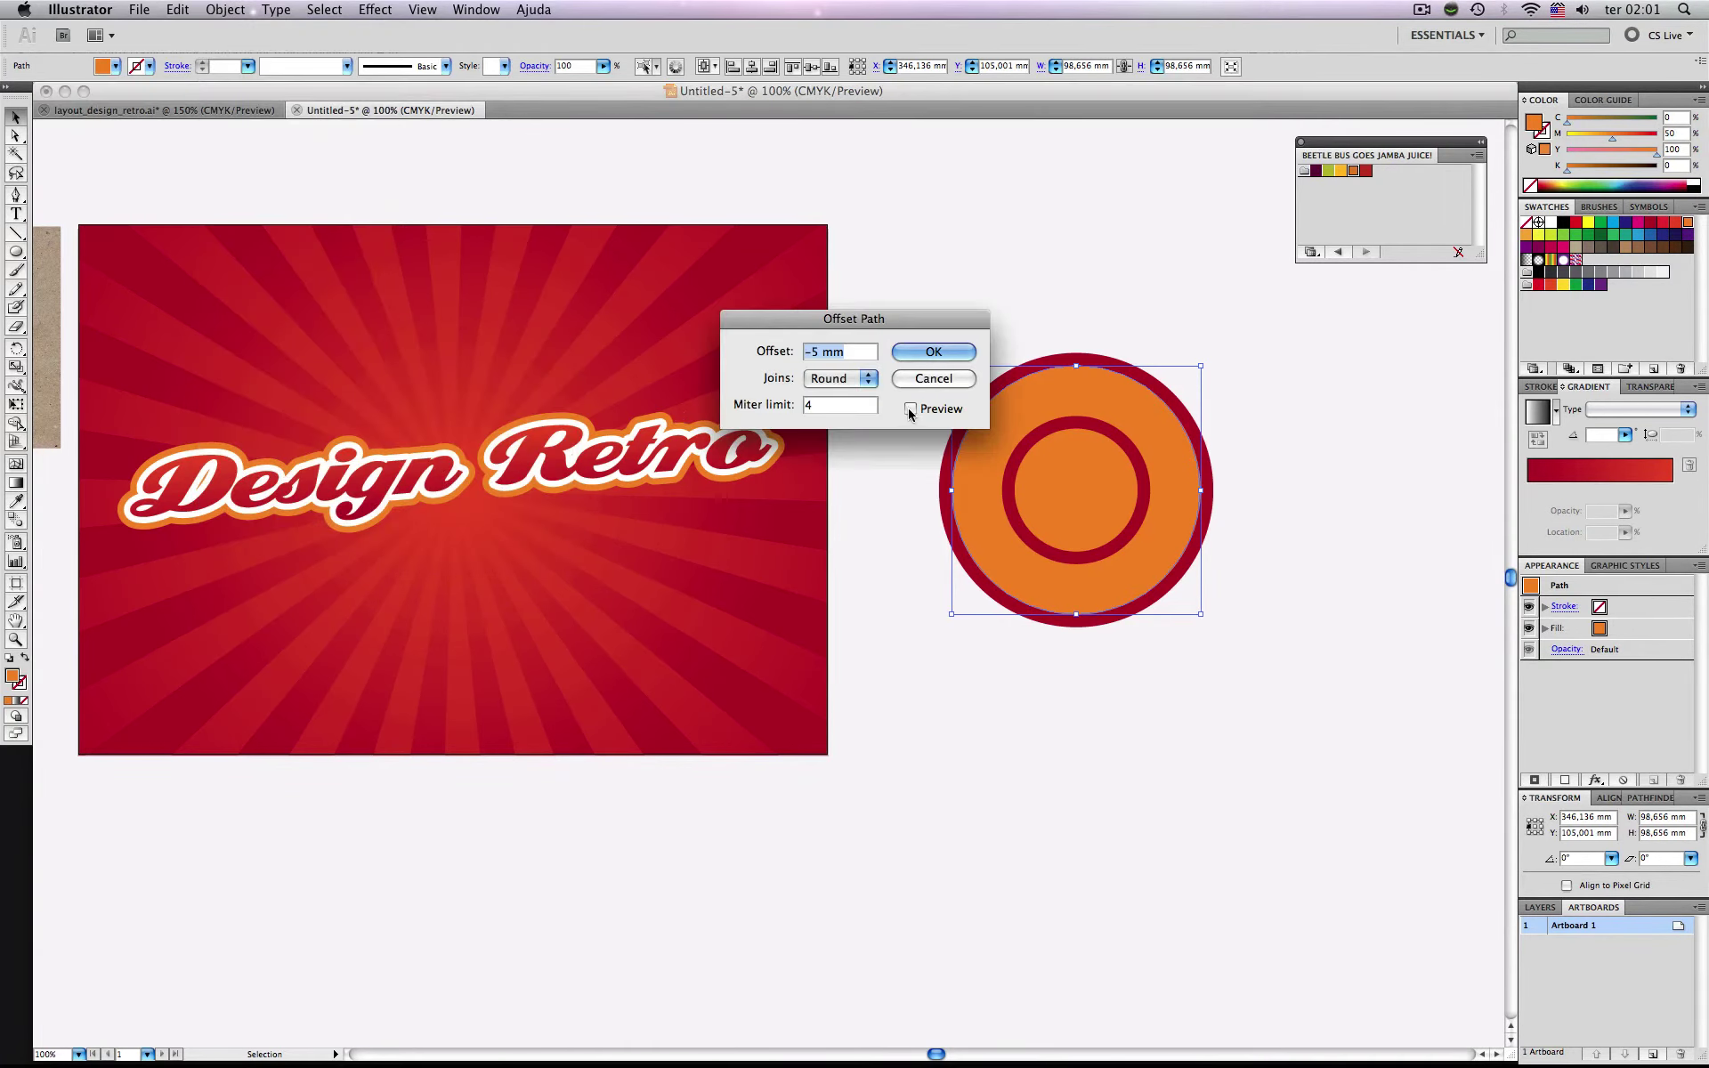
pyautogui.click(909, 409)
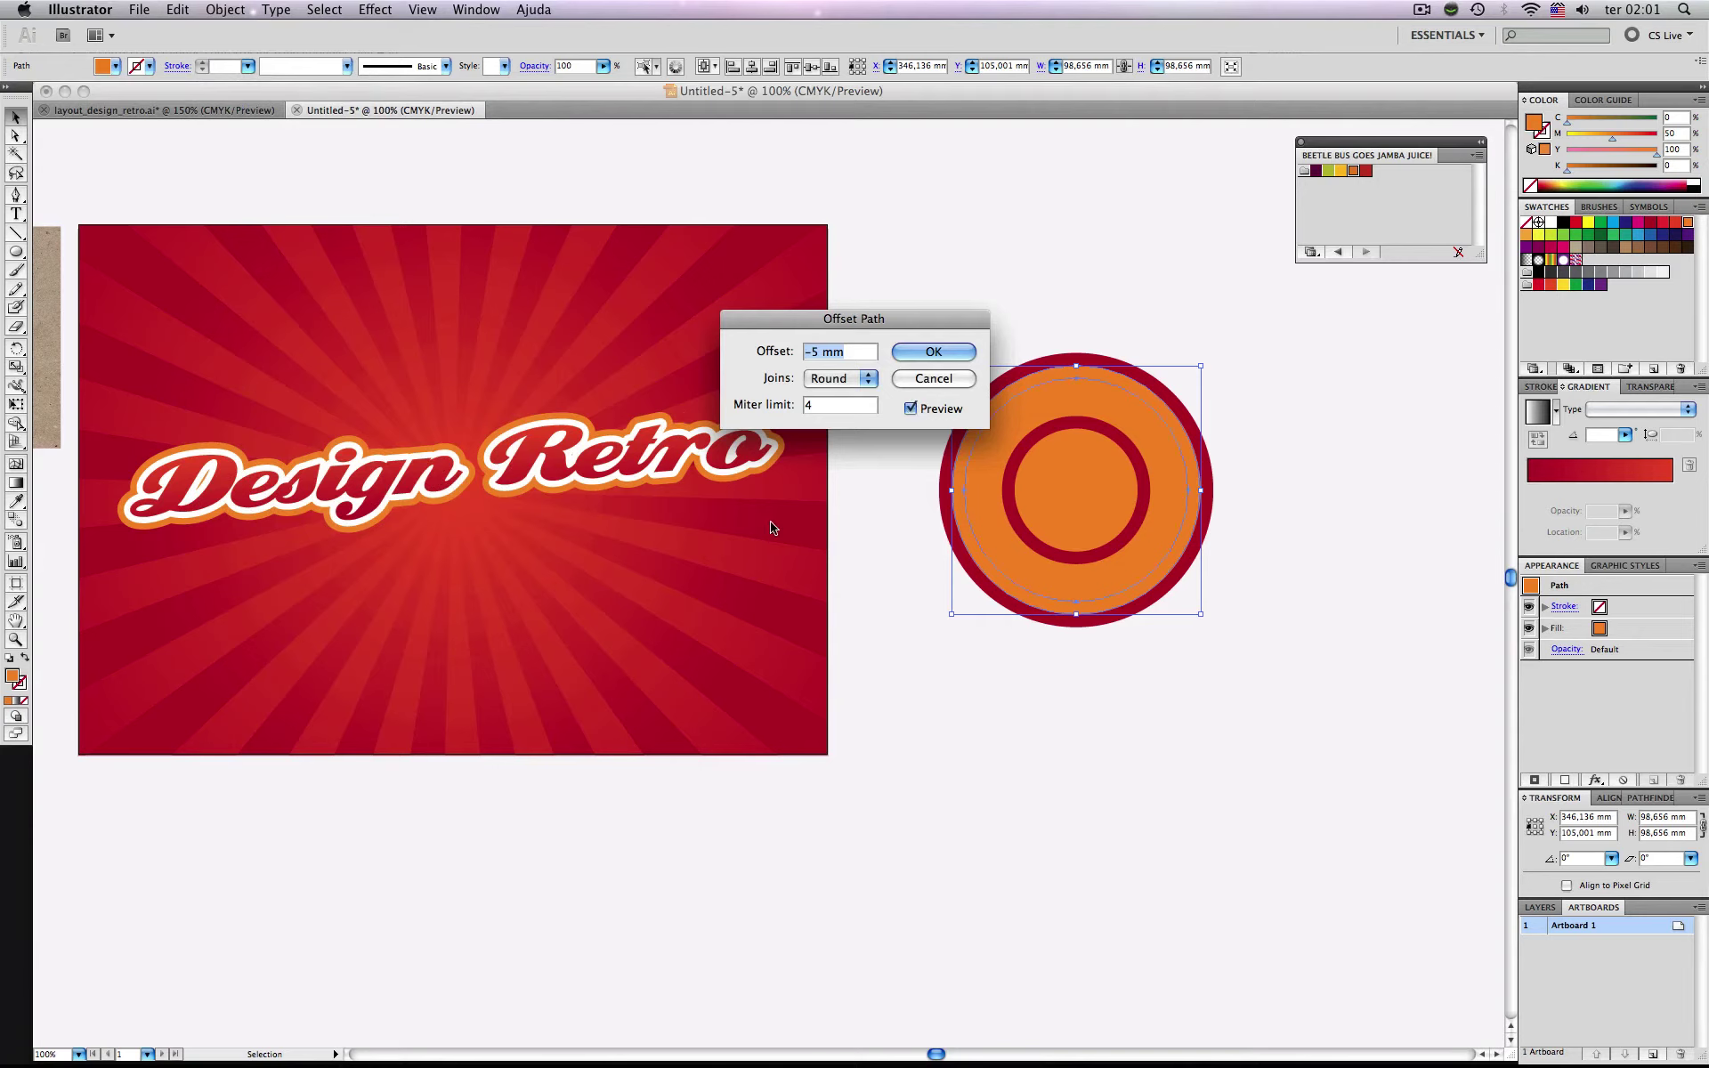
pyautogui.click(930, 351)
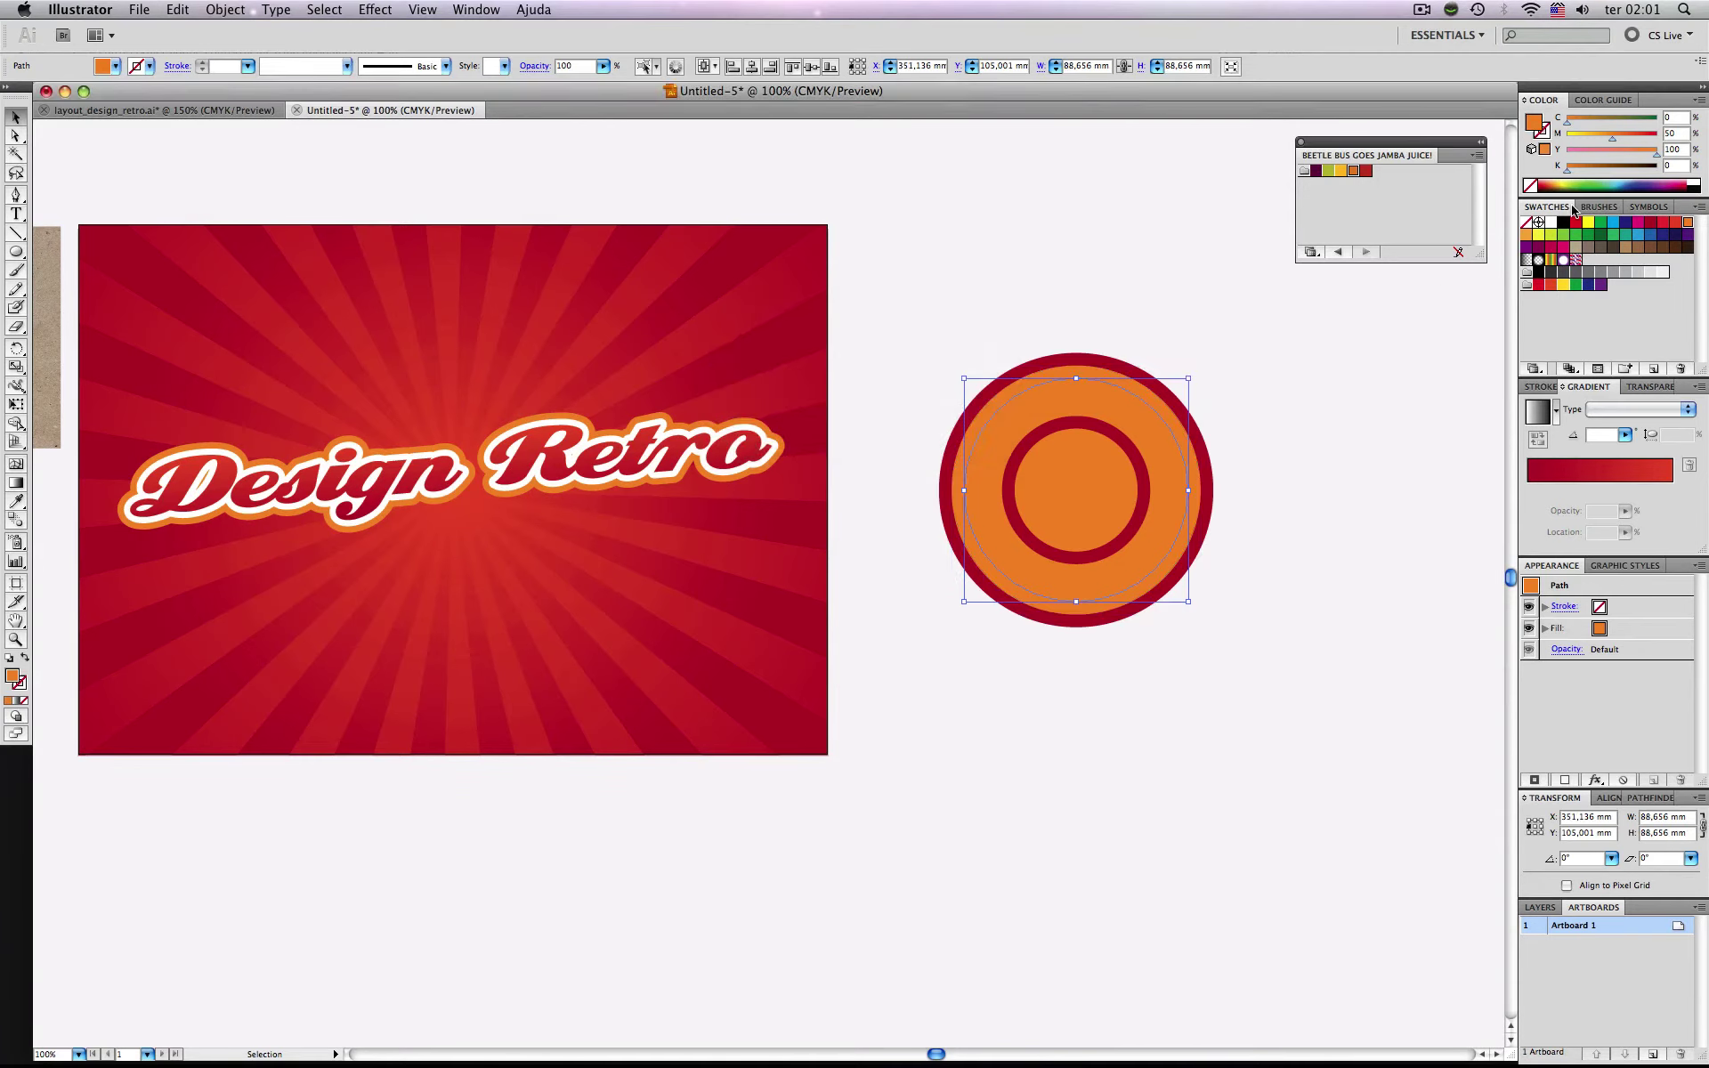
pyautogui.click(1537, 235)
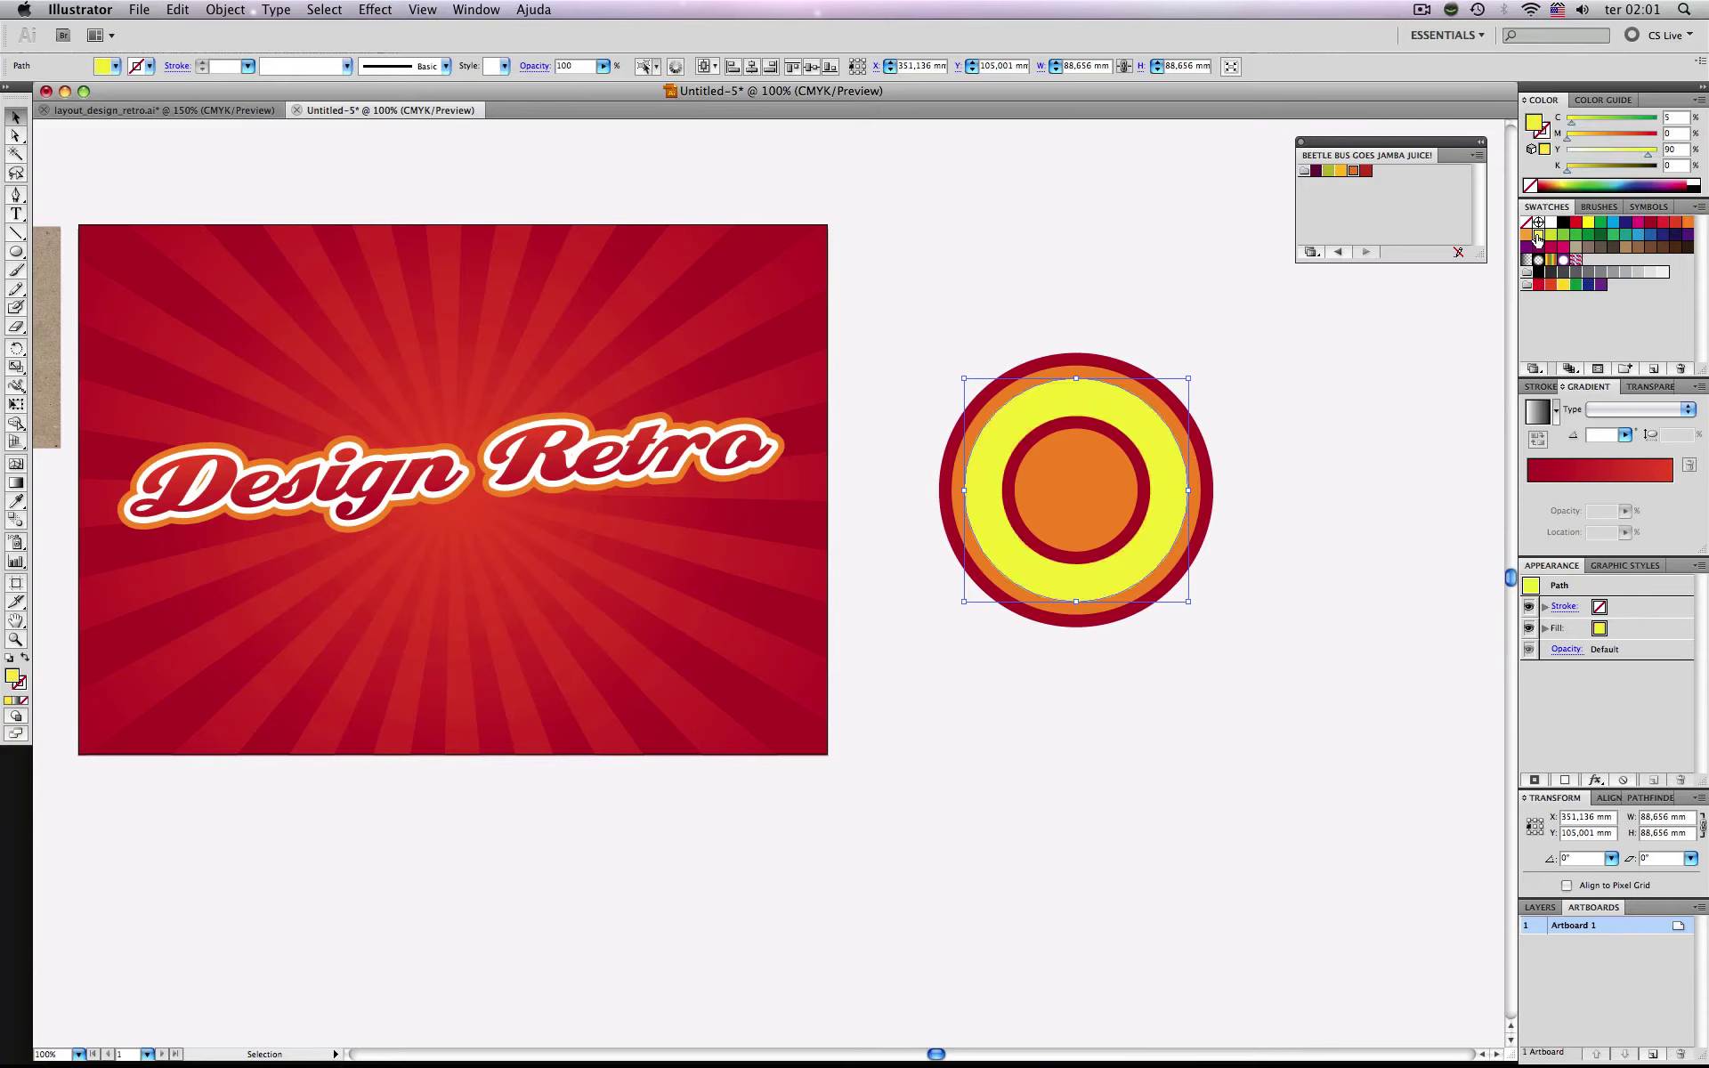
pyautogui.click(1242, 546)
# Offset the small central orange circle by -5 mm with round joins, fill the result with the same yellow, and deselect it.
pyautogui.click(1092, 504)
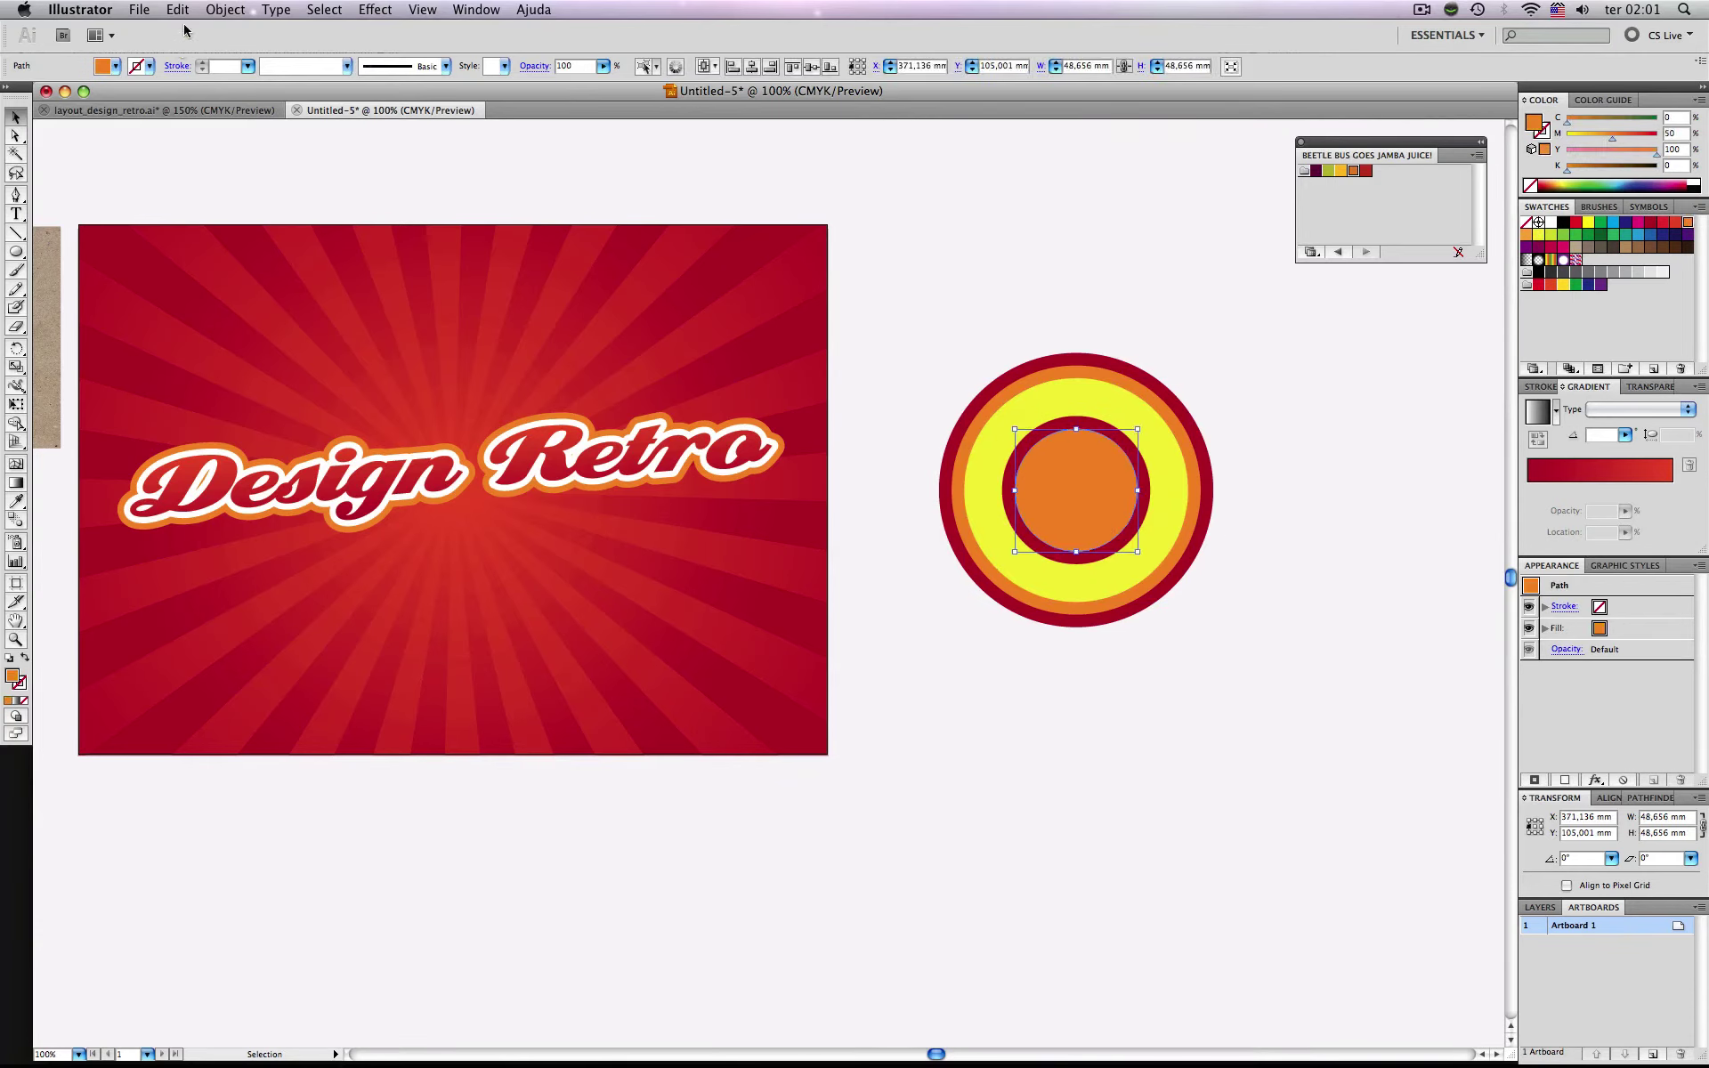
pyautogui.click(218, 11)
pyautogui.moveTo(303, 346)
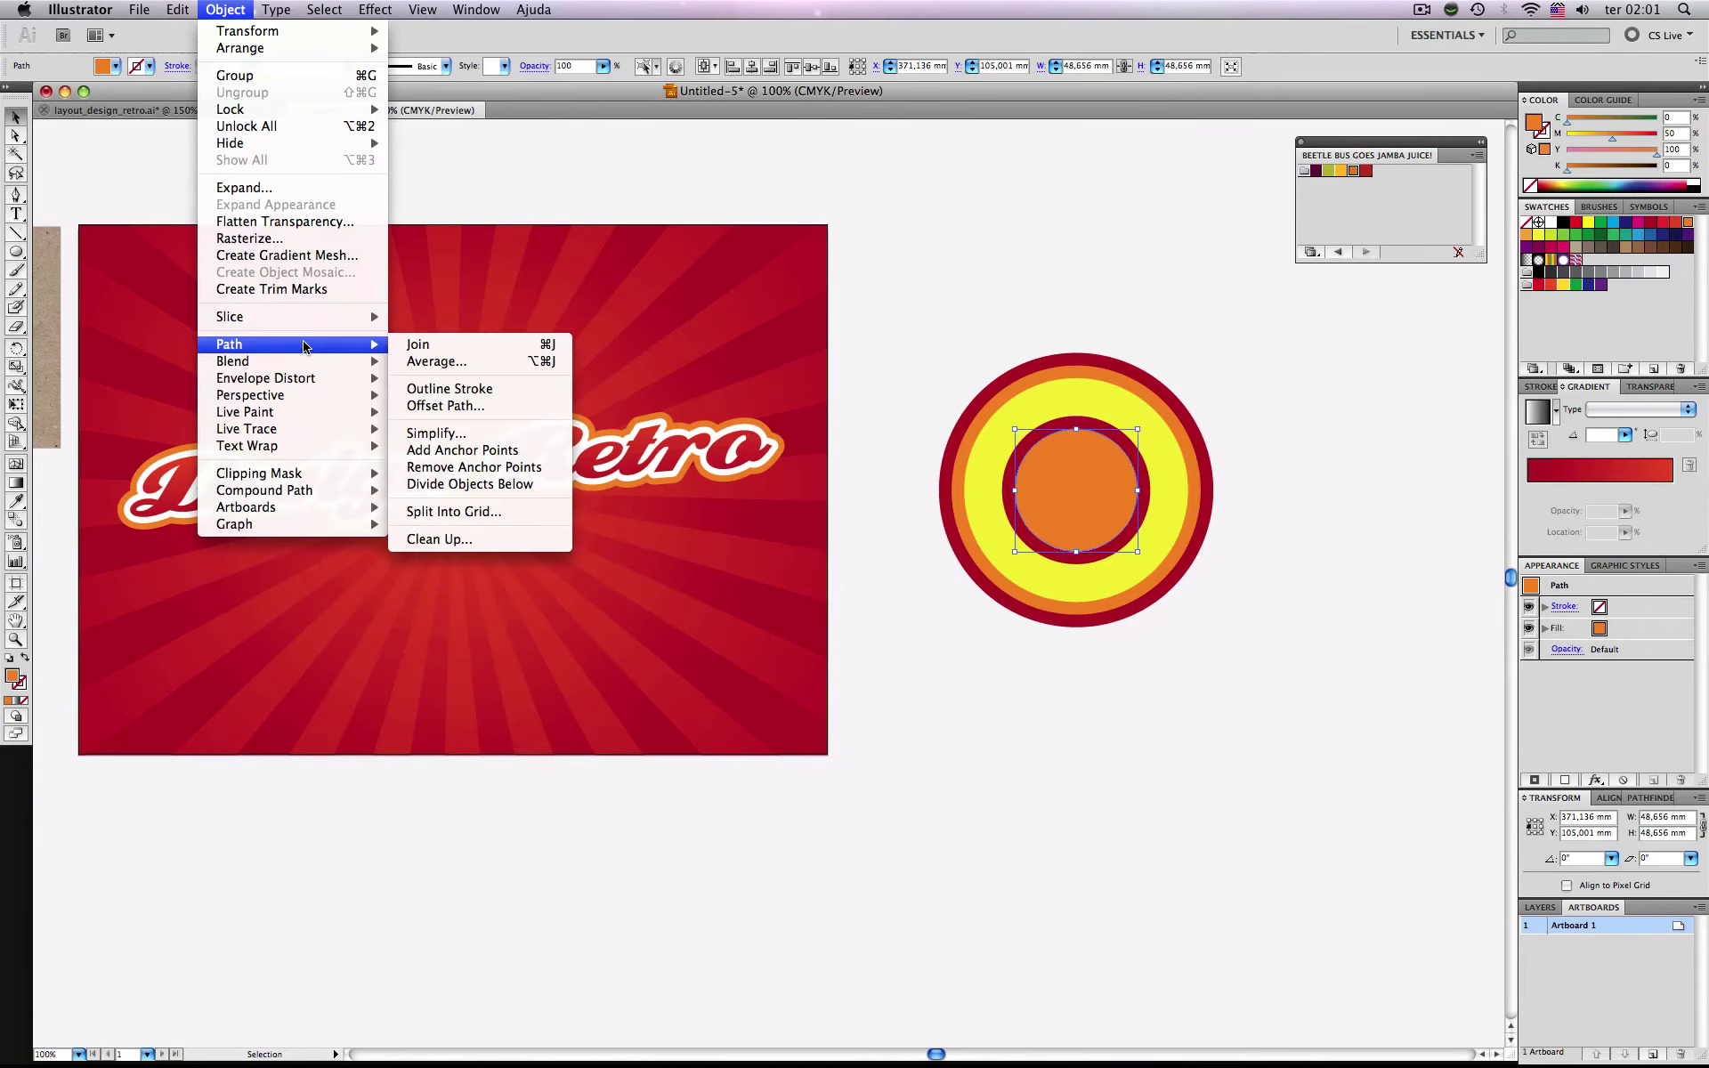
pyautogui.click(443, 406)
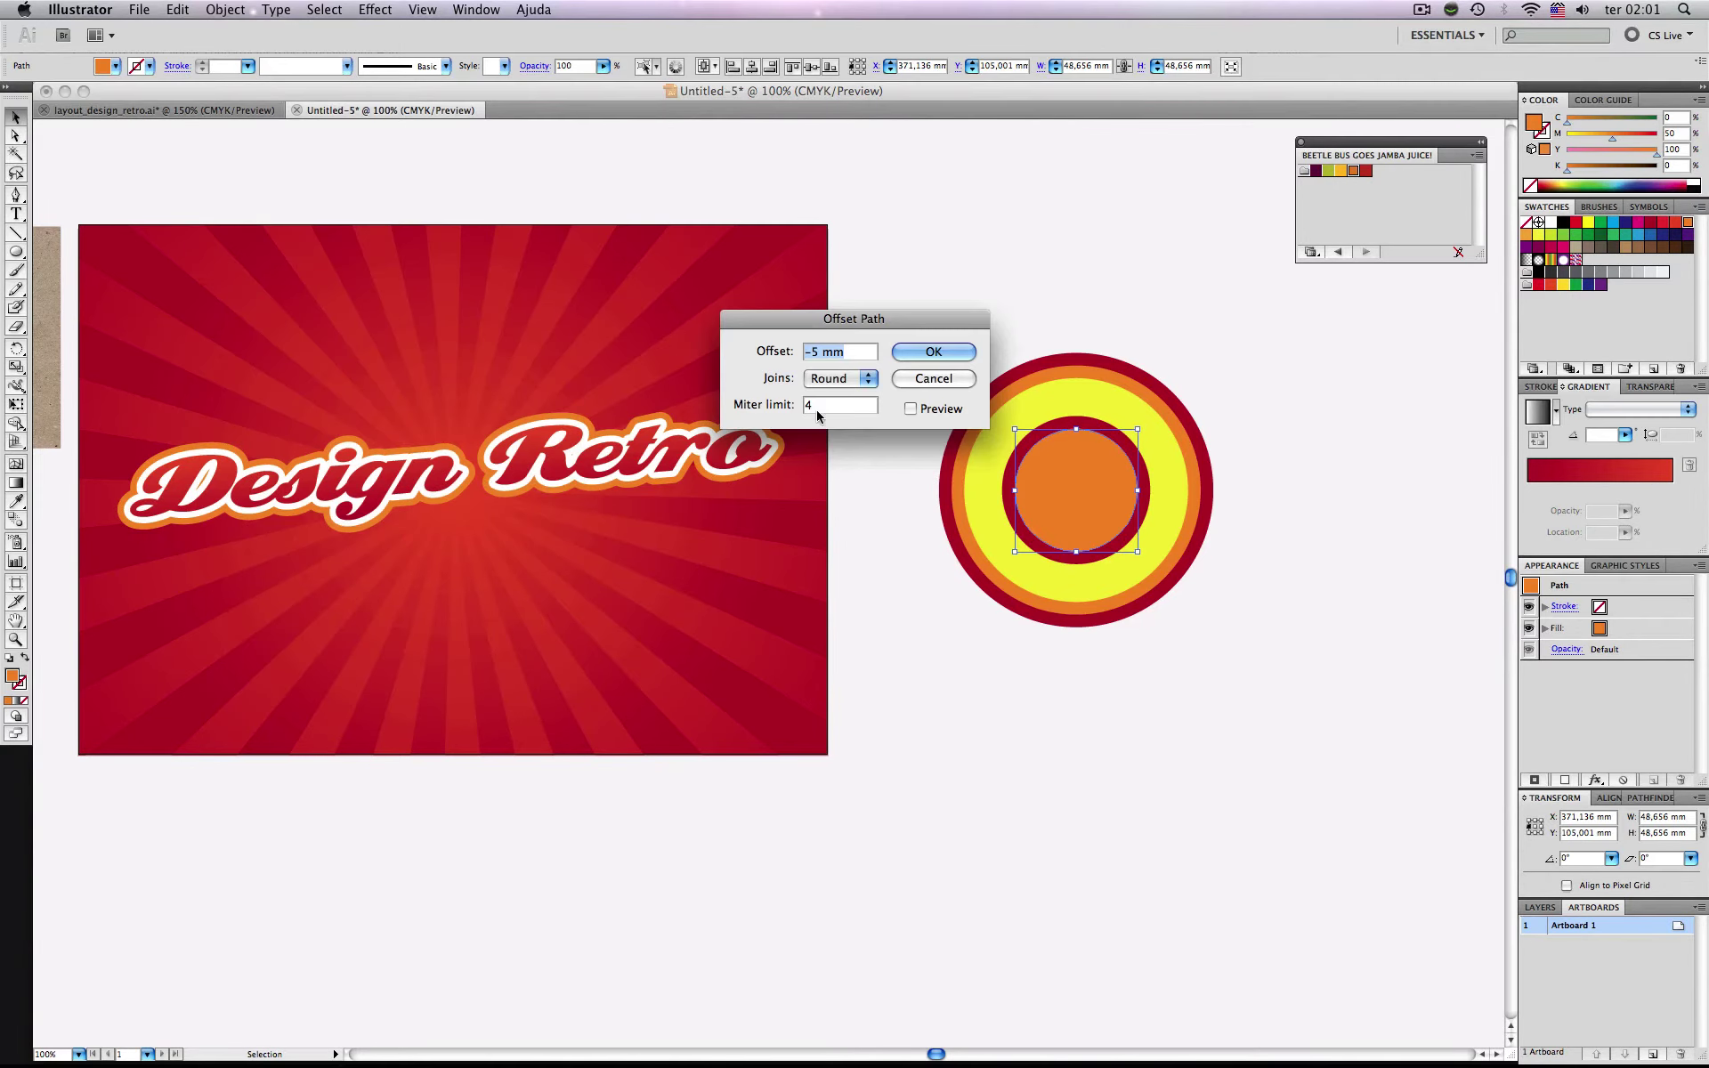
pyautogui.click(933, 353)
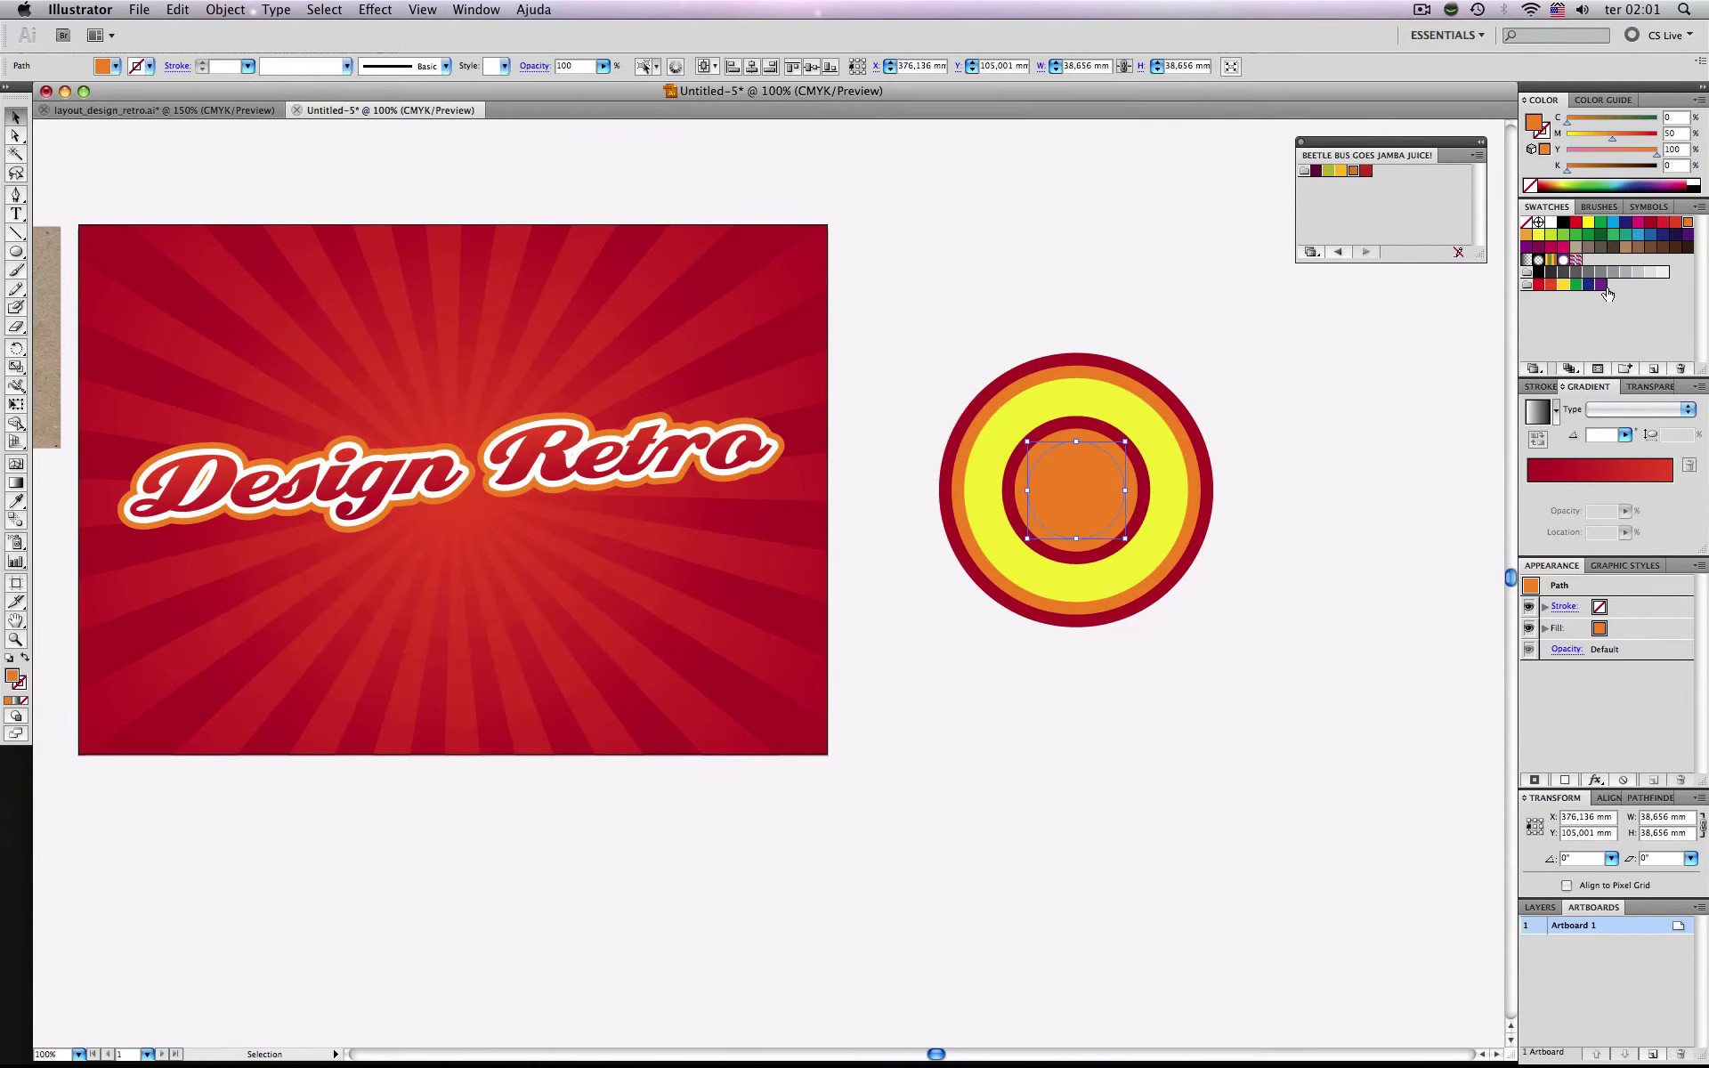
pyautogui.click(1537, 234)
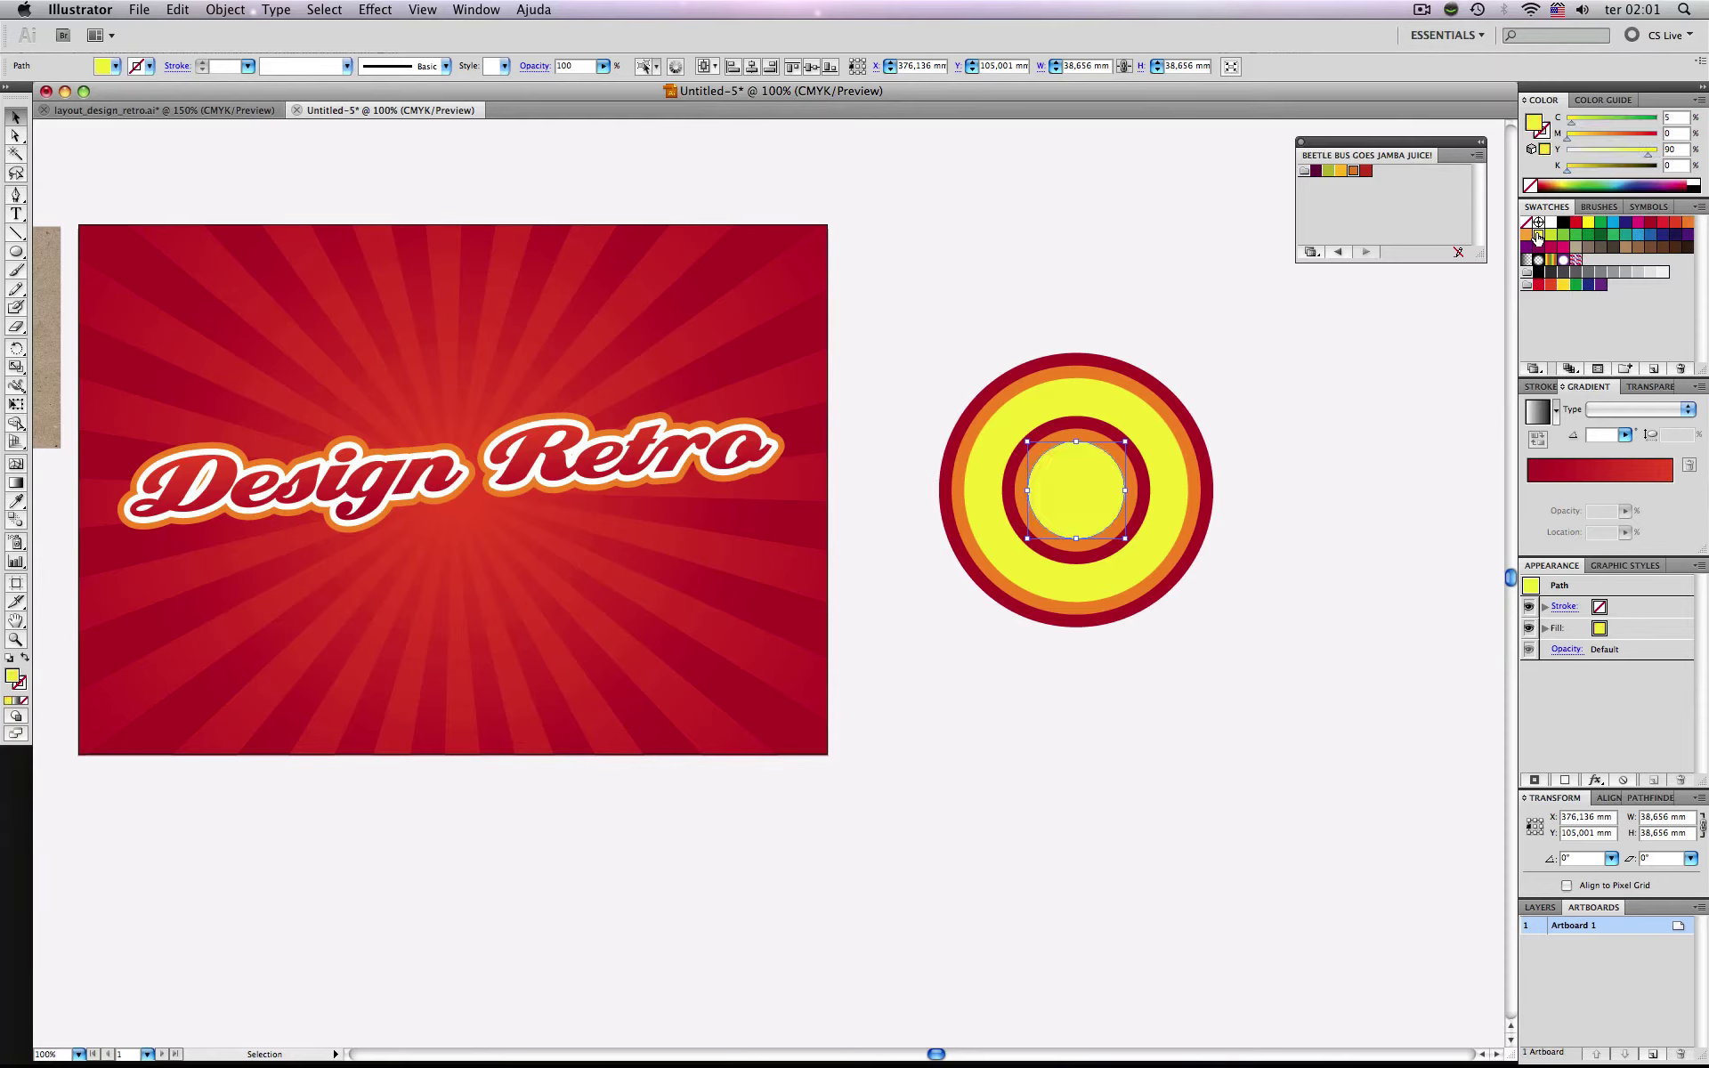
pyautogui.click(1276, 644)
# Group all the concentric circles and move the group onto the middle of the artboard, over the lettering.
pyautogui.moveTo(1280, 710); pyautogui.dragTo(918, 339)
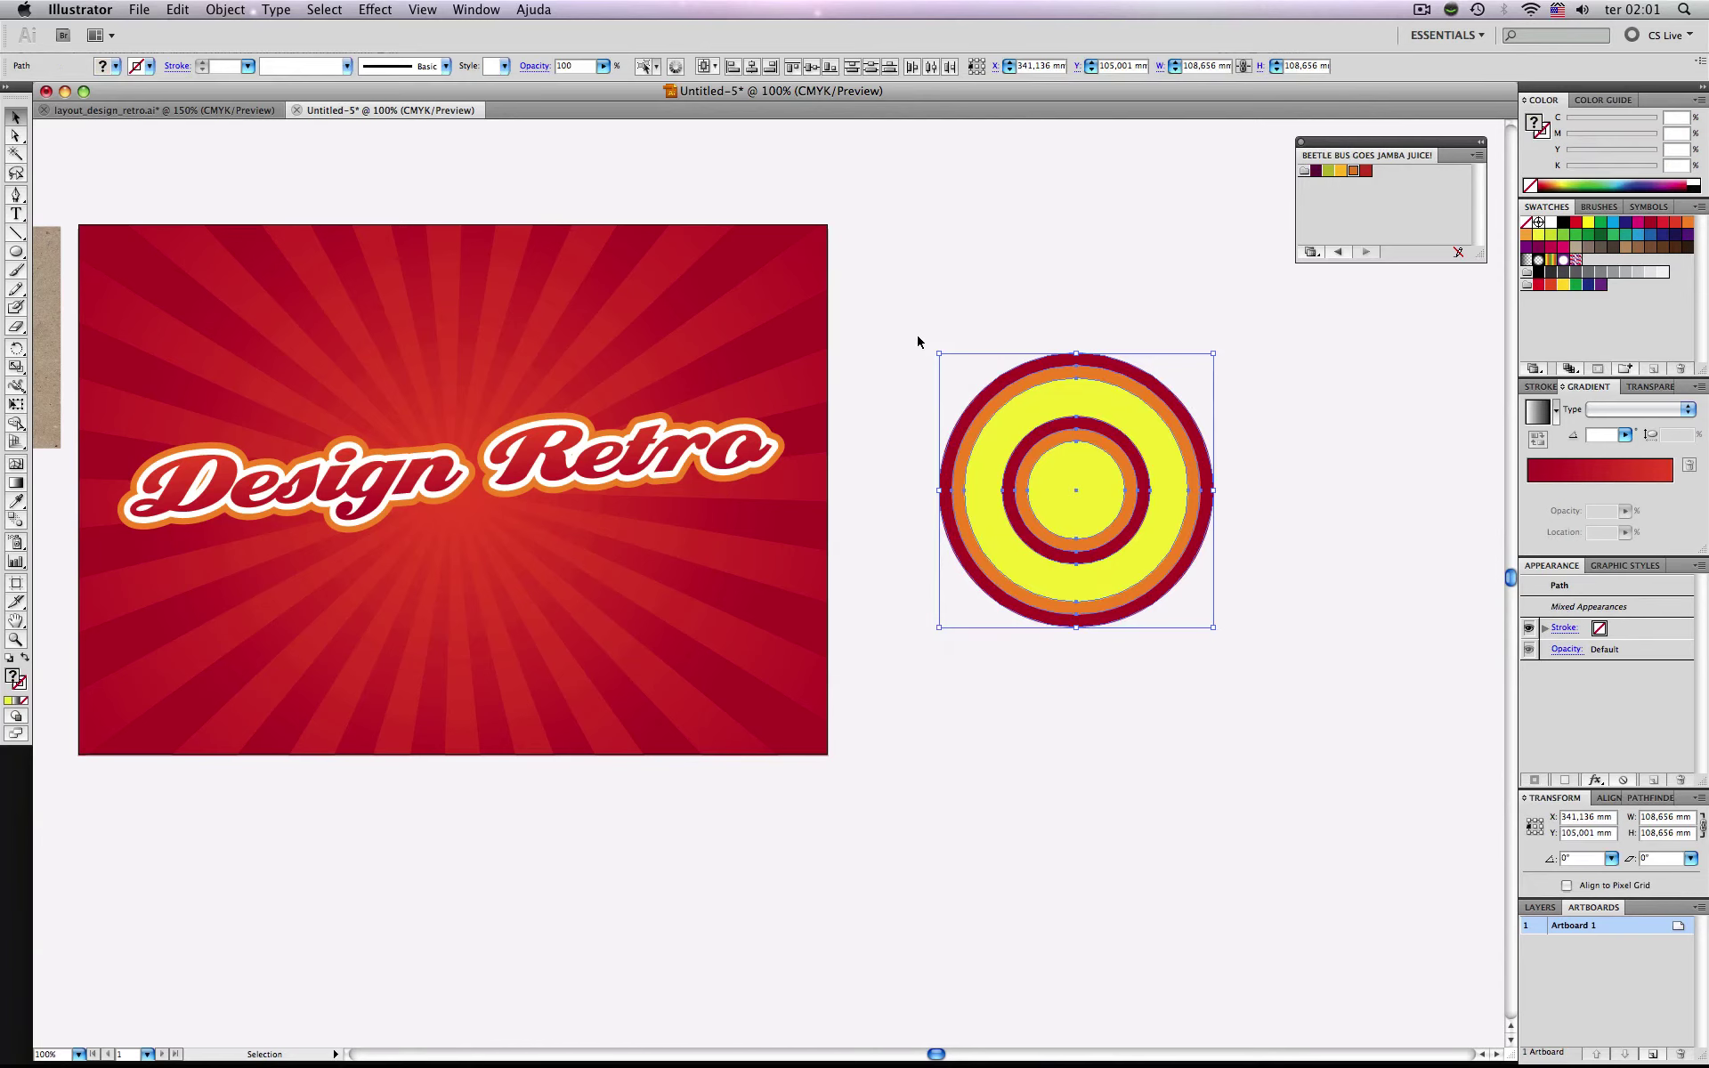
pyautogui.press('super+g')
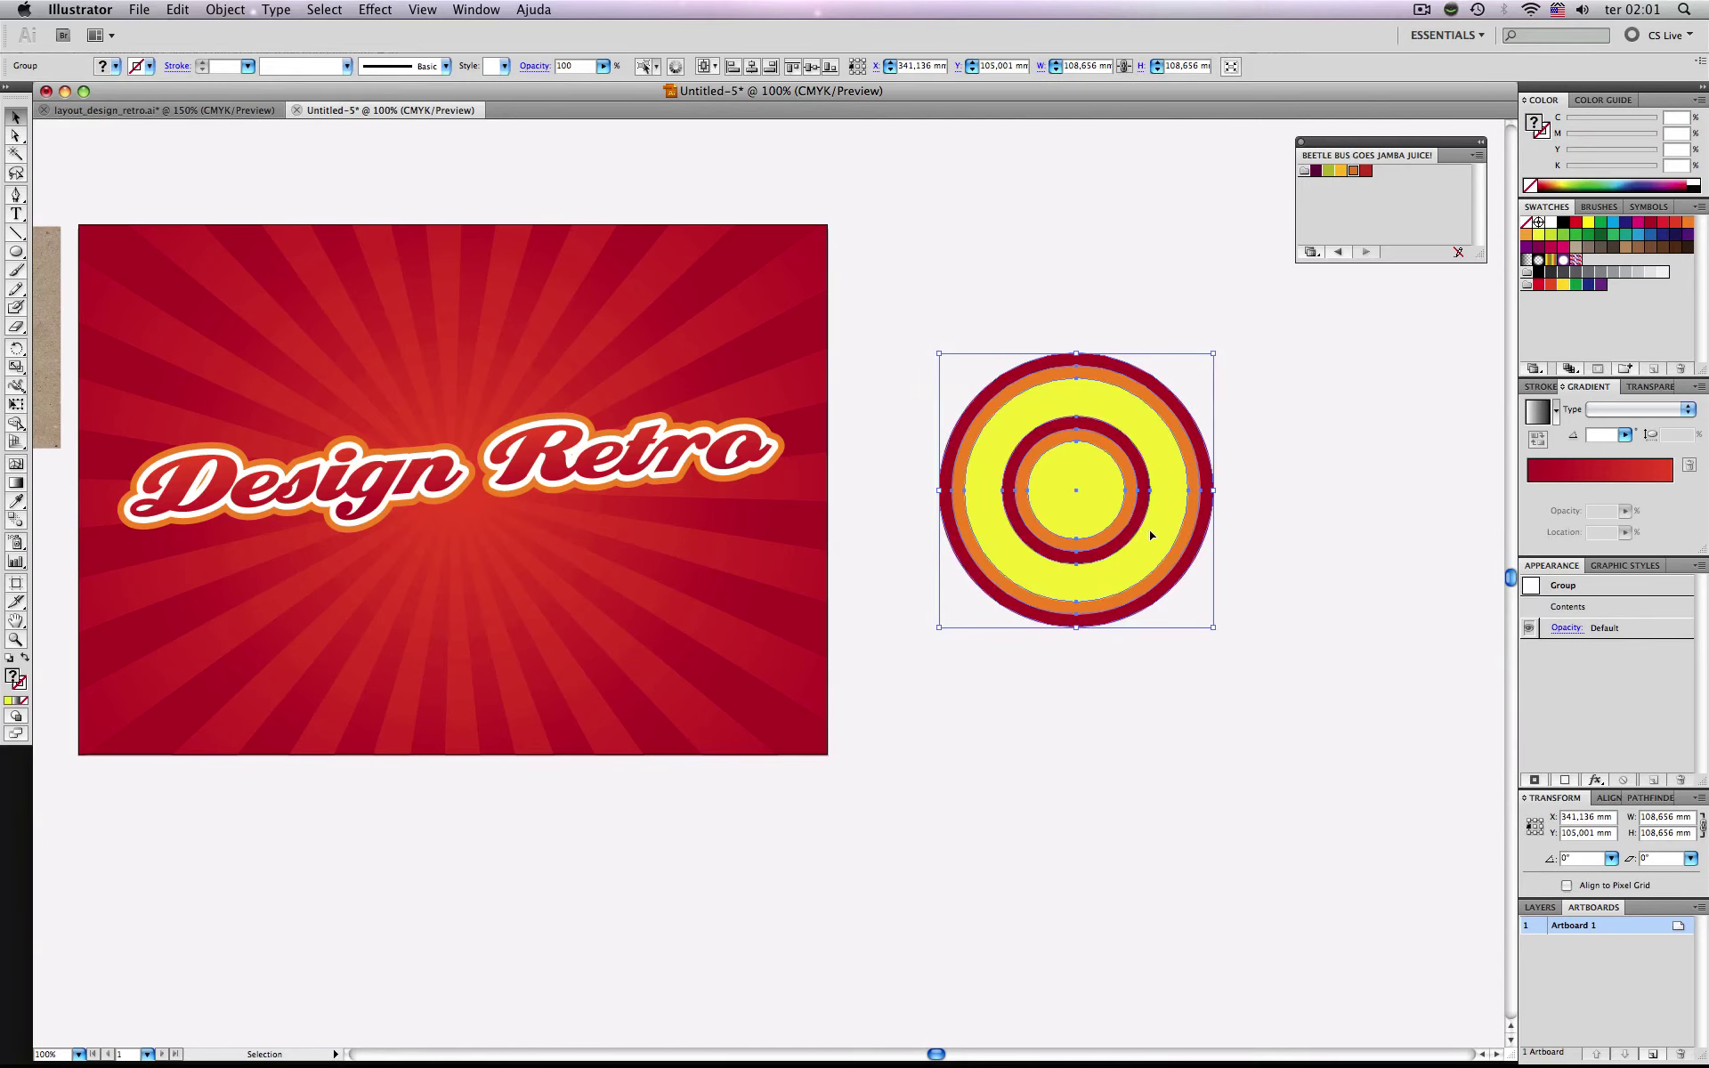
pyautogui.moveTo(1150, 534); pyautogui.dragTo(530, 524)
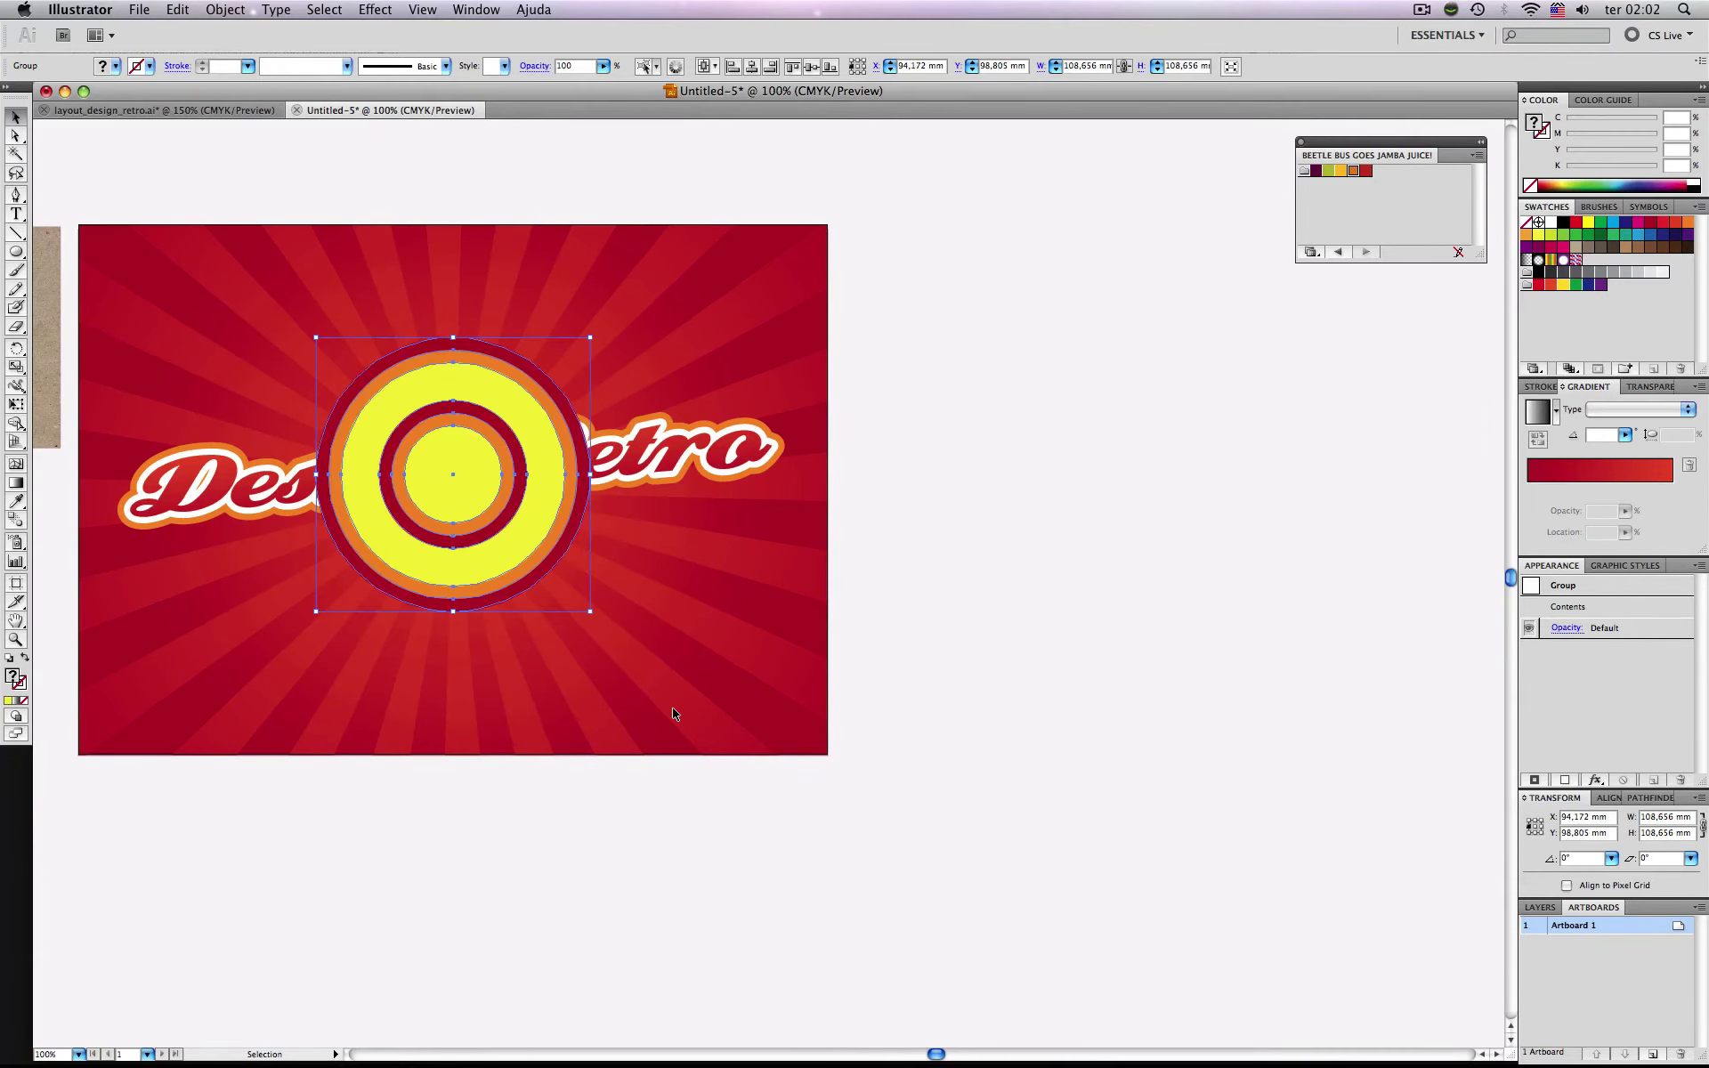
# Send the circle group backward until it sits behind the lettering and all its outlines, and deselect it.
pyautogui.rightClick(495, 554)
pyautogui.moveTo(580, 700)
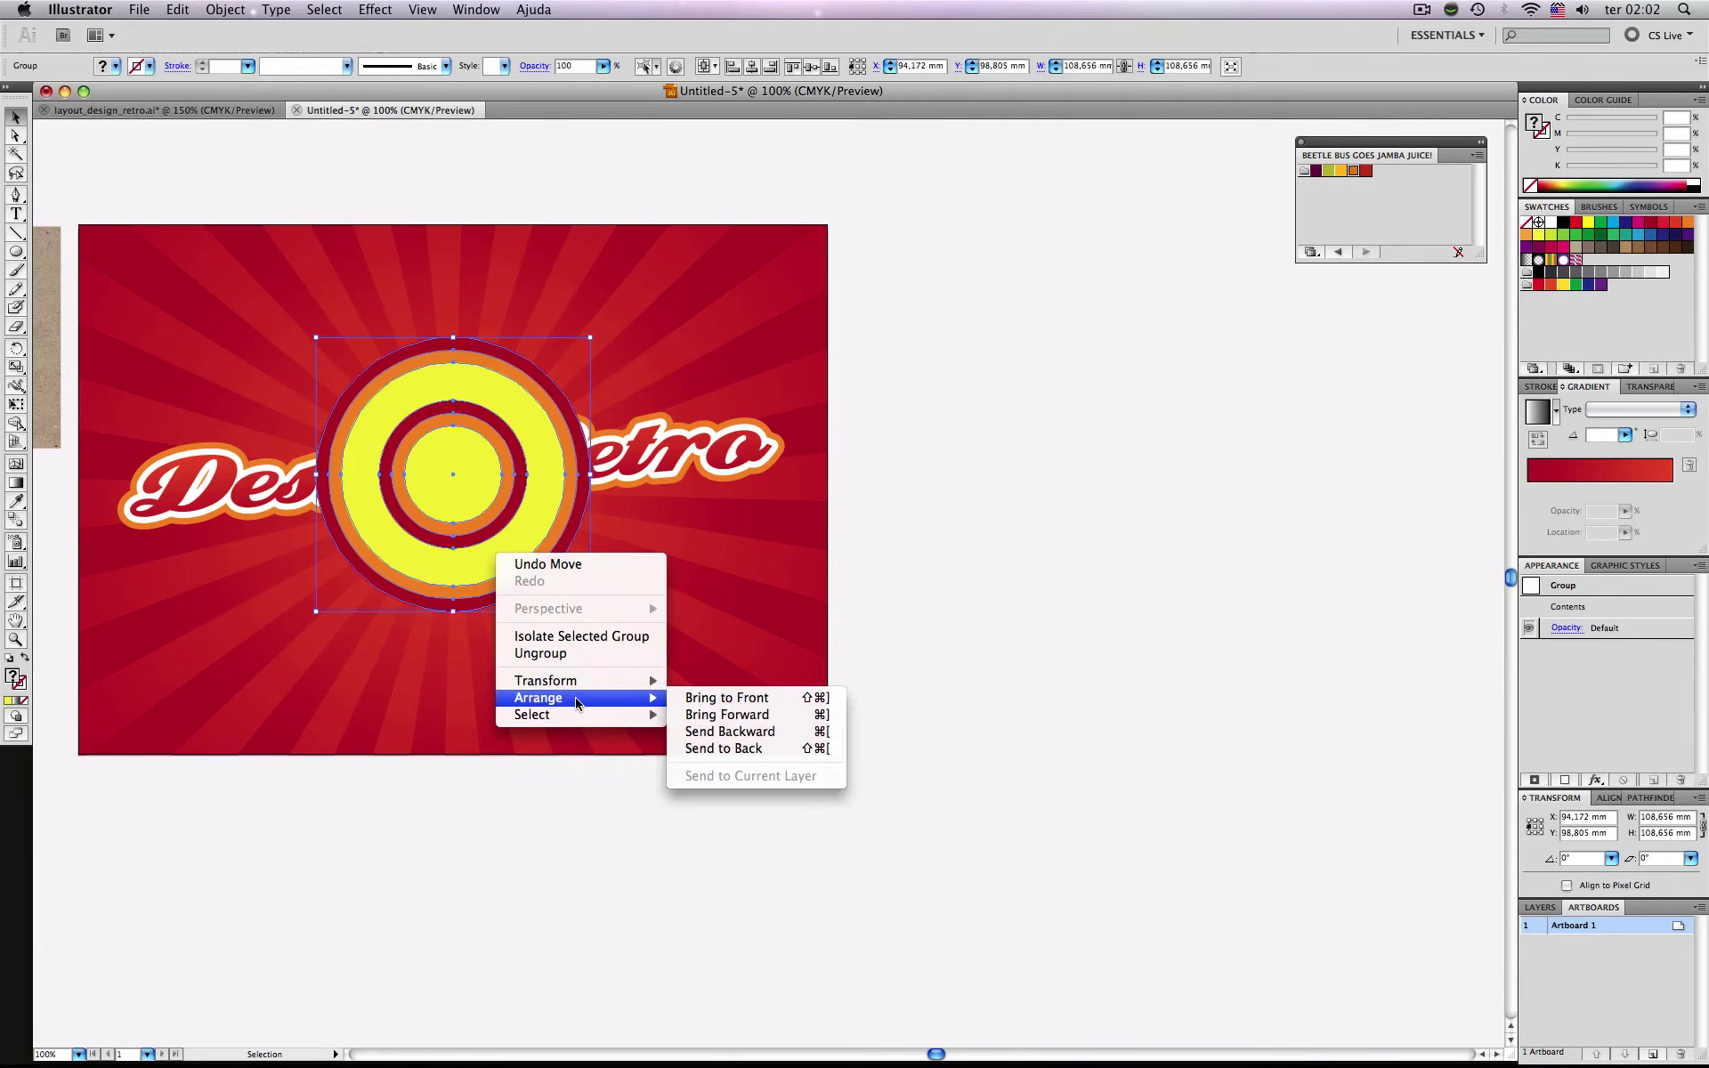
pyautogui.click(726, 732)
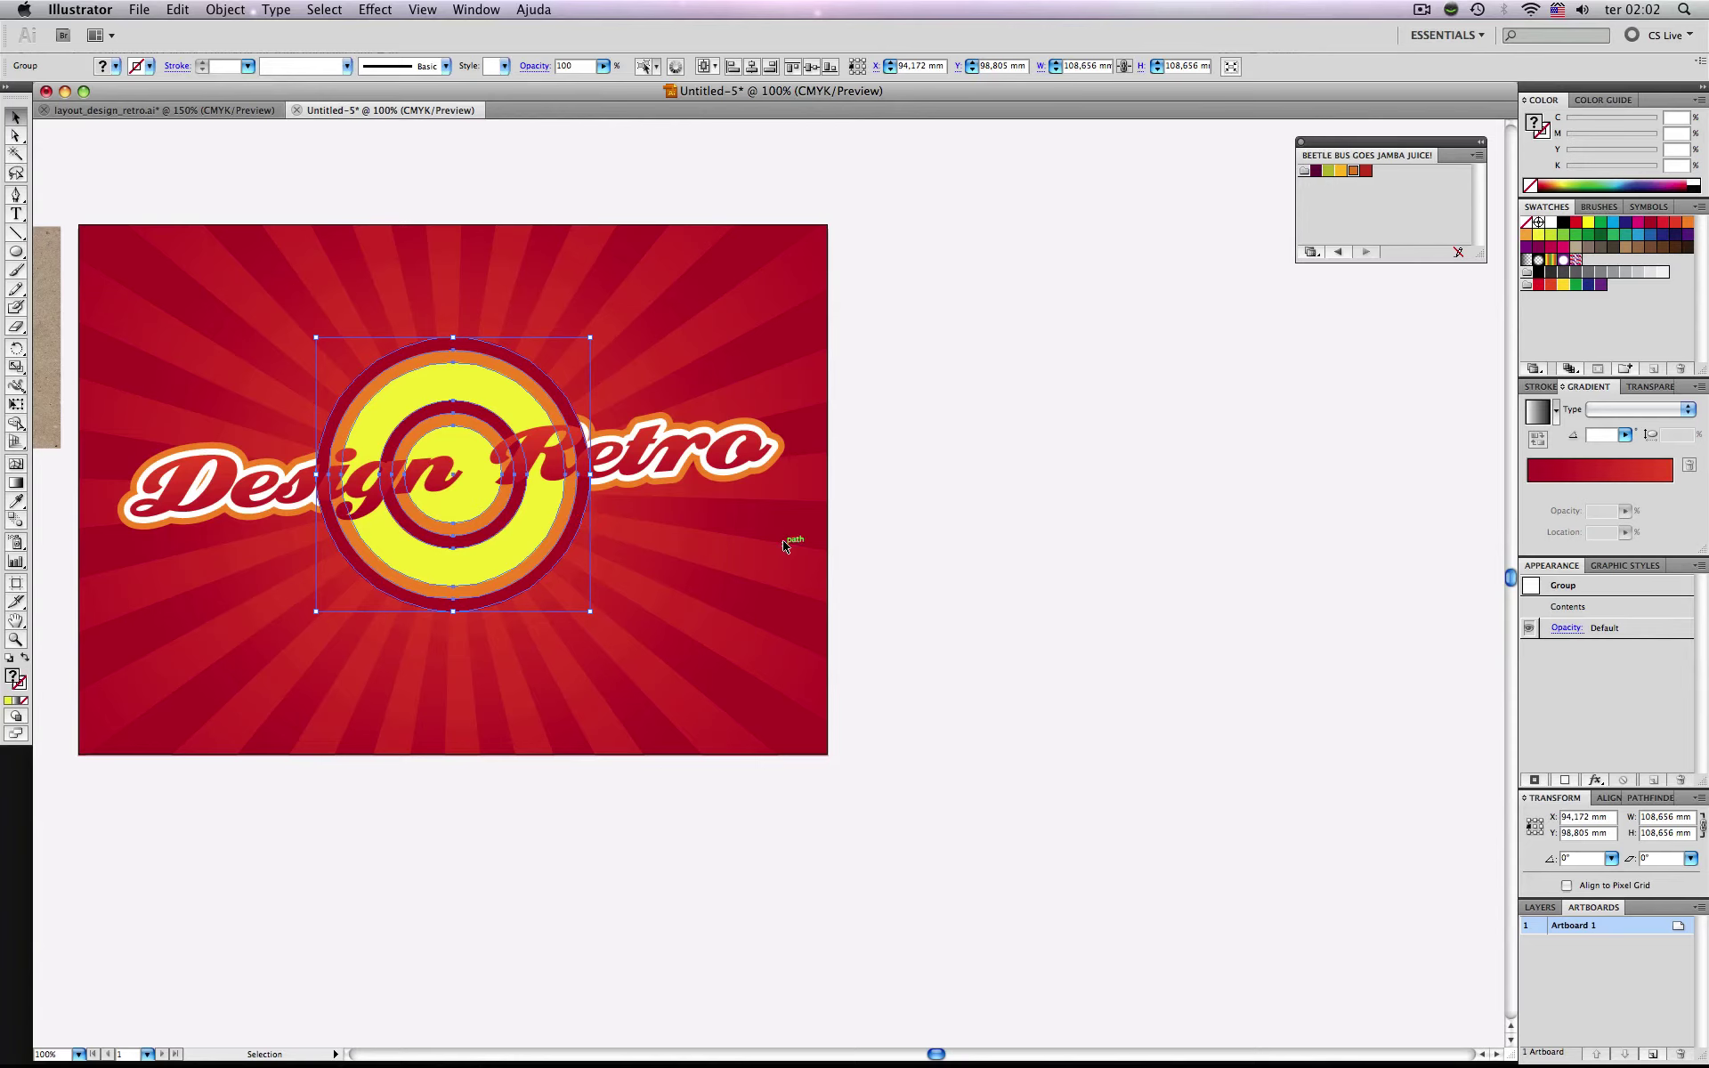
pyautogui.press('a')
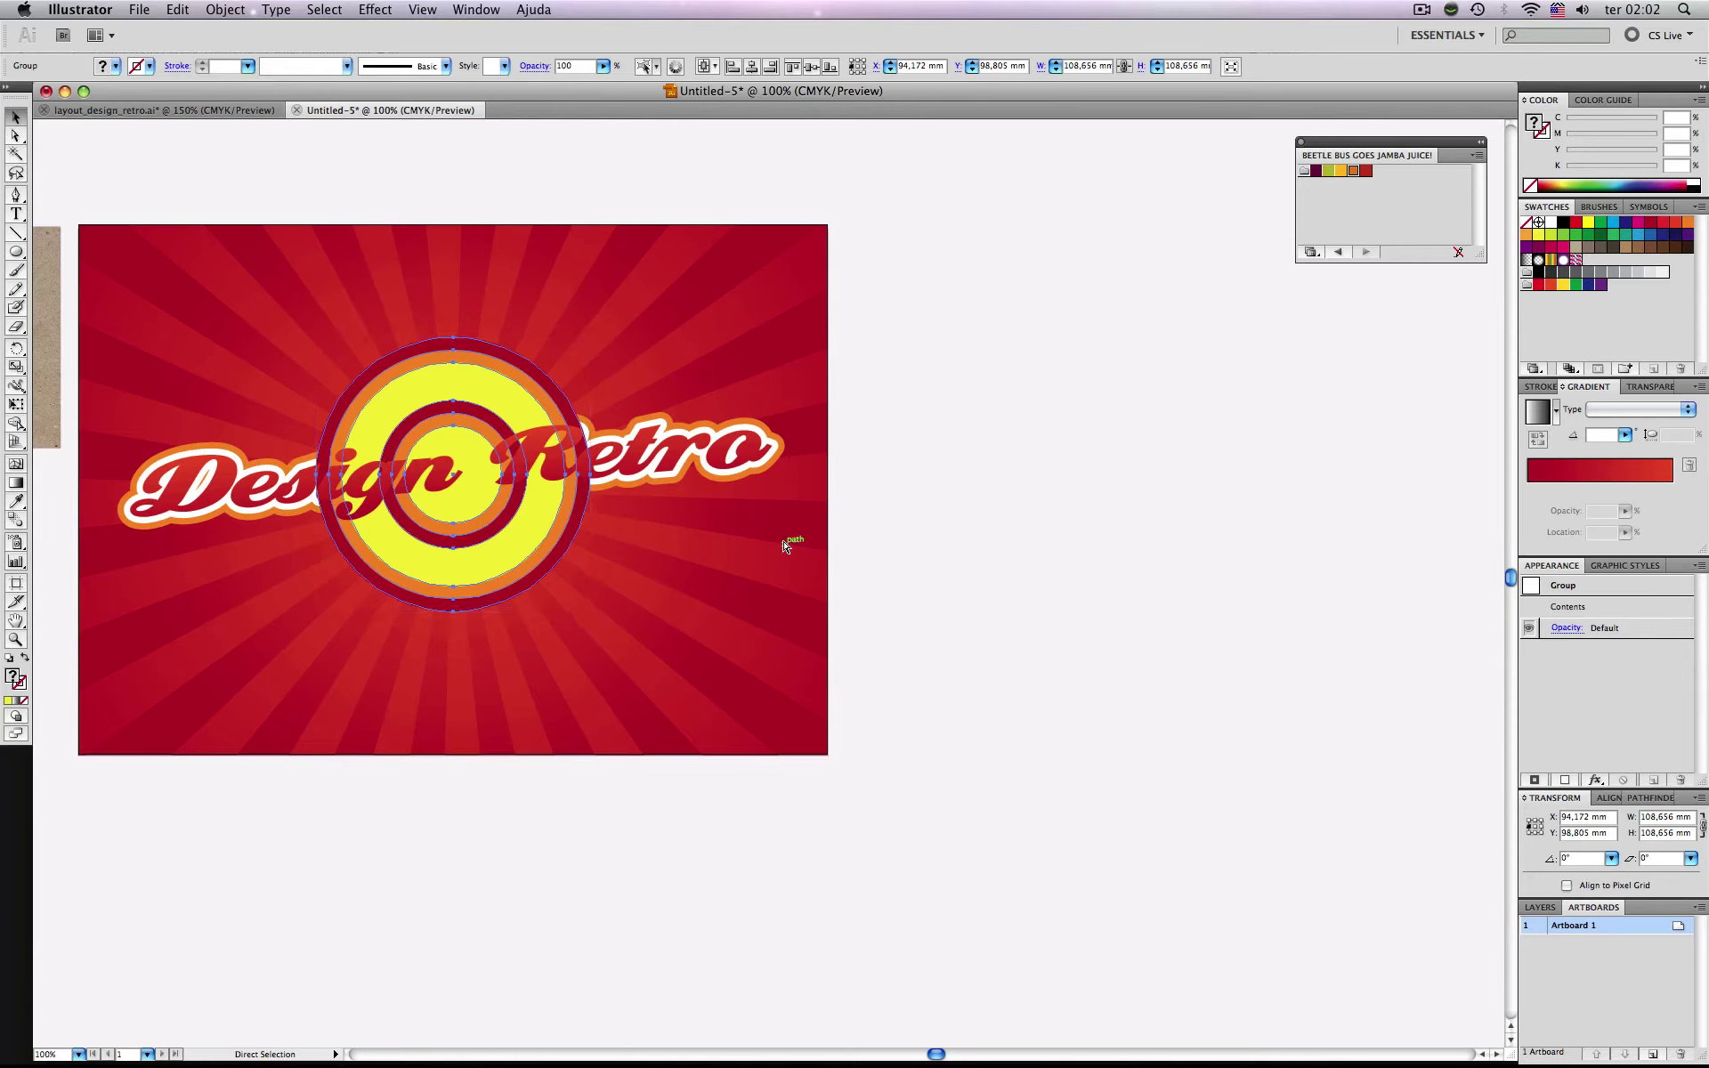
pyautogui.press('super+bracketleft')
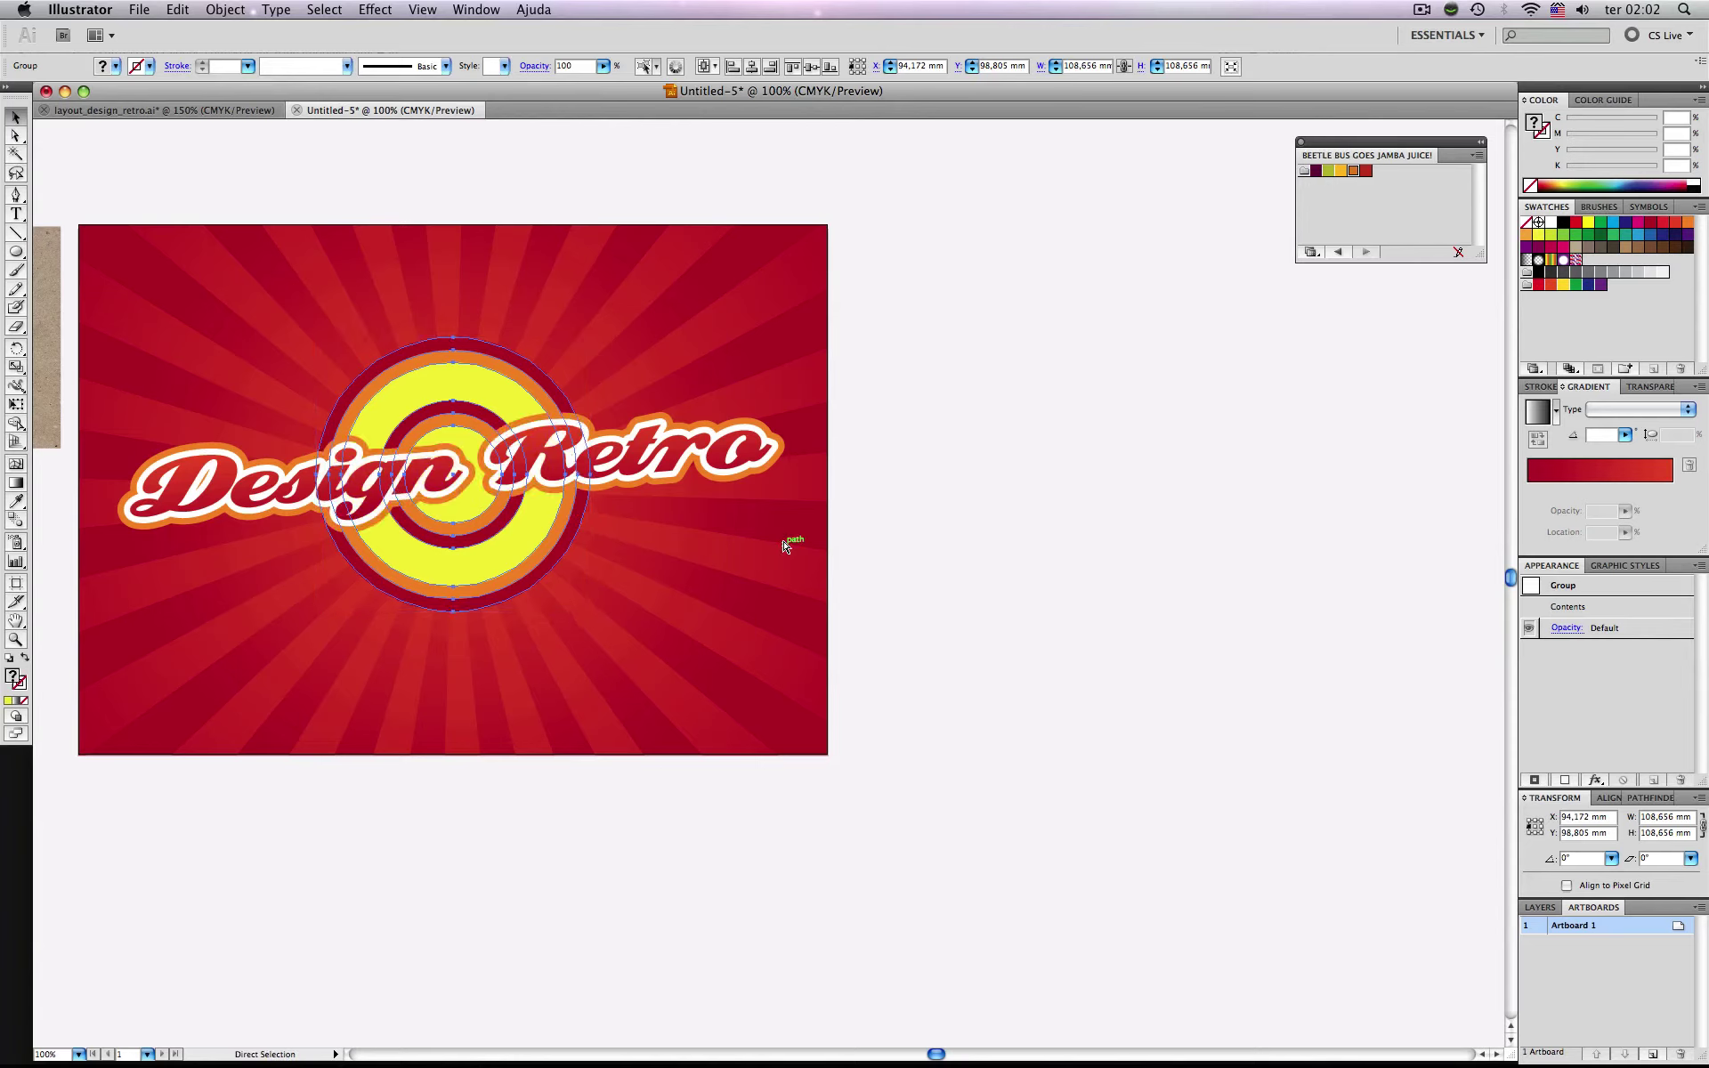
pyautogui.press('v')
pyautogui.click(971, 535)
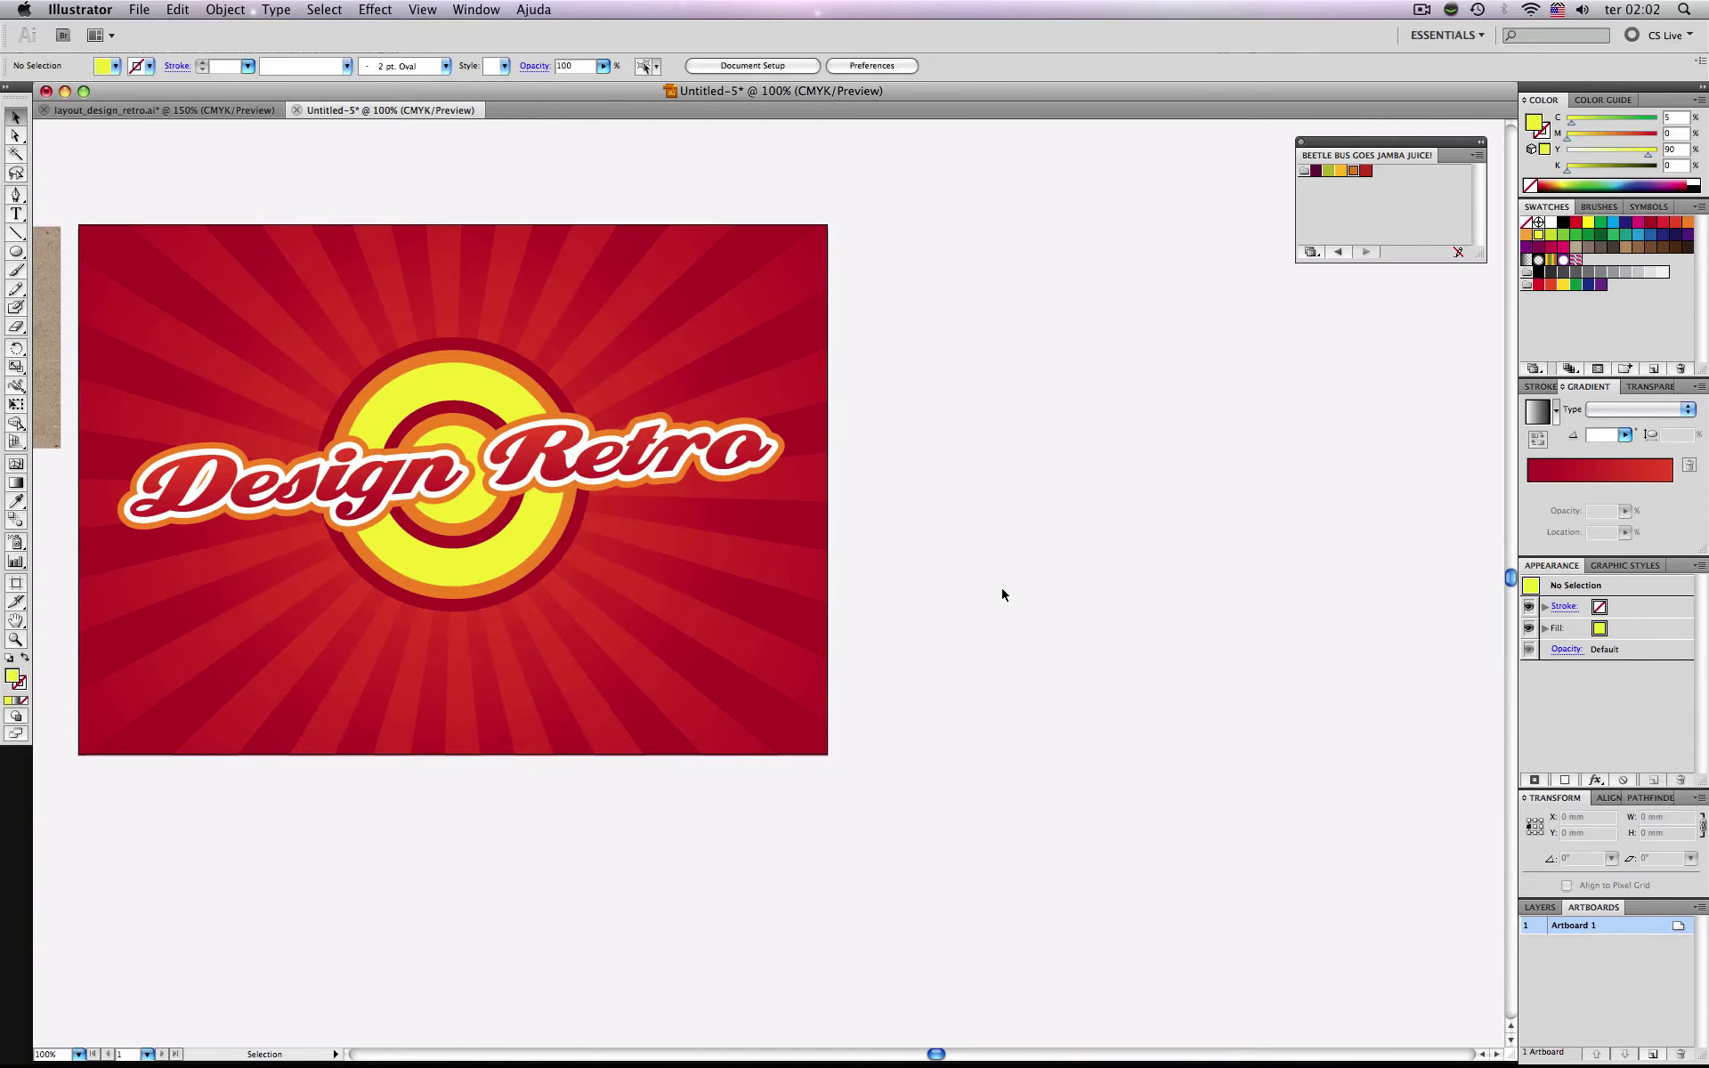
# Place a Grime symbol in the empty area beside the artboard and try to fill it with dark green (C 90, M 30, Y 95, K 30).
pyautogui.click(1651, 208)
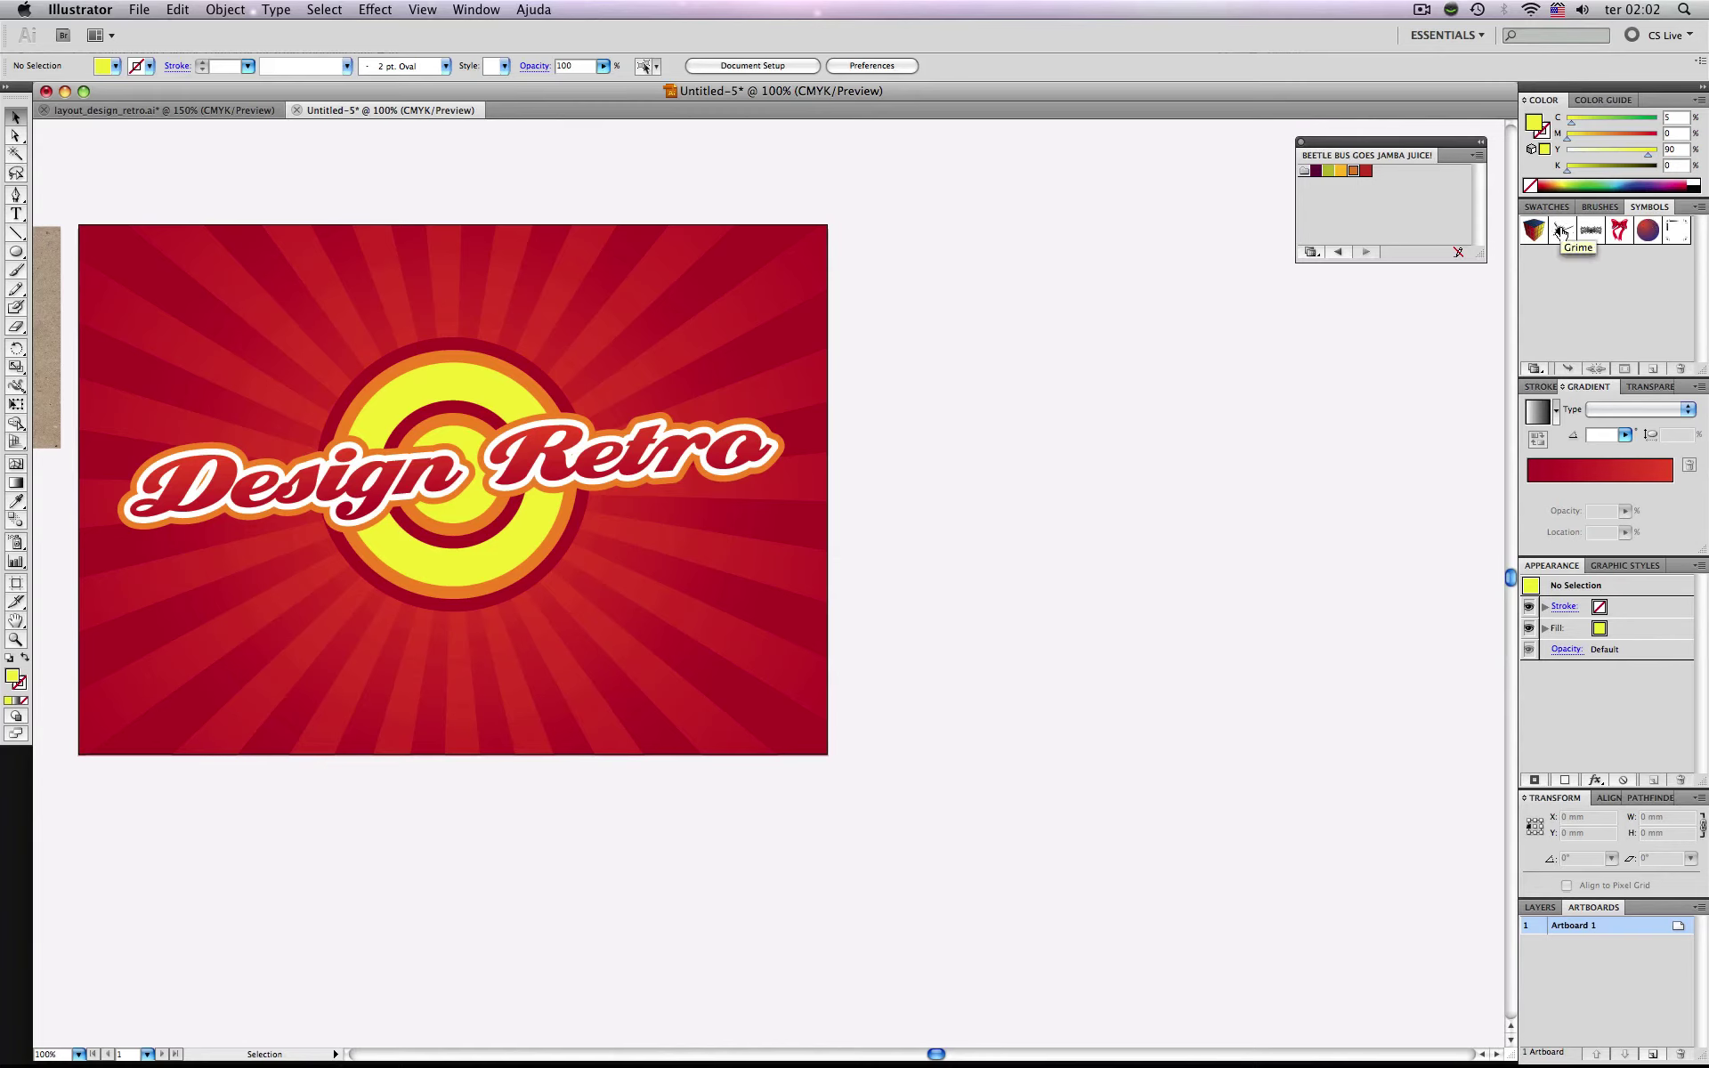
pyautogui.moveTo(1561, 234); pyautogui.dragTo(957, 411)
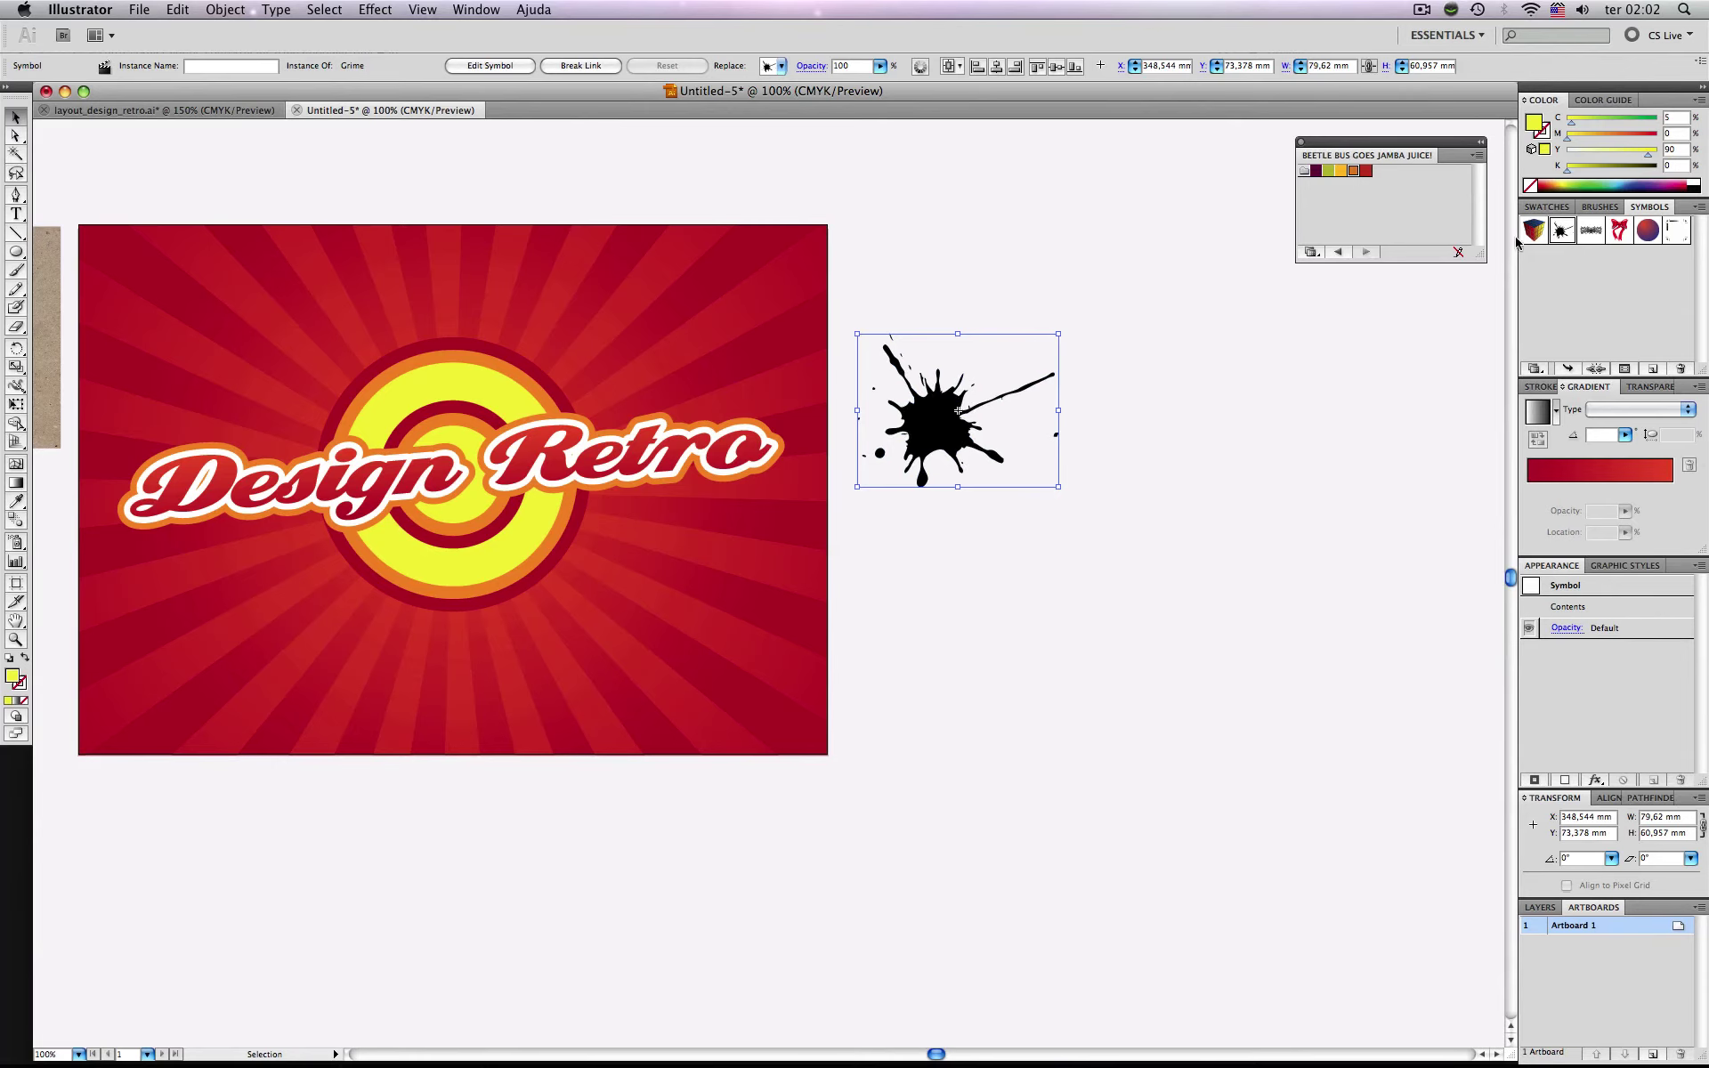
pyautogui.click(1537, 207)
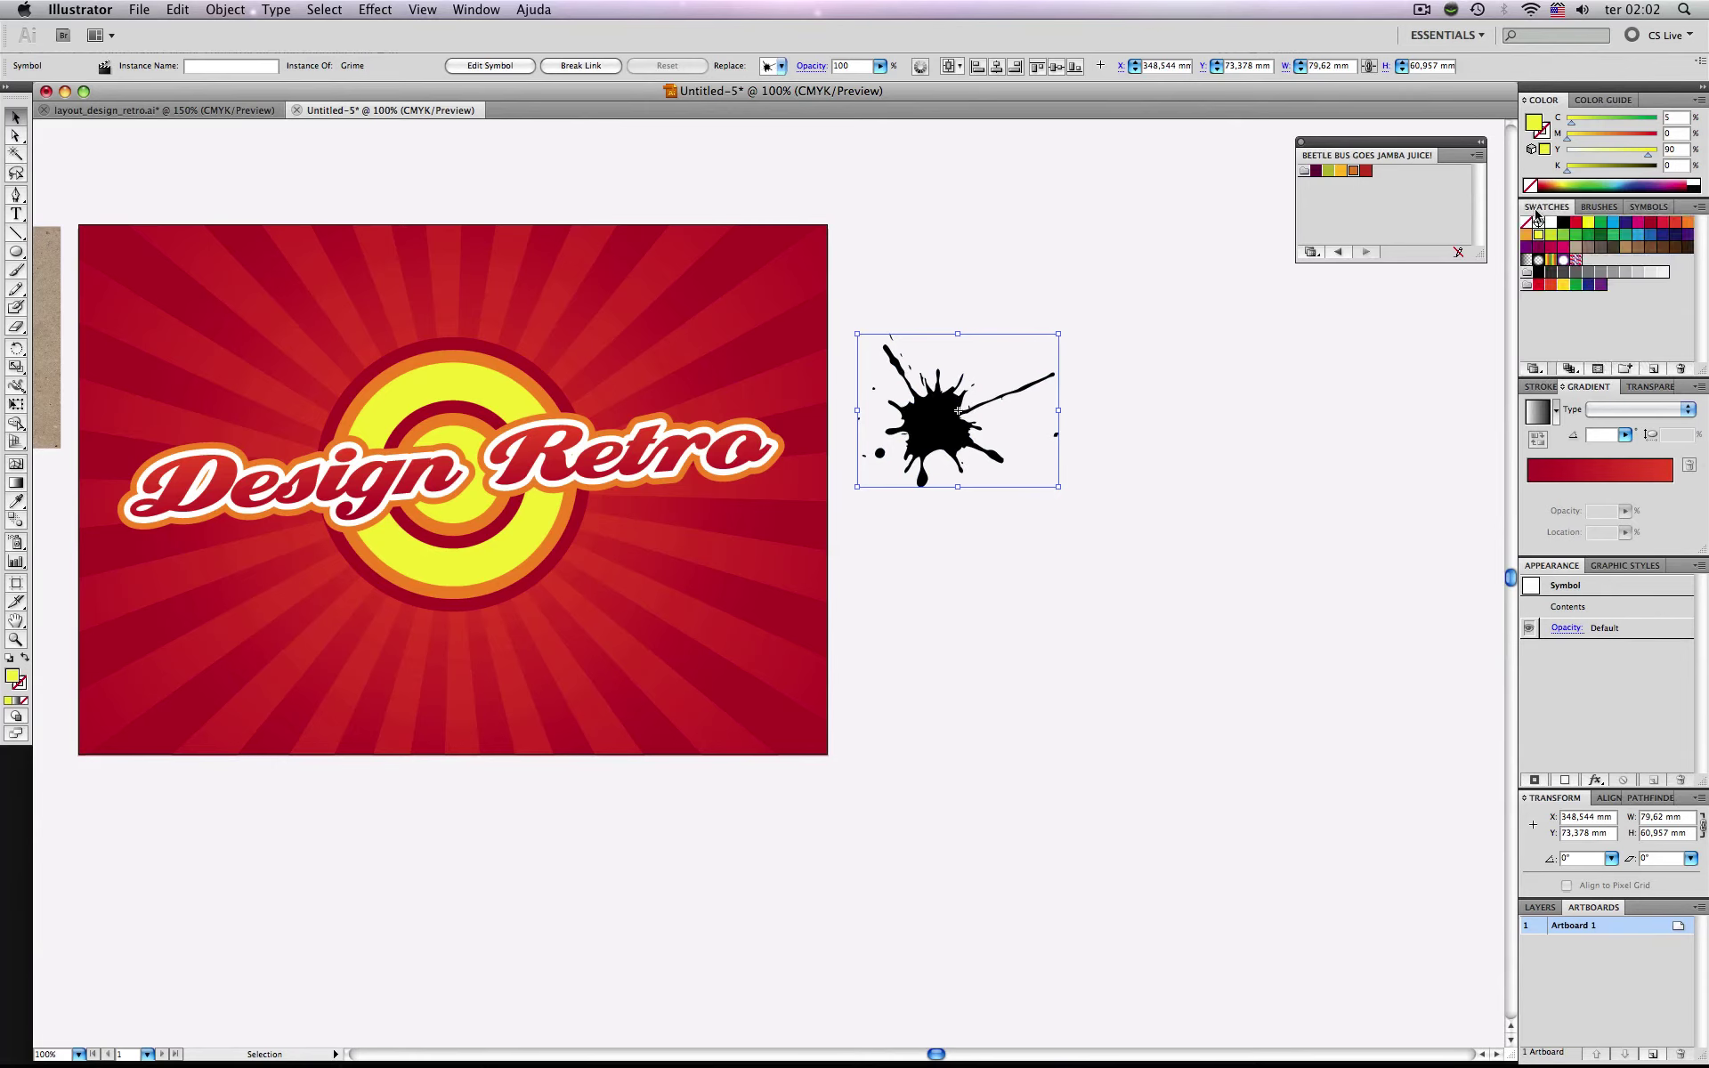
pyautogui.click(1600, 235)
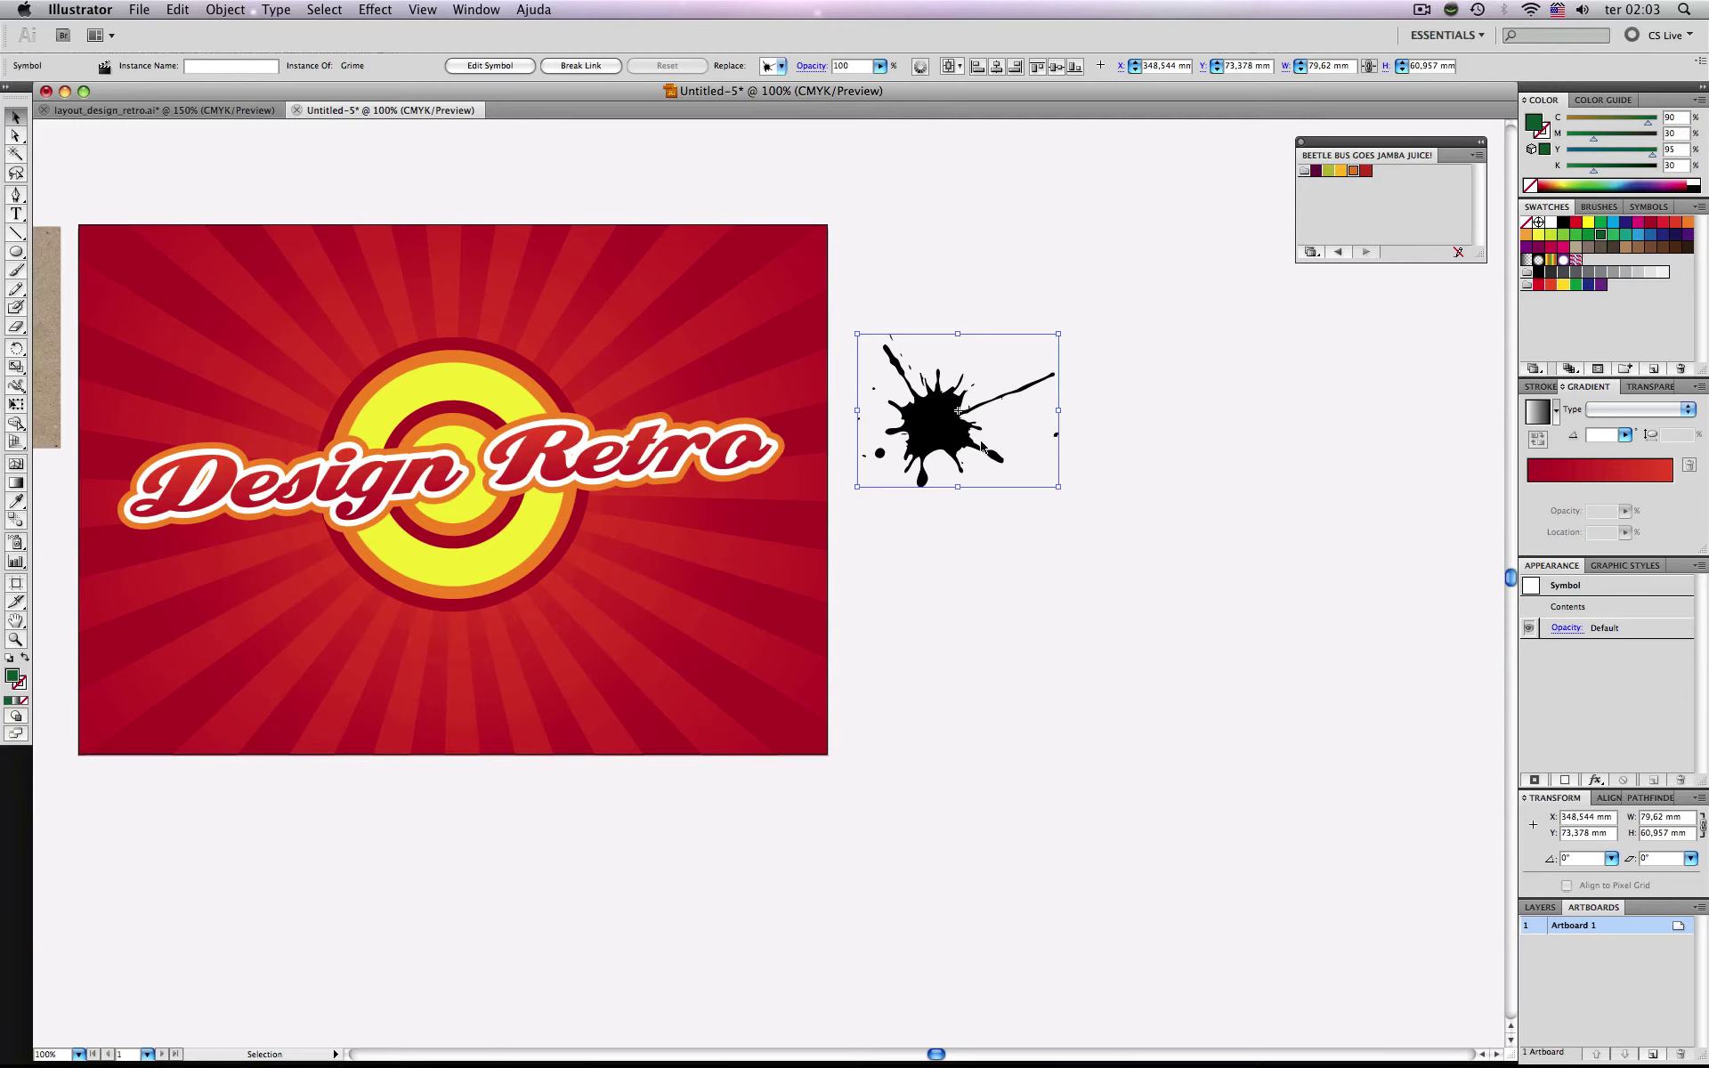
# Edit the Grime symbol's definition, fill the splatter with red (C 0, M 80, Y 95, K 0), and exit symbol editing.
pyautogui.doubleClick(946, 434)
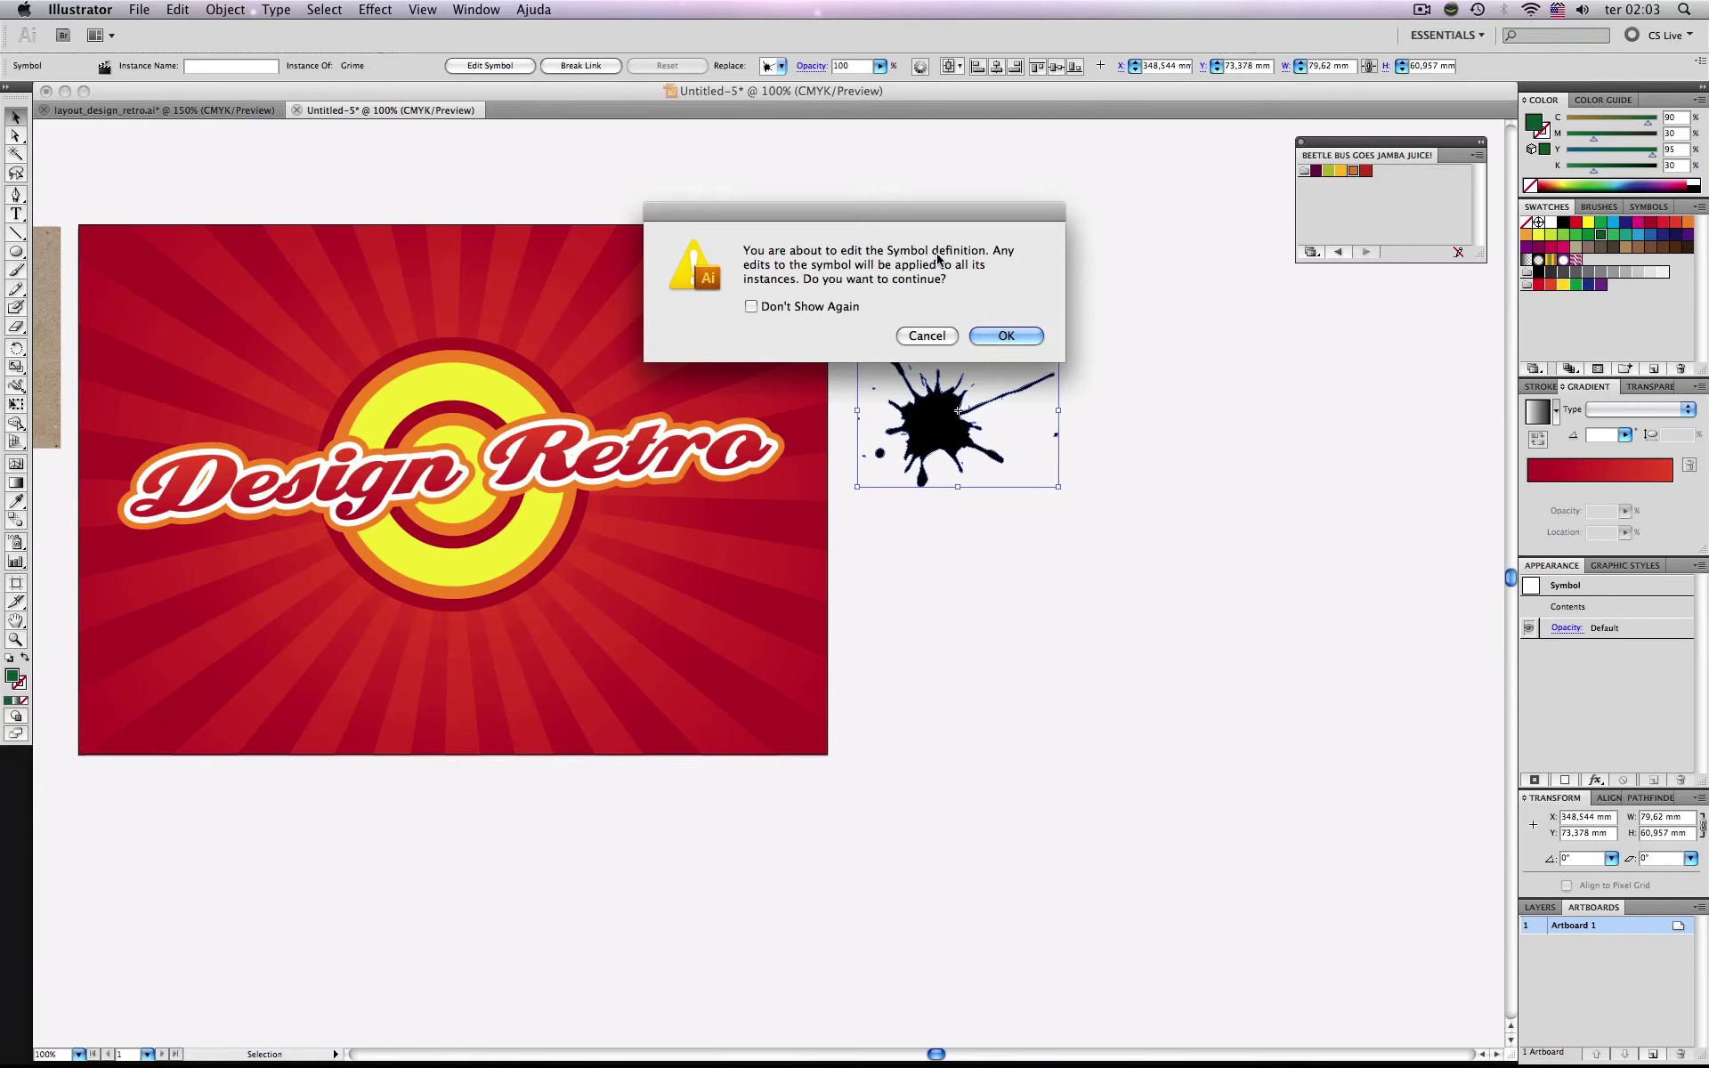
pyautogui.click(1003, 331)
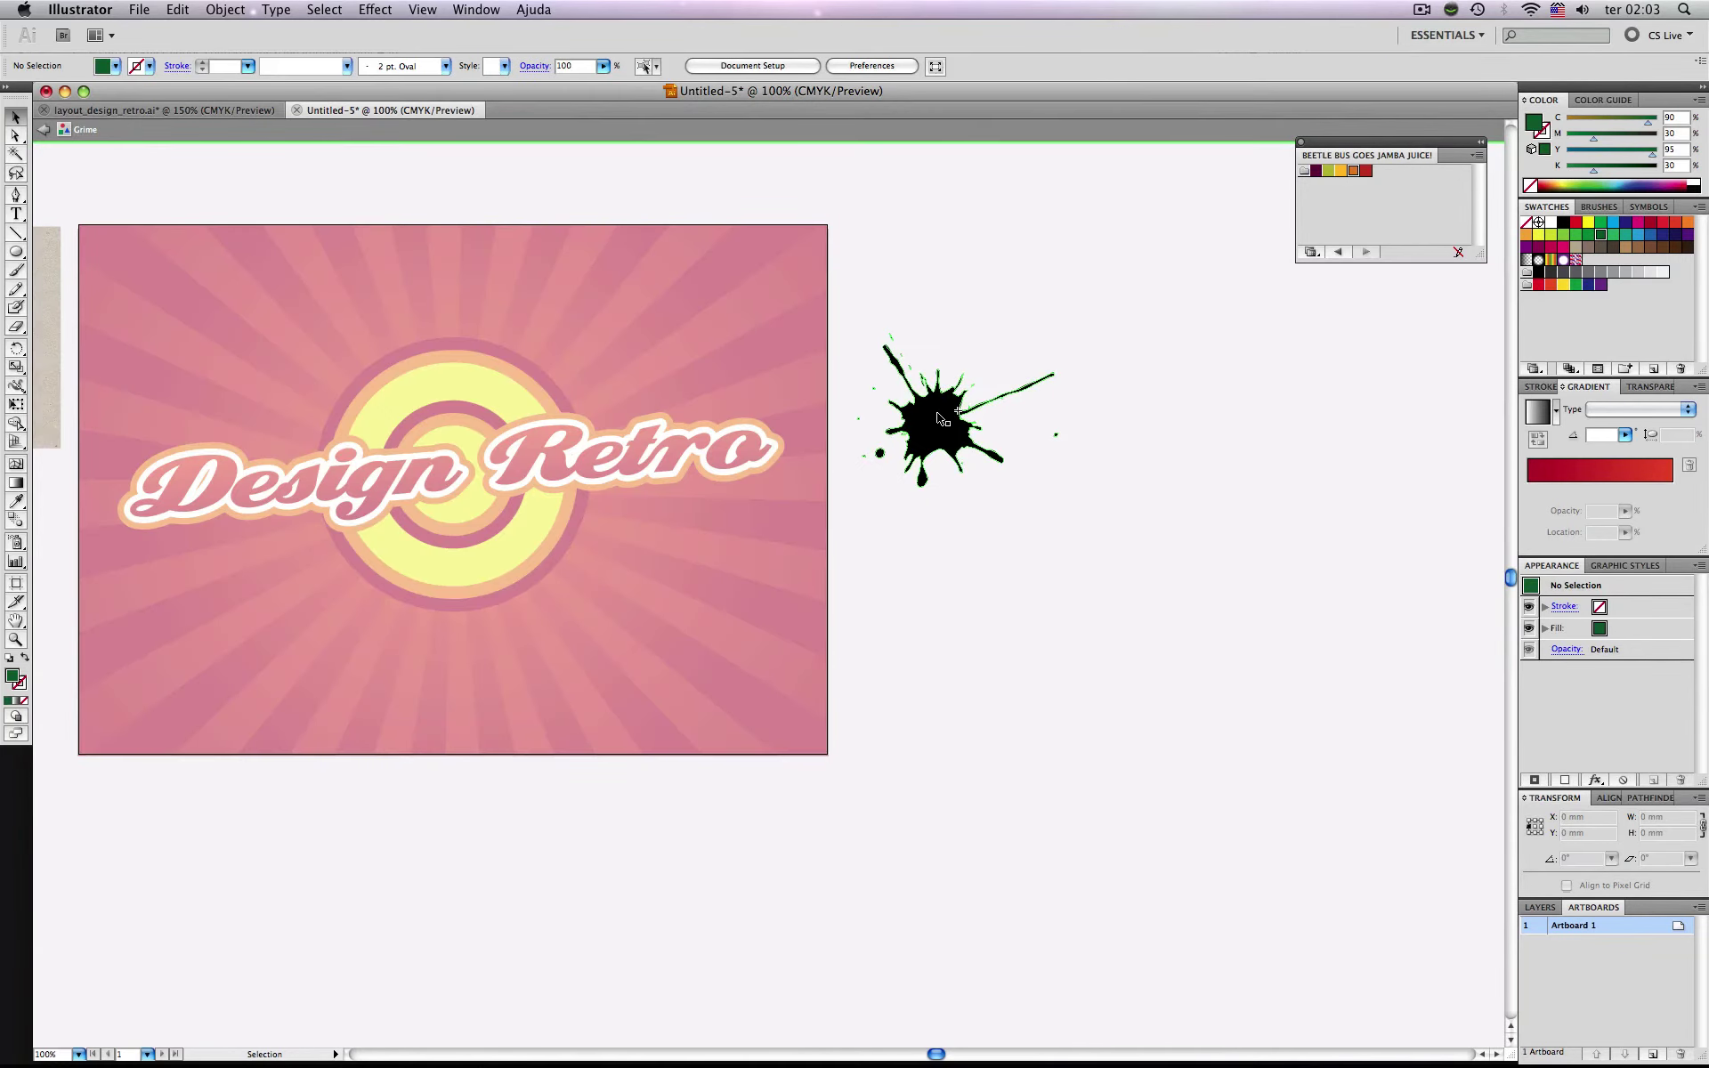
pyautogui.click(939, 418)
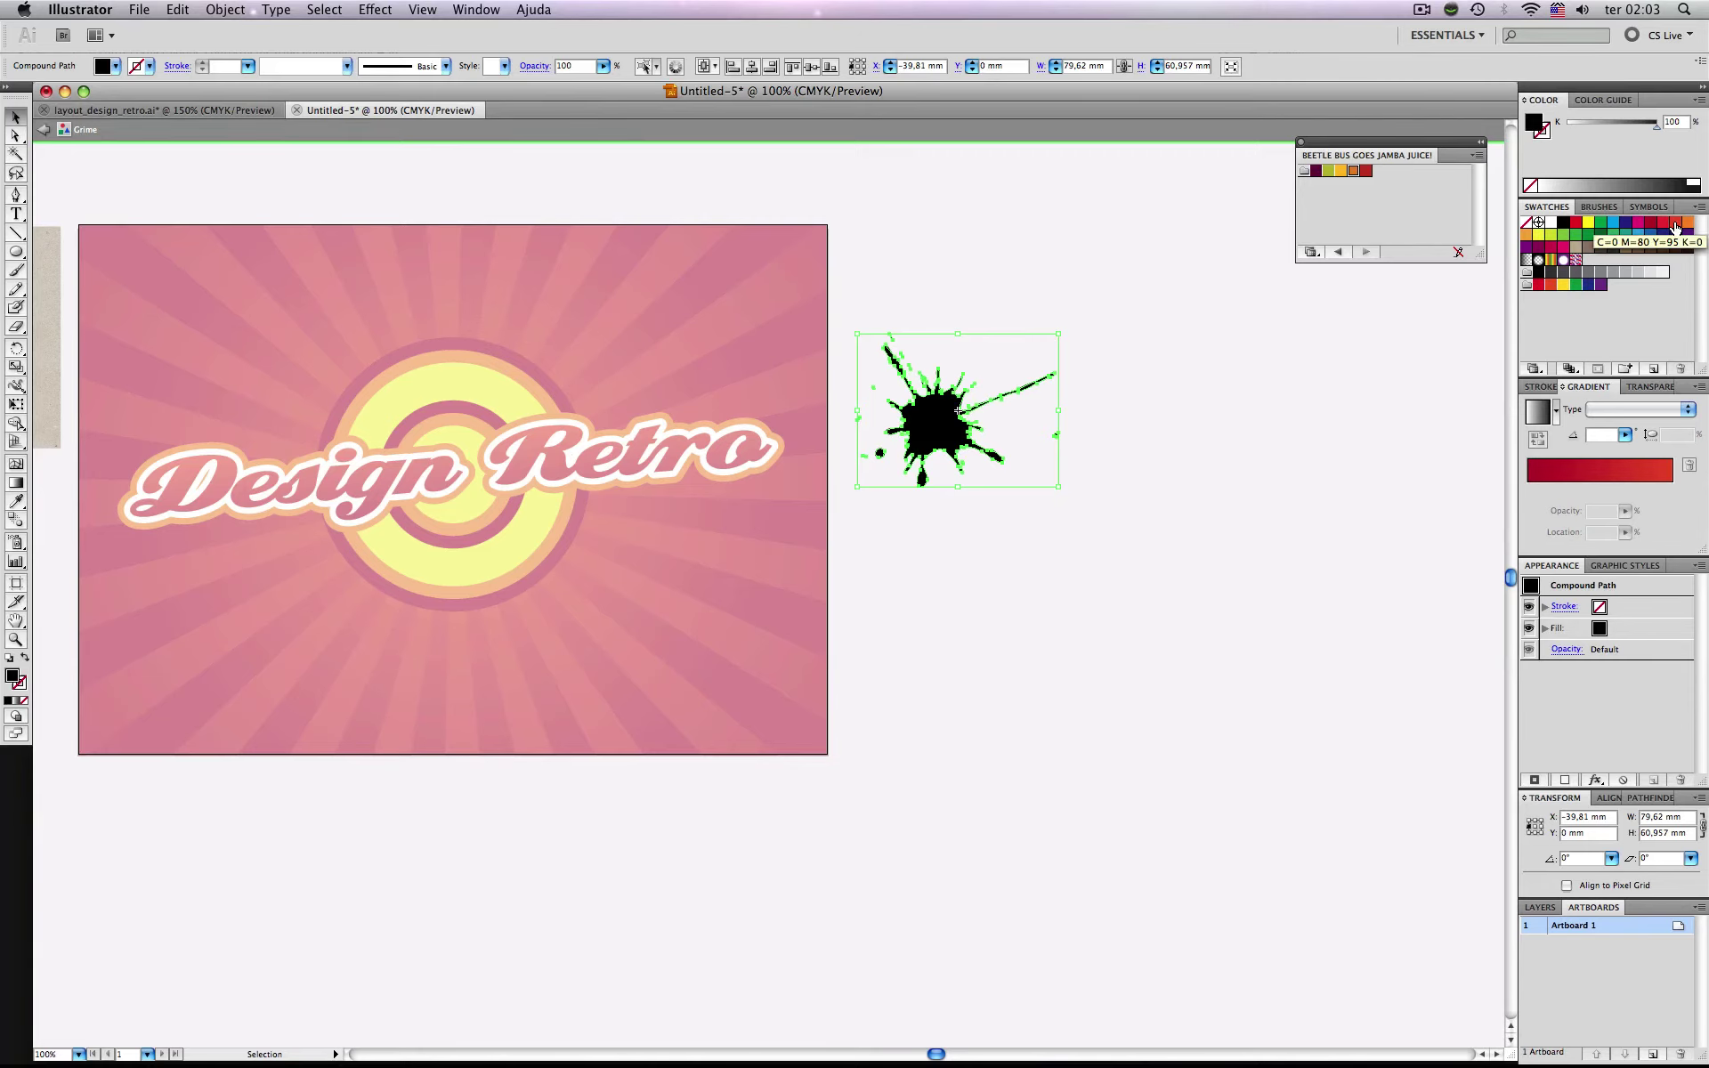
pyautogui.click(1675, 224)
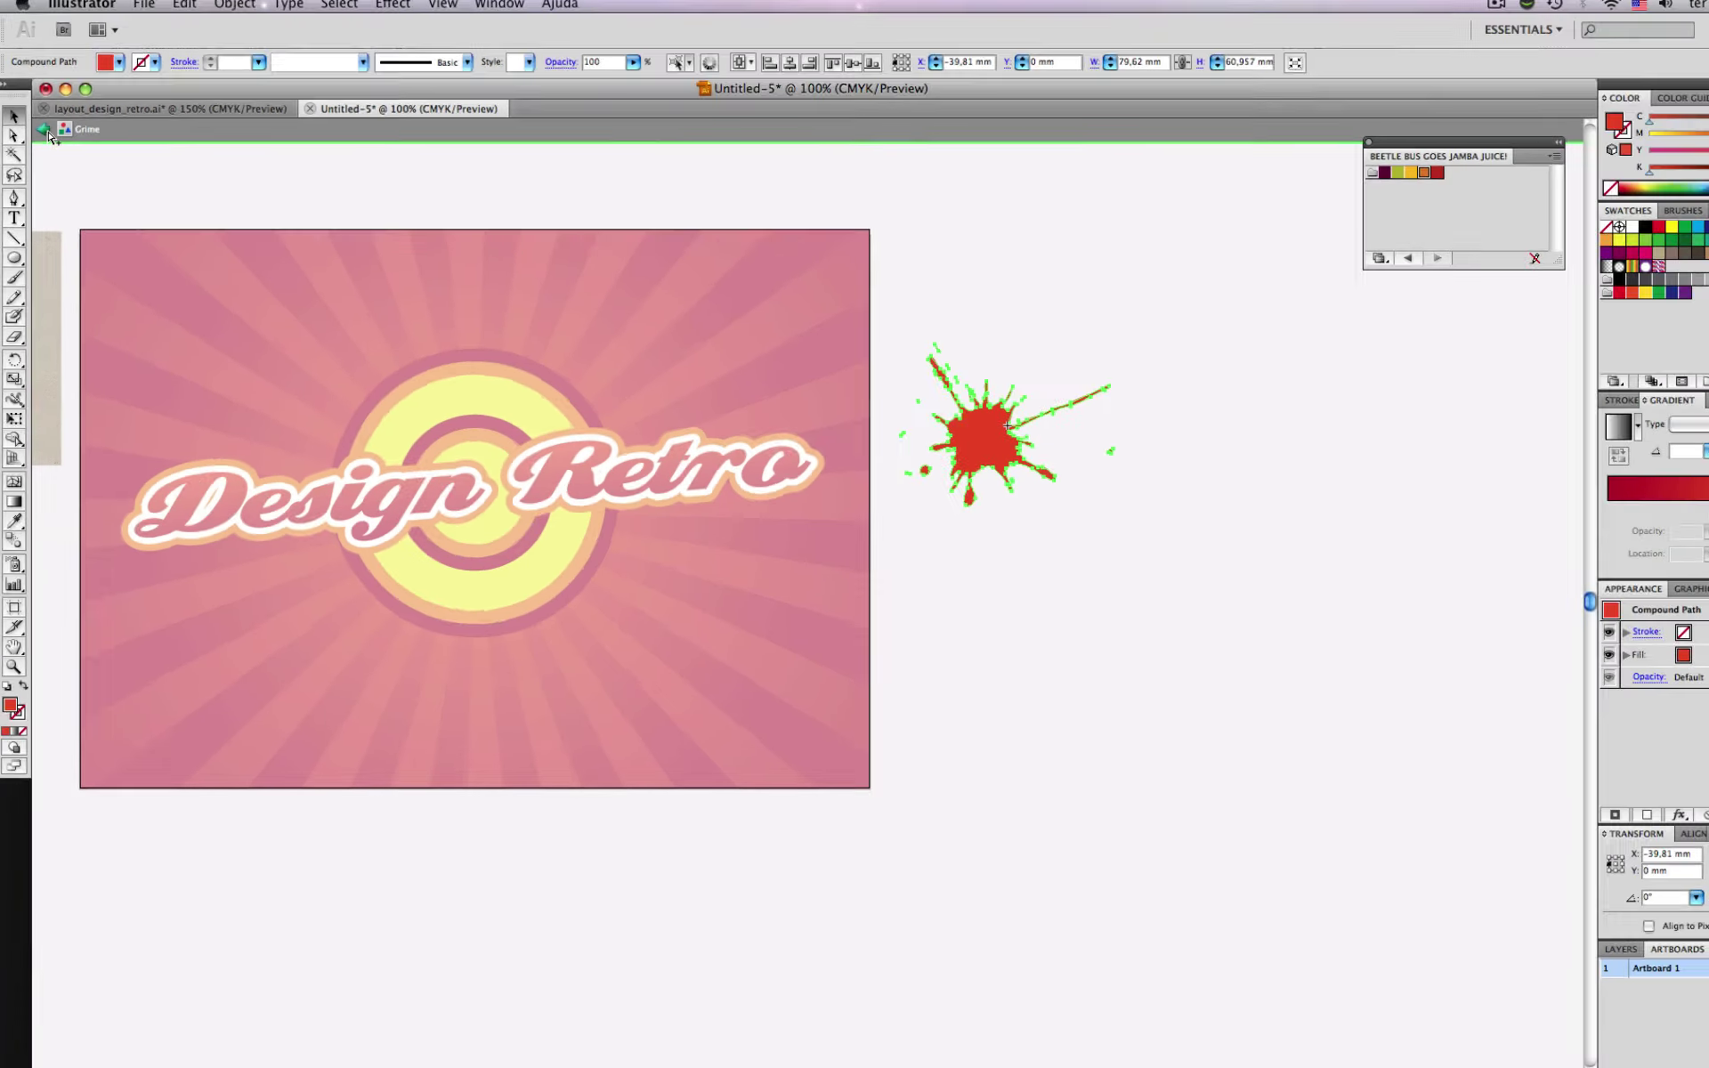
pyautogui.click(47, 131)
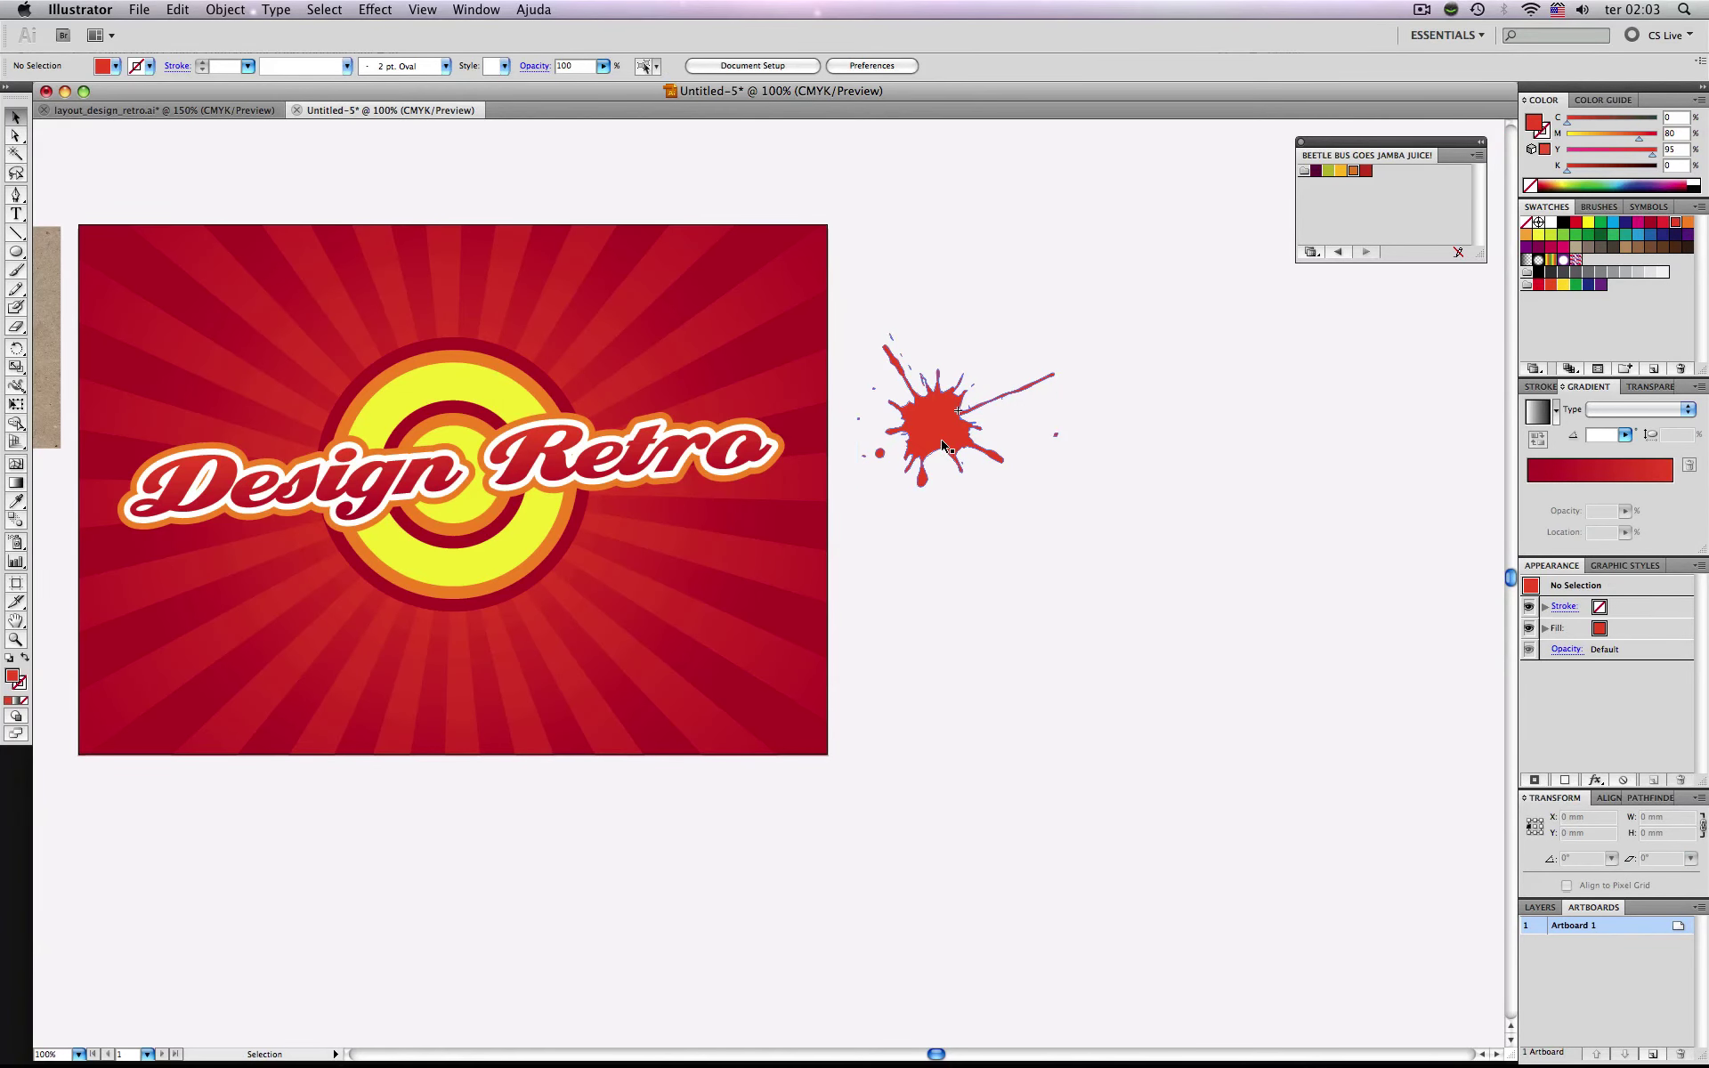
# Move the Grime splatter onto the lower-right part of the circles and recolour its symbol definition orange (C 0, M 50, Y 100, K 0).
pyautogui.moveTo(895, 423); pyautogui.dragTo(683, 549)
pyautogui.moveTo(524, 520); pyautogui.dragTo(550, 529)
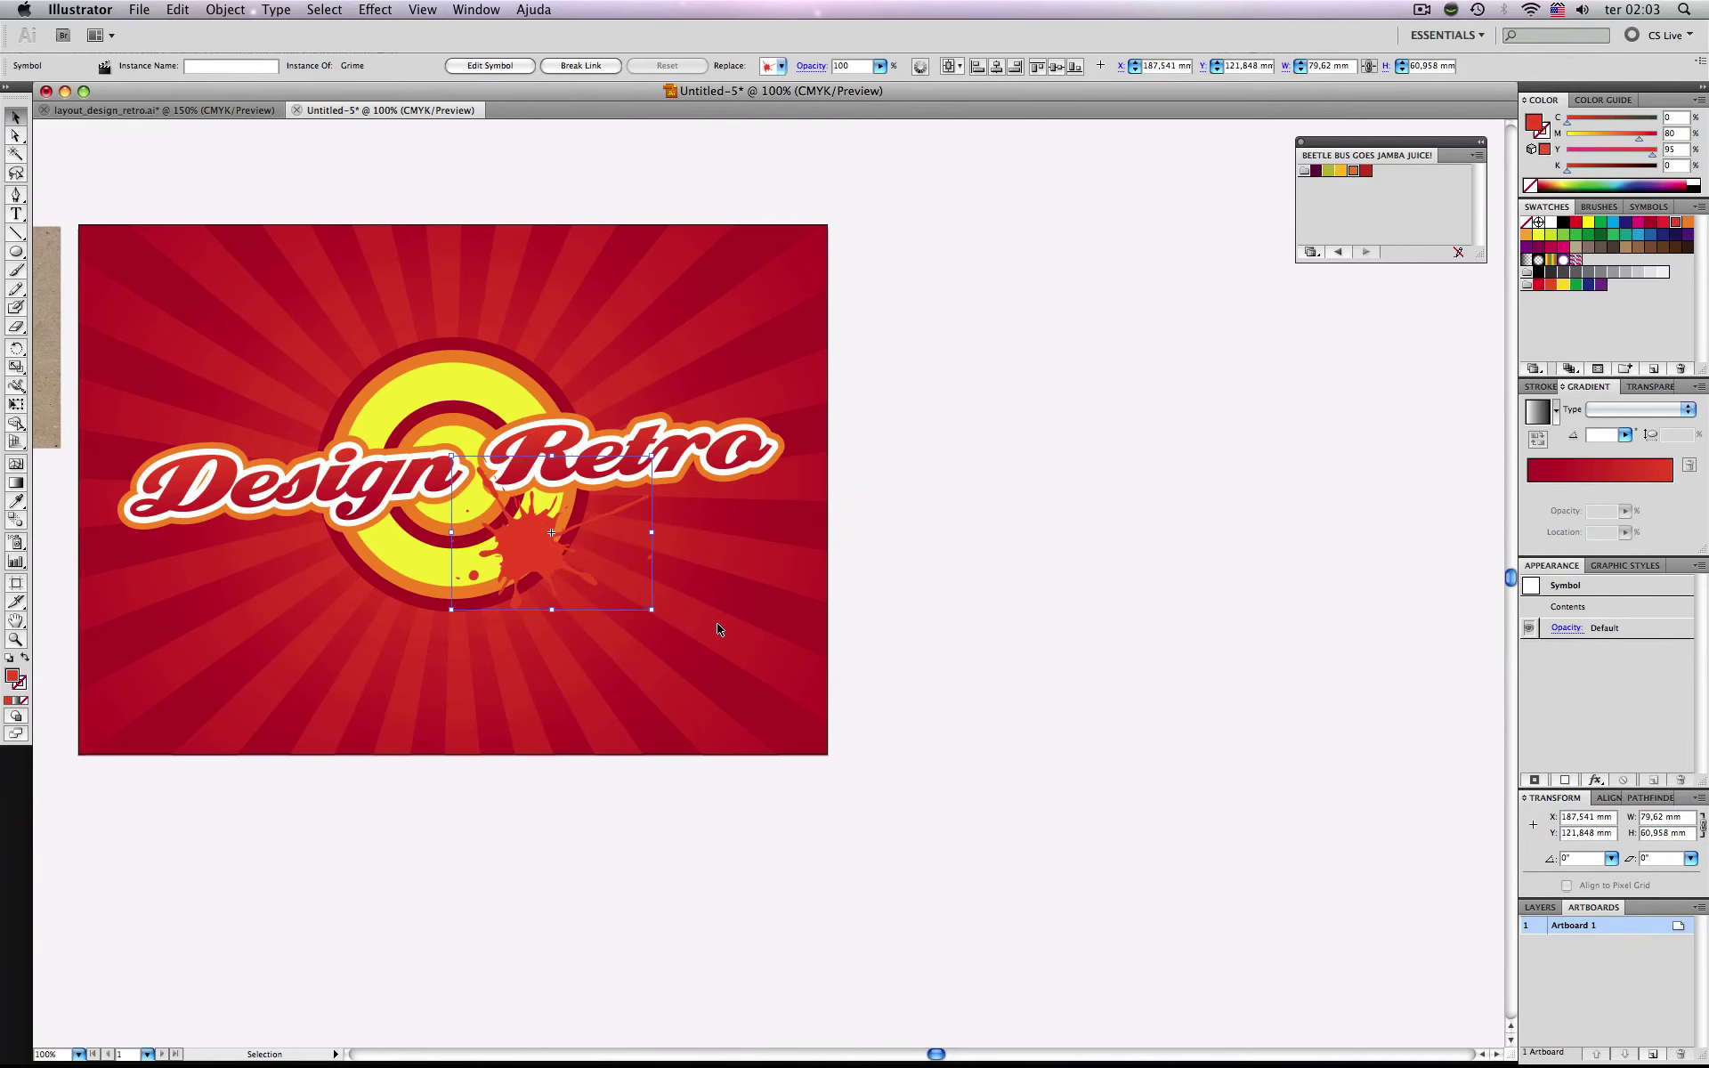
pyautogui.doubleClick(534, 552)
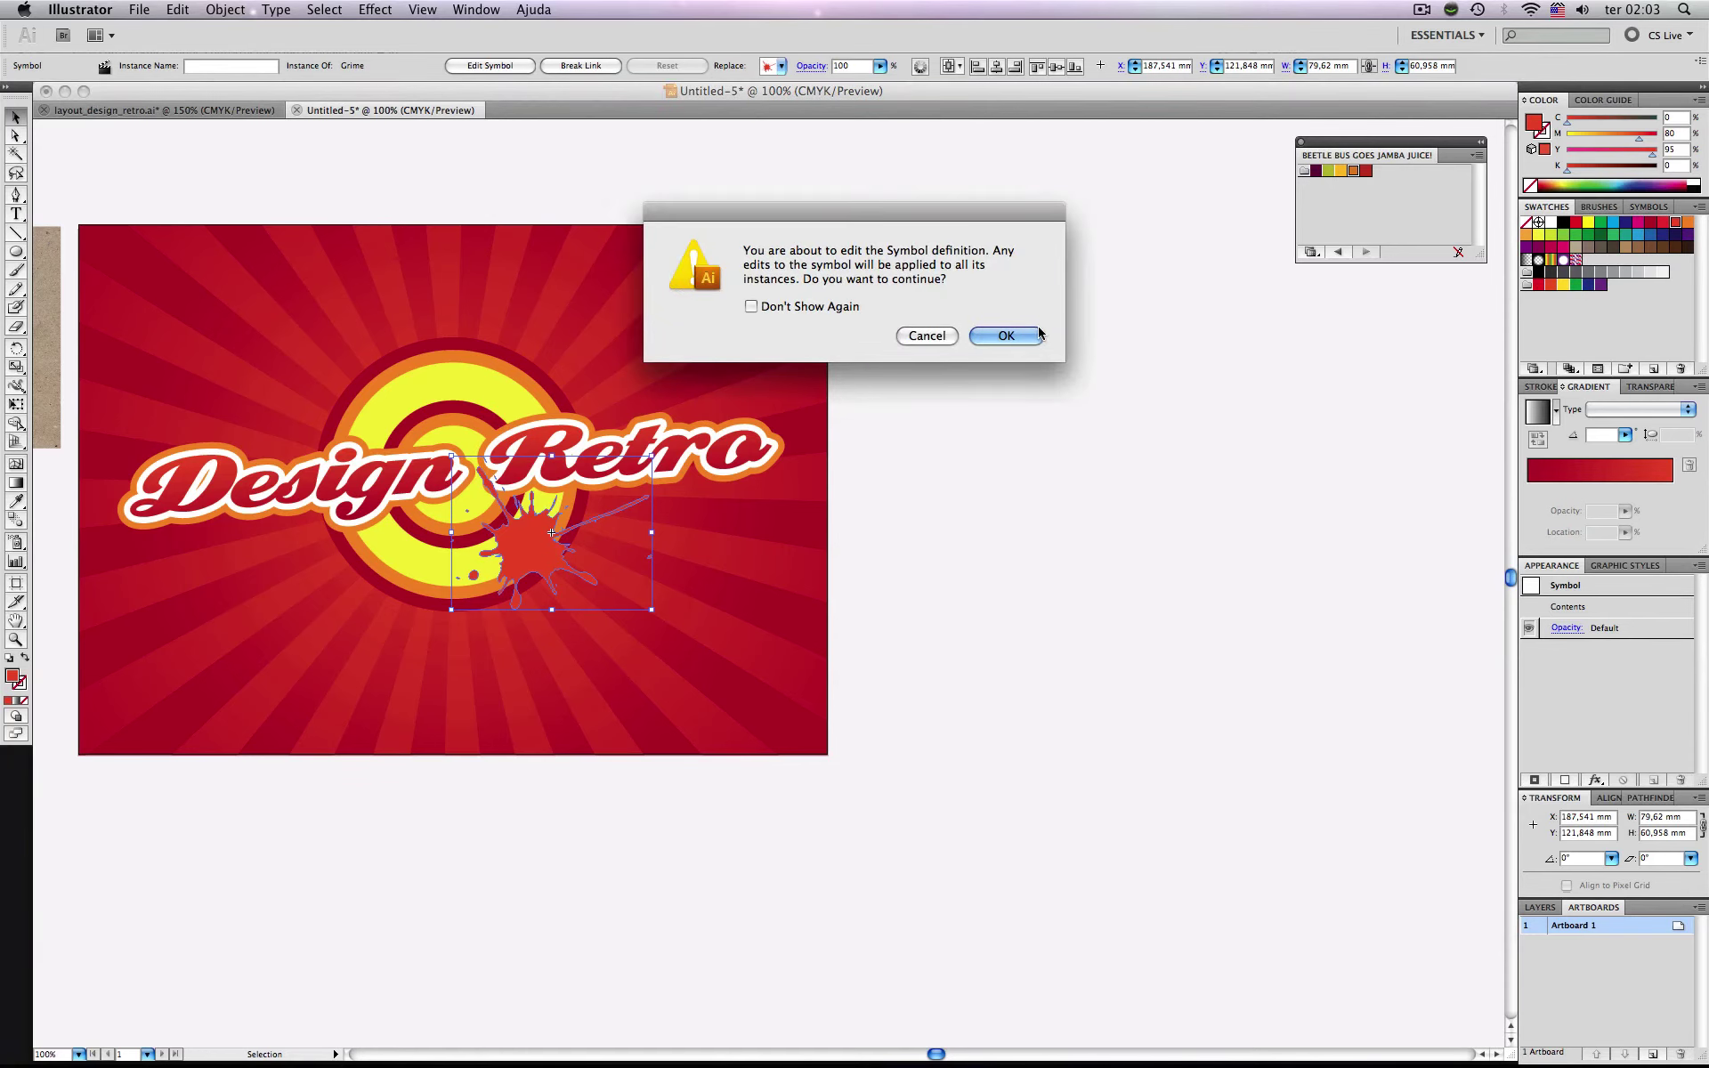
pyautogui.click(1006, 336)
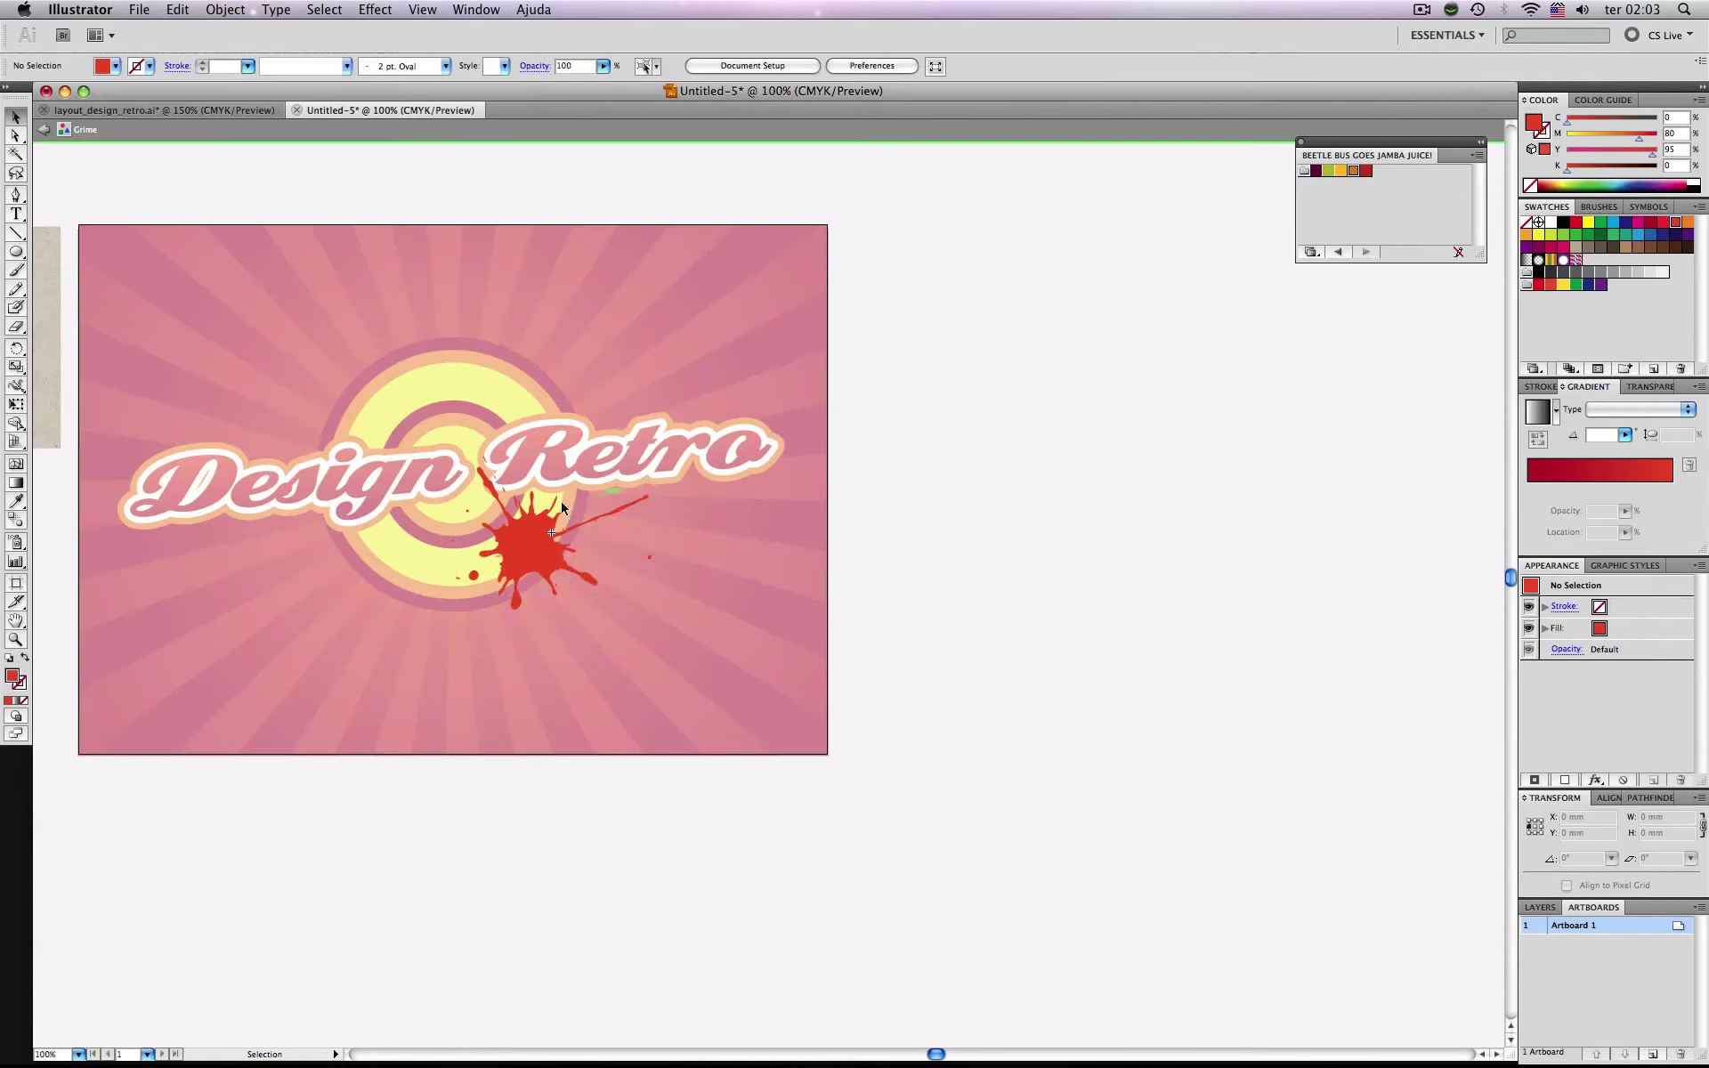
pyautogui.click(1688, 222)
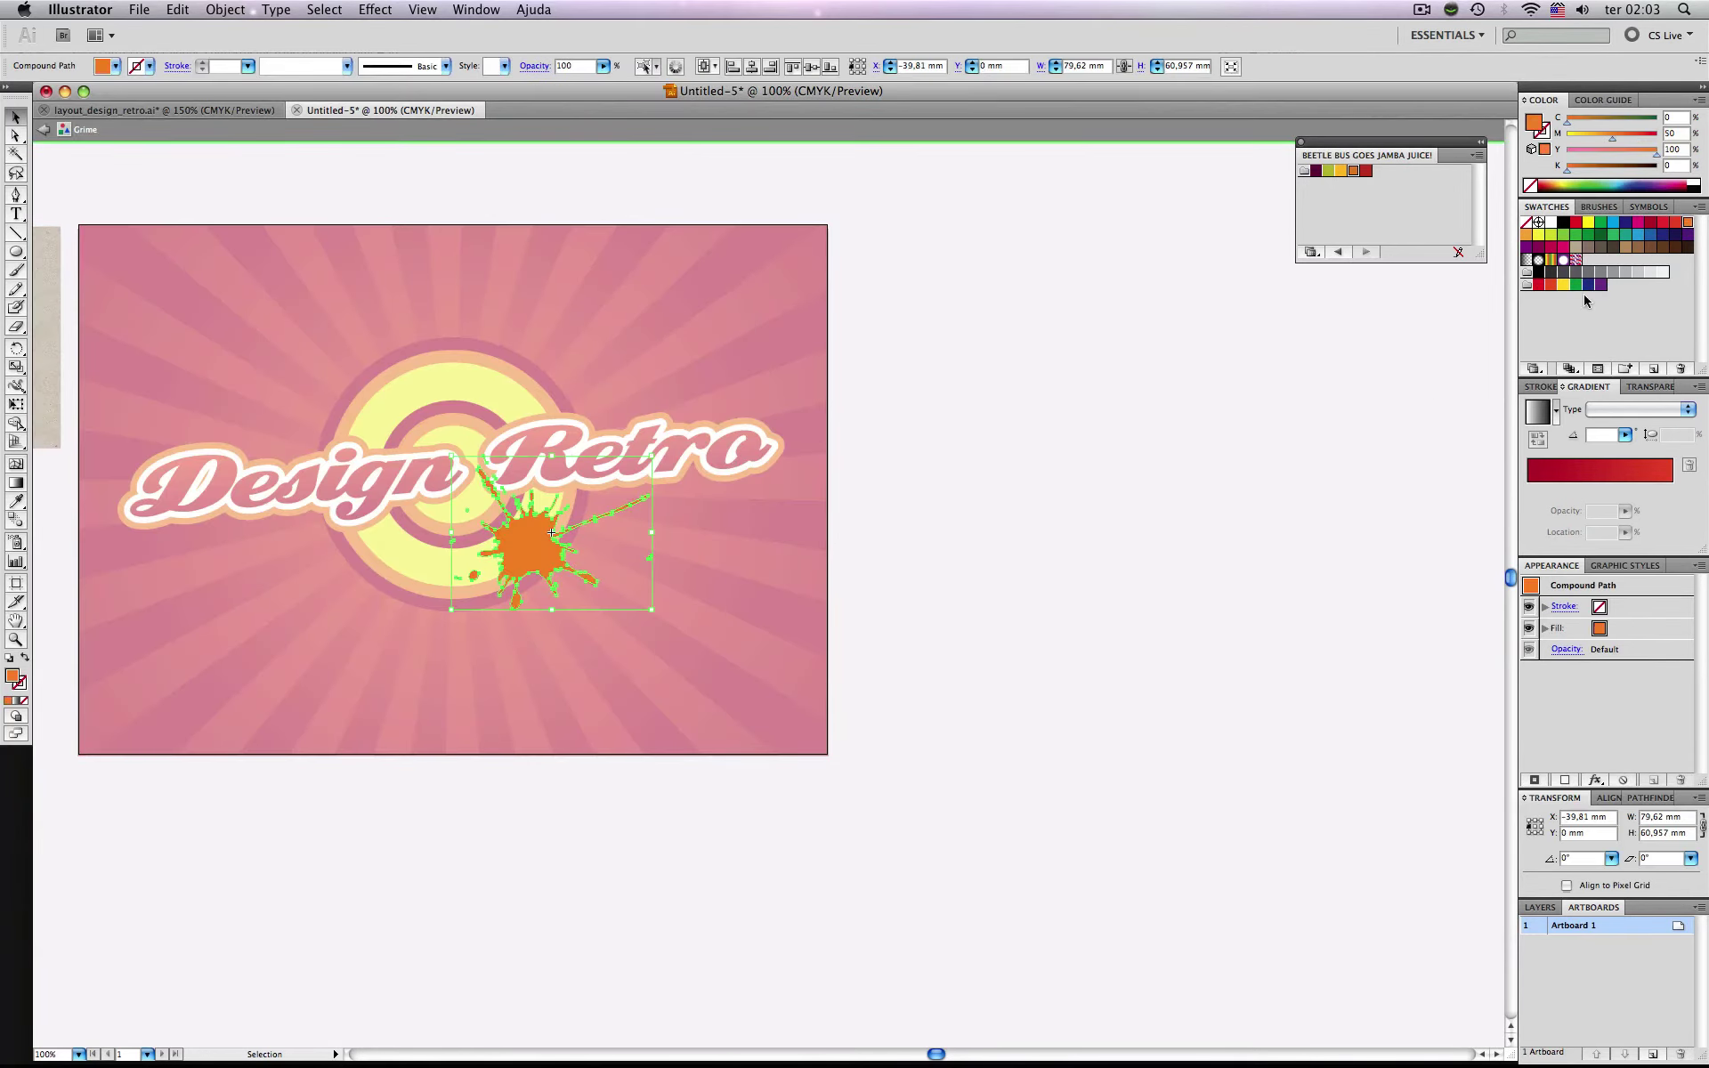
pyautogui.doubleClick(979, 594)
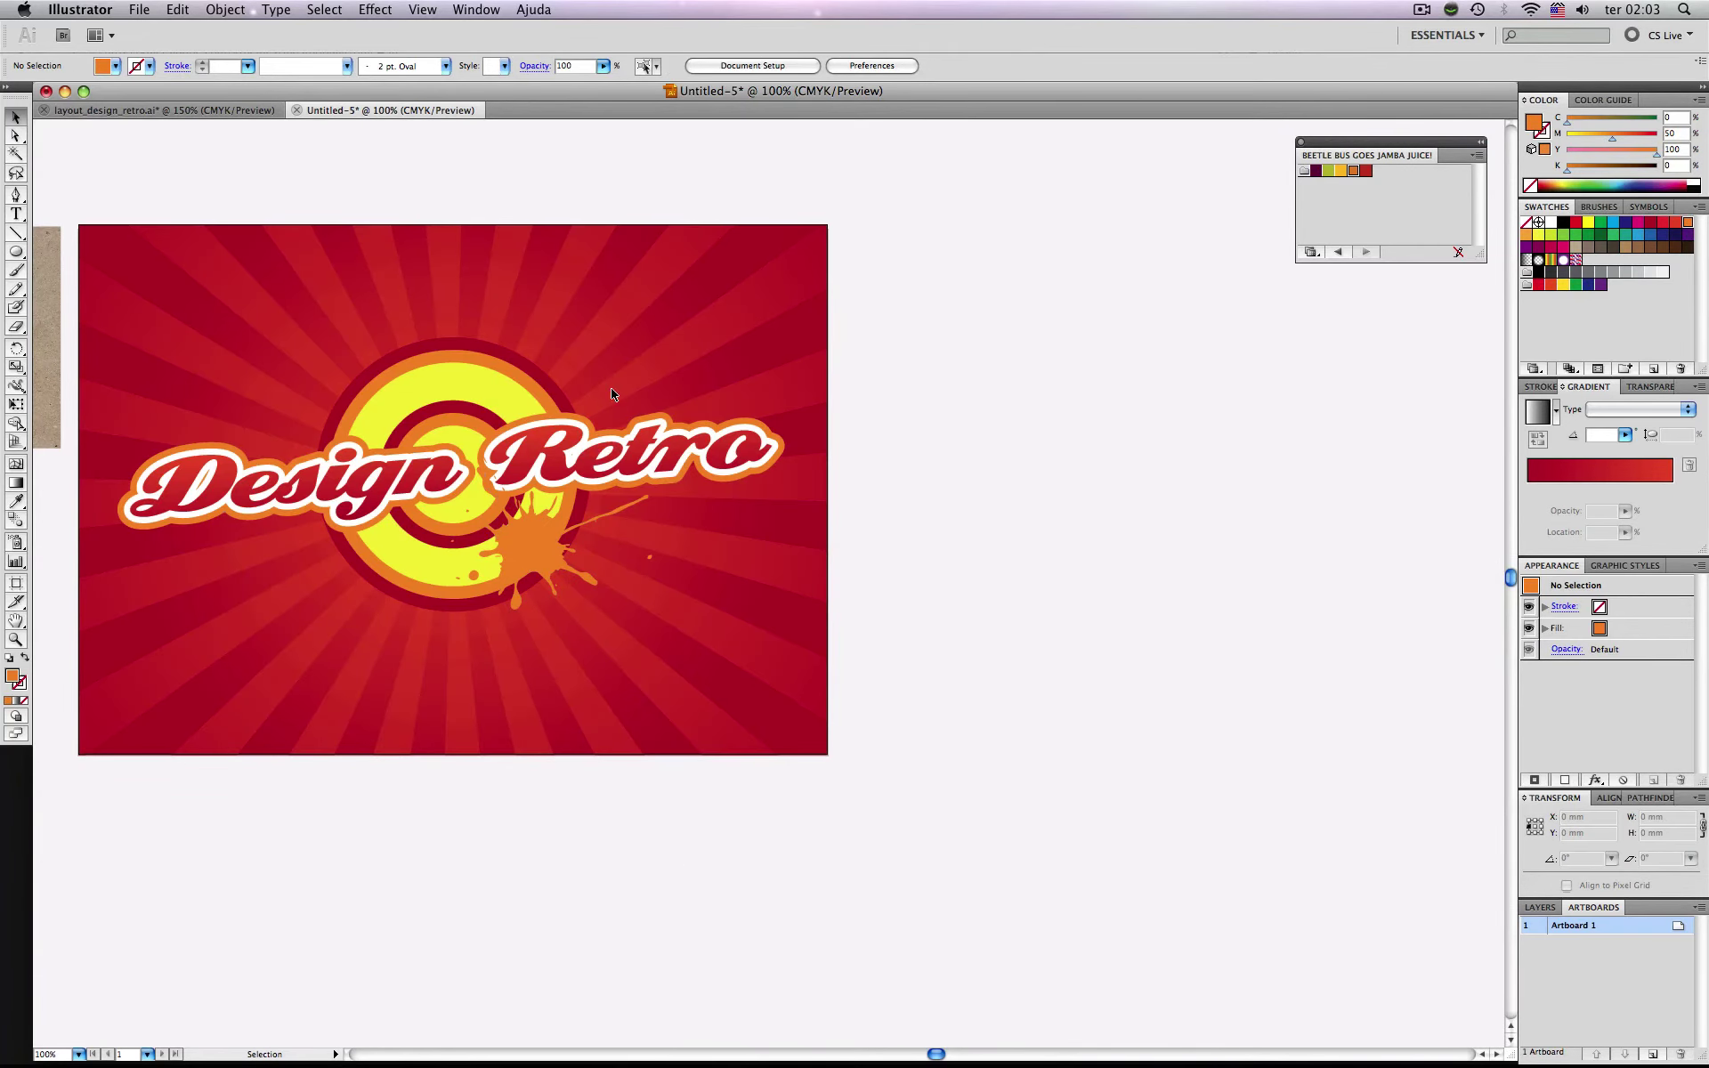
# Scatter smaller copies of the orange splatter around the circles and lettering, including above "Design" and at the end of "Retro", and deselect.
pyautogui.click(530, 541)
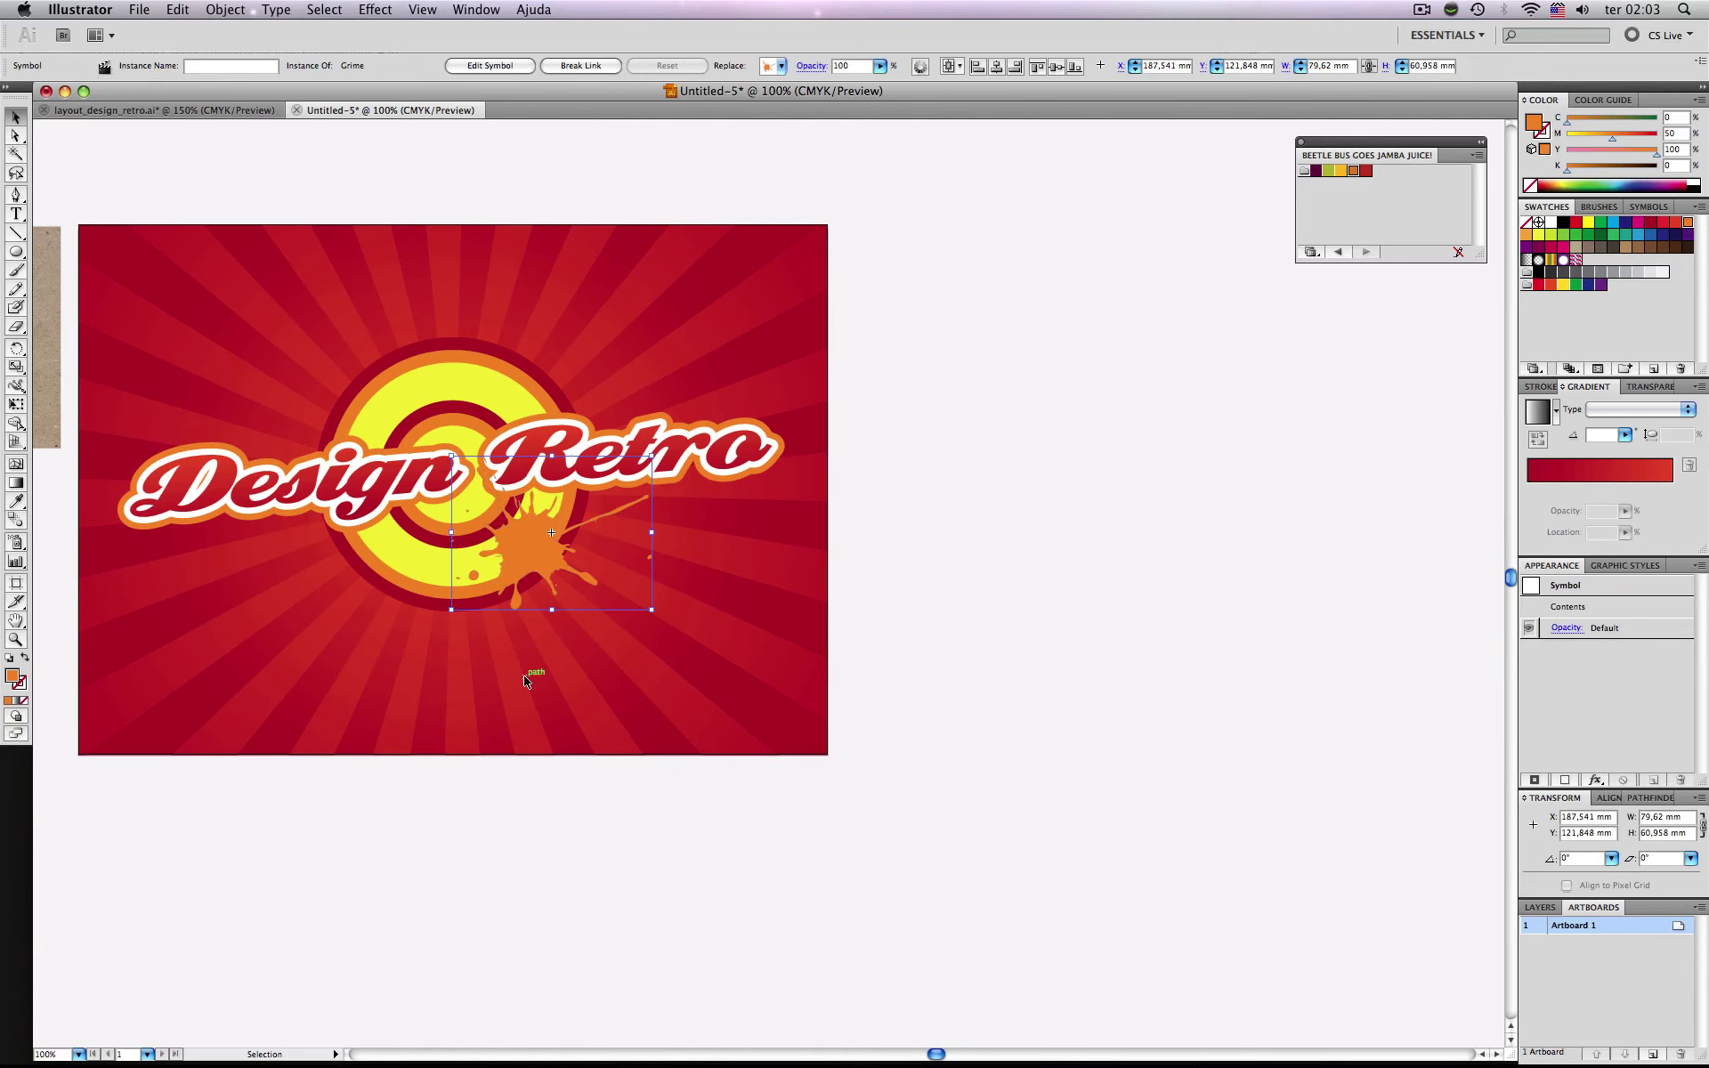
pyautogui.click(457, 591)
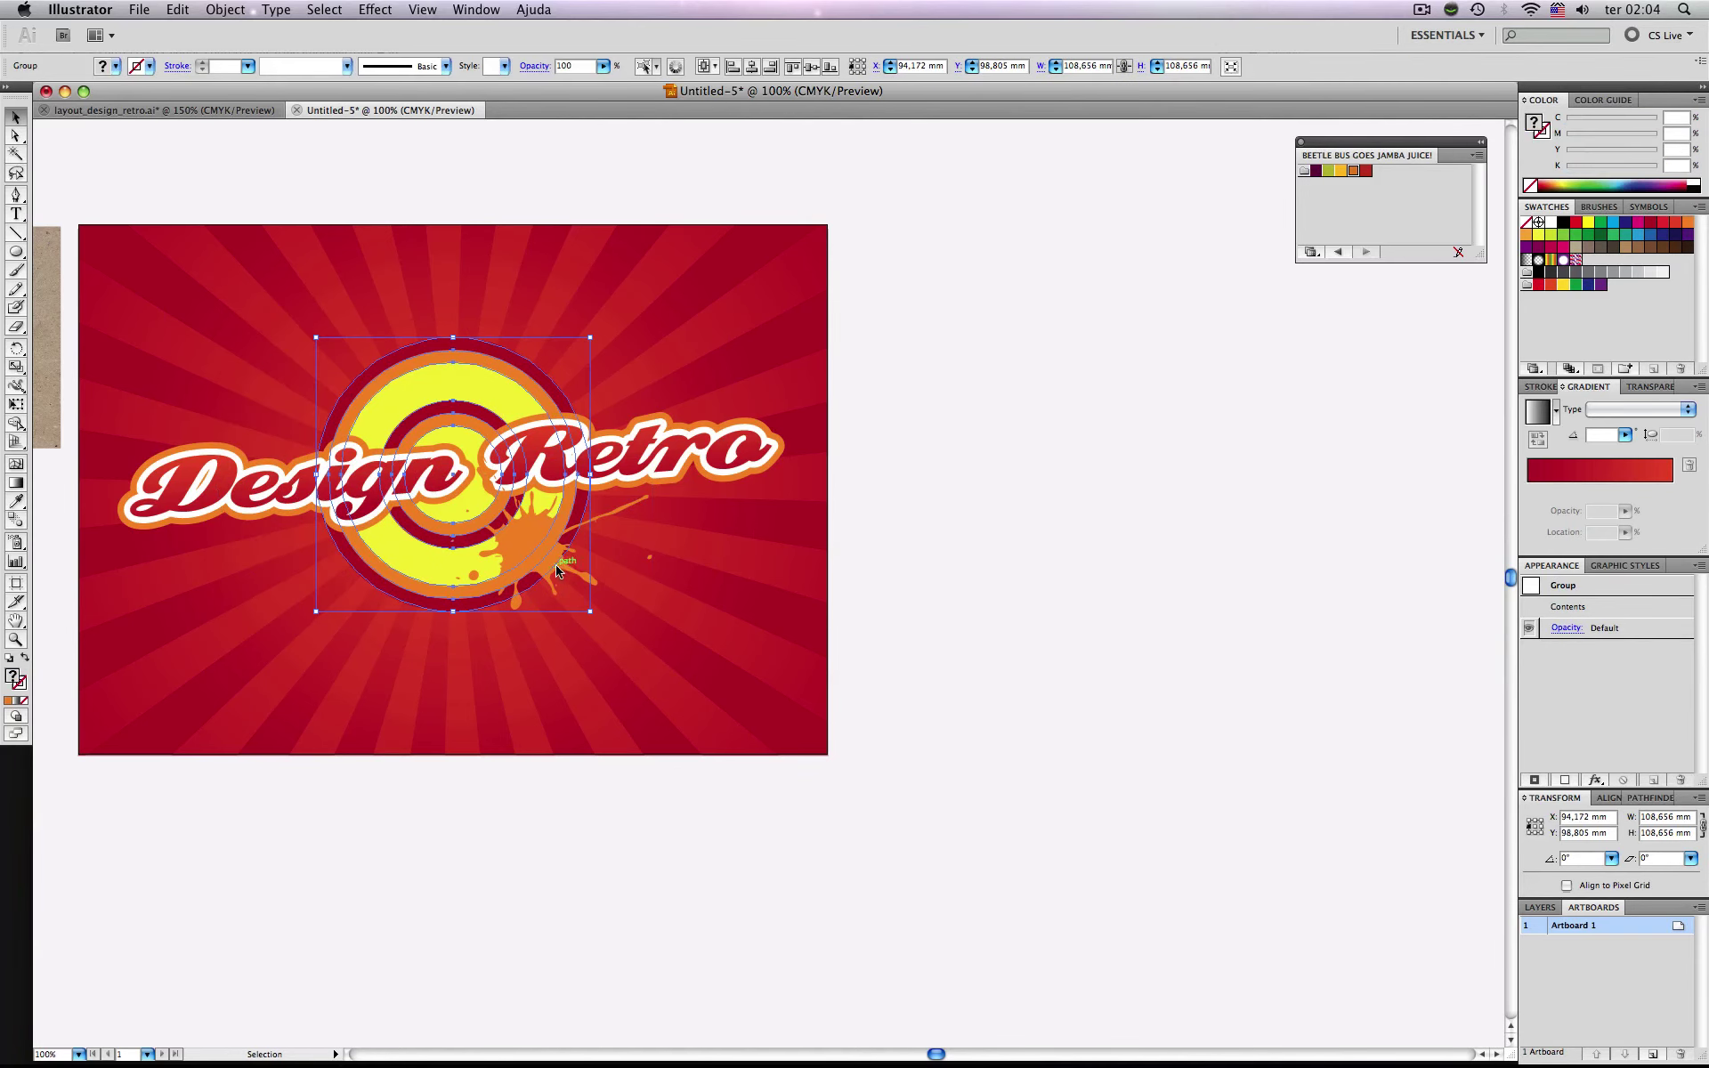
pyautogui.moveTo(561, 572); pyautogui.dragTo(774, 490)
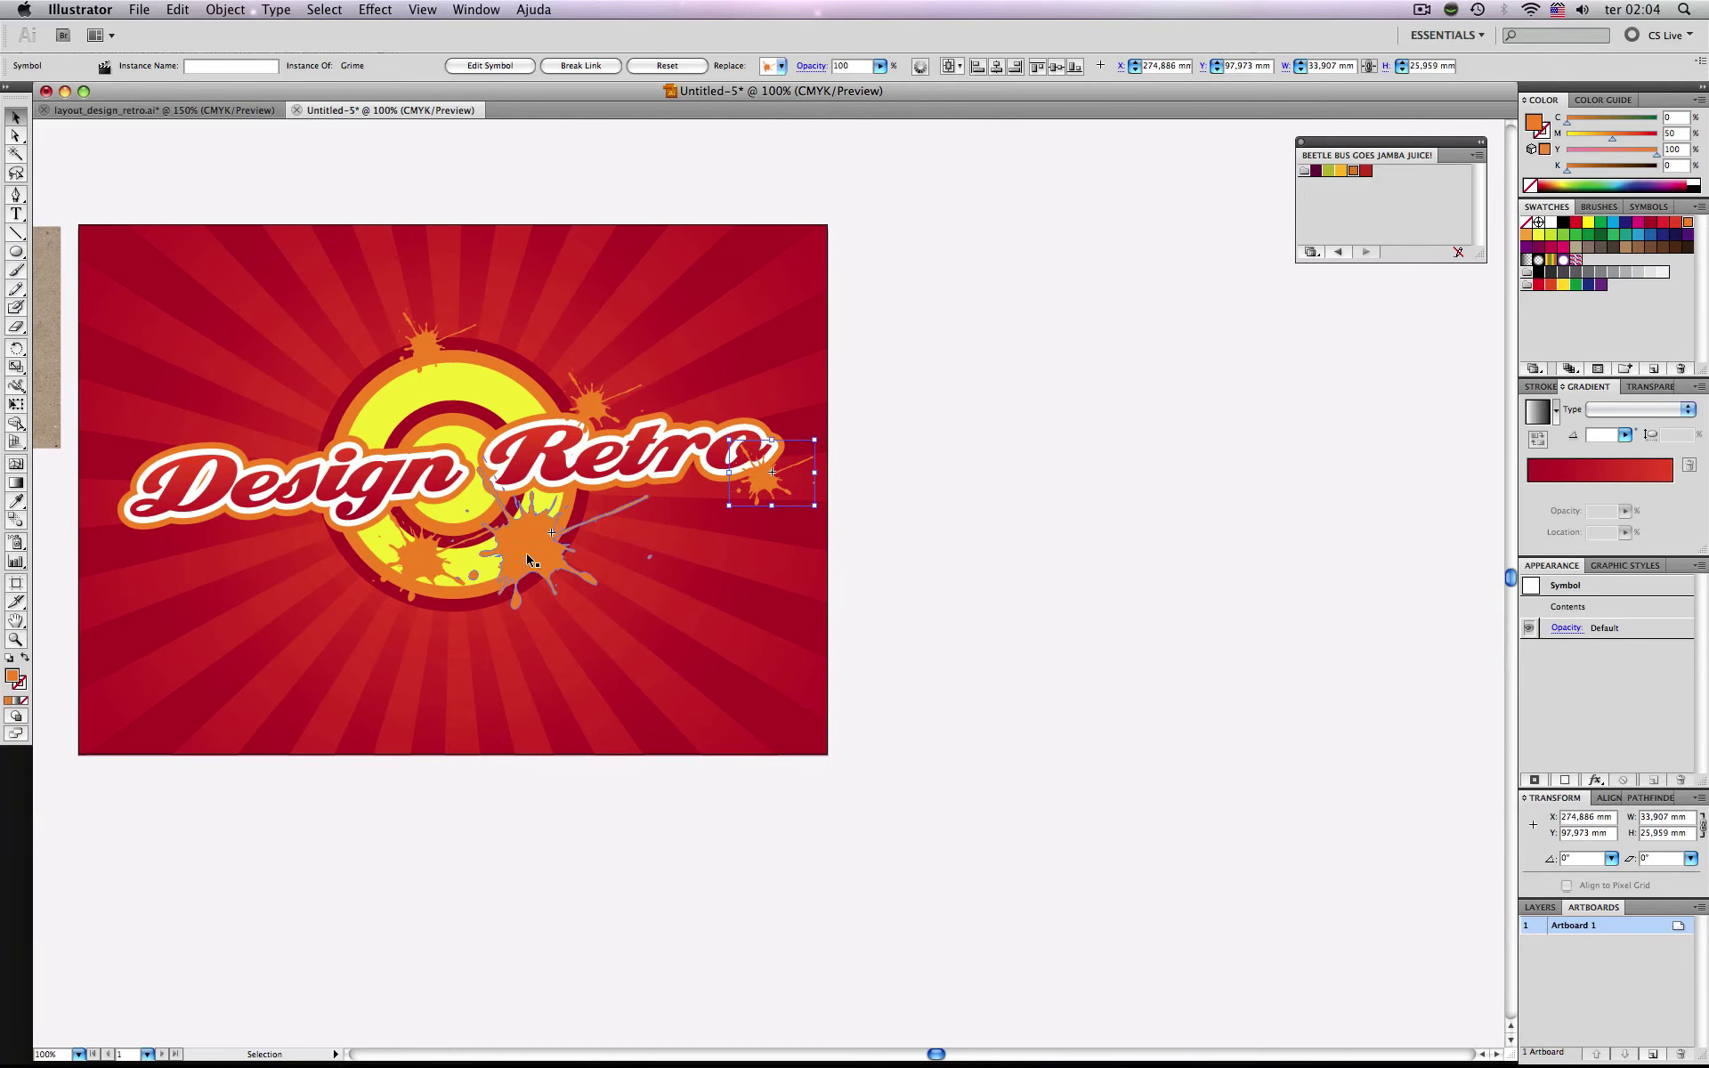
pyautogui.moveTo(460, 544); pyautogui.dragTo(306, 576)
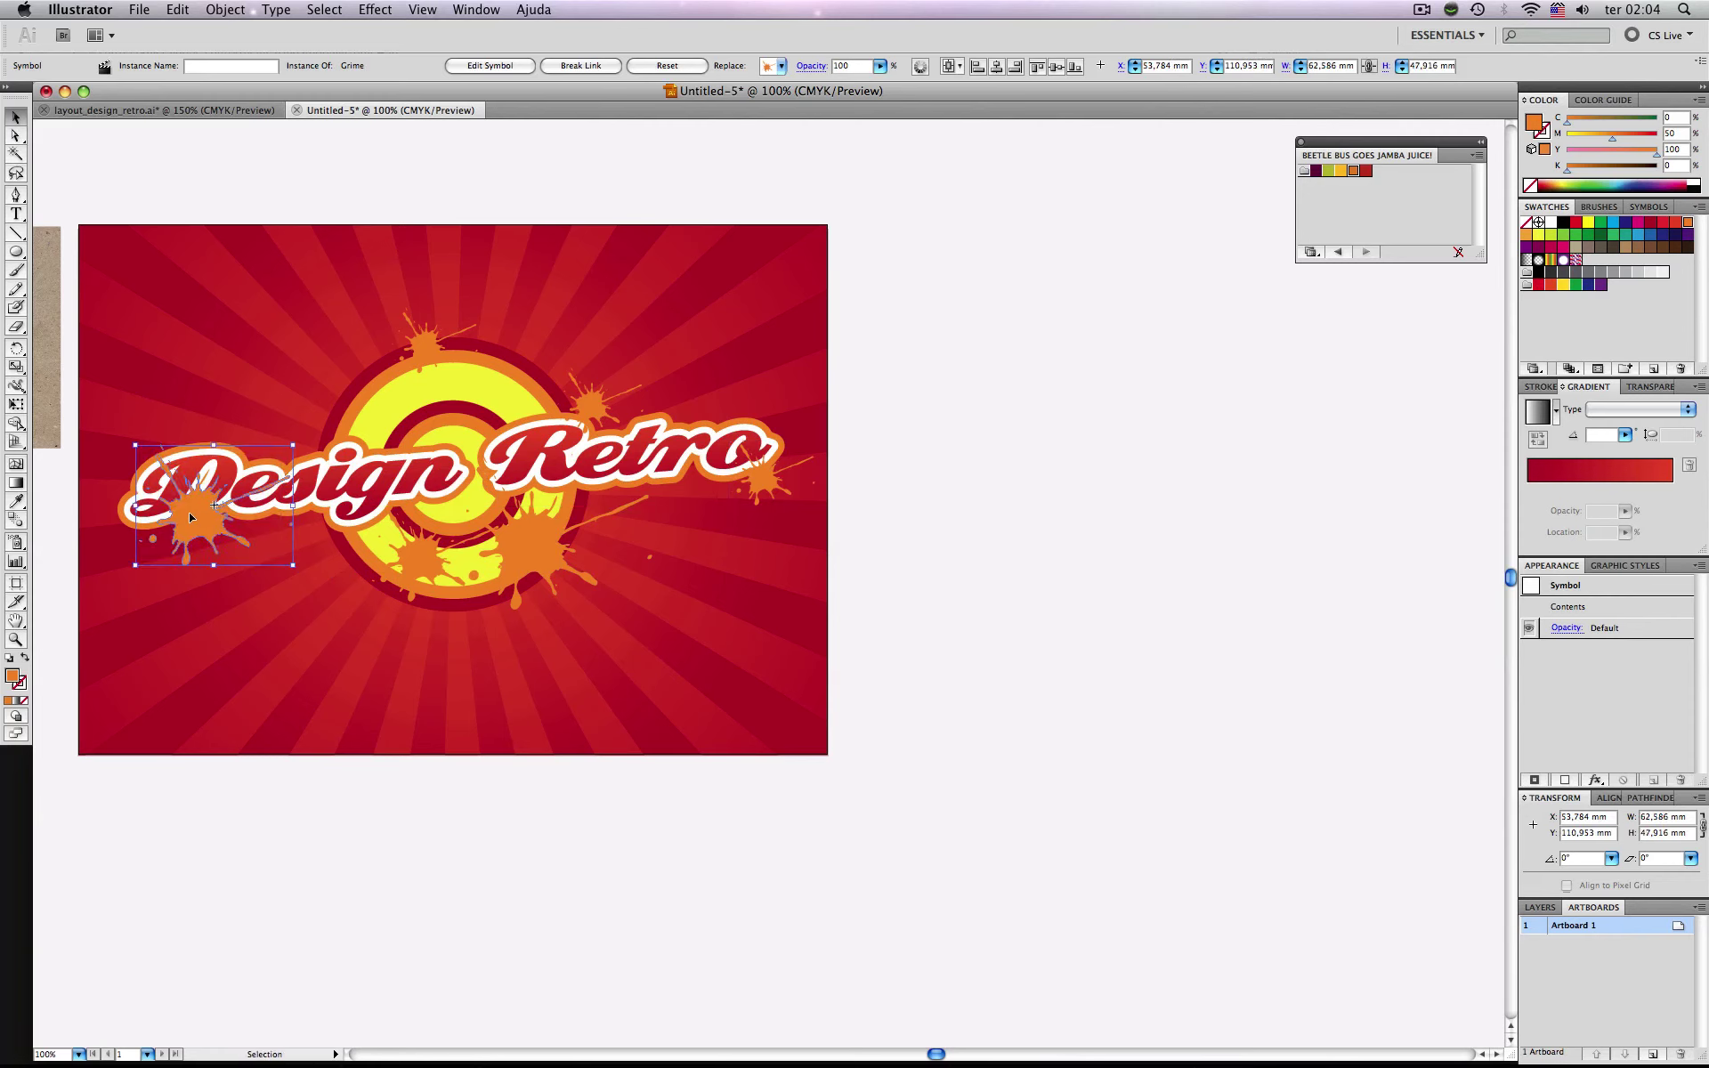
pyautogui.moveTo(203, 526); pyautogui.dragTo(246, 423)
pyautogui.click(953, 428)
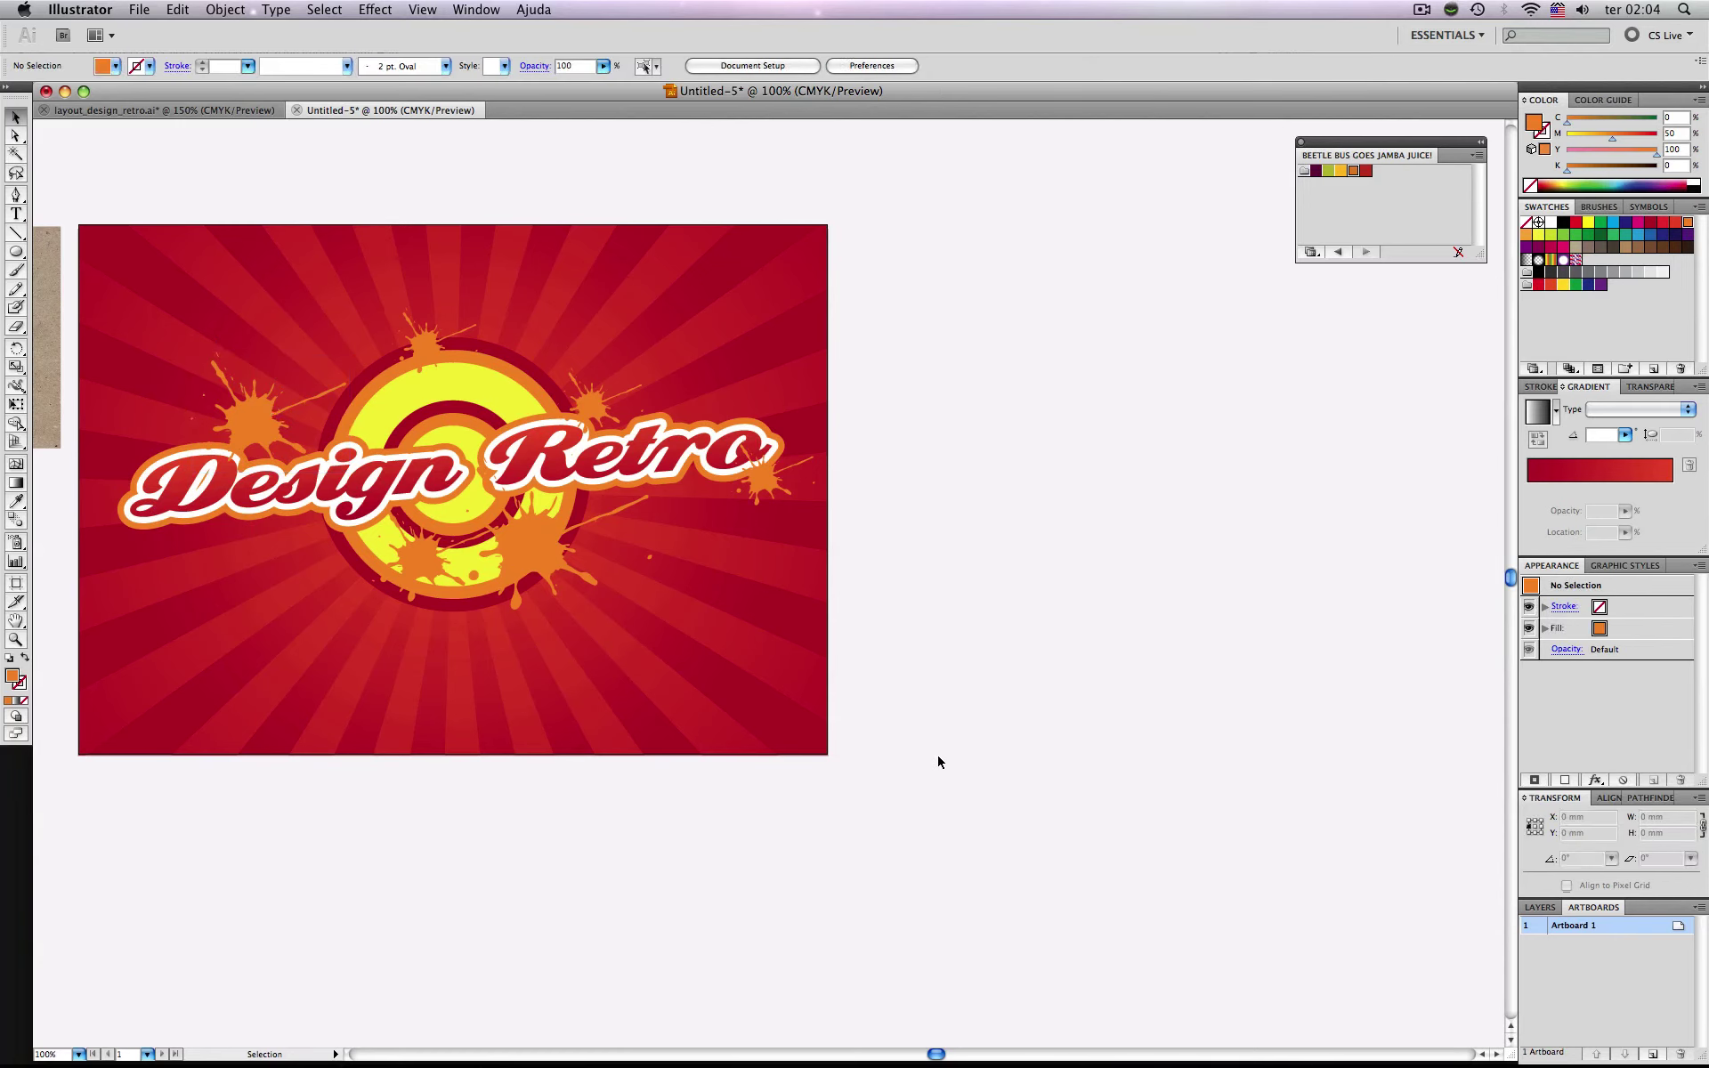
# Select the "Design Retro" lettering together with all its outlines and group them.
pyautogui.press('space')
pyautogui.moveTo(433, 767); pyautogui.dragTo(675, 777)
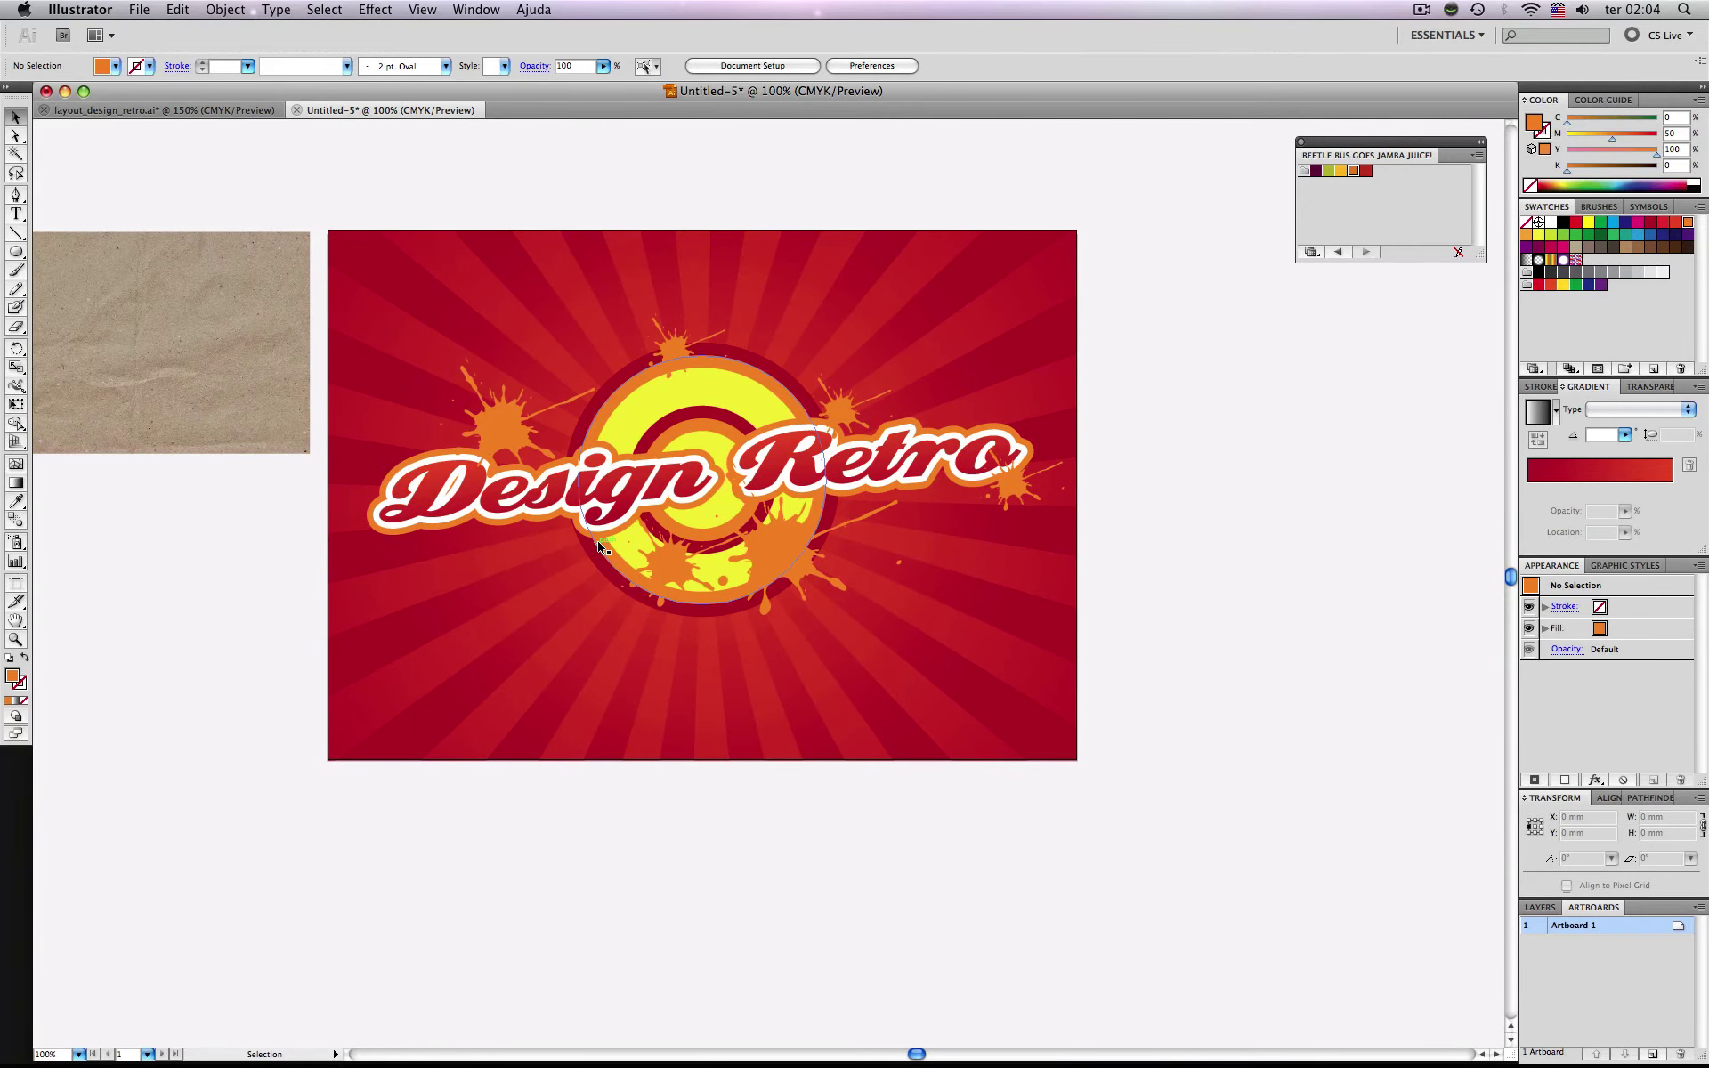
pyautogui.moveTo(436, 611); pyautogui.dragTo(377, 505)
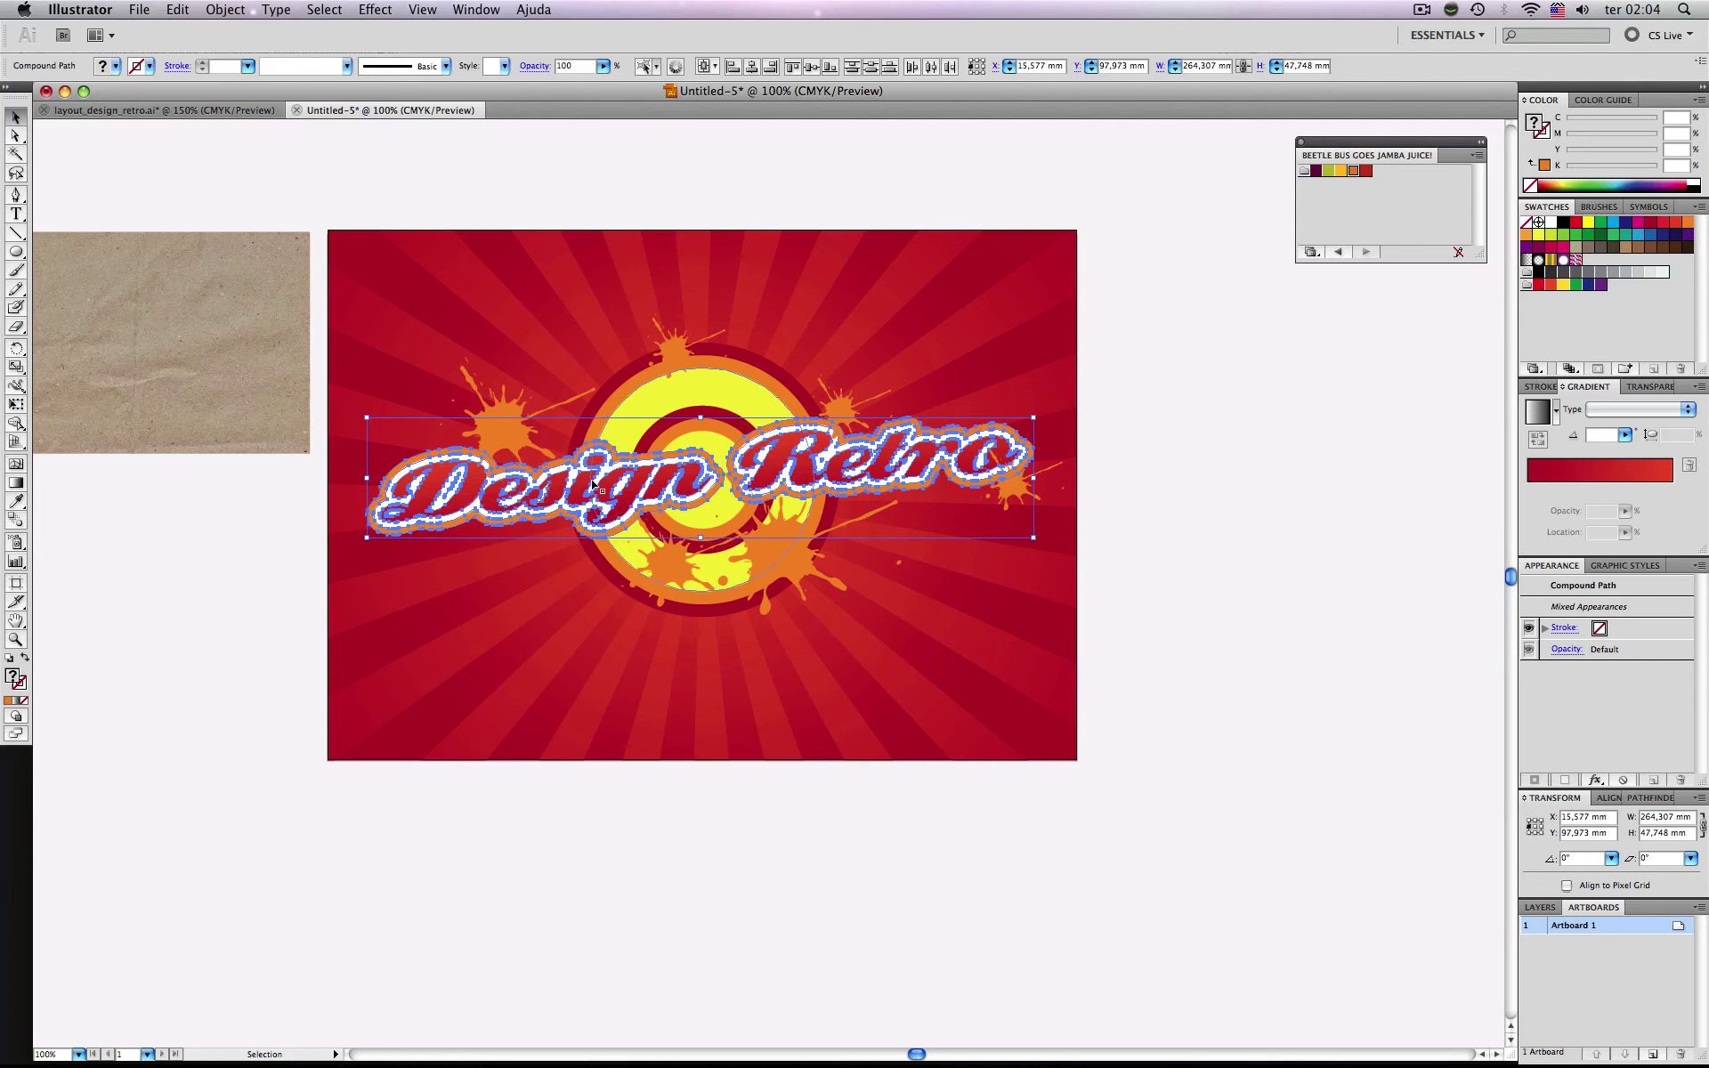
pyautogui.press('super+g')
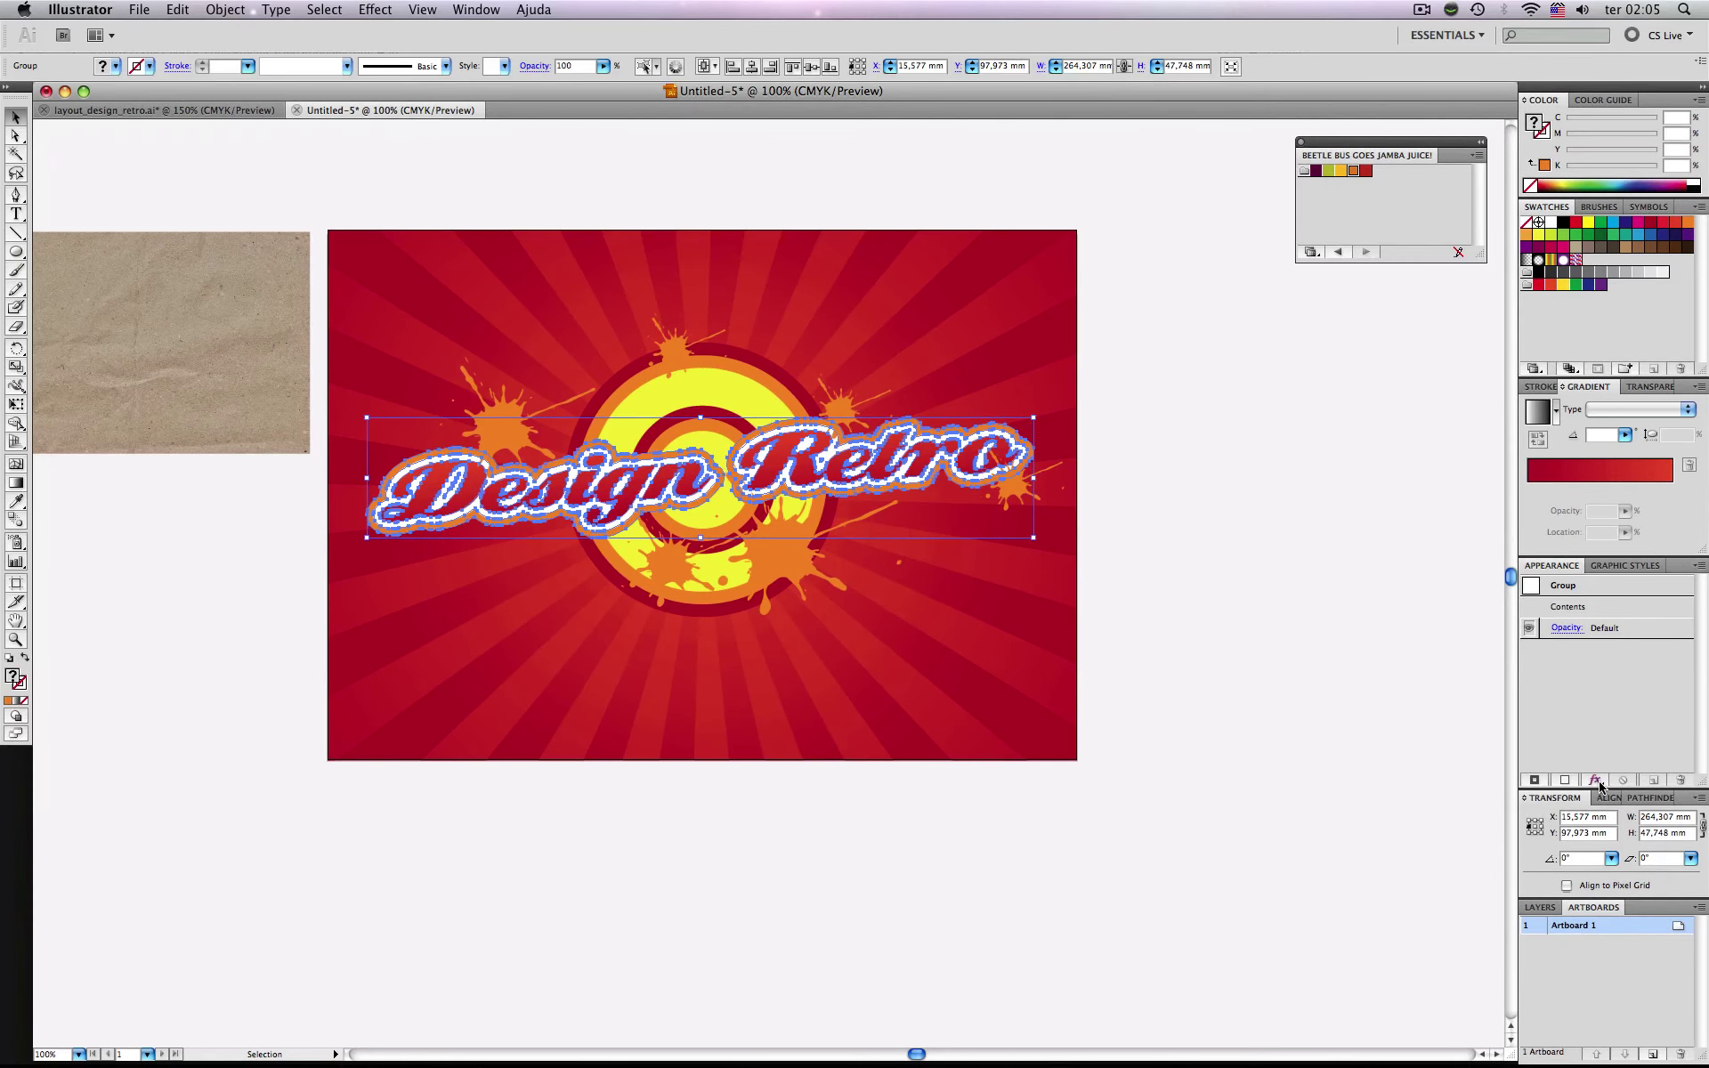
# Apply a black Drop Shadow to the lettering group with Multiply mode, 75% opacity, 2,47 mm X and Y offsets and 1,76 mm blur.
pyautogui.click(1596, 780)
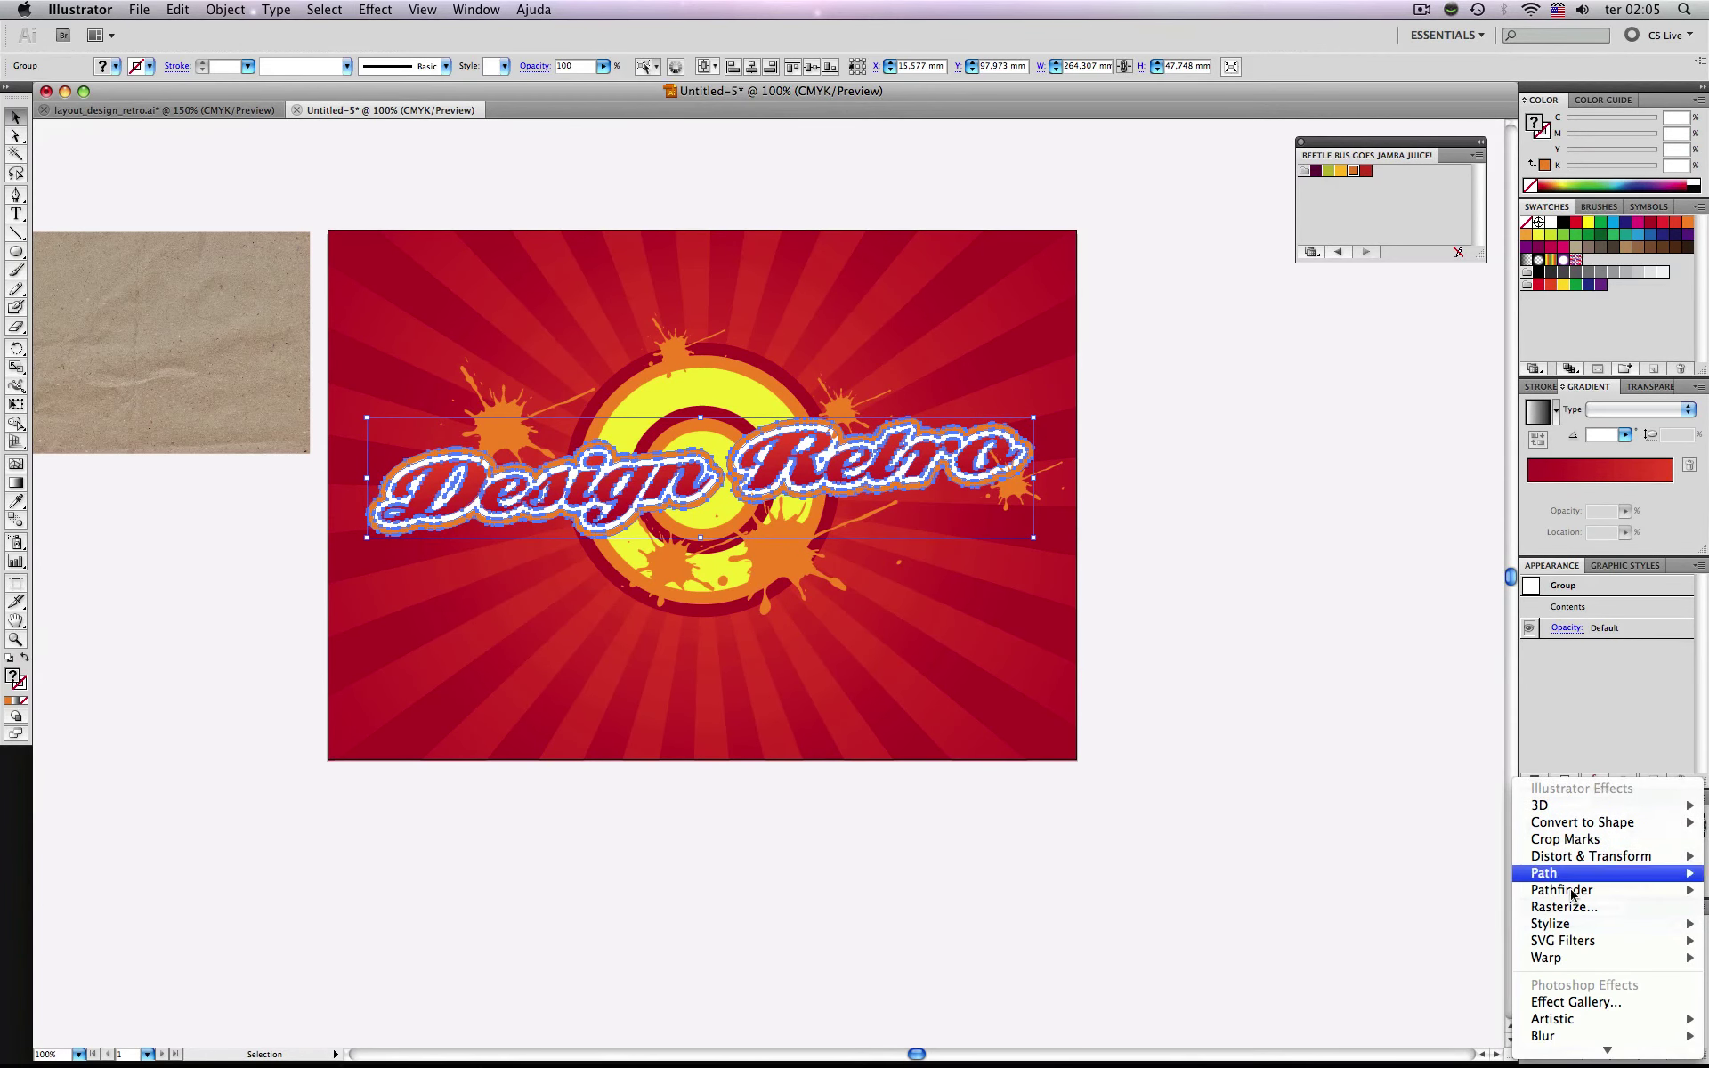
pyautogui.moveTo(1549, 925)
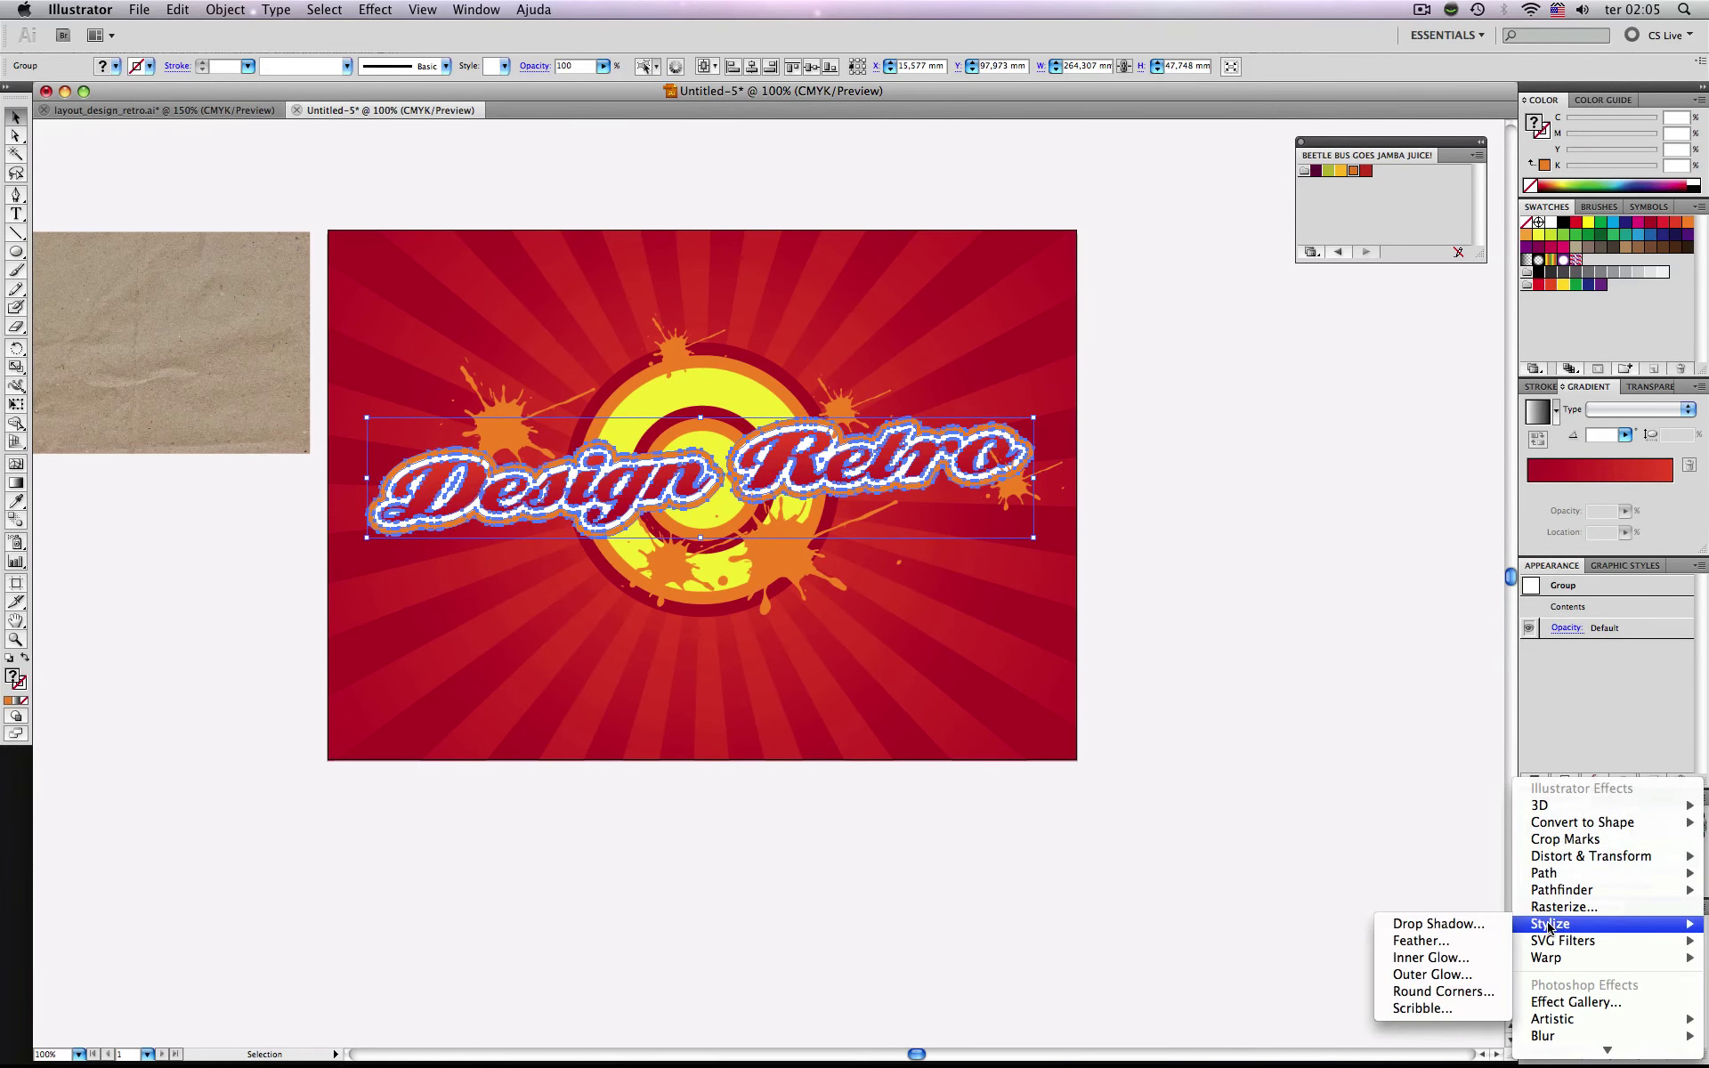
pyautogui.click(1480, 924)
pyautogui.moveTo(926, 278); pyautogui.dragTo(1360, 332)
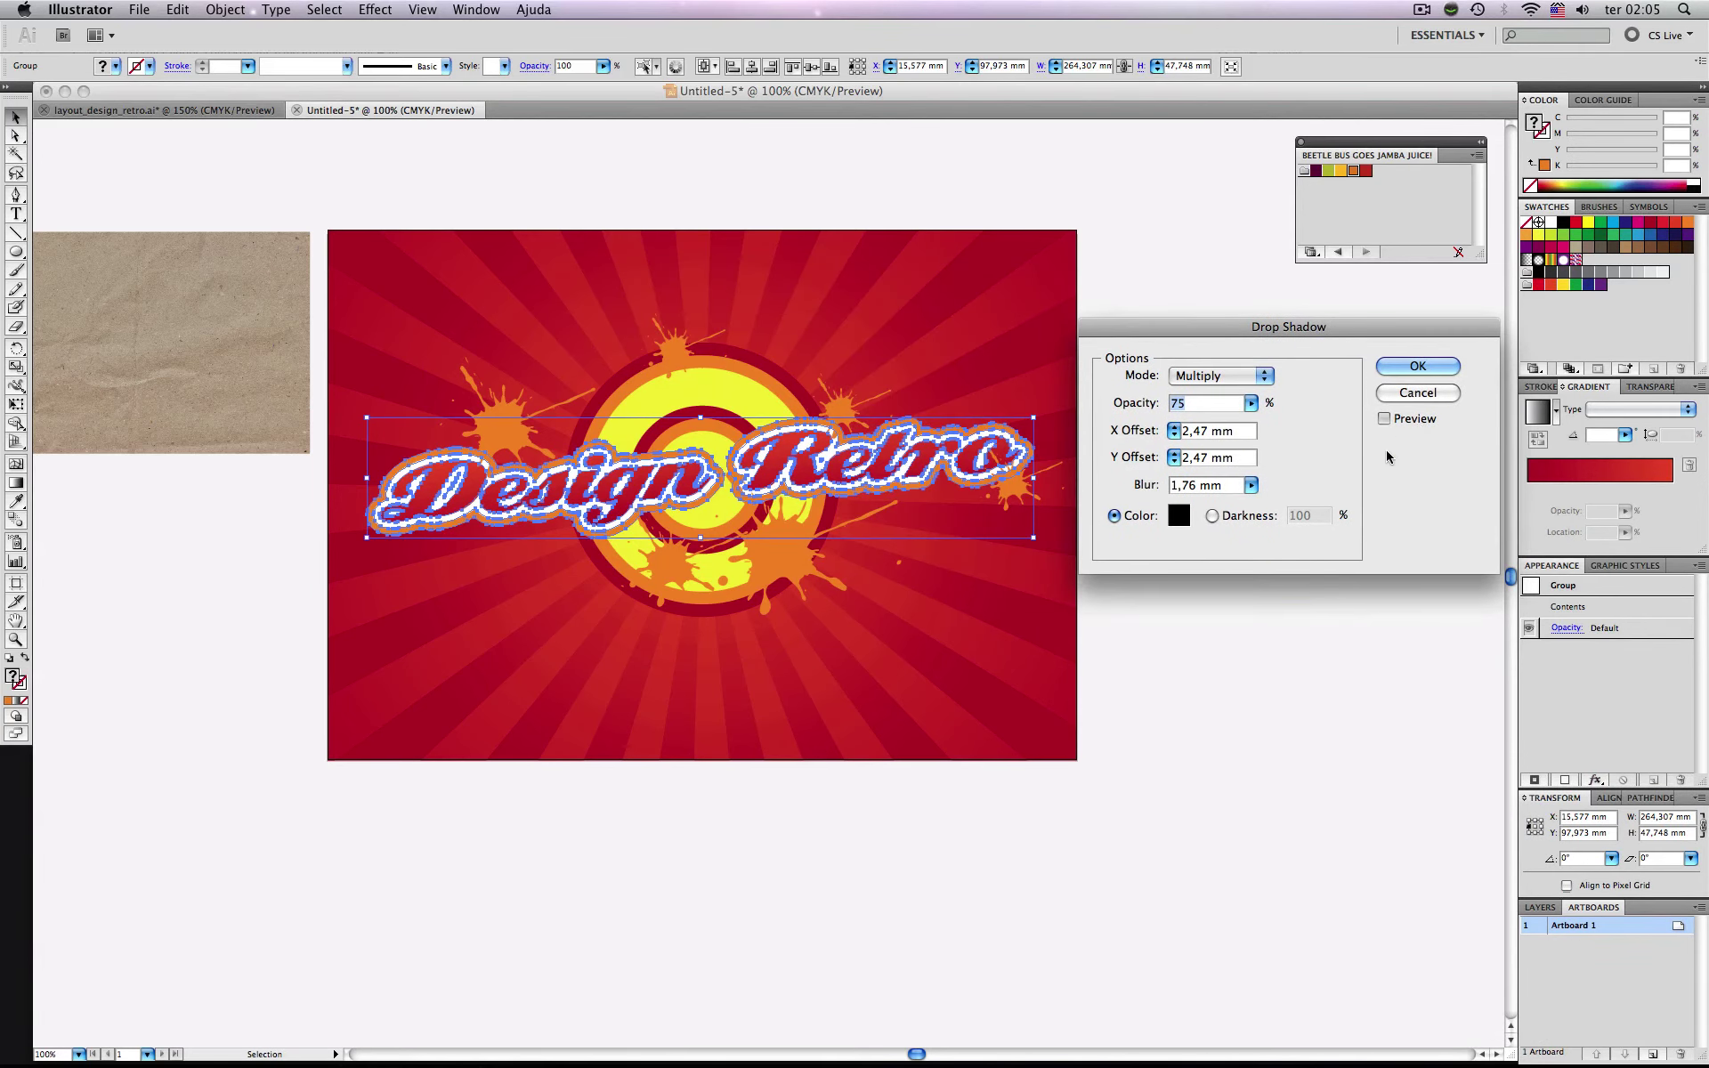
pyautogui.click(1384, 420)
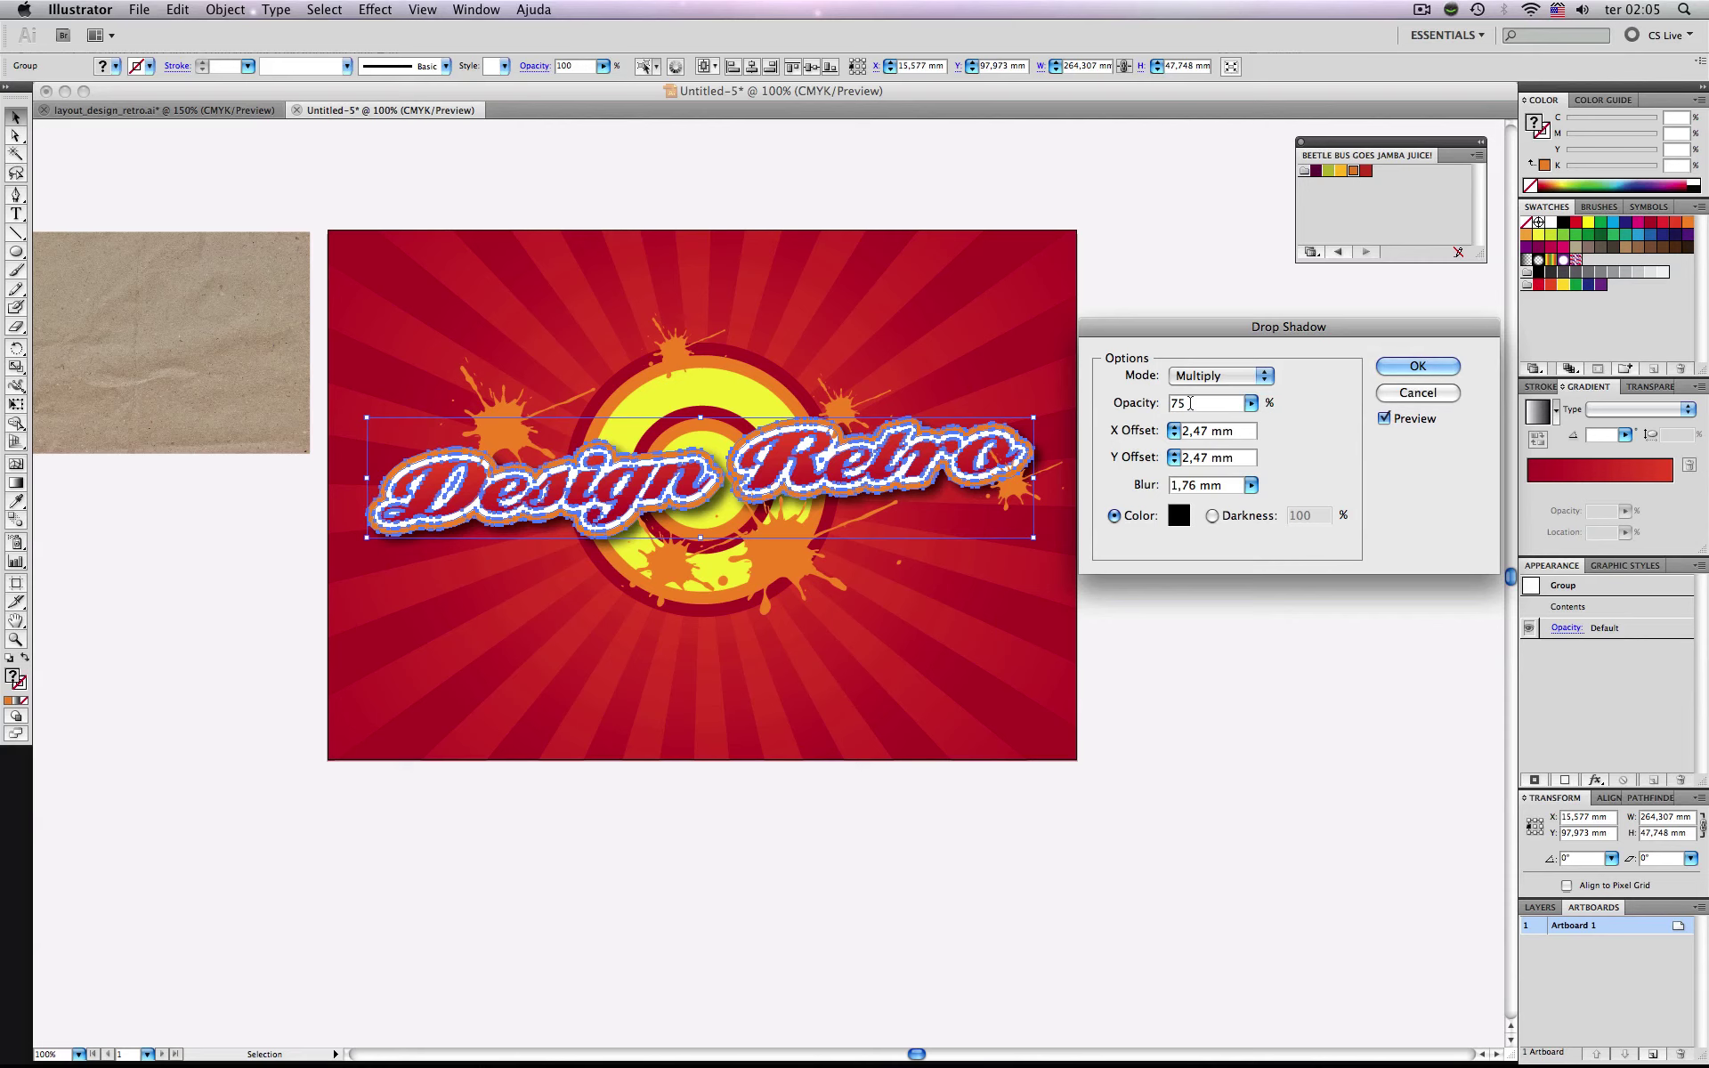
pyautogui.click(1253, 379)
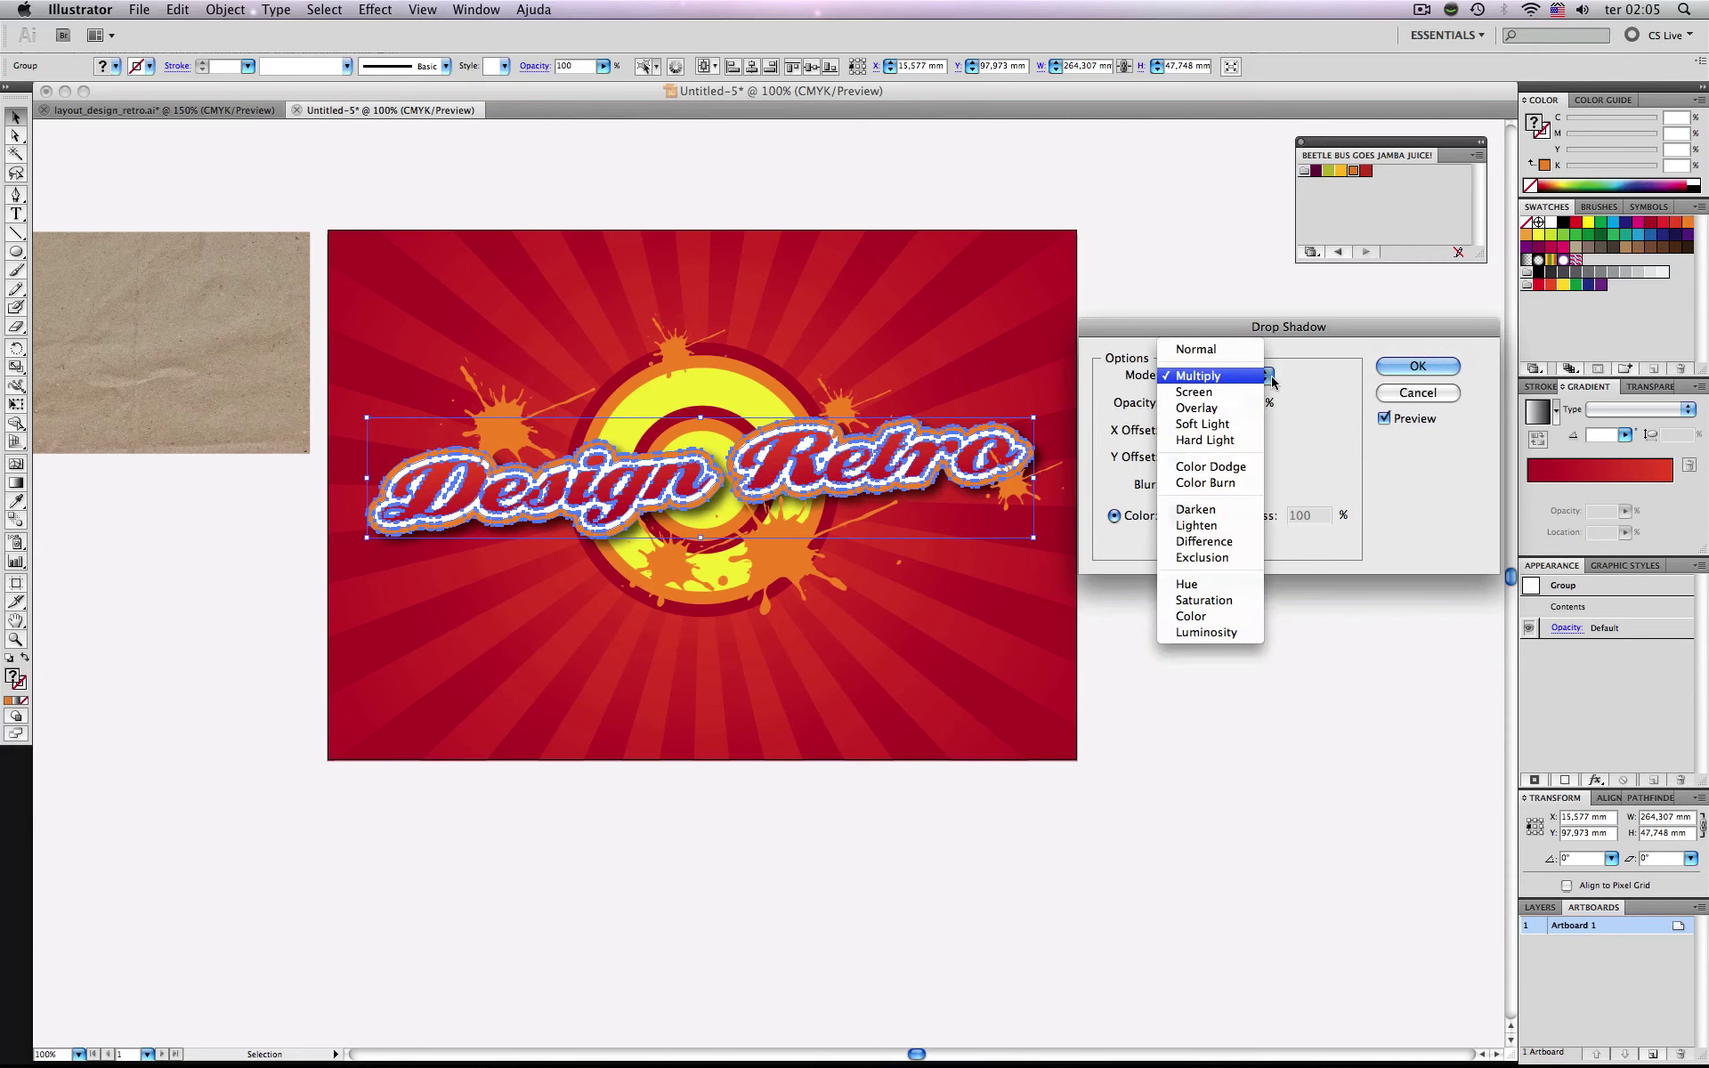
pyautogui.click(1218, 378)
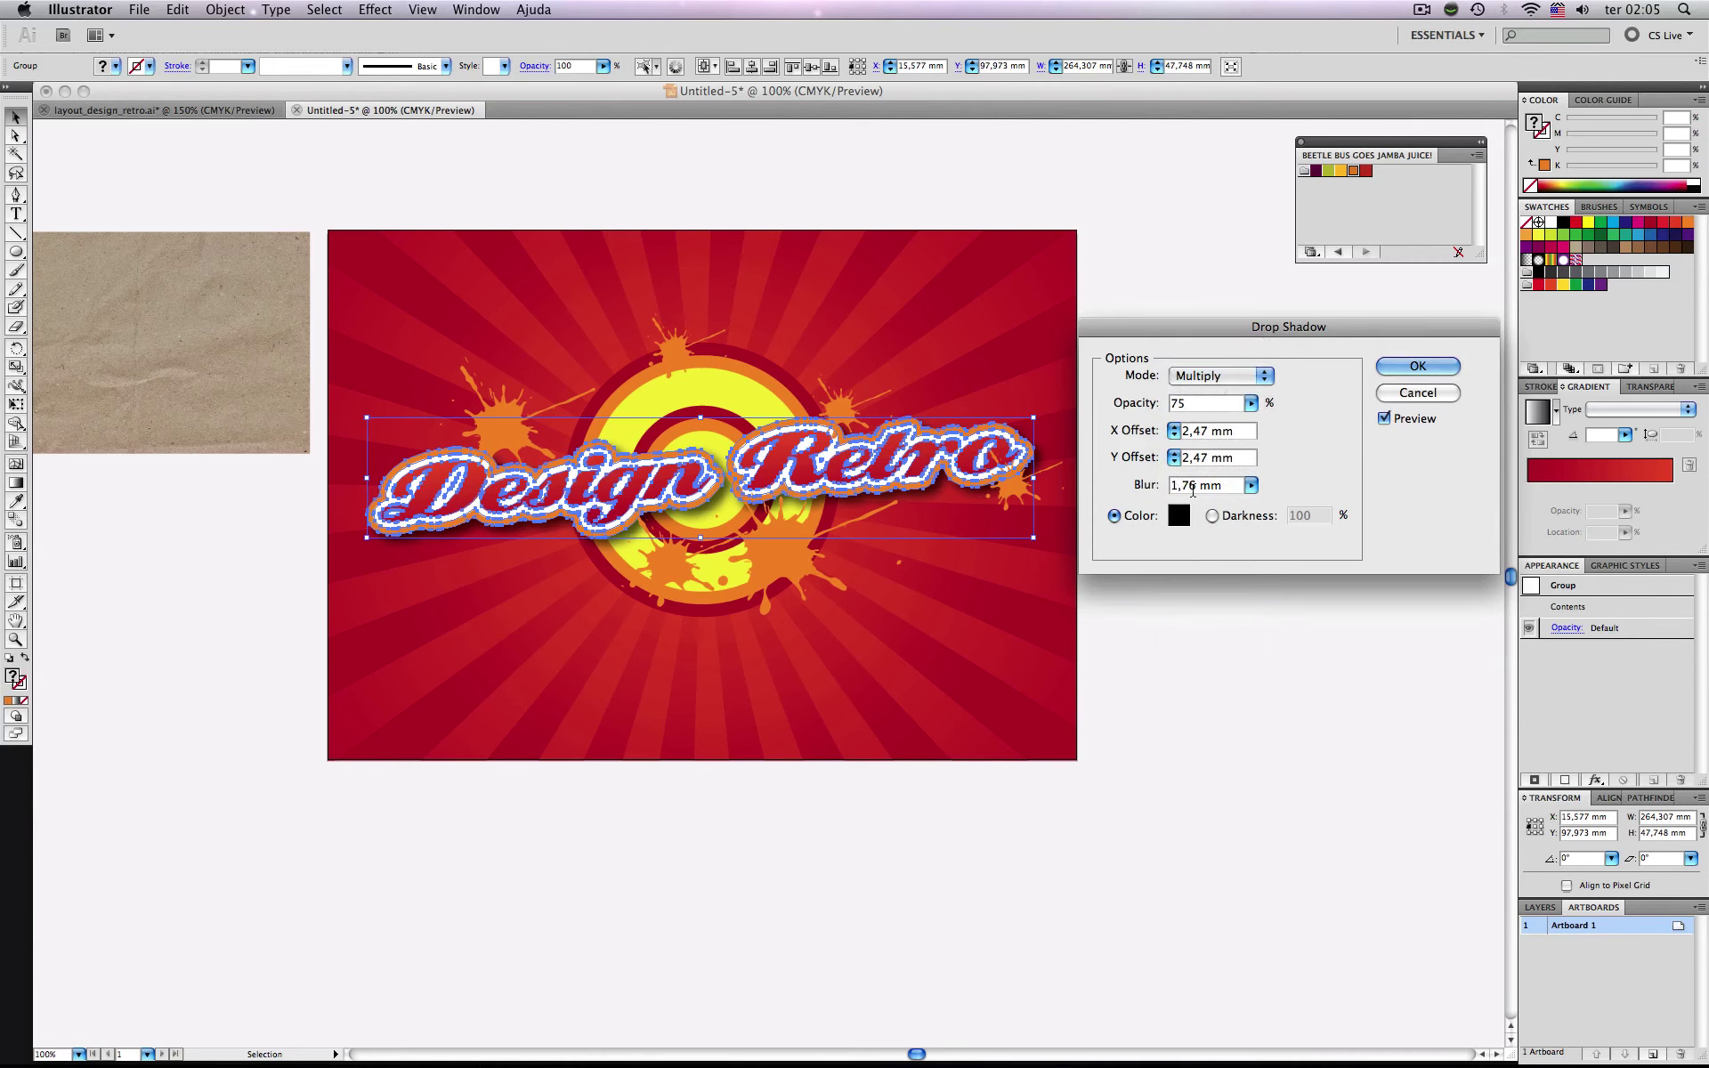
pyautogui.doubleClick(1183, 482)
pyautogui.click(1179, 515)
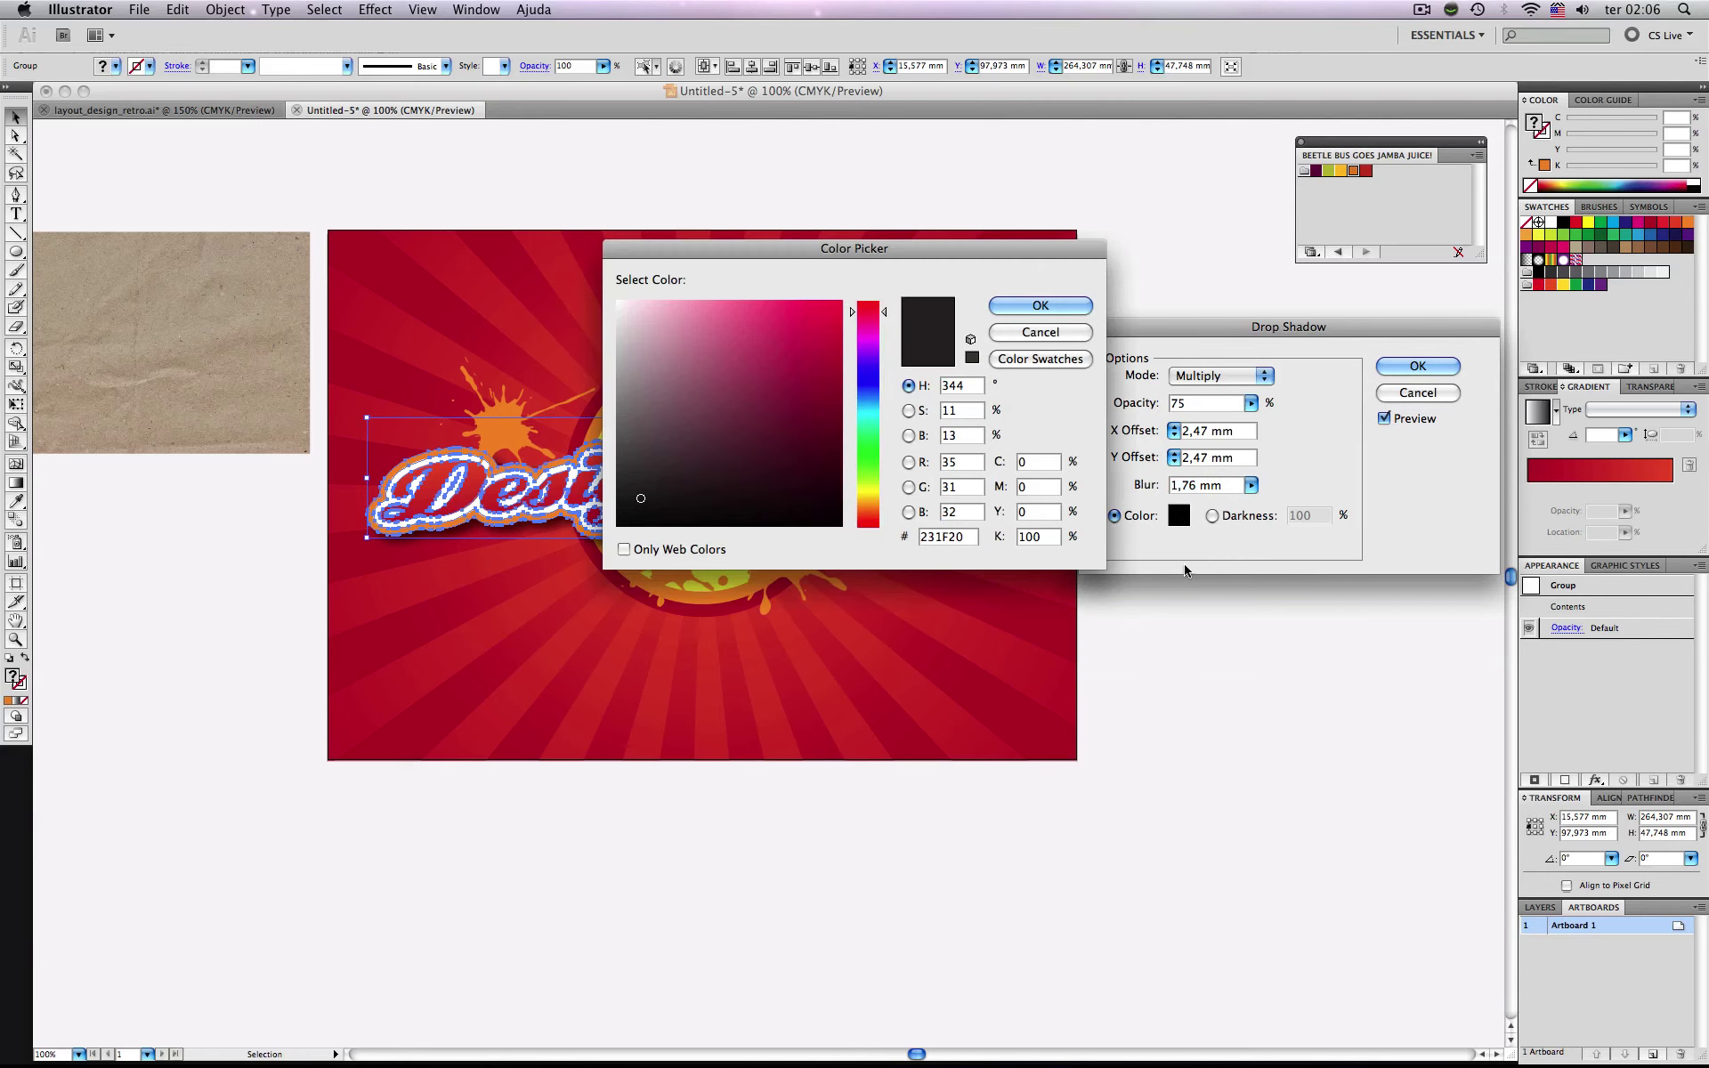
pyautogui.click(1054, 333)
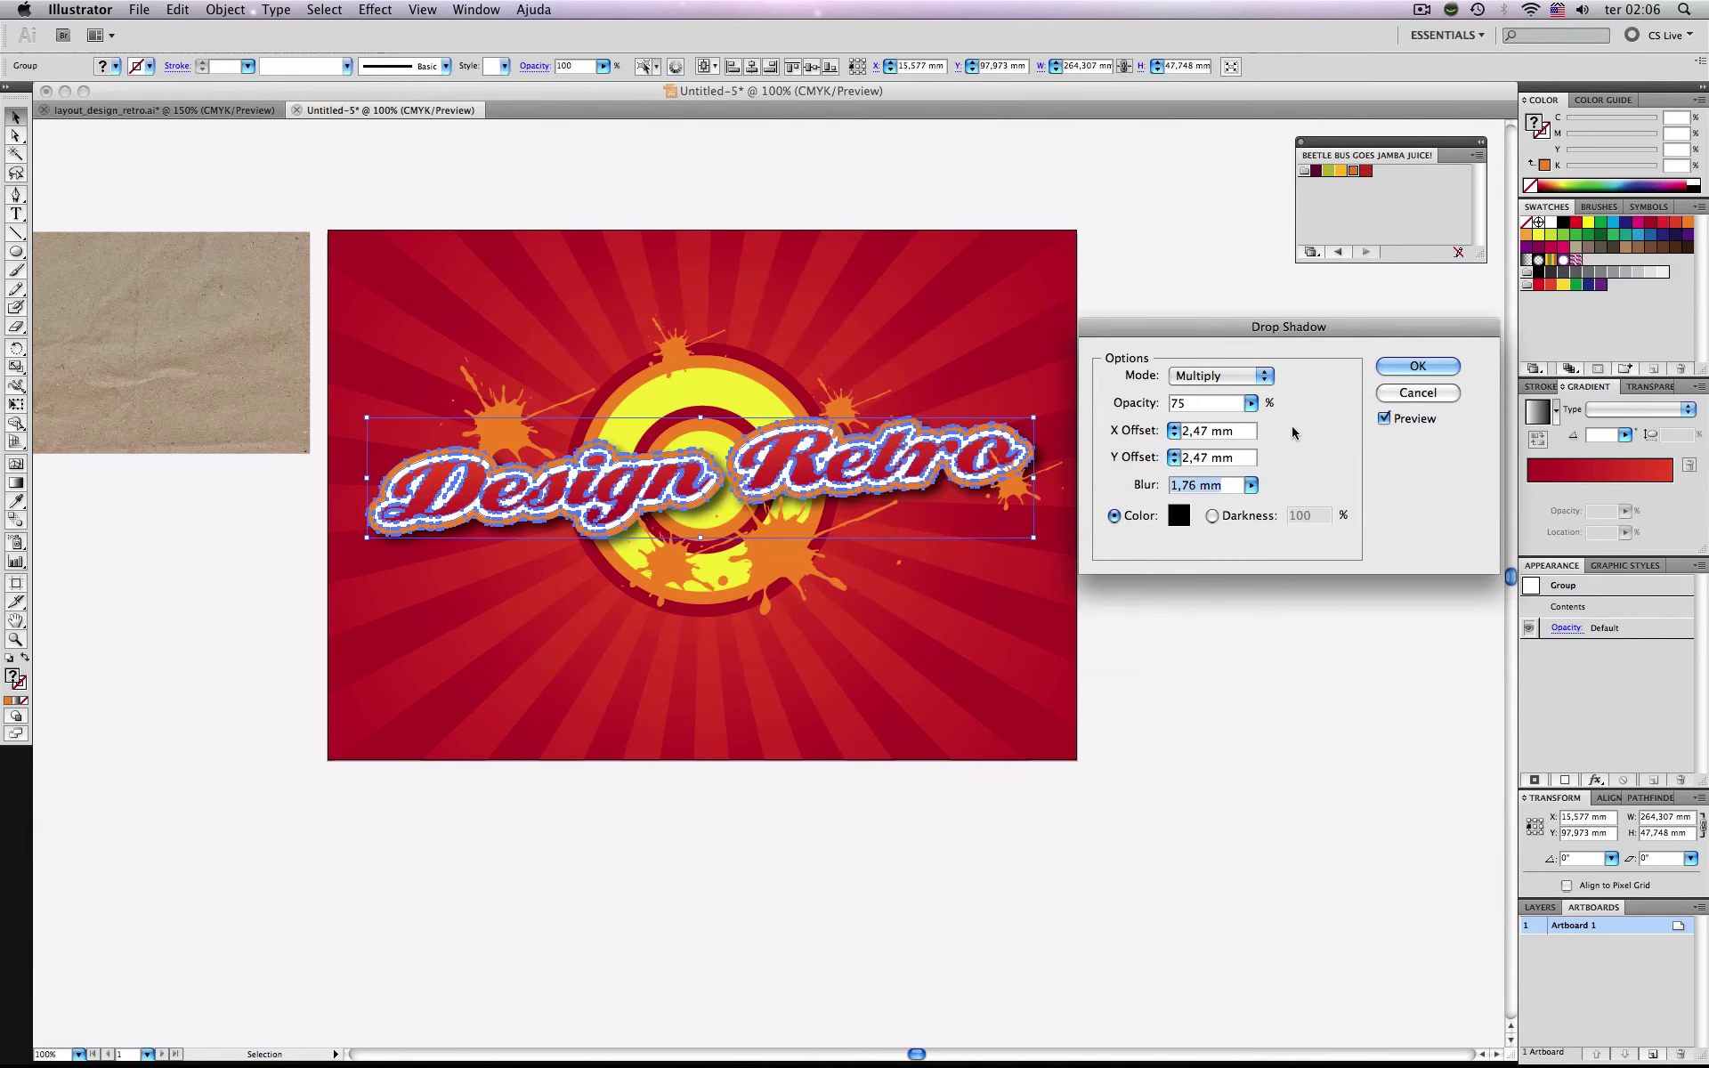
pyautogui.click(1407, 368)
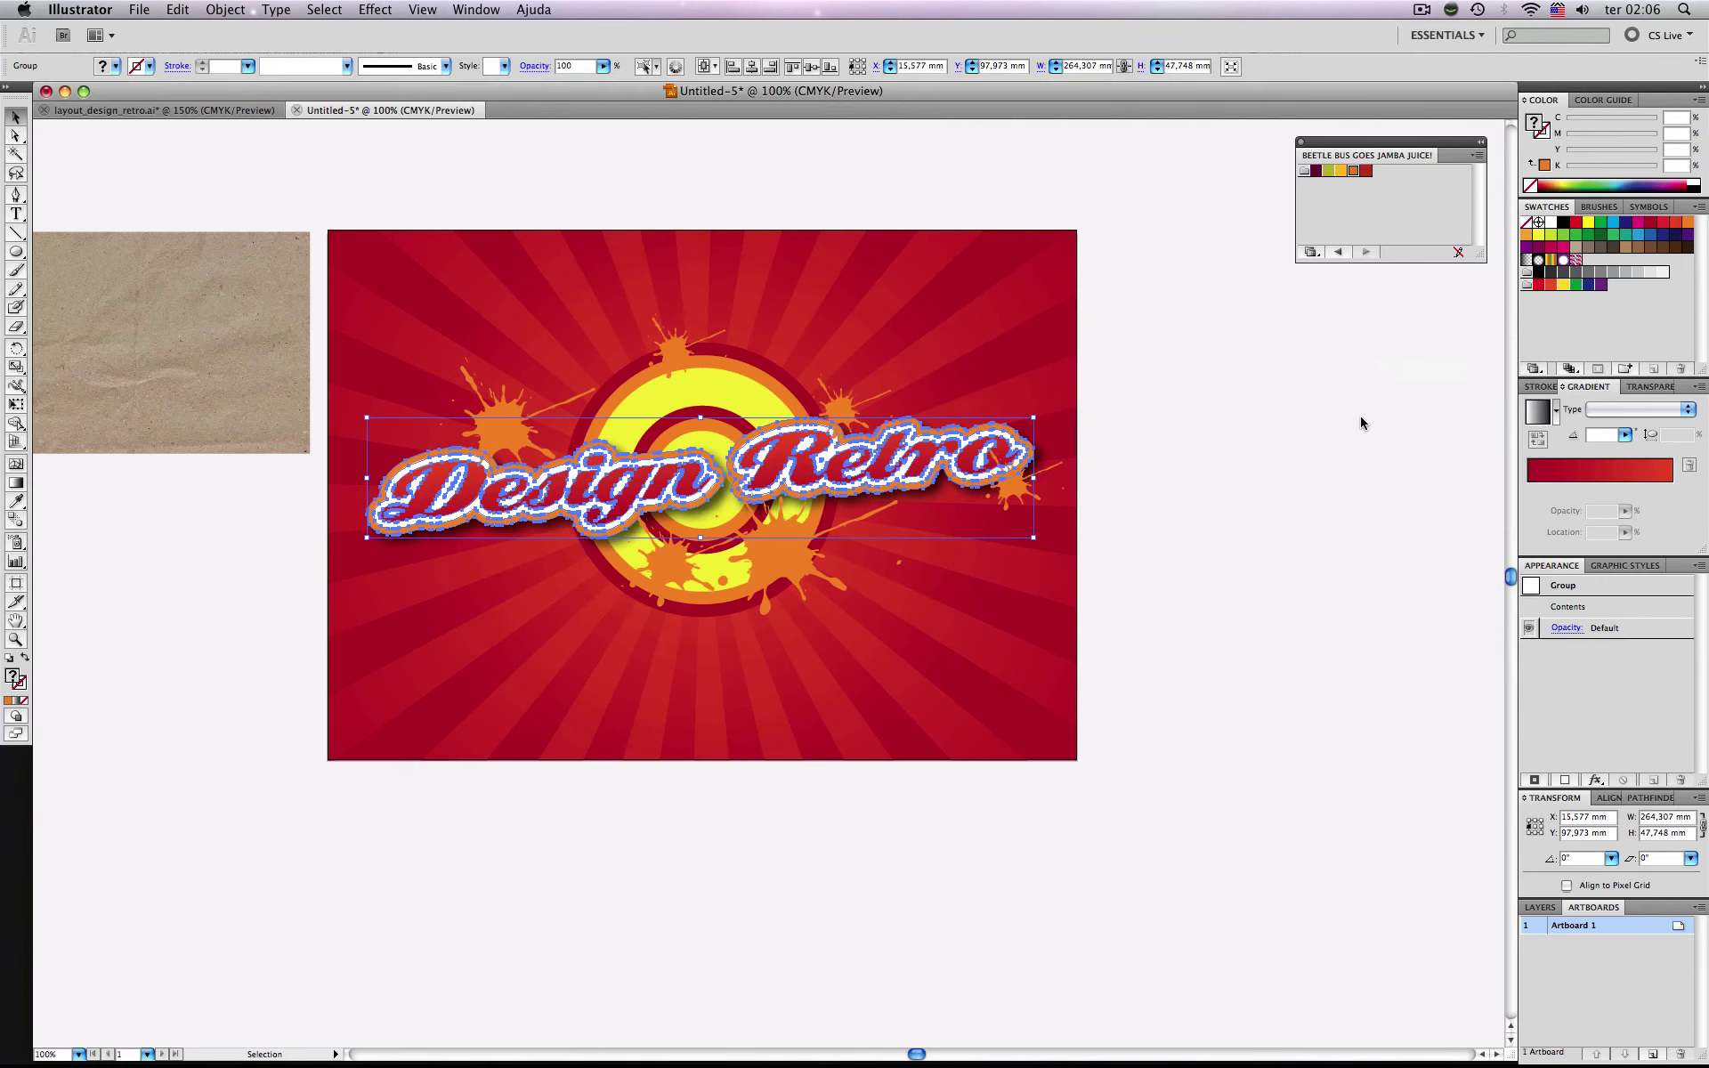
pyautogui.click(1308, 698)
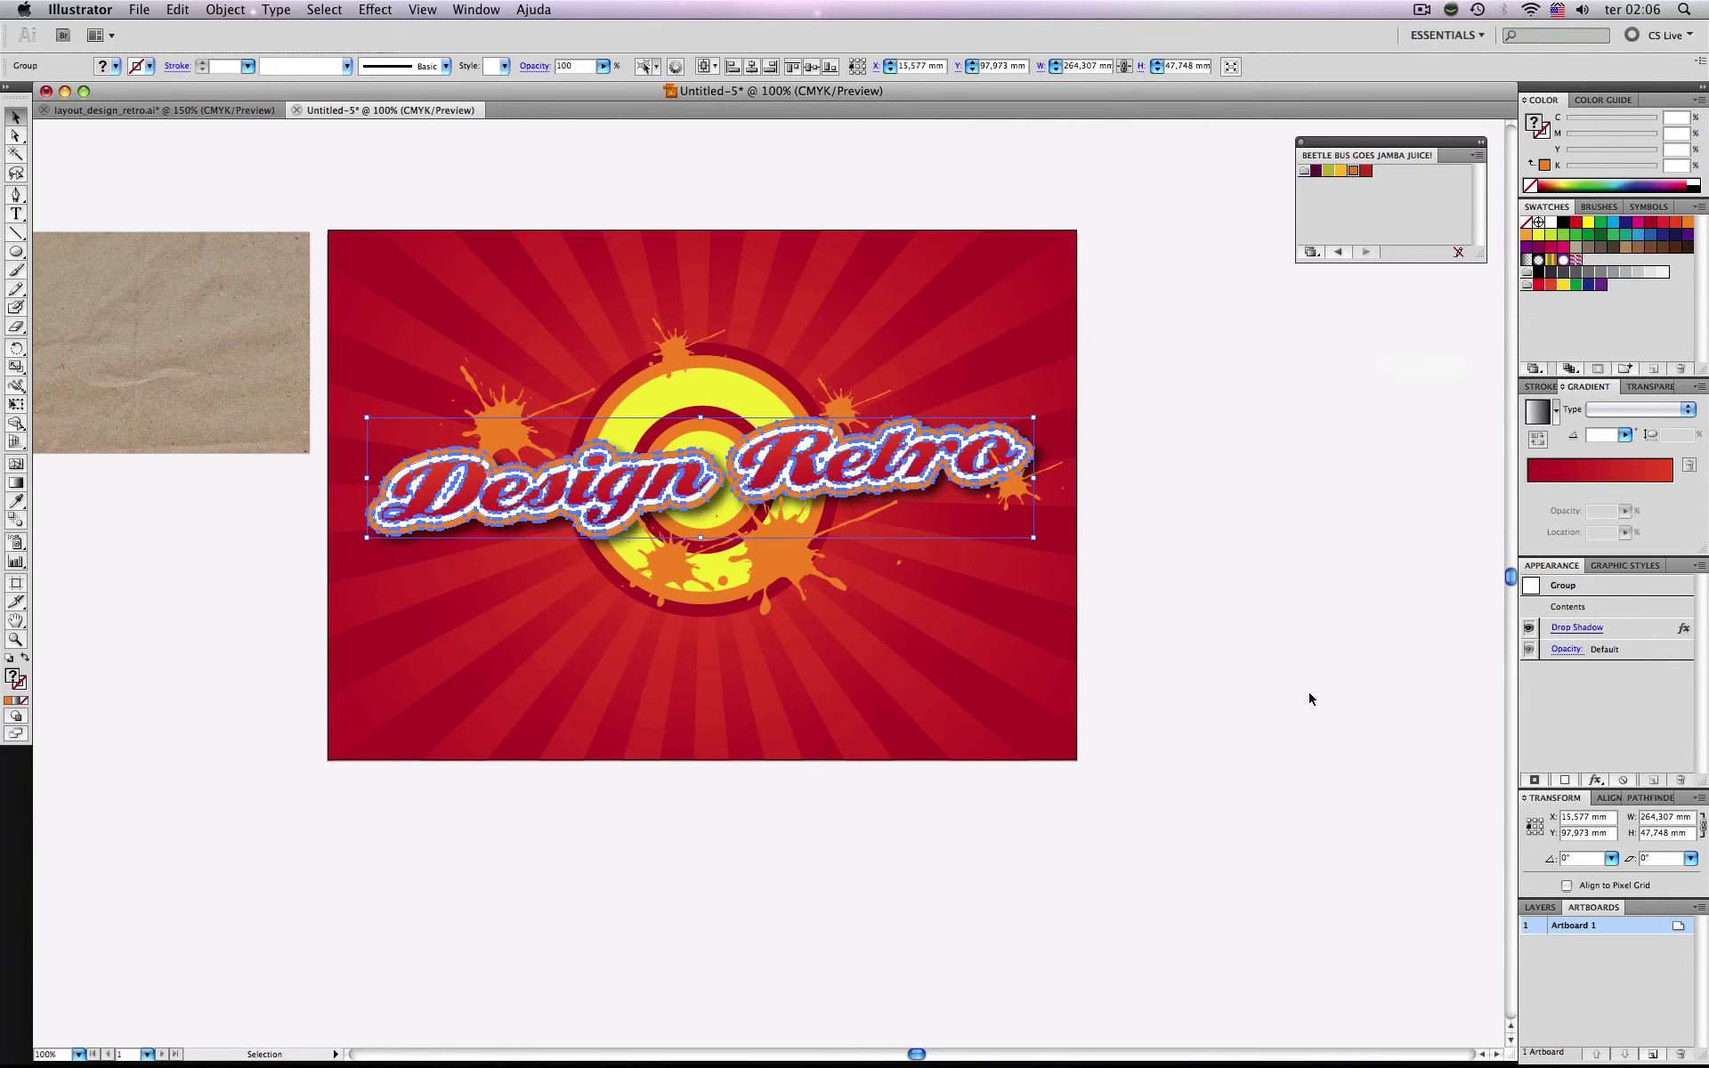
# Reopen the lettering group's Drop Shadow settings to review them, accept them as they are and deselect the group.
pyautogui.click(1006, 532)
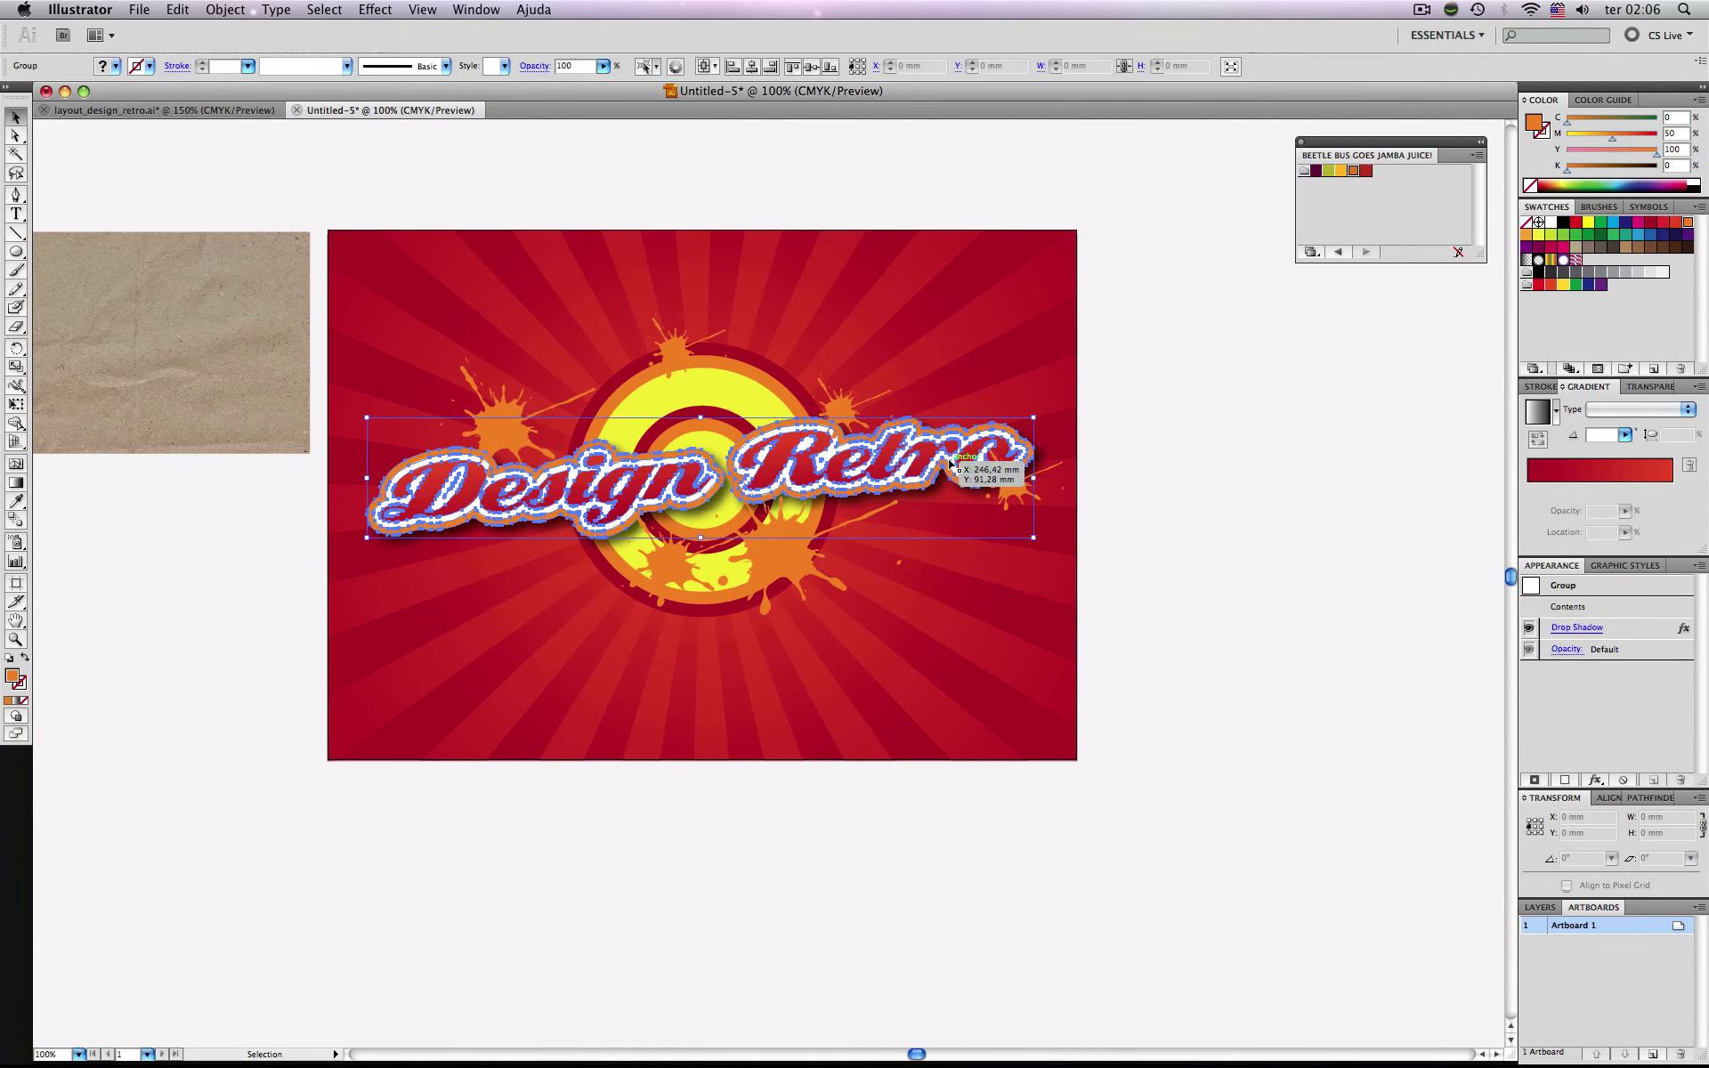
pyautogui.click(1585, 632)
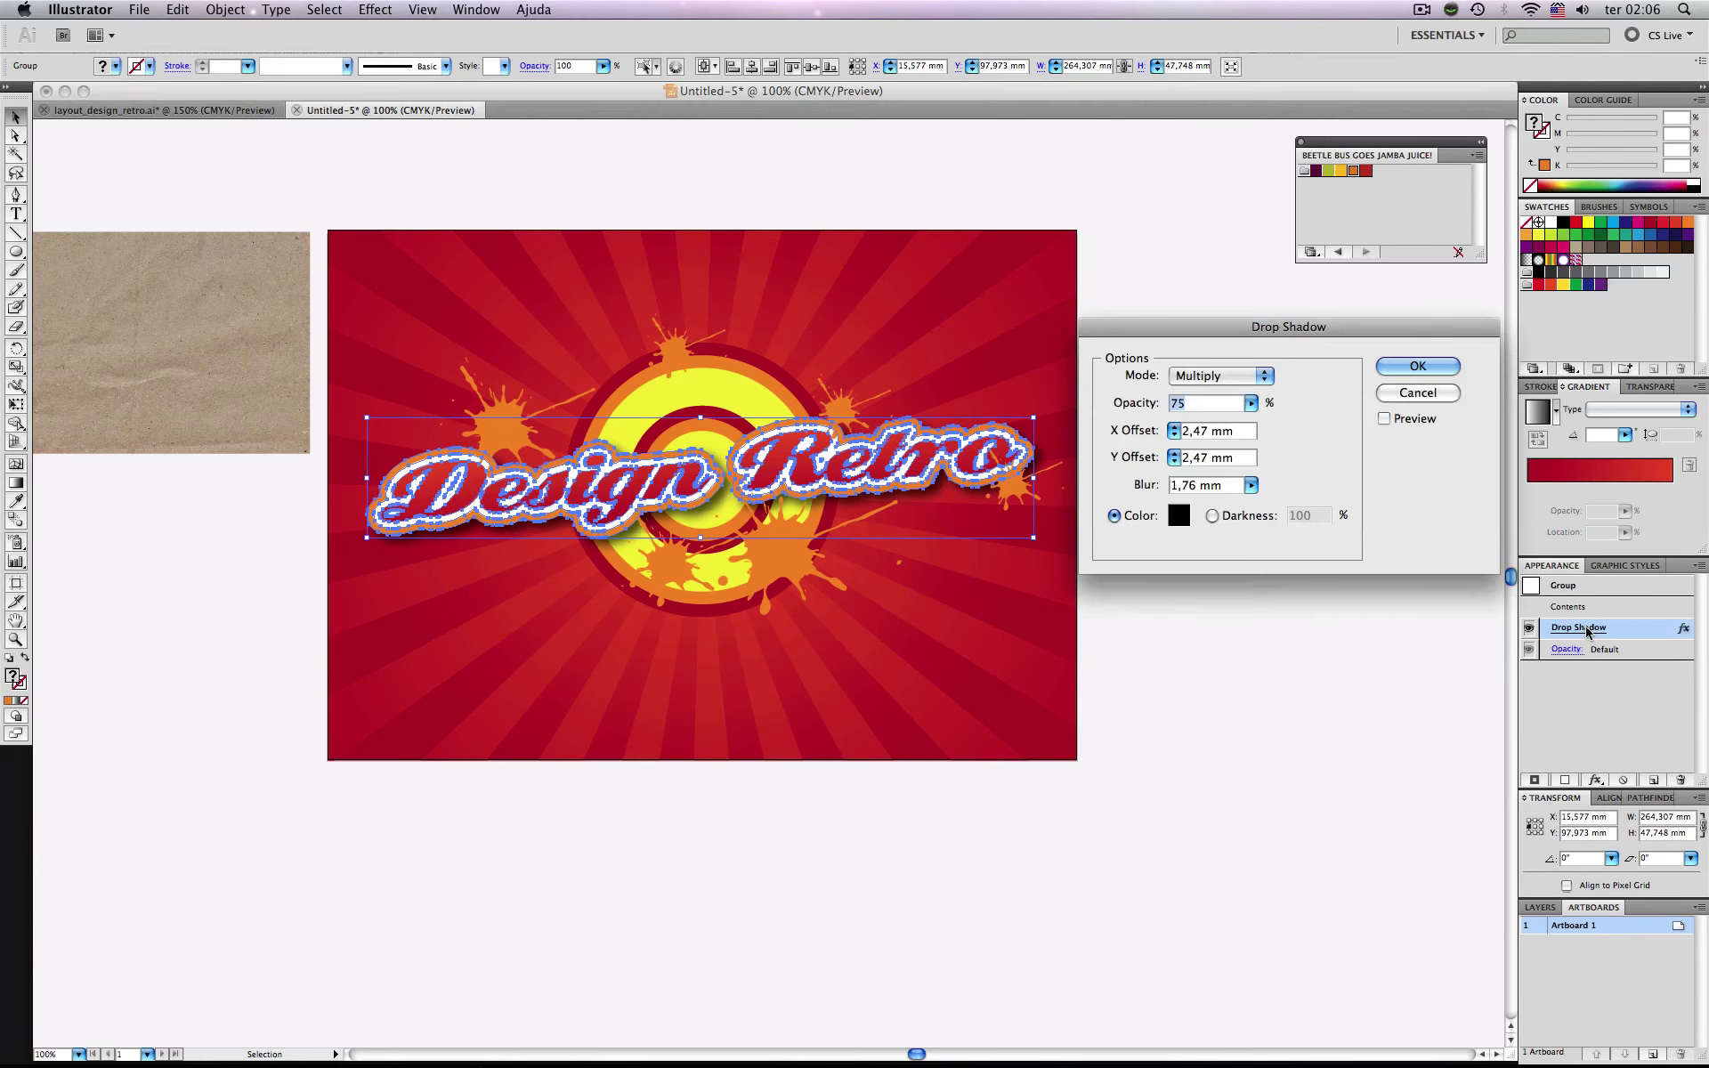
pyautogui.click(1184, 403)
pyautogui.click(1416, 365)
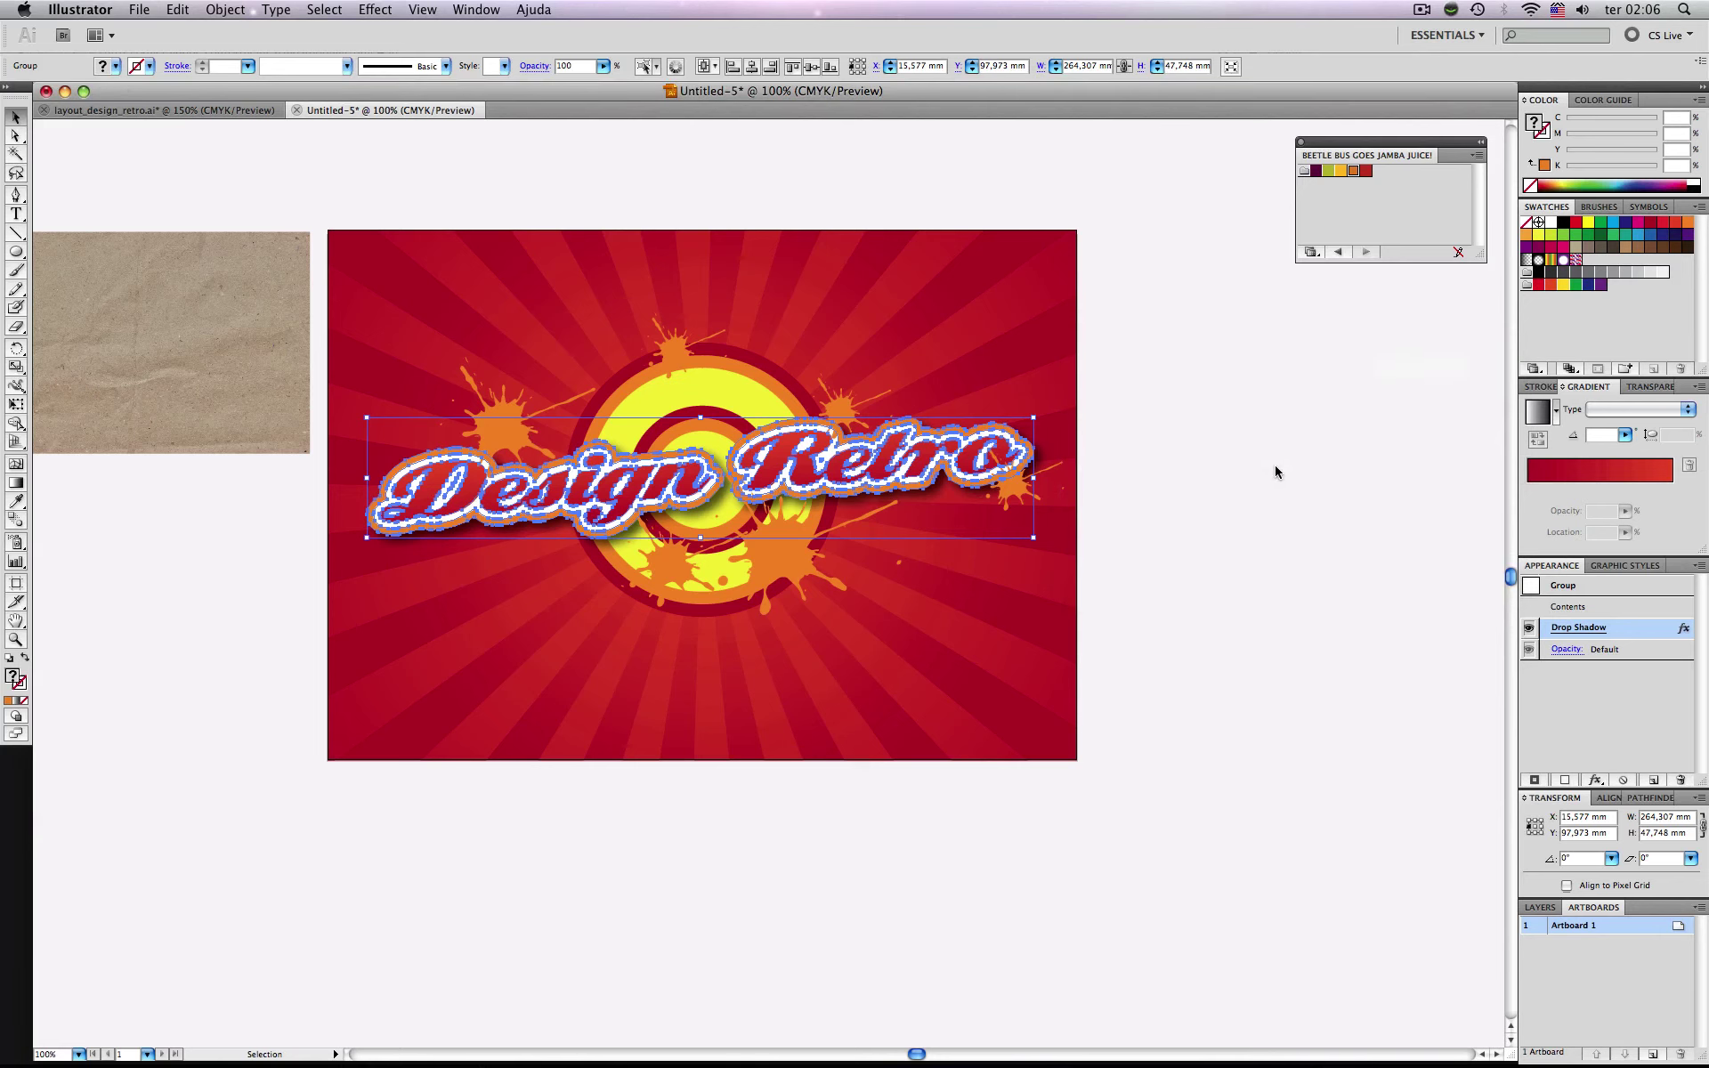
pyautogui.click(1223, 647)
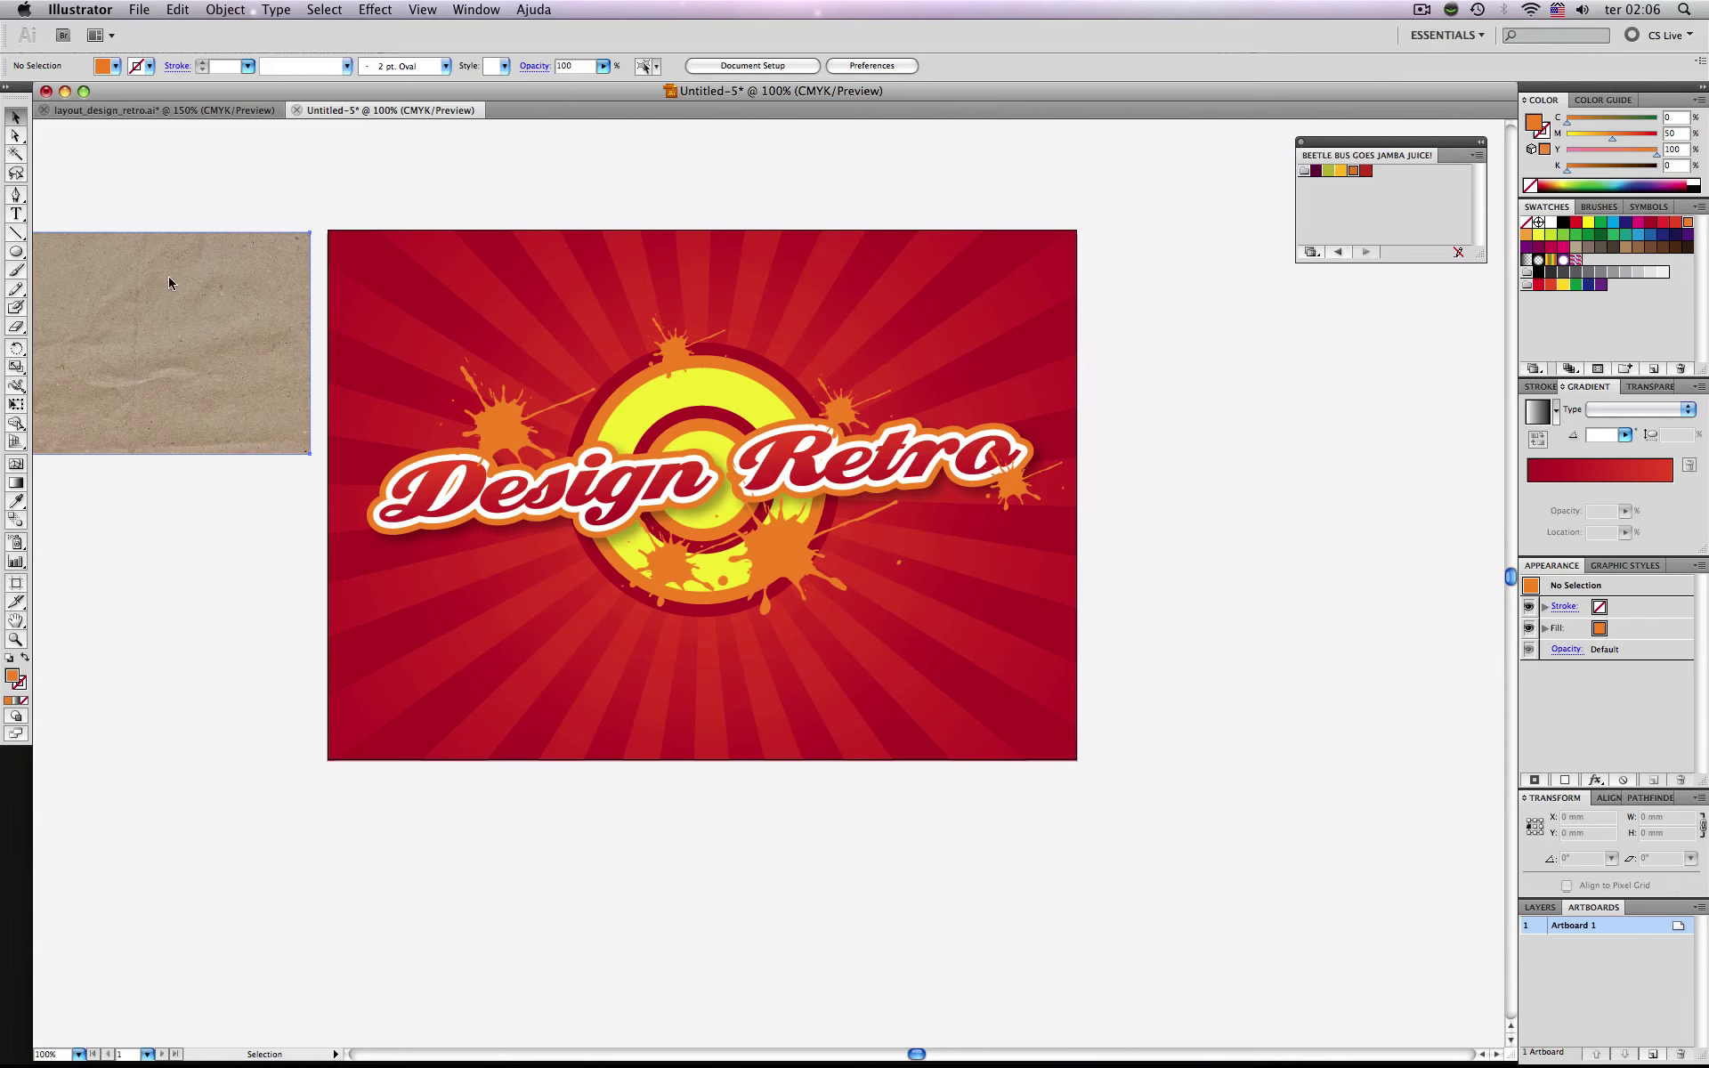
# Bring the paper texture image in front of all artwork and align it to the artboard's upper-left corner.
pyautogui.moveTo(168, 283); pyautogui.dragTo(744, 833)
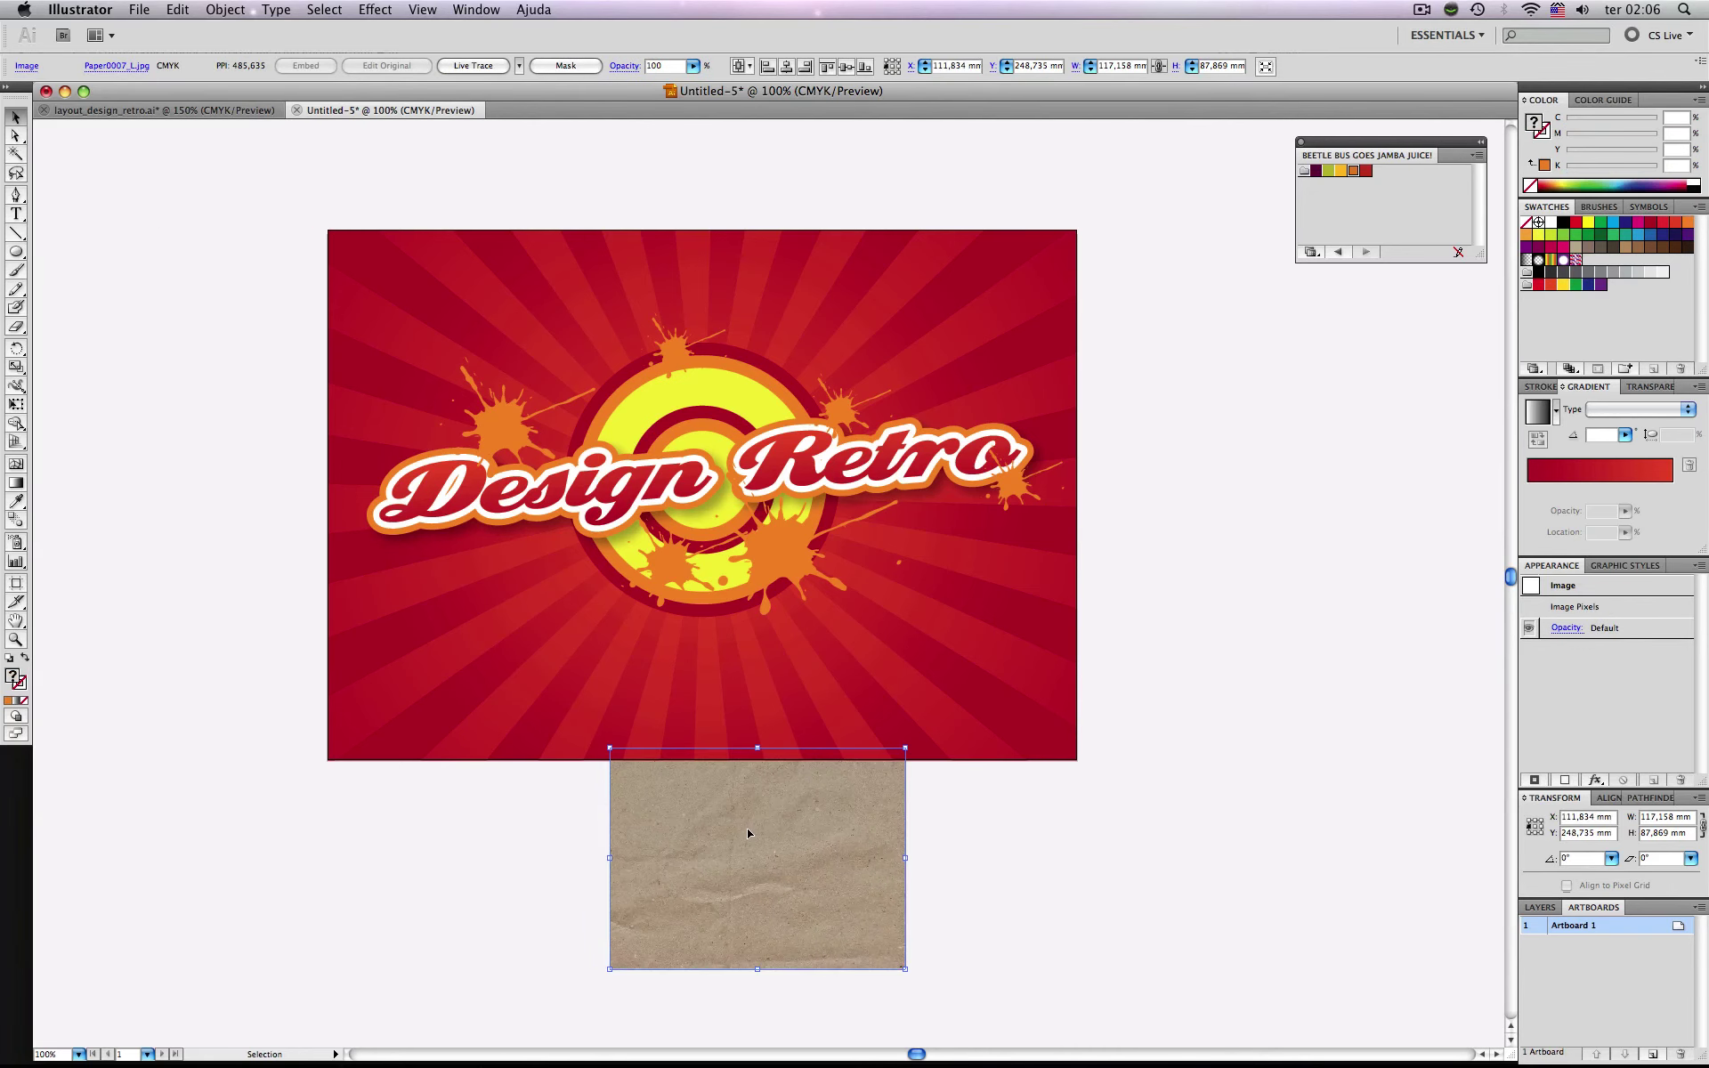
pyautogui.rightClick(748, 832)
pyautogui.moveTo(873, 927)
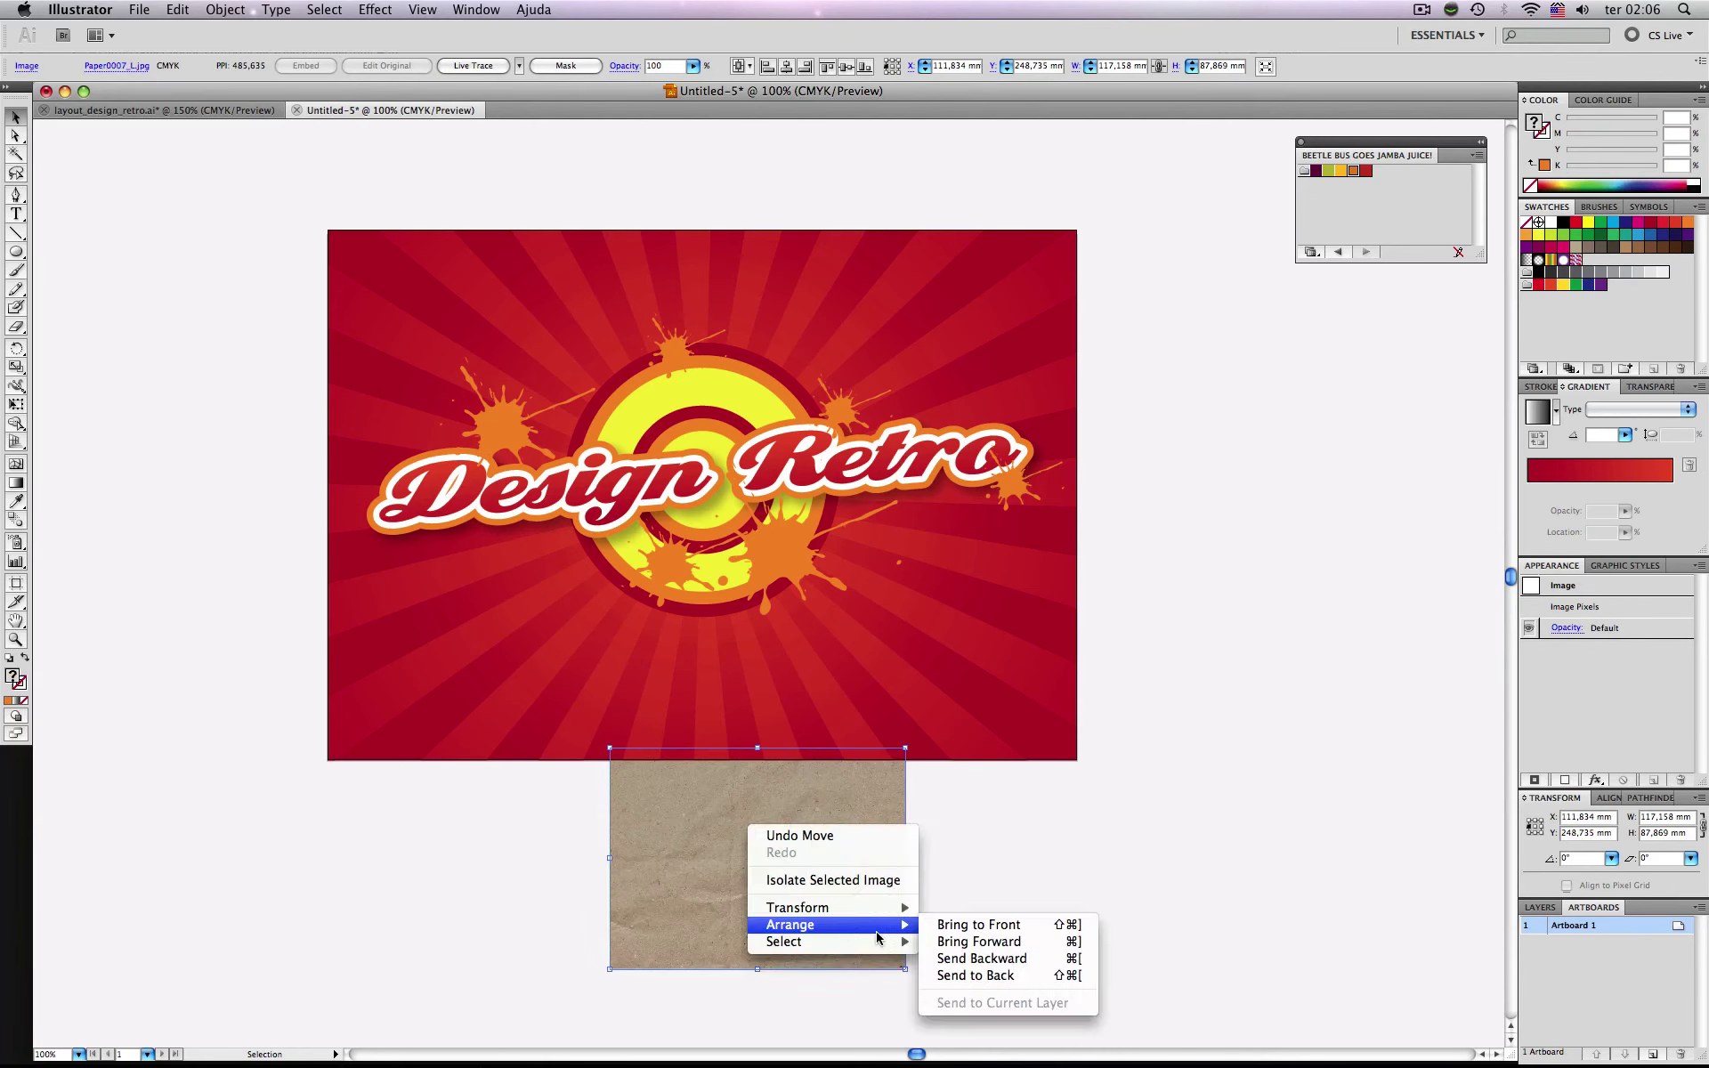
pyautogui.click(976, 927)
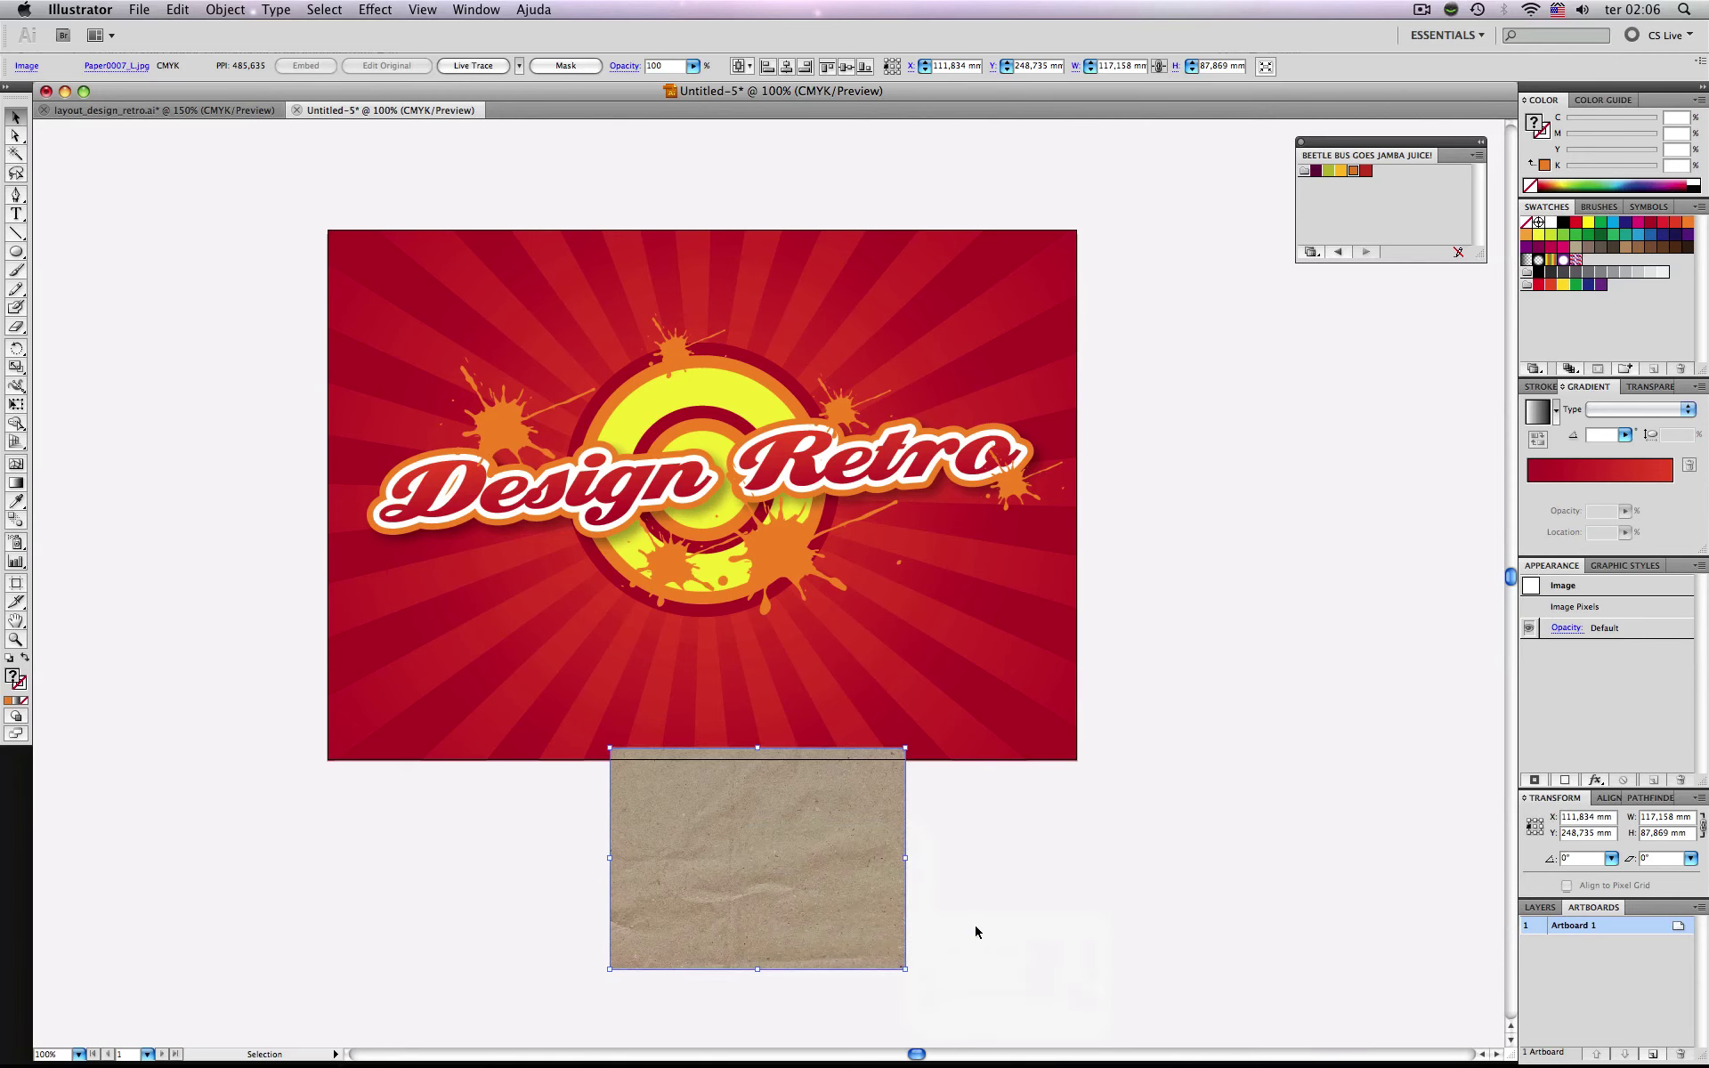
pyautogui.moveTo(868, 870); pyautogui.dragTo(566, 372)
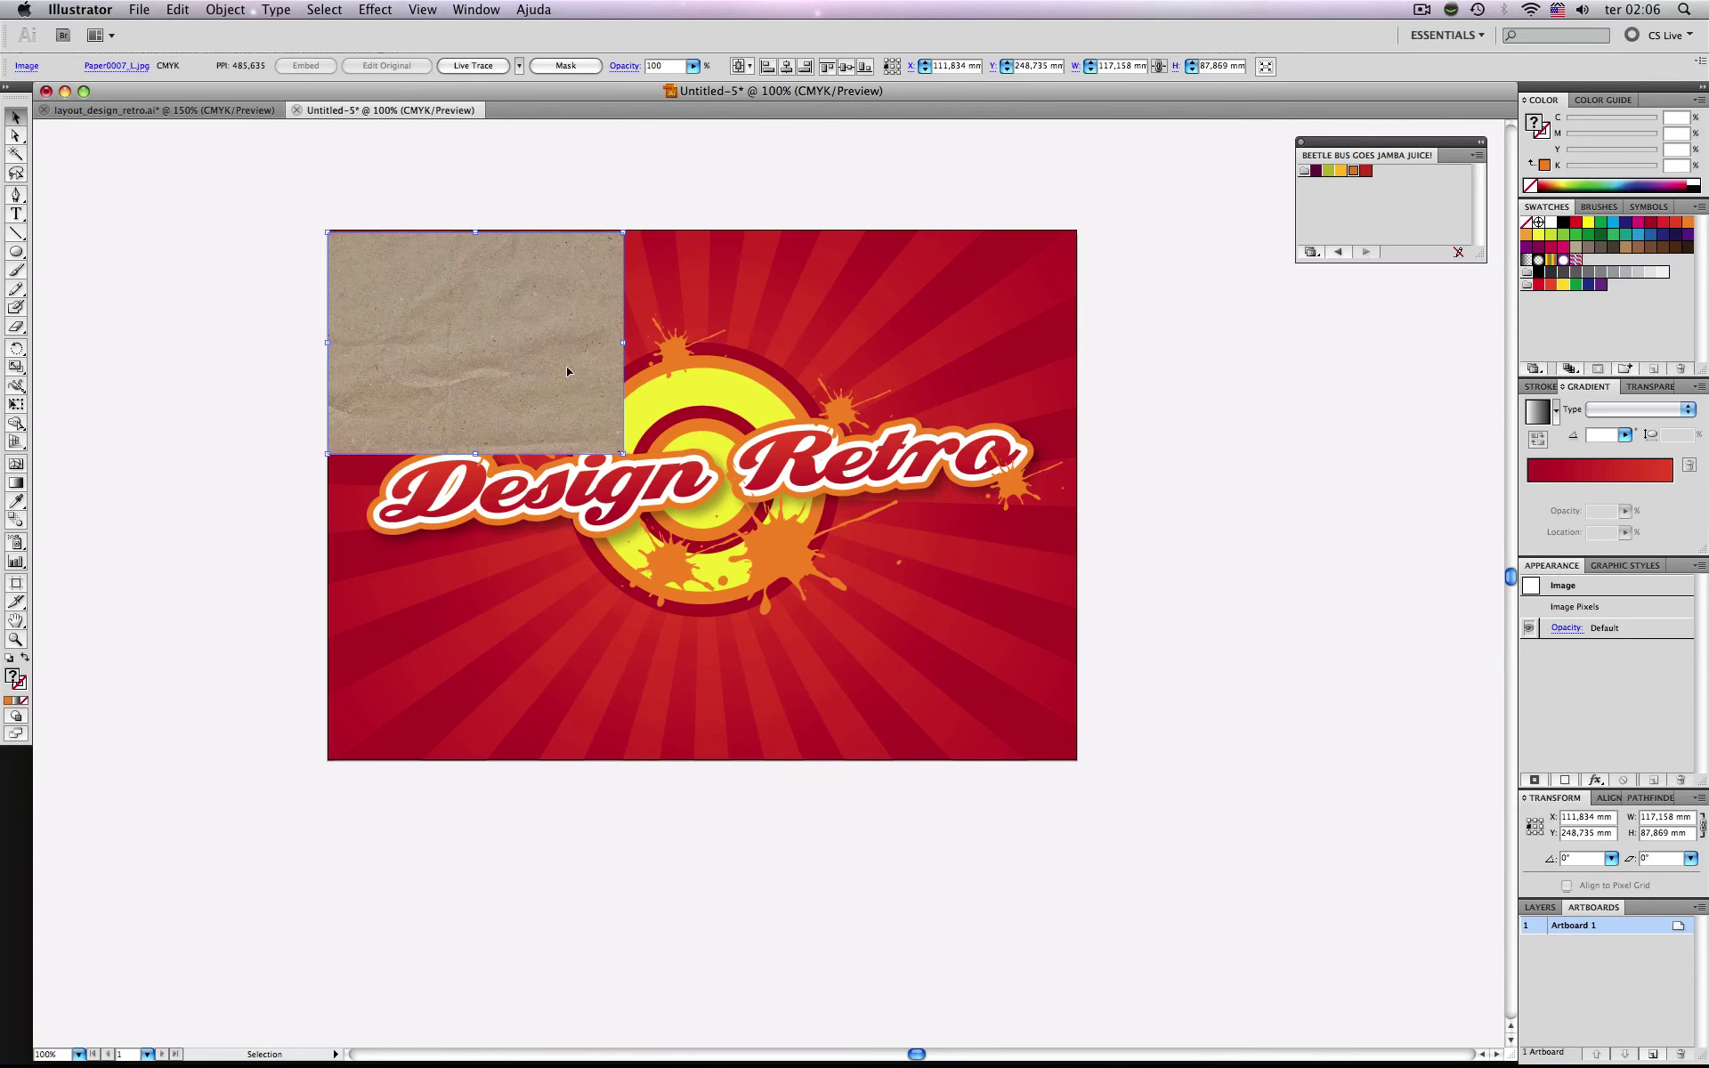
pyautogui.click(826, 70)
# Resize the paper texture image to 297 × 210 mm and centre it vertically so it covers the whole artboard.
pyautogui.moveTo(622, 456); pyautogui.dragTo(1175, 795)
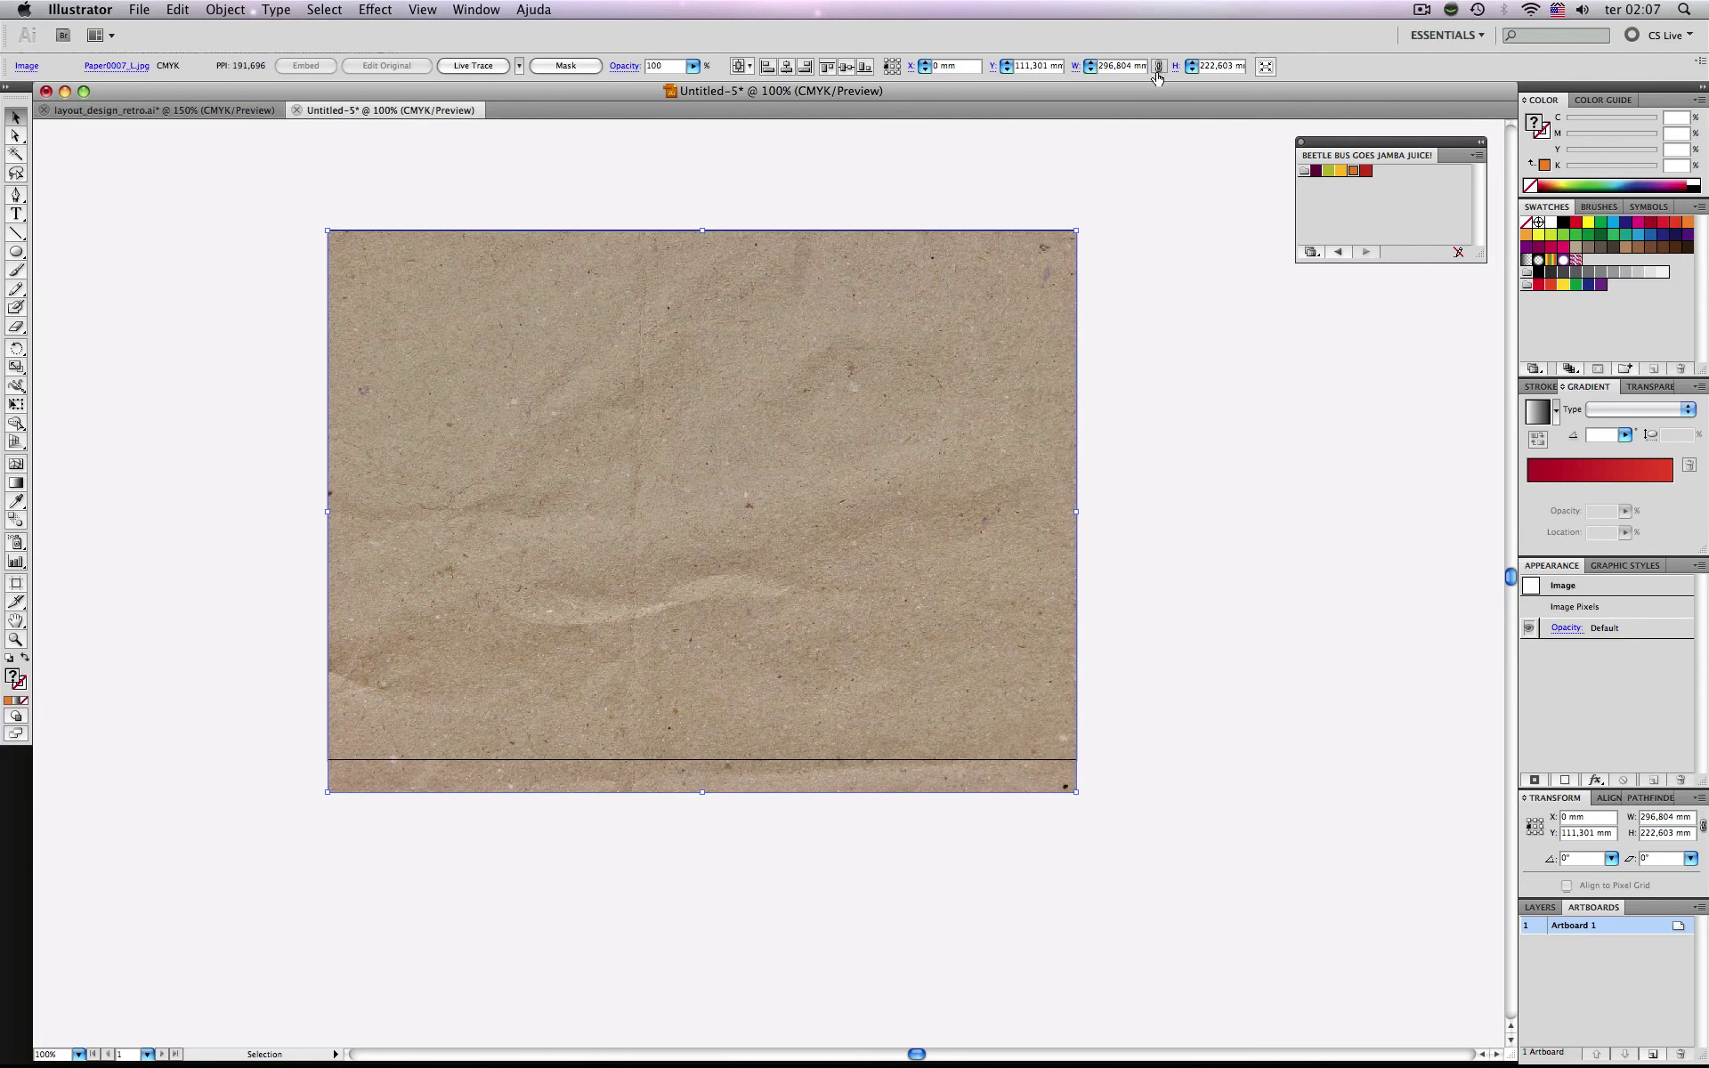
pyautogui.tripleClick(1130, 63)
pyautogui.write('297')
pyautogui.press('Tab')
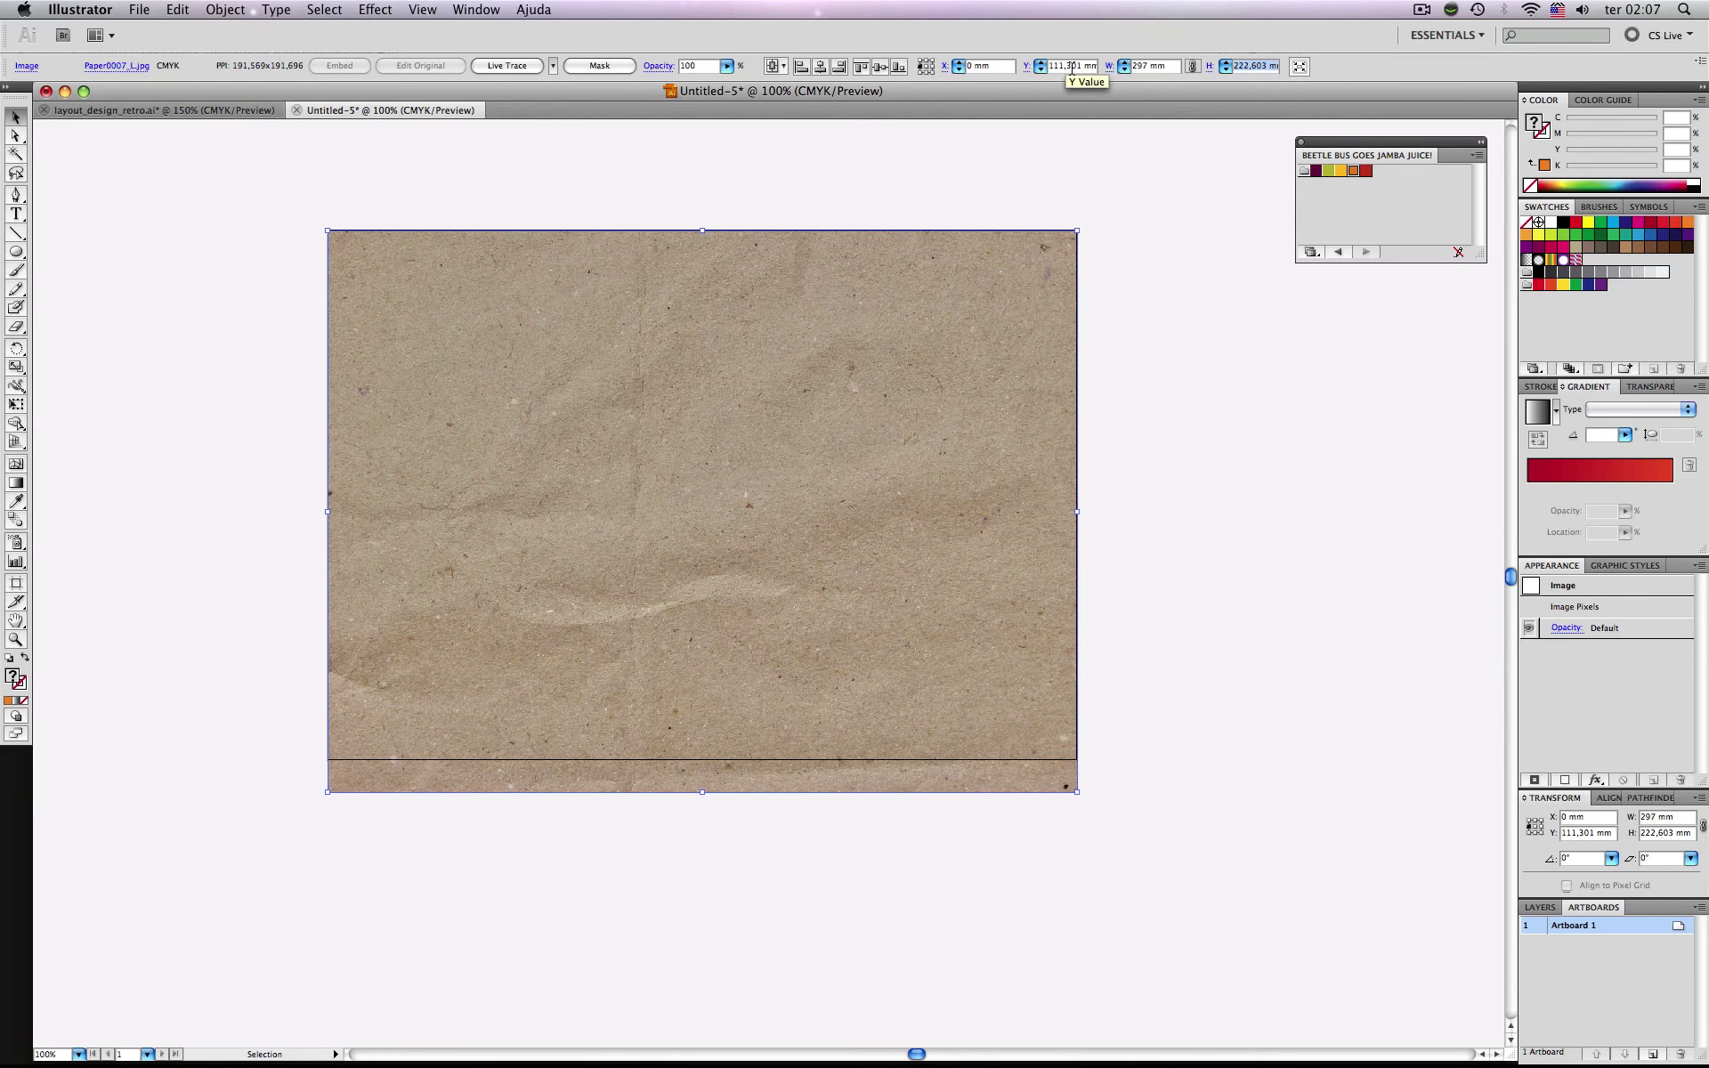
pyautogui.write('210')
pyautogui.press('Return')
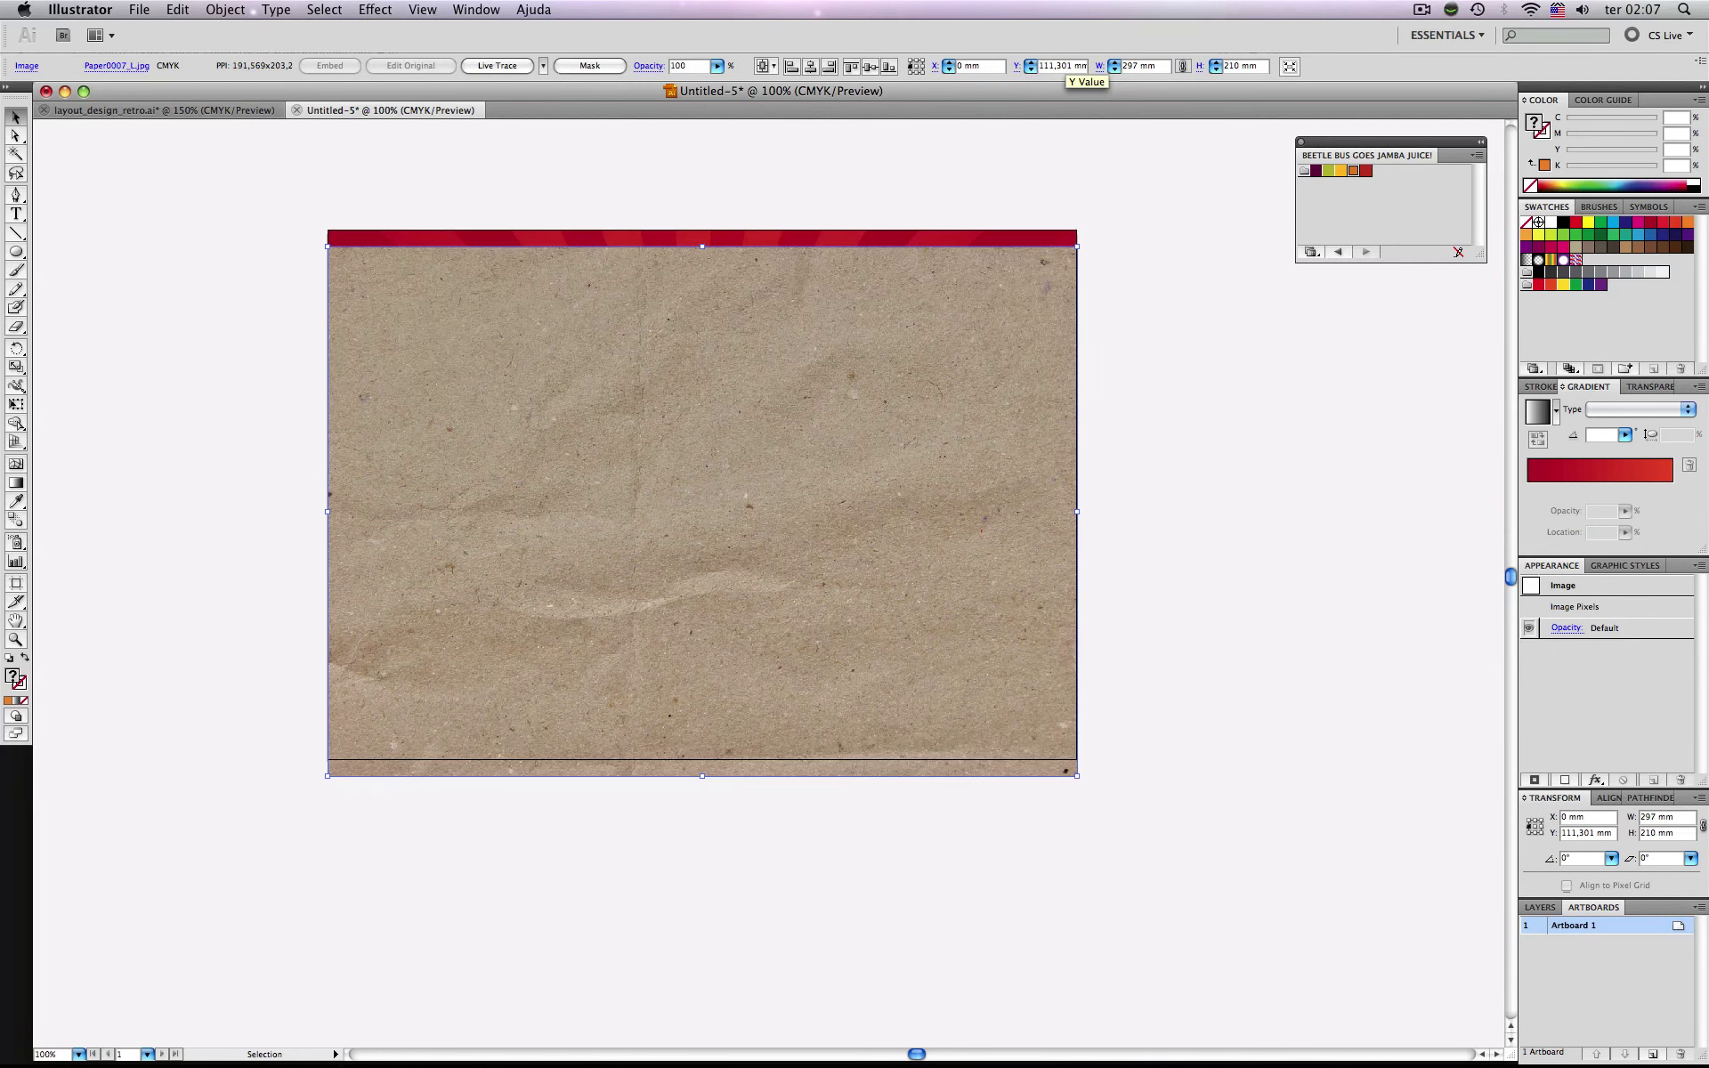
pyautogui.click(869, 67)
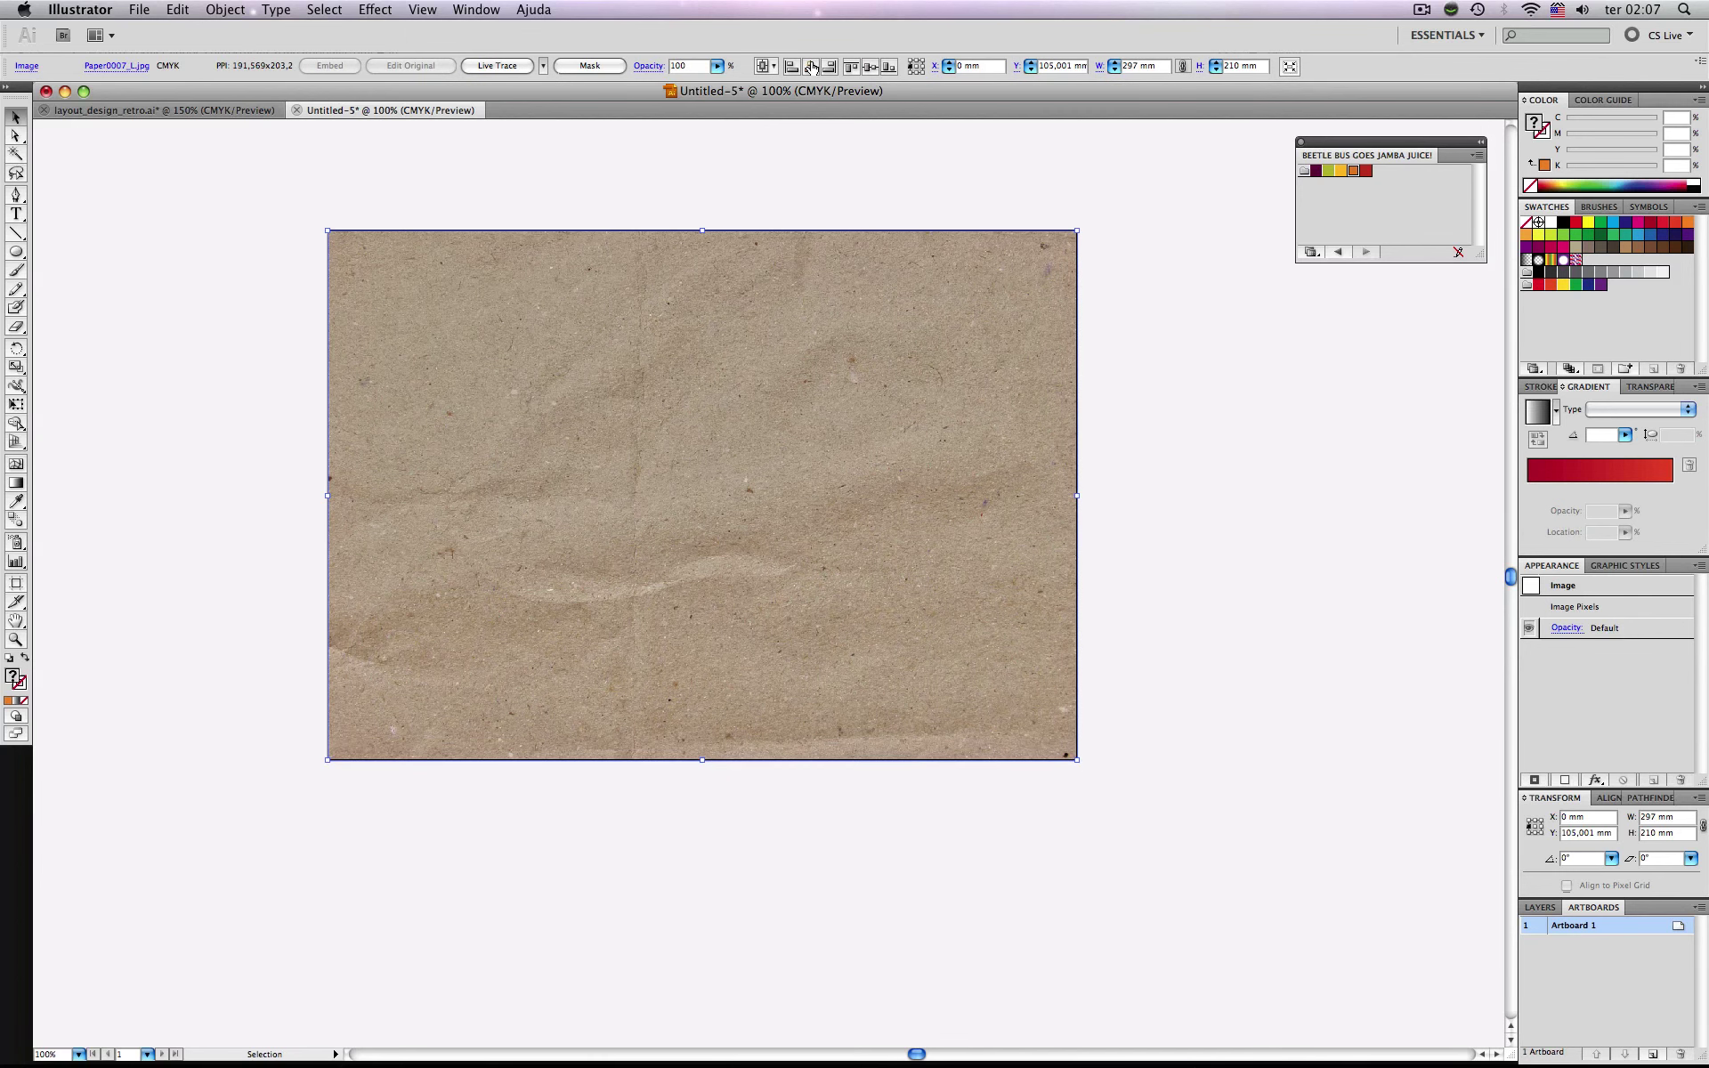
# Set the paper texture image's blending mode to Soft Light and its opacity to 25%.
pyautogui.press('super+equal')
pyautogui.click(1638, 389)
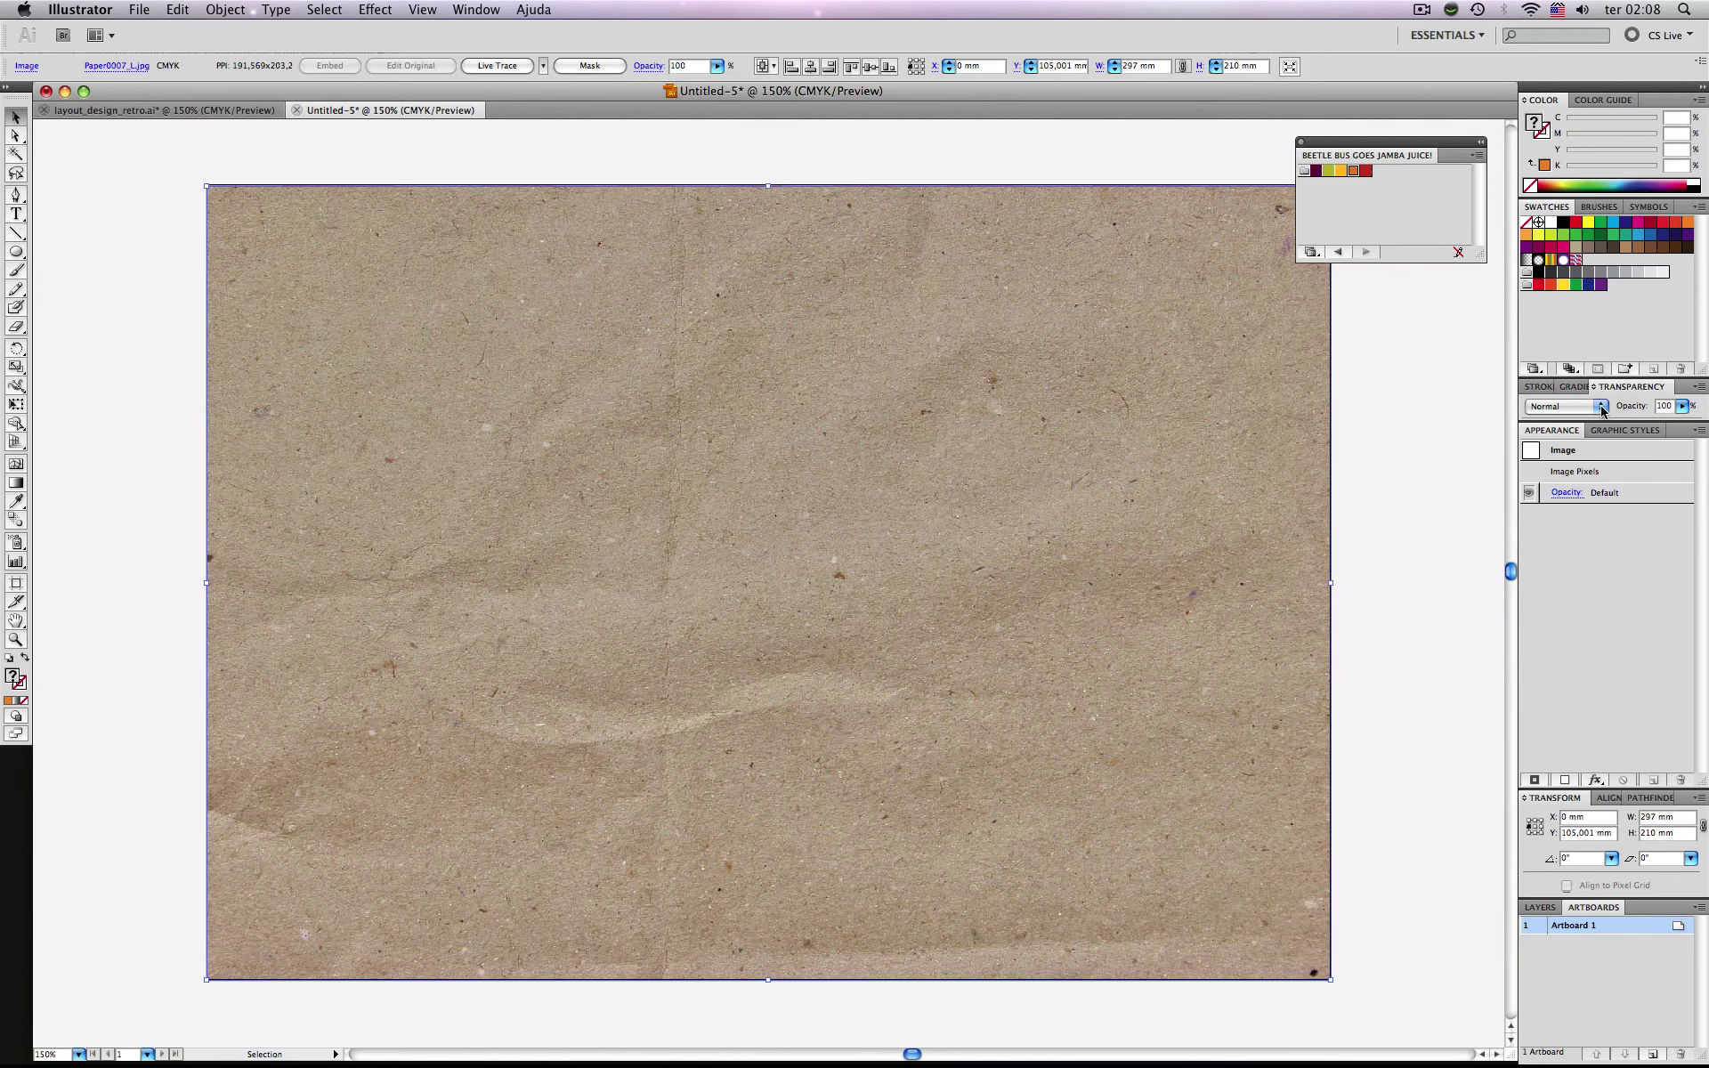
pyautogui.click(1601, 406)
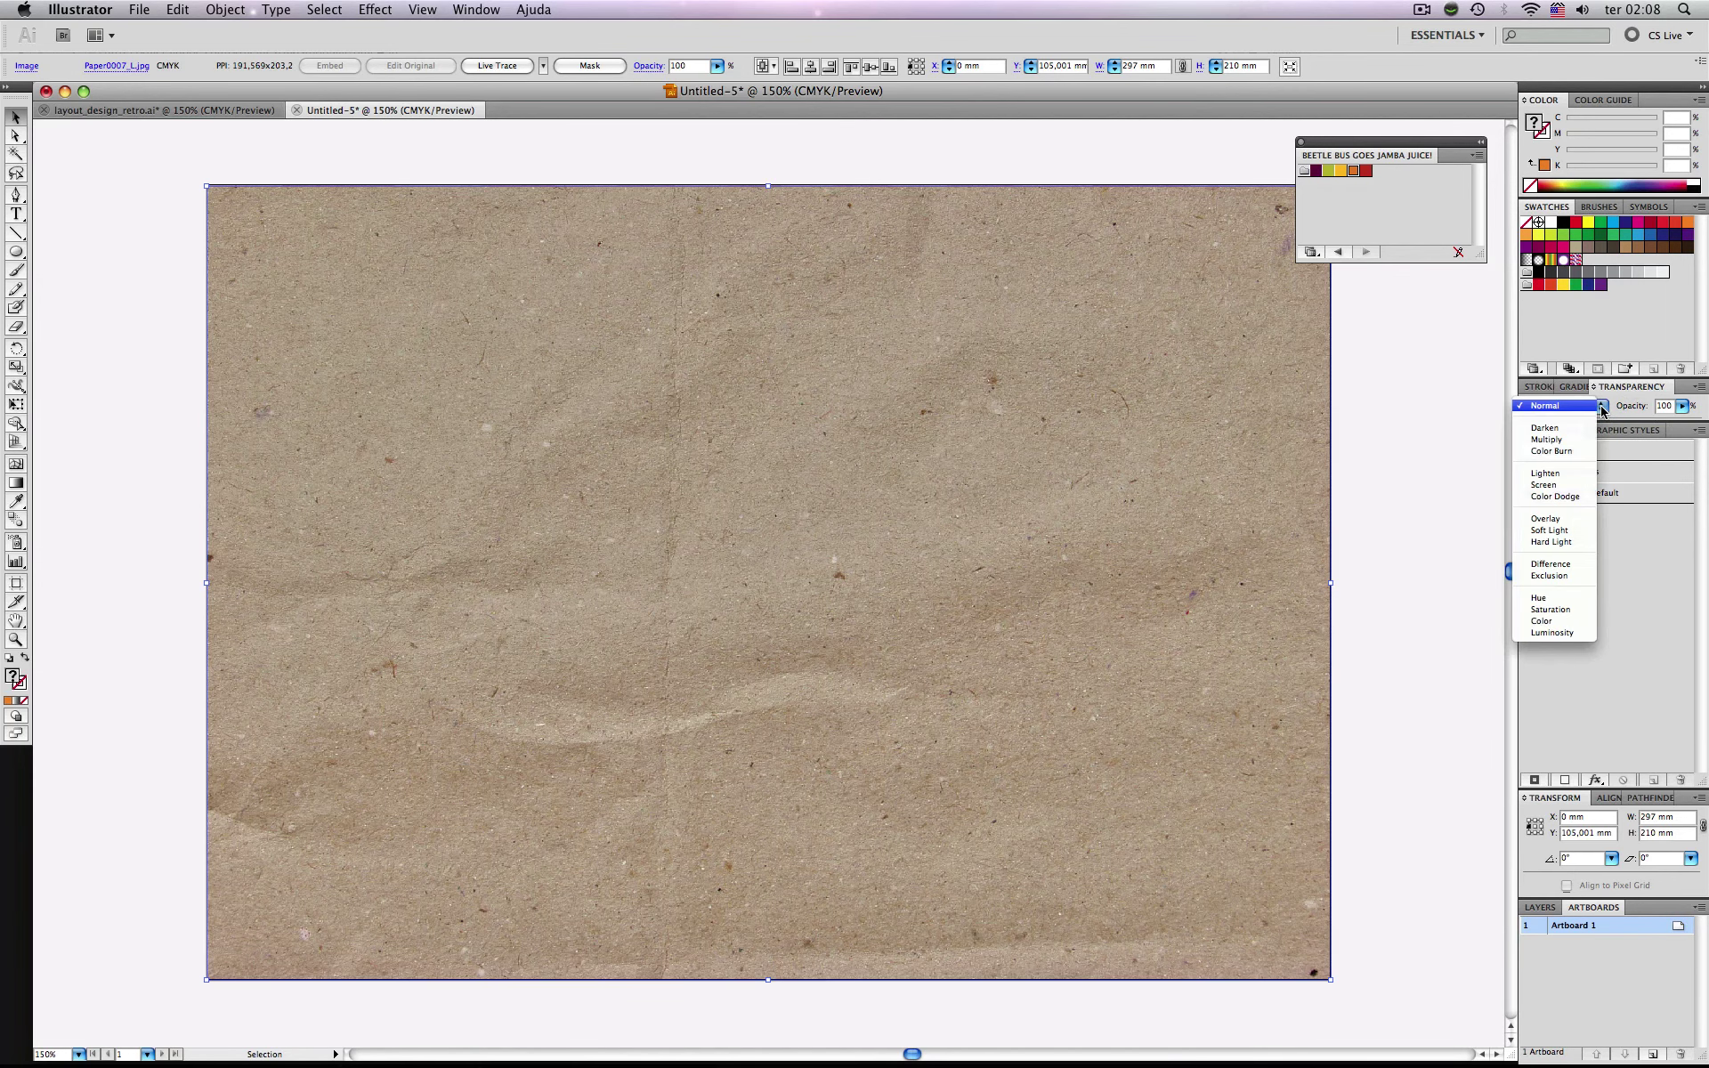
pyautogui.click(1573, 531)
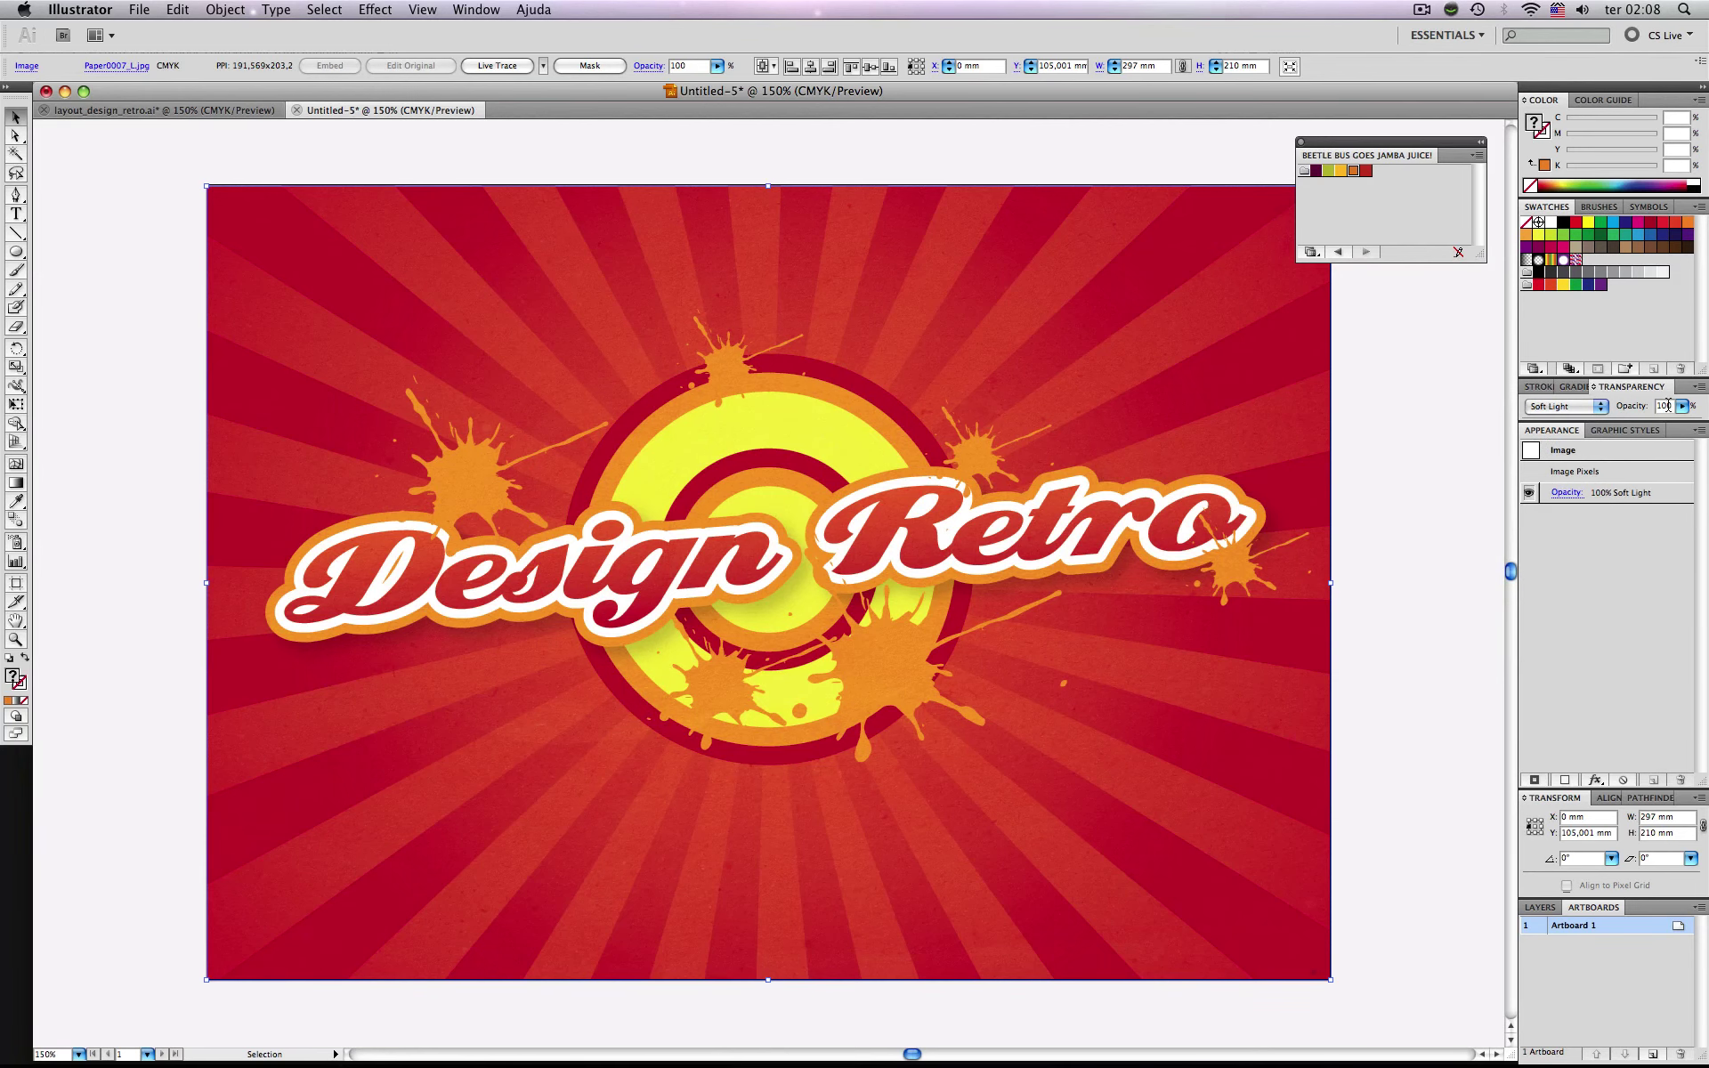
pyautogui.write('25')
pyautogui.press('Return')
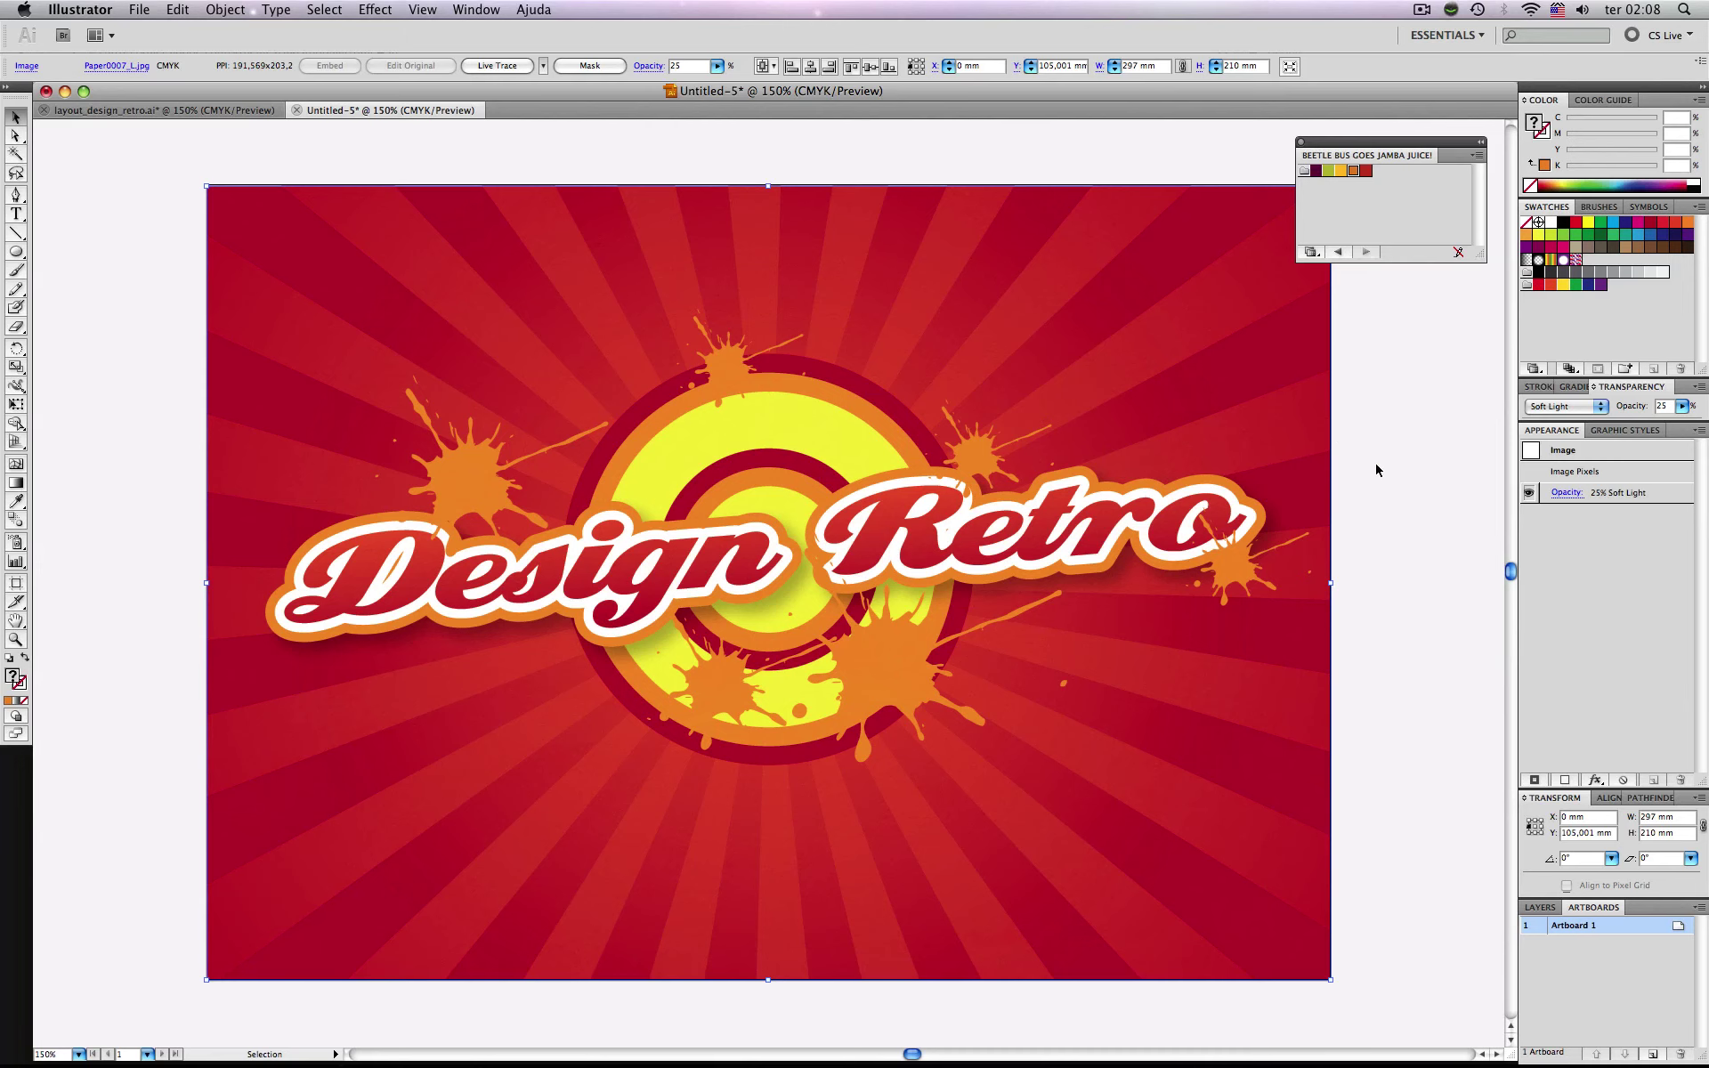
# Paste a copy of the paper texture in place in front to strengthen the overlay, and deselect the artwork.
pyautogui.press('a')
pyautogui.press('v')
pyautogui.press('a')
pyautogui.press('v')
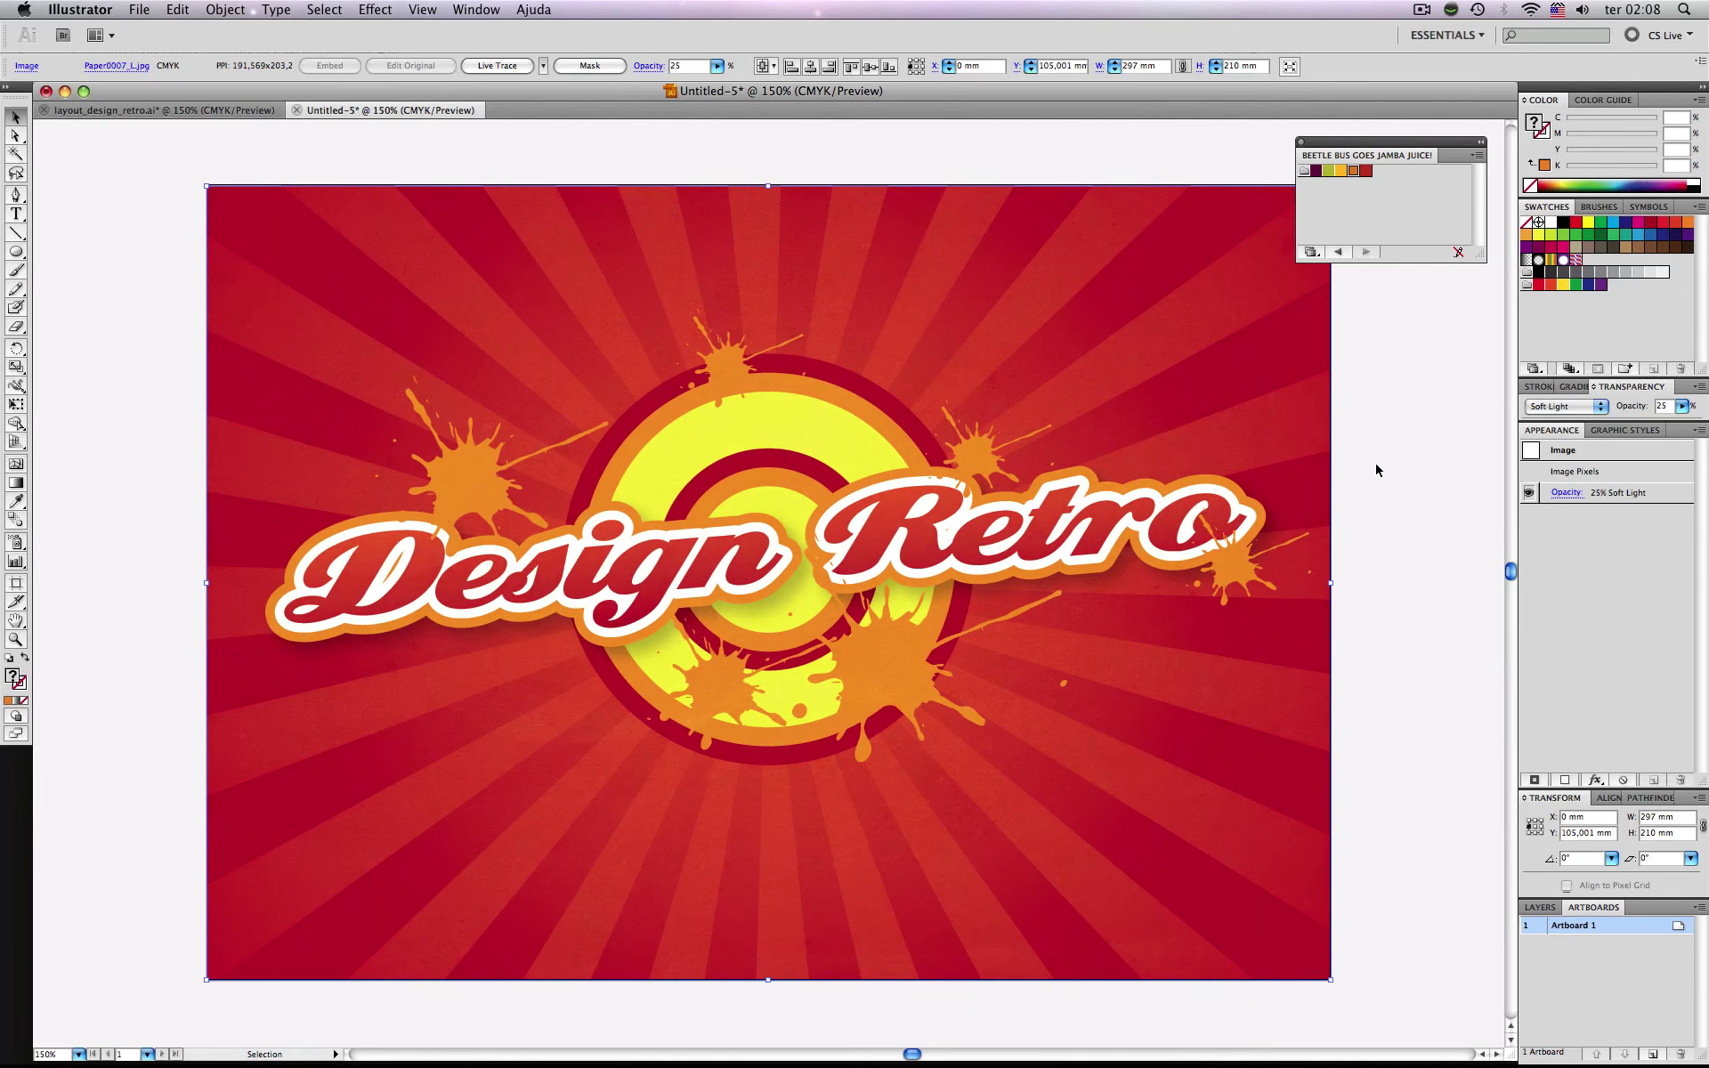
pyautogui.press('super+f')
pyautogui.press('a')
pyautogui.press('v')
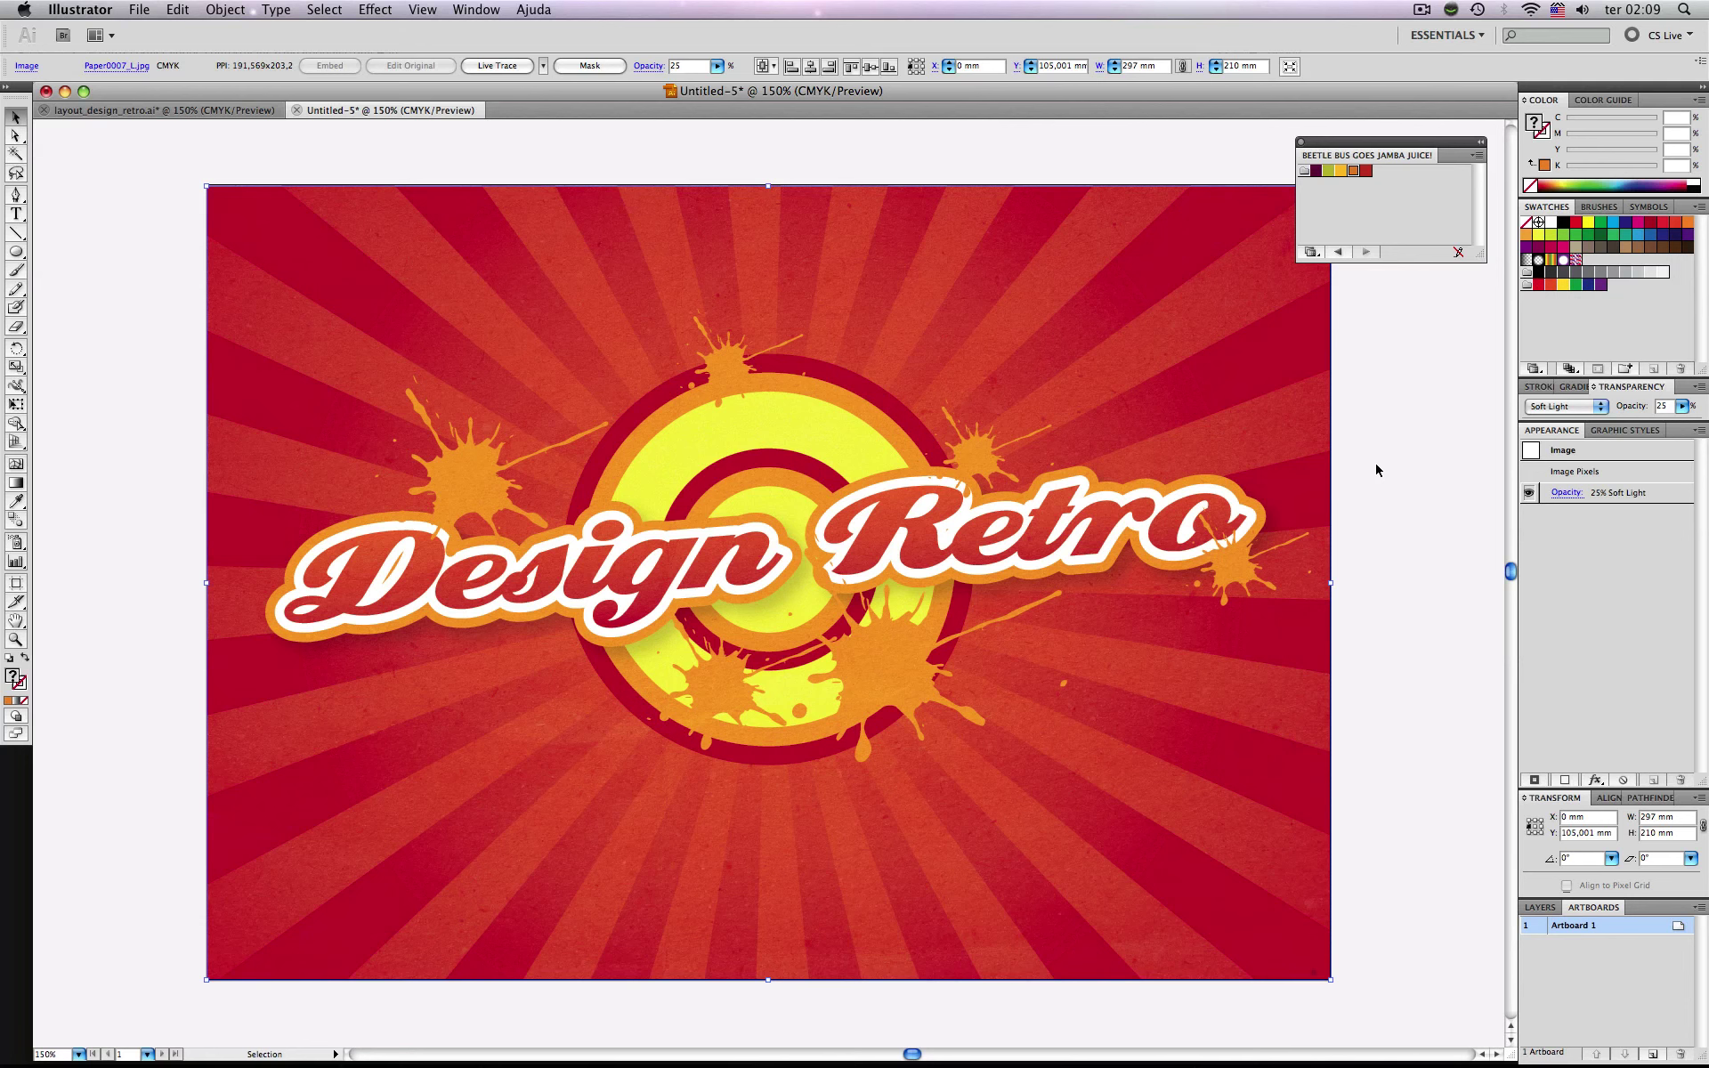
pyautogui.click(1376, 470)
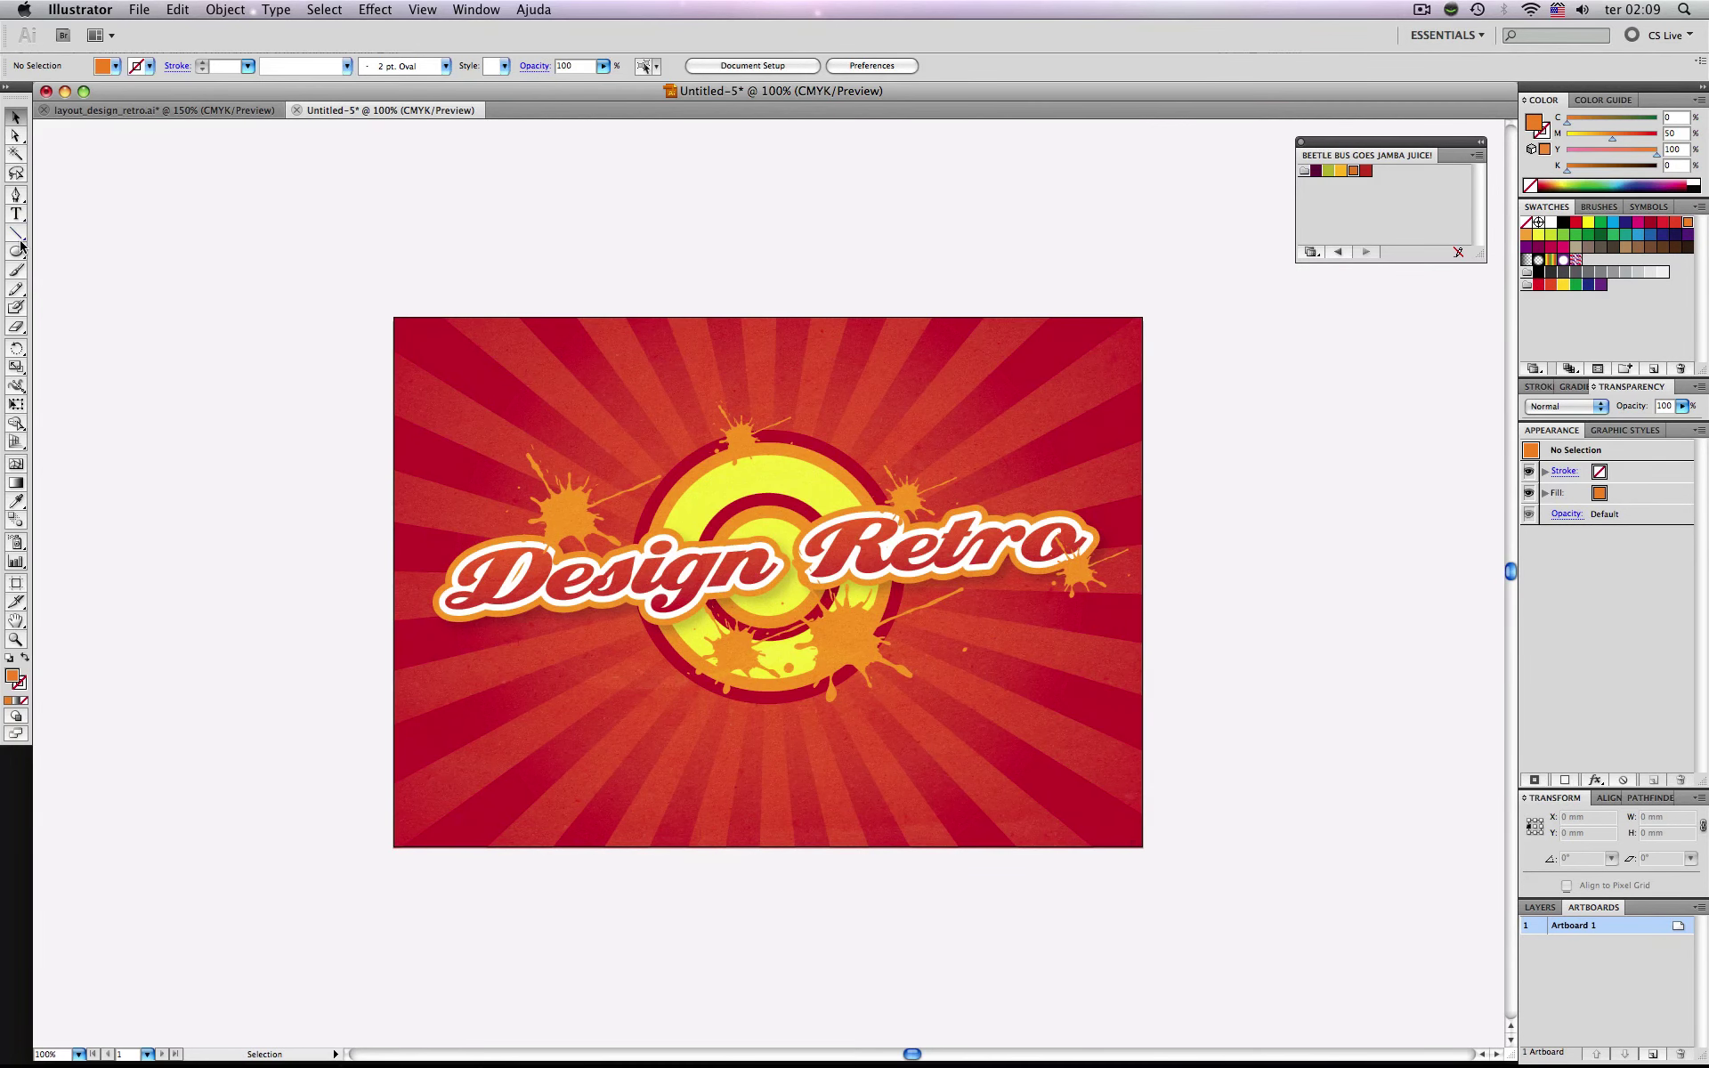
# Create a 297 × 210 mm rectangle with the Rectangle tool on top of the poster artwork.
pyautogui.click(17, 252)
pyautogui.moveTo(17, 251); pyautogui.dragTo(49, 256)
pyautogui.click(347, 229)
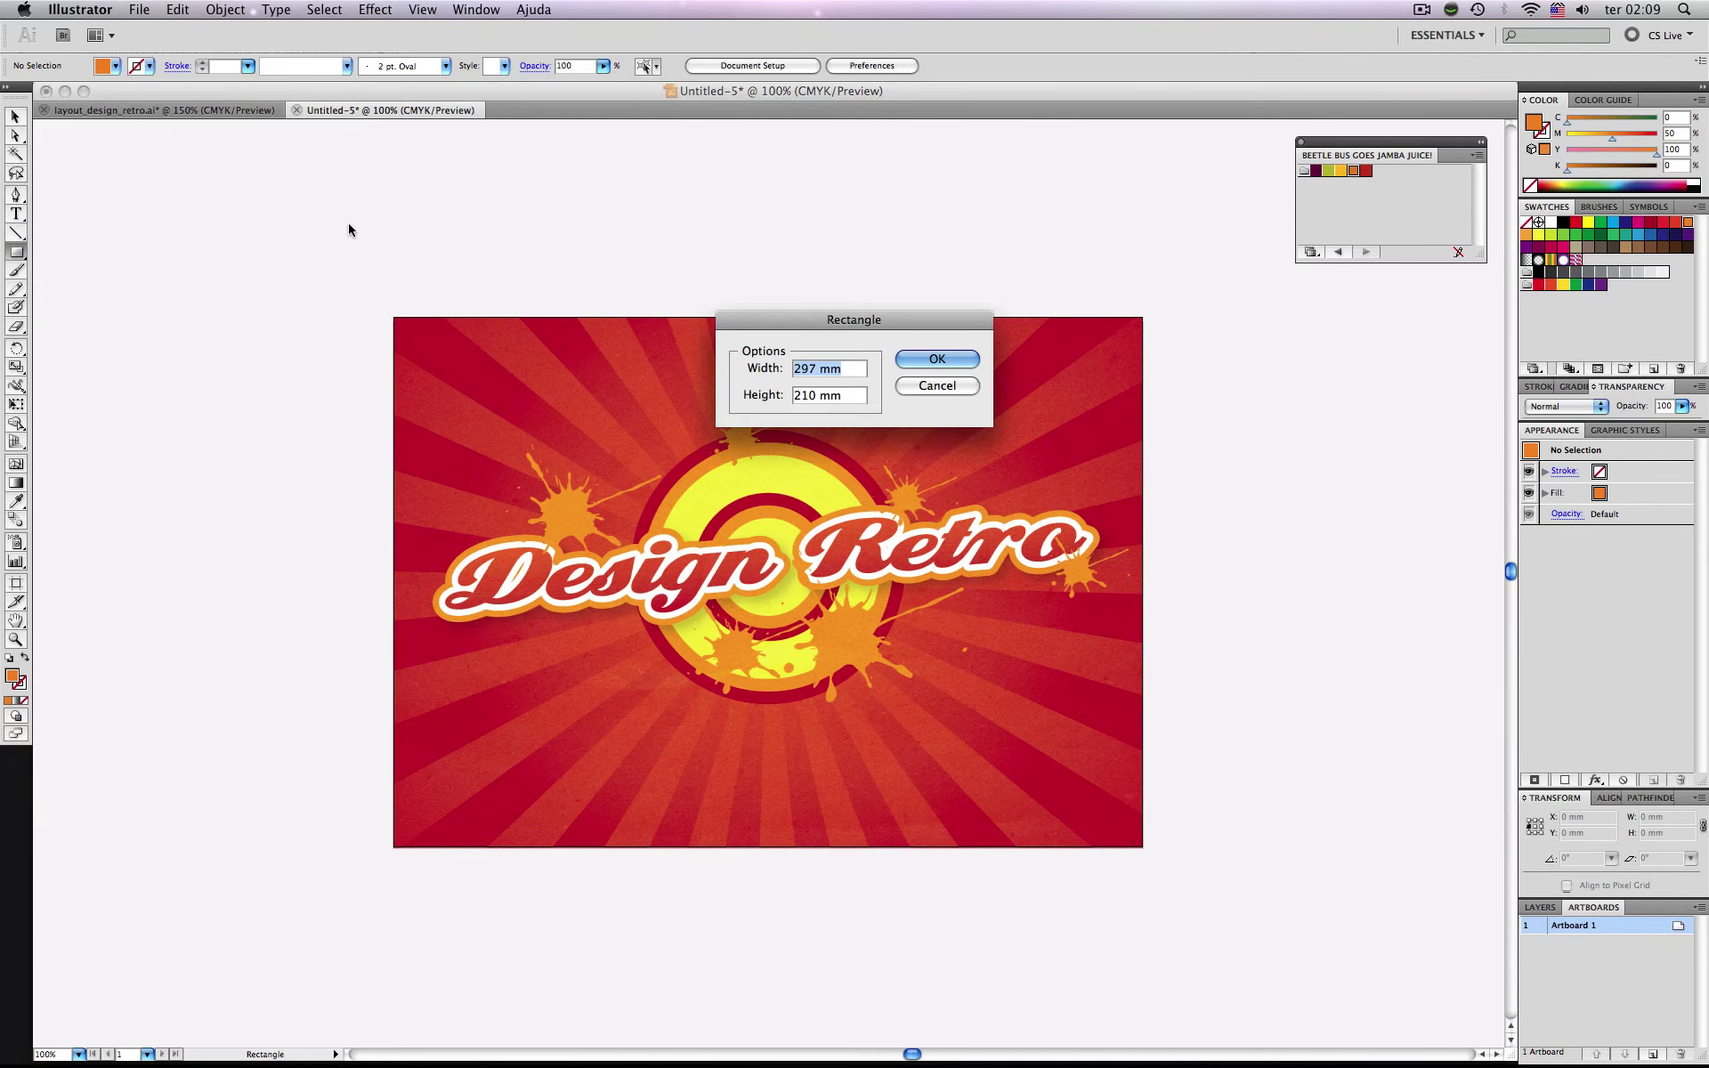
pyautogui.press('Return')
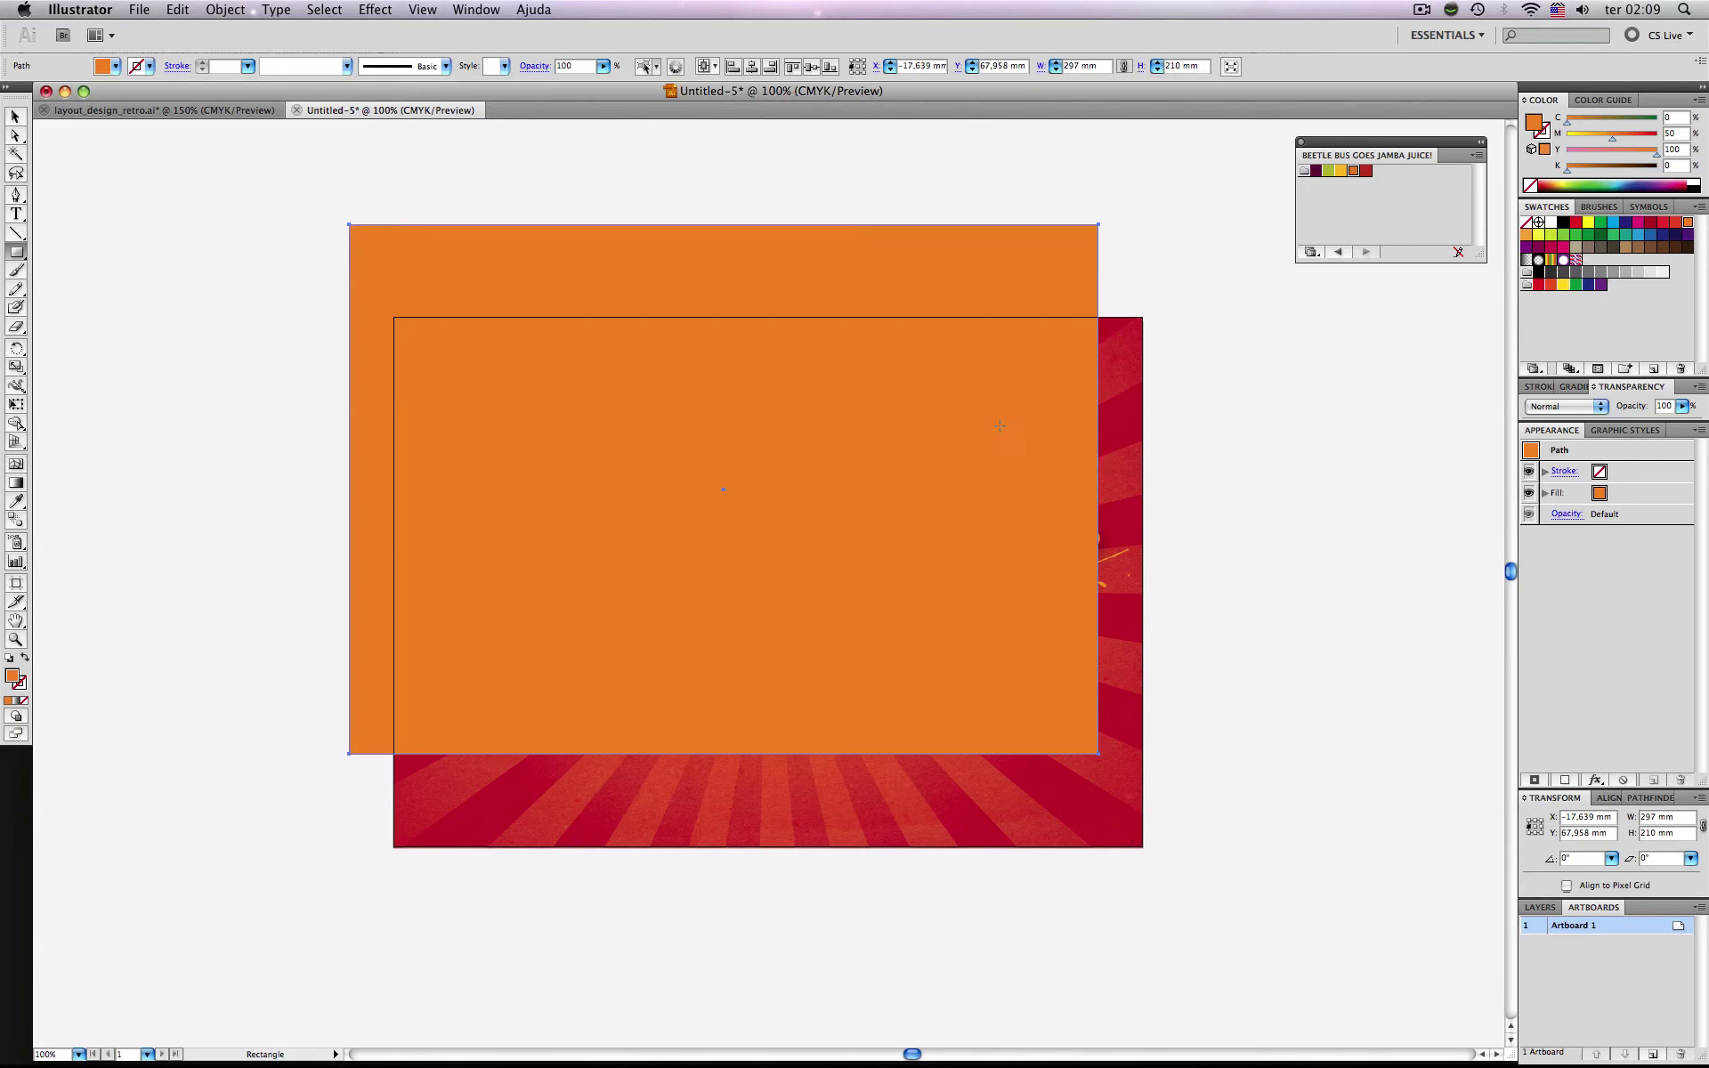
pyautogui.press('v')
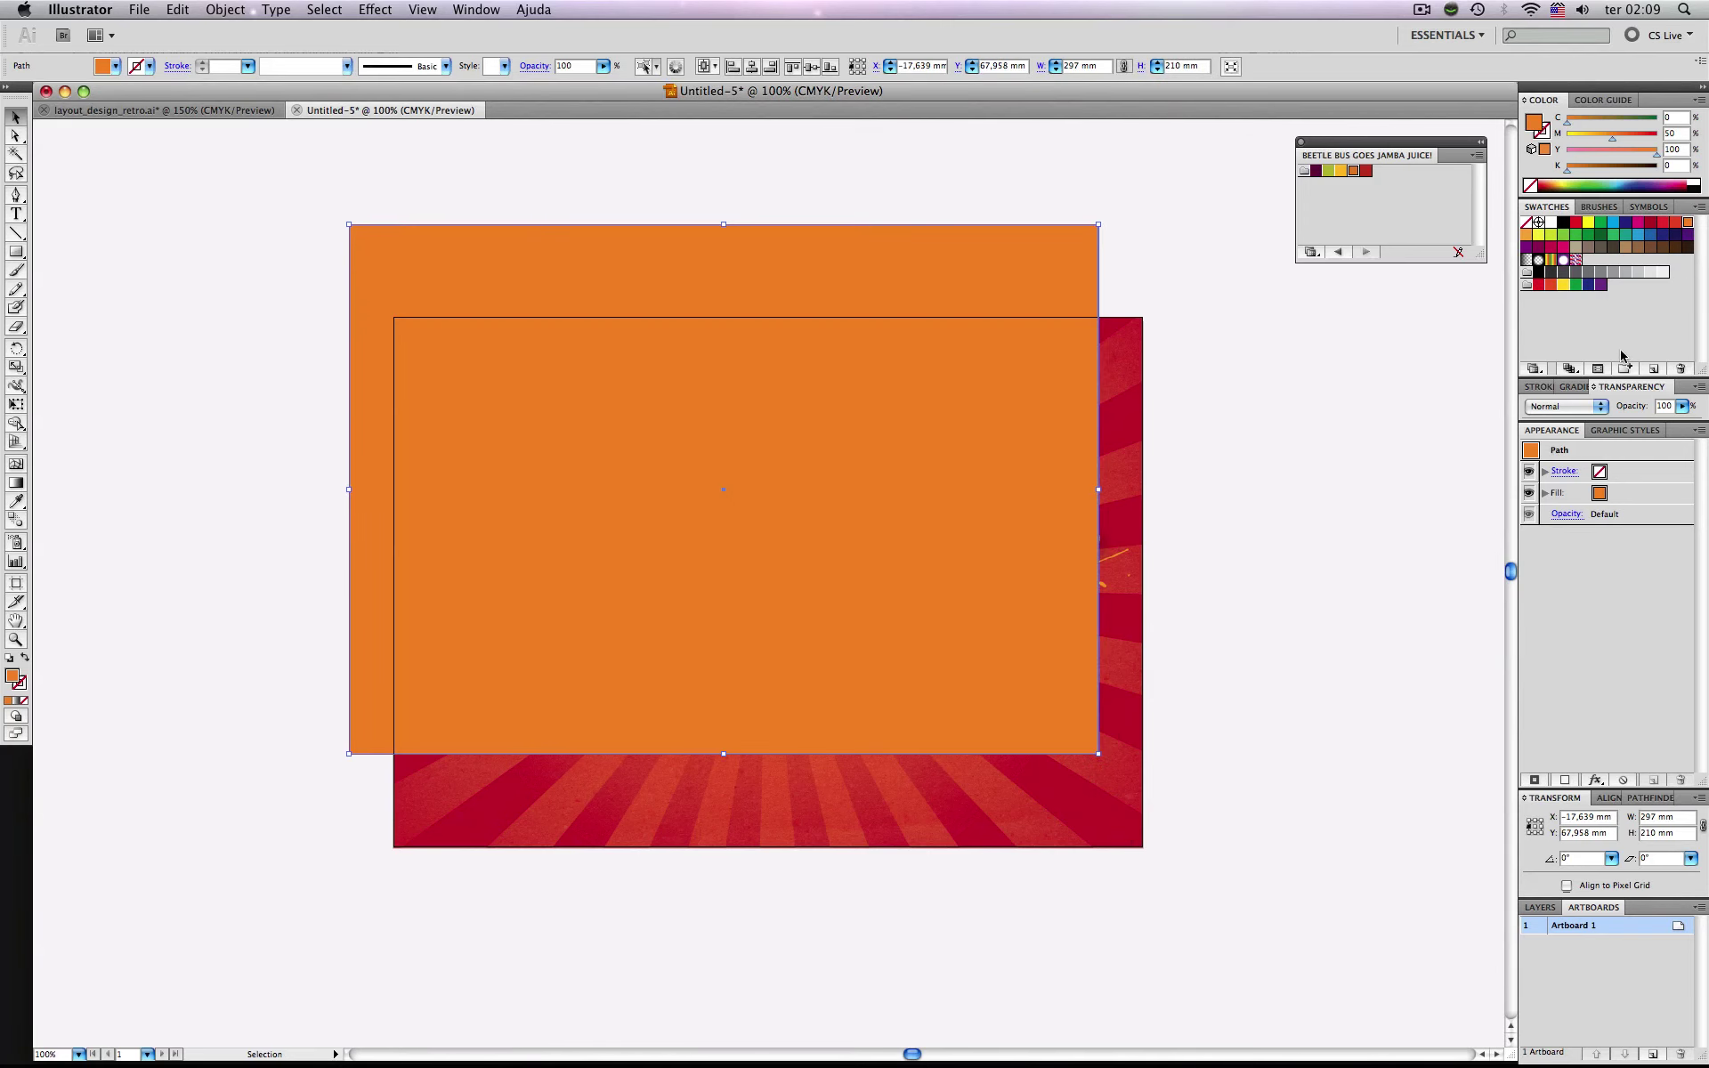
# Fill the rectangle with a radial white-to-black gradient and align it to cover the whole artboard.
pyautogui.click(1579, 385)
pyautogui.click(1540, 412)
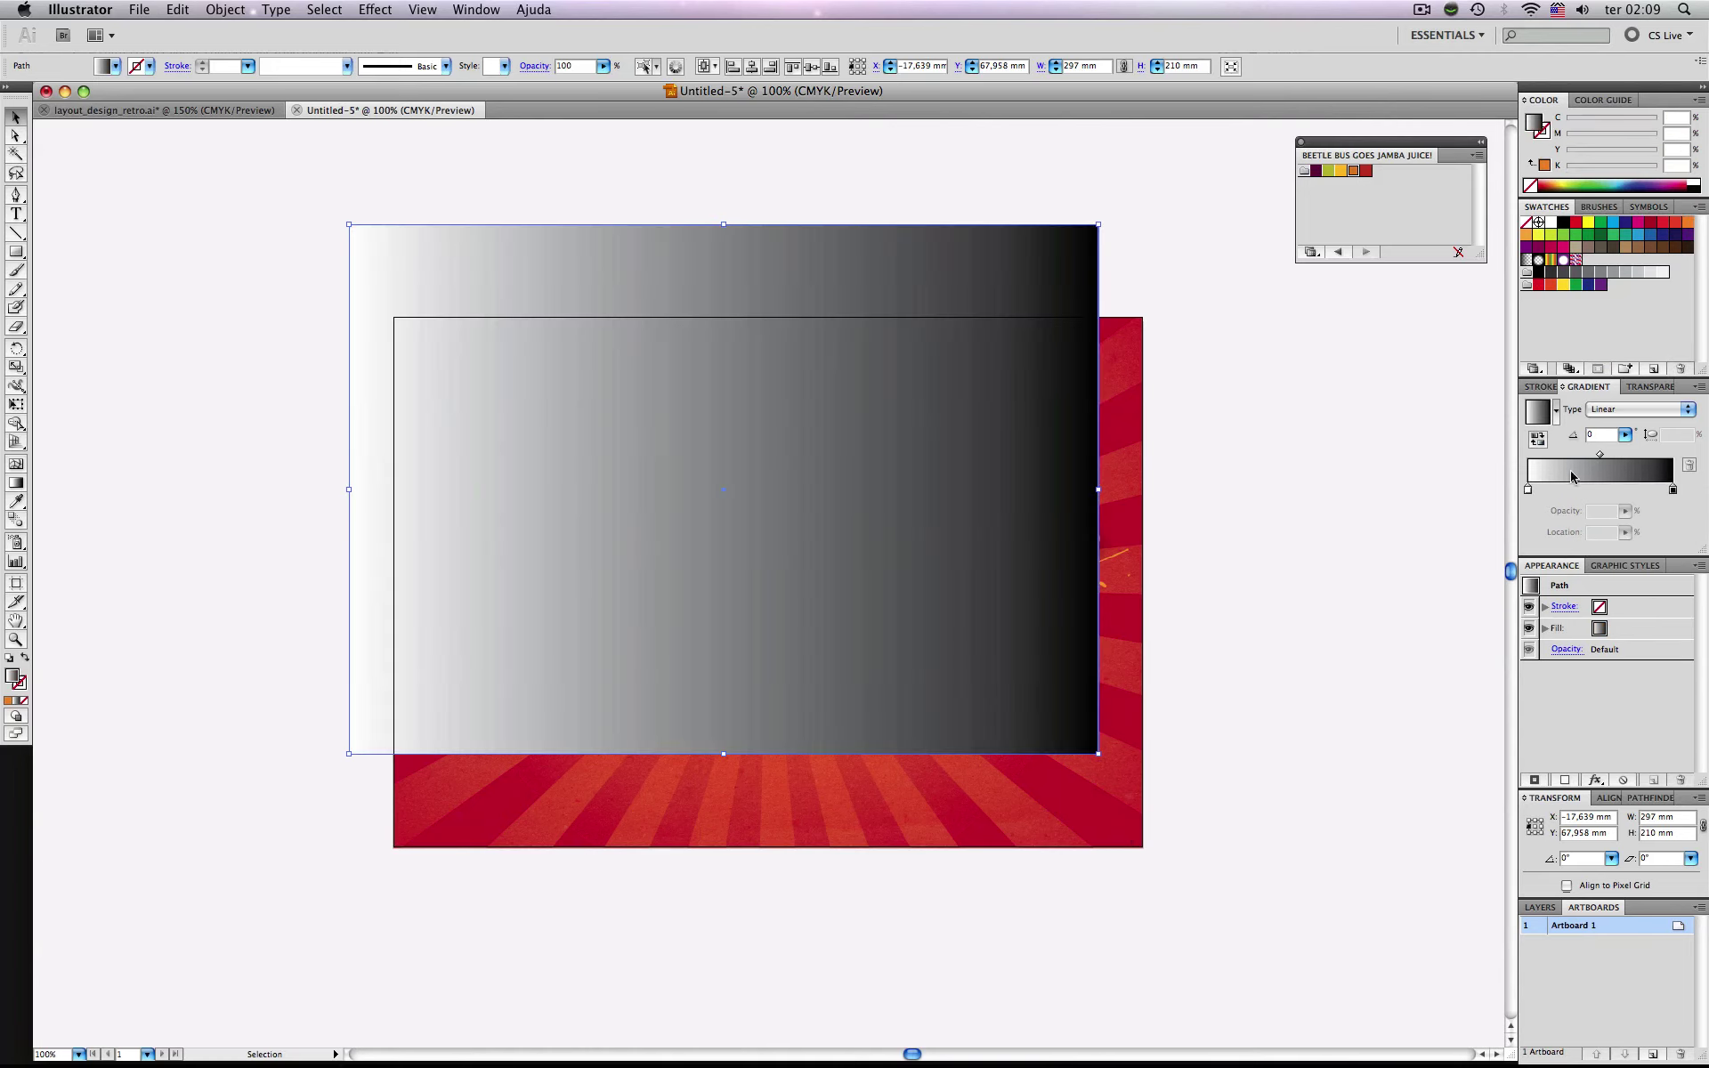
pyautogui.click(1613, 411)
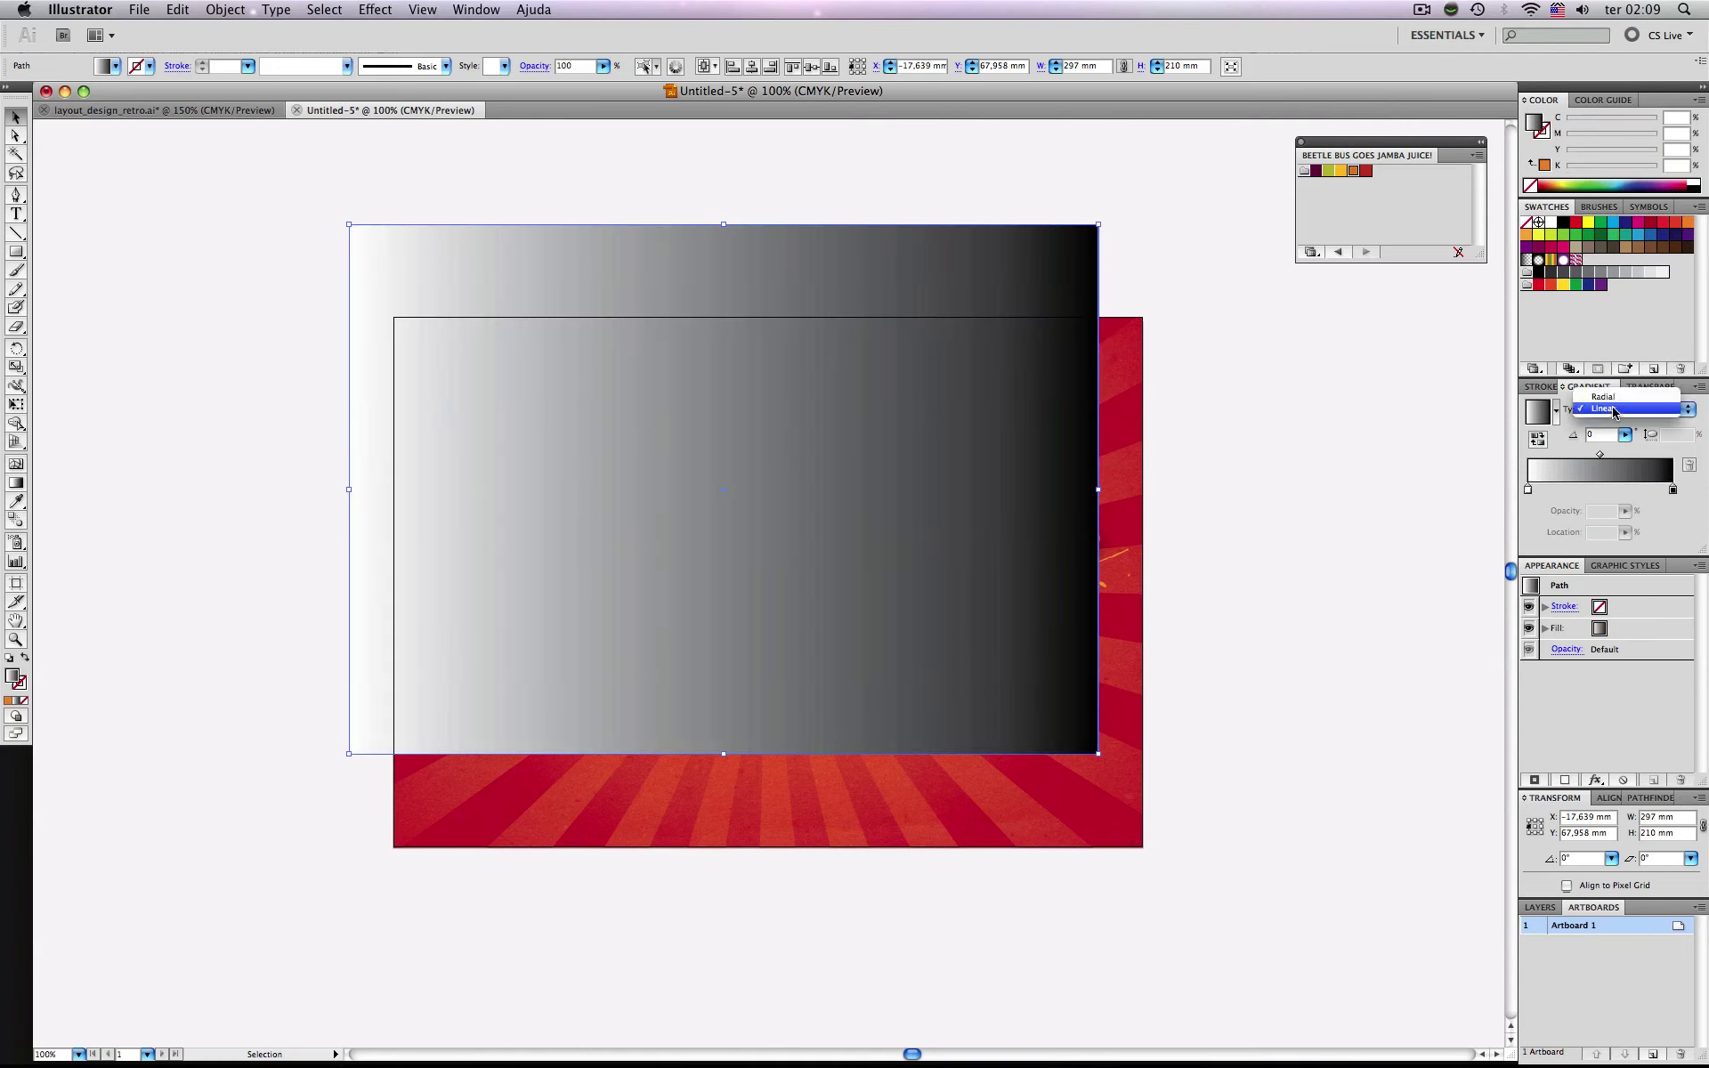
pyautogui.click(1613, 397)
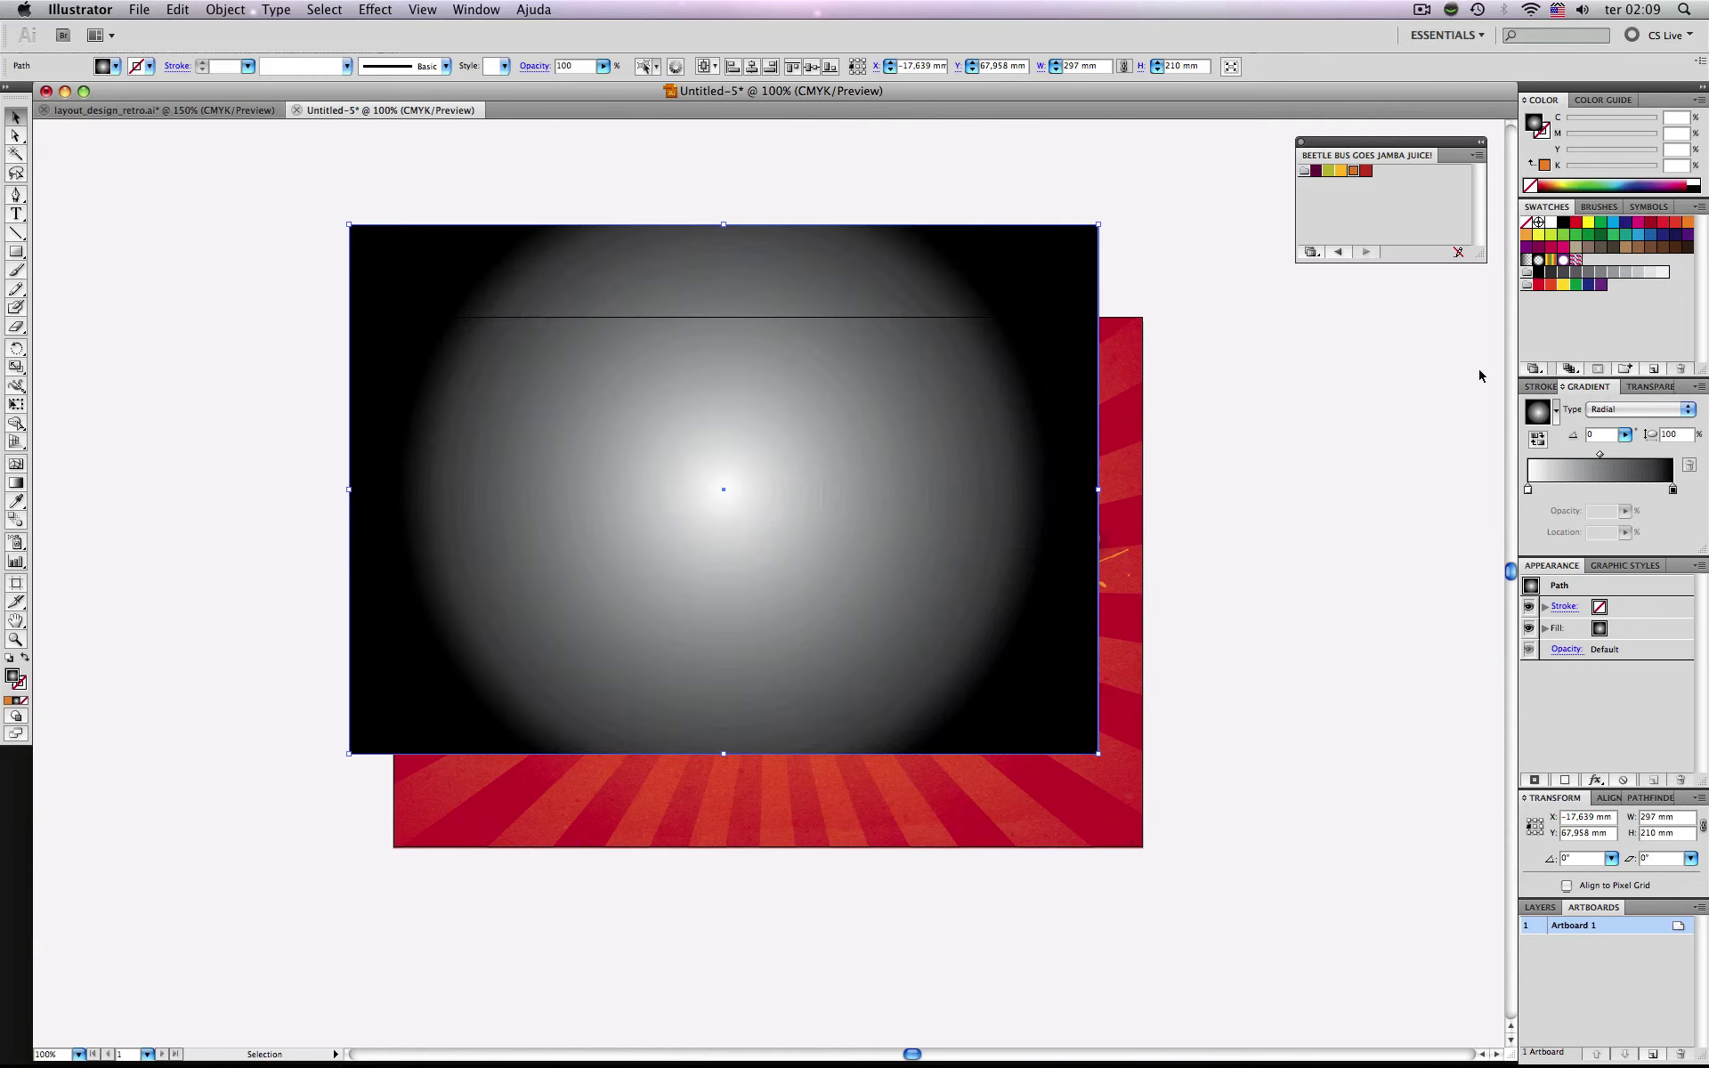
pyautogui.click(812, 66)
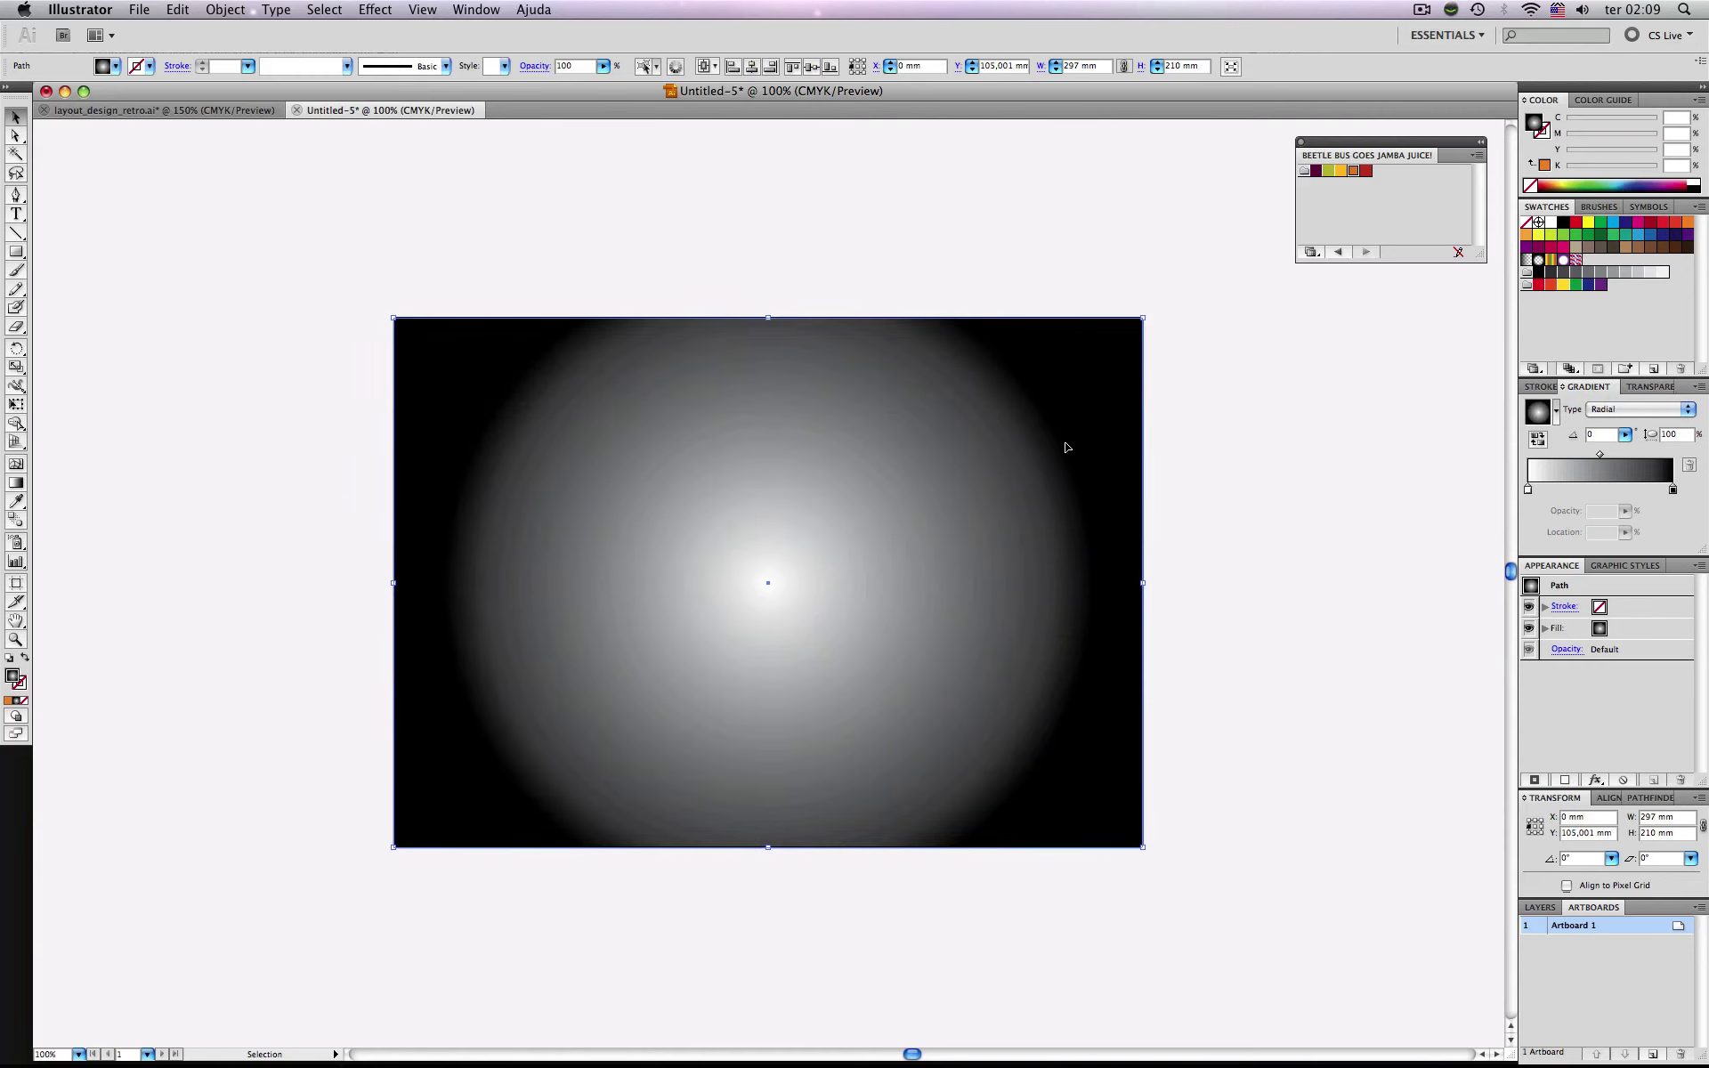
# Set the gradient rectangle's blending mode to Multiply and its opacity to 25%.
pyautogui.click(1646, 387)
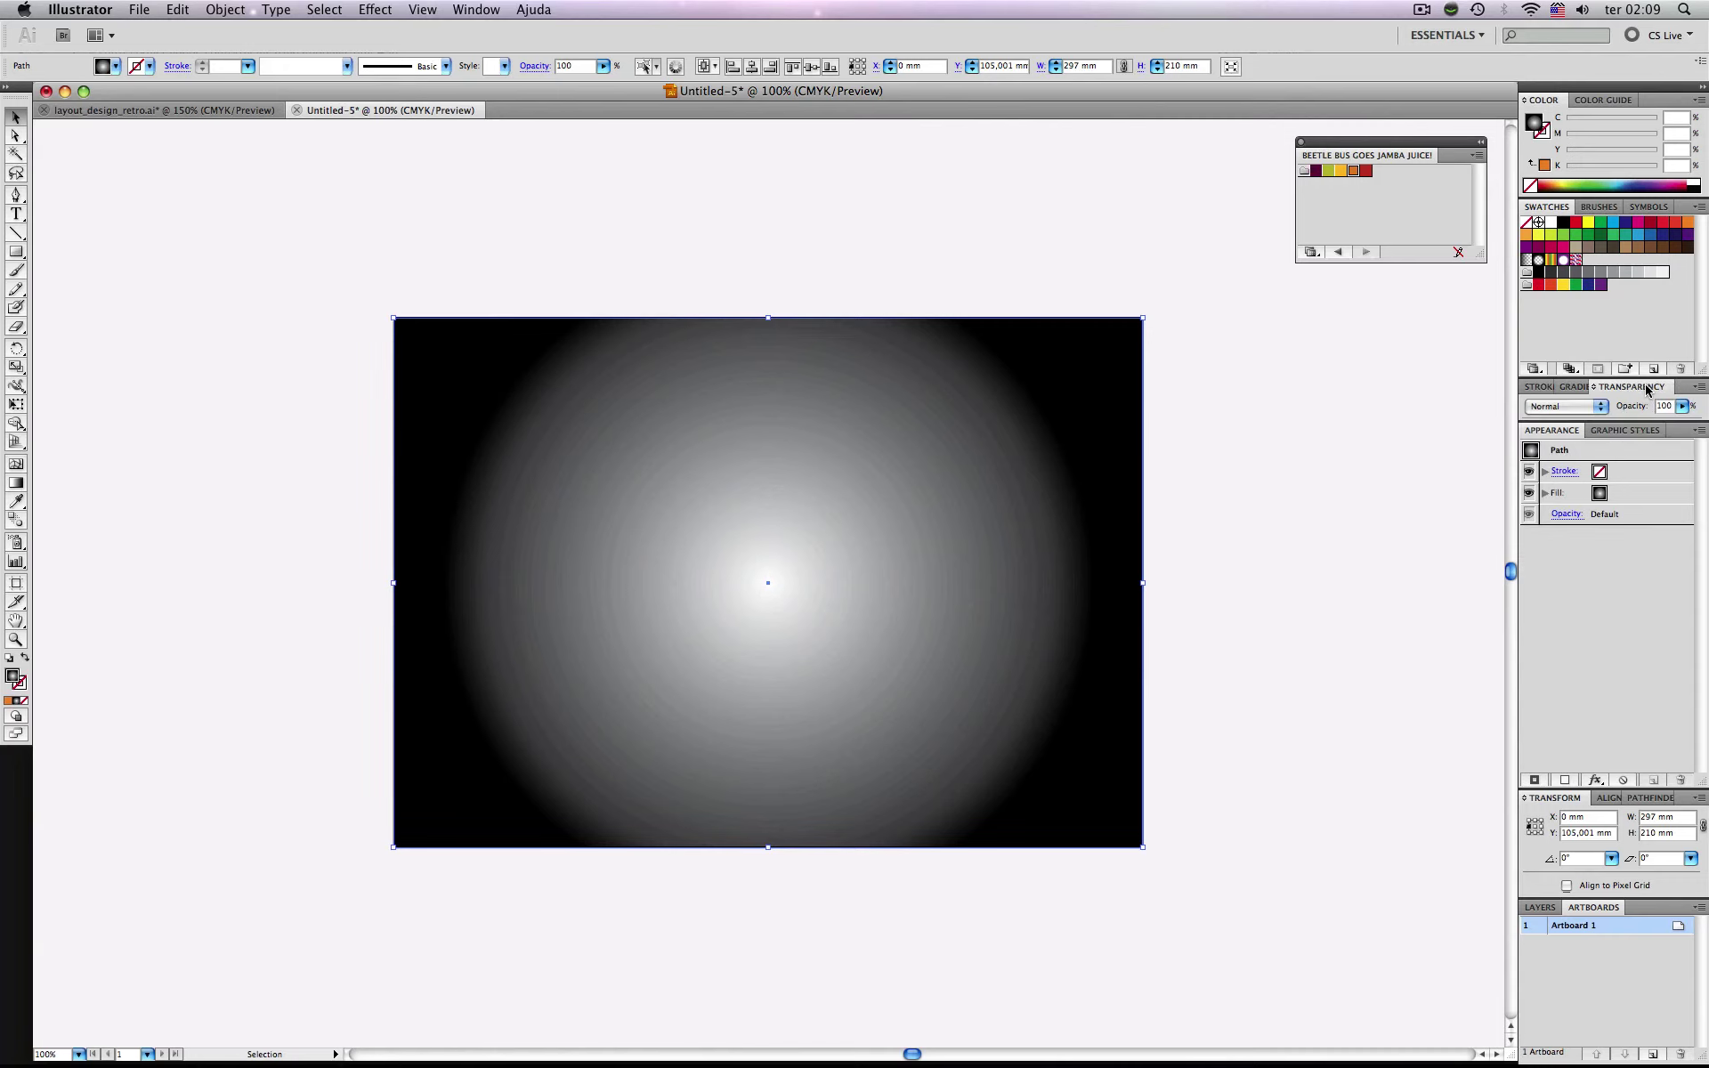
pyautogui.click(1600, 406)
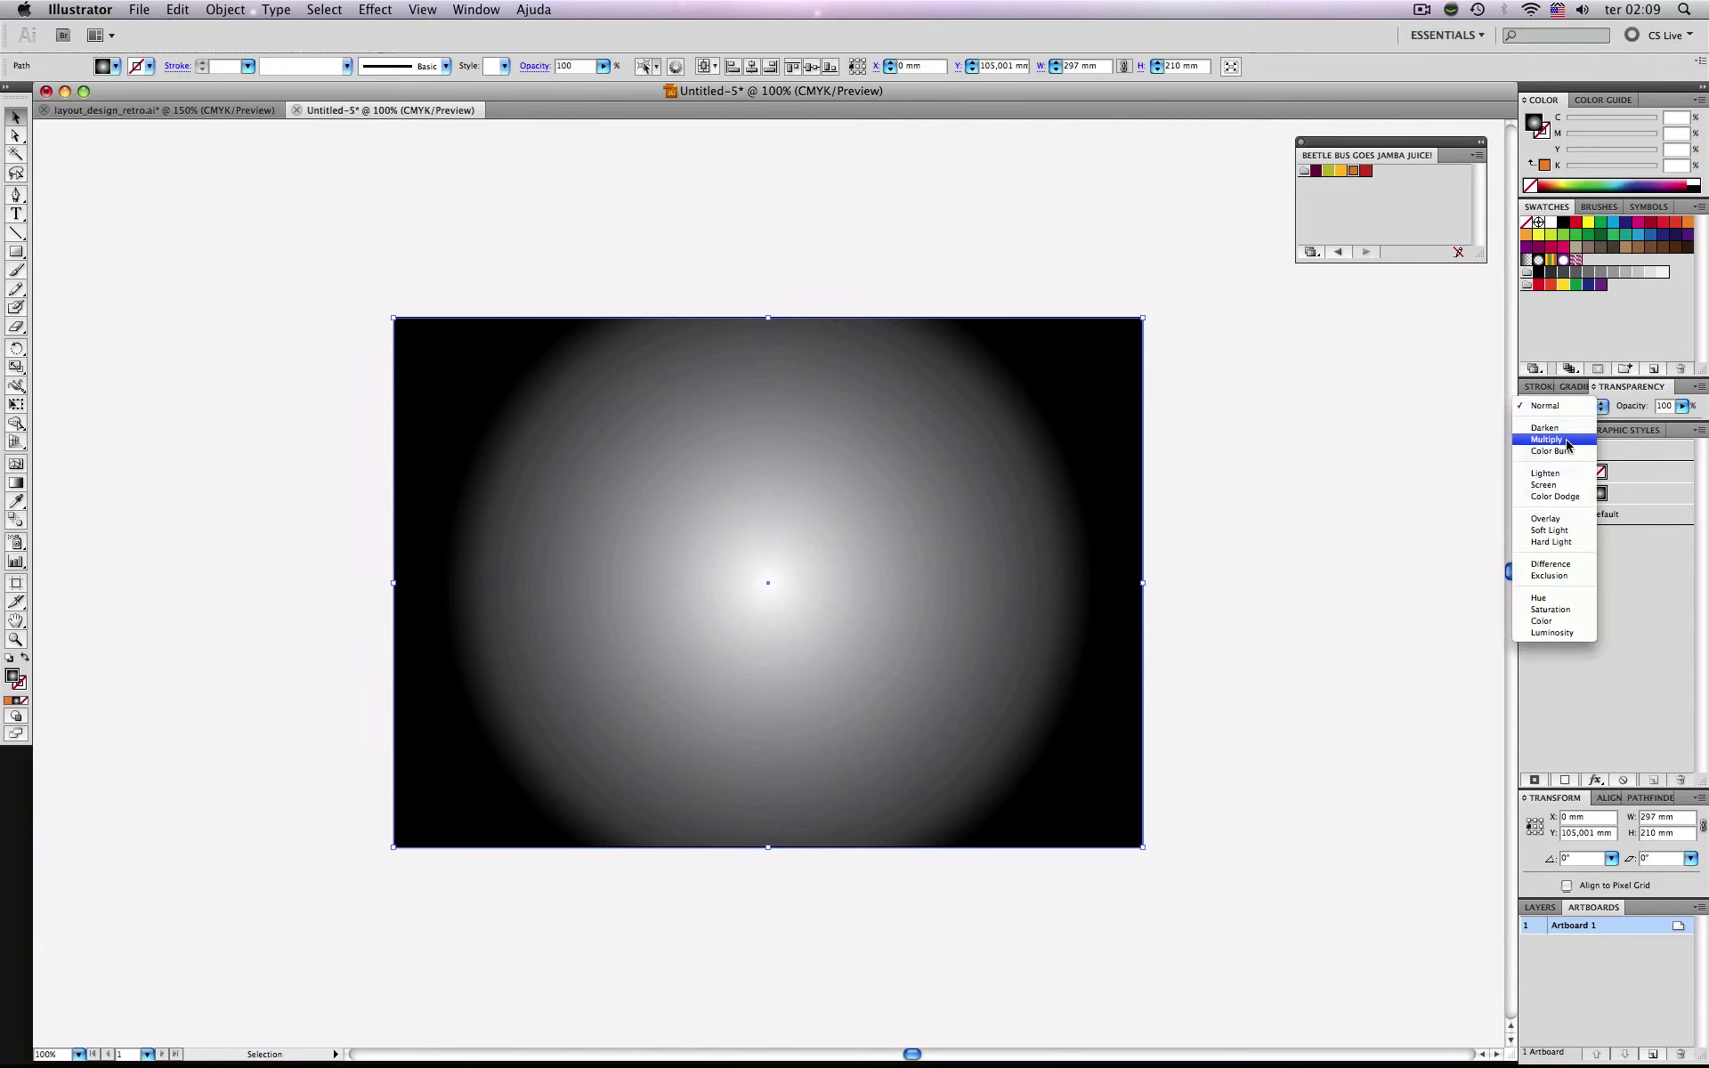
pyautogui.click(1565, 440)
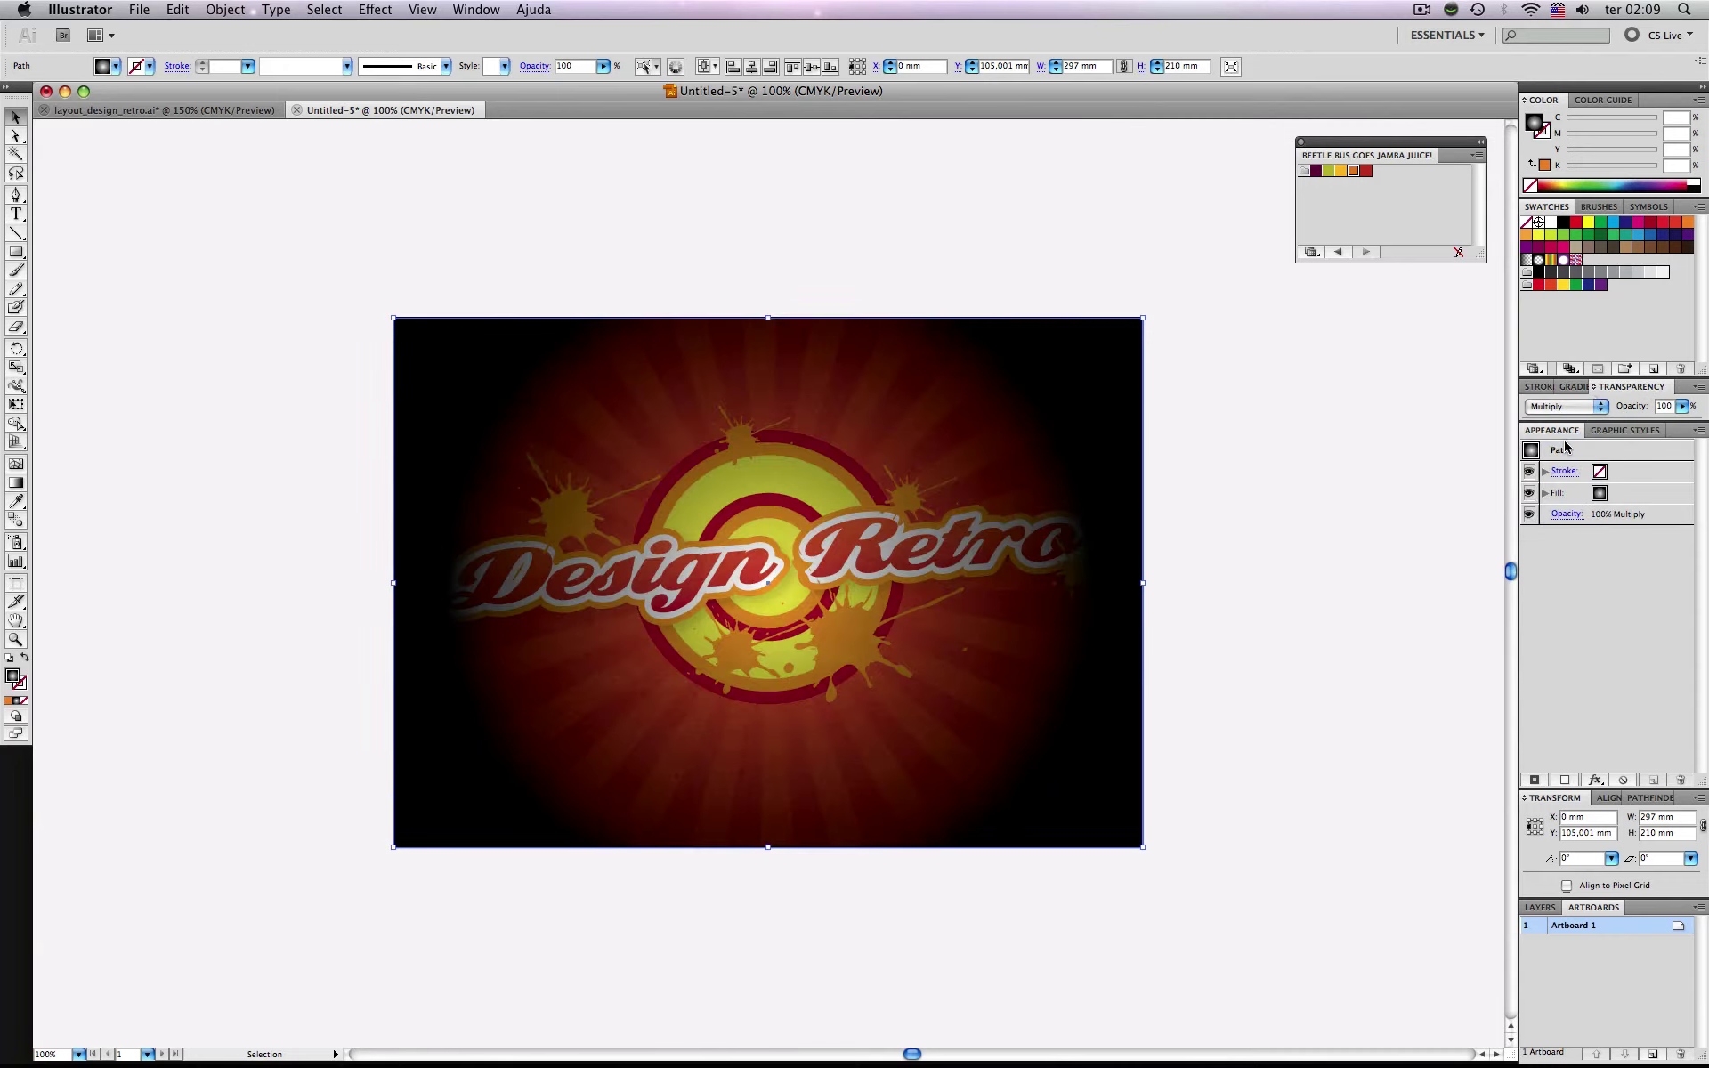
pyautogui.click(1663, 406)
pyautogui.write('25')
pyautogui.press('Return')
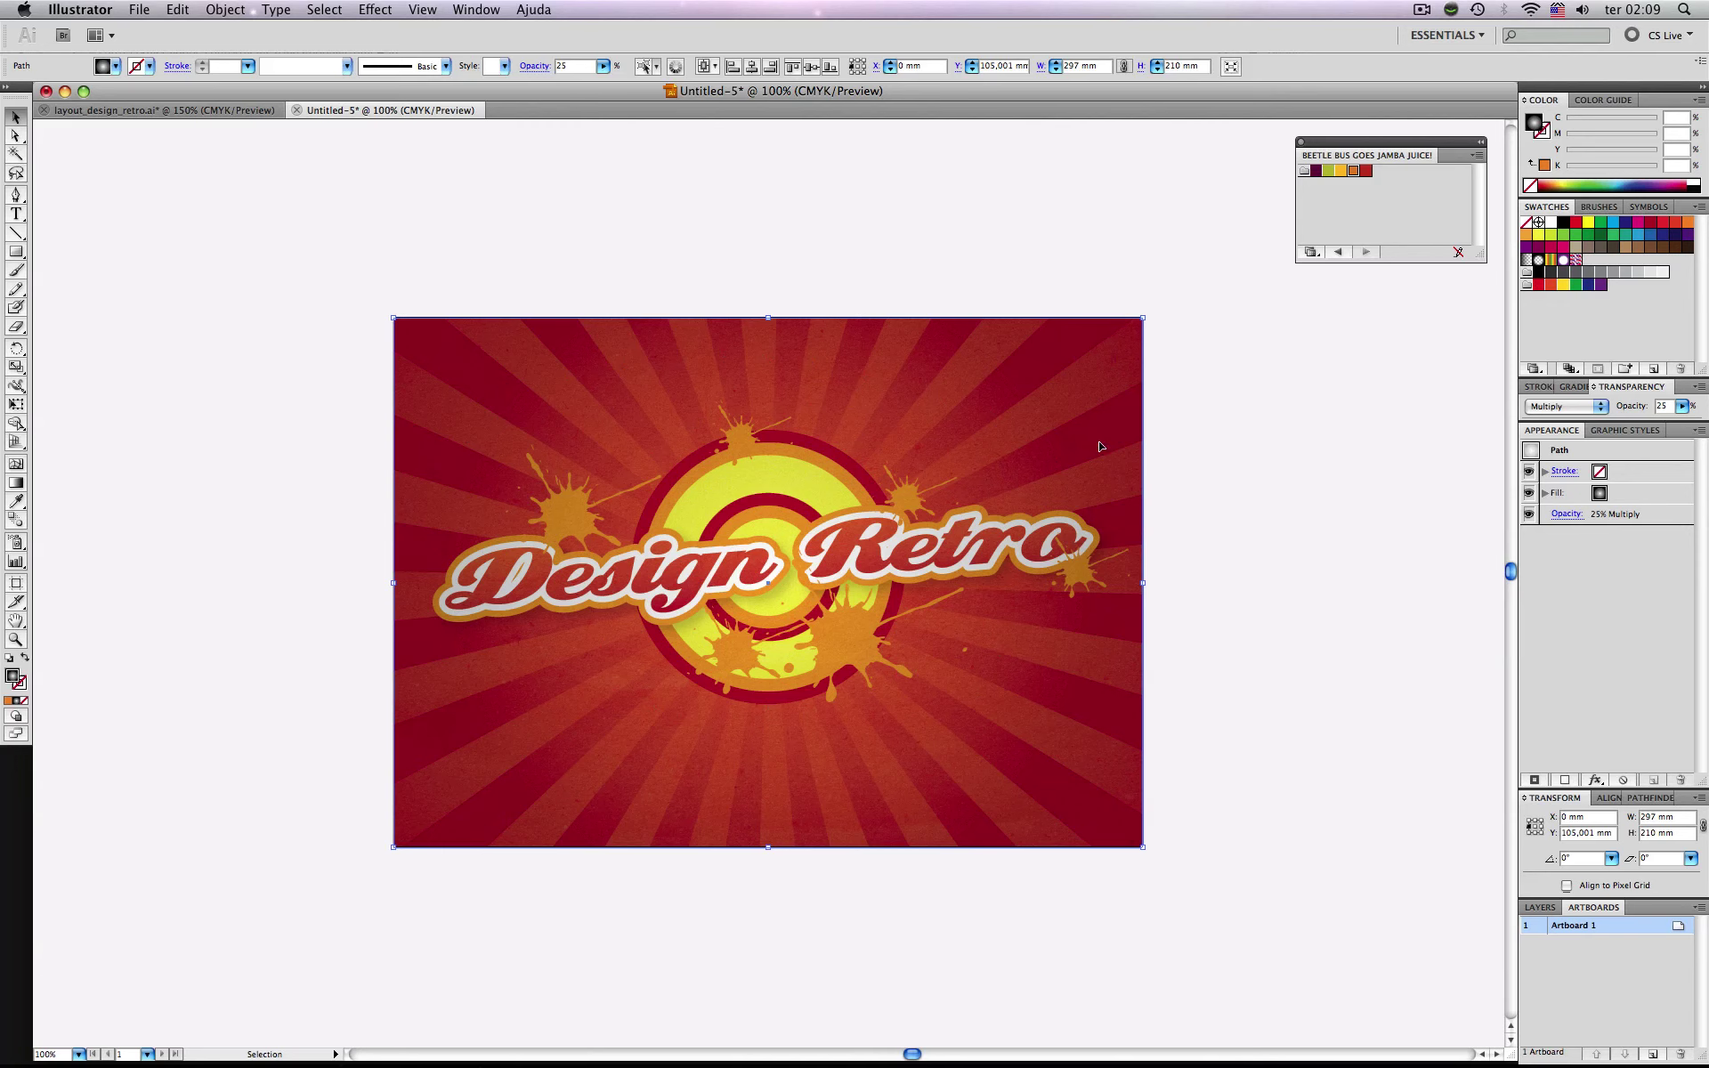
pyautogui.moveTo(1085, 461); pyautogui.dragTo(1119, 579)
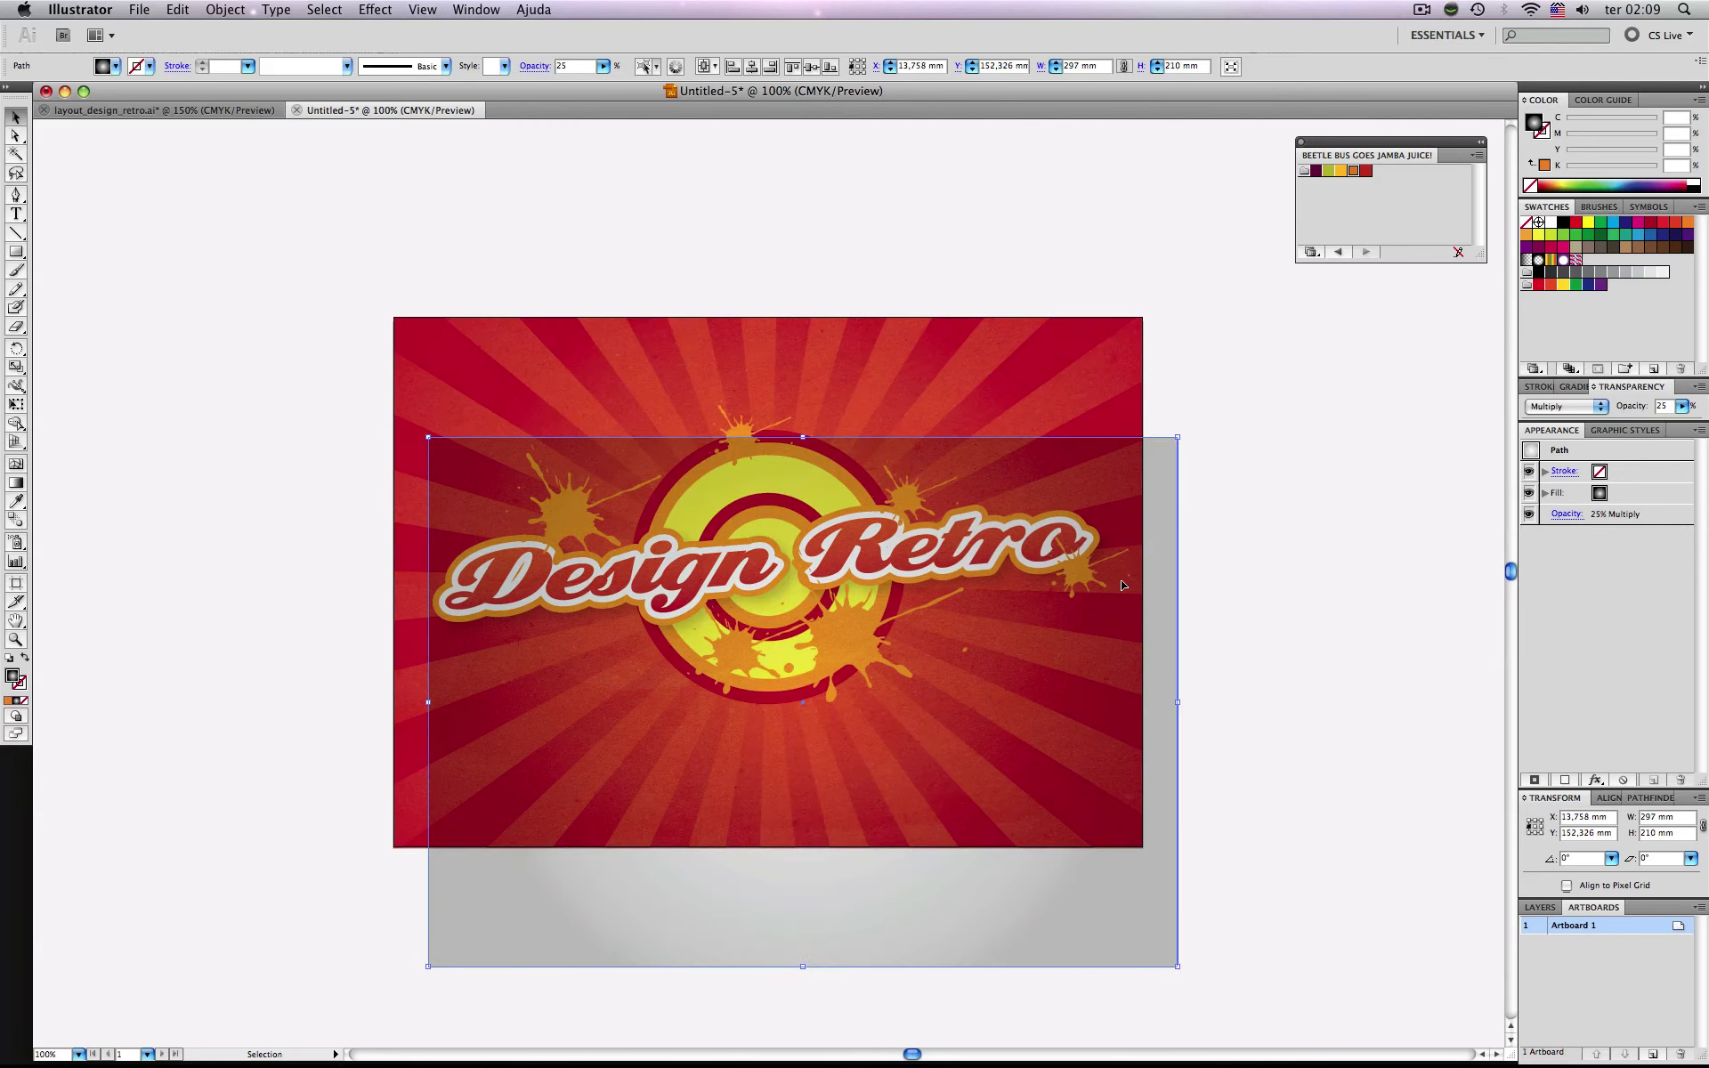
pyautogui.press('super+c')
pyautogui.press('super+z')
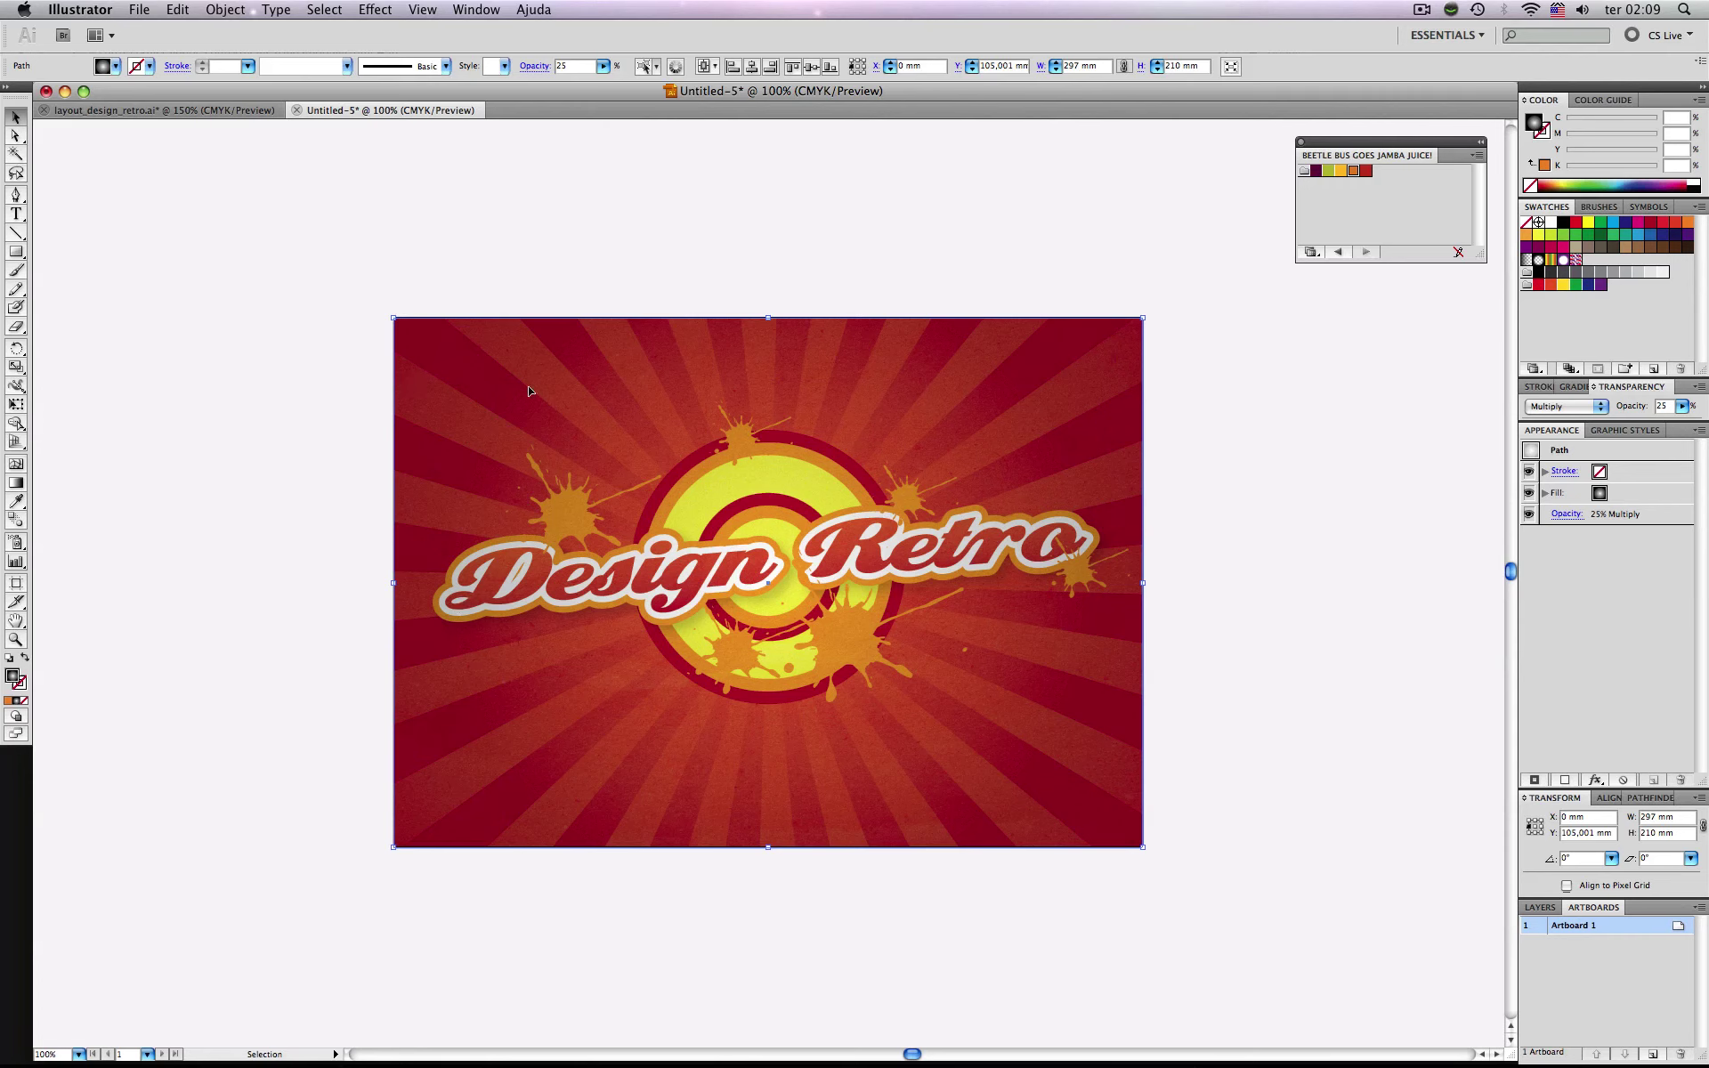
# Enlarge the rectangle's radial gradient with the Gradient tool so its circle extends well beyond the artboard's edges.
pyautogui.click(15, 485)
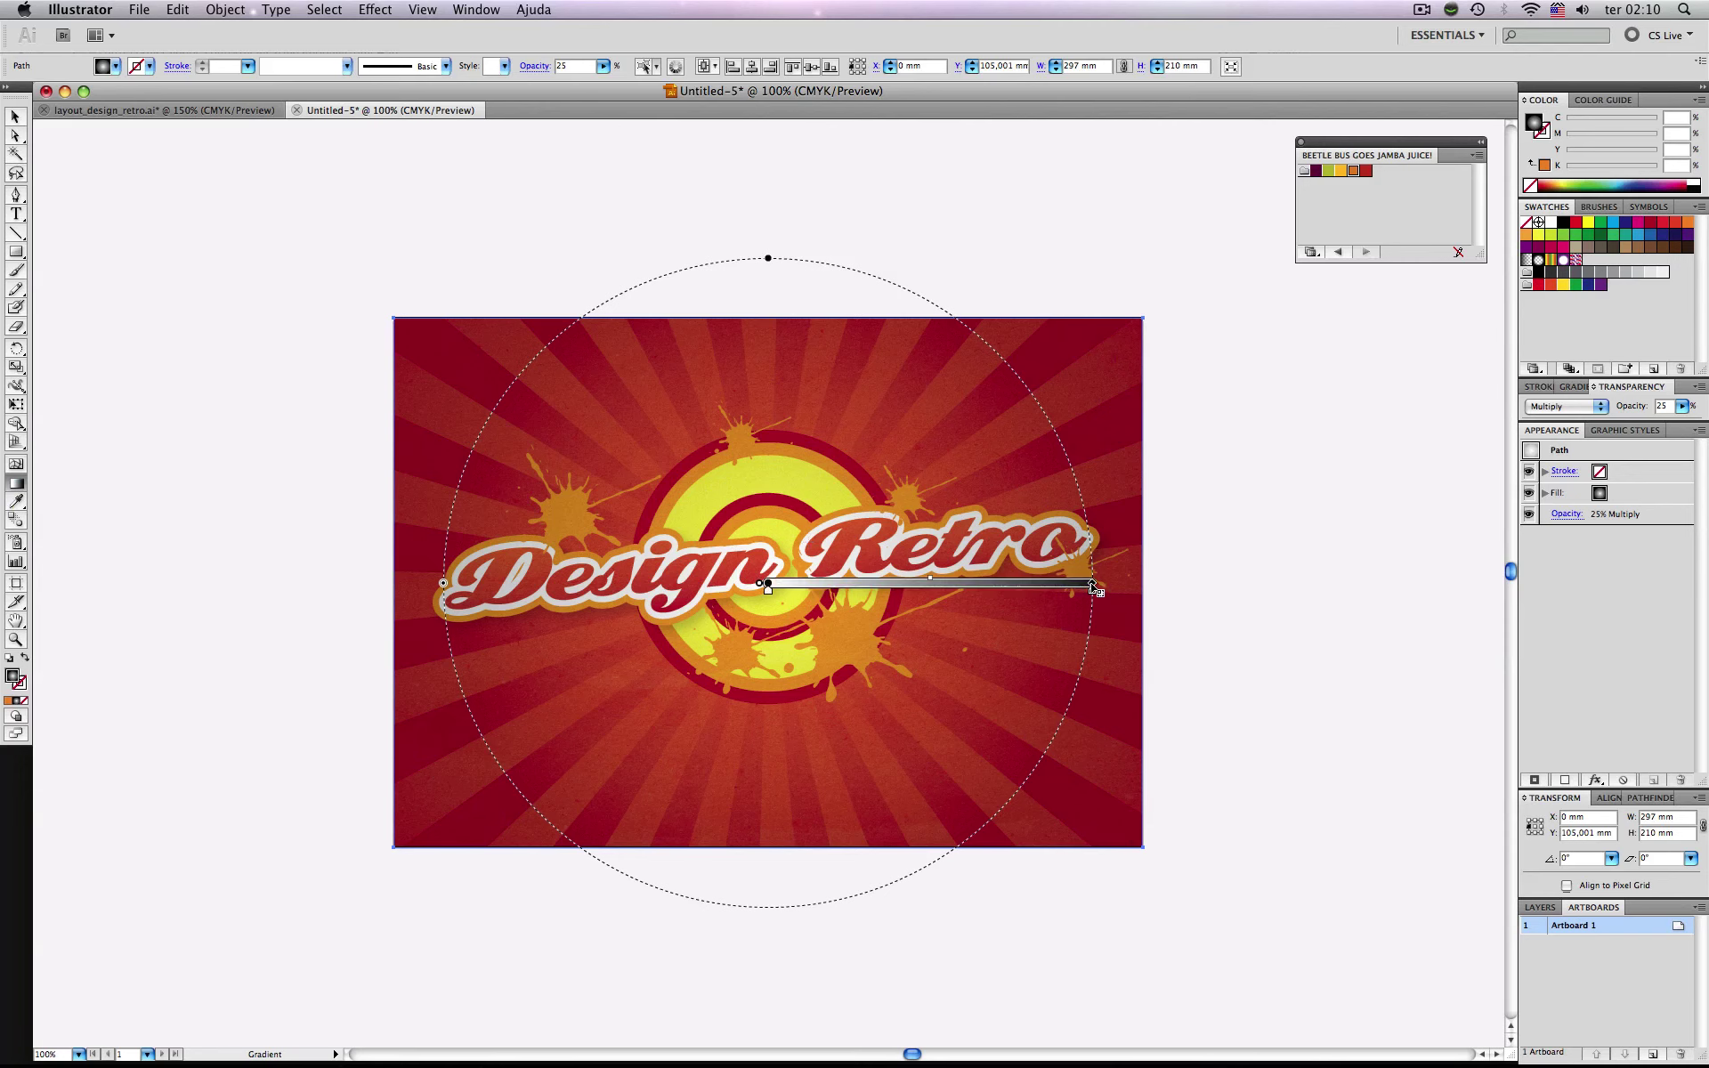
pyautogui.moveTo(1093, 585); pyautogui.dragTo(1291, 598)
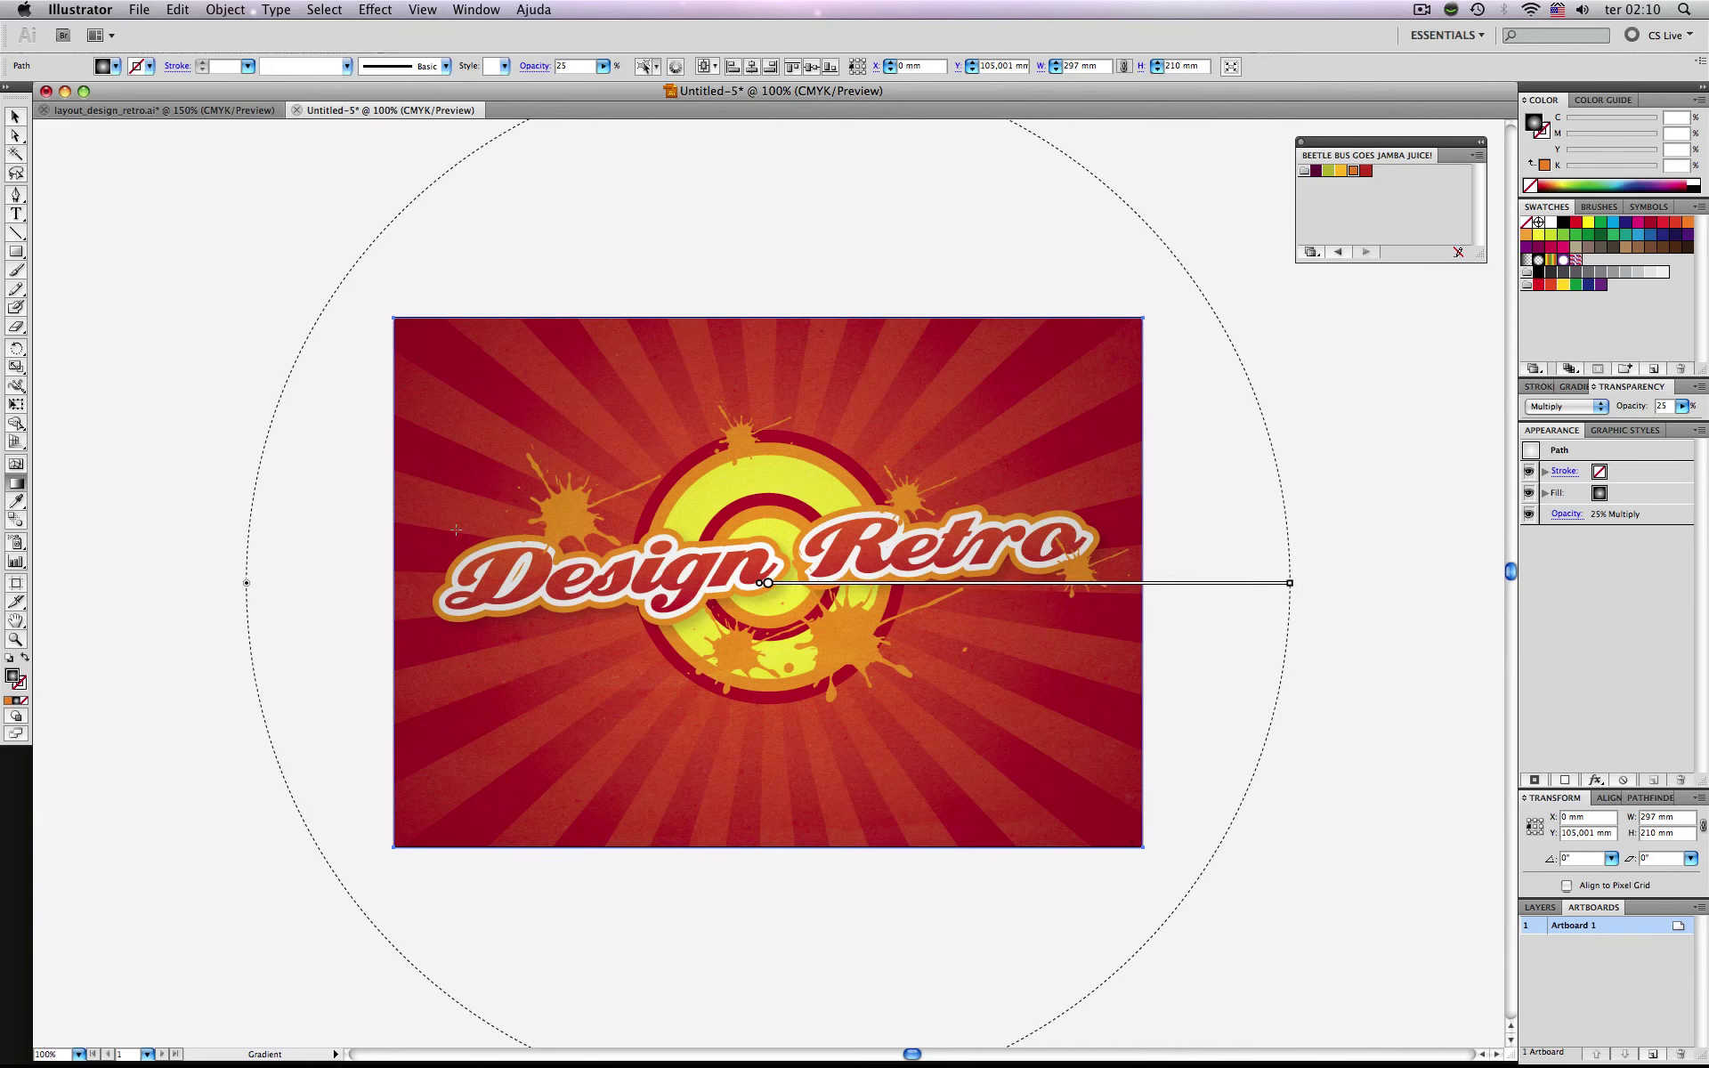
pyautogui.press('v')
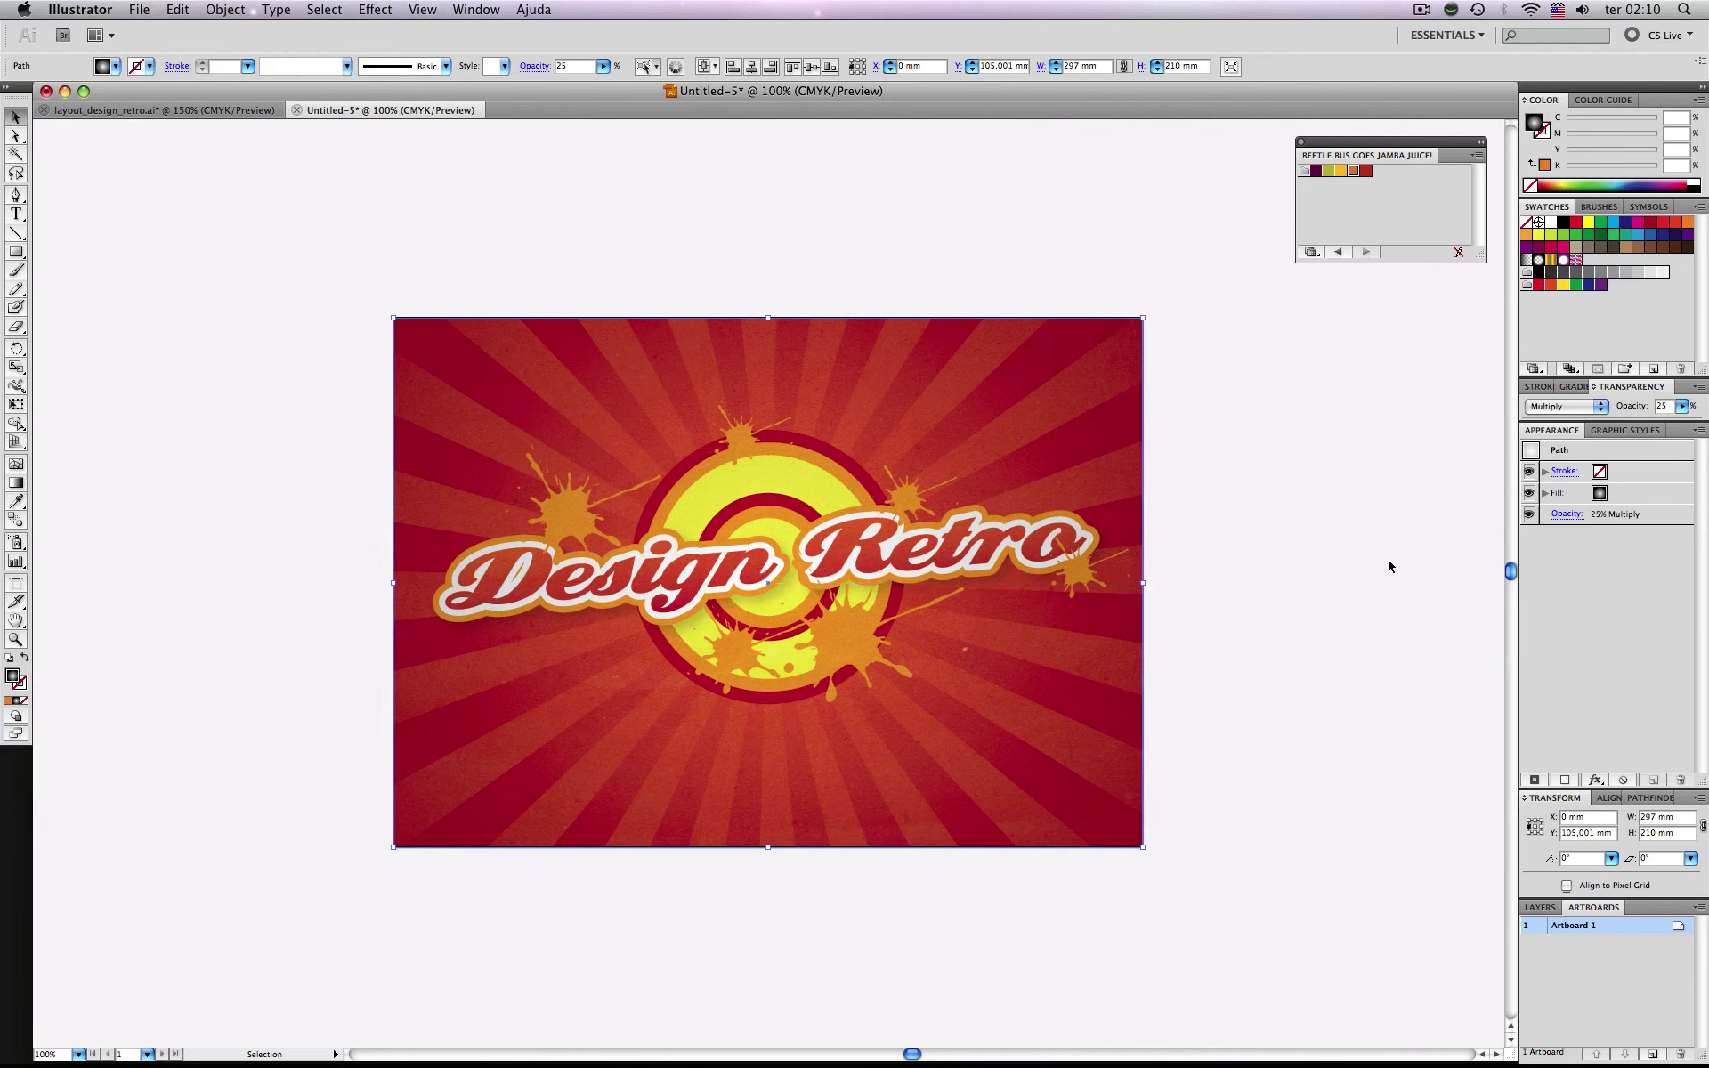